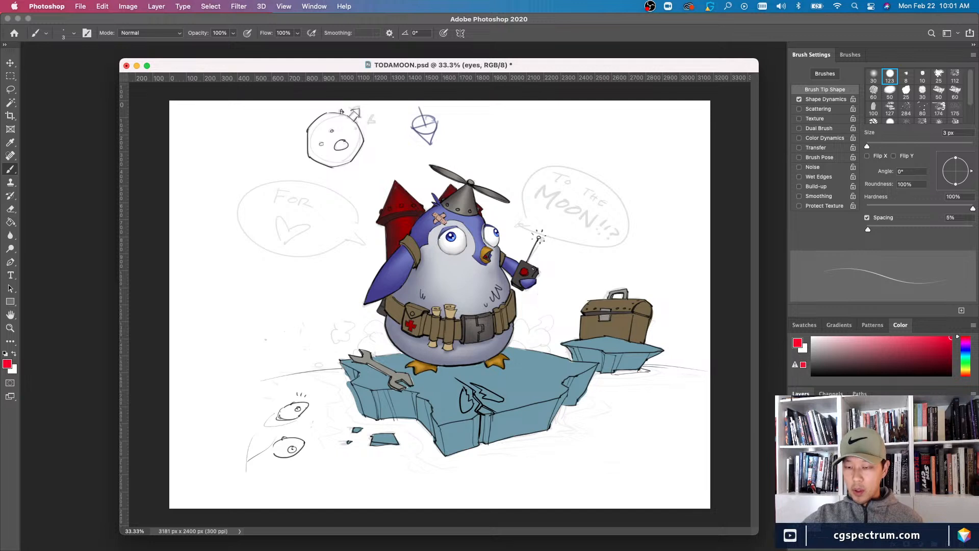
# - Hide the line art and the colour layers of the penguin's blue body, belt, beak, feet, remote and toolbox one by one
pyautogui.click(795, 444)
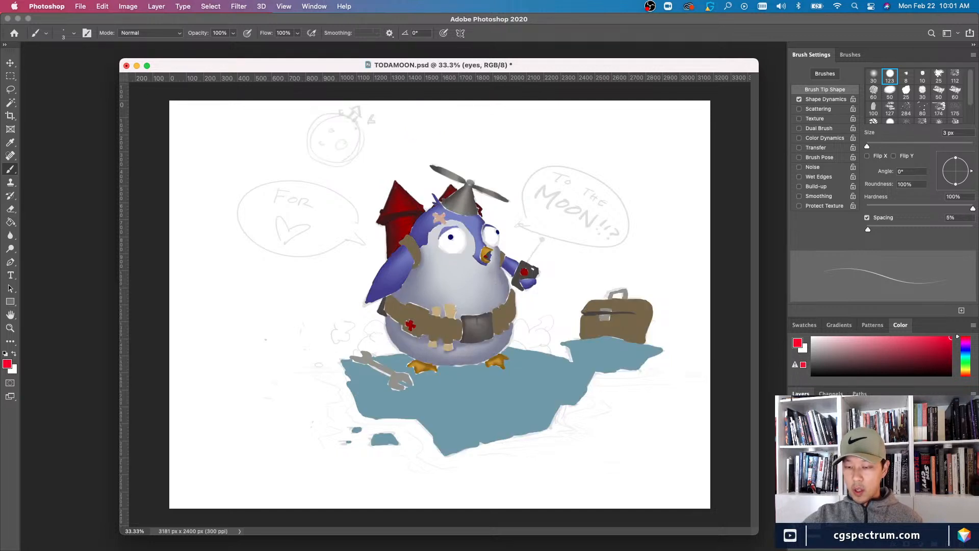
pyautogui.click(795, 459)
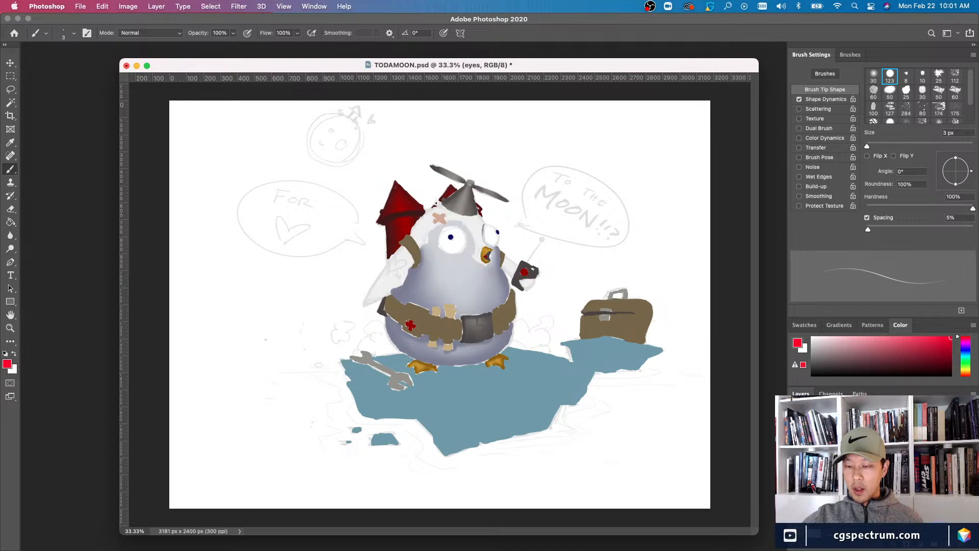
pyautogui.click(795, 471)
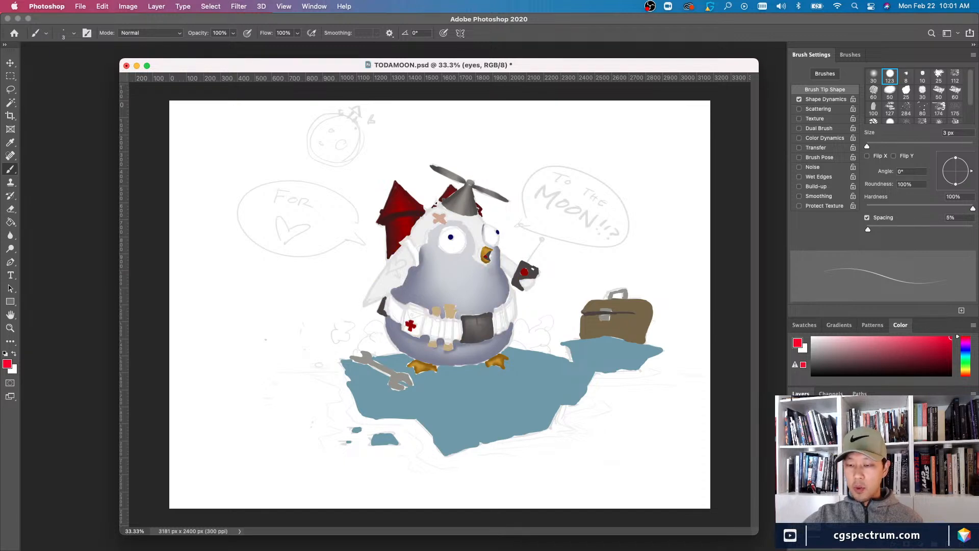
pyautogui.click(795, 484)
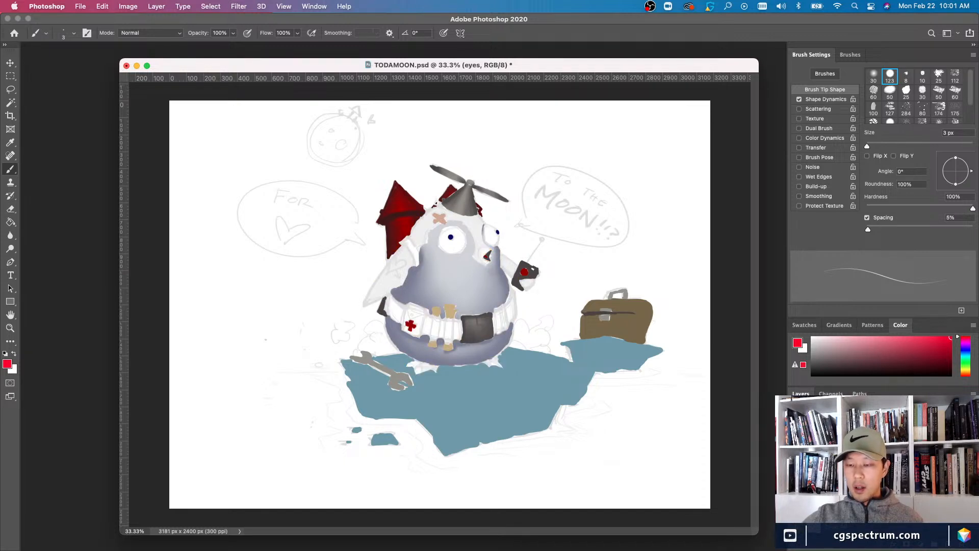
pyautogui.click(795, 496)
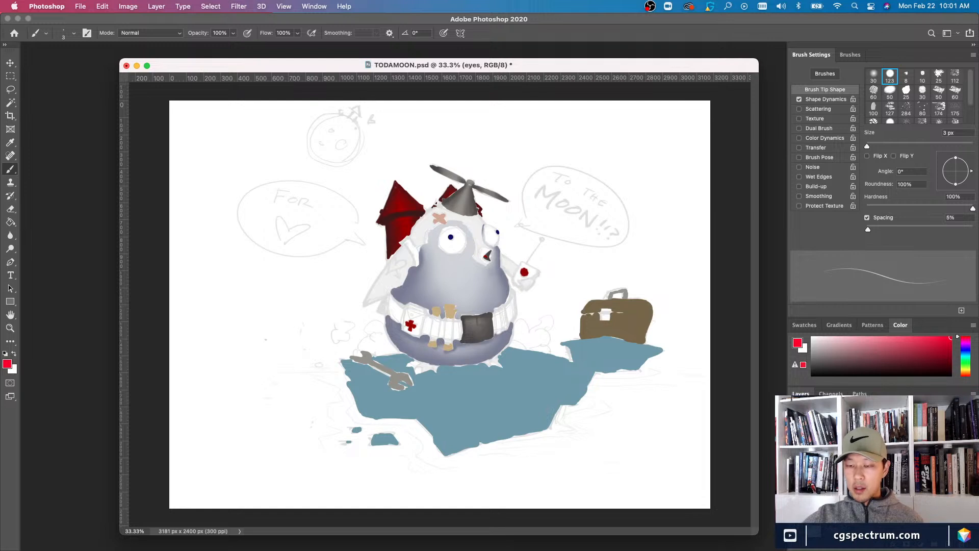
pyautogui.click(795, 508)
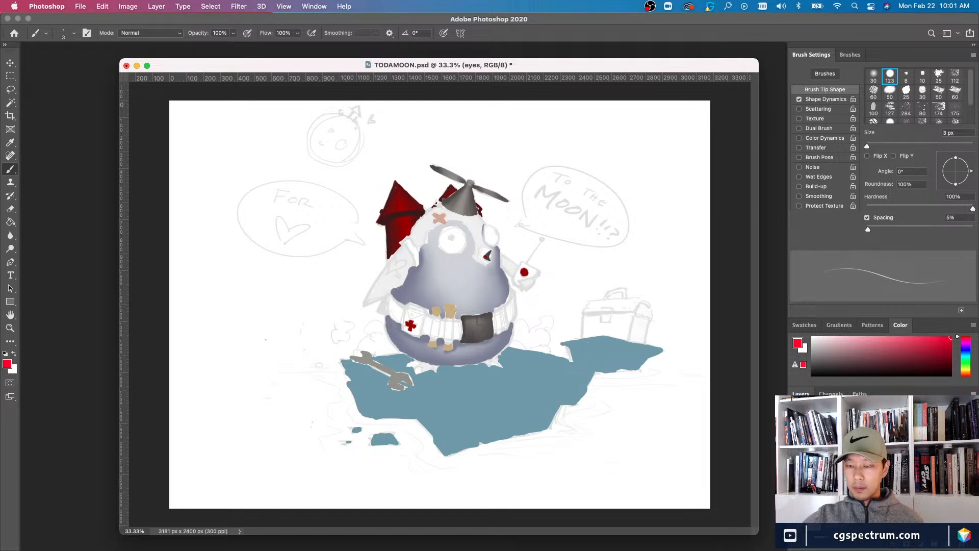
# - Hide the remaining colour layers, including the ice floes, propeller hat, belly and rockets, down to the faint sketch
pyautogui.click(796, 520)
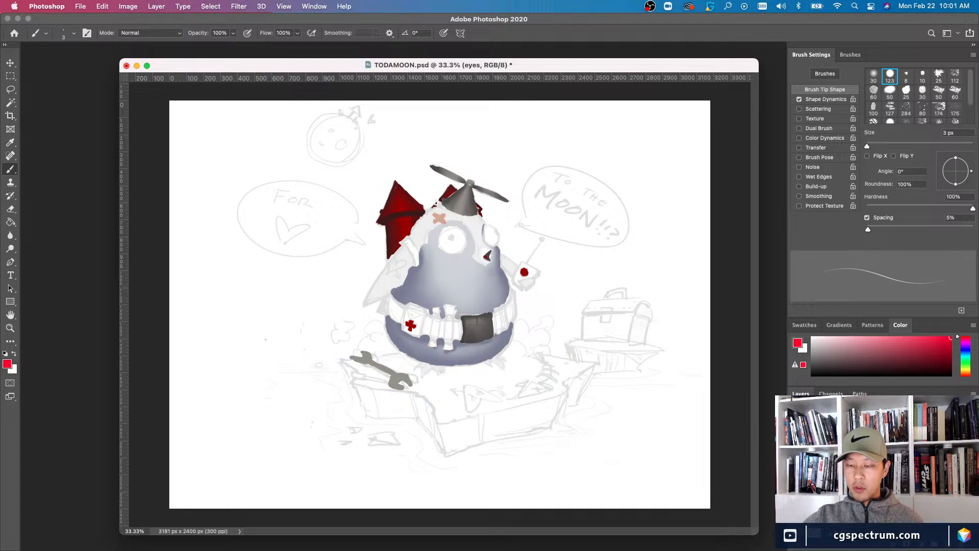
pyautogui.click(795, 532)
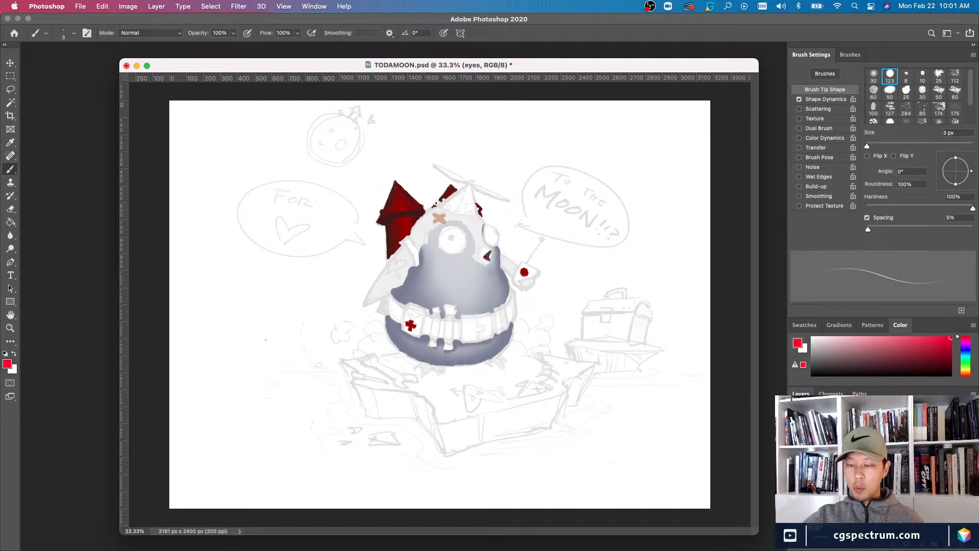
pyautogui.click(795, 544)
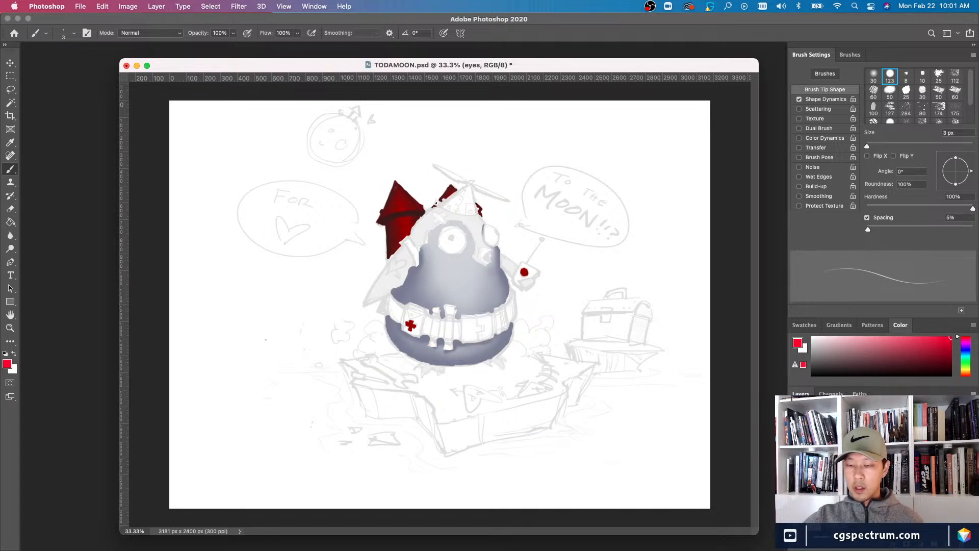
pyautogui.click(796, 510)
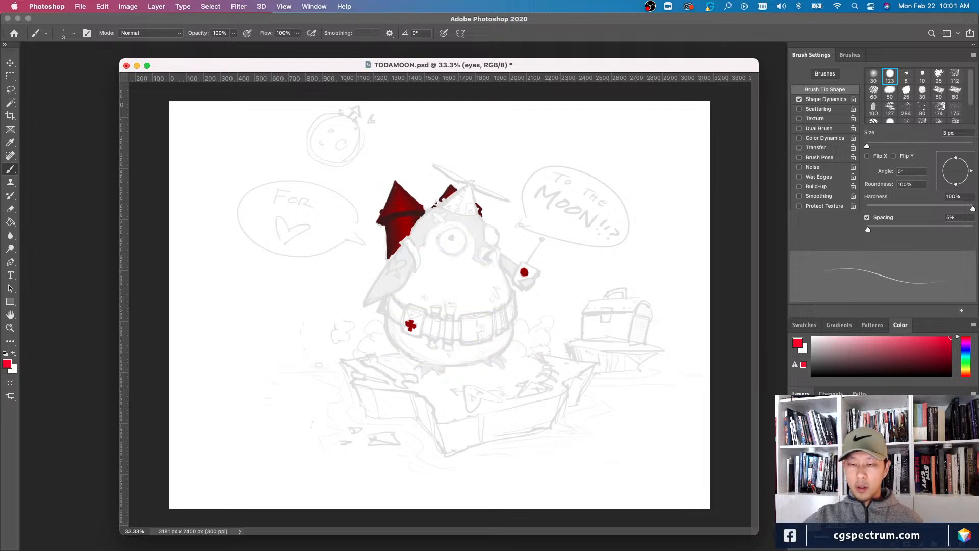
pyautogui.click(795, 520)
pyautogui.click(795, 530)
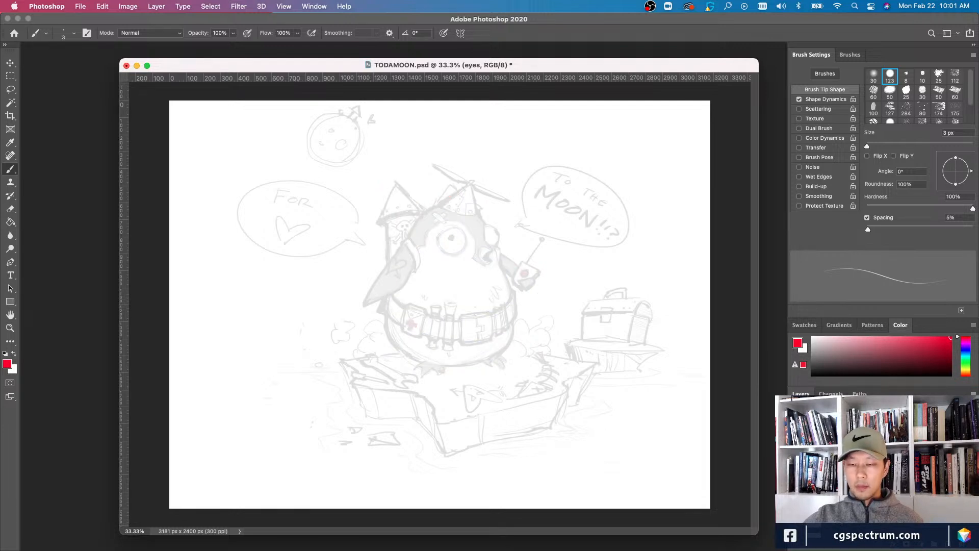
# - Reveal the original sketch at full strength and compare it with its faded version
pyautogui.click(795, 532)
pyautogui.click(795, 533)
pyautogui.click(795, 533)
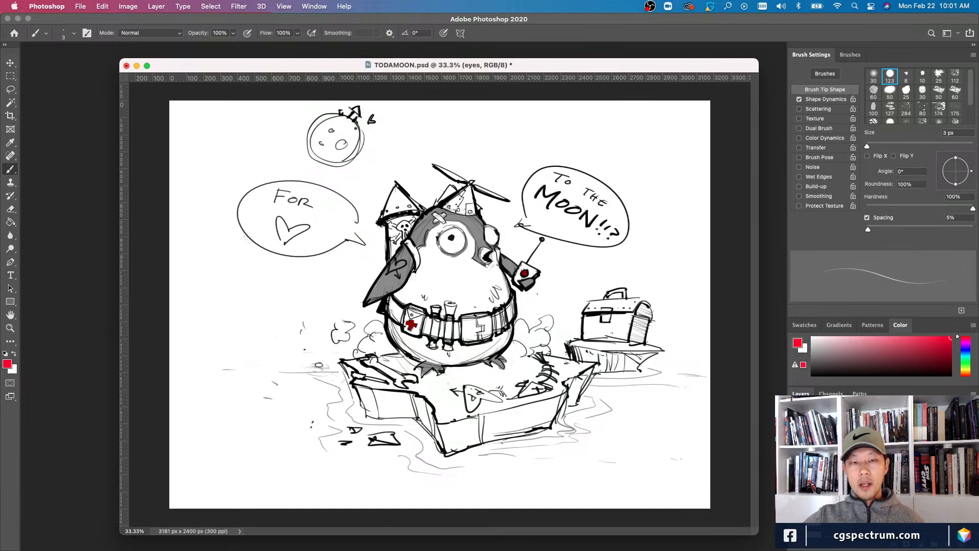
pyautogui.moveTo(660, 70); pyautogui.dragTo(670, 71)
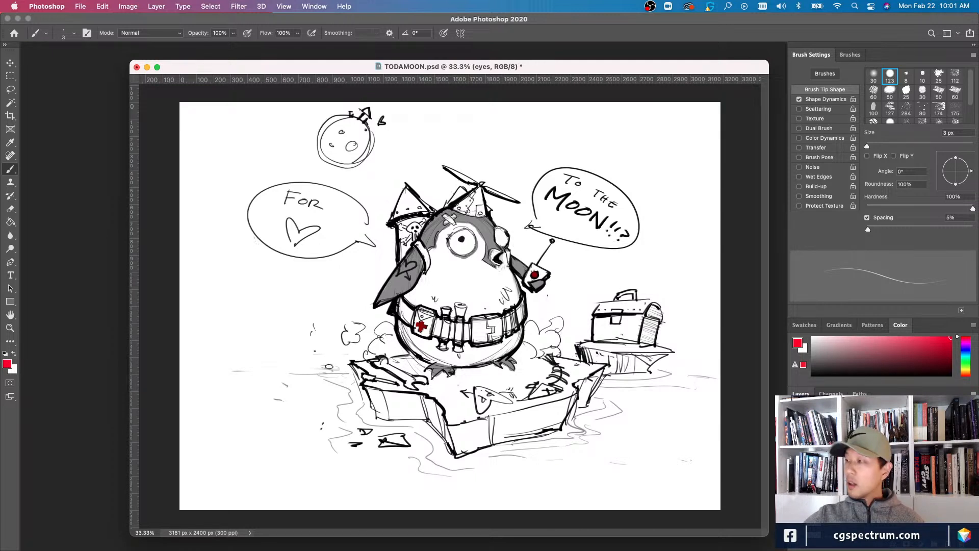
pyautogui.click(796, 459)
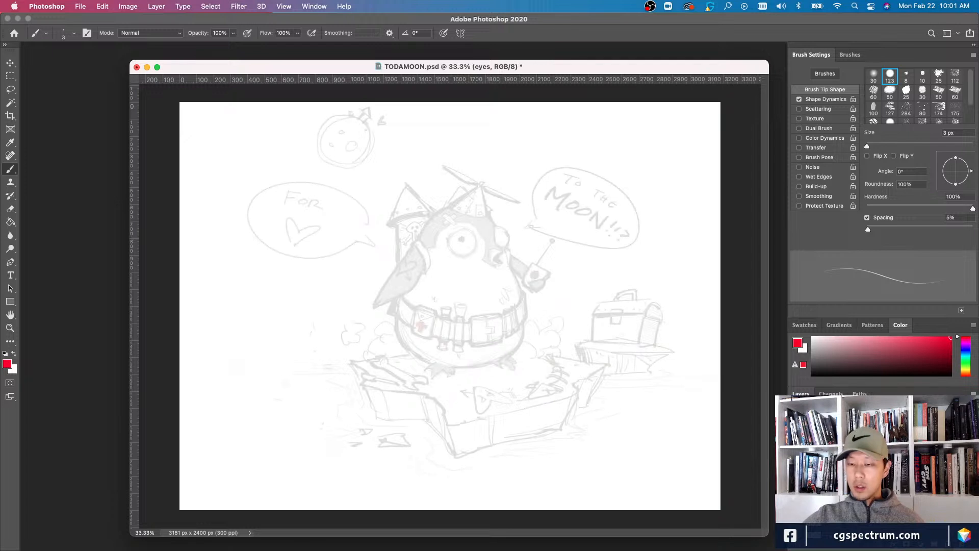
pyautogui.click(796, 459)
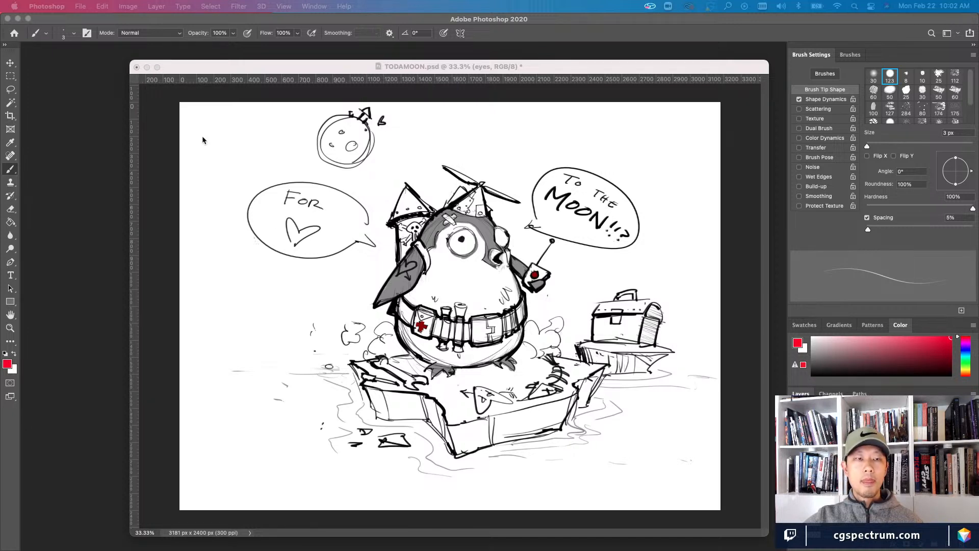
# - Close TODAMOON.psd without saving the changes
pyautogui.click(136, 67)
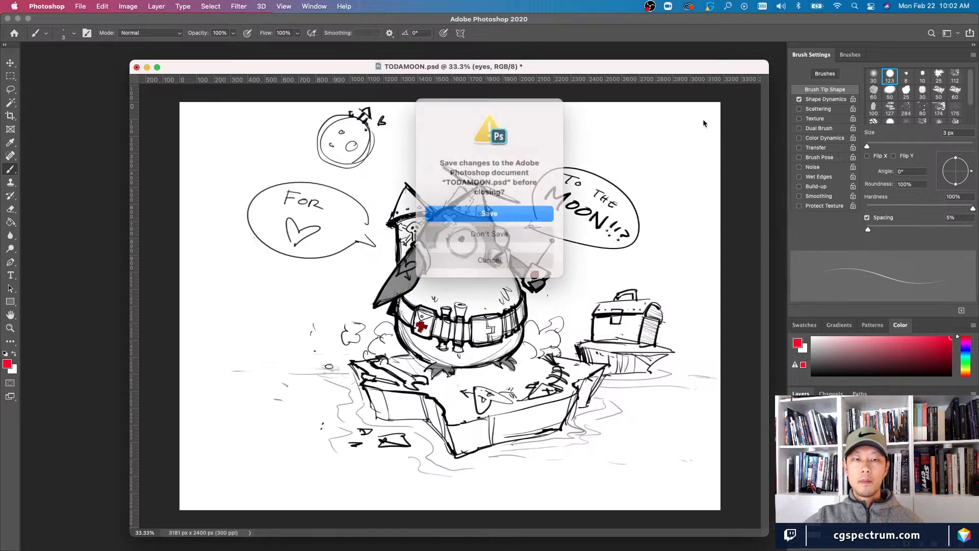
pyautogui.click(460, 229)
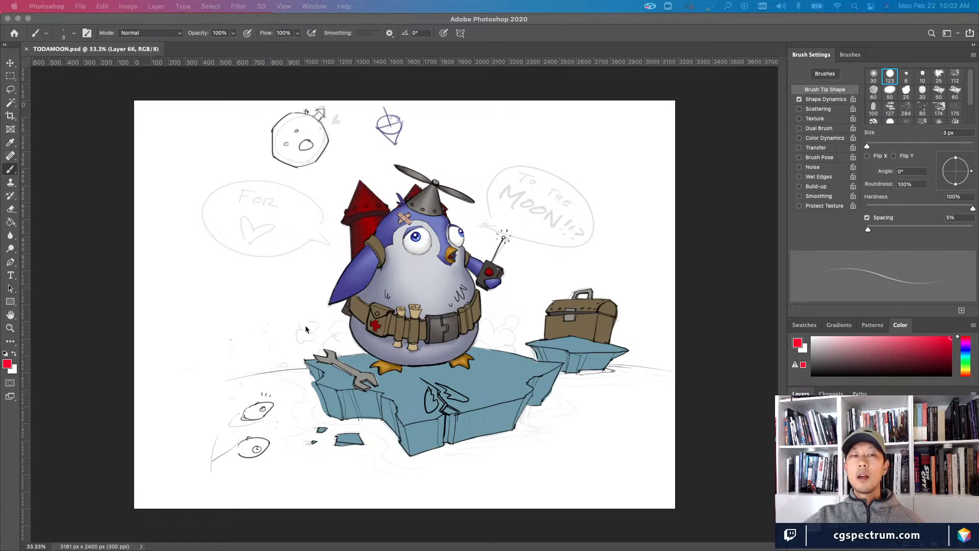
# - Float the TODAMOON.psd document in its own window, then enlarge and reposition the window around the whole canvas
pyautogui.click(534, 53)
pyautogui.moveTo(532, 54); pyautogui.dragTo(611, 67)
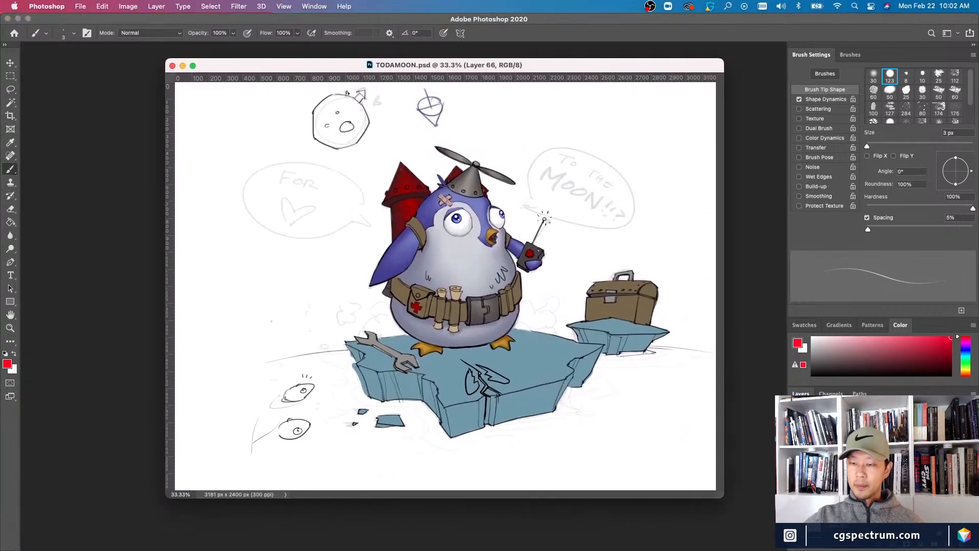
pyautogui.click(458, 228)
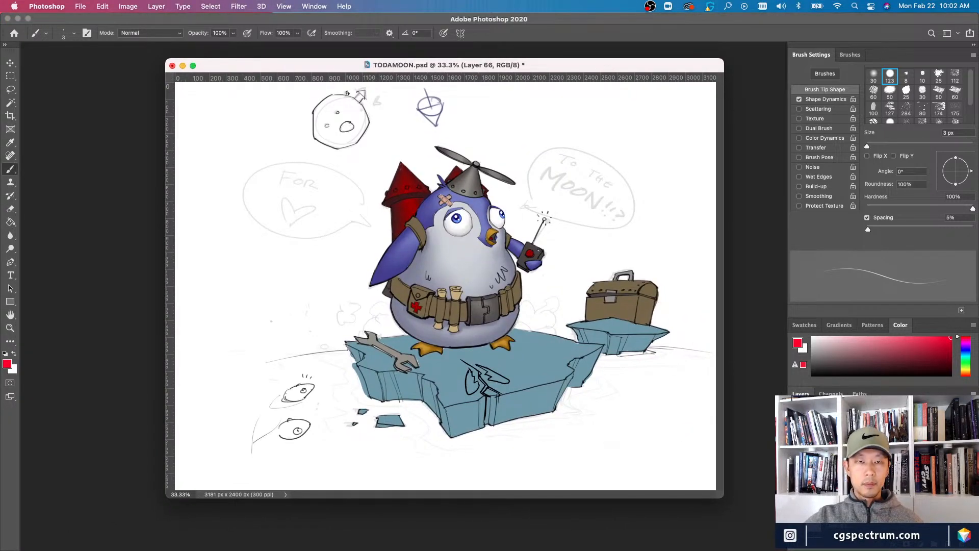
pyautogui.moveTo(624, 64); pyautogui.dragTo(623, 65)
pyautogui.moveTo(725, 502); pyautogui.dragTo(744, 545)
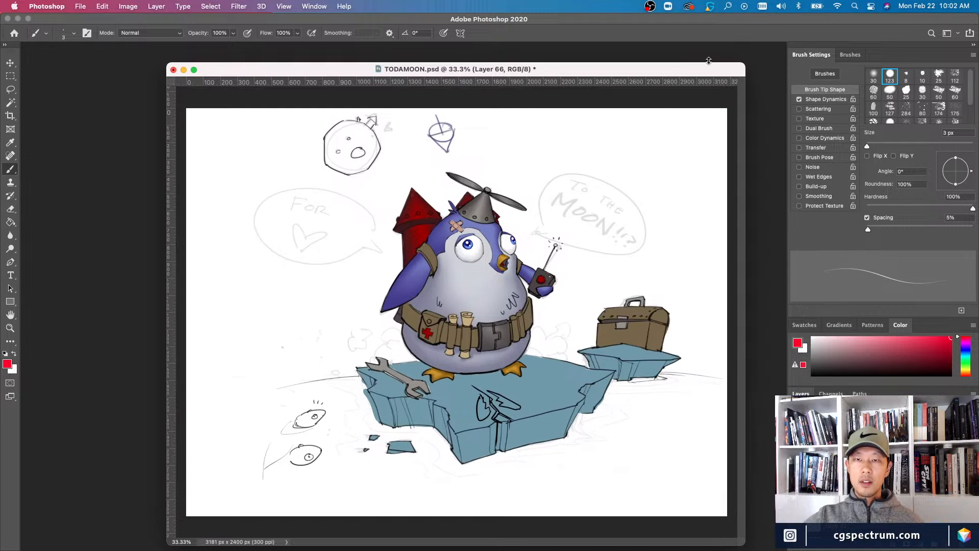
pyautogui.moveTo(701, 75); pyautogui.dragTo(676, 62)
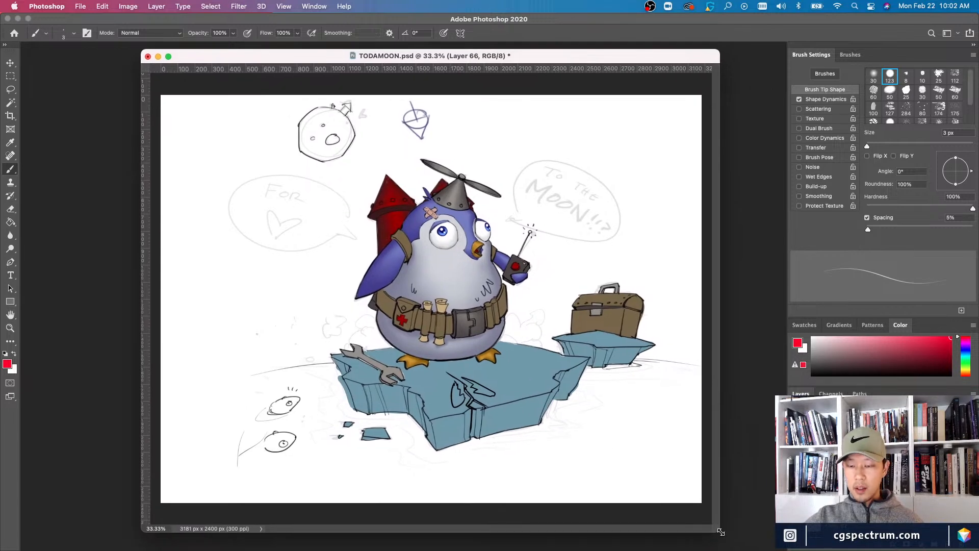
pyautogui.moveTo(719, 530); pyautogui.dragTo(739, 536)
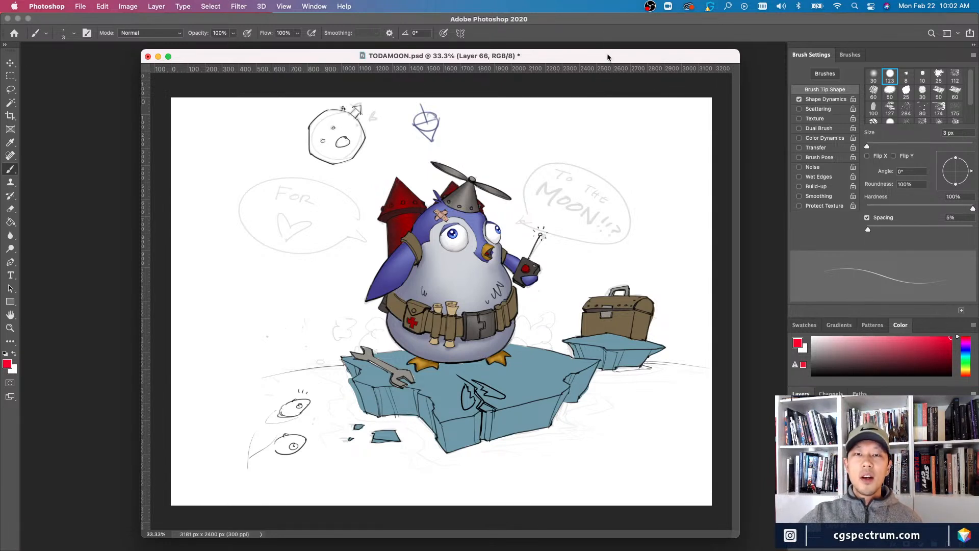
pyautogui.moveTo(608, 57); pyautogui.dragTo(601, 61)
pyautogui.moveTo(735, 540); pyautogui.dragTo(743, 532)
pyautogui.moveTo(572, 64); pyautogui.dragTo(574, 63)
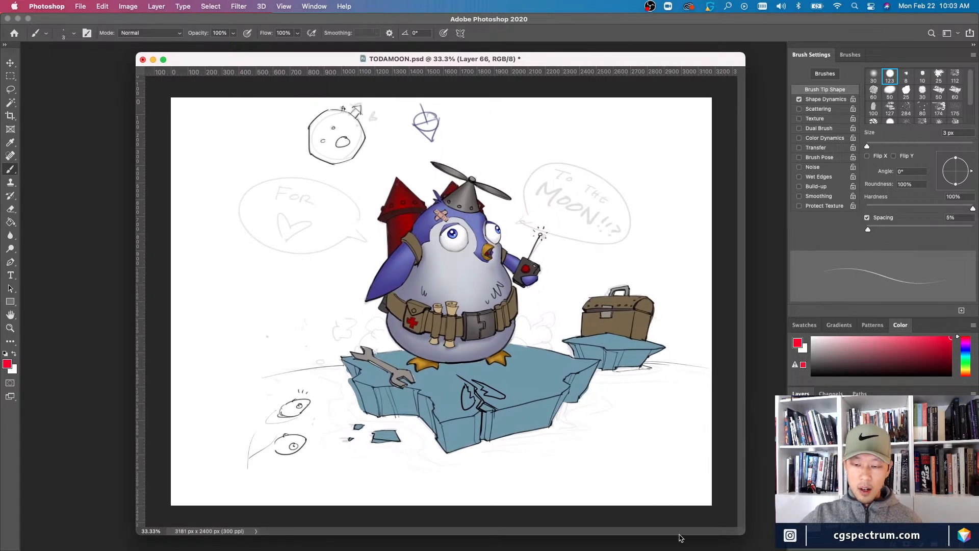
pyautogui.moveTo(742, 536); pyautogui.dragTo(747, 527)
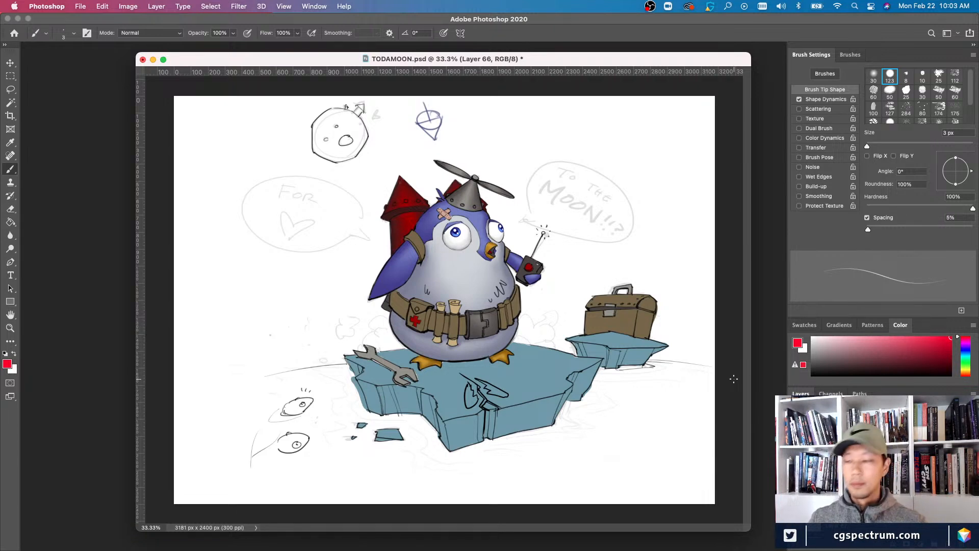
pyautogui.moveTo(312, 59); pyautogui.dragTo(314, 59)
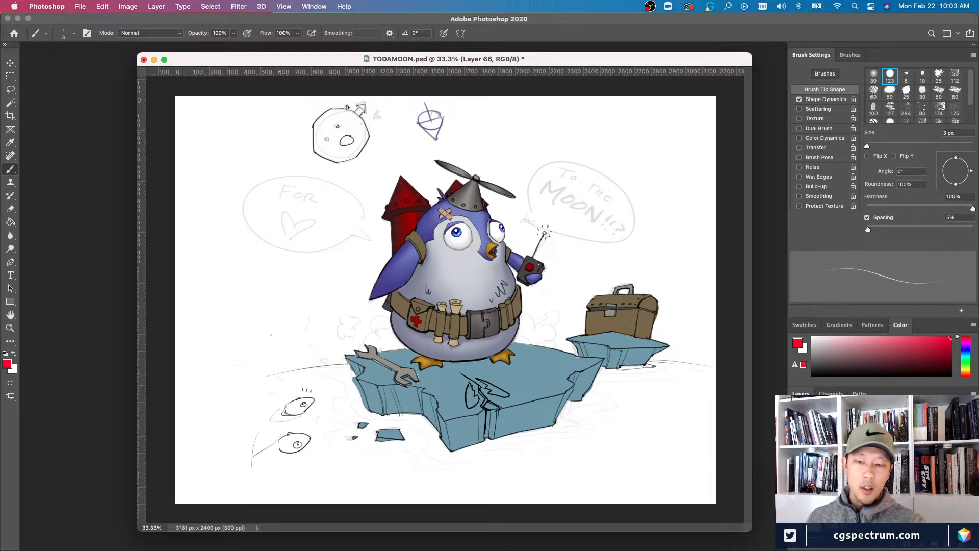
# - Toggle the penguin's eye shading off and back on, and switch the document to full screen mode with the menu bar
pyautogui.click(794, 469)
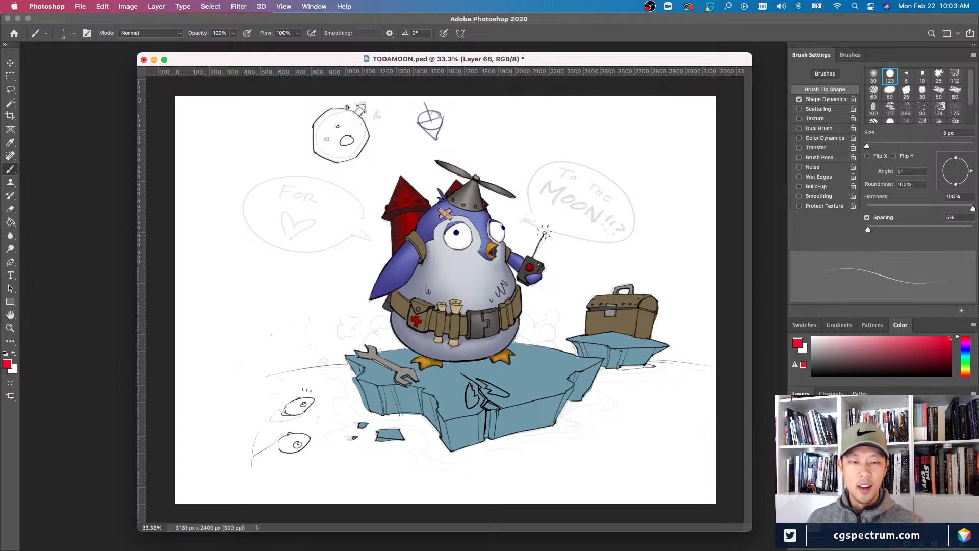
pyautogui.press('super+equal')
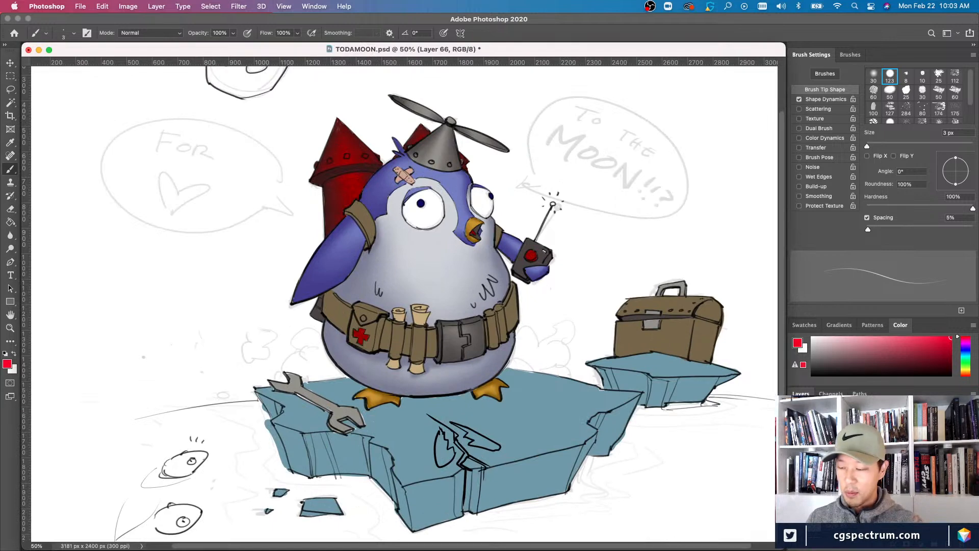
pyautogui.press('f')
pyautogui.press('super+minus')
pyautogui.click(795, 519)
pyautogui.click(796, 519)
pyautogui.click(795, 520)
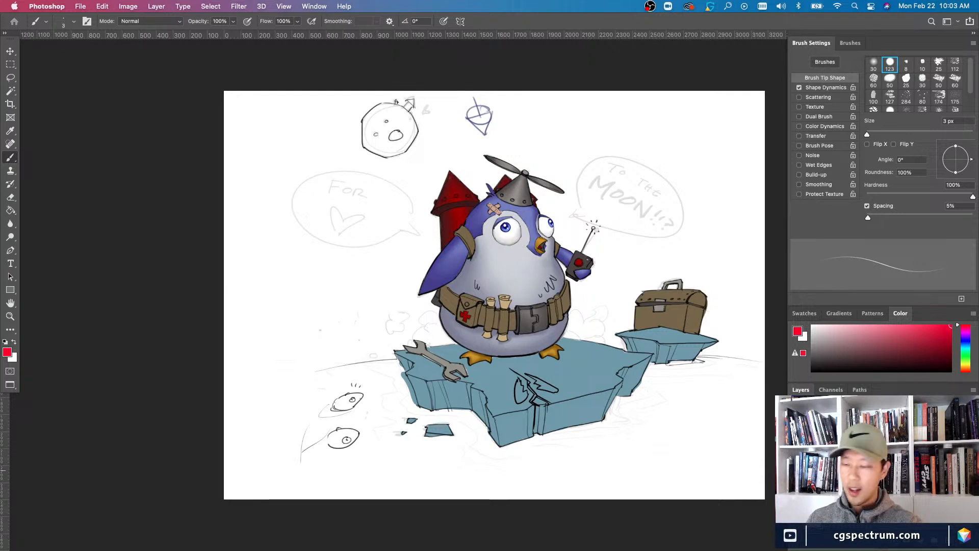
# - Select Layer 57 with the Move tool from the layers beneath the penguin's lower body edge, just above the wrench
pyautogui.moveTo(603, 354); pyautogui.dragTo(745, 429)
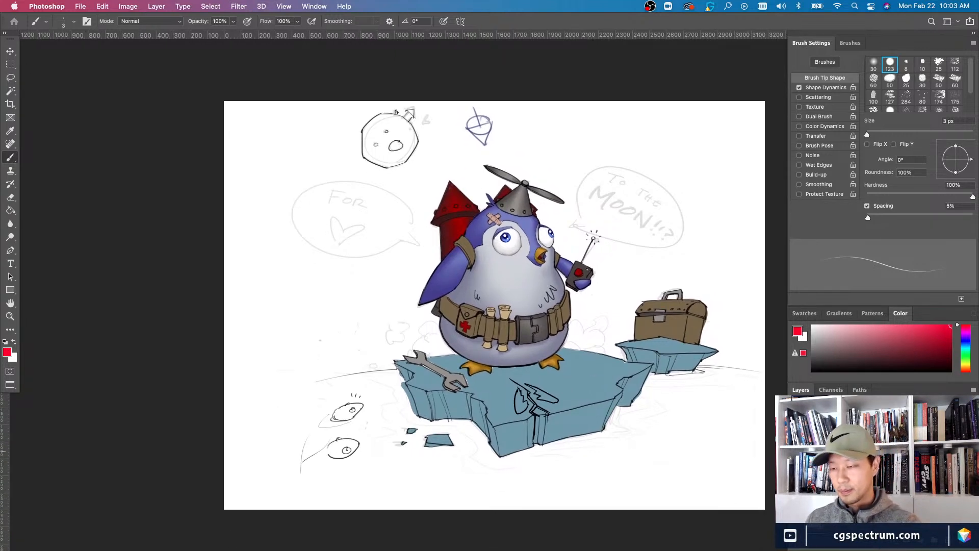
pyautogui.press('super+minus')
pyautogui.press('super+plus')
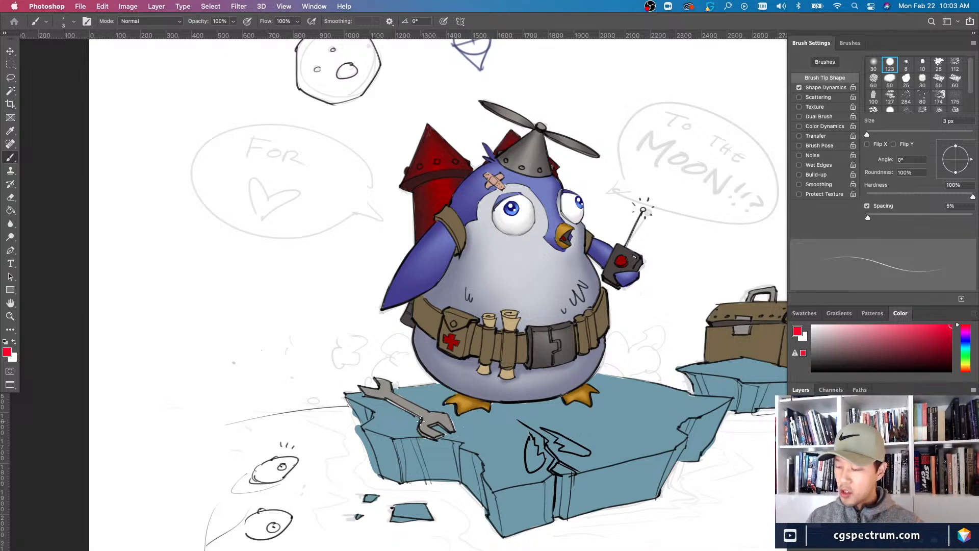
pyautogui.moveTo(545, 447); pyautogui.dragTo(499, 458)
pyautogui.press('super+minus')
pyautogui.press('super+plus')
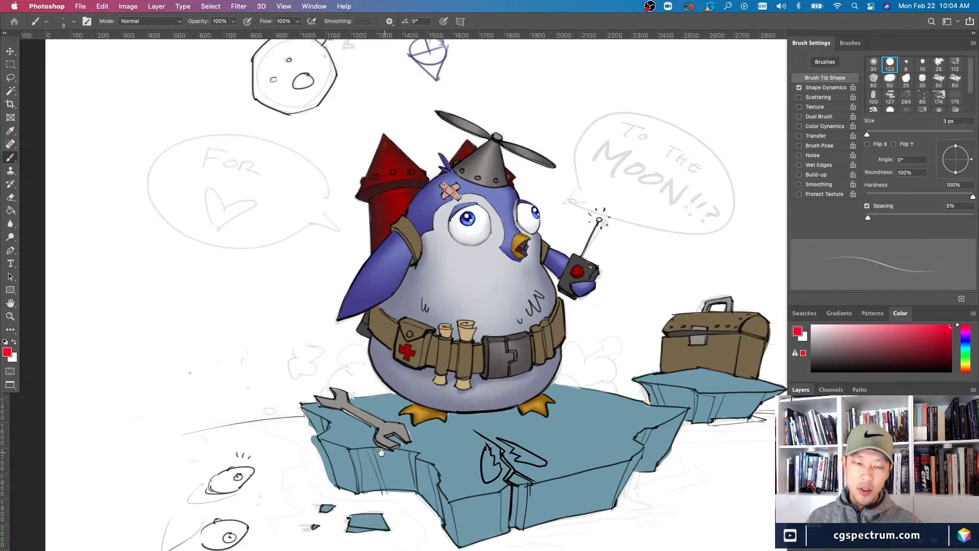
pyautogui.moveTo(364, 444); pyautogui.dragTo(400, 456)
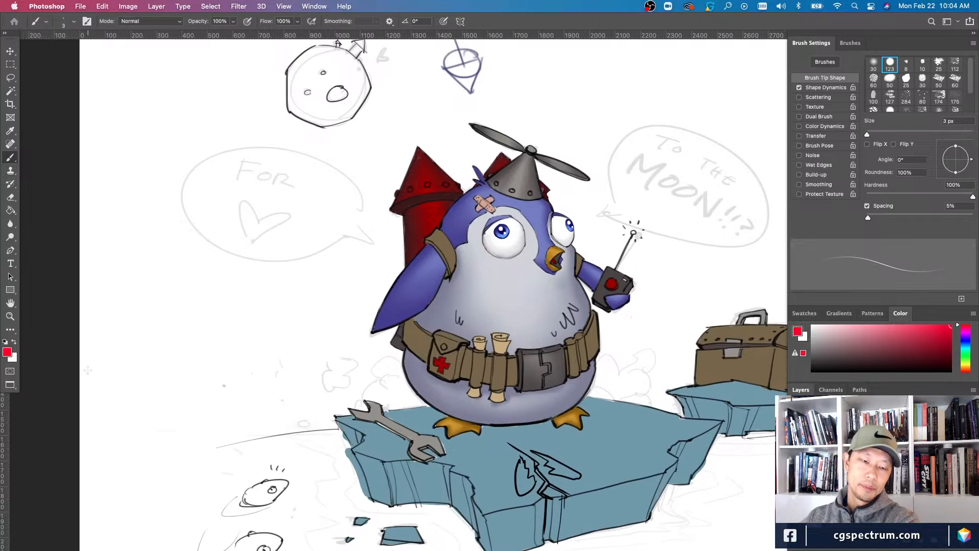
pyautogui.press('v')
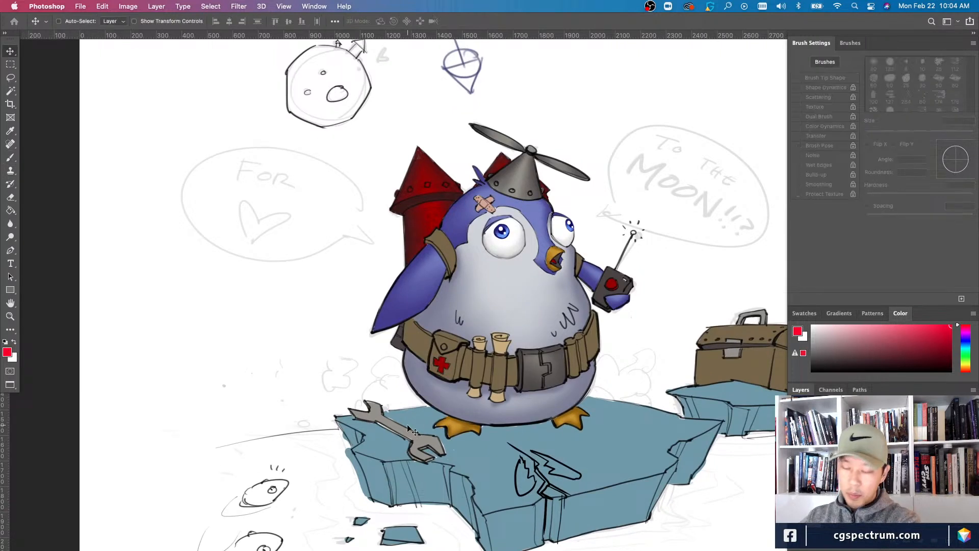
pyautogui.rightClick(418, 387)
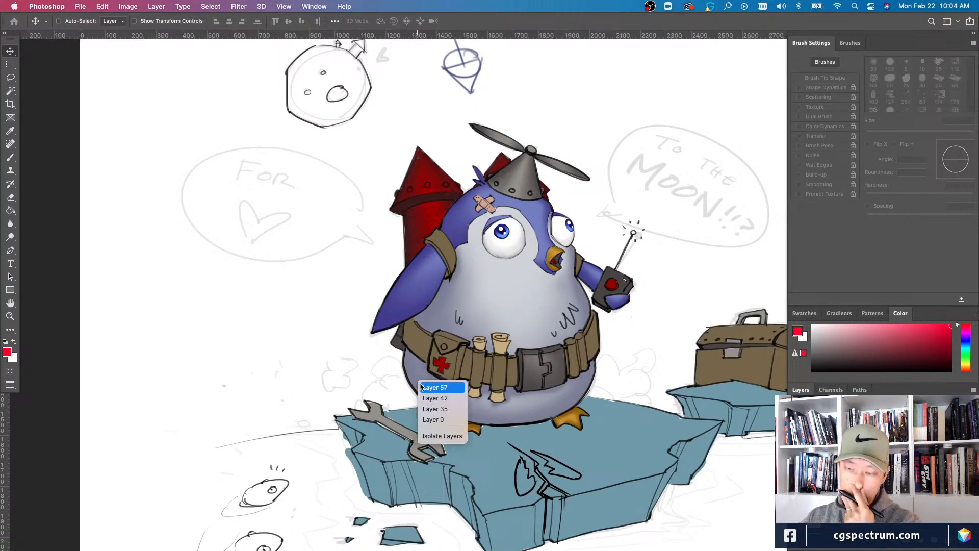
pyautogui.click(422, 388)
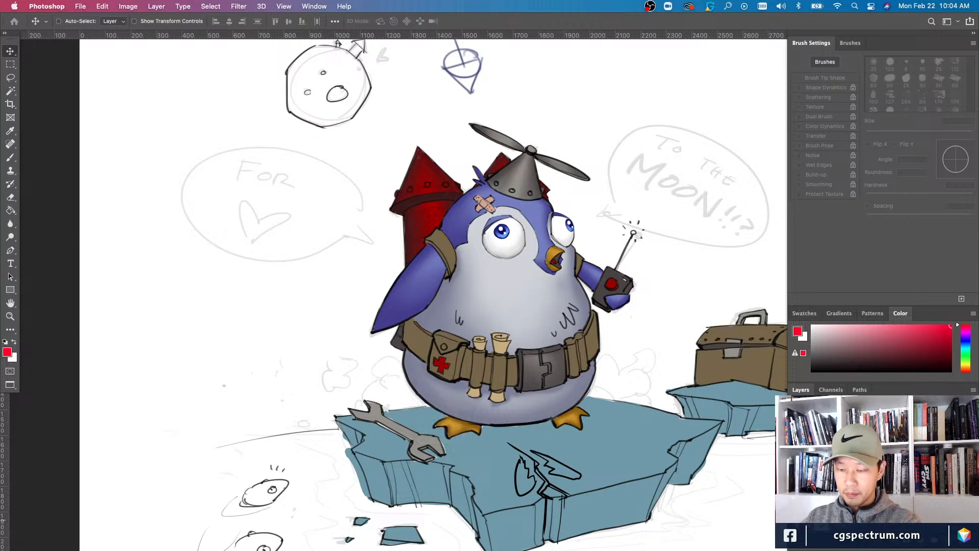
# - Toggle the shading on the penguin's belly off and back on to compare the layer's effect
pyautogui.press('5')
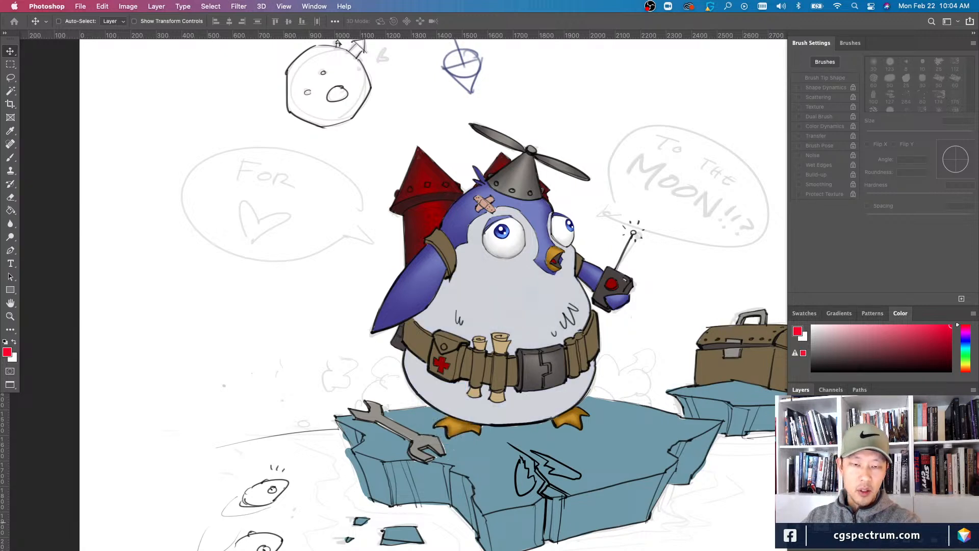
pyautogui.press('0')
pyautogui.press('5')
pyautogui.press('0')
pyautogui.press('5')
pyautogui.press('0')
# - Adjust the belly shading with Hue/Saturation, raising its saturation and shifting the hue slightly toward blue, and apply the change
pyautogui.press('super+0')
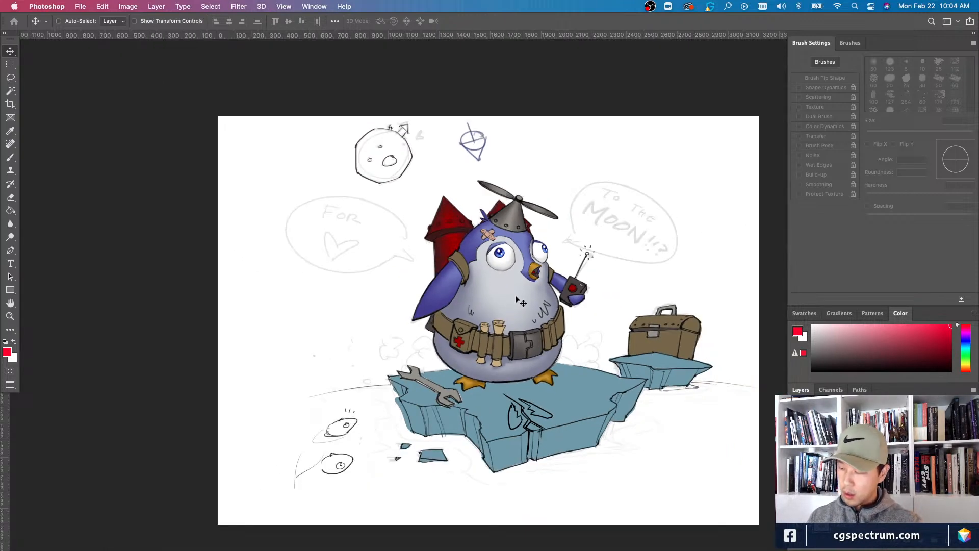
pyautogui.press('super+u')
pyautogui.moveTo(687, 356); pyautogui.dragTo(683, 356)
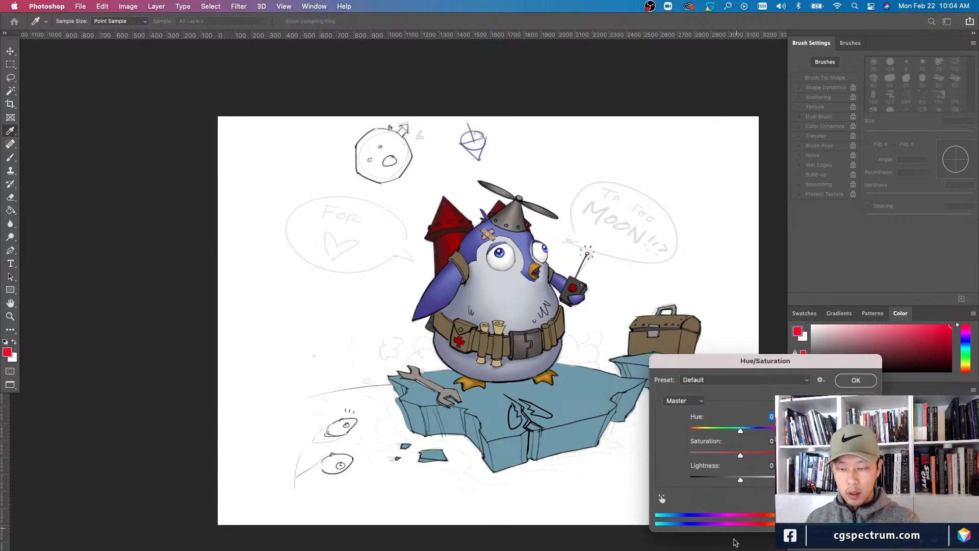
pyautogui.moveTo(741, 455); pyautogui.dragTo(741, 458)
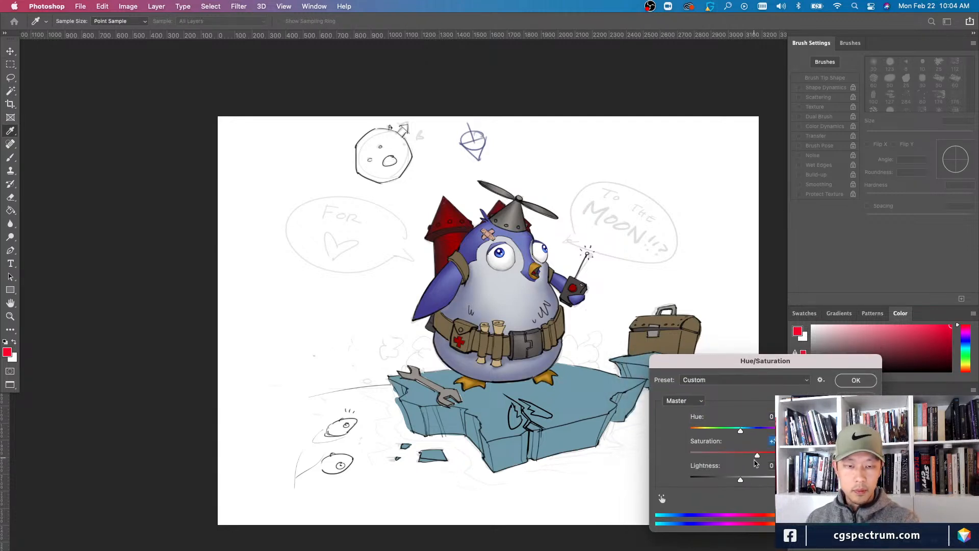
pyautogui.moveTo(756, 456)
pyautogui.mouseDown()
pyautogui.moveTo(774, 456)
pyautogui.moveTo(727, 431)
pyautogui.moveTo(760, 454)
pyautogui.mouseUp()
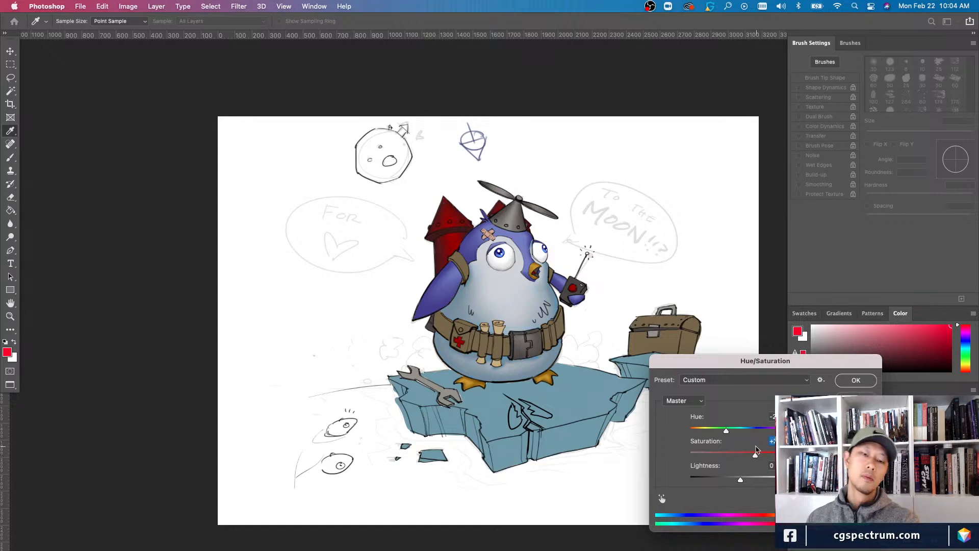
pyautogui.click(733, 432)
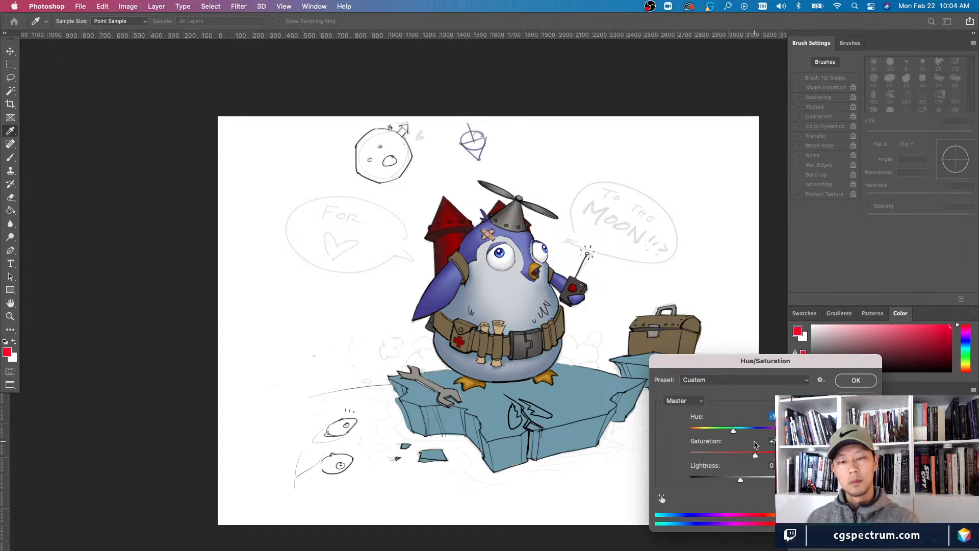
pyautogui.press('Return')
pyautogui.press('v')
pyautogui.press('super+minus')
pyautogui.press('super+minus')
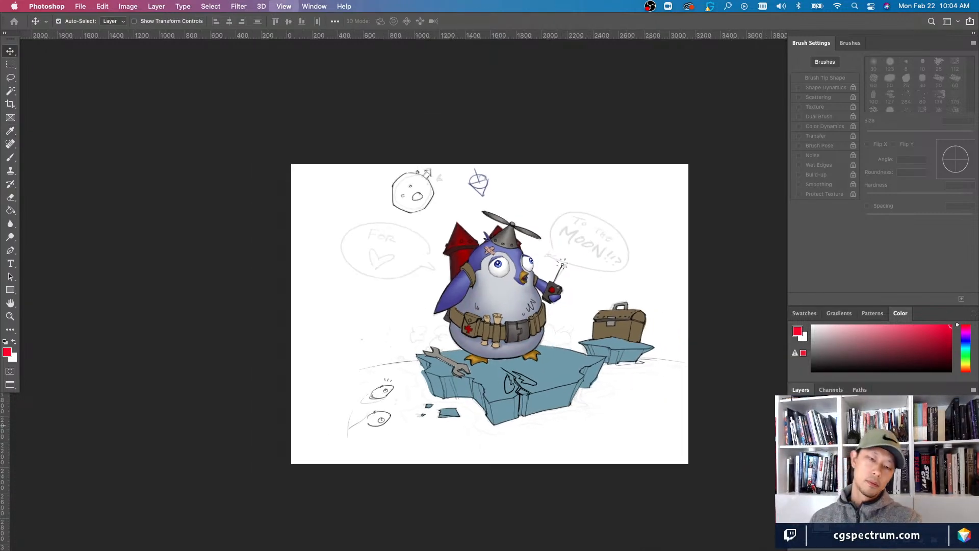
pyautogui.press('super+plus')
pyautogui.press('super+plus')
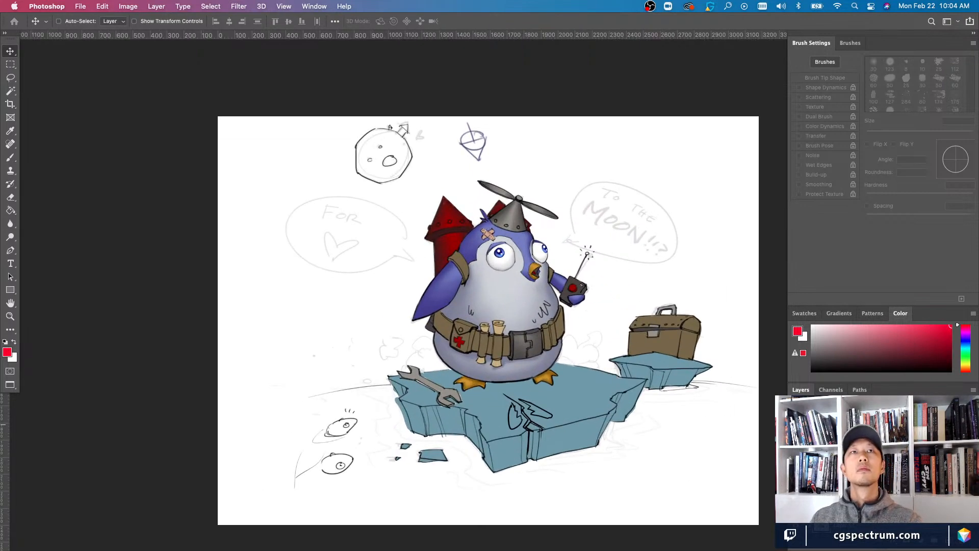
pyautogui.press('b')
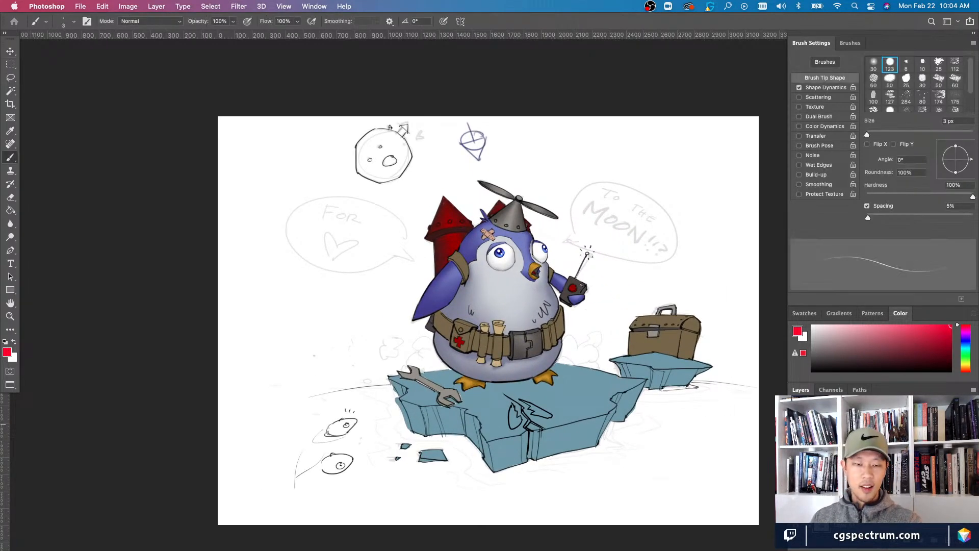
pyautogui.press('super+plus')
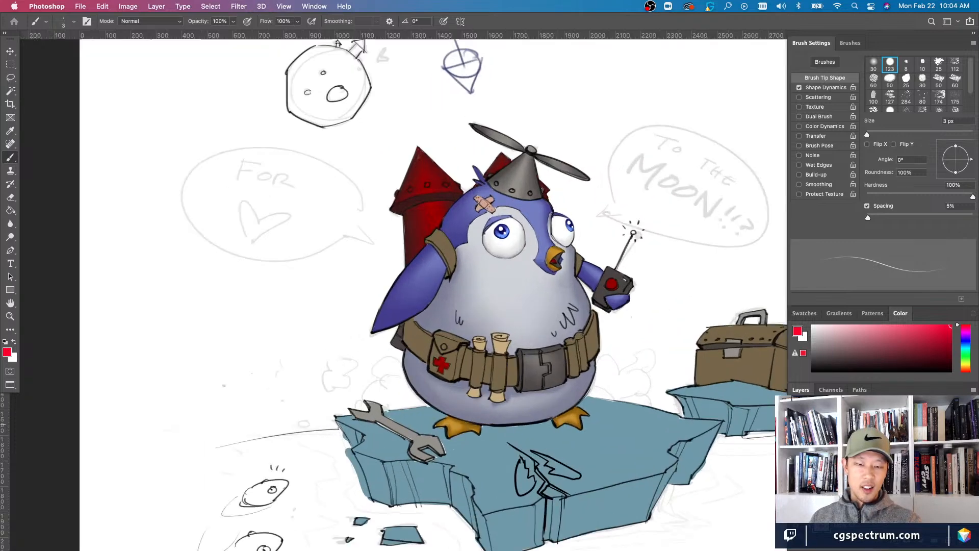
pyautogui.press('super+minus')
pyautogui.press('super+plus')
pyautogui.moveTo(510, 445); pyautogui.dragTo(534, 460)
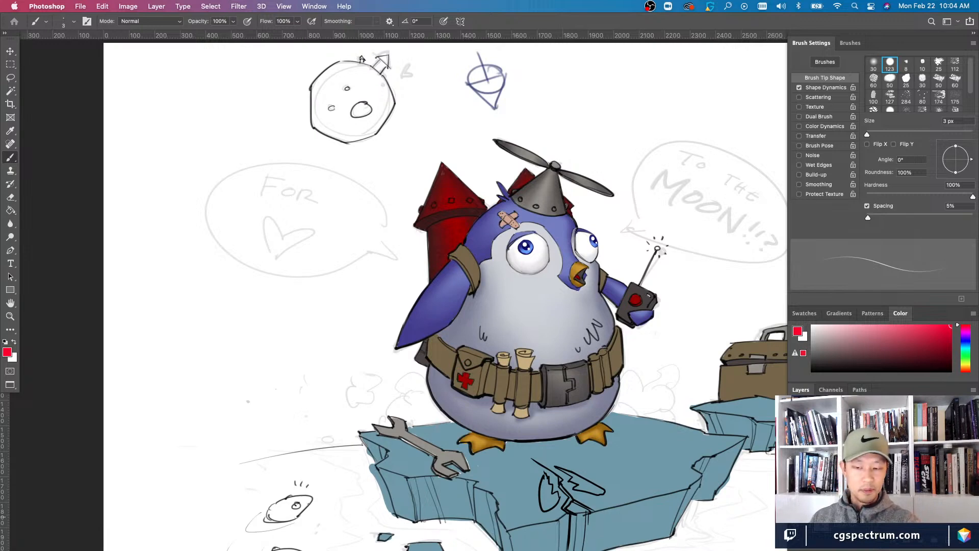
pyautogui.press('super+minus')
pyautogui.press('super+minus')
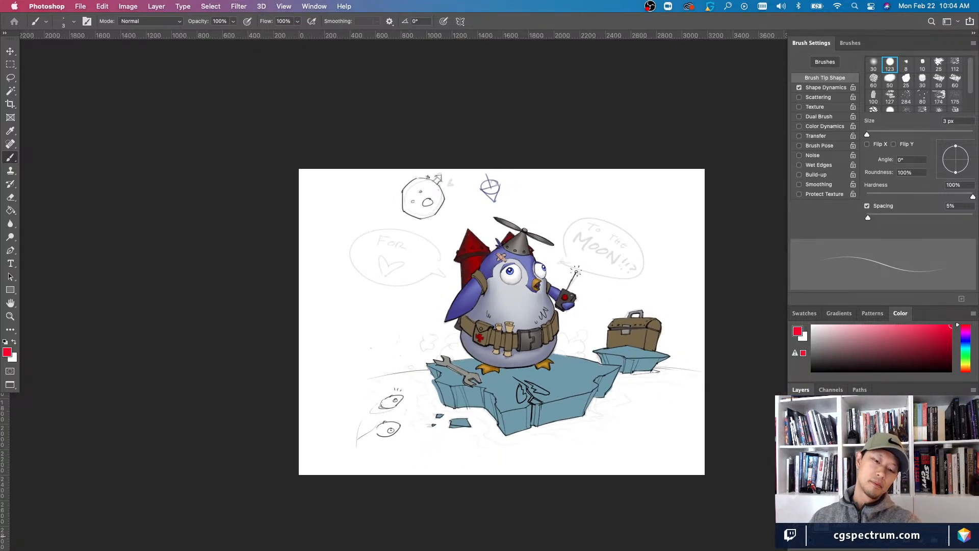
pyautogui.press('super+plus')
pyautogui.press('super+plus')
pyautogui.press('super+minus')
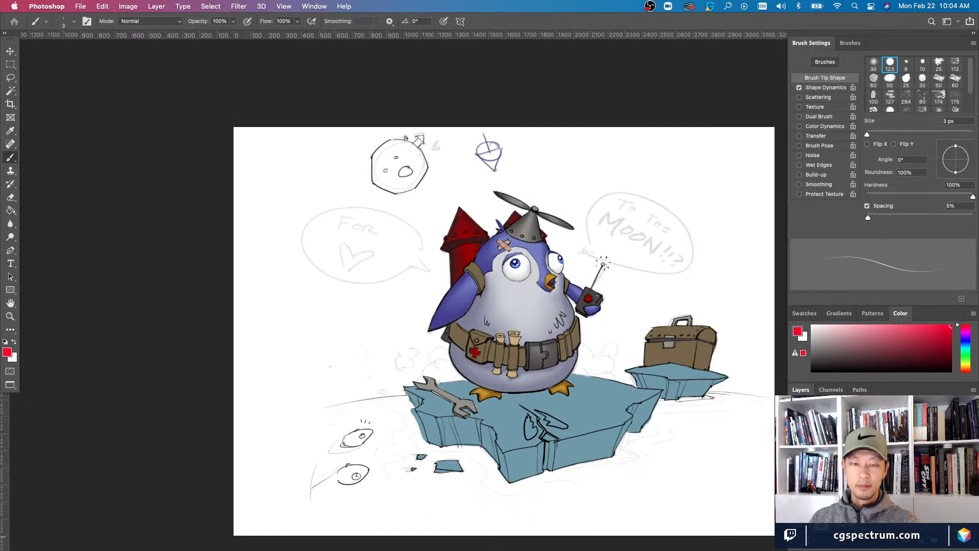
pyautogui.press('super+plus')
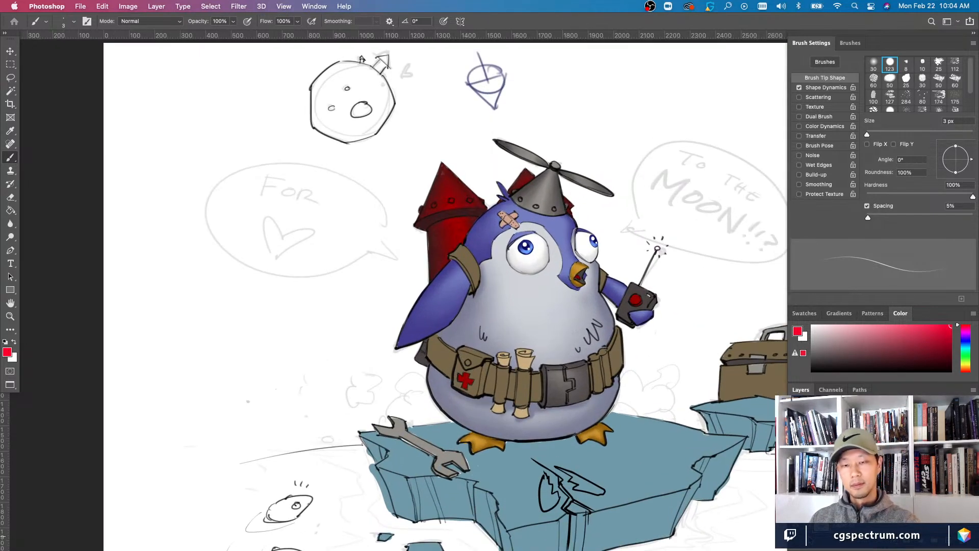
pyautogui.press('v')
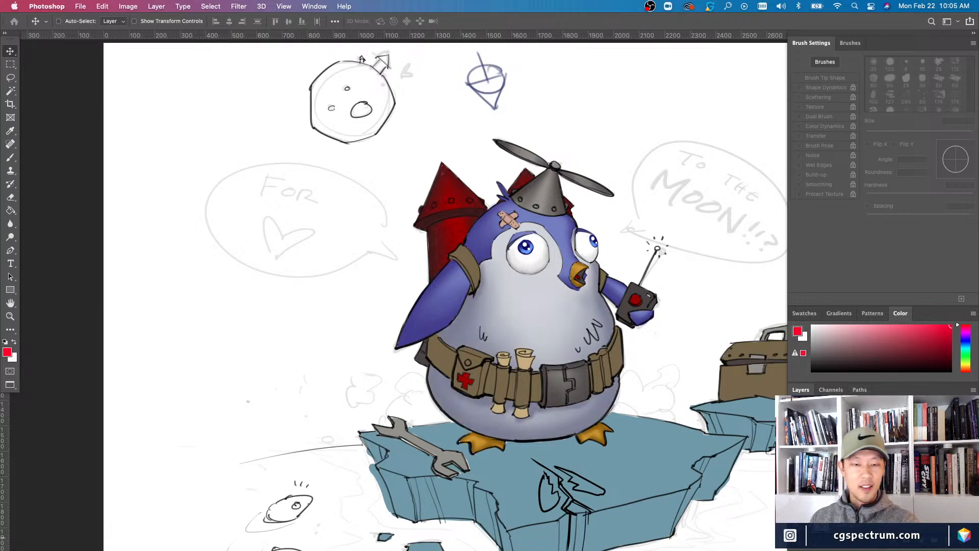
pyautogui.press('super+0')
pyautogui.press('super+minus')
pyautogui.press('super+equal')
pyautogui.press('super+equal')
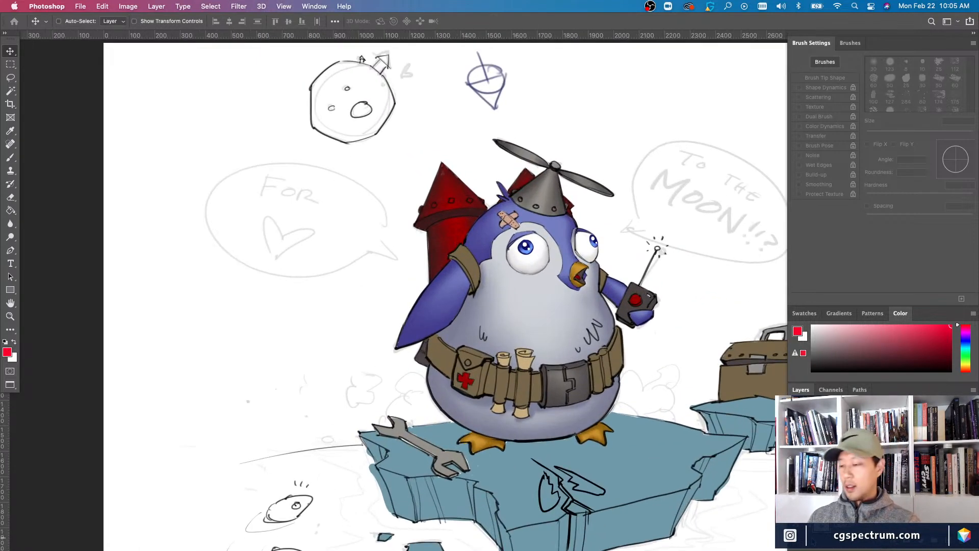
pyautogui.press('b')
pyautogui.press('super+minus')
pyautogui.press('super+minus')
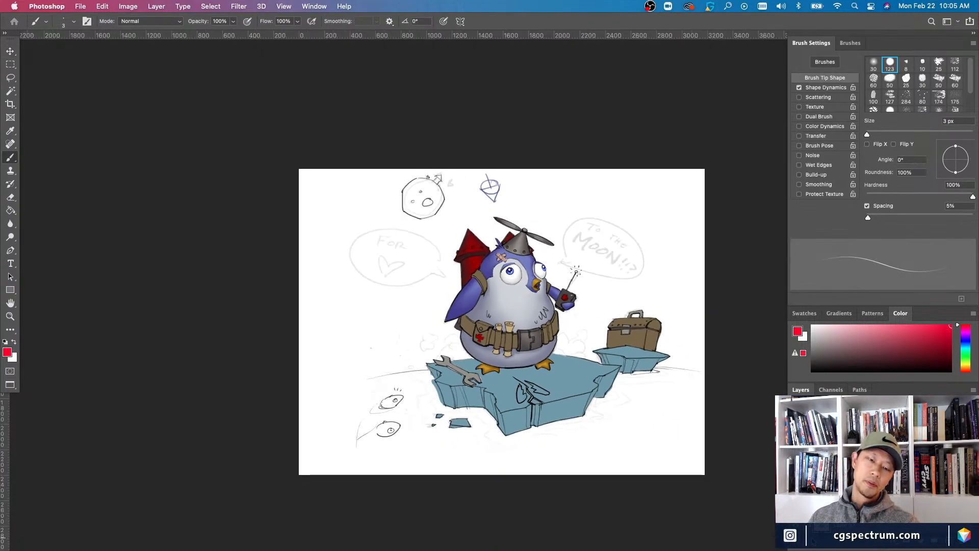
pyautogui.press('super+equal')
pyautogui.press('super+equal')
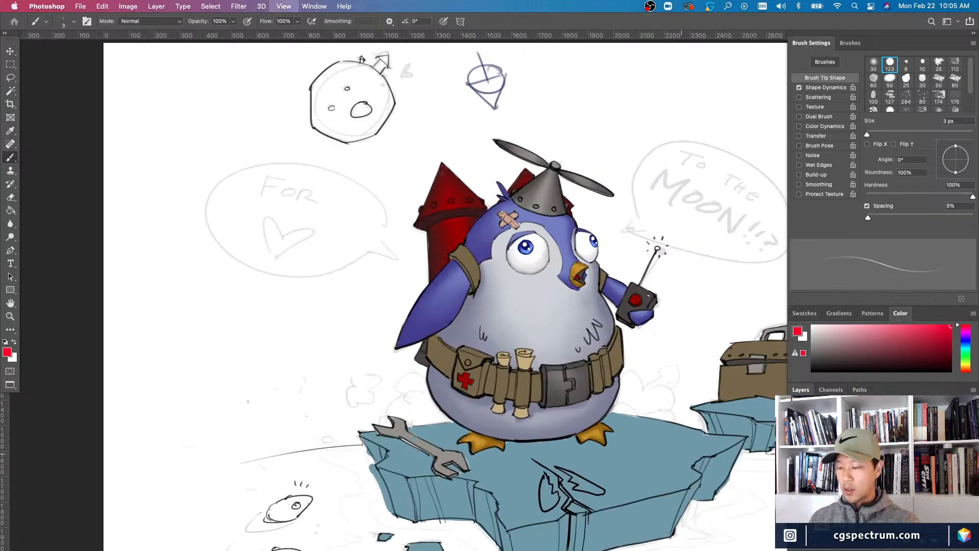
pyautogui.press('super+minus')
pyautogui.press('super+minus')
pyautogui.press('super+equal')
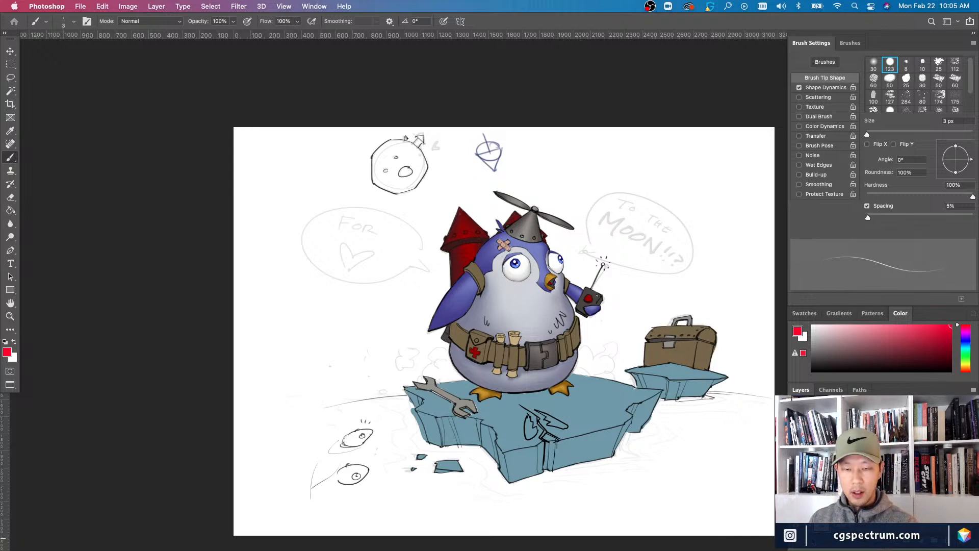
pyautogui.scroll(2, 493, 294)
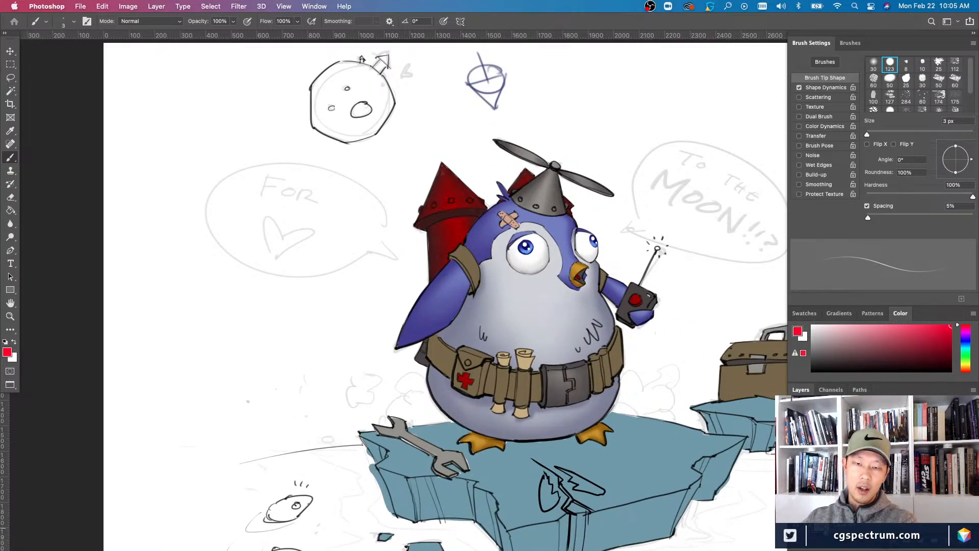
# - Pick the layer of the penguin's blue head and apply Hue/Saturation to shift its hue toward a truer, less purple blue
pyautogui.press('v')
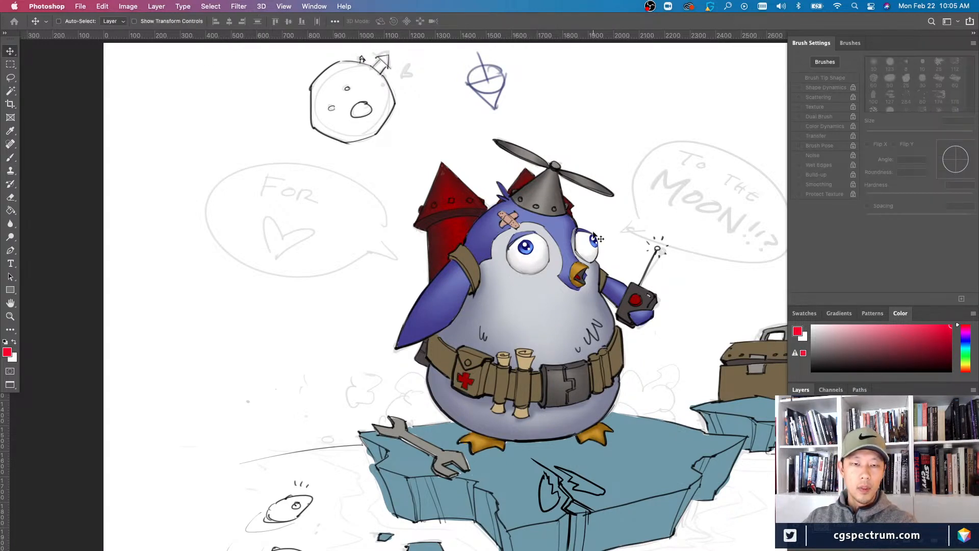
pyautogui.rightClick(561, 228)
pyautogui.click(576, 231)
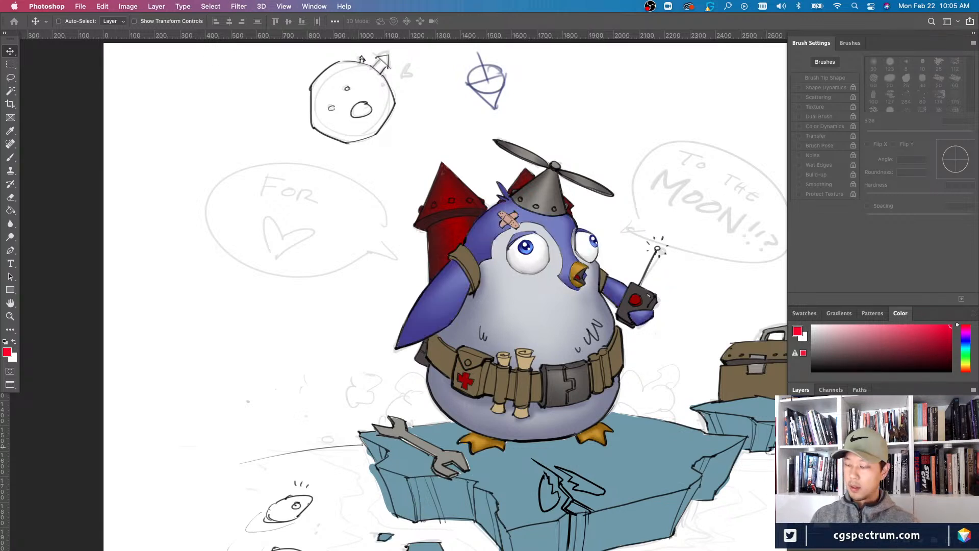
pyautogui.press('super+u')
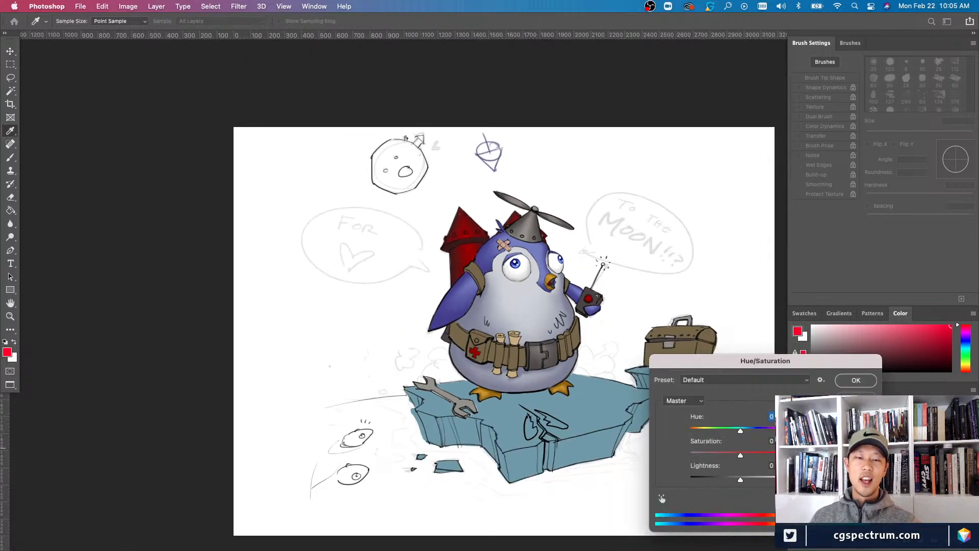
pyautogui.press('super+minus')
pyautogui.press('super+plus')
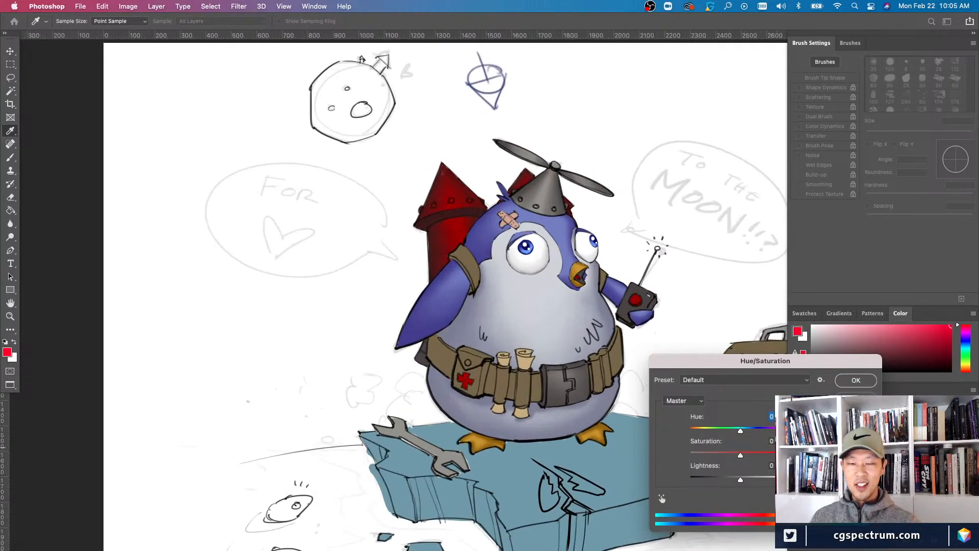
pyautogui.moveTo(674, 364); pyautogui.dragTo(688, 366)
pyautogui.press('super+minus')
pyautogui.press('super+minus')
pyautogui.press('super+plus')
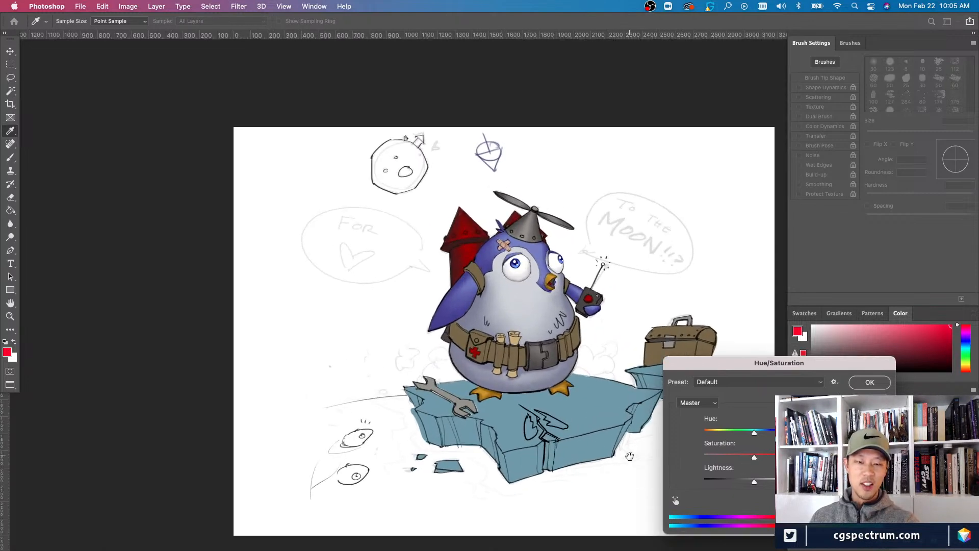
pyautogui.moveTo(692, 363); pyautogui.dragTo(677, 358)
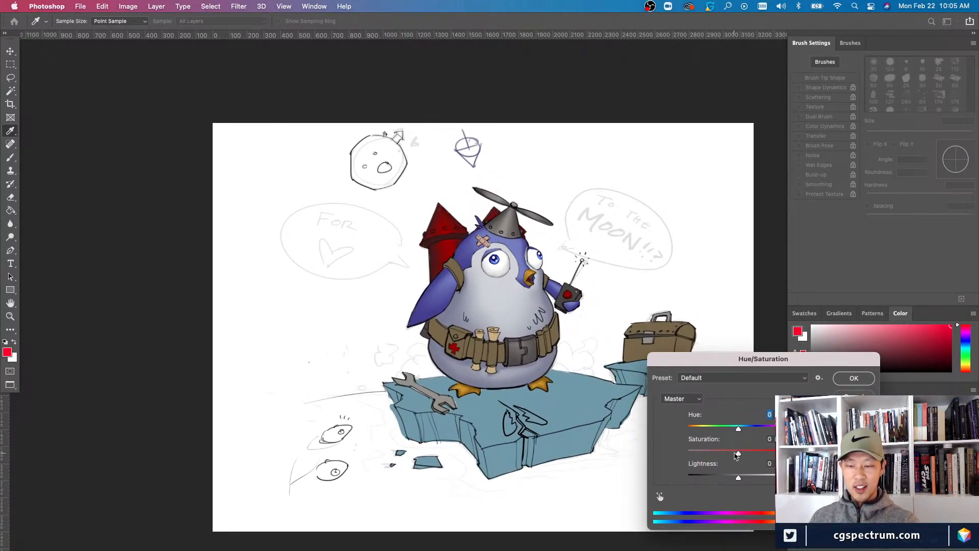
pyautogui.moveTo(740, 432); pyautogui.dragTo(728, 428)
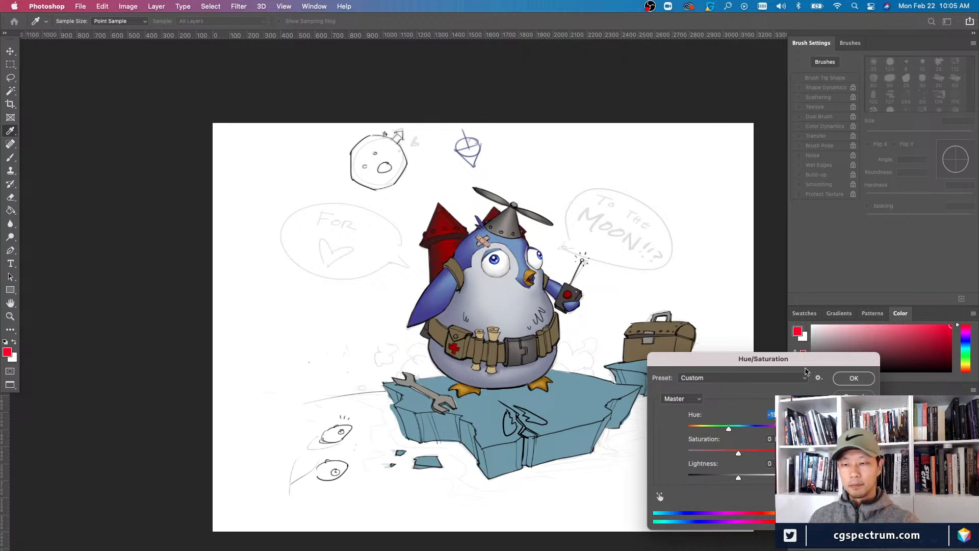
pyautogui.click(849, 378)
pyautogui.press('v')
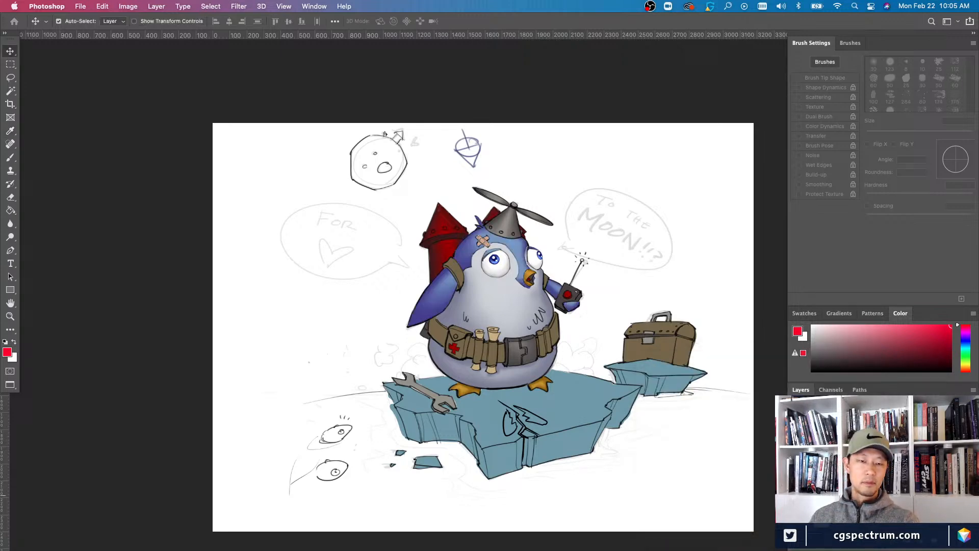
# - Undo and redo the head's hue adjustment to compare the illustration before and after
pyautogui.press('super+minus')
pyautogui.press('super+minus')
pyautogui.press('super+equal')
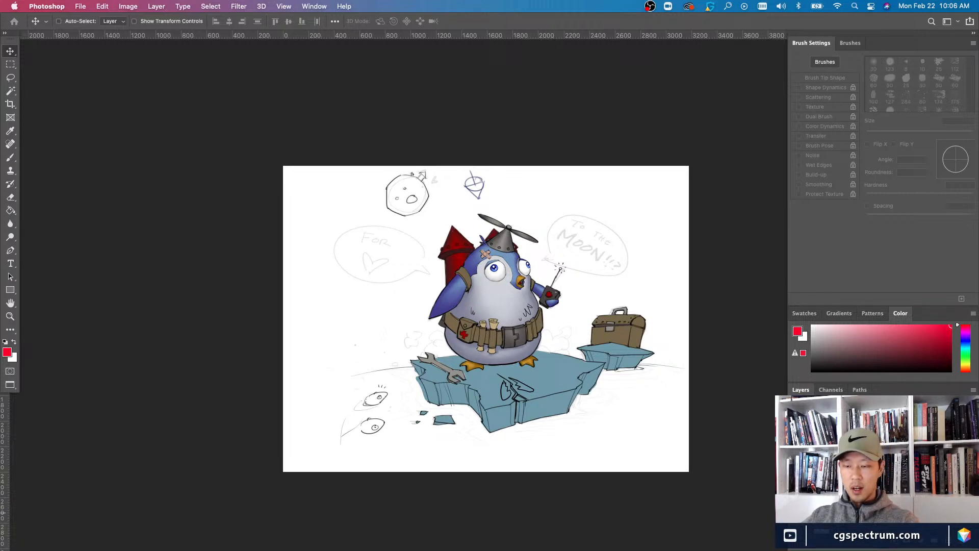
pyautogui.press('super+z')
pyautogui.press('super+shift+z')
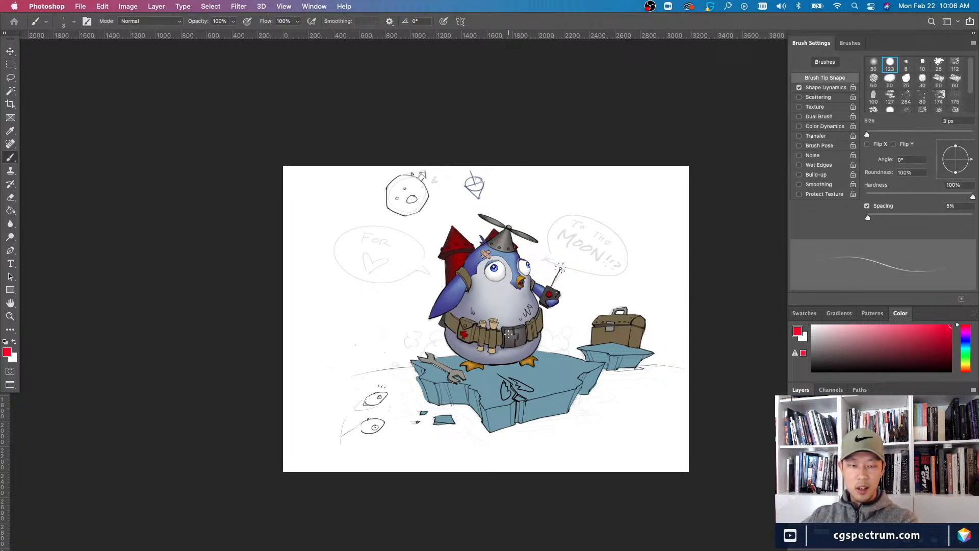
# - Pick the layer that holds the shading on the penguin's belly
pyautogui.rightClick(468, 302)
pyautogui.click(477, 305)
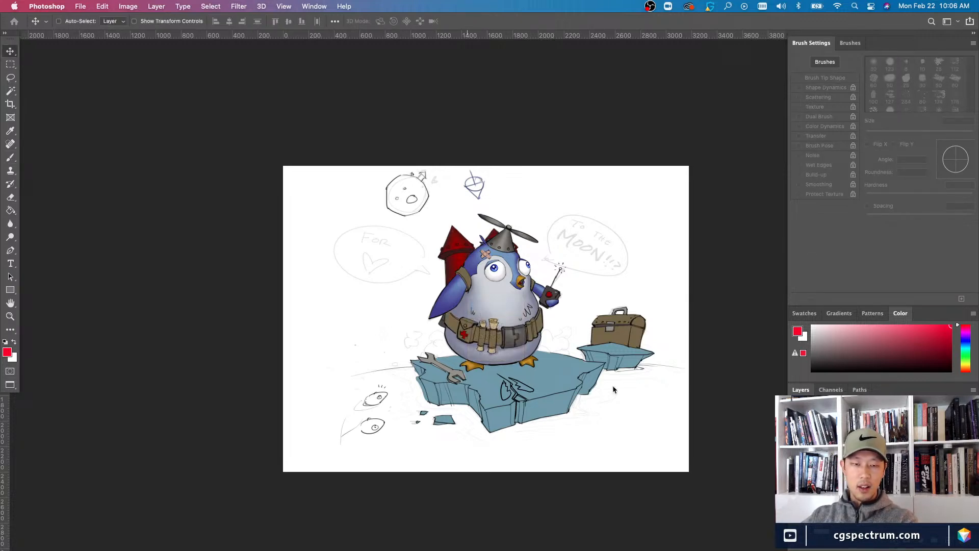
pyautogui.press('super+z')
pyautogui.press('super+shift+z')
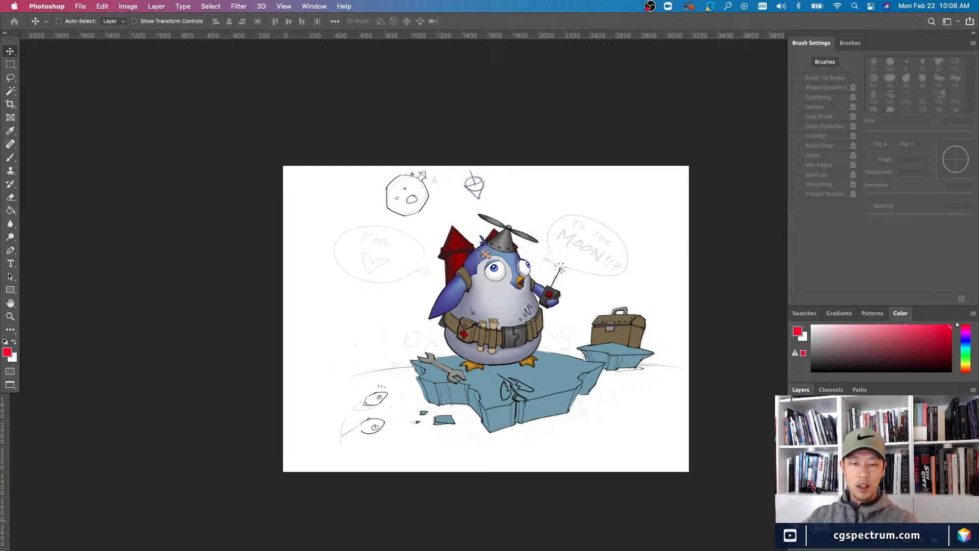
pyautogui.press('super+equal')
# - Try colorizing the belly shading with Hue/Saturation, testing a pink tint and a light blue tint
pyautogui.press('super+u')
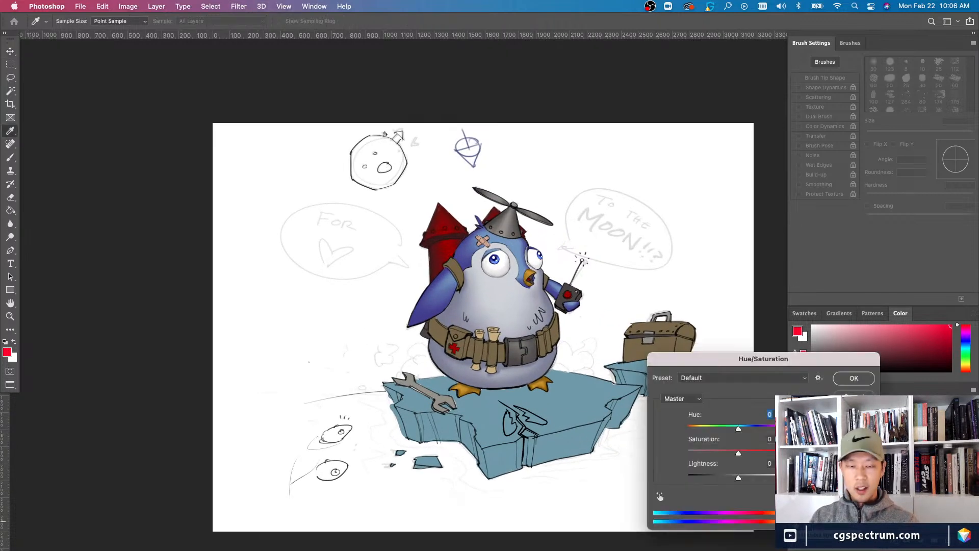
pyautogui.click(839, 492)
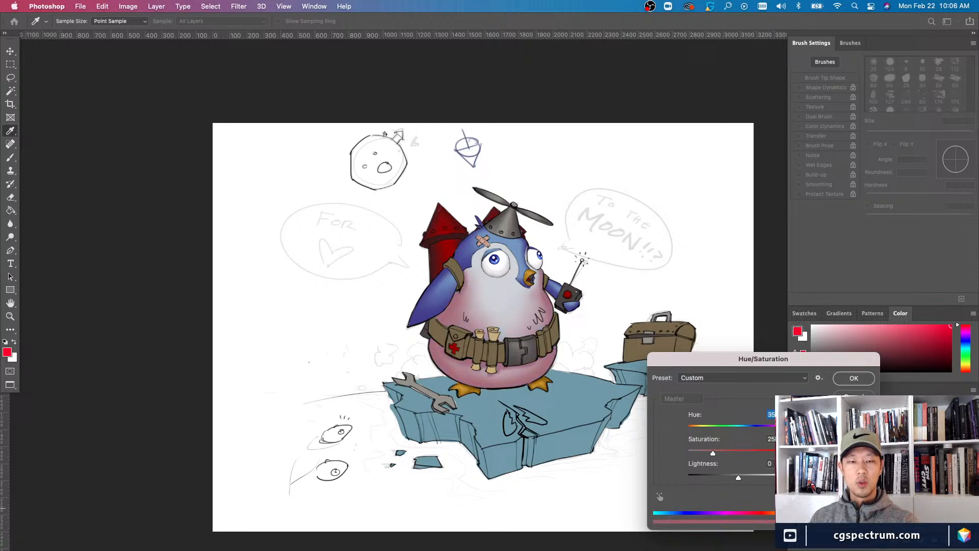
pyautogui.moveTo(712, 453); pyautogui.dragTo(744, 428)
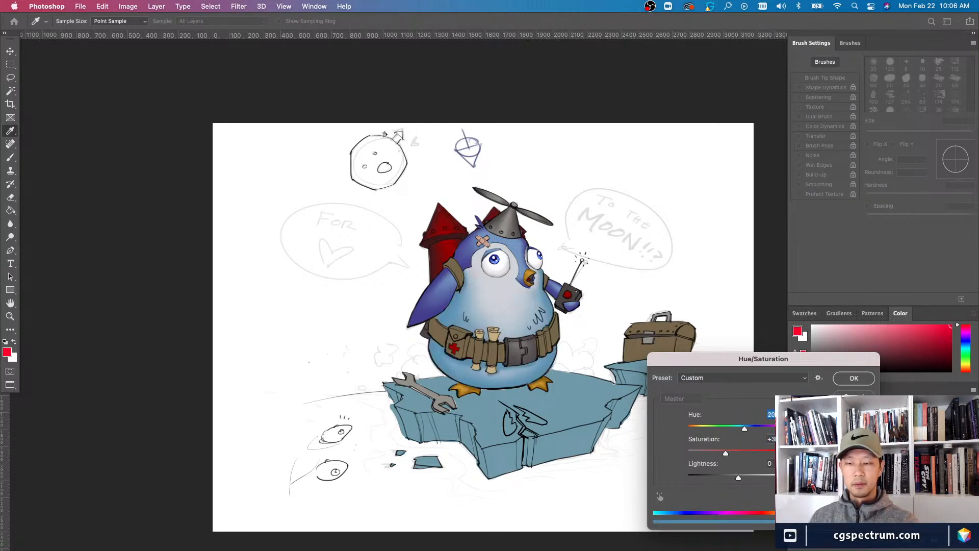
pyautogui.press('Return')
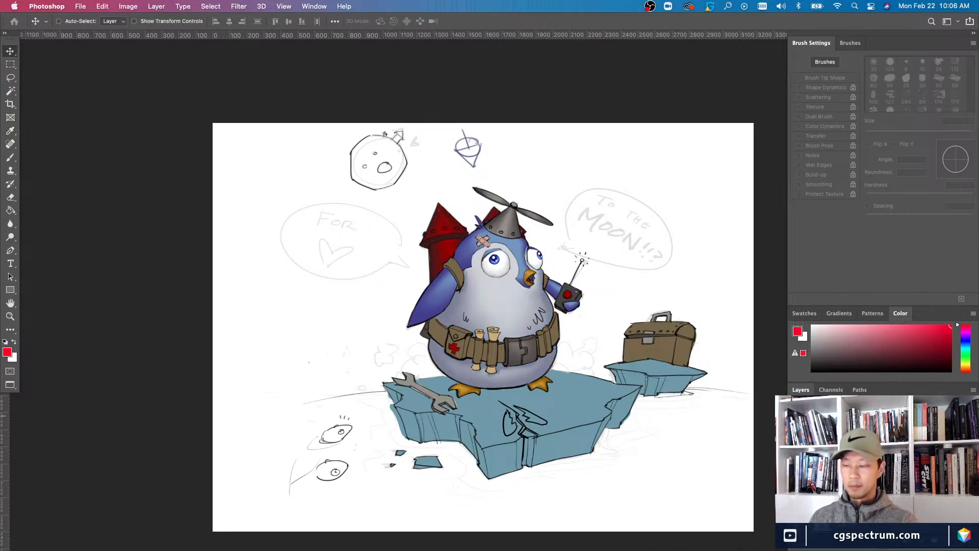
# - Adjust the belly shading with Hue/Saturation, strongly raising saturation, shifting the hue slightly toward blue, lightening it a little, and apply the change
pyautogui.press('super+u')
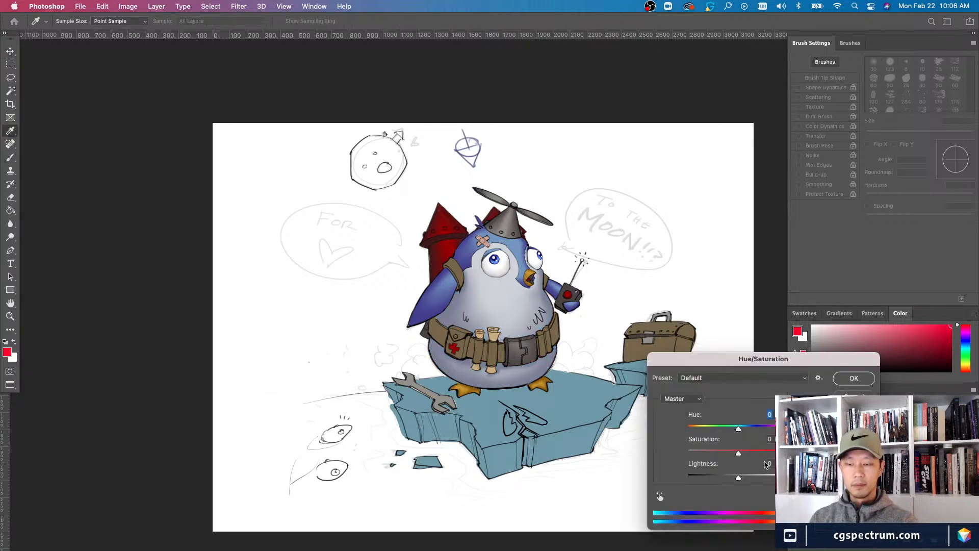
pyautogui.moveTo(746, 461); pyautogui.dragTo(770, 458)
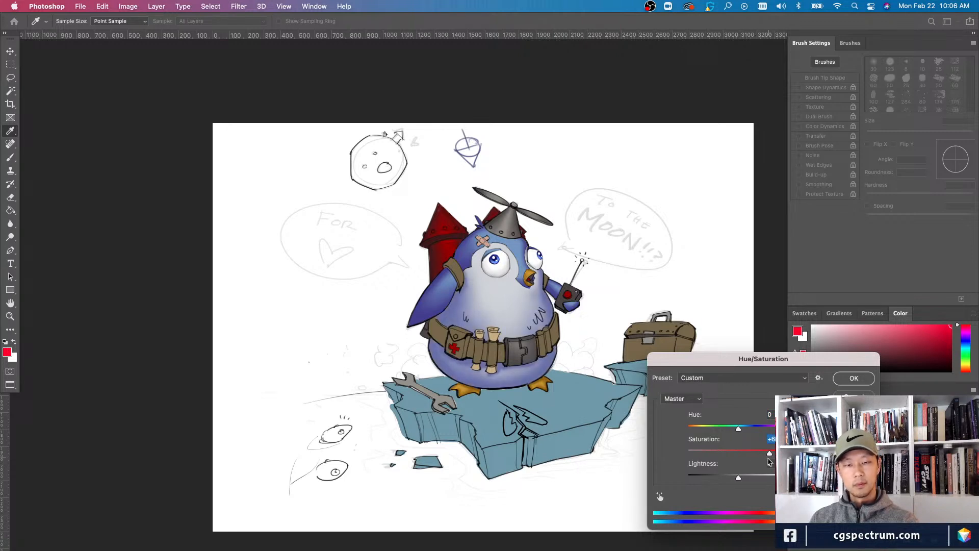
pyautogui.moveTo(738, 428); pyautogui.dragTo(735, 429)
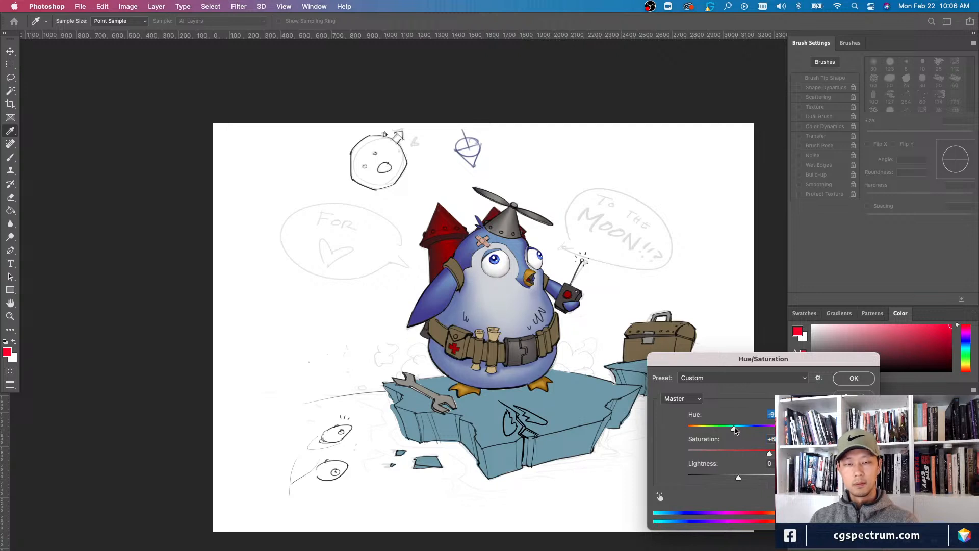
pyautogui.moveTo(740, 478); pyautogui.dragTo(744, 478)
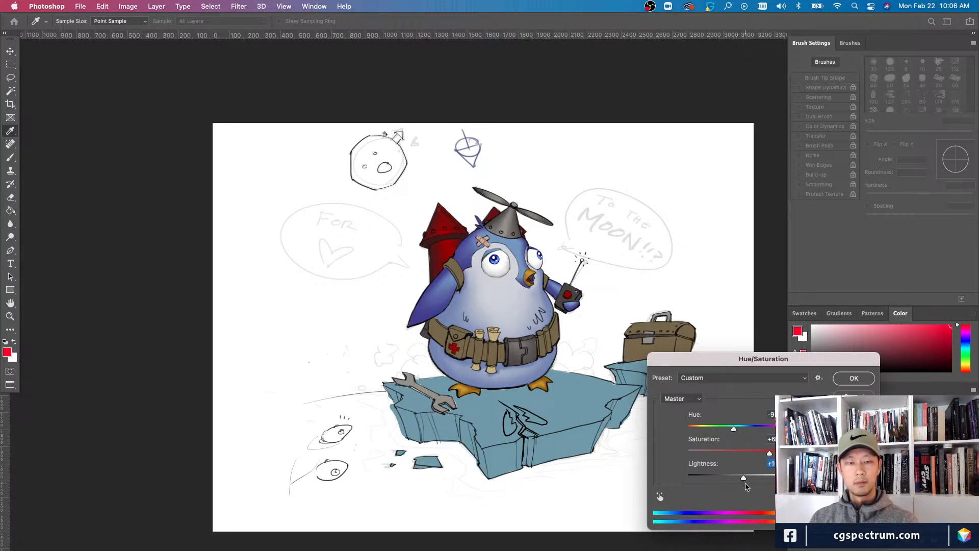
pyautogui.click(854, 378)
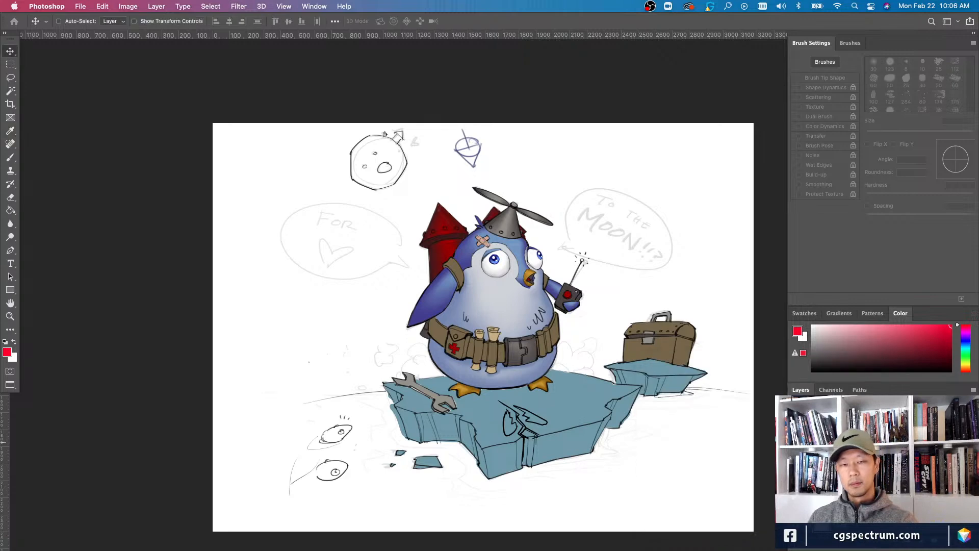
pyautogui.press('super+minus')
pyautogui.press('super+minus')
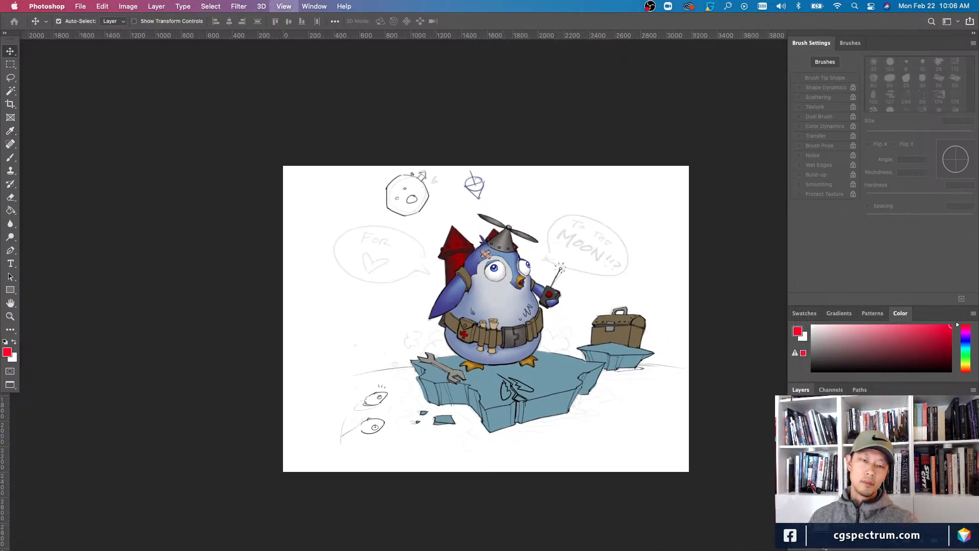
pyautogui.press('super+0')
pyautogui.press('b')
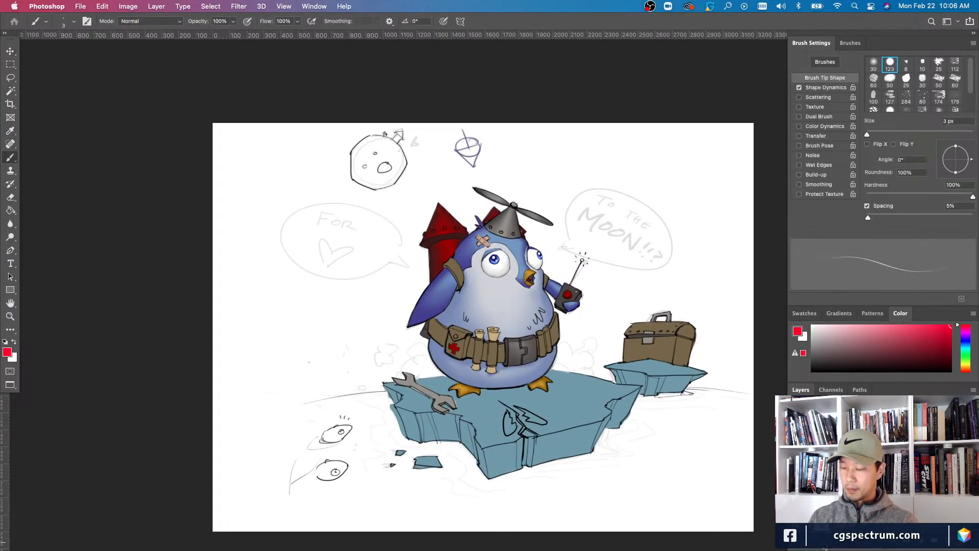
# - Pick the layer of the grey metal hat and start a Hue/Saturation adjustment with strongly raised saturation and lightness +2
pyautogui.press('v')
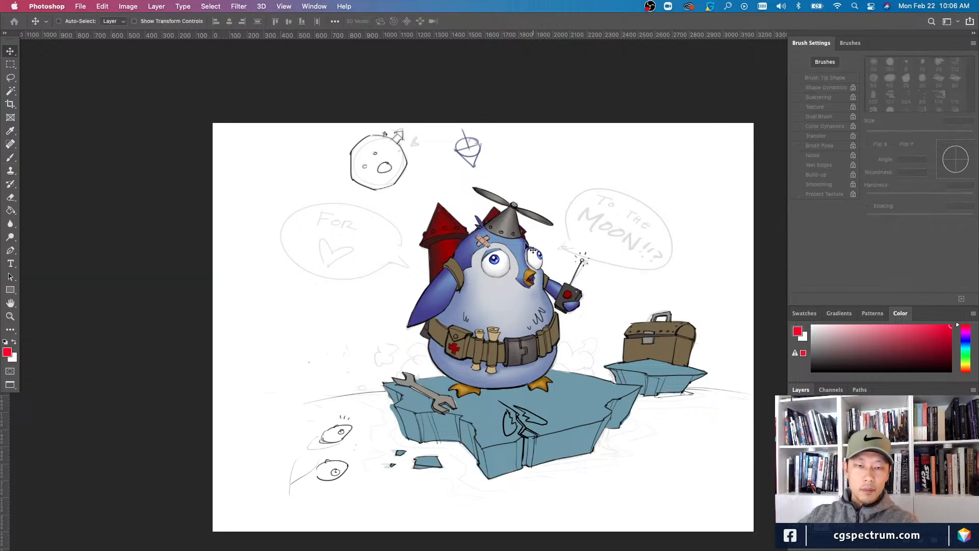
pyautogui.rightClick(521, 229)
pyautogui.click(539, 229)
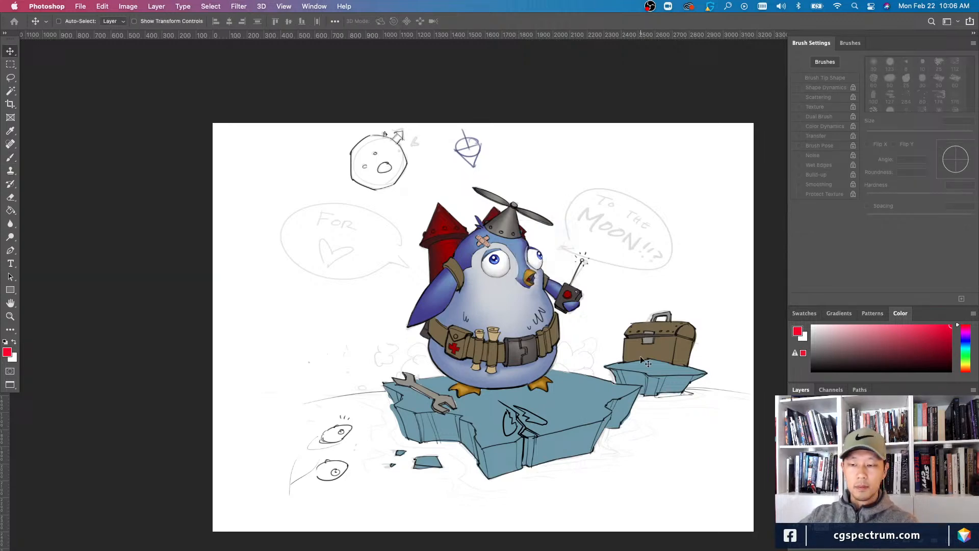
pyautogui.press('super+plus')
pyautogui.moveTo(641, 349); pyautogui.dragTo(638, 447)
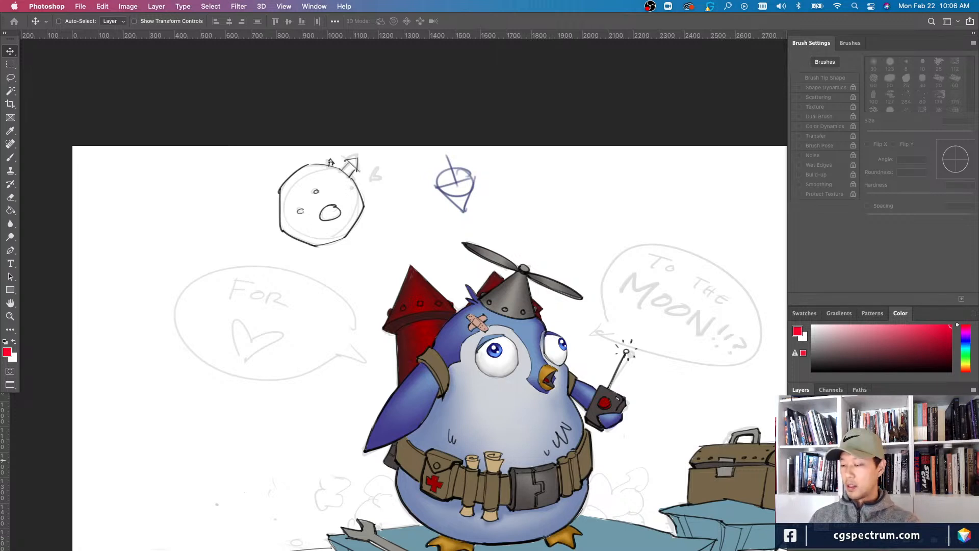
pyautogui.press('b')
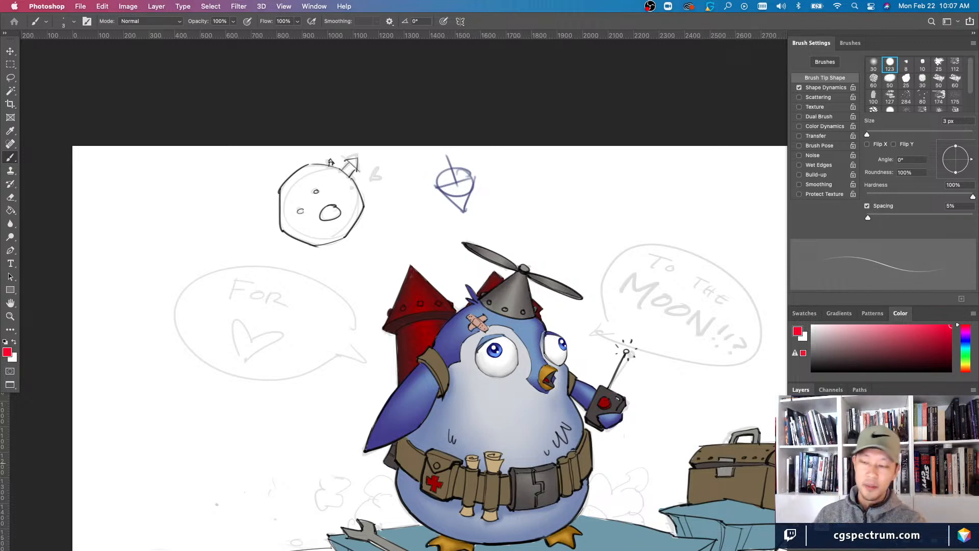
pyautogui.press('super+u')
pyautogui.click(747, 454)
pyautogui.moveTo(747, 454); pyautogui.dragTo(770, 454)
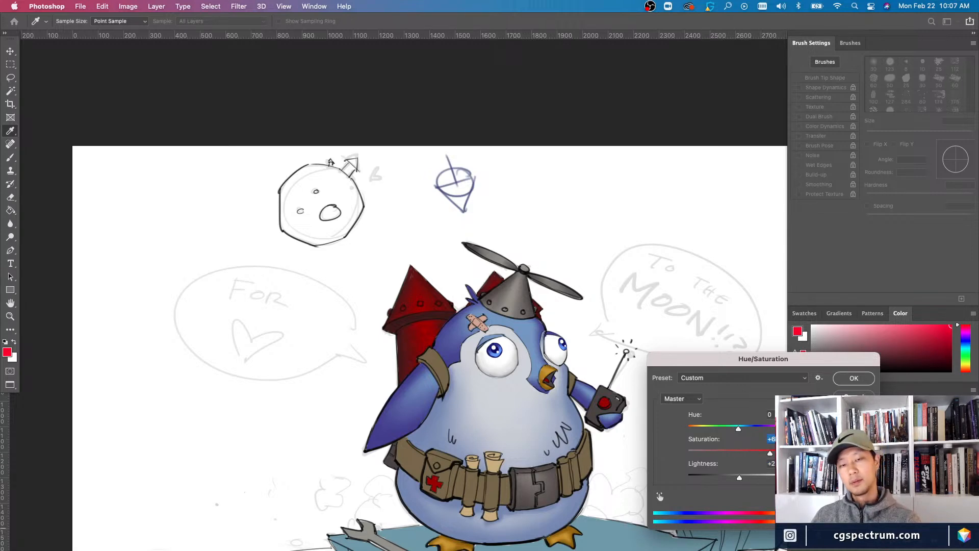
pyautogui.press('super+minus')
pyautogui.press('super+minus')
pyautogui.press('super+equal')
pyautogui.press('super+equal')
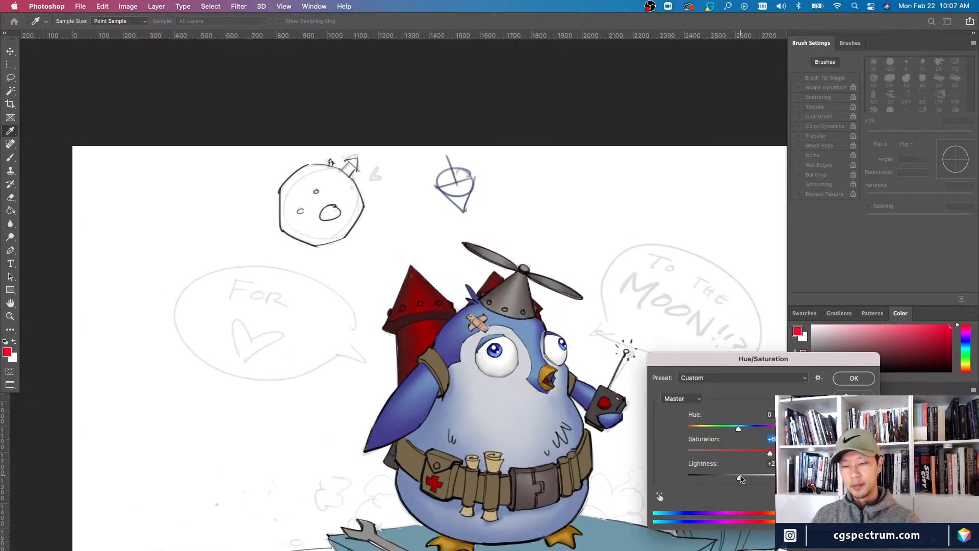
# - Raise the metal layer's lightness and saturation a little further and apply the Hue/Saturation adjustment
pyautogui.moveTo(741, 478); pyautogui.dragTo(774, 453)
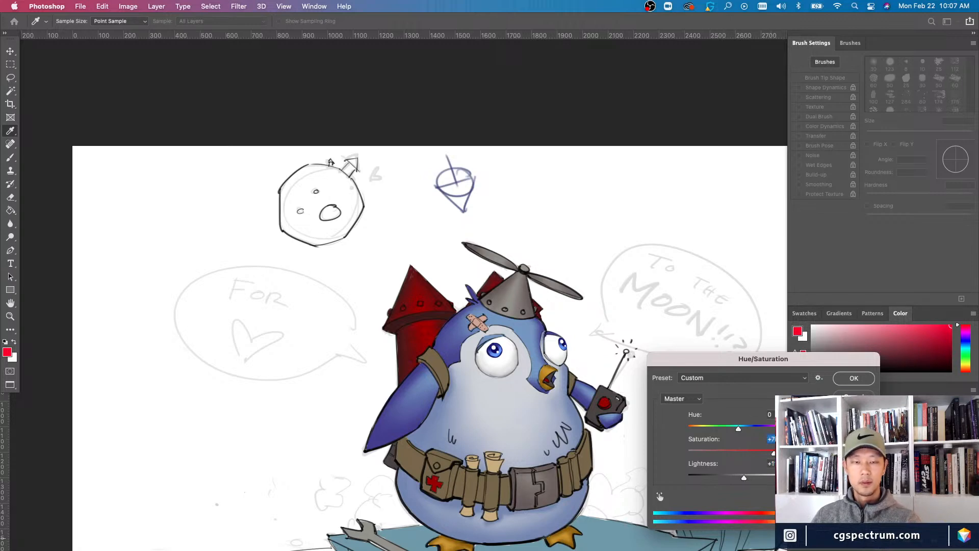
pyautogui.press('super+minus')
pyautogui.press('super+minus')
pyautogui.press('super+minus')
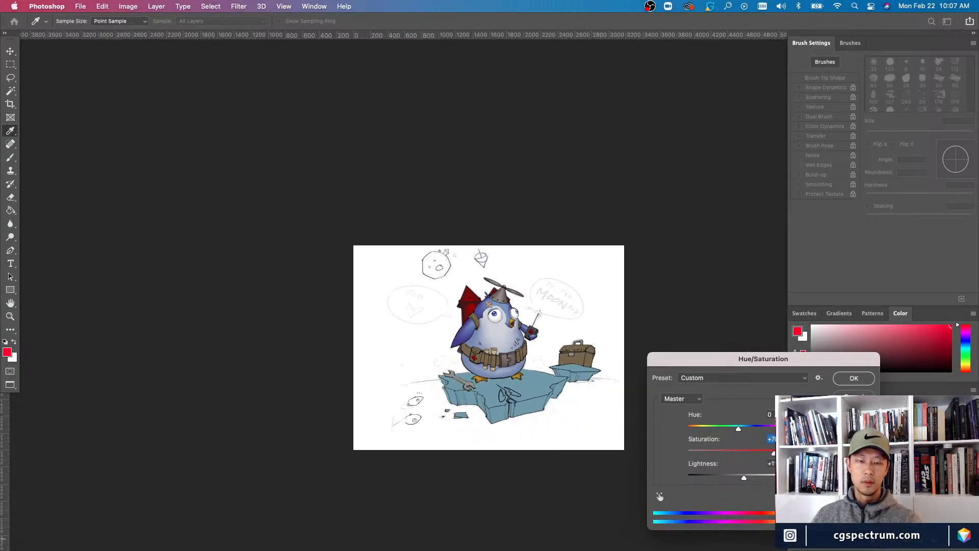
pyautogui.press('super+equal')
pyautogui.press('super+equal')
pyautogui.click(853, 379)
pyautogui.press('b')
pyautogui.press('super+equal')
pyautogui.press('super+equal')
pyautogui.press('super+equal')
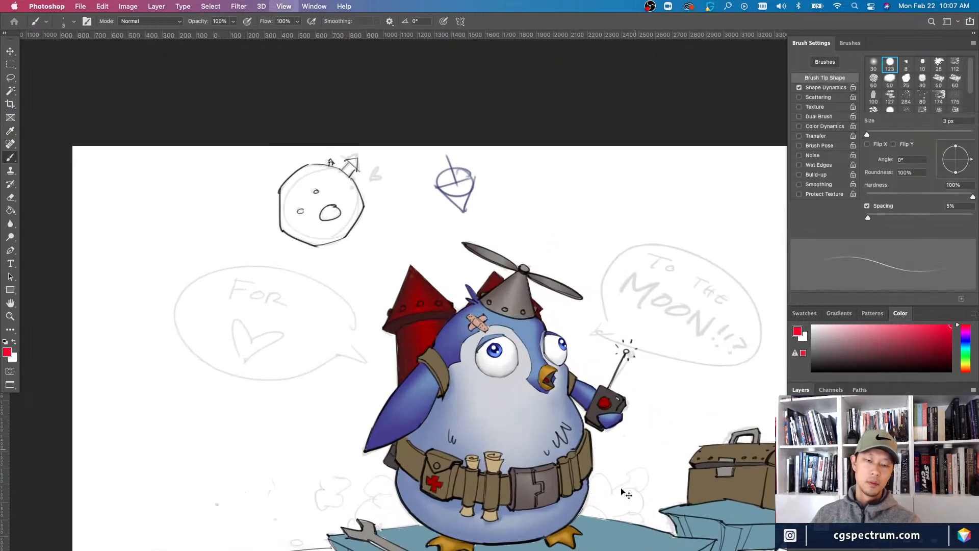
# - Pick Layer 37 copy beside the penguin's remote-holding hand and toggle its visibility off and on
pyautogui.press('v')
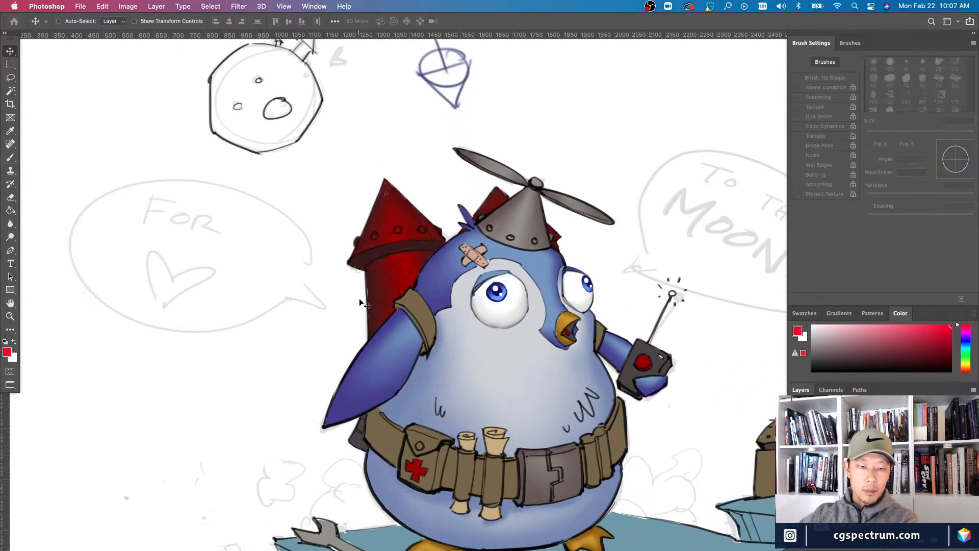
pyautogui.rightClick(622, 389)
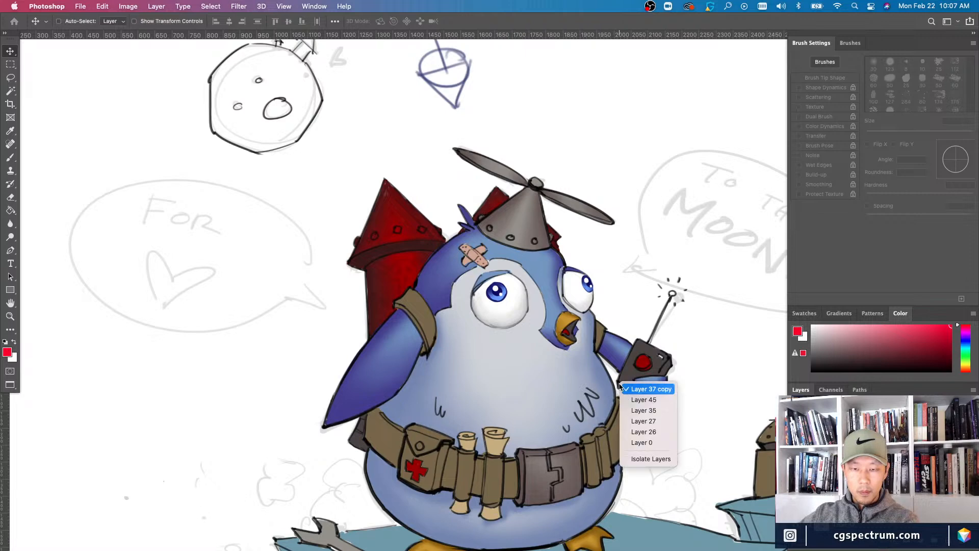
pyautogui.click(632, 388)
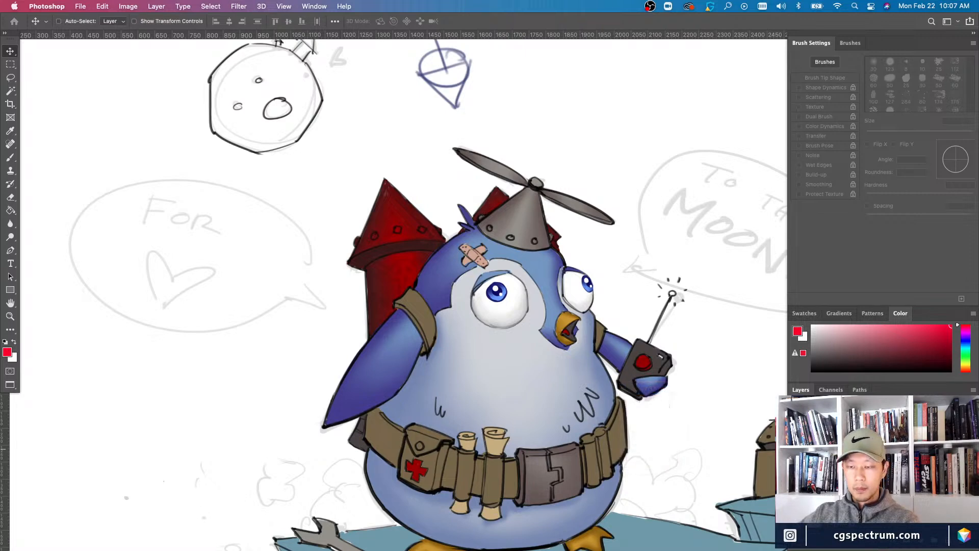
pyautogui.click(795, 493)
pyautogui.click(796, 492)
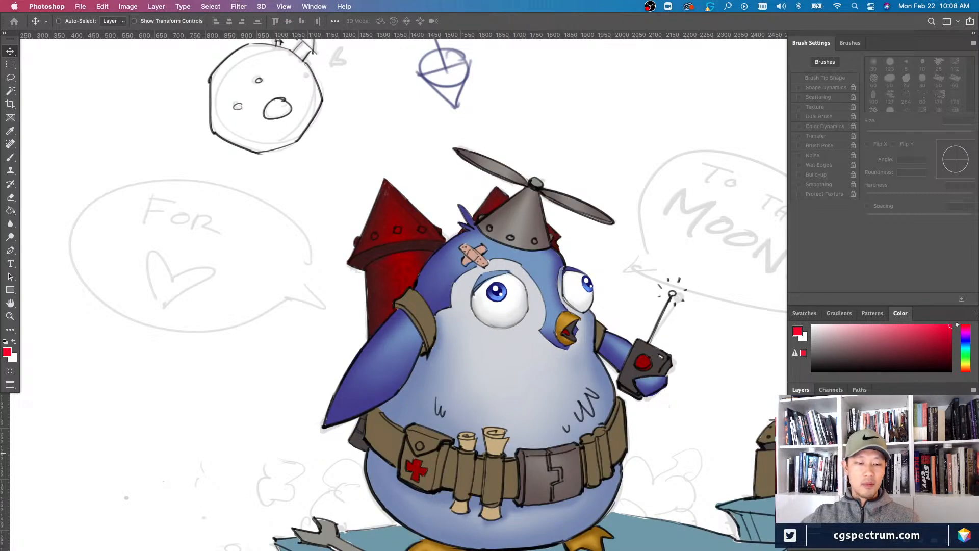
pyautogui.press('super+comma')
pyautogui.press('super+comma')
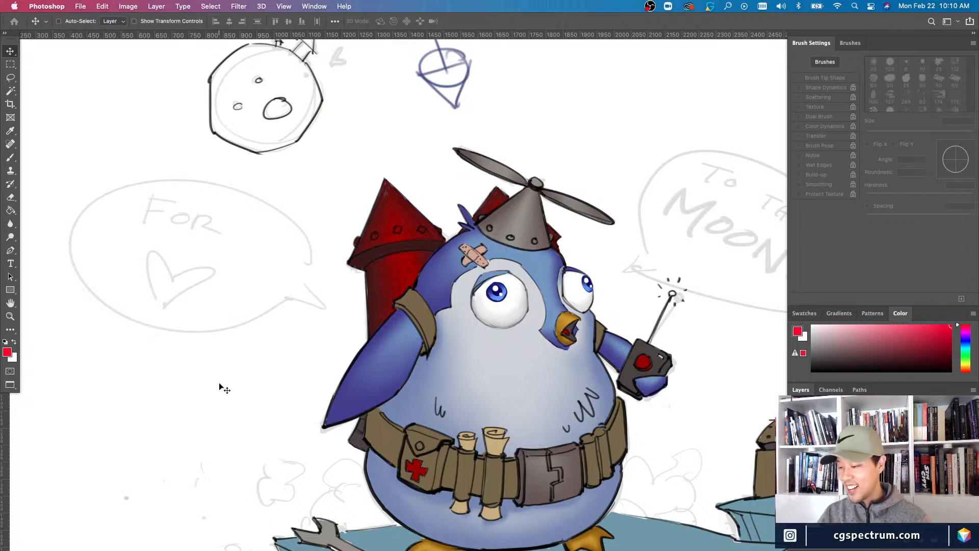
# - Lighten the penguin's black line art with a Hue/Saturation adjustment, bringing the lightness to +14
pyautogui.press('b')
pyautogui.scroll(-1, 220, 383)
pyautogui.hscroll(1, 220, 383)
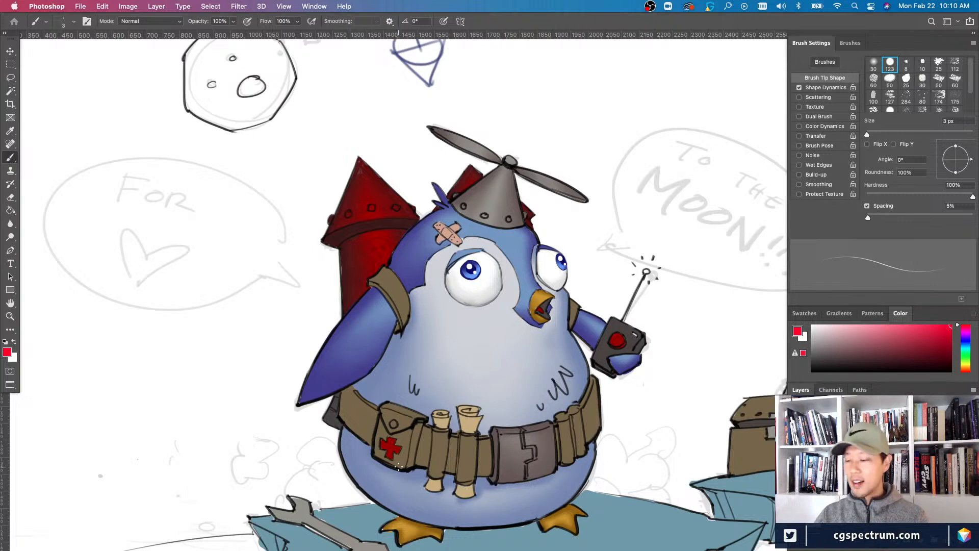
pyautogui.scroll(-2, 557, 505)
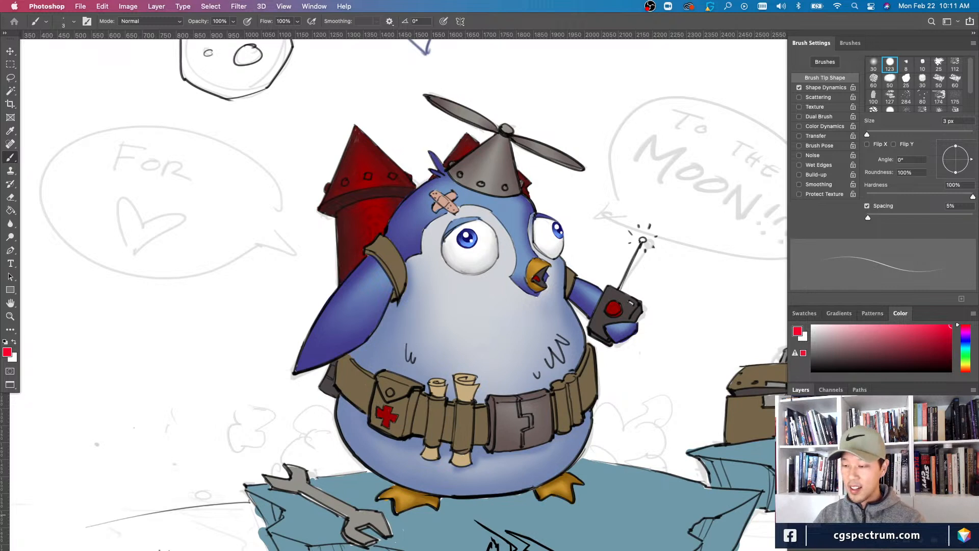
pyautogui.press('super+u')
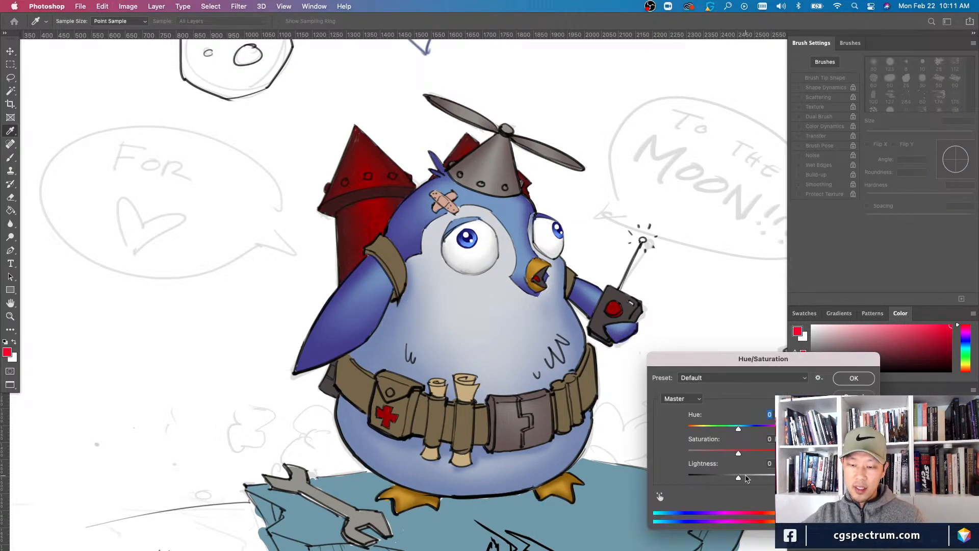
pyautogui.moveTo(746, 477); pyautogui.dragTo(748, 480)
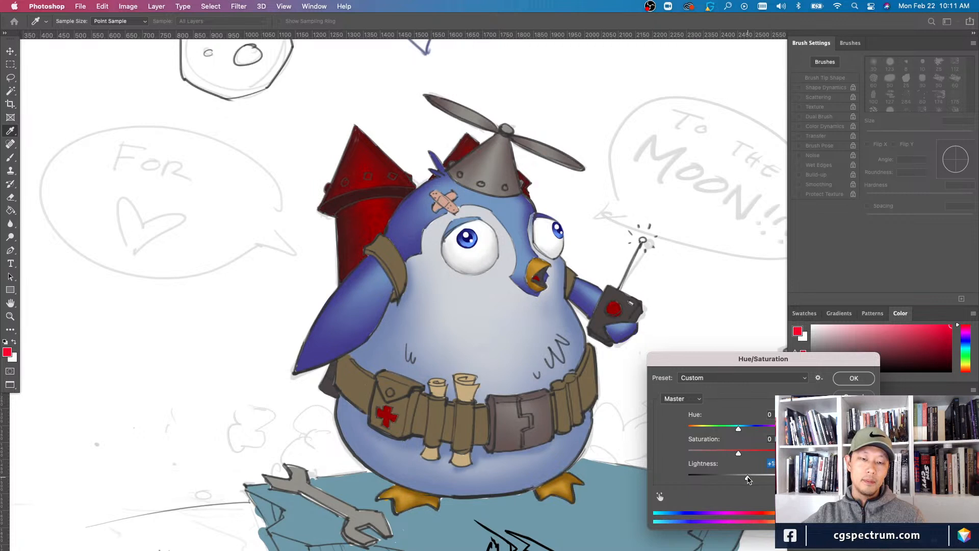
pyautogui.moveTo(730, 361); pyautogui.dragTo(689, 372)
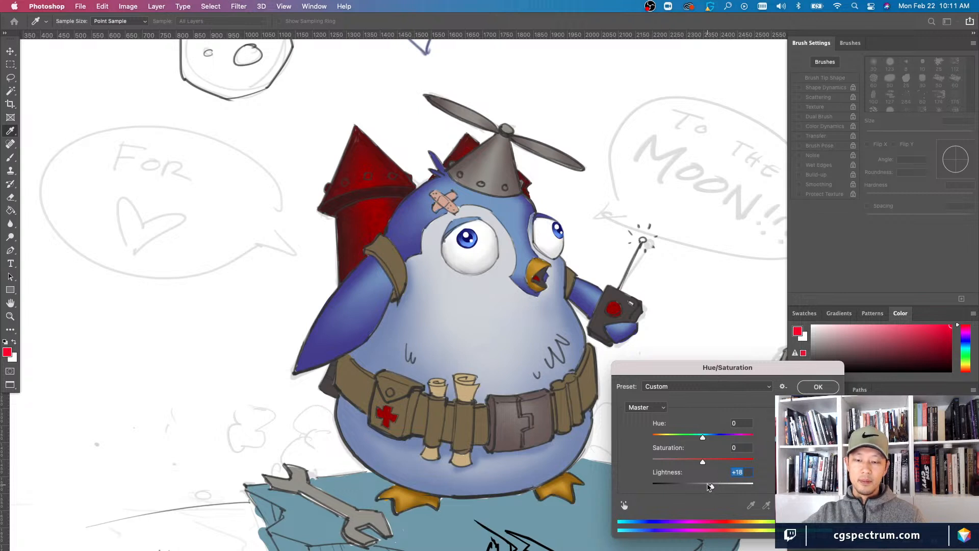
pyautogui.moveTo(713, 489); pyautogui.dragTo(710, 488)
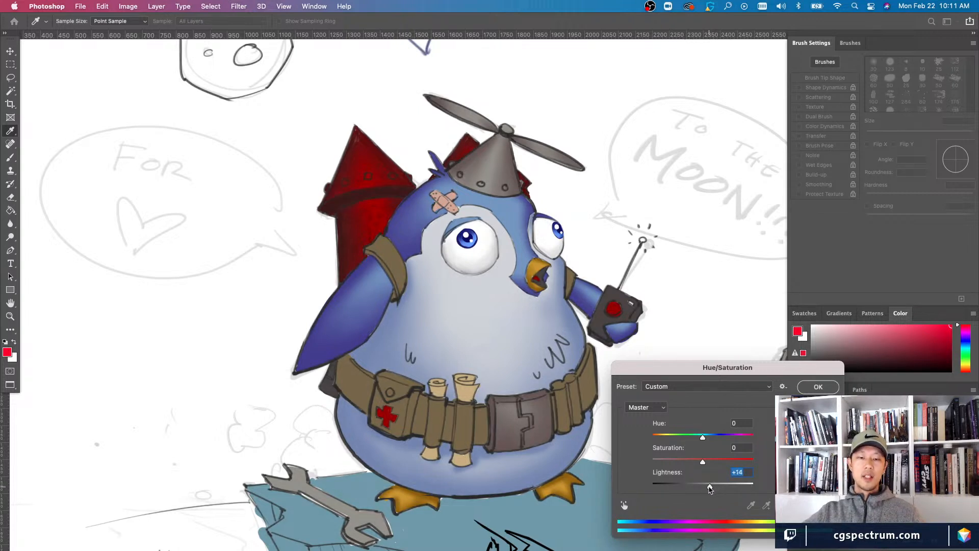
# - Bring the line art's lightness back down to +1 in the Hue/Saturation adjustment
pyautogui.moveTo(670, 366); pyautogui.dragTo(666, 365)
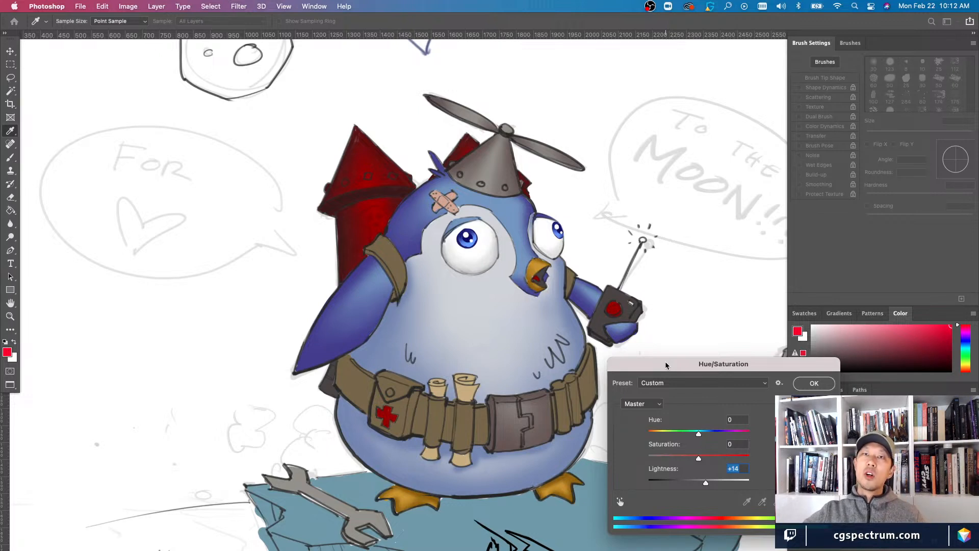
pyautogui.moveTo(665, 361); pyautogui.dragTo(665, 365)
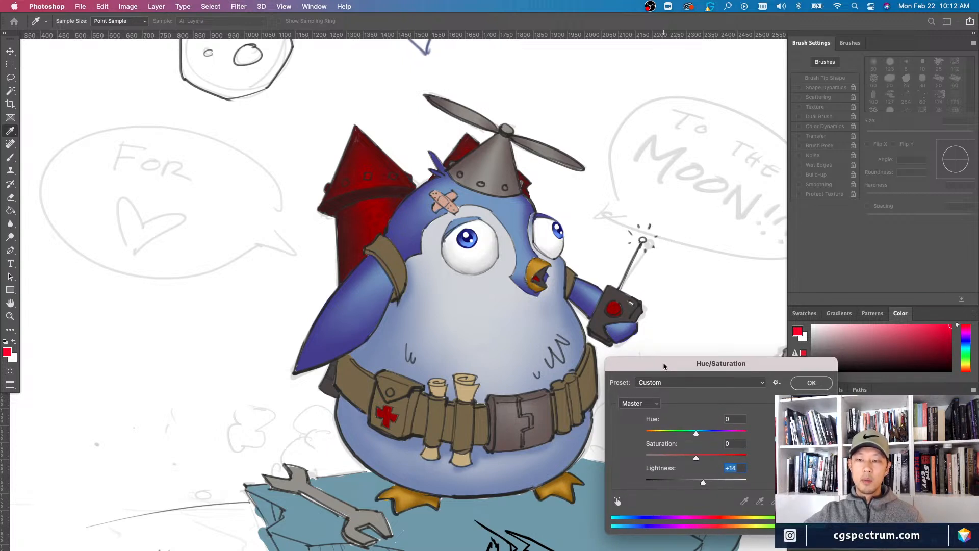
pyautogui.moveTo(664, 364); pyautogui.dragTo(664, 365)
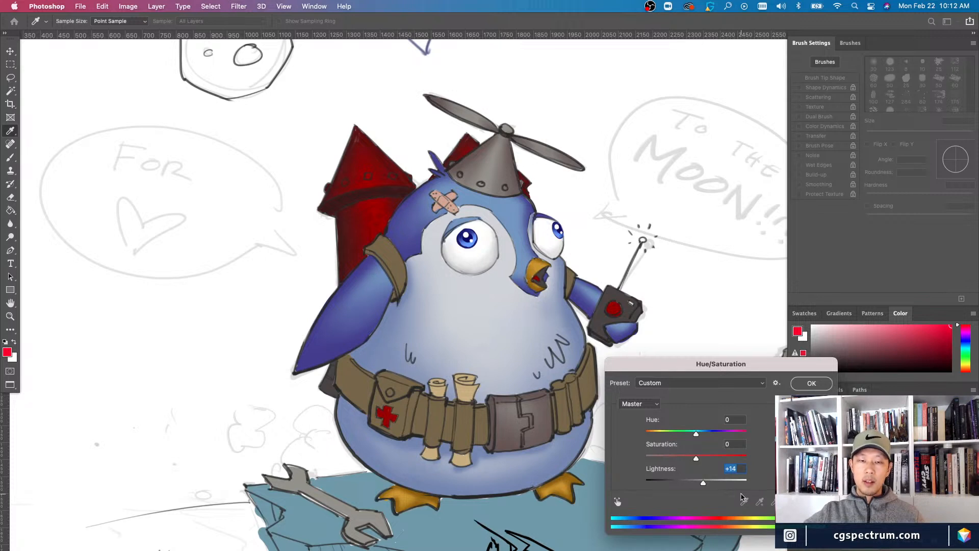
pyautogui.moveTo(698, 362); pyautogui.dragTo(668, 363)
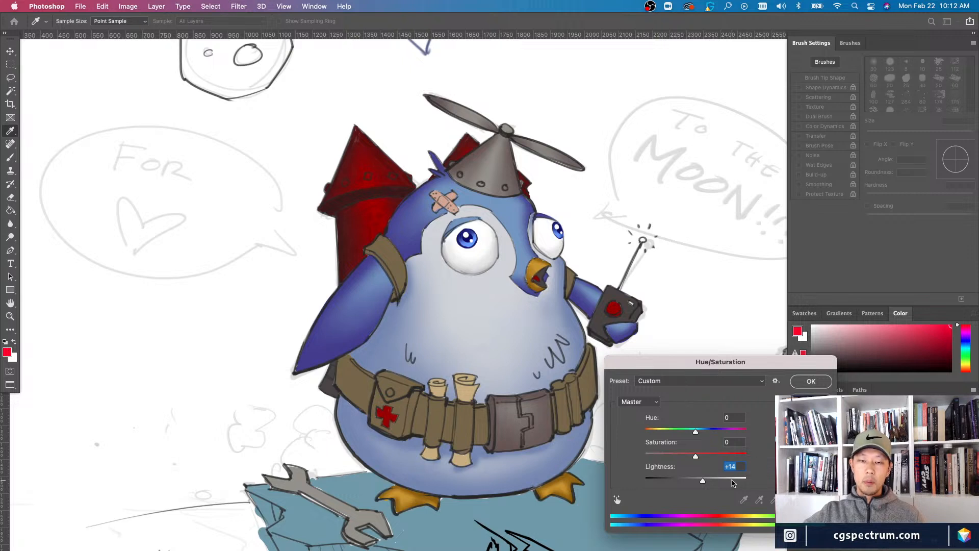
pyautogui.moveTo(702, 481); pyautogui.dragTo(694, 481)
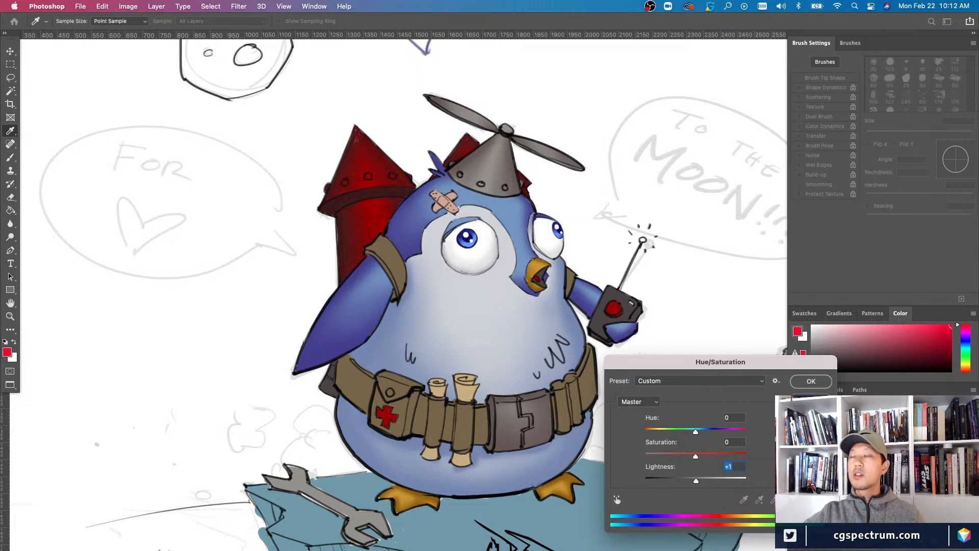
pyautogui.press('super+Tab')
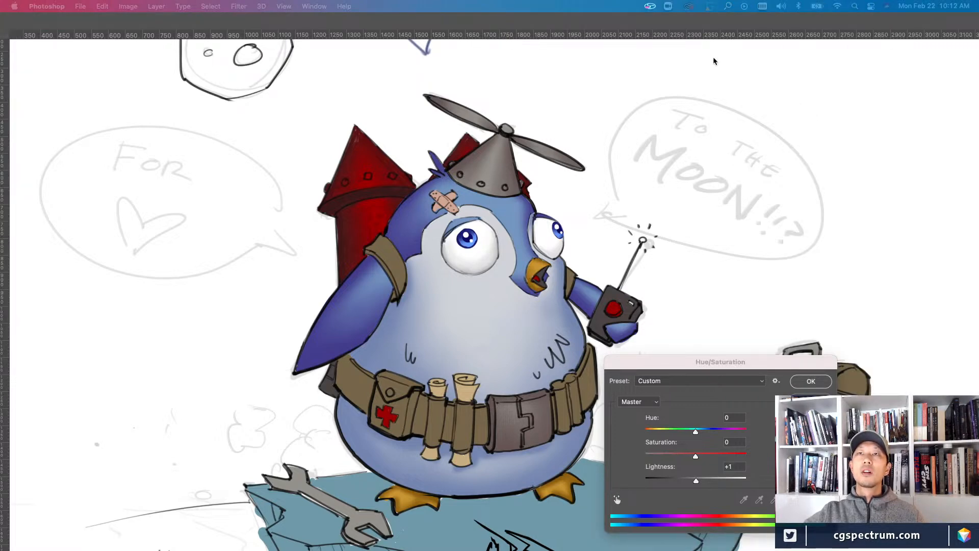
pyautogui.moveTo(768, 369); pyautogui.dragTo(764, 367)
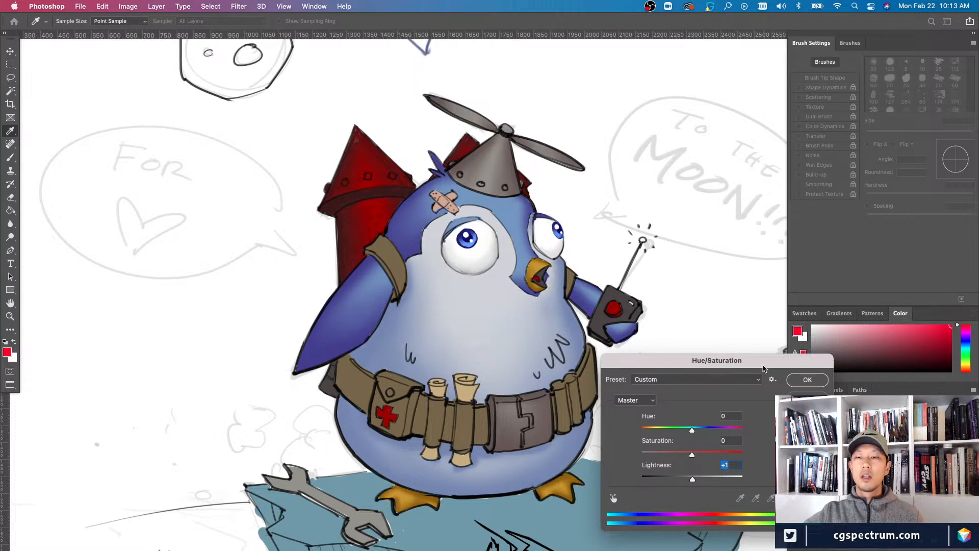
pyautogui.moveTo(764, 367); pyautogui.dragTo(771, 353)
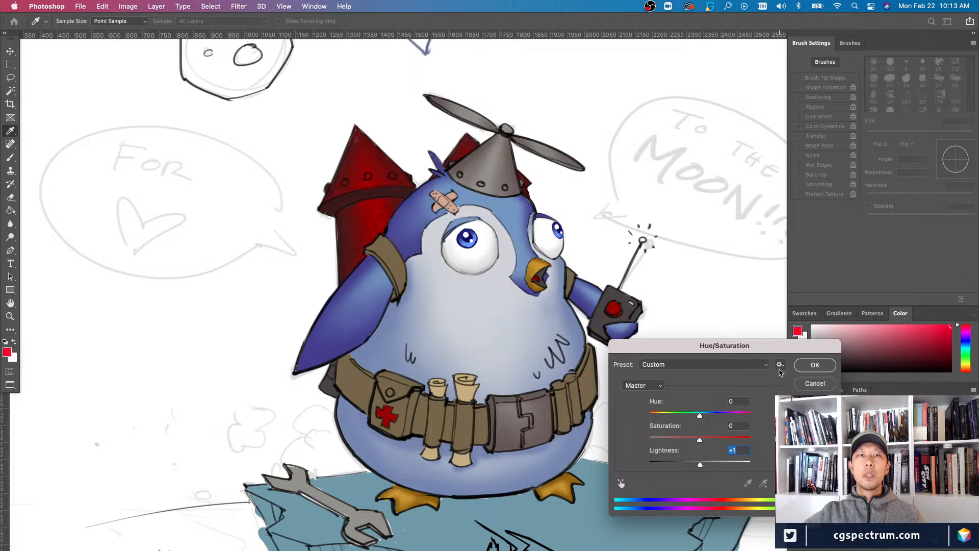
pyautogui.moveTo(781, 340); pyautogui.dragTo(793, 364)
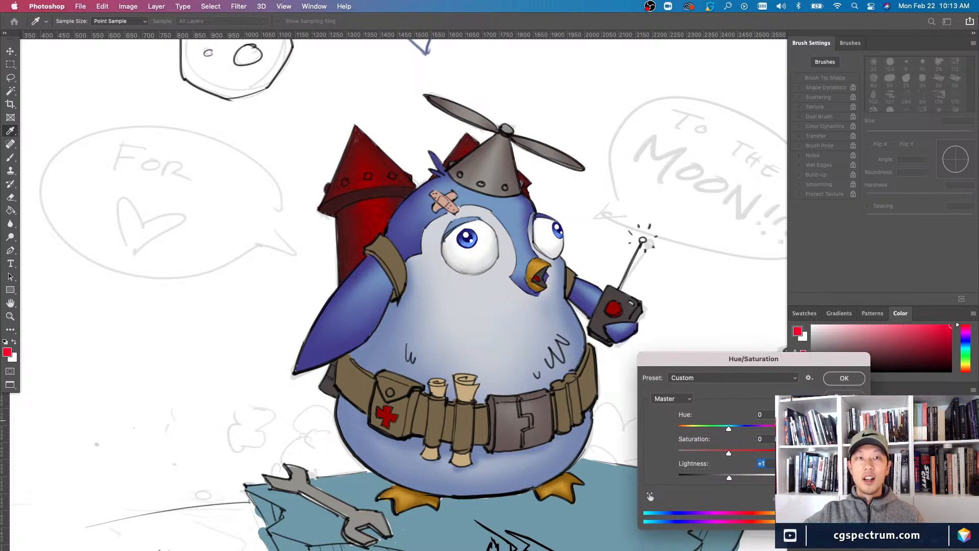
pyautogui.moveTo(815, 360); pyautogui.dragTo(812, 359)
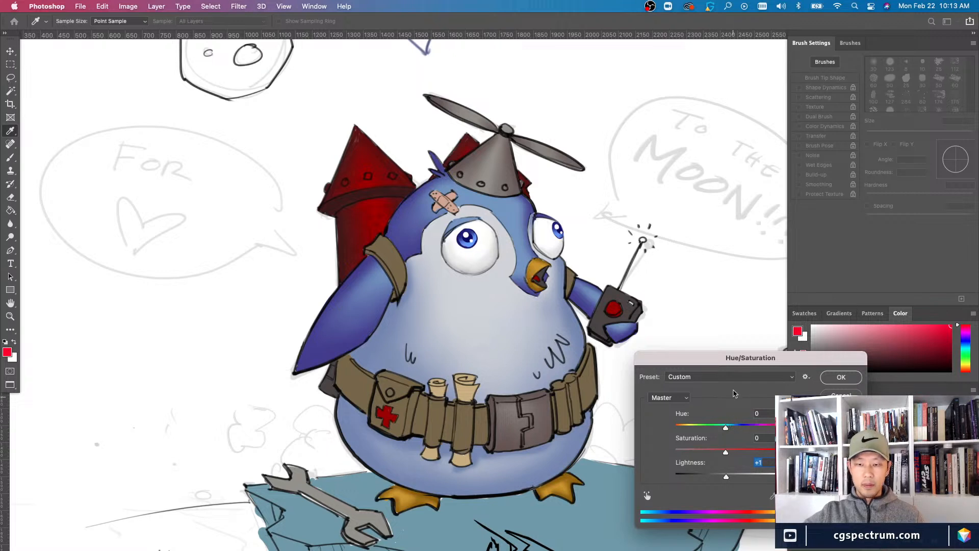
pyautogui.moveTo(708, 356); pyautogui.dragTo(683, 368)
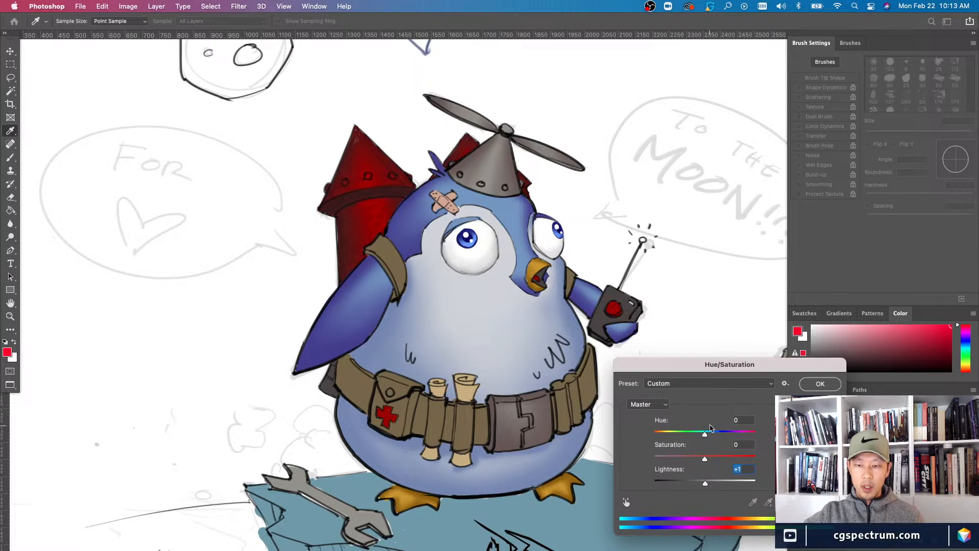
# - Try the line art at lightness +28 in the Hue/Saturation adjustment and close it
pyautogui.moveTo(705, 486); pyautogui.dragTo(719, 484)
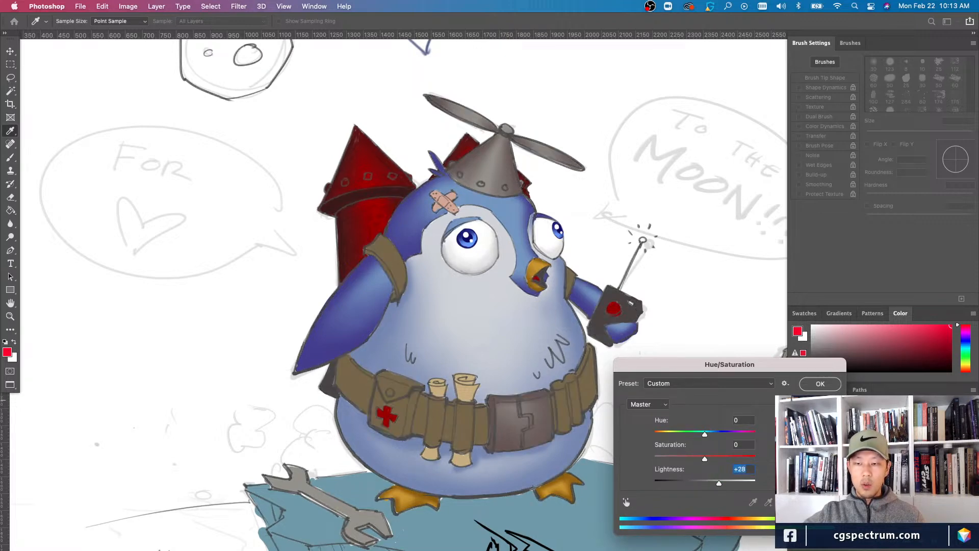
pyautogui.press('Return')
pyautogui.press('b')
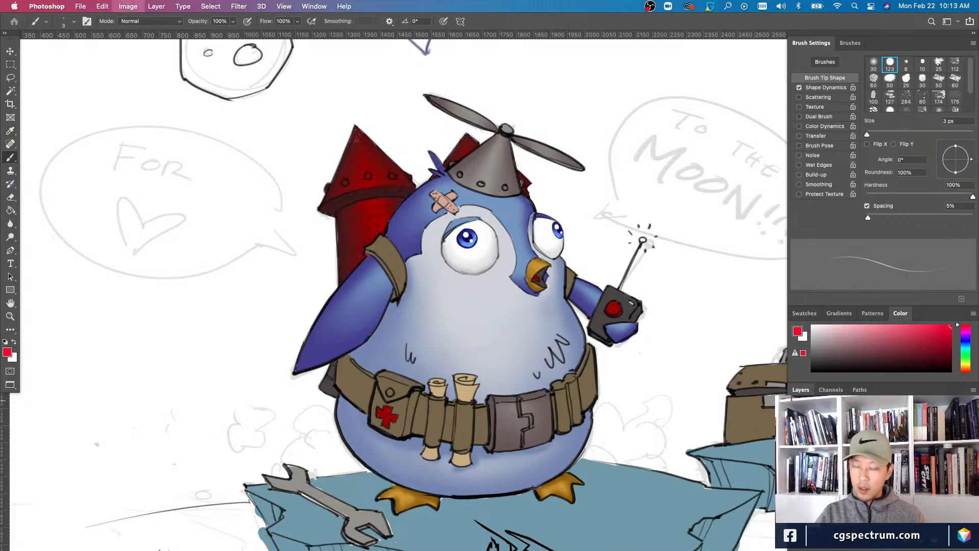
# - Lighten the line art with a new Hue/Saturation adjustment at lightness +18 and apply it
pyautogui.press('super+u')
pyautogui.moveTo(713, 484)
pyautogui.mouseDown()
pyautogui.moveTo(736, 484)
pyautogui.moveTo(713, 484)
pyautogui.mouseUp()
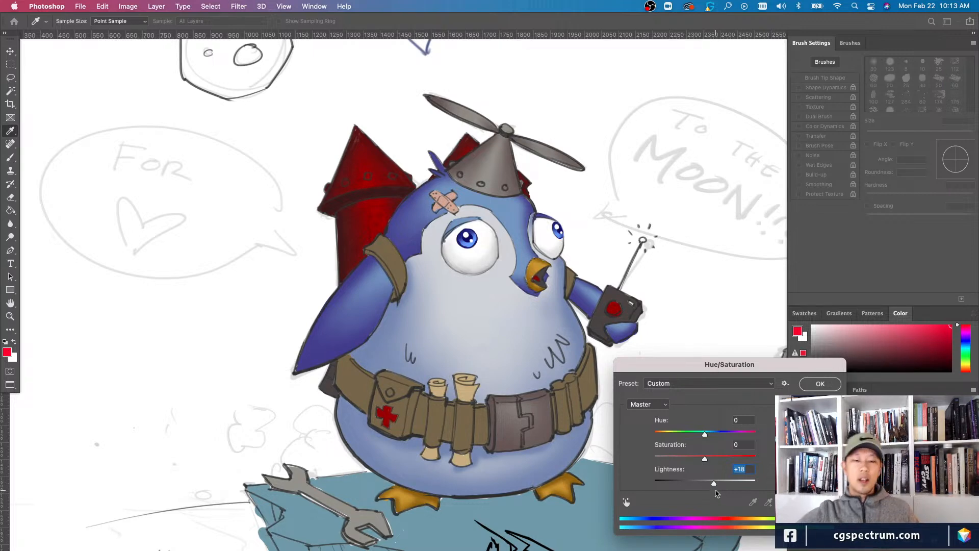
pyautogui.press('super+minus')
pyautogui.press('super+minus')
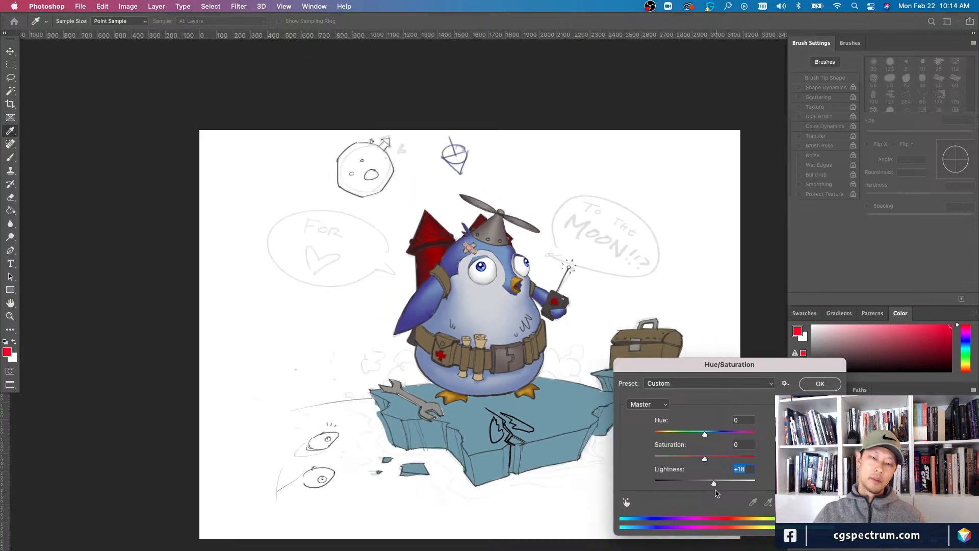
pyautogui.press('super+minus')
pyautogui.press('super+equal')
pyautogui.press('super+equal')
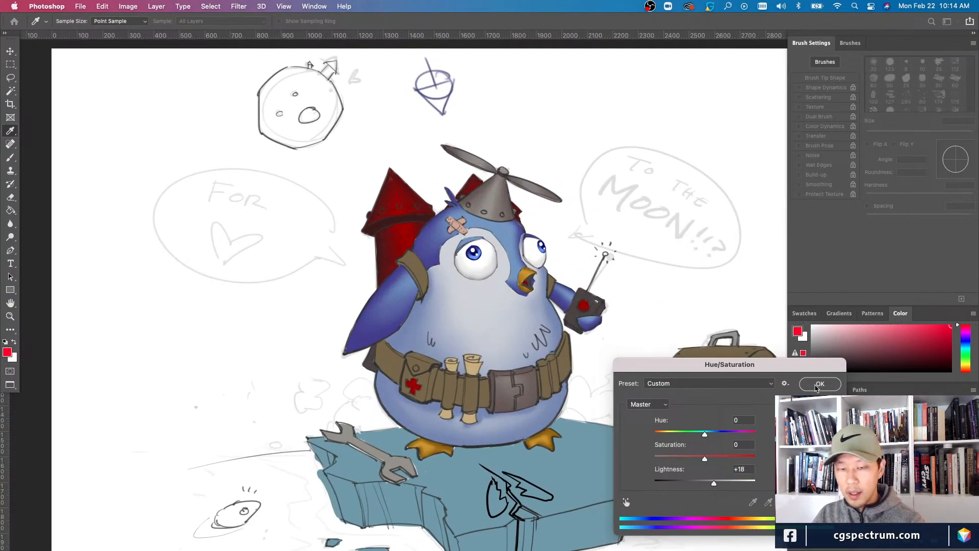
pyautogui.press('Return')
pyautogui.press('b')
# - Examine how the lightened line art sits against the penguin's colours, both across the whole canvas and up close
pyautogui.press('super+minus')
pyautogui.press('super+equal')
pyautogui.press('super+equal')
pyautogui.press('super+minus')
pyautogui.press('super+equal')
pyautogui.press('super+minus')
pyautogui.press('super+minus')
pyautogui.press('super+minus')
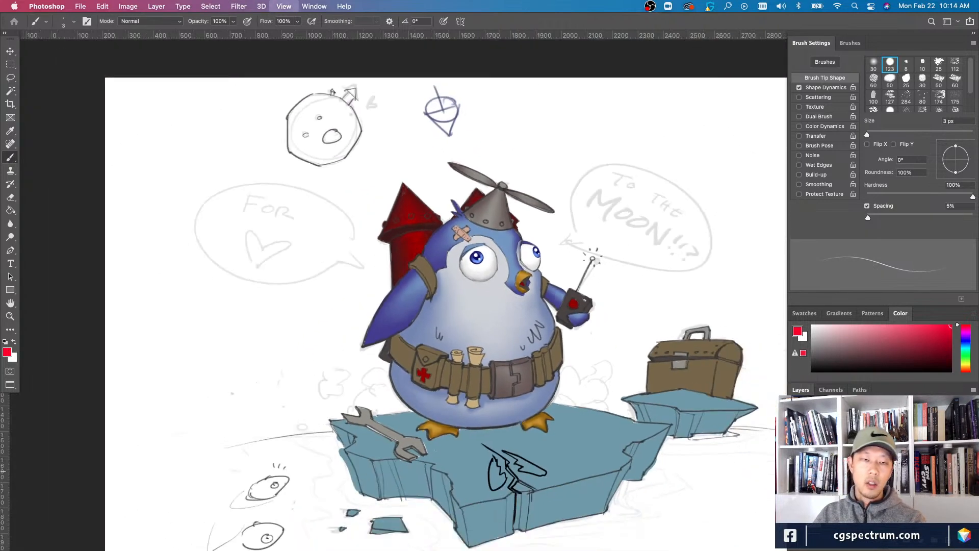
pyautogui.press('super+equal')
pyautogui.press('super+equal')
pyautogui.press('super+equal')
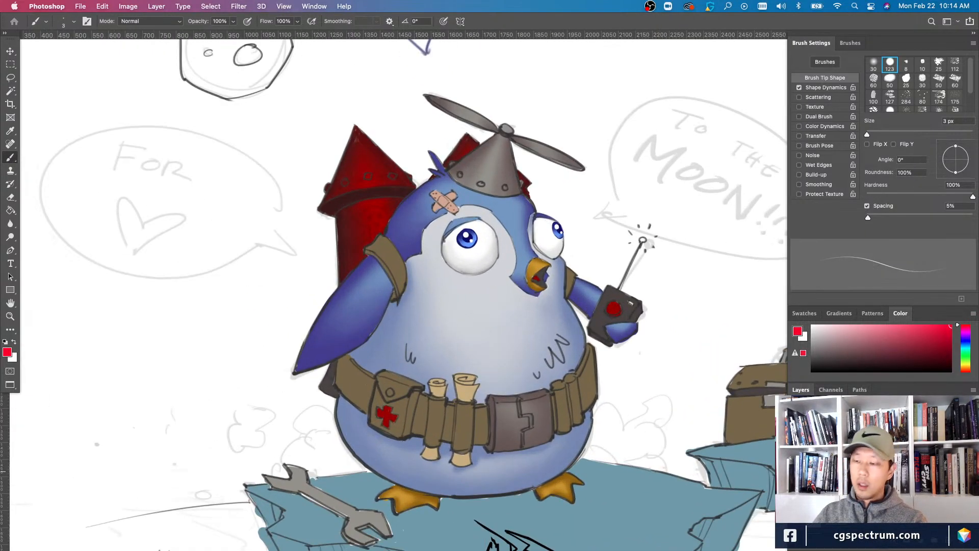
pyautogui.press('v')
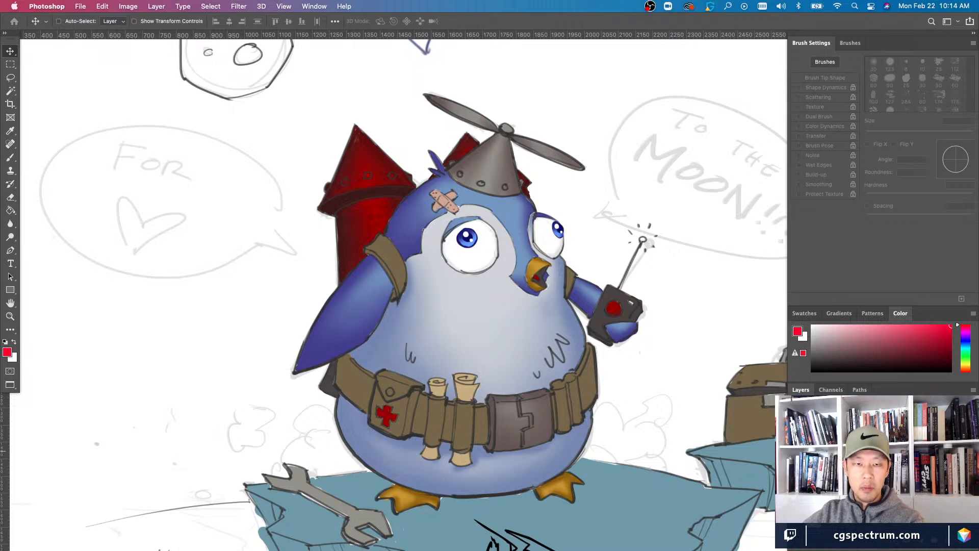
pyautogui.press('e')
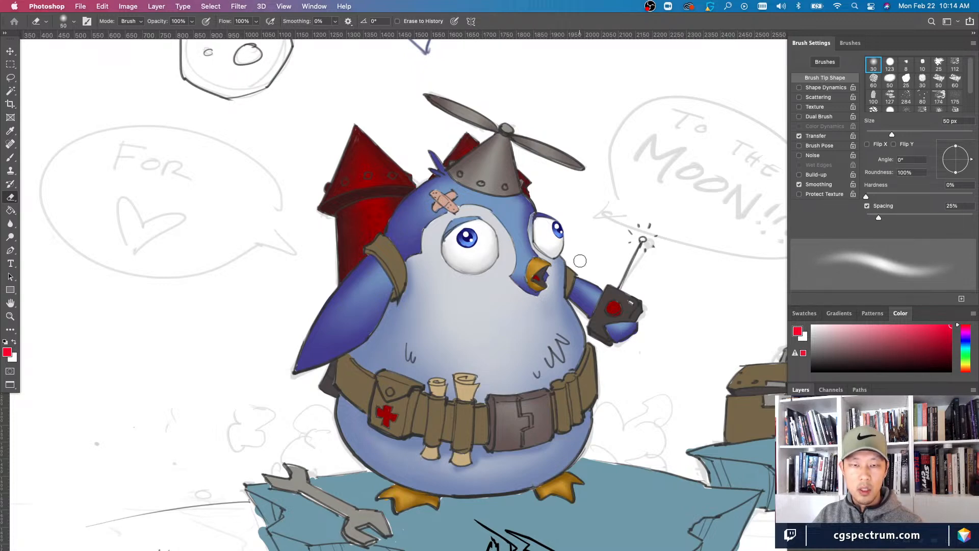
pyautogui.press('super+0')
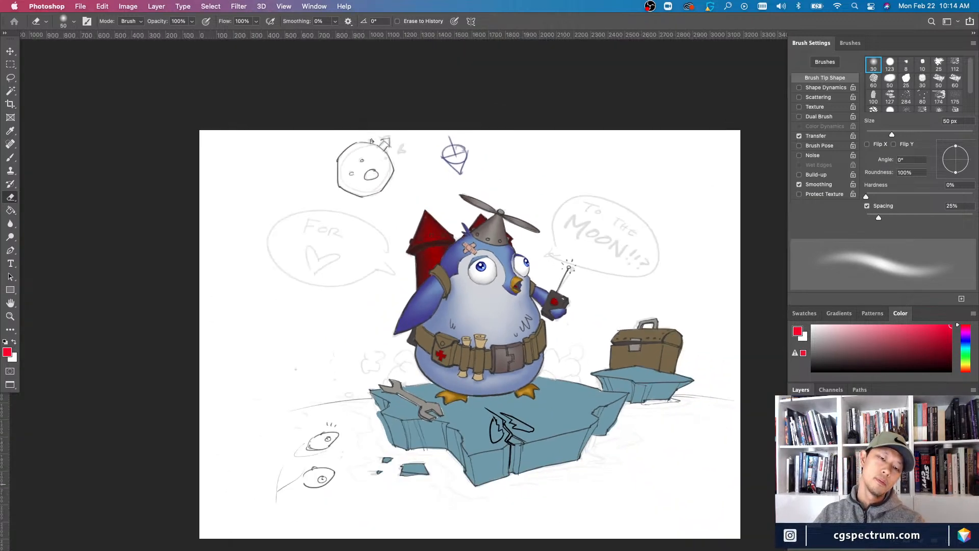
pyautogui.press('super+equal')
pyautogui.press('super+equal')
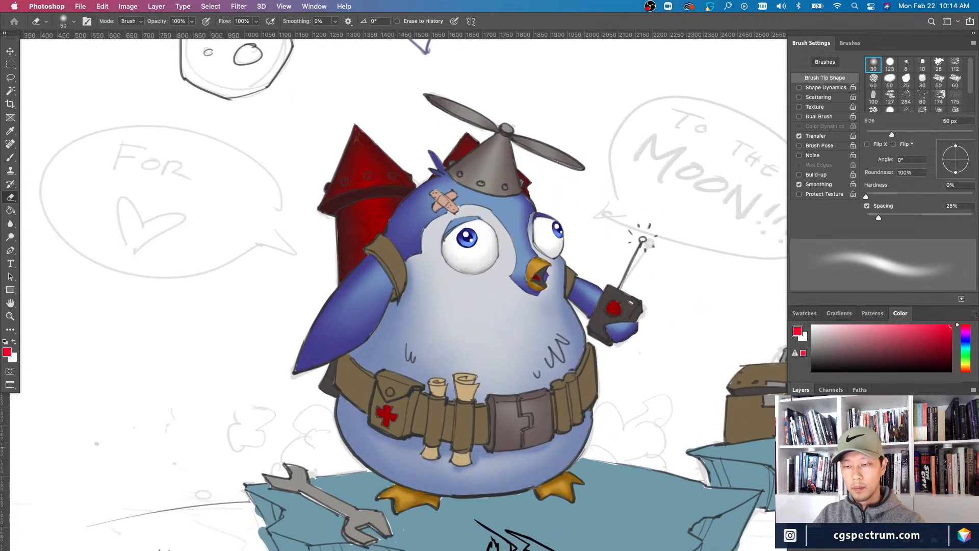
pyautogui.press('super+0')
pyautogui.press('super+minus')
pyautogui.press('super+equal')
pyautogui.press('super+equal')
pyautogui.press('super+equal')
pyautogui.press('super+equal')
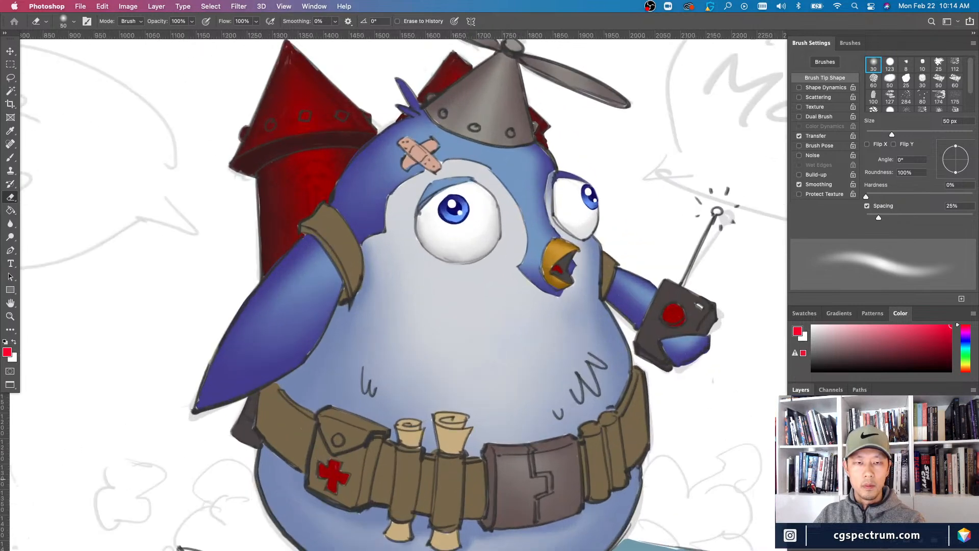
# - Pick Layer 60 at the penguin's beak and toggle its visibility off and on
pyautogui.press('v')
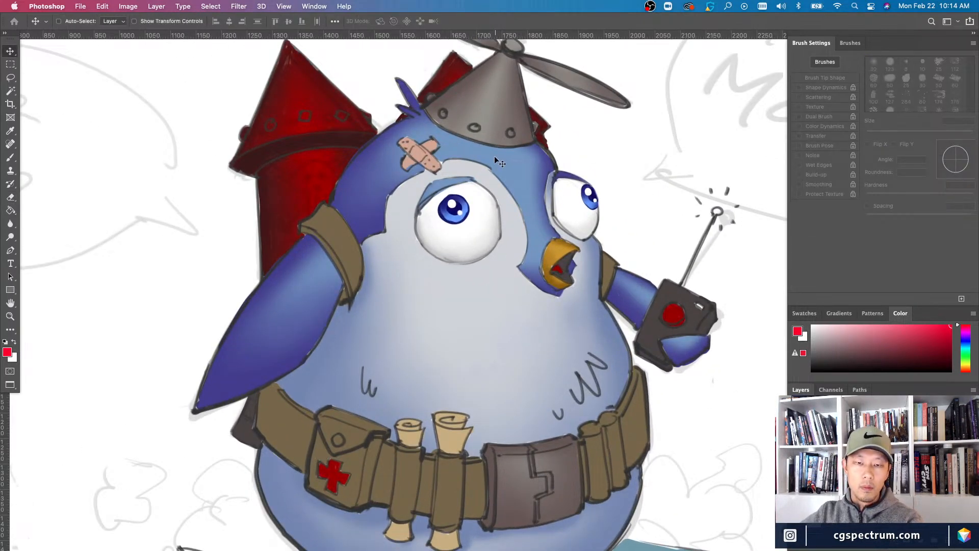
pyautogui.rightClick(549, 270)
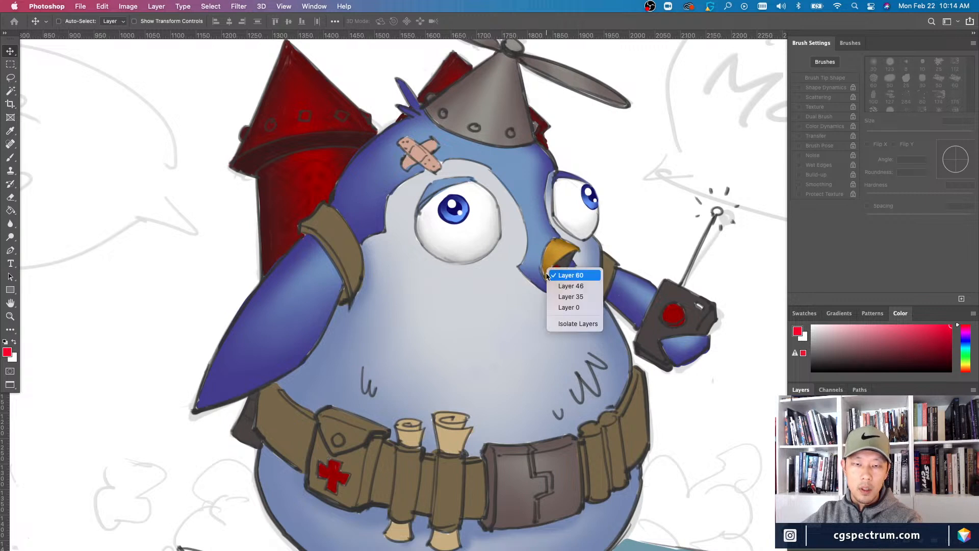
pyautogui.click(559, 276)
pyautogui.click(795, 521)
pyautogui.click(795, 521)
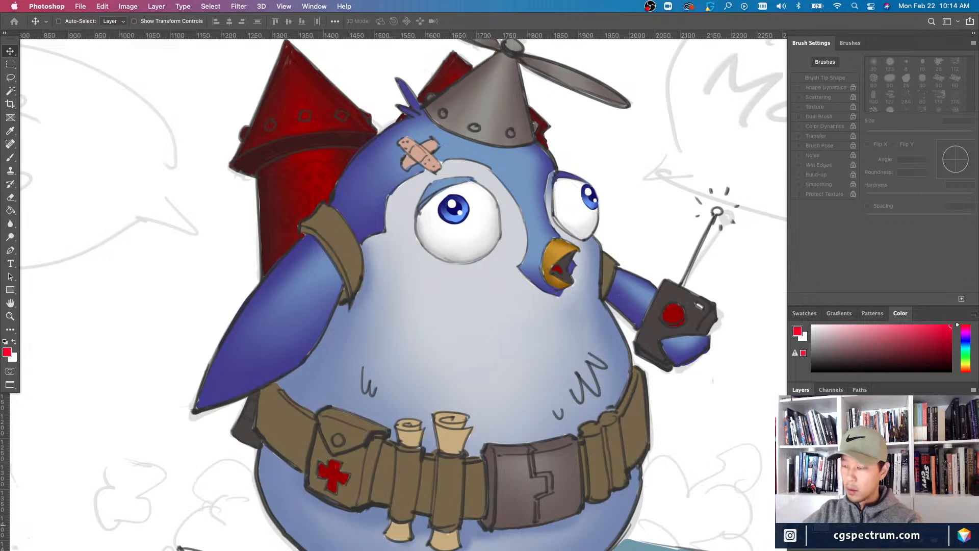
# - Toggle the beak's shading on and off, leaving it hidden to examine the flat orange base colour
pyautogui.press('super+plus')
pyautogui.press('super+plus')
pyautogui.moveTo(594, 386); pyautogui.dragTo(445, 492)
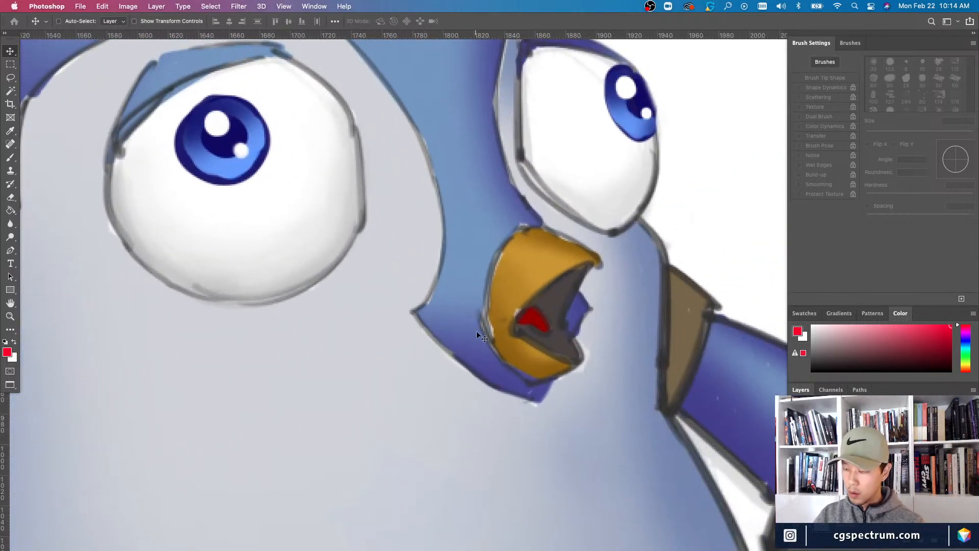
pyautogui.press('b')
pyautogui.click(796, 505)
pyautogui.click(796, 505)
pyautogui.click(796, 526)
pyautogui.click(795, 527)
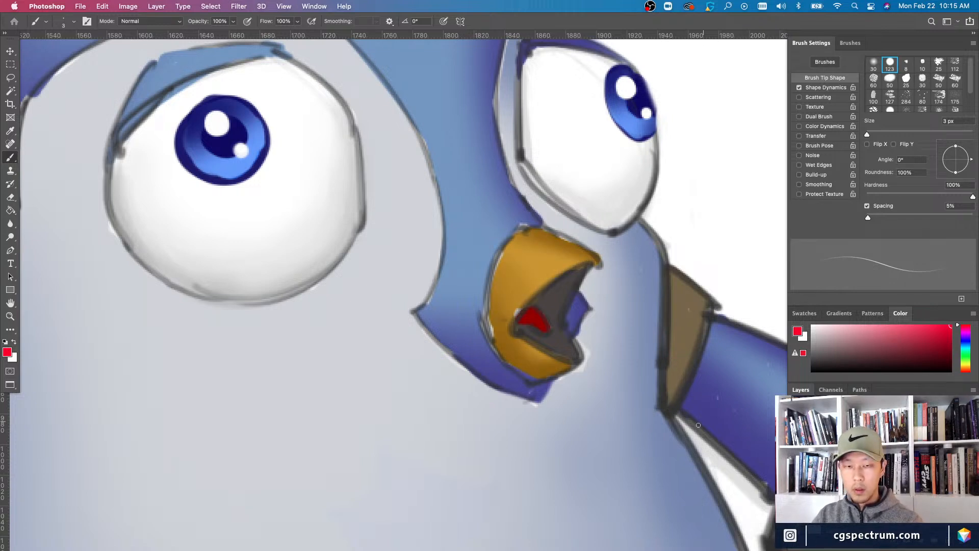
pyautogui.click(796, 527)
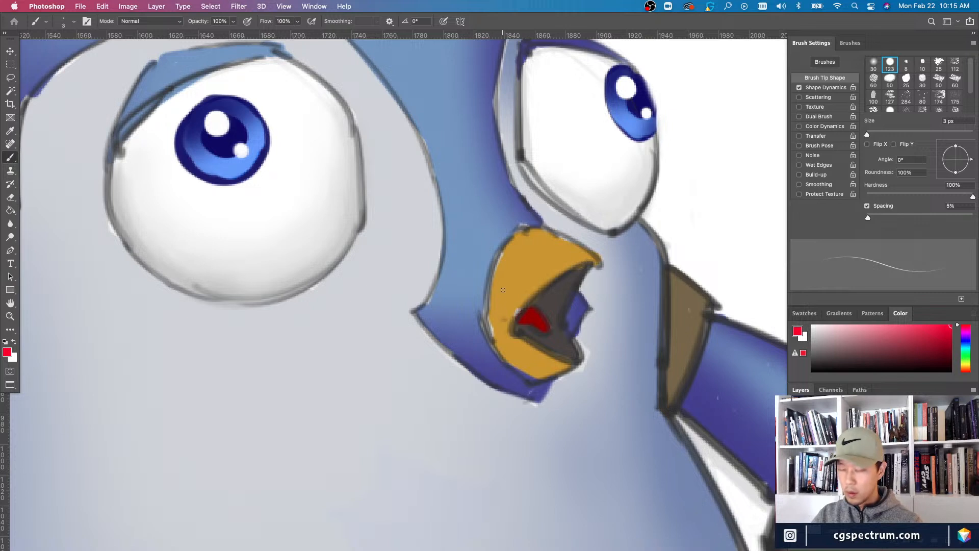
# - Sample the beak's flat orange, show the beak shading again, and paint the base colour out to the beak's rear outline with a 5 px brush
pyautogui.keyDown('alt'); pyautogui.click(520, 273); pyautogui.keyUp('alt')
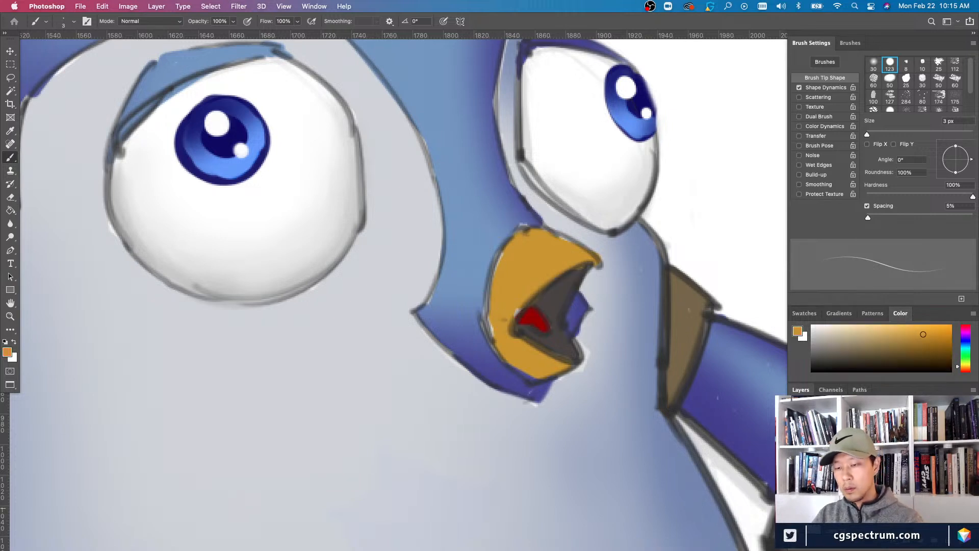
pyautogui.click(795, 526)
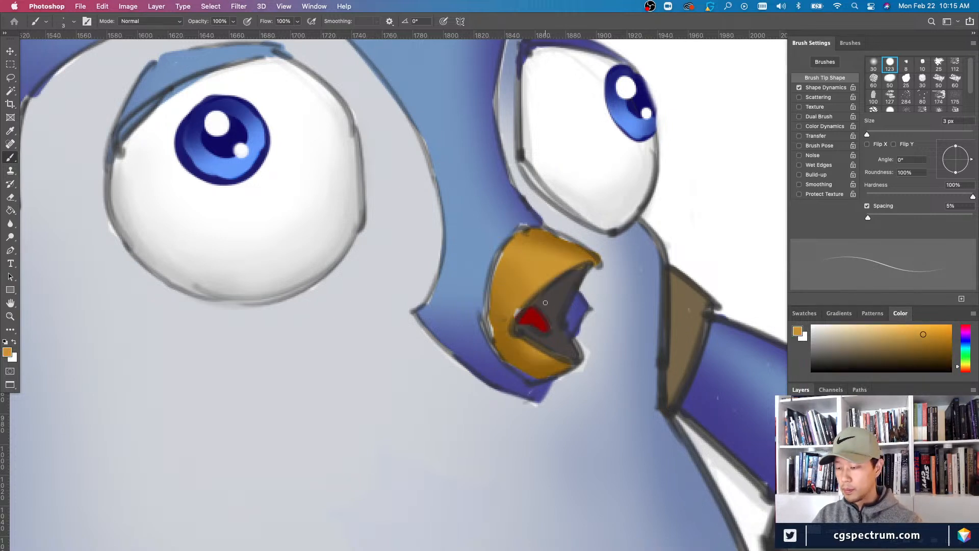
pyautogui.press(']')
pyautogui.press(']')
pyautogui.moveTo(489, 301); pyautogui.dragTo(490, 334)
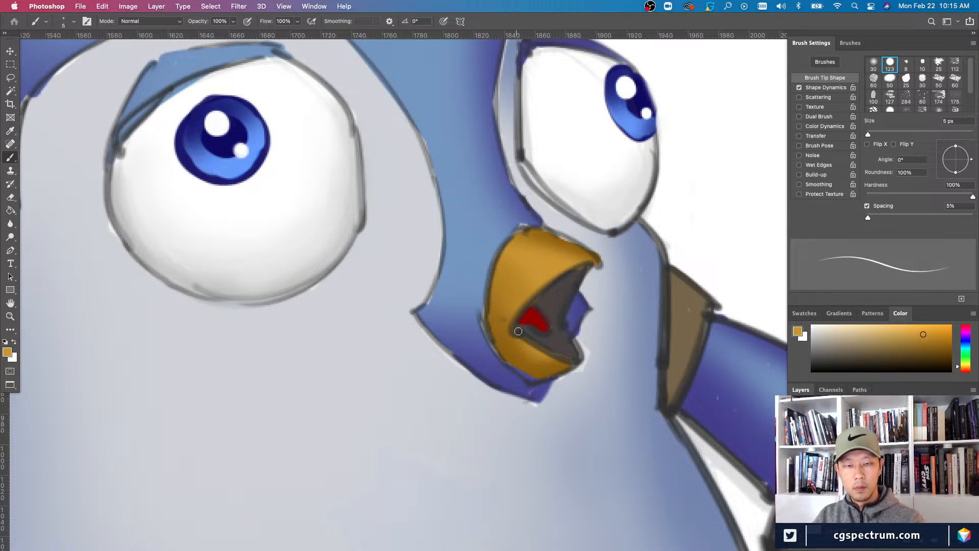
# - Fill the remaining gaps along the beak's lower and upper outlines with orange, using a 3 to 5 px brush
pyautogui.press('[')
pyautogui.press('[')
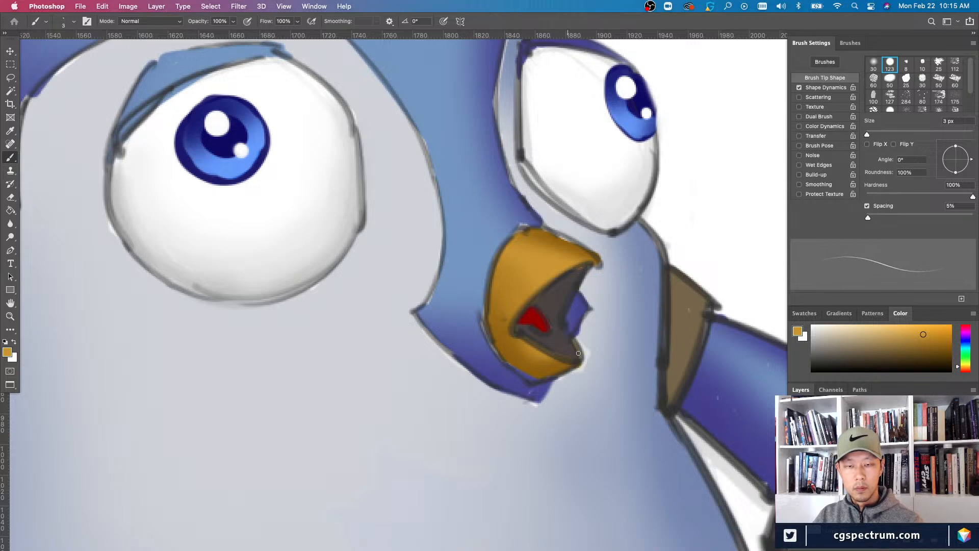
pyautogui.press(']')
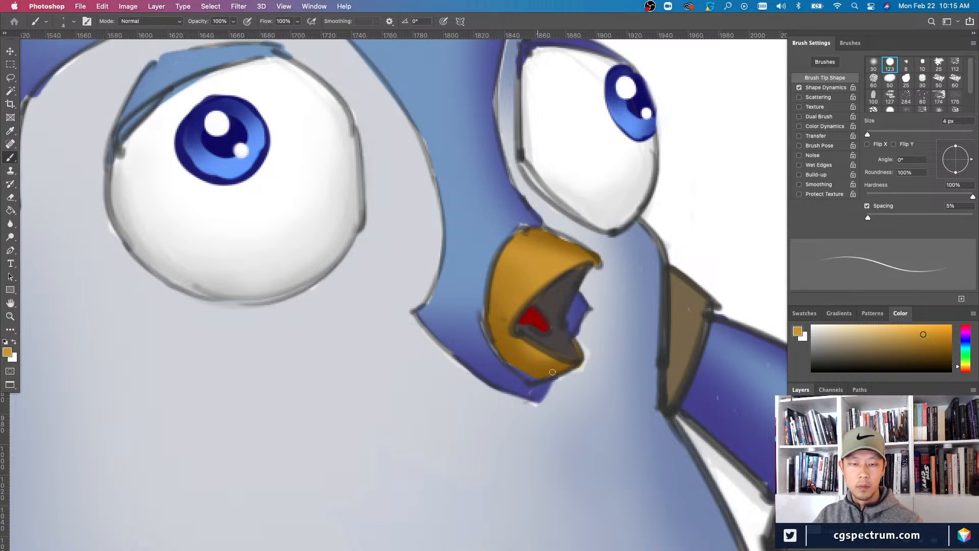
pyautogui.press(']')
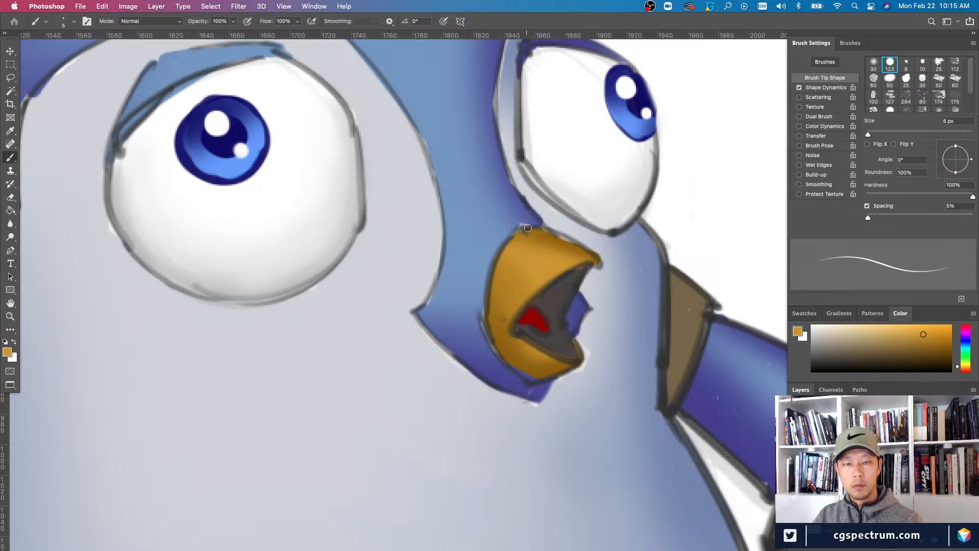
pyautogui.press('[')
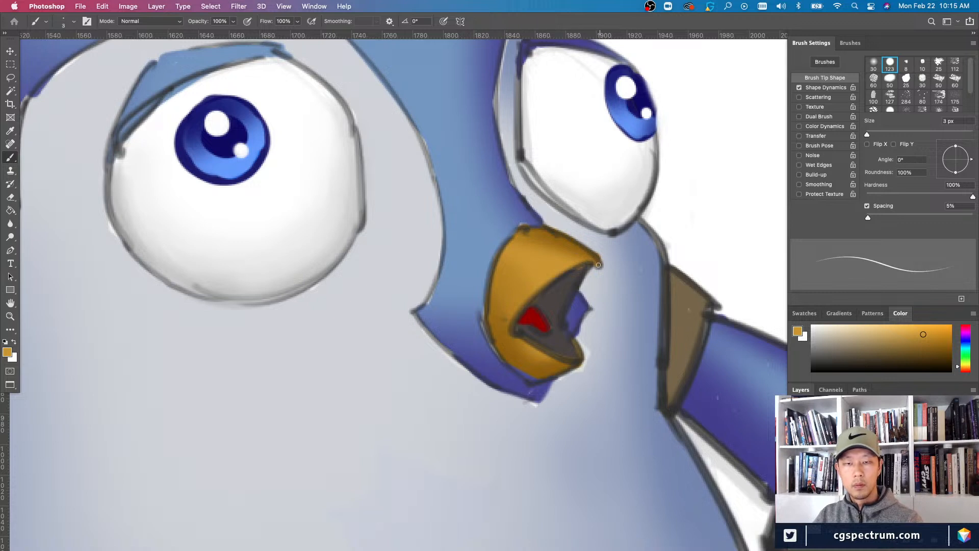
# - Set the eraser to the hard round tip at 4 px and clean up the orange around the upper beak tip
pyautogui.press('e')
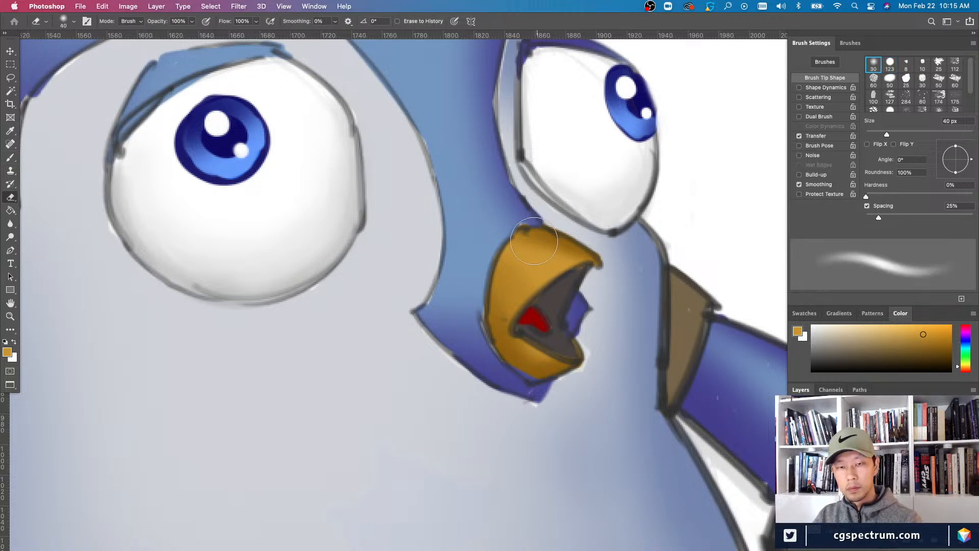
pyautogui.click(890, 62)
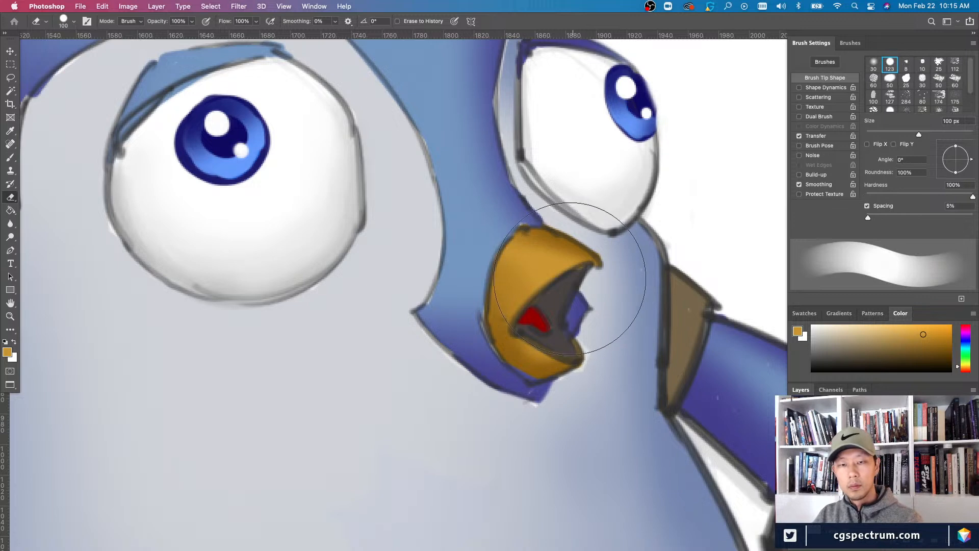
pyautogui.press('[')
pyautogui.press('[')
pyautogui.press('[')
pyautogui.press('[')
pyautogui.press('[')
pyautogui.press('[')
pyautogui.press('[')
pyautogui.press('[')
pyautogui.press('[')
pyautogui.press('[')
pyautogui.press('[')
pyautogui.press('[')
pyautogui.press('[')
pyautogui.press('[')
pyautogui.press('[')
pyautogui.press('[')
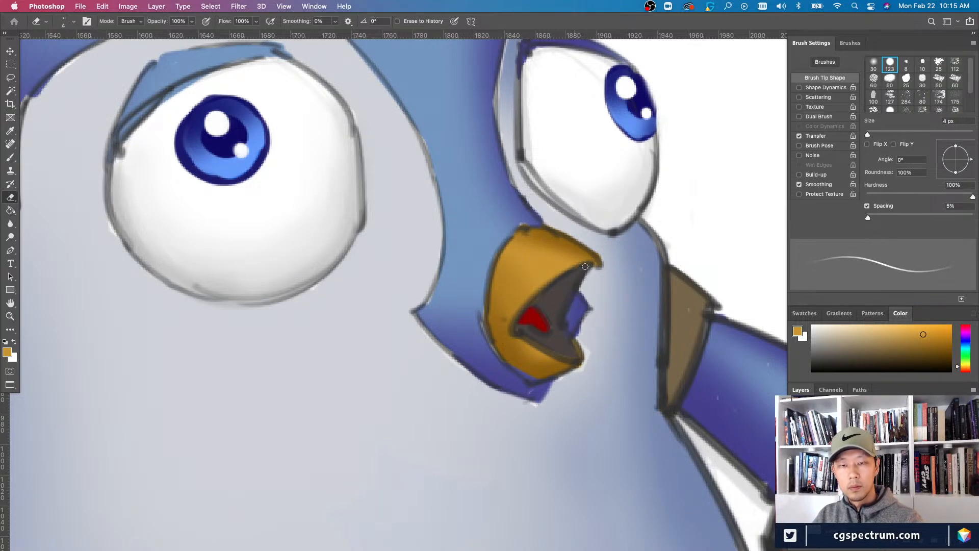
# - Check the layers by toggling their visibility, pick the layer at the beak's lower edge, and erase its overflow along the outline
pyautogui.hotkey('ctrl', '-')
pyautogui.hotkey('ctrl', '-')
pyautogui.hotkey('ctrl', '+')
pyautogui.hotkey('ctrl', '+')
pyautogui.hotkey('ctrl', '+')
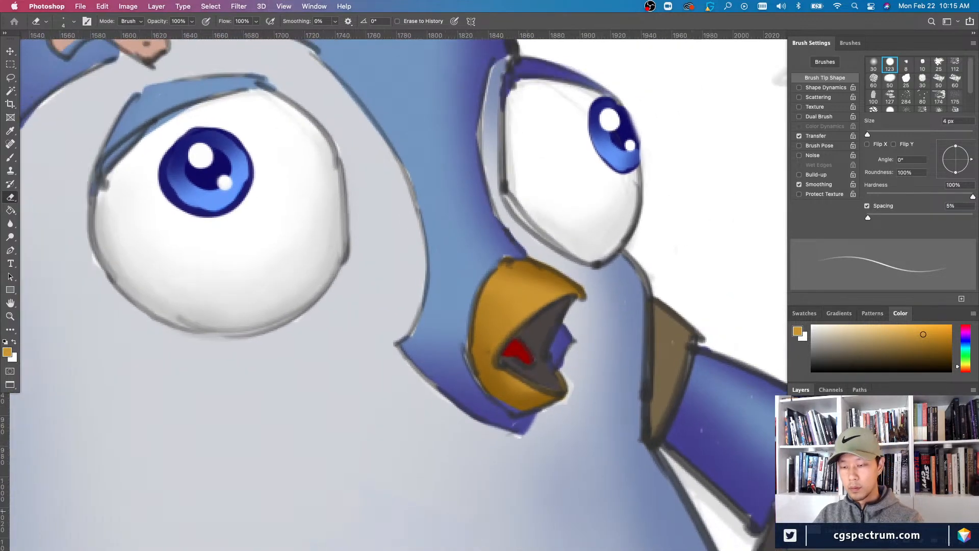
pyautogui.click(796, 510)
pyautogui.click(795, 510)
pyautogui.click(795, 493)
pyautogui.click(796, 492)
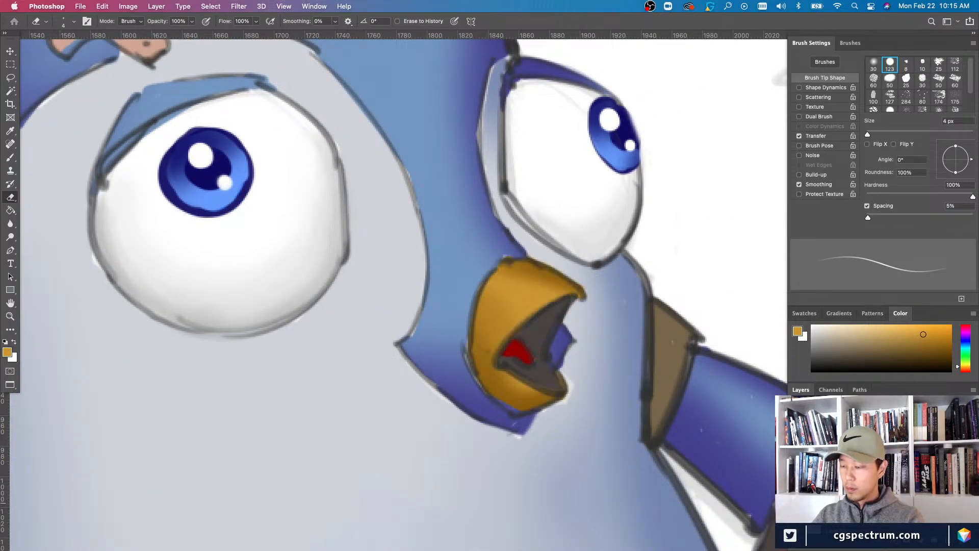
pyautogui.press('v')
pyautogui.rightClick(504, 414)
pyautogui.click(513, 418)
pyautogui.press('e')
pyautogui.moveTo(502, 388)
pyautogui.mouseDown()
pyautogui.moveTo(515, 408)
pyautogui.moveTo(493, 382)
pyautogui.moveTo(523, 408)
pyautogui.moveTo(476, 368)
pyautogui.mouseUp()
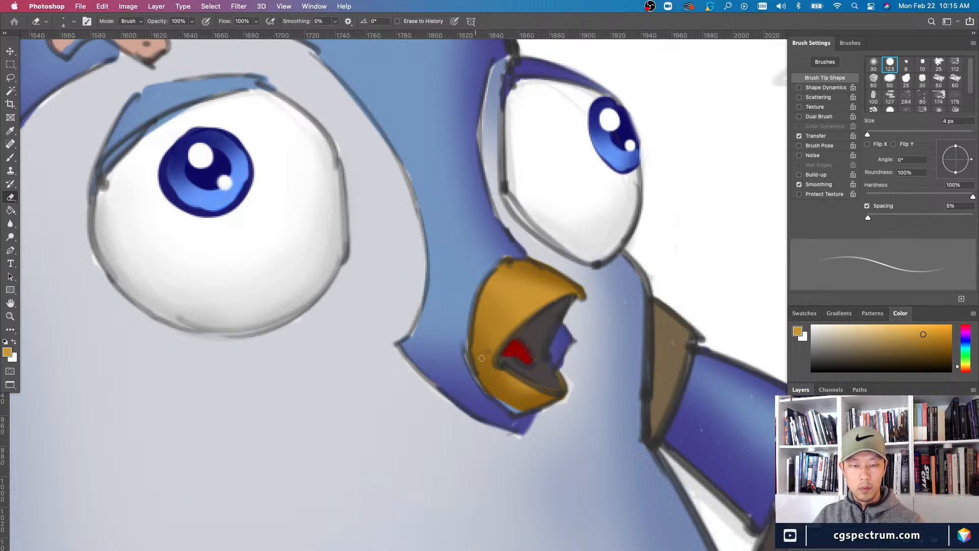
# - Hide the blue shading, sample the head's flat base blue for the brush, and show the shading again
pyautogui.press('b')
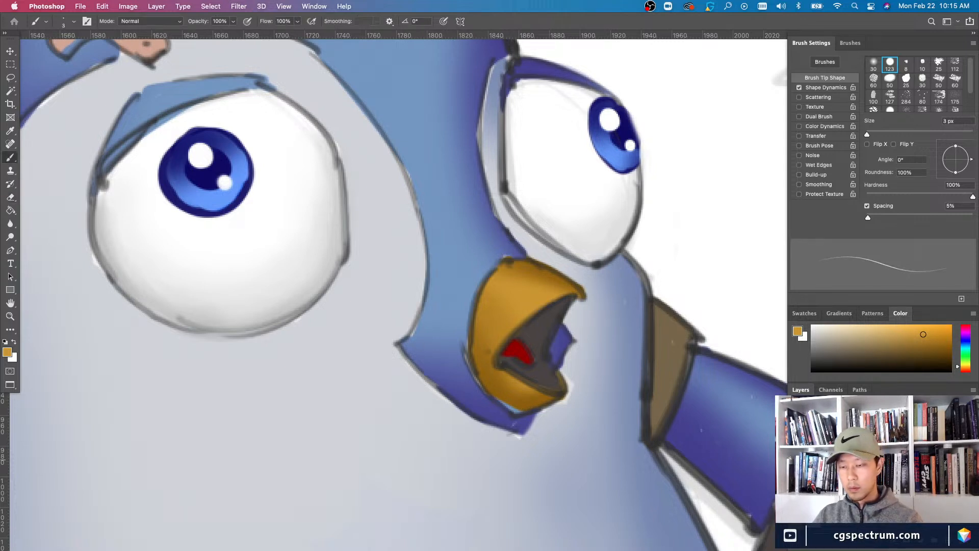
pyautogui.press('super+comma')
pyautogui.press('super+comma')
pyautogui.press('super+comma')
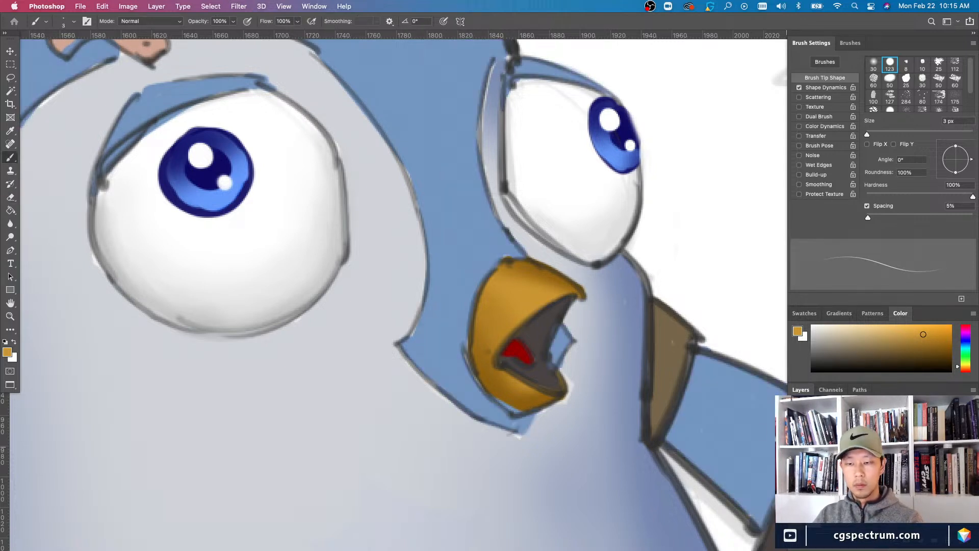
pyautogui.keyDown('alt'); pyautogui.click(448, 258); pyautogui.keyUp('alt')
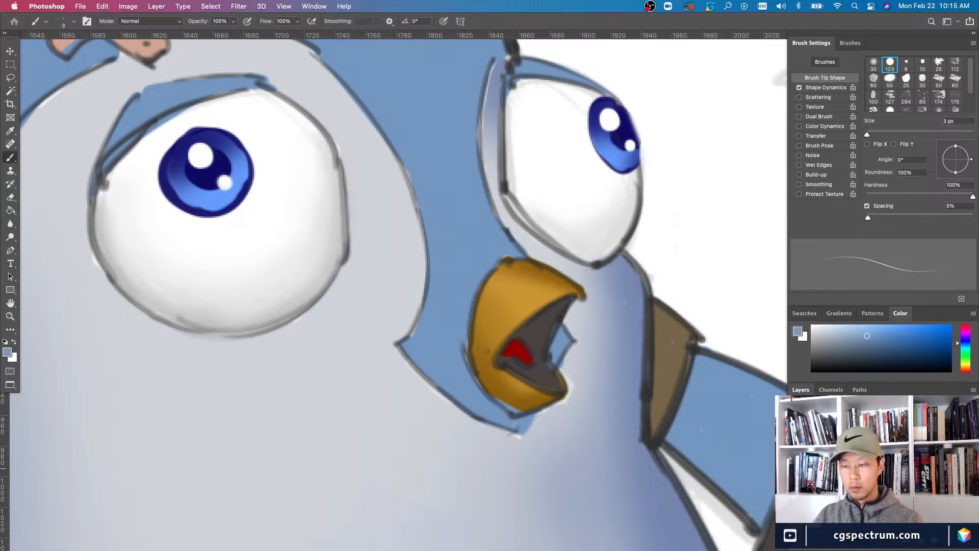
pyautogui.press('super+comma')
pyautogui.press('super+comma')
pyautogui.press('super+comma')
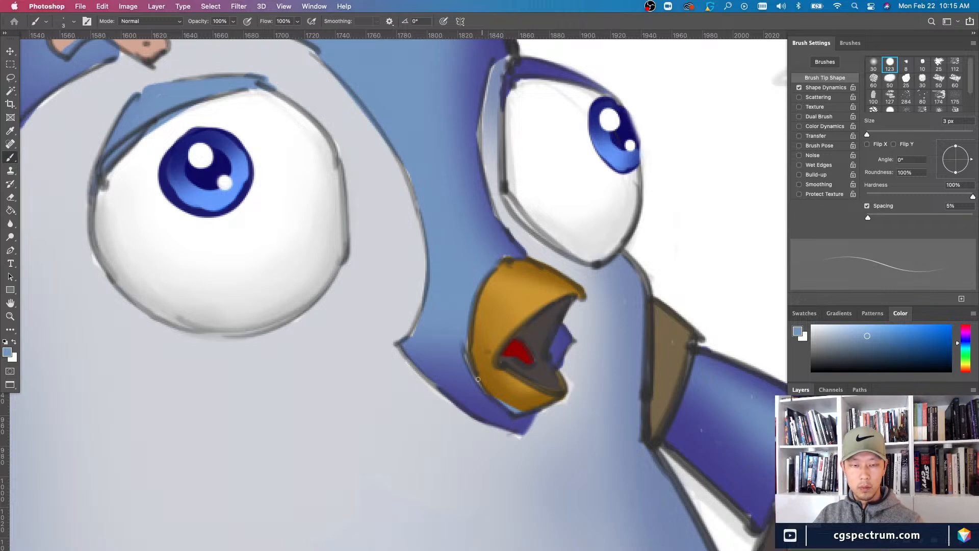
# - Paint the base blue up to the outlines around the beak and the far eye with a 2 to 4 px brush
pyautogui.press(']')
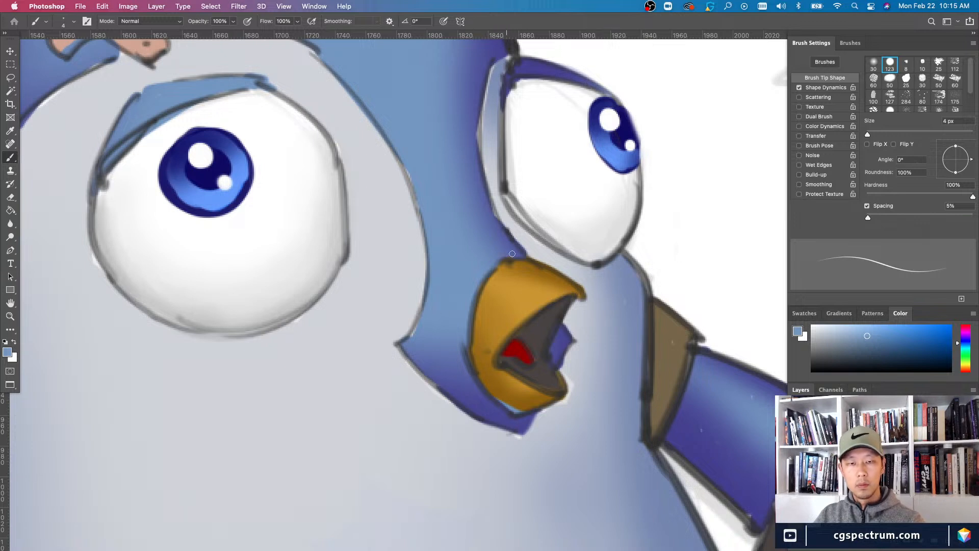
pyautogui.moveTo(478, 104)
pyautogui.mouseDown()
pyautogui.moveTo(479, 131)
pyautogui.moveTo(490, 68)
pyautogui.moveTo(480, 144)
pyautogui.moveTo(495, 68)
pyautogui.mouseUp()
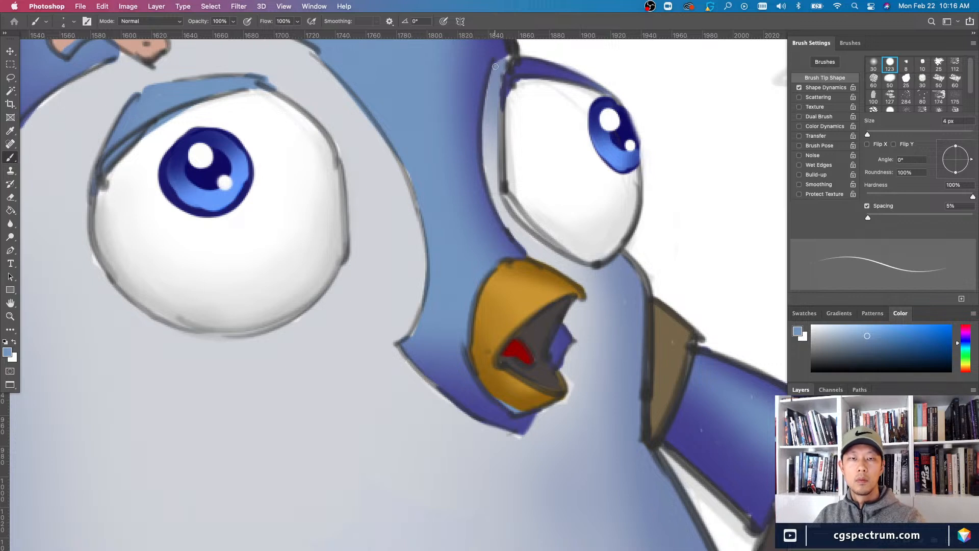
pyautogui.scroll(5, 502, 183)
pyautogui.press('[')
pyautogui.moveTo(515, 305); pyautogui.dragTo(523, 316)
# - Fill the forehead edge between the helmet and the far eye with base blue using a 6 px brush, refining below the helmet at 4 px
pyautogui.scroll(4, 510, 332)
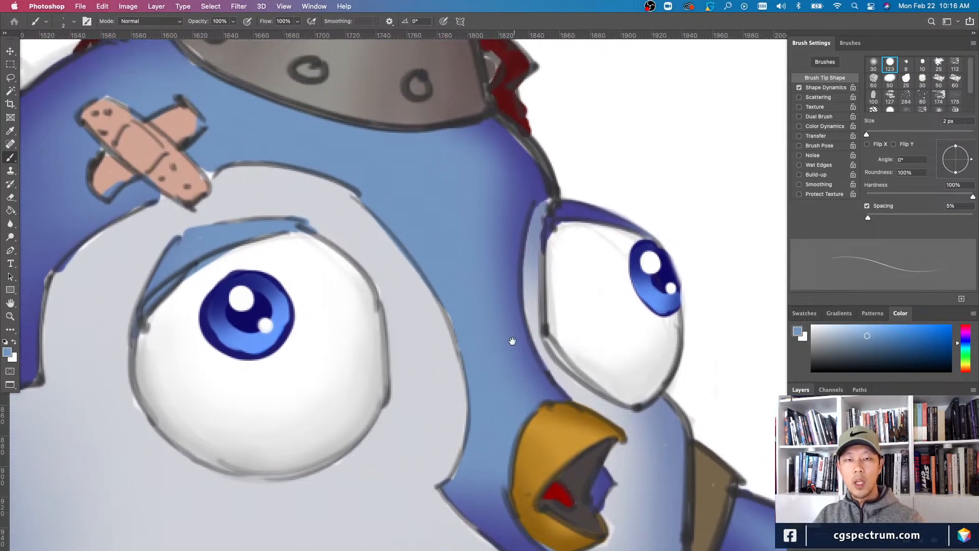
pyautogui.press(']')
pyautogui.press(']')
pyautogui.press(']')
pyautogui.press(']')
pyautogui.moveTo(528, 158); pyautogui.dragTo(554, 203)
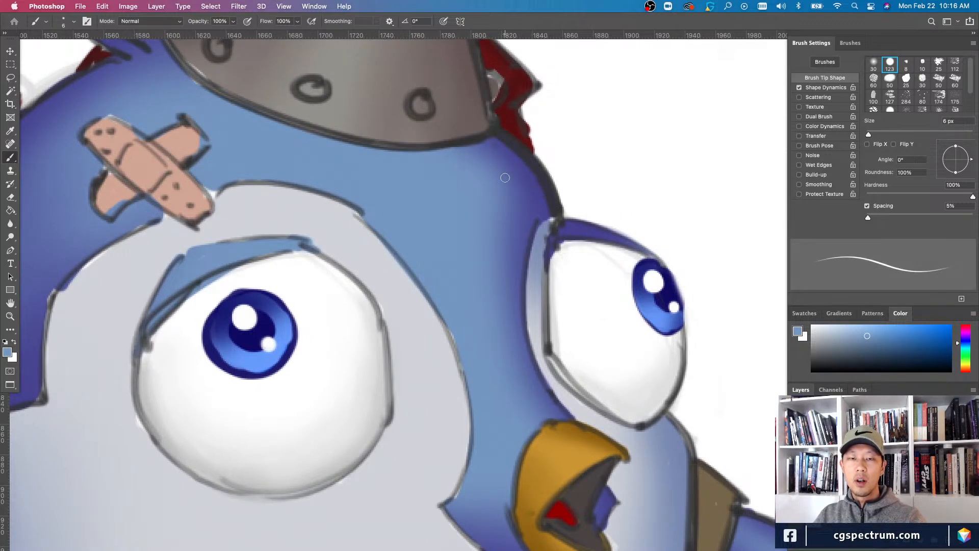
pyautogui.press('[')
pyautogui.press('[')
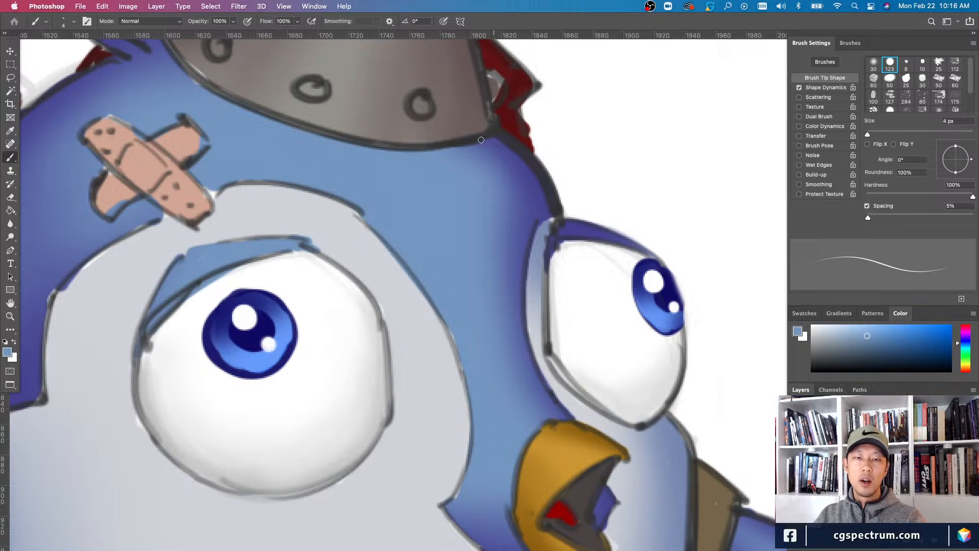
# - Paint base blue along the lower edge and tip of the blue marking beneath the beak, finishing with a 3 px brush
pyautogui.scroll(-1, 506, 190)
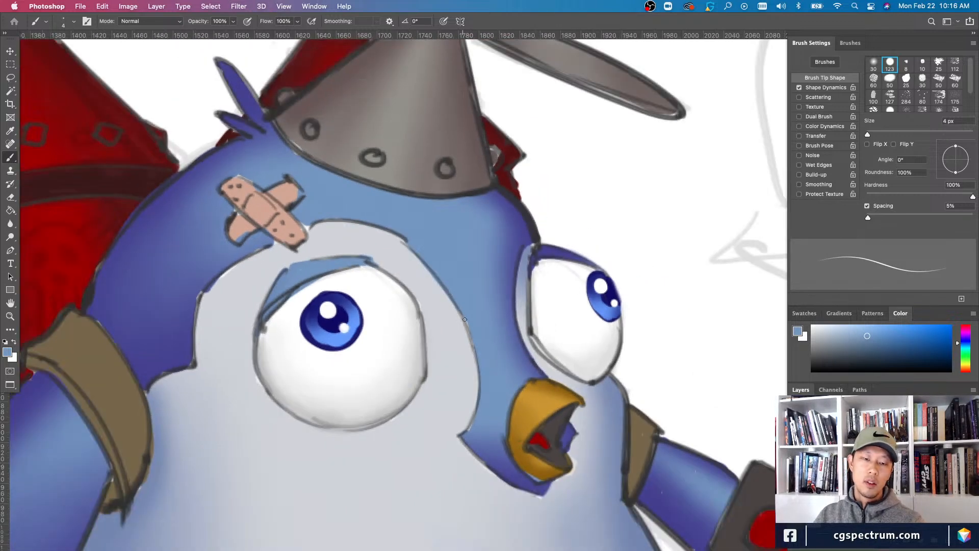
pyautogui.scroll(-3, 485, 411)
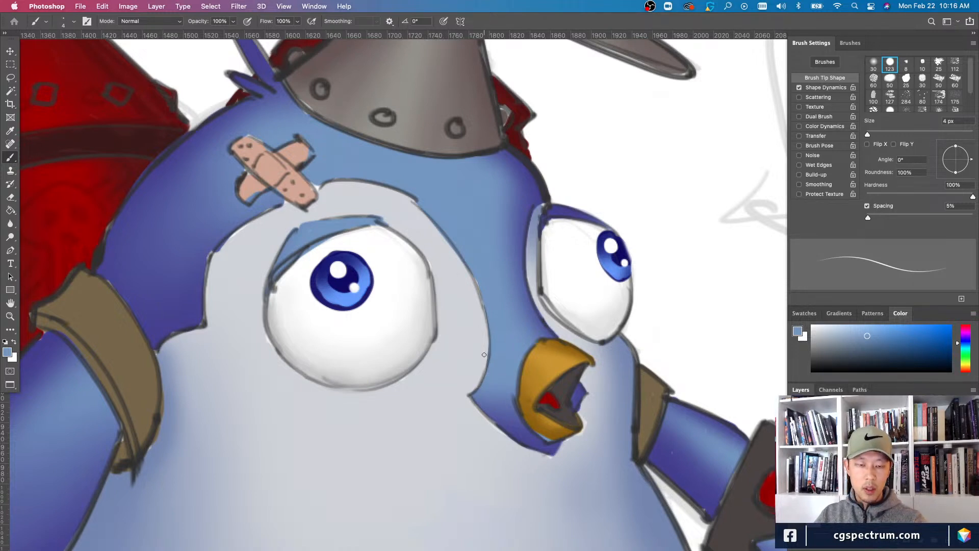
pyautogui.scroll(-2, 483, 403)
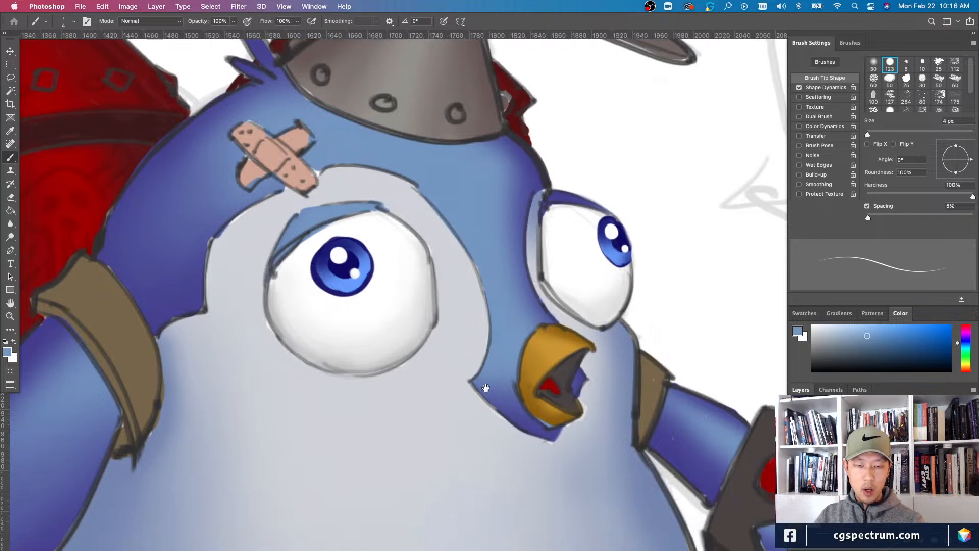
pyautogui.press(']')
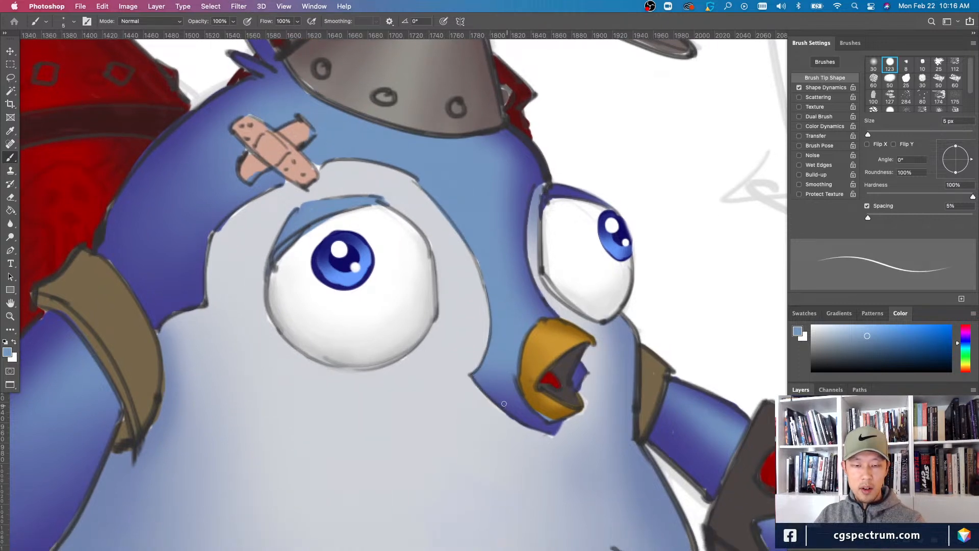
pyautogui.press('[')
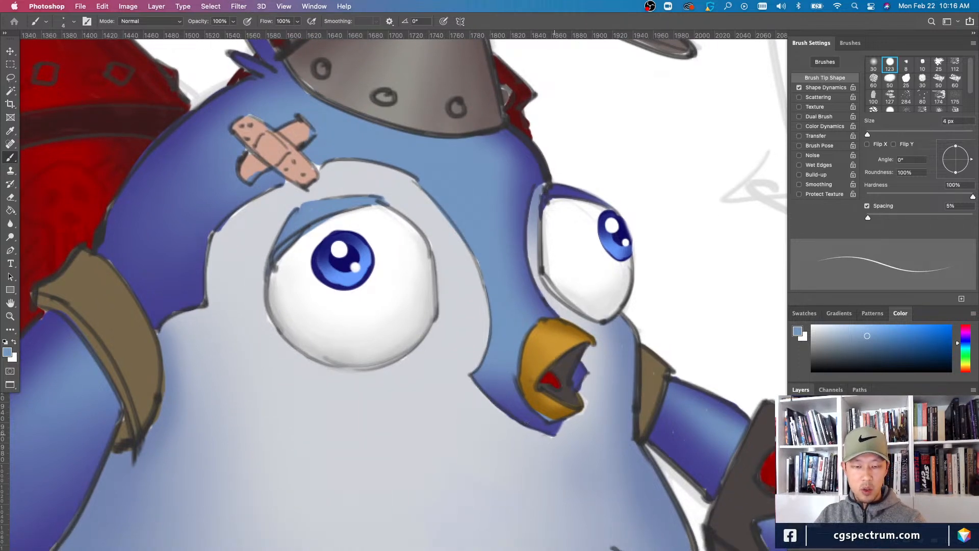
pyautogui.press('[')
pyautogui.moveTo(522, 421); pyautogui.dragTo(550, 436)
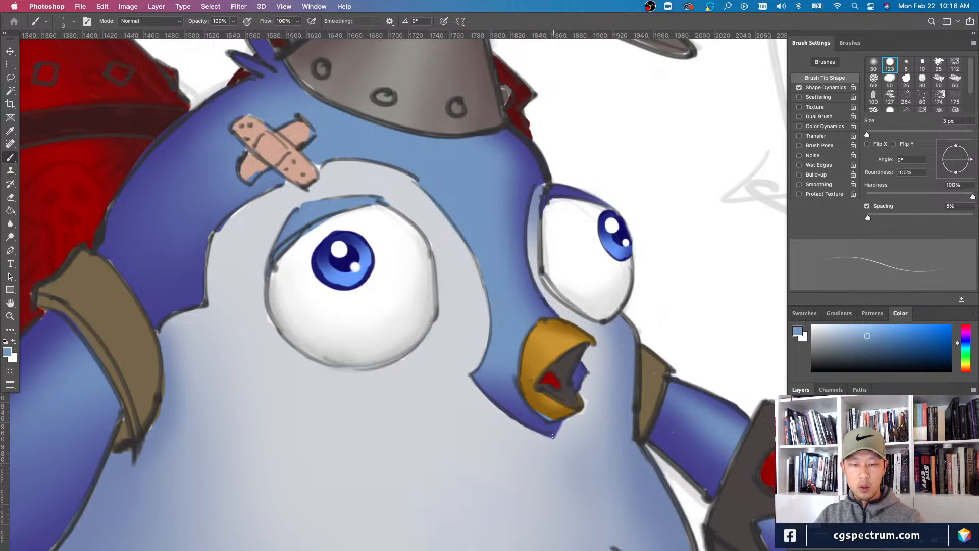
# - Paint base blue along the pale face patch's edge between near eye and beak at 4 px, and erase the overflow at 3 px
pyautogui.scroll(3, 532, 414)
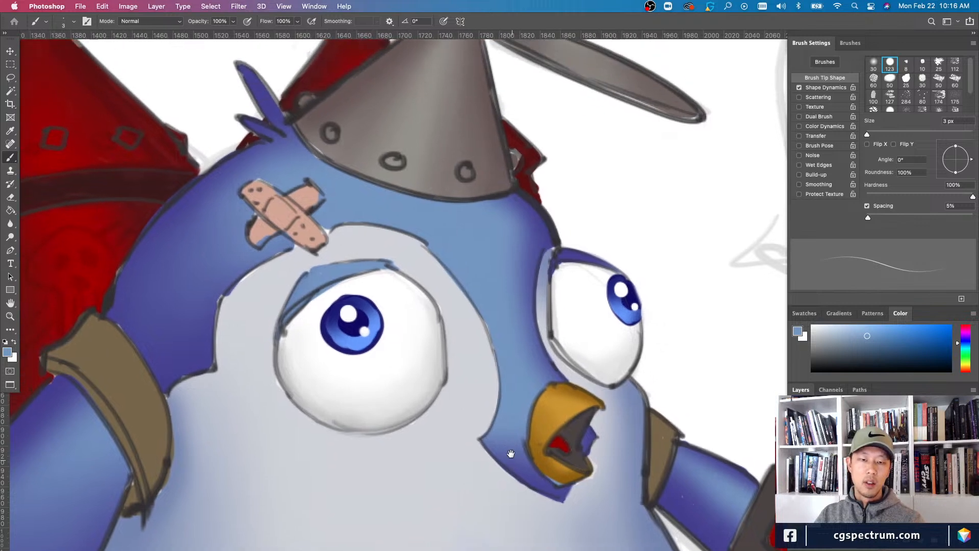
pyautogui.press(']')
pyautogui.moveTo(485, 328); pyautogui.dragTo(502, 368)
pyautogui.press('e')
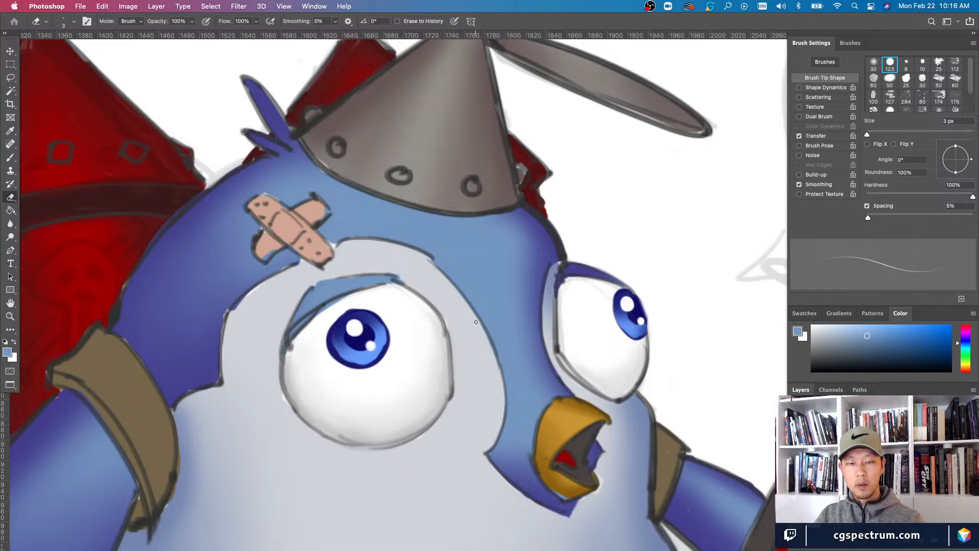
pyautogui.moveTo(484, 350); pyautogui.dragTo(475, 373)
pyautogui.press('b')
pyautogui.scroll(-3, 474, 373)
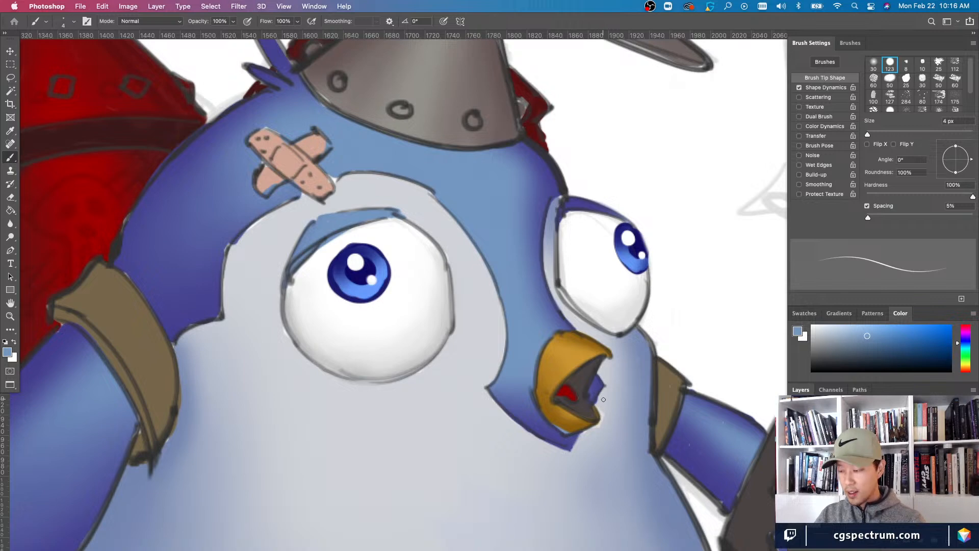
# - Paint base blue up to the pale face patch's outer edge beside the near eye and below the bandage, using a 4 to 5 px brush
pyautogui.press('e')
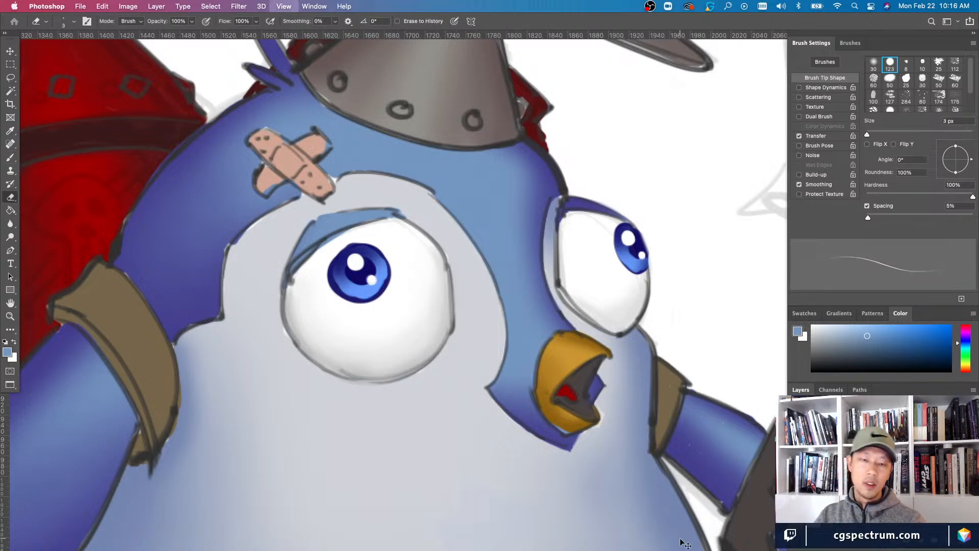
pyautogui.moveTo(685, 544); pyautogui.dragTo(344, 375)
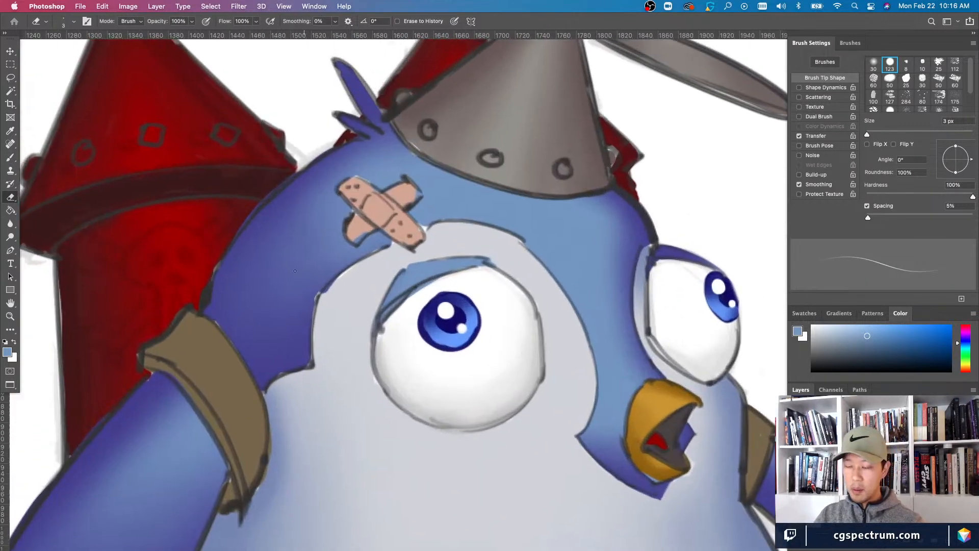
pyautogui.press('b')
pyautogui.moveTo(309, 300)
pyautogui.mouseDown()
pyautogui.moveTo(312, 321)
pyautogui.moveTo(316, 294)
pyautogui.moveTo(311, 359)
pyautogui.mouseUp()
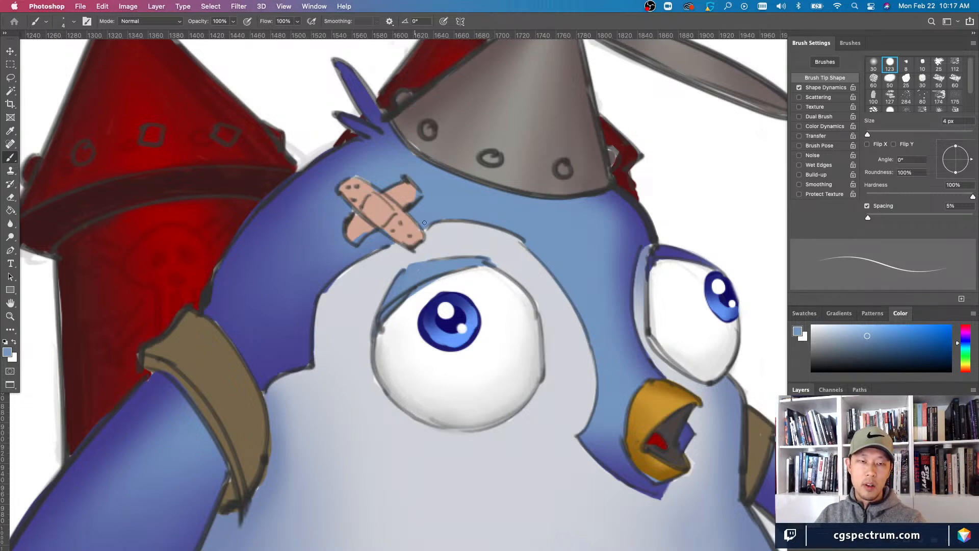
pyautogui.press(']')
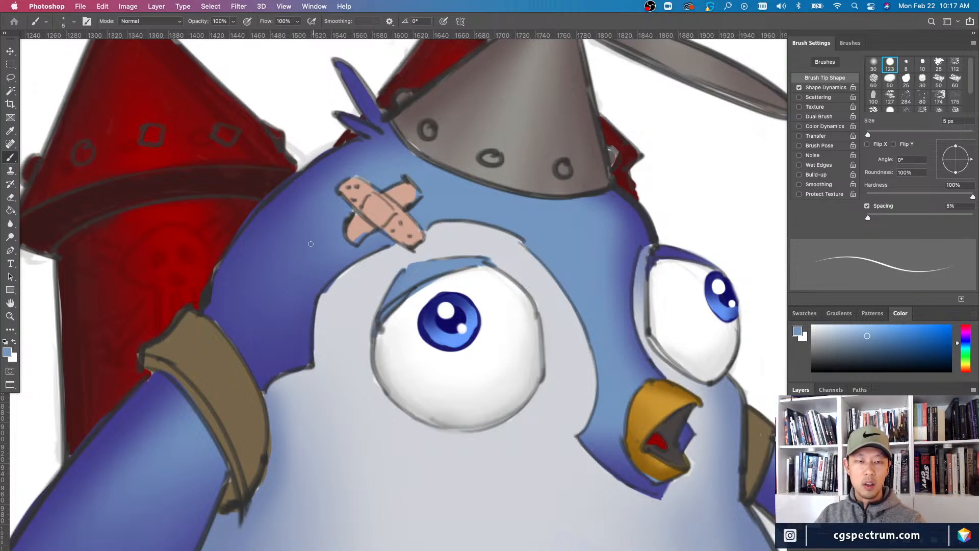
# - Erase the base blue overflowing onto the bandage's lower strip with a 4 px eraser
pyautogui.press('e')
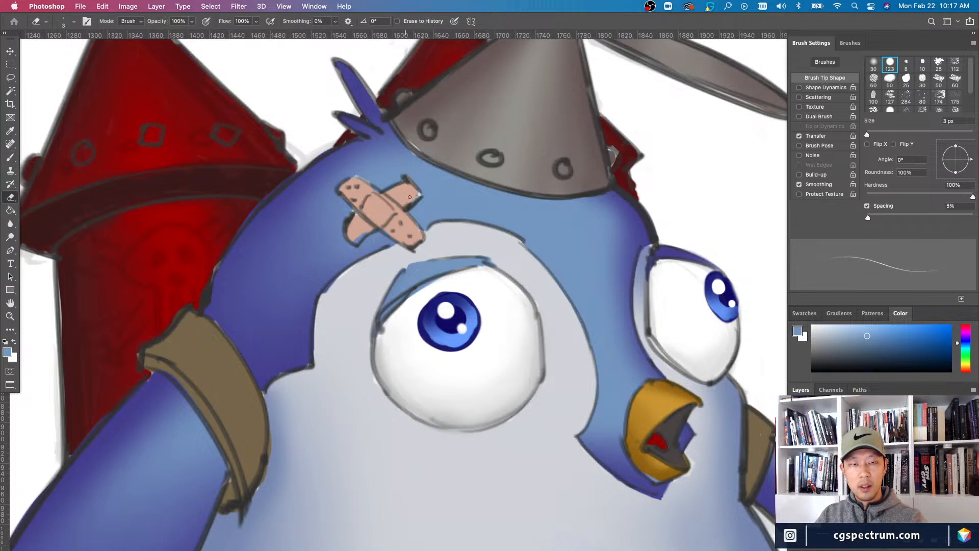
pyautogui.press(']')
pyautogui.moveTo(365, 227); pyautogui.dragTo(349, 235)
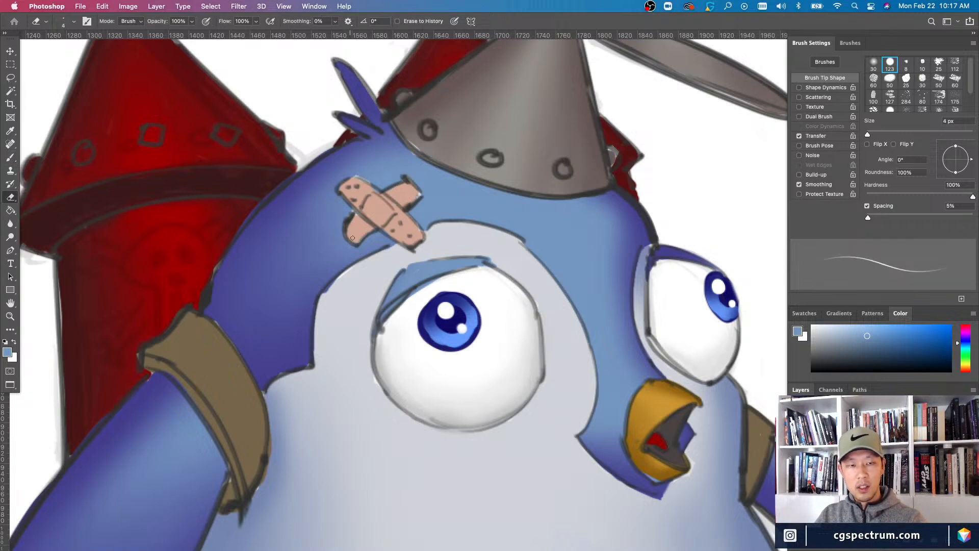
# - Paint base blue along the near wing's inner edge beside the brown armband using a 6 px brush
pyautogui.scroll(-3, 293, 213)
pyautogui.press('b')
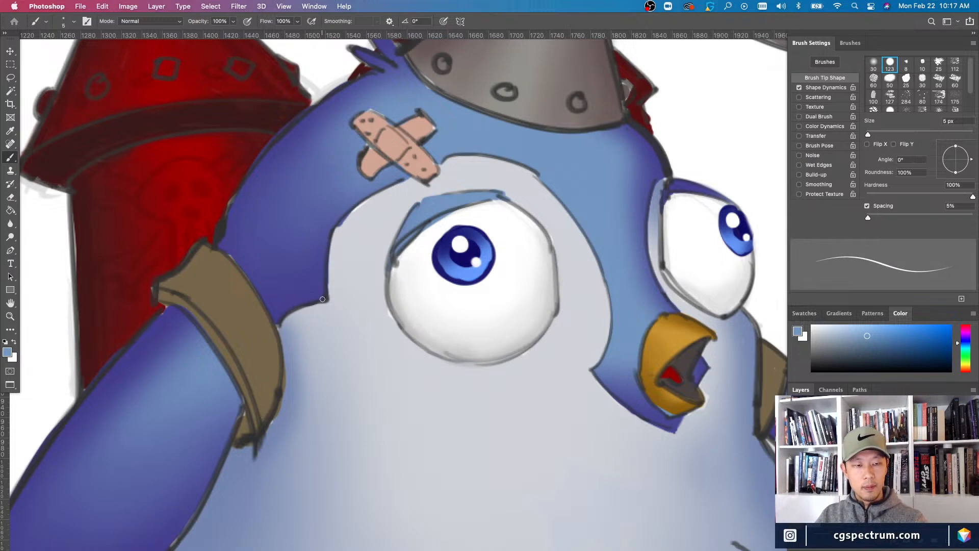
pyautogui.press(']')
pyautogui.moveTo(240, 400); pyautogui.dragTo(244, 419)
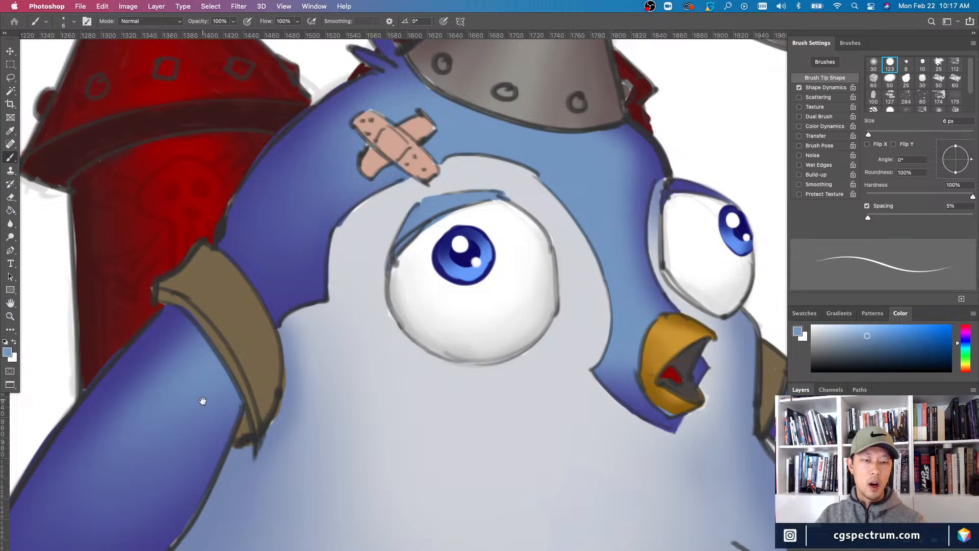
pyautogui.moveTo(172, 424); pyautogui.dragTo(199, 372)
pyautogui.press('super+minus')
pyautogui.press('super+equal')
pyautogui.moveTo(304, 393); pyautogui.dragTo(260, 510)
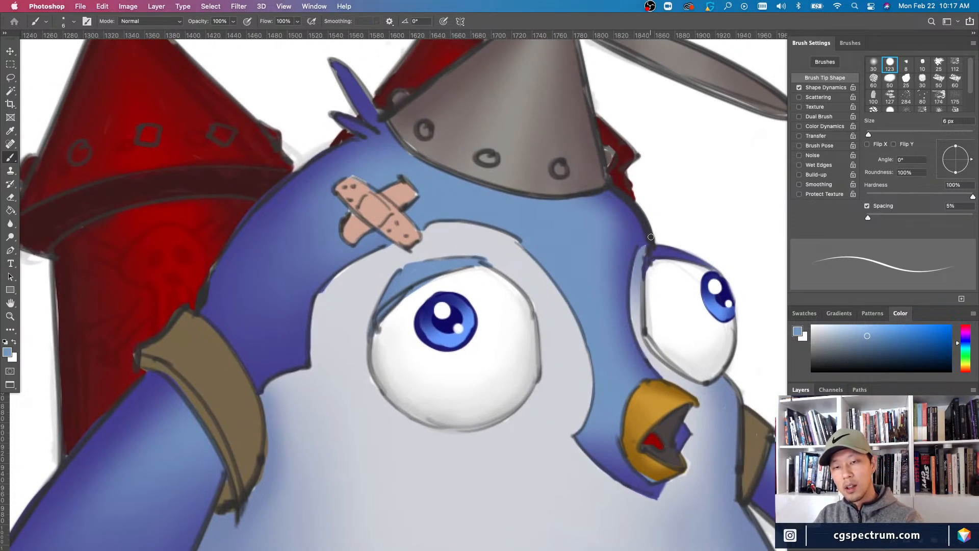
# - Paint base blue up to the outlines of the far arm and the hand gripping the remote, varying the brush between 6 and 8 px
pyautogui.press('super+minus')
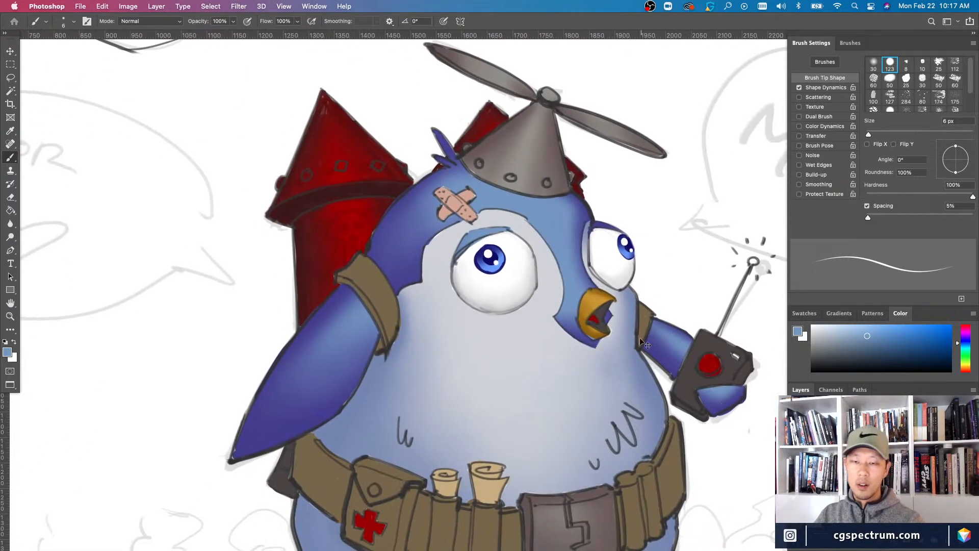
pyautogui.press('super+equal')
pyautogui.press('super+equal')
pyautogui.press(']')
pyautogui.moveTo(690, 375); pyautogui.dragTo(569, 352)
pyautogui.press(']')
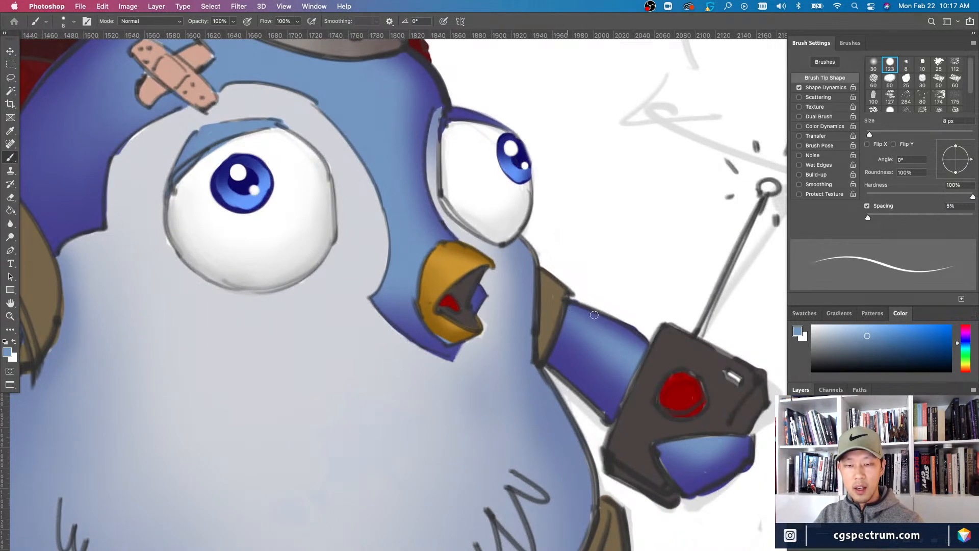
pyautogui.press('[')
pyautogui.press('[')
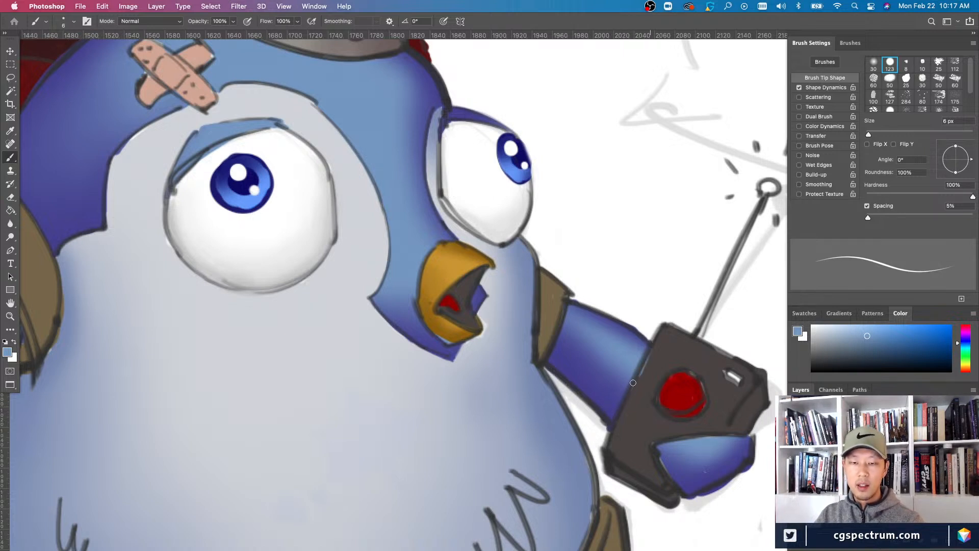
pyautogui.press(']')
pyautogui.press(']')
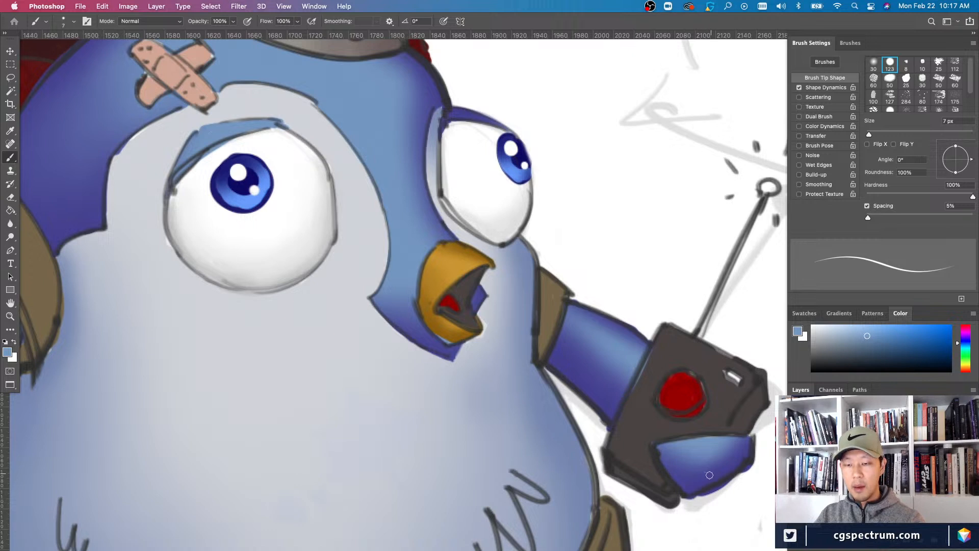
pyautogui.moveTo(690, 432); pyautogui.dragTo(627, 387)
# - Erase the blue overflow where the far hand meets the remote at 4 px, and touch up the hand with an 8 px brush
pyautogui.press('e')
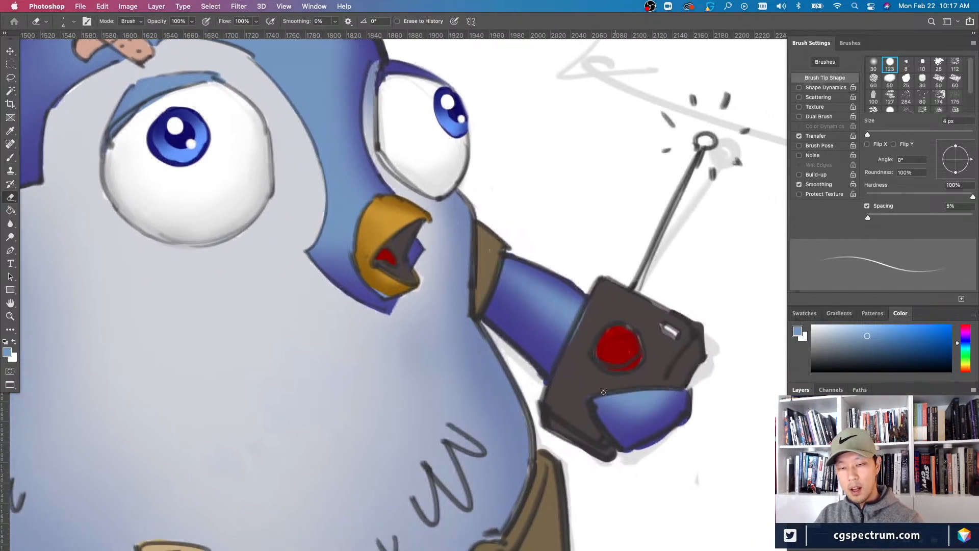
pyautogui.press('b')
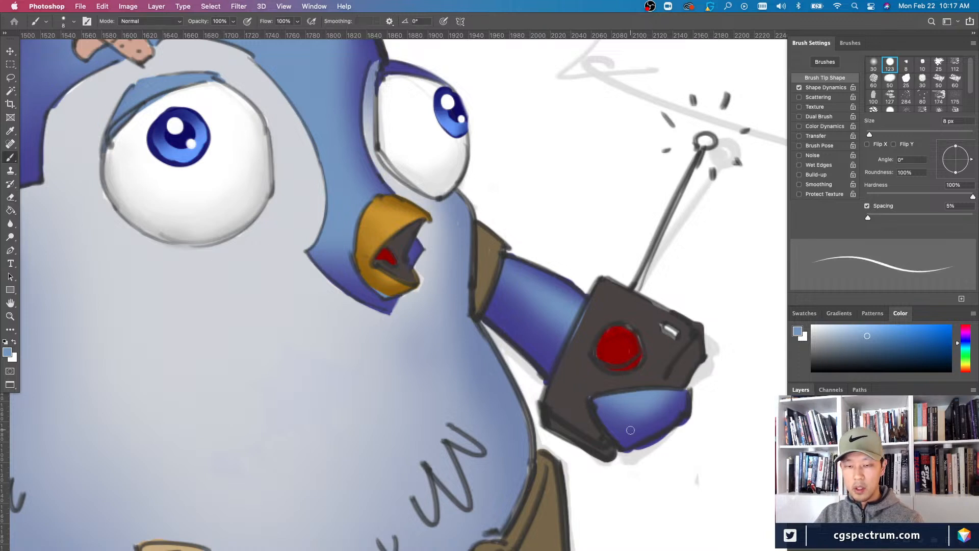
pyautogui.hscroll(-5, 686, 390)
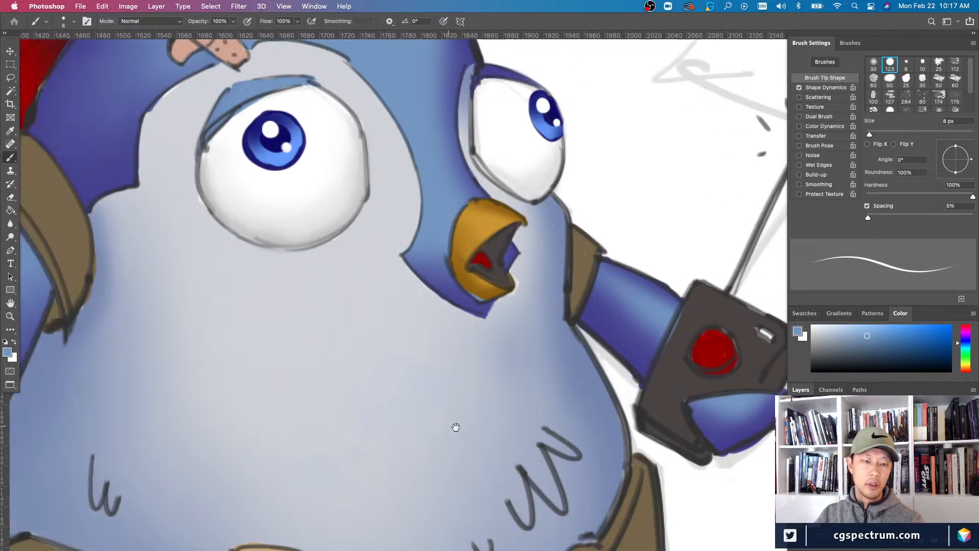
pyautogui.press('e')
pyautogui.moveTo(692, 333); pyautogui.dragTo(670, 379)
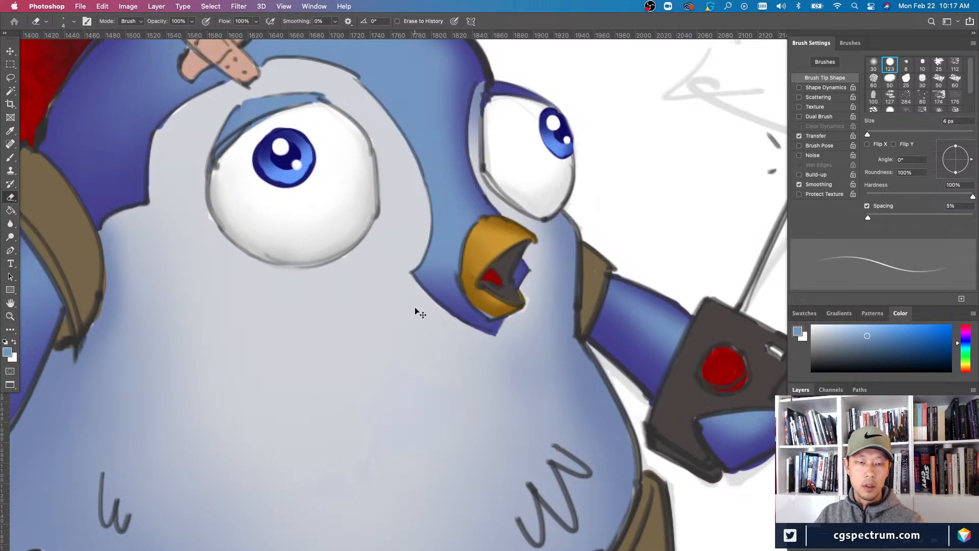
# - Save the illustration as a new Photoshop file named TODAMOON2.psd in the STREAM folder
pyautogui.press('super+minus')
pyautogui.moveTo(237, 382); pyautogui.dragTo(290, 423)
pyautogui.press('super+plus')
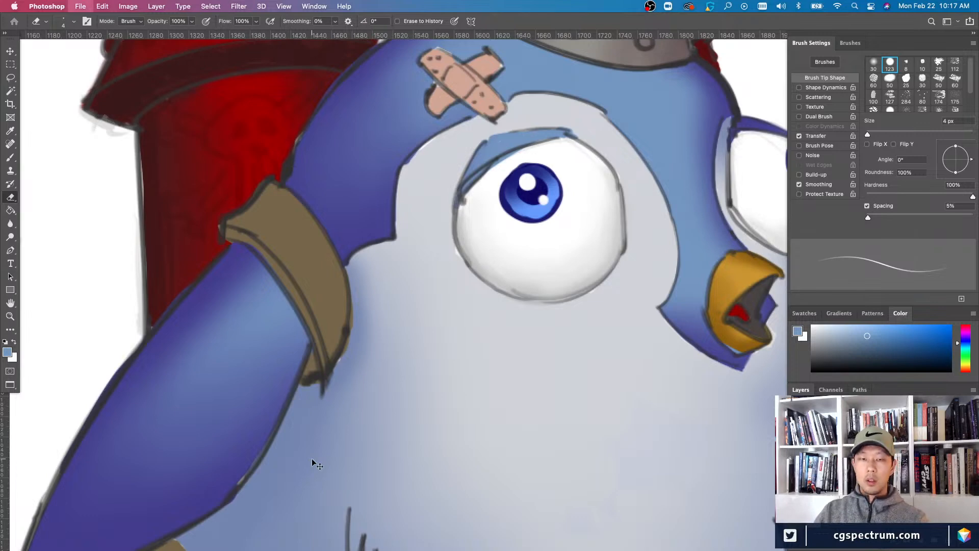
pyautogui.press('super+shift+s')
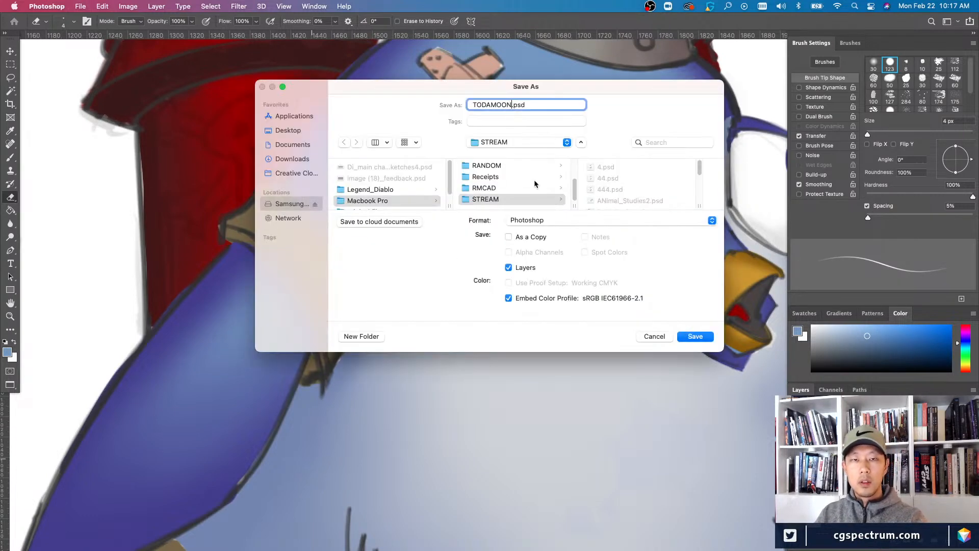
pyautogui.write('2')
pyautogui.press('Return')
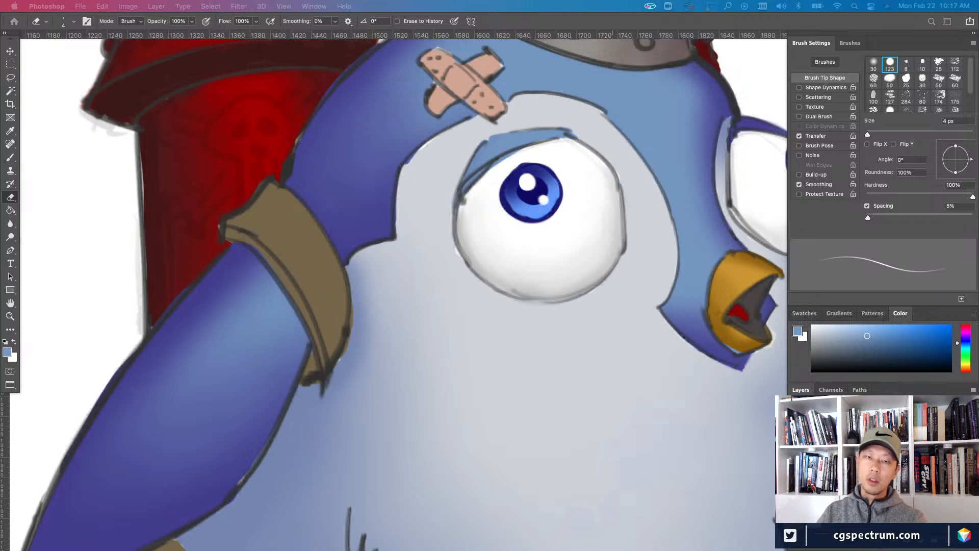
pyautogui.press('b')
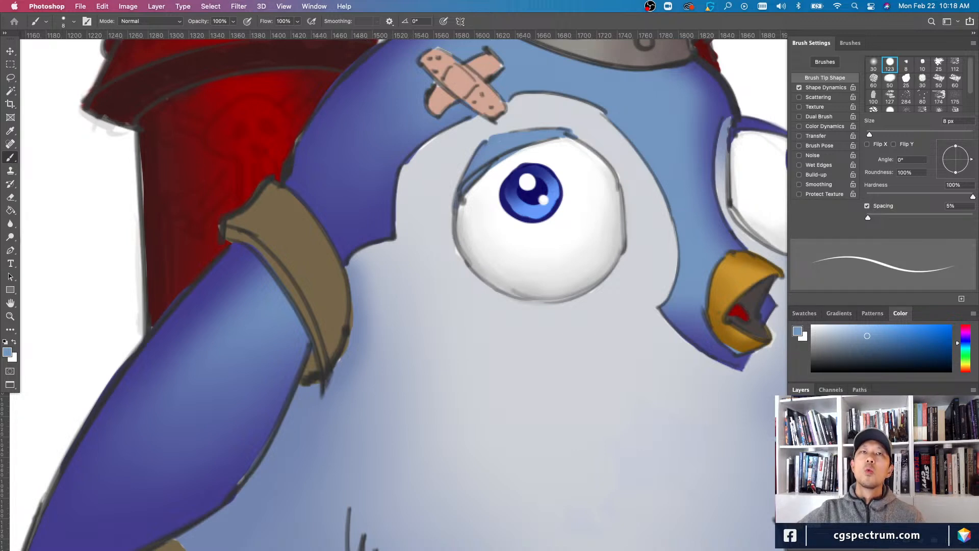
pyautogui.press('Tab')
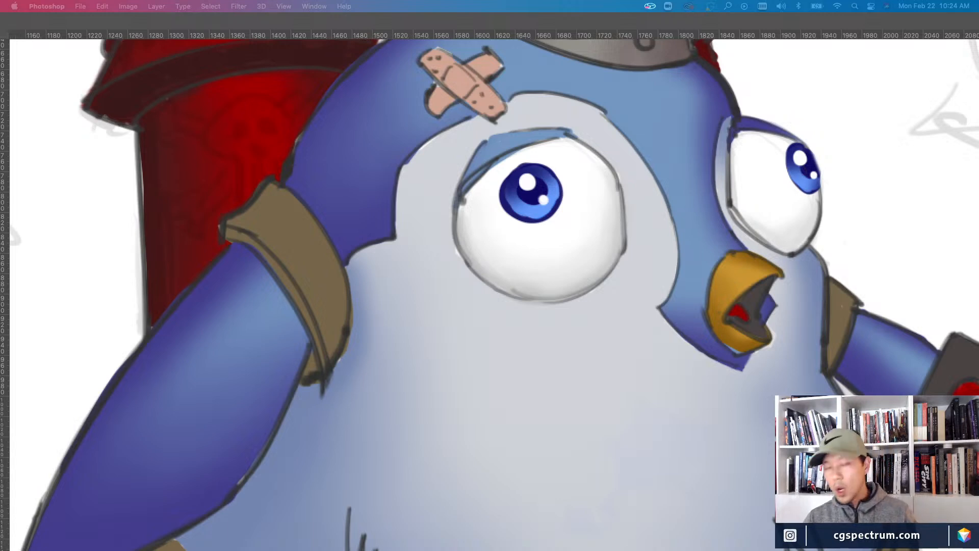
pyautogui.press('Tab')
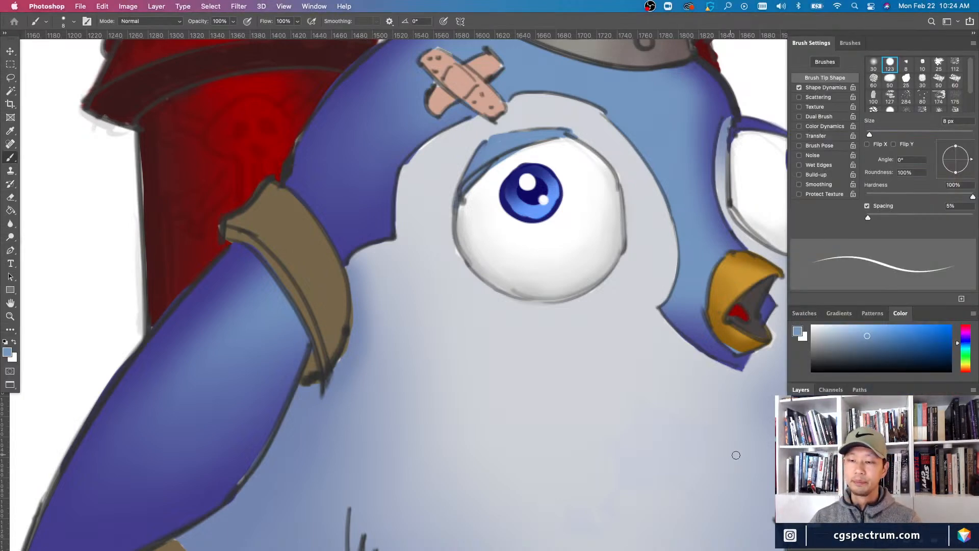
pyautogui.press('super+minus')
pyautogui.press('super+minus')
pyautogui.press('super+minus')
pyautogui.press('super+plus')
pyautogui.press('super+plus')
pyautogui.press('super+plus')
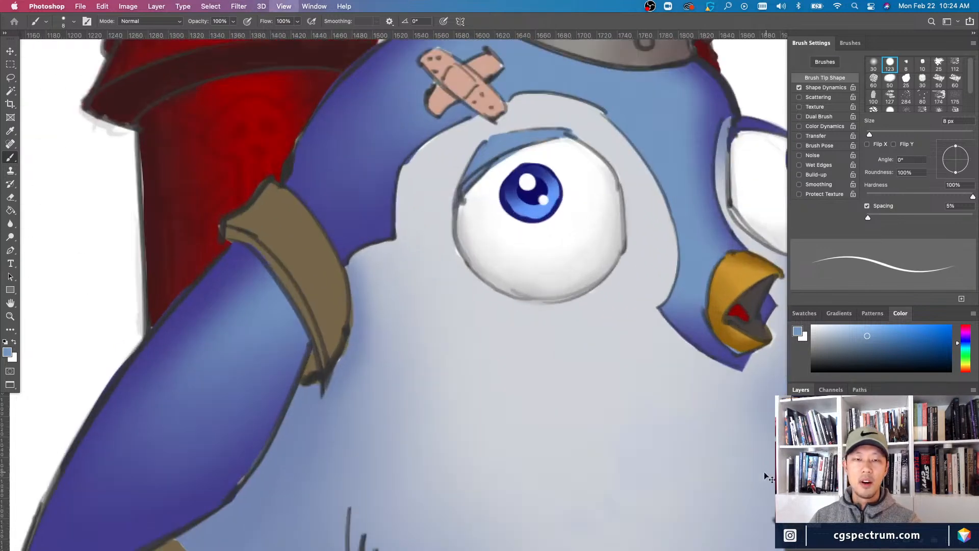
# - Paint base blue around the bandage's edges on the forehead with a 6 px brush, refining at 5 px
pyautogui.scroll(3, 598, 387)
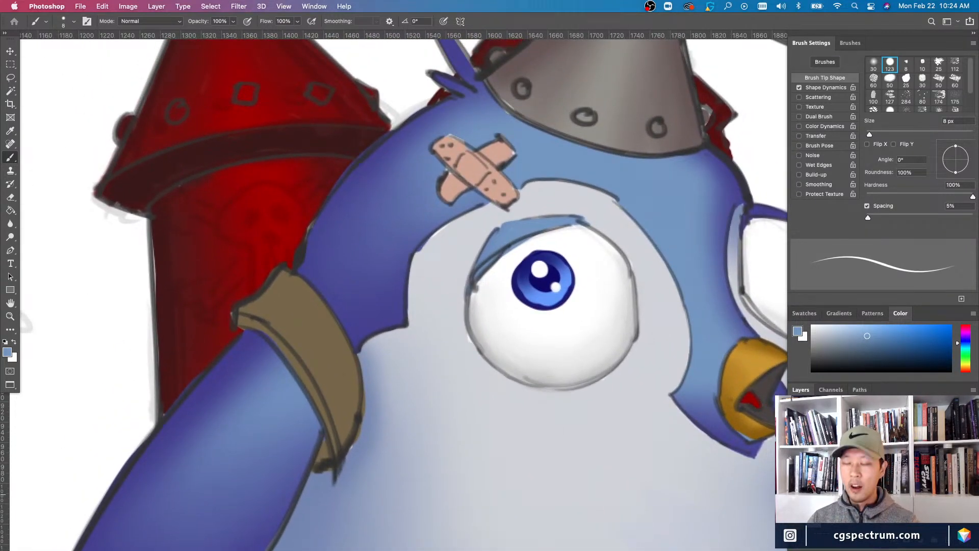
pyautogui.scroll(4, 526, 309)
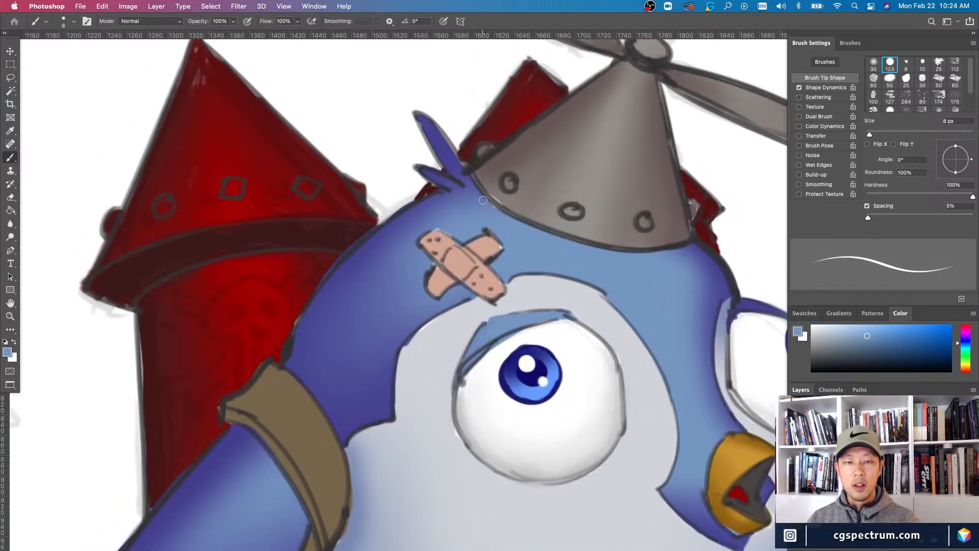
pyautogui.hscroll(-3, 473, 316)
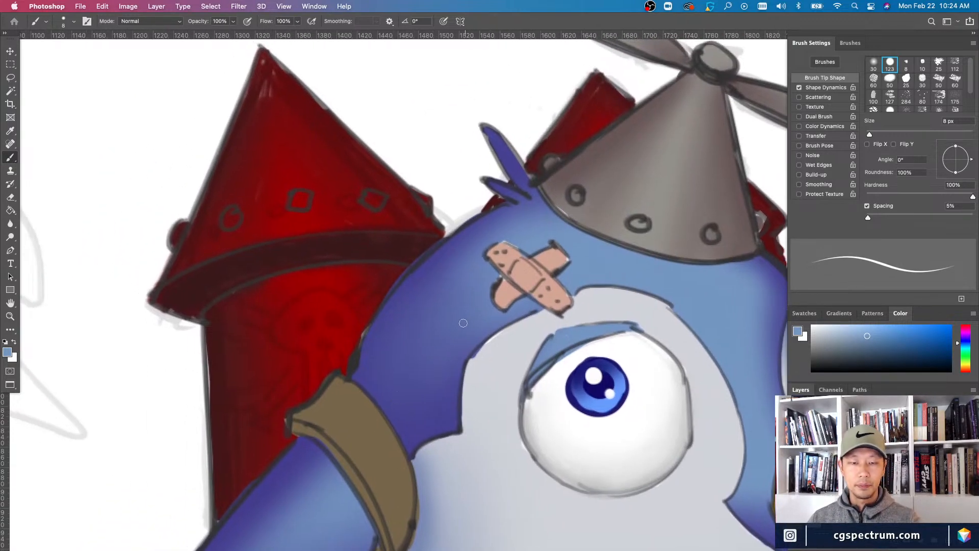
pyautogui.press('[')
pyautogui.press('[')
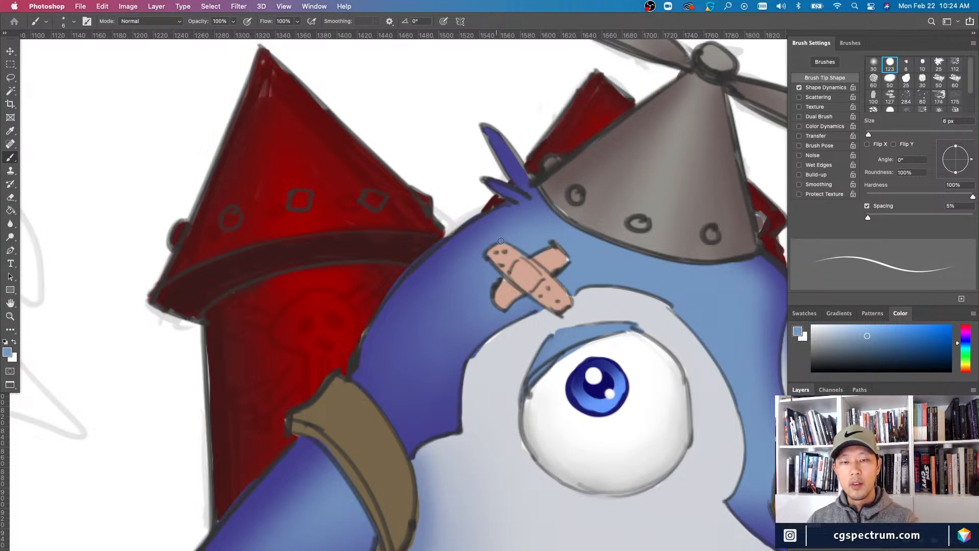
pyautogui.hscroll(-1, 494, 395)
pyautogui.press('[')
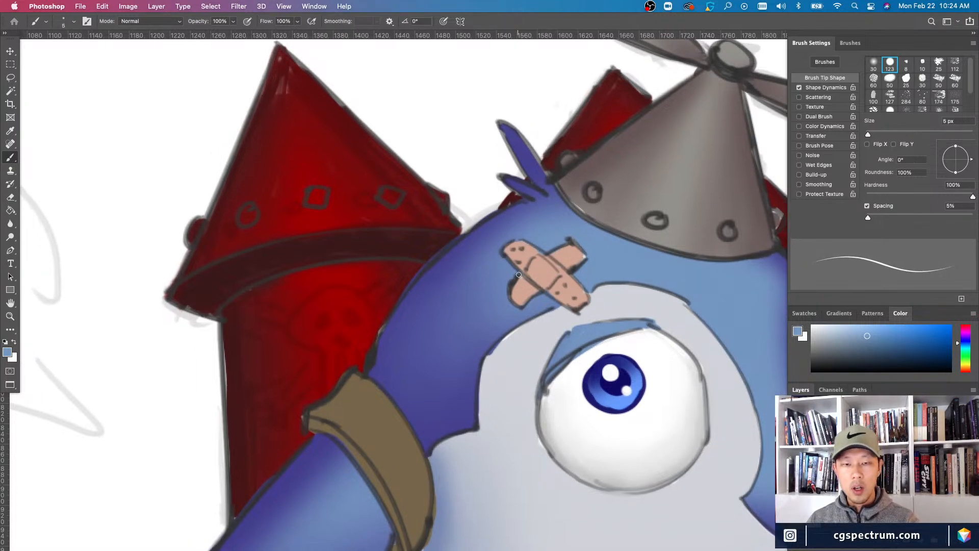
# - Paint base blue along the head's back outline above the near armband using a 7 px brush
pyautogui.hscroll(-2, 512, 397)
pyautogui.scroll(1, 512, 397)
pyautogui.press(']')
pyautogui.press(']')
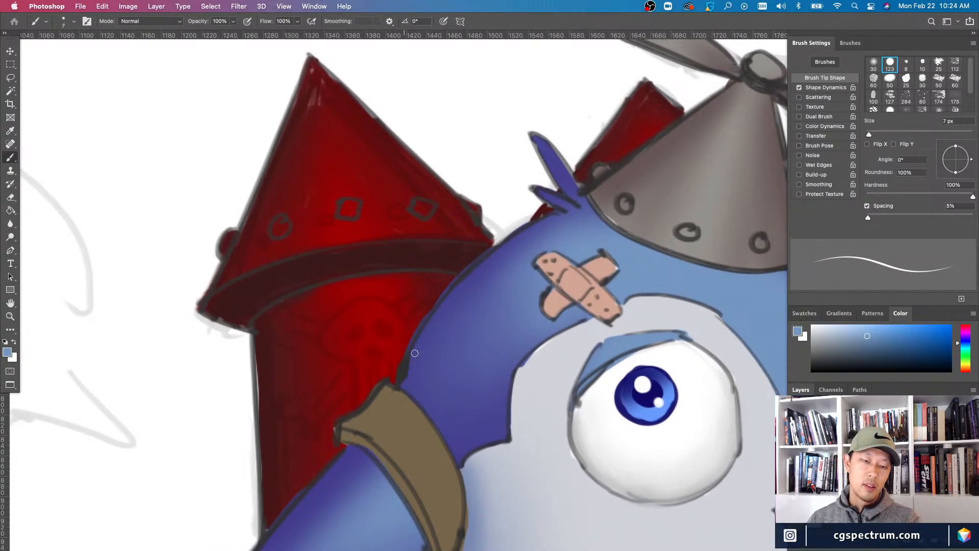
pyautogui.scroll(-3, 554, 360)
pyautogui.scroll(2, 554, 360)
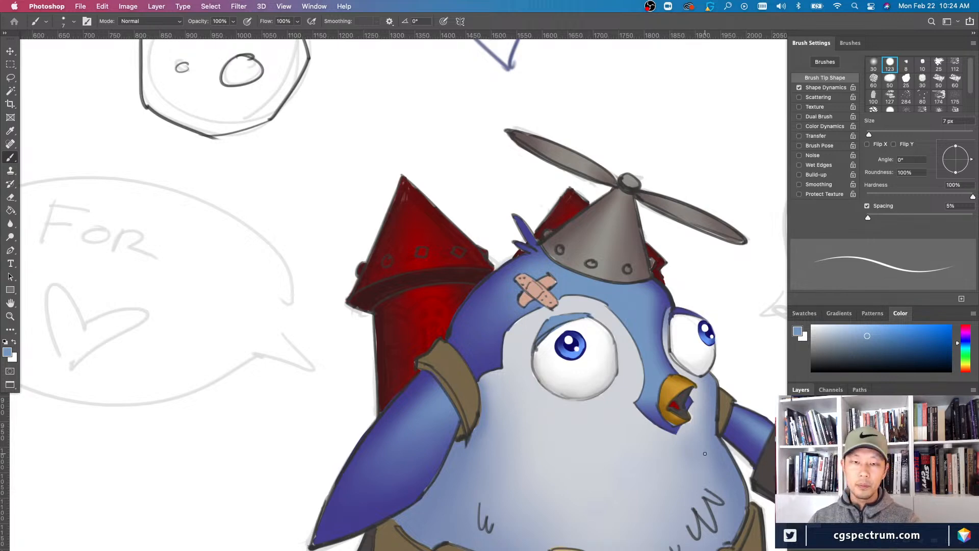
# - Fill the head's feather tuft to its outline with base blue at 7 px, and erase its overflow at 3 px
pyautogui.scroll(3, 664, 468)
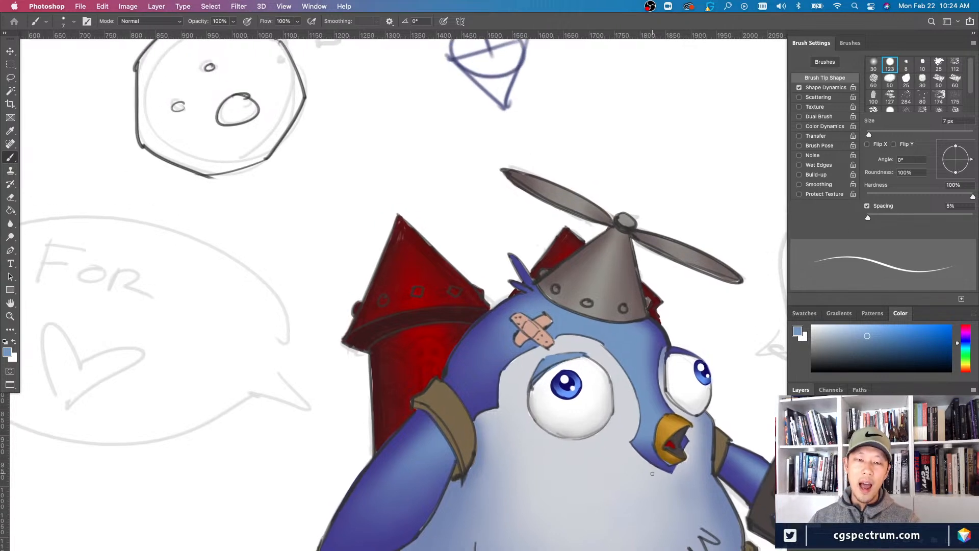
pyautogui.scroll(3, 496, 279)
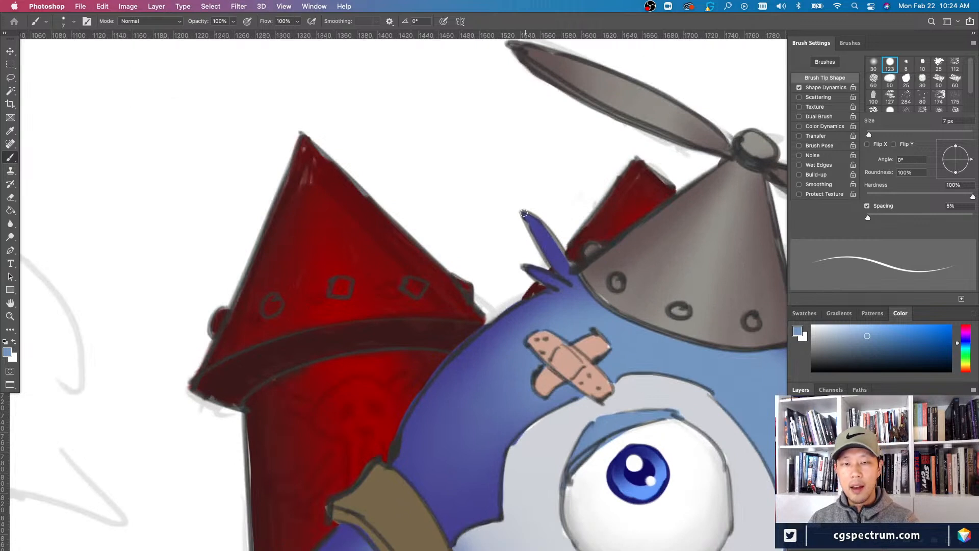
pyautogui.moveTo(528, 214)
pyautogui.mouseDown()
pyautogui.moveTo(552, 235)
pyautogui.moveTo(569, 275)
pyautogui.mouseUp()
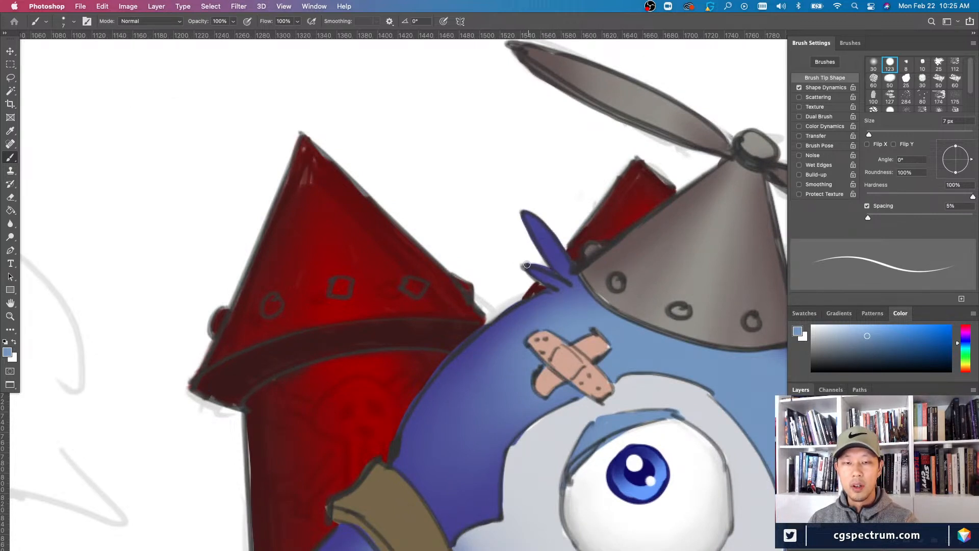
pyautogui.press('e')
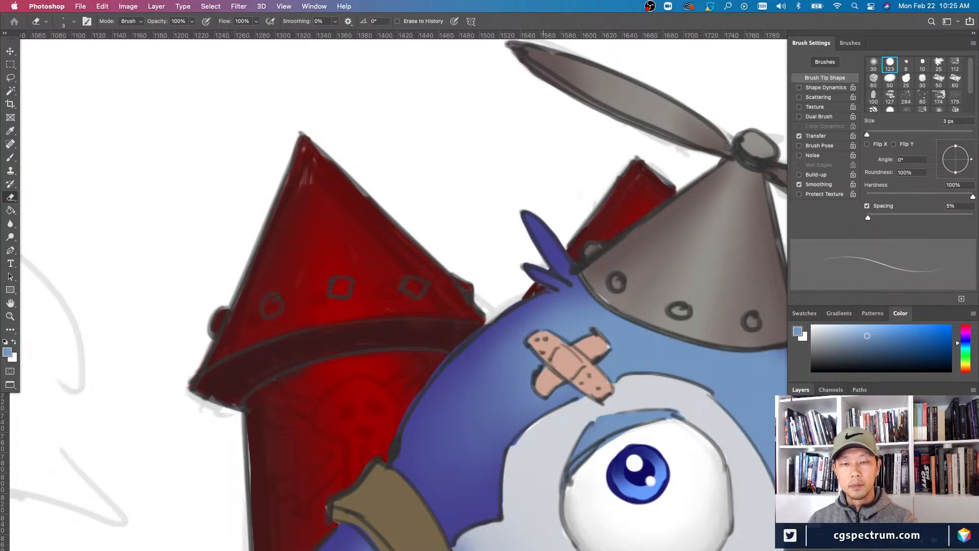
pyautogui.press('b')
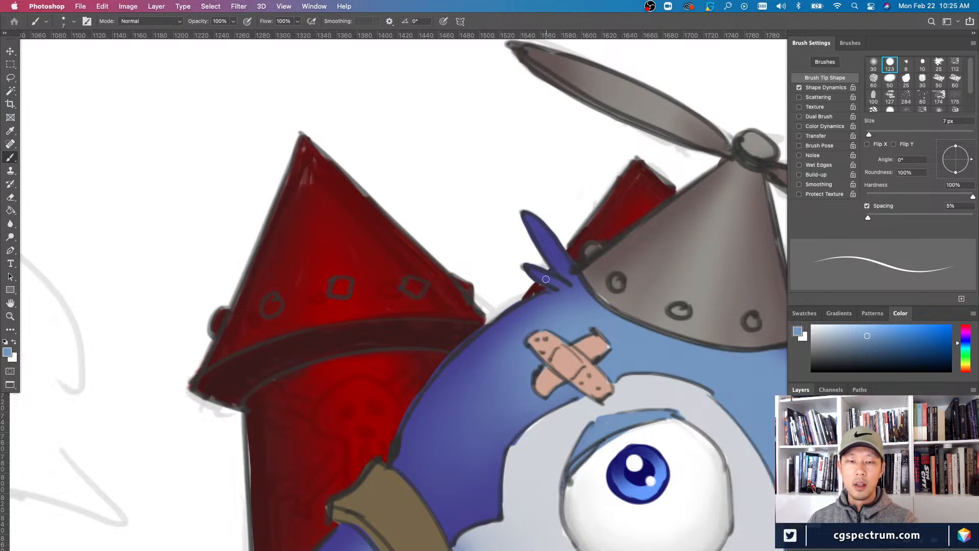
# - Paint base blue along the near flipper's outer edge down toward its tip with a 9 px brush
pyautogui.scroll(-3, 543, 278)
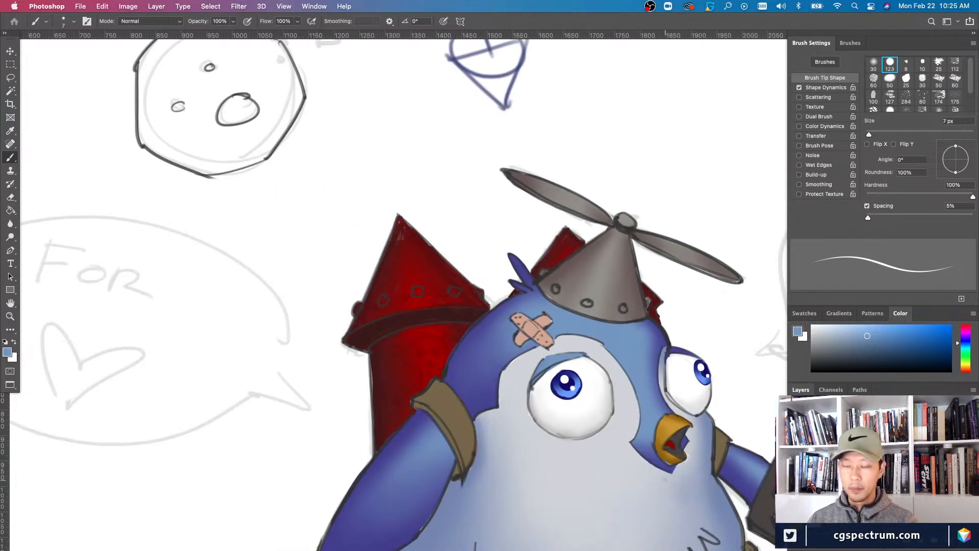
pyautogui.scroll(-3, 665, 470)
pyautogui.press(']')
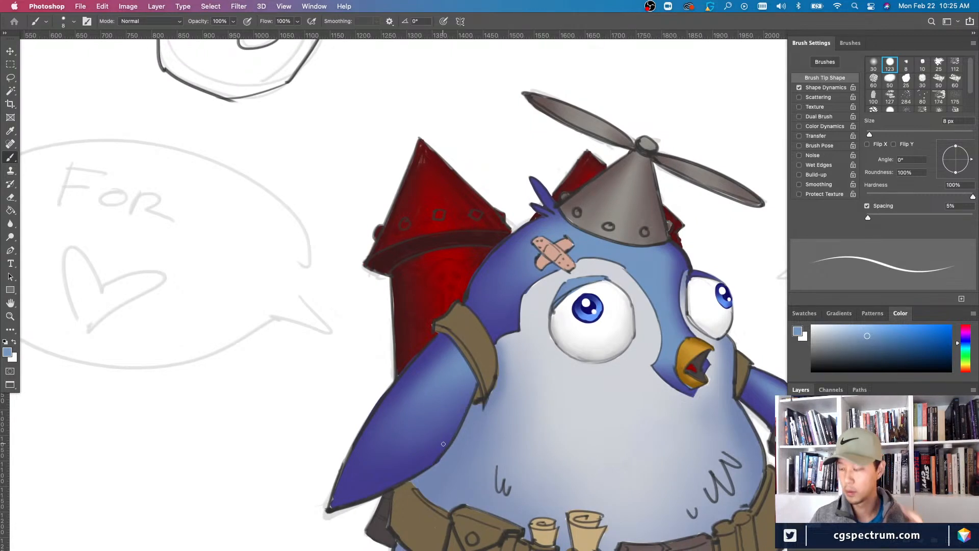
pyautogui.press(']')
pyautogui.scroll(-2, 373, 413)
pyautogui.moveTo(373, 414); pyautogui.dragTo(351, 471)
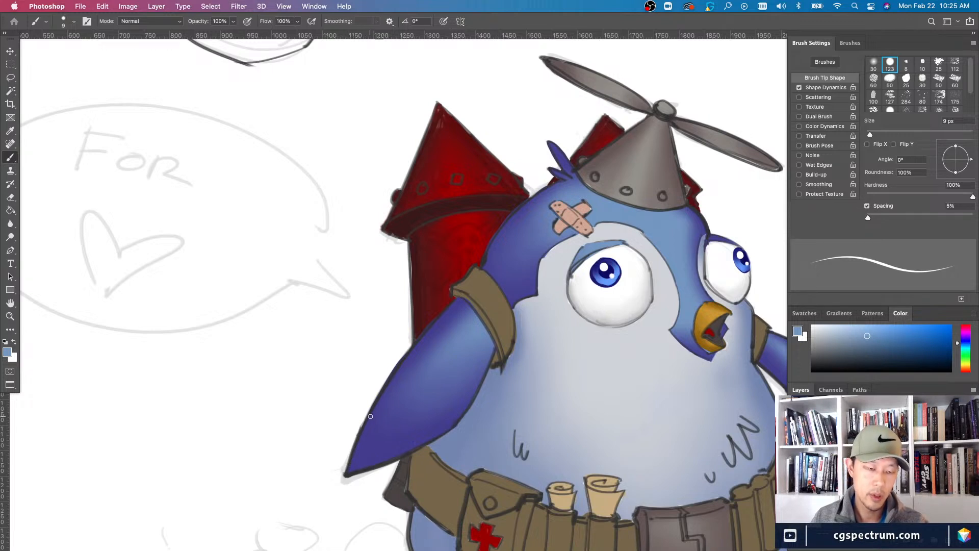
pyautogui.moveTo(371, 412); pyautogui.dragTo(359, 443)
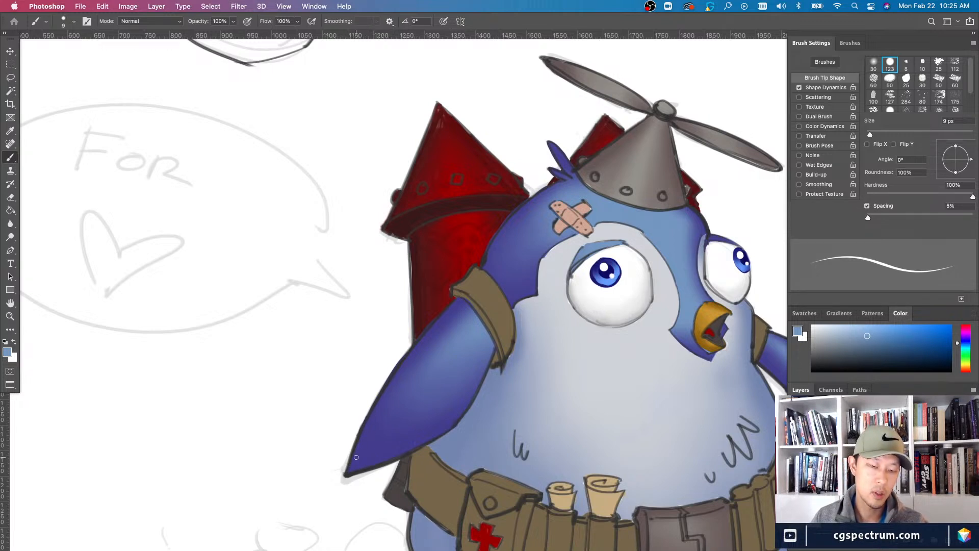
pyautogui.scroll(5, 317, 465)
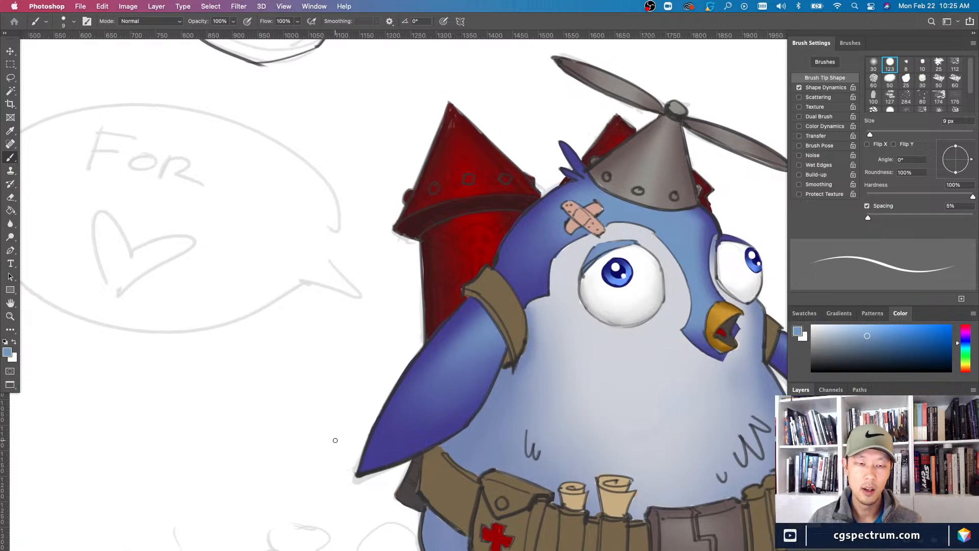
# - Touch up the base blue on the near flipper below the armband at 7 px, cleaning the edges with a 3 px eraser
pyautogui.scroll(-5, 360, 495)
pyautogui.scroll(5, 360, 495)
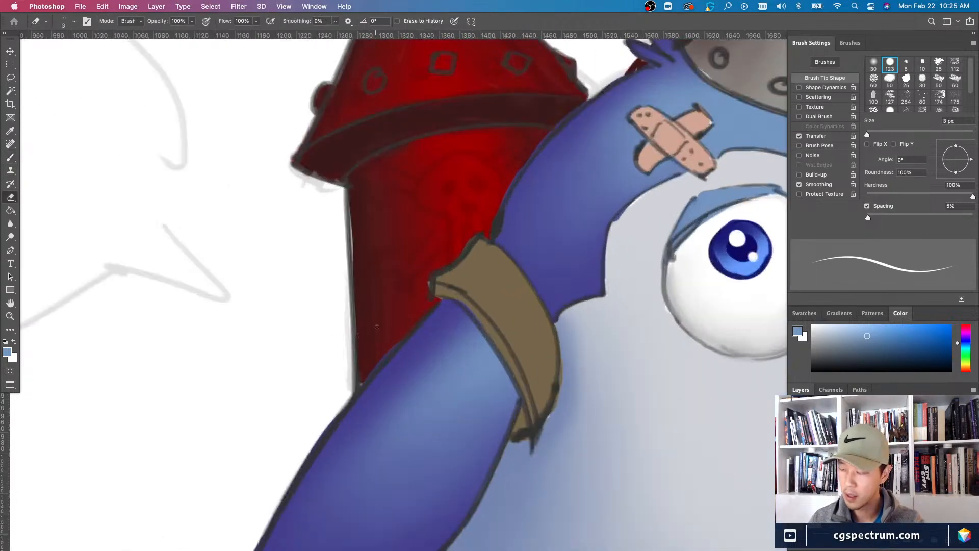
pyautogui.press('e')
pyautogui.hscroll(-3, 446, 313)
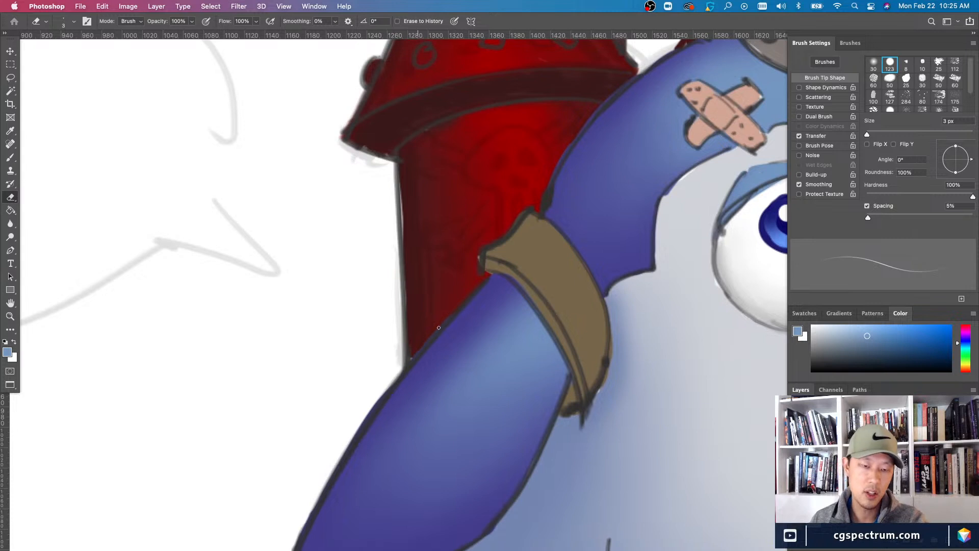
pyautogui.press('b')
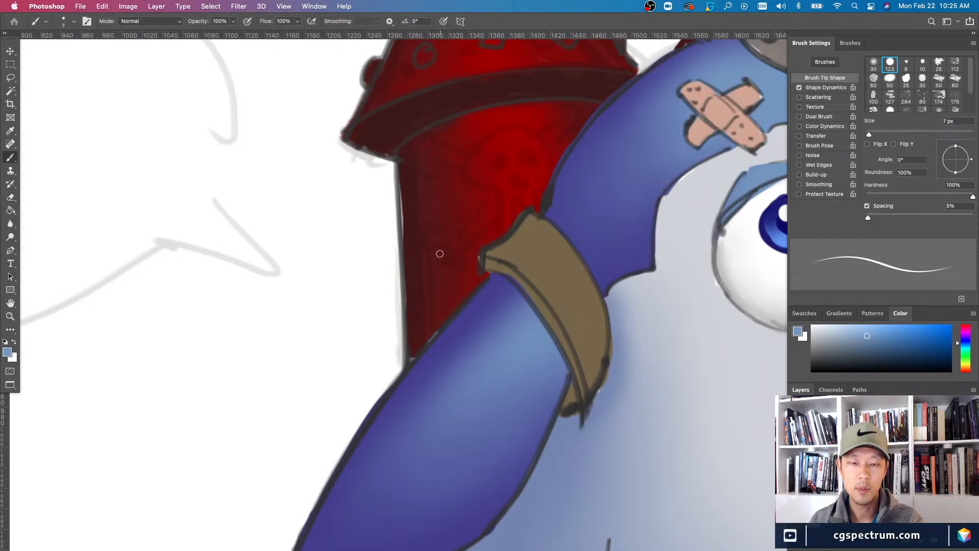
pyautogui.press('e')
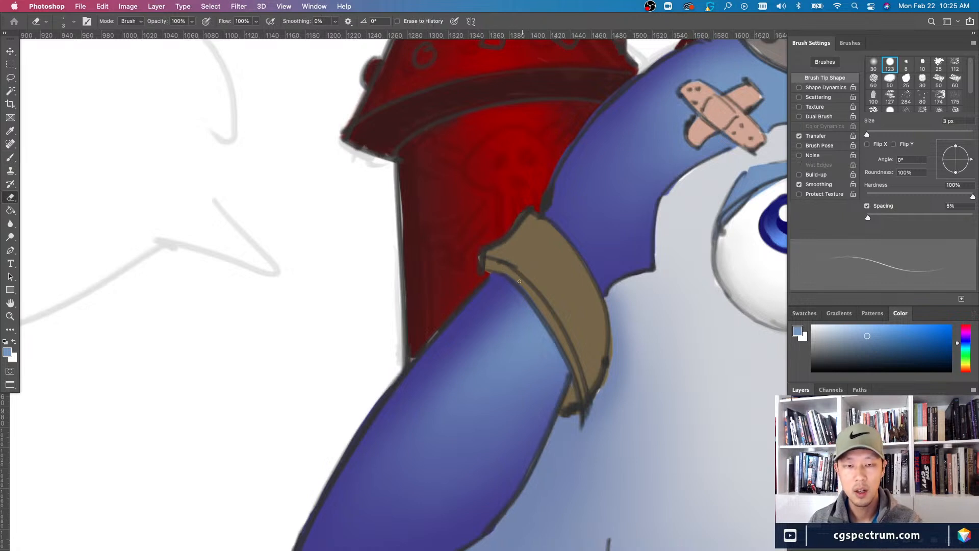
pyautogui.press('space')
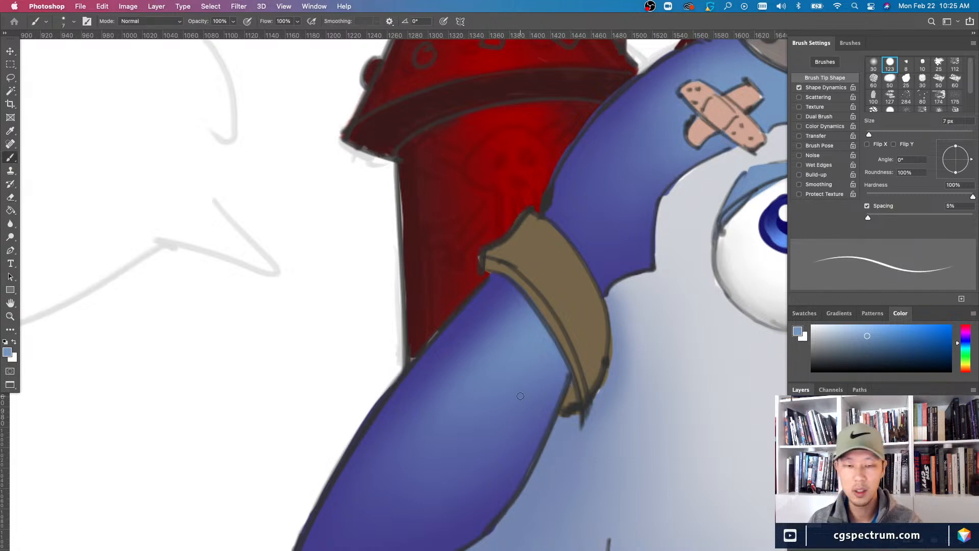
pyautogui.moveTo(517, 384); pyautogui.dragTo(520, 372)
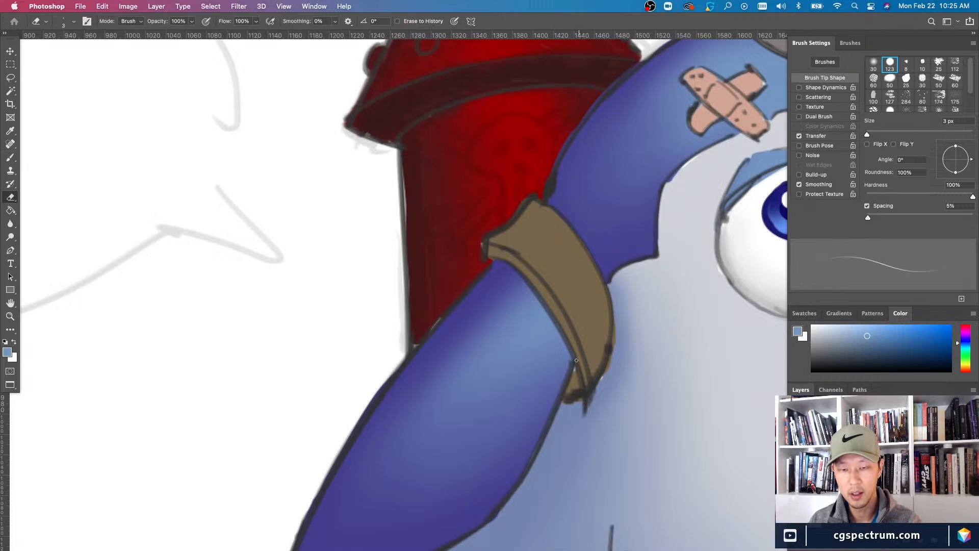
pyautogui.press('b')
# - Examine the penguin's colours and outlines both close up around the near armband and across the whole figure
pyautogui.scroll(-3, 529, 317)
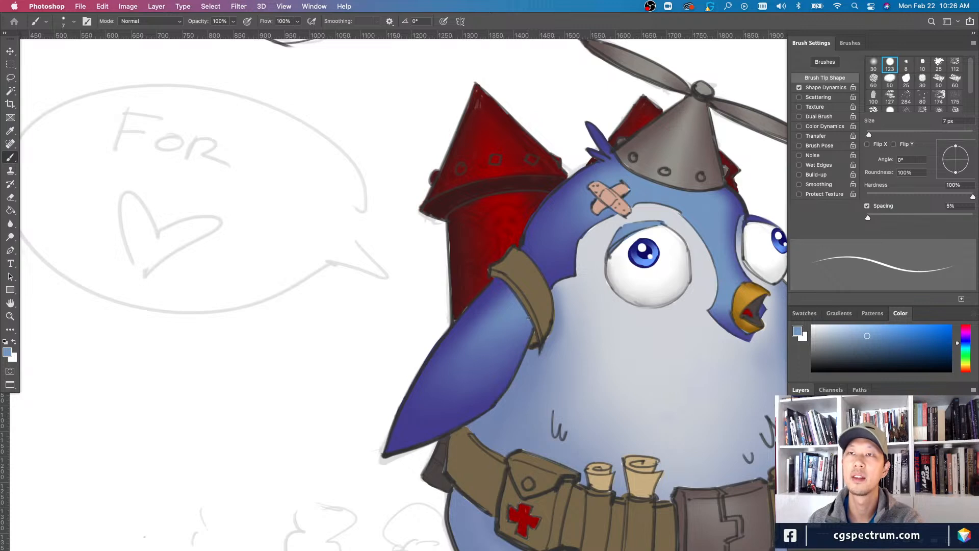
pyautogui.press('super+plus')
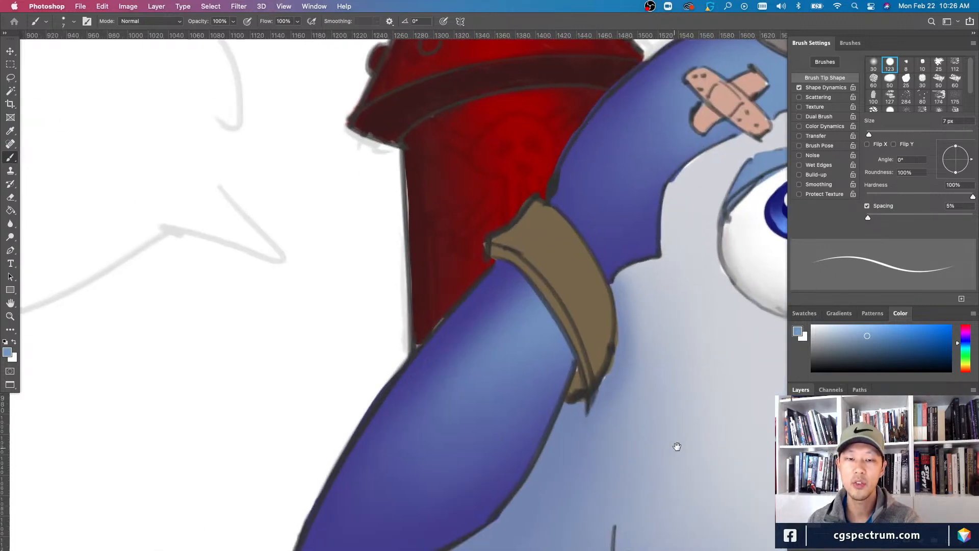
pyautogui.moveTo(672, 448); pyautogui.dragTo(724, 440)
pyautogui.press('super+minus')
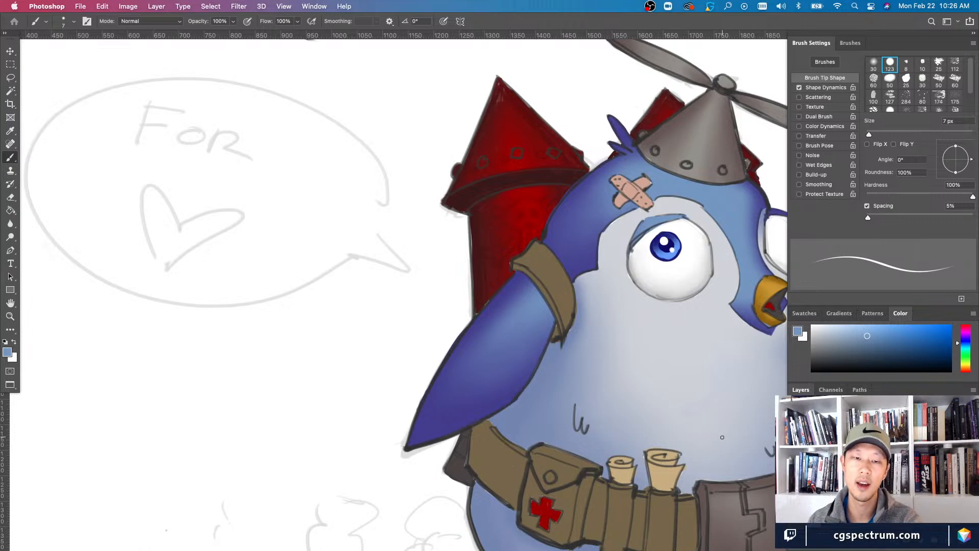
pyautogui.press('super+minus')
pyautogui.press('super+plus')
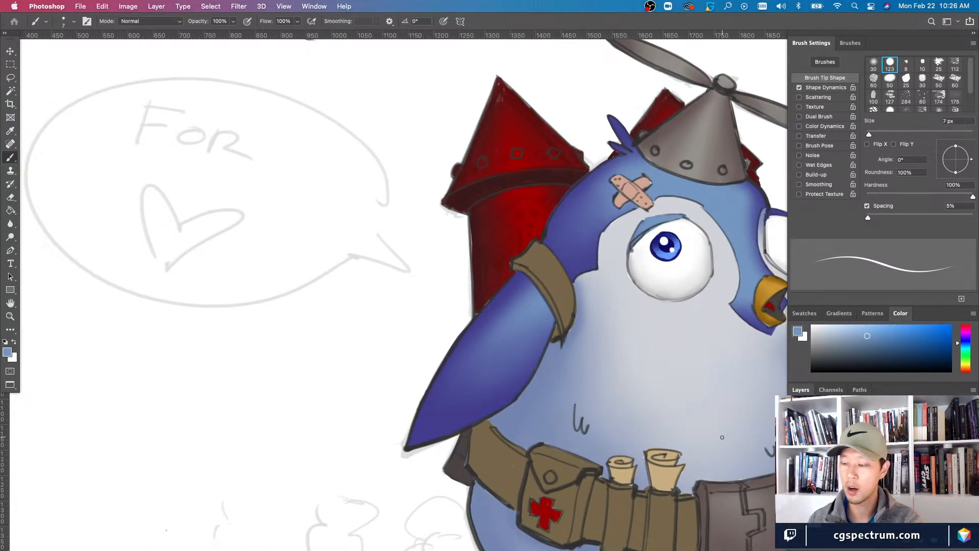
pyautogui.scroll(-5, 722, 437)
pyautogui.scroll(4, 710, 473)
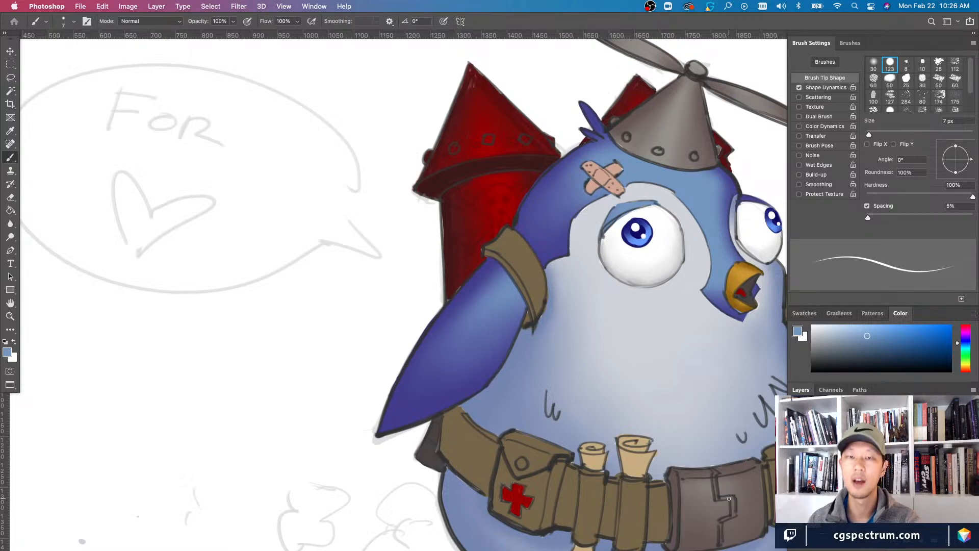
pyautogui.scroll(5, 729, 498)
pyautogui.scroll(-3, 495, 296)
pyautogui.scroll(2, 492, 292)
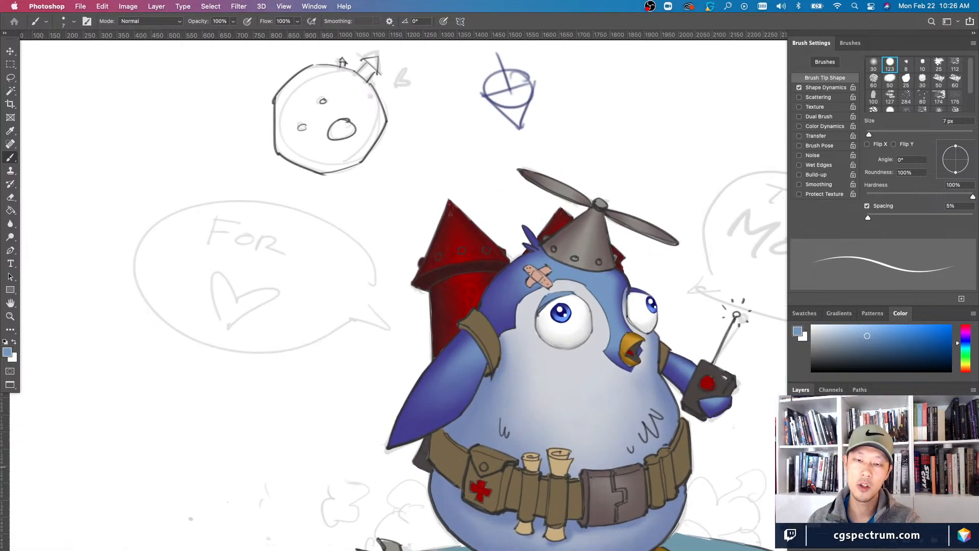
pyautogui.scroll(-2, 705, 515)
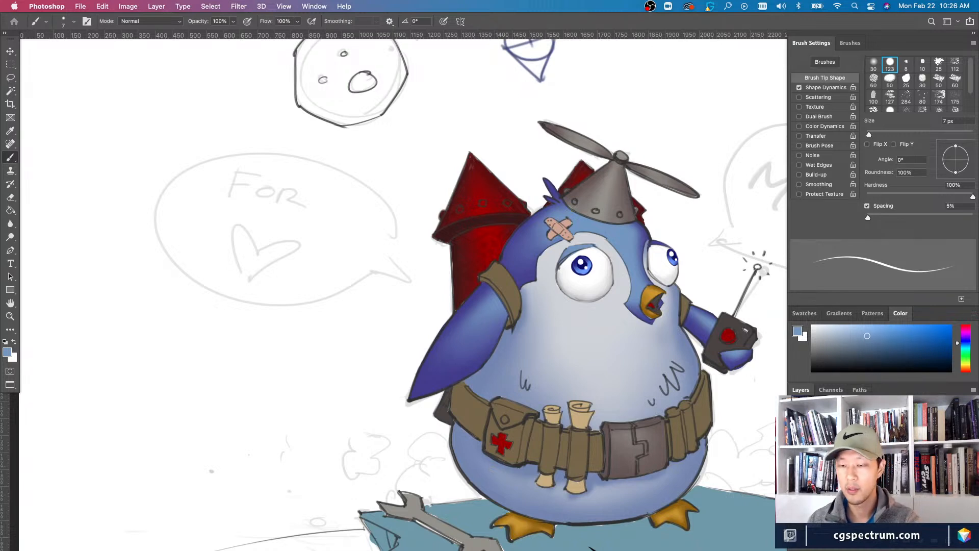
pyautogui.click(796, 469)
pyautogui.click(797, 469)
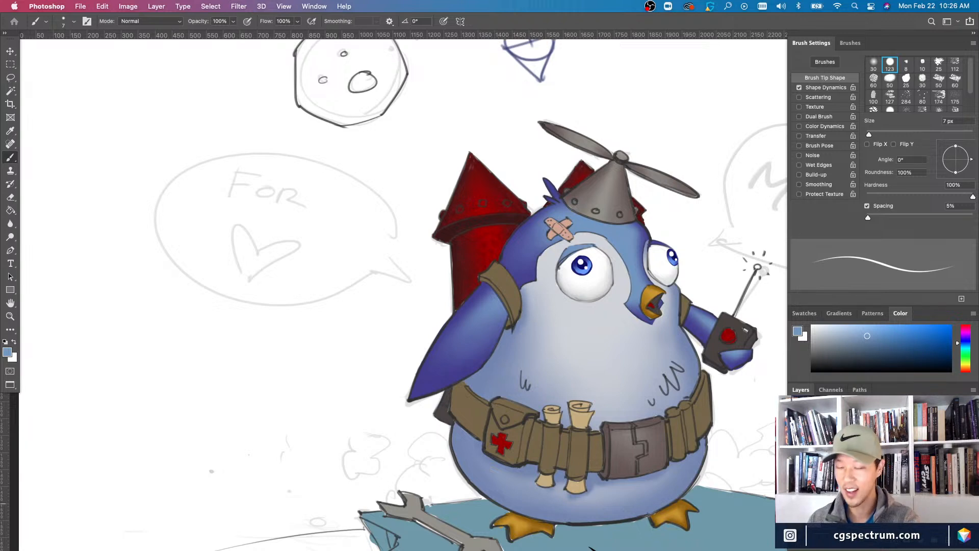
pyautogui.hscroll(3, 403, 291)
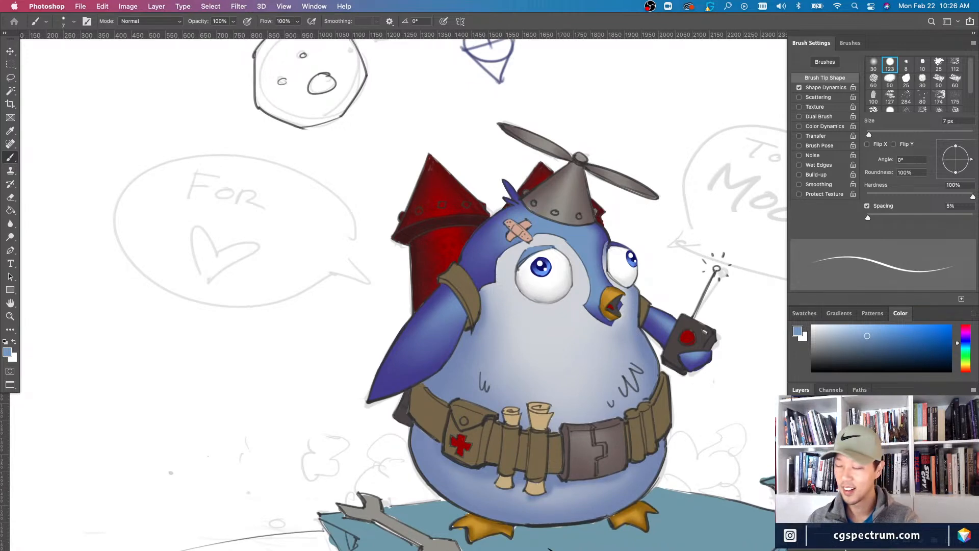
pyautogui.press('super+minus')
pyautogui.press('super+equal')
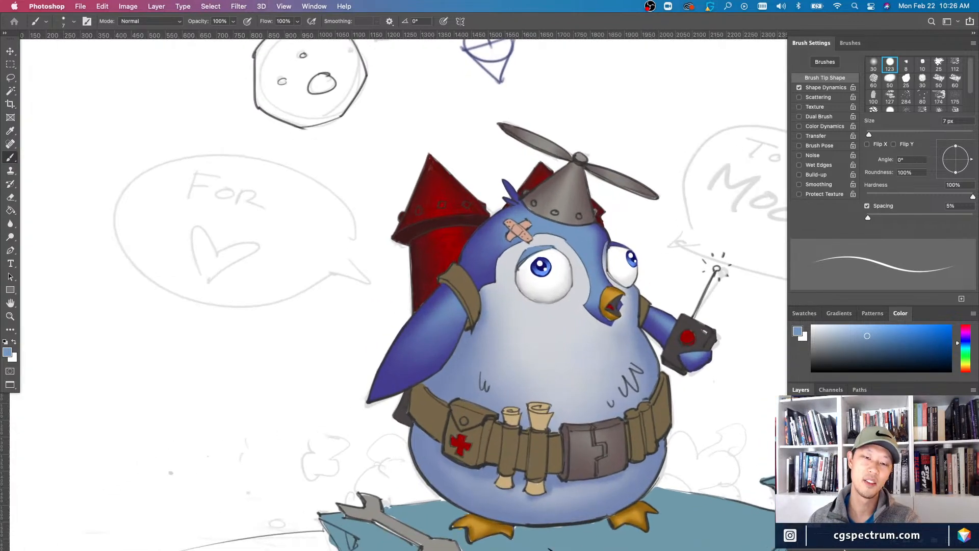
pyautogui.press('super+equal')
pyautogui.press('super+equal')
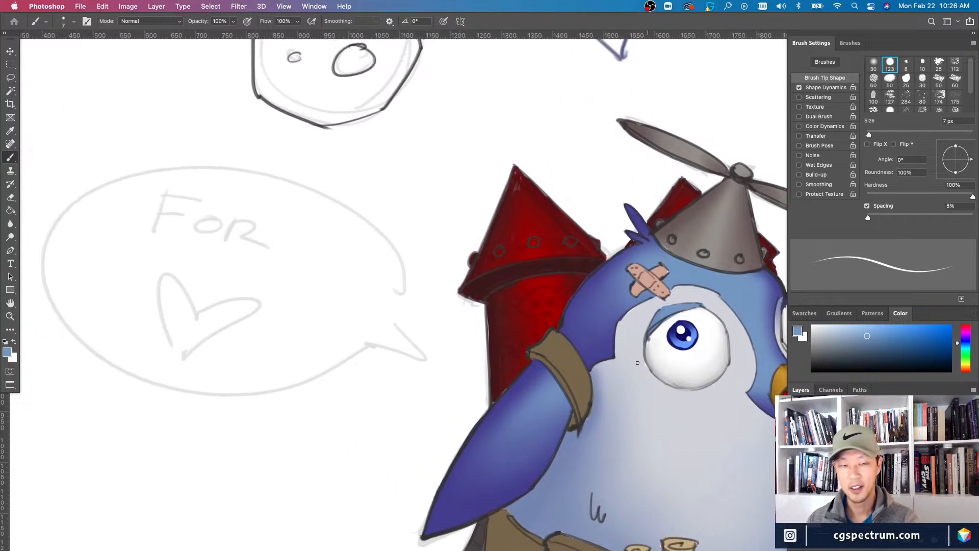
pyautogui.press('super+minus')
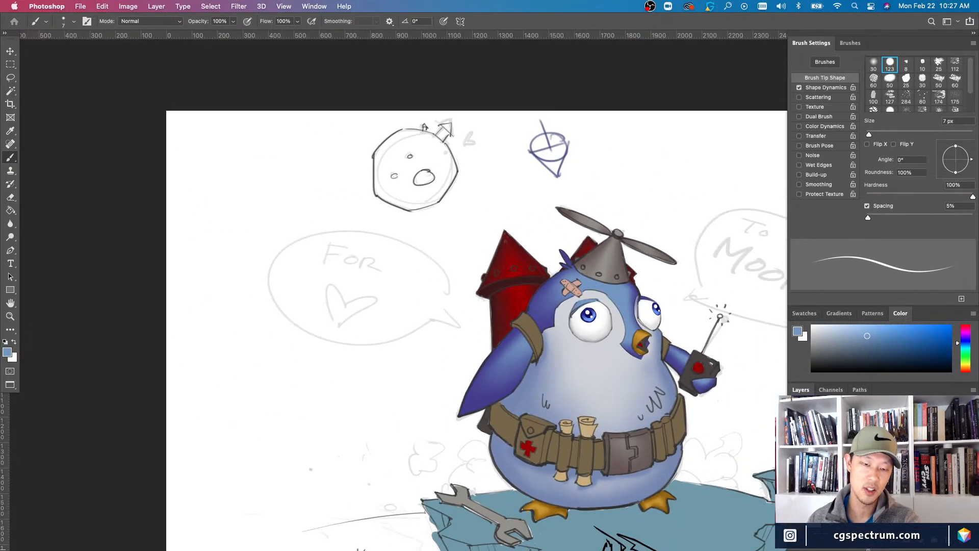
pyautogui.press('super+equal')
pyautogui.scroll(-3, 403, 290)
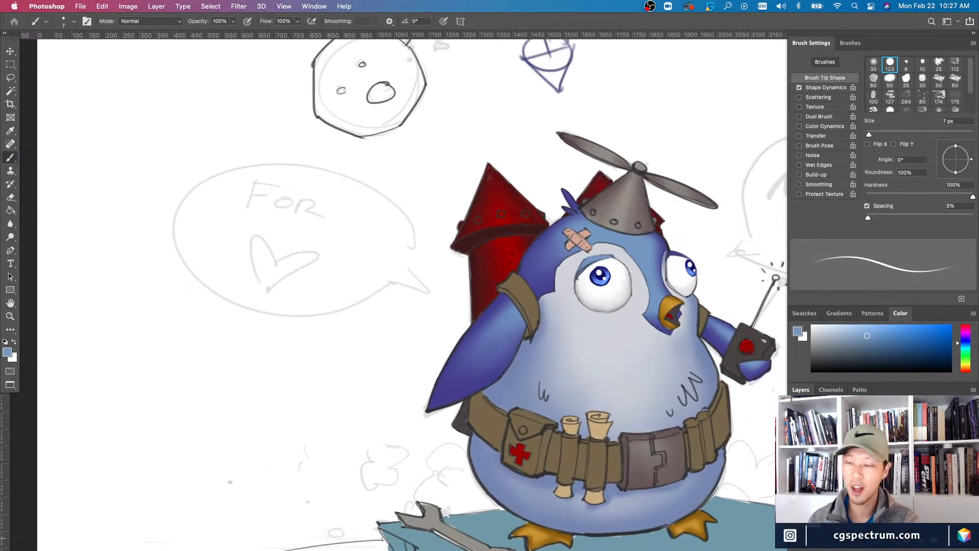
pyautogui.hscroll(5, 769, 512)
pyautogui.scroll(-3, 768, 513)
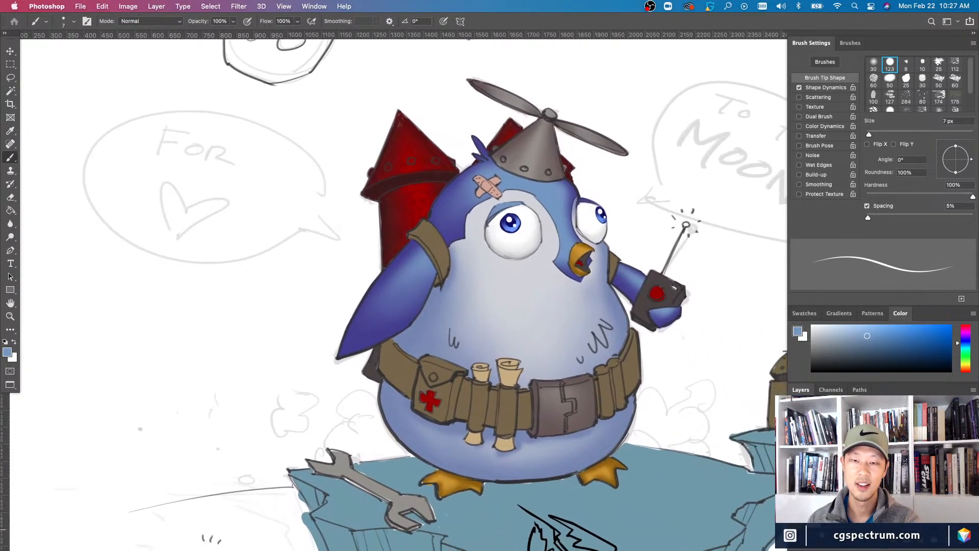
pyautogui.press('super+comma')
pyautogui.press('super+comma')
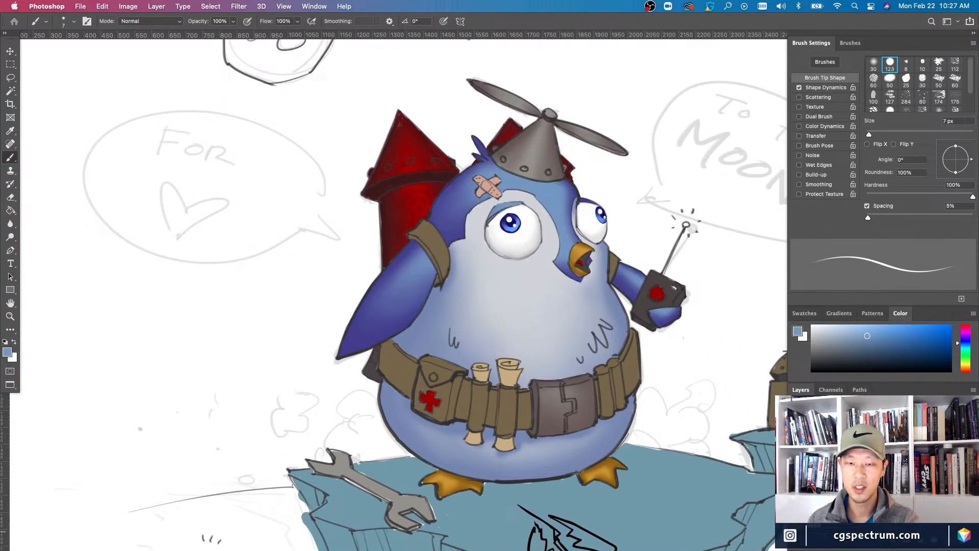
pyautogui.scroll(2, 403, 291)
pyautogui.hscroll(-2, 403, 291)
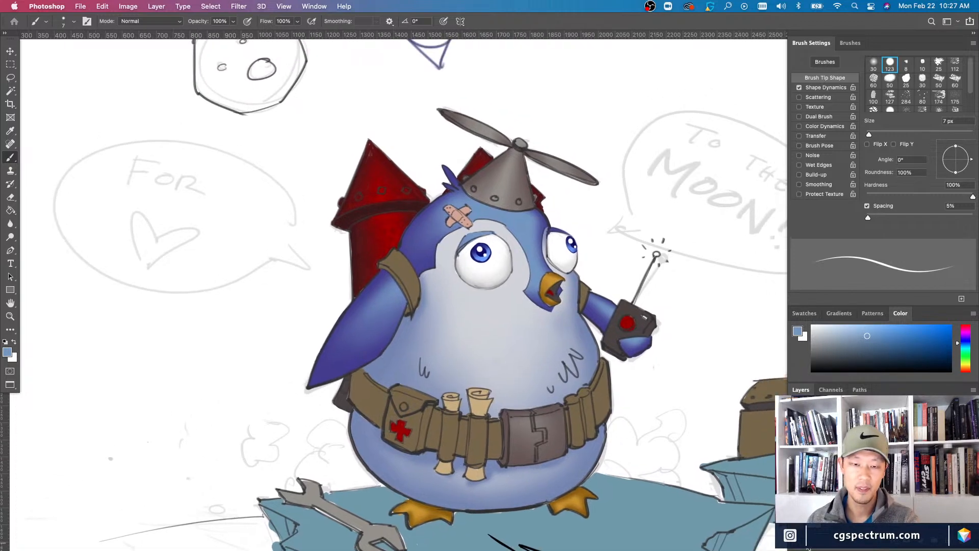
# - Pick the layer under the beak's lower edge directly on the canvas using the Move tool
pyautogui.press('super+equal')
pyautogui.press('super+equal')
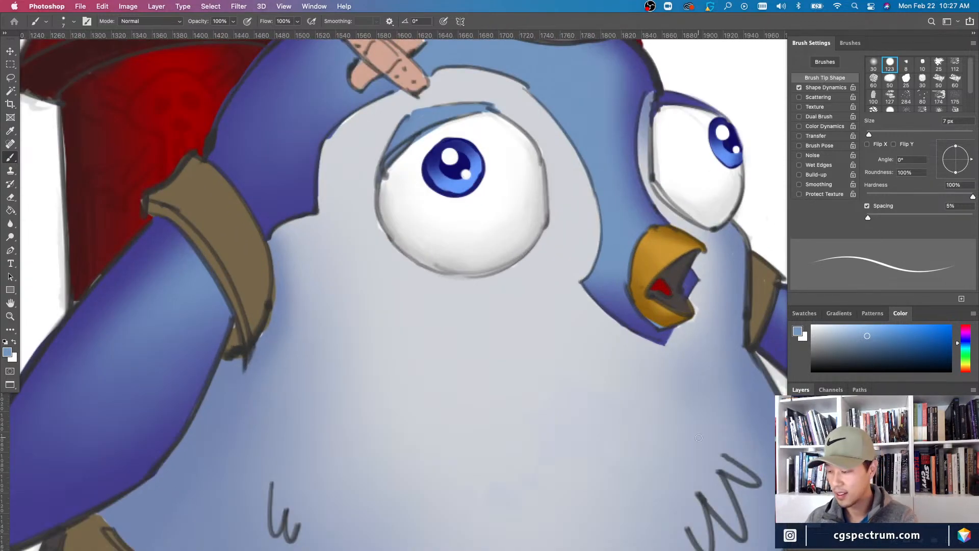
pyautogui.hscroll(2, 615, 325)
pyautogui.scroll(1, 614, 326)
pyautogui.press('v')
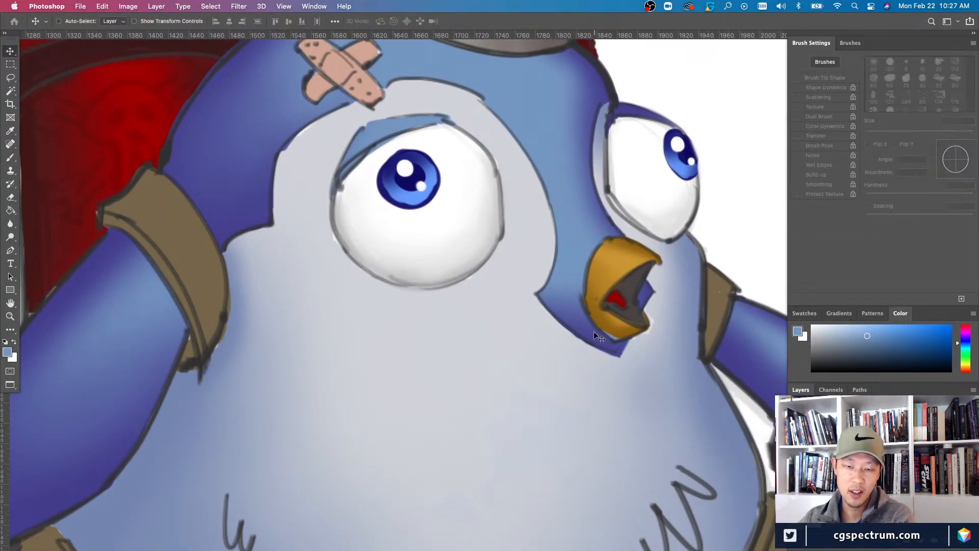
pyautogui.rightClick(620, 336)
pyautogui.click(632, 340)
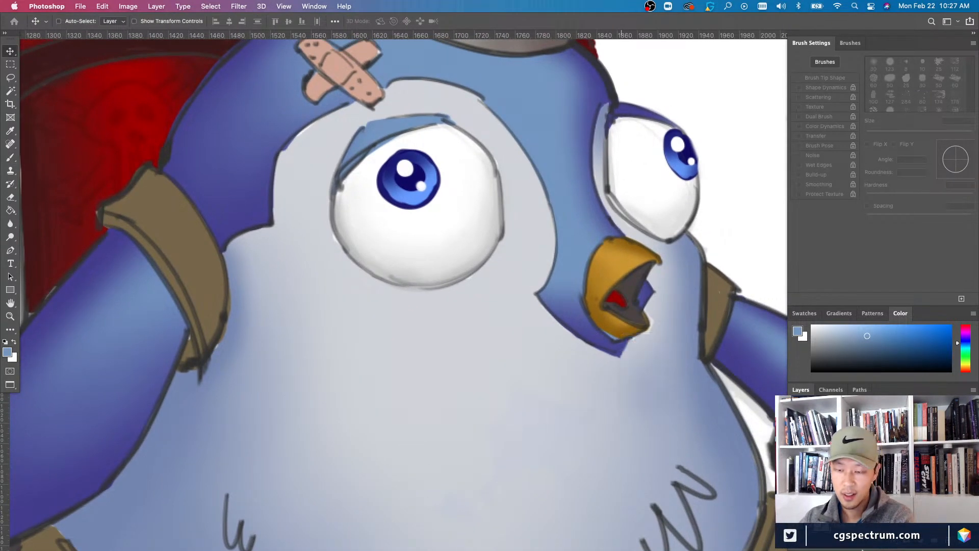
pyautogui.press('super+z')
pyautogui.press('super+shift+z')
# - Toggle the armband colour and beak shading layers off and on repeatedly to compare what each contributes to the penguin
pyautogui.click(796, 517)
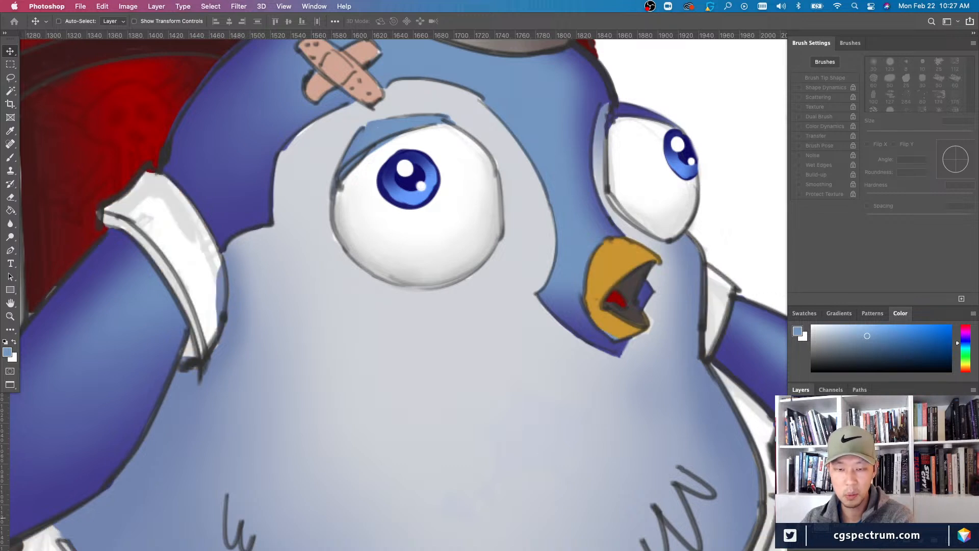
pyautogui.click(796, 525)
pyautogui.click(796, 525)
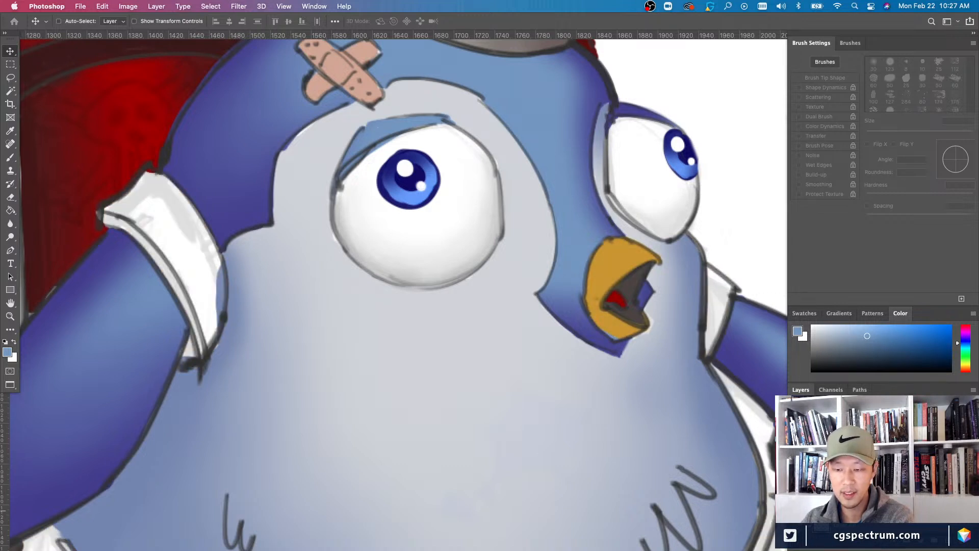
pyautogui.click(795, 517)
pyautogui.click(796, 516)
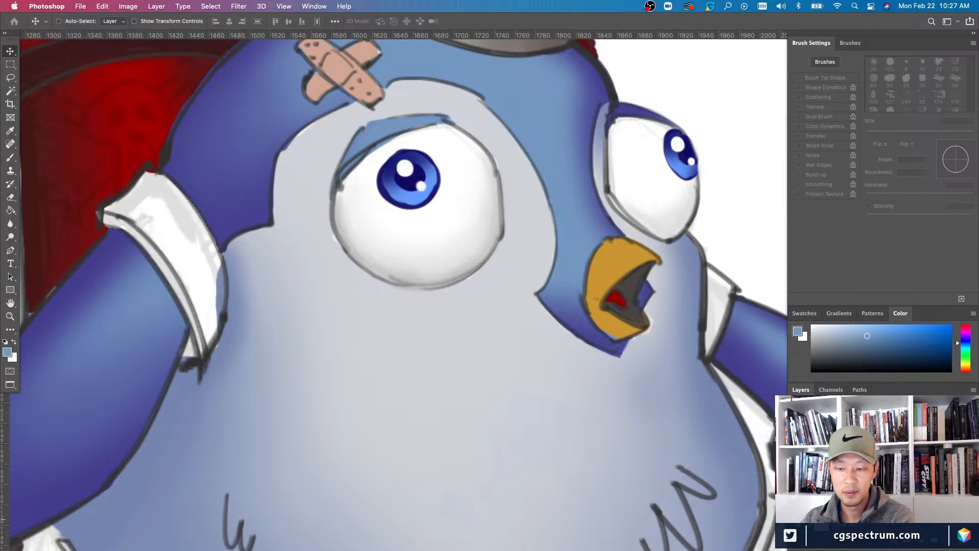
pyautogui.click(796, 525)
pyautogui.click(796, 525)
pyautogui.click(795, 525)
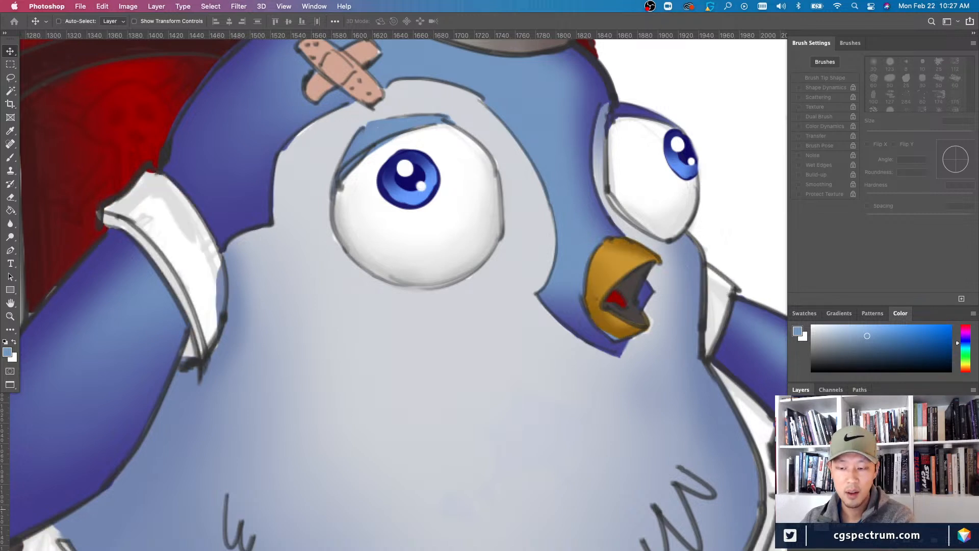
pyautogui.click(796, 517)
pyautogui.click(795, 517)
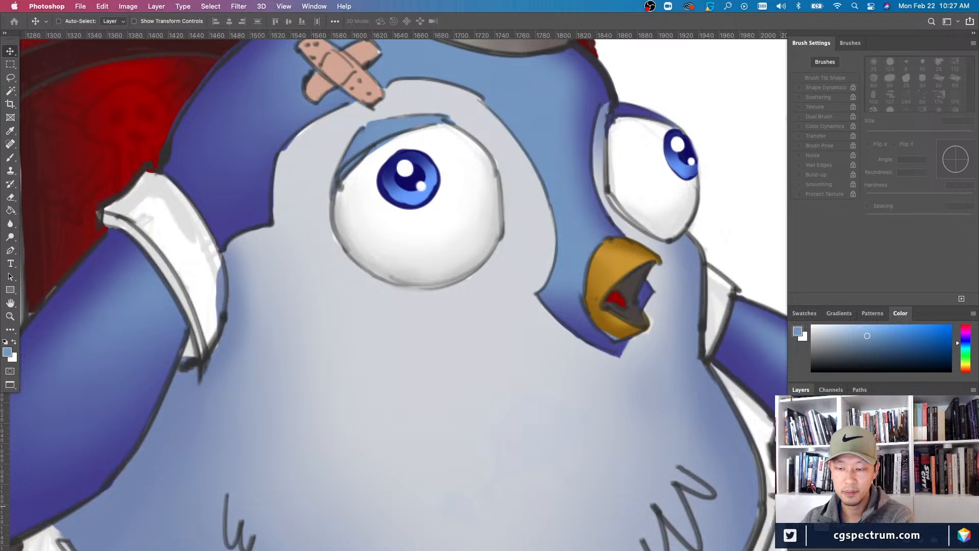
pyautogui.click(796, 517)
pyautogui.click(796, 526)
pyautogui.click(796, 525)
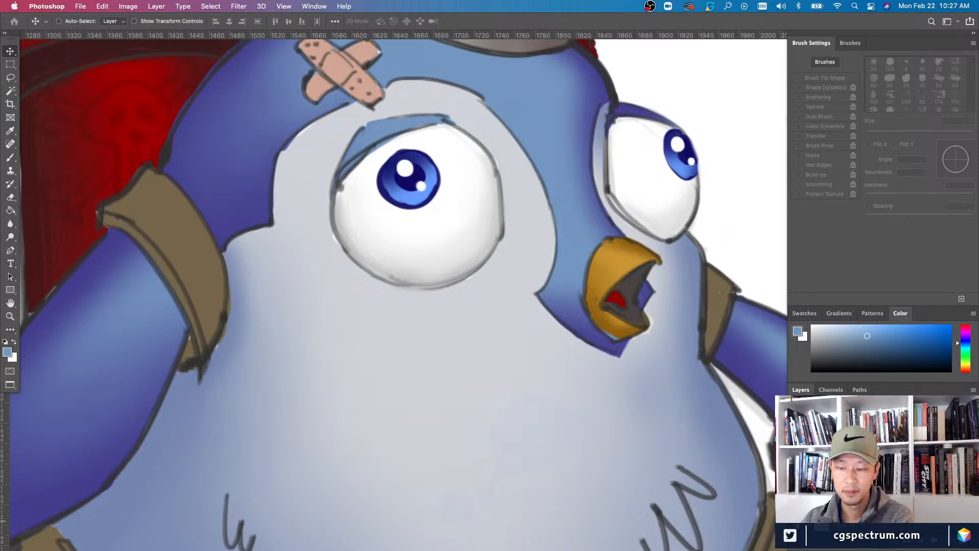
pyautogui.click(796, 526)
pyautogui.click(796, 517)
pyautogui.click(796, 517)
pyautogui.click(796, 525)
pyautogui.click(795, 525)
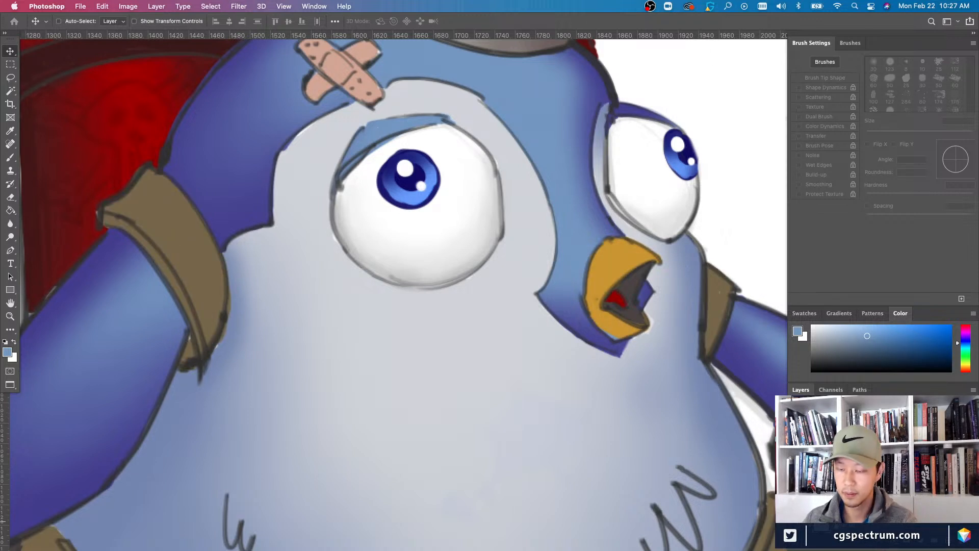
pyautogui.click(796, 526)
# - Hide the beak's shading layer and sample the beak's base orange for a 6 px brush
pyautogui.press('b')
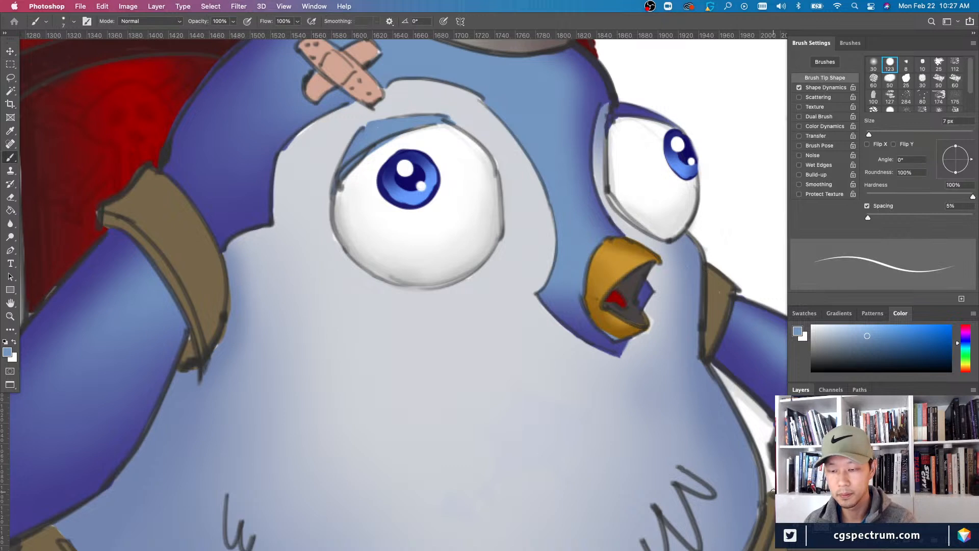
pyautogui.click(796, 517)
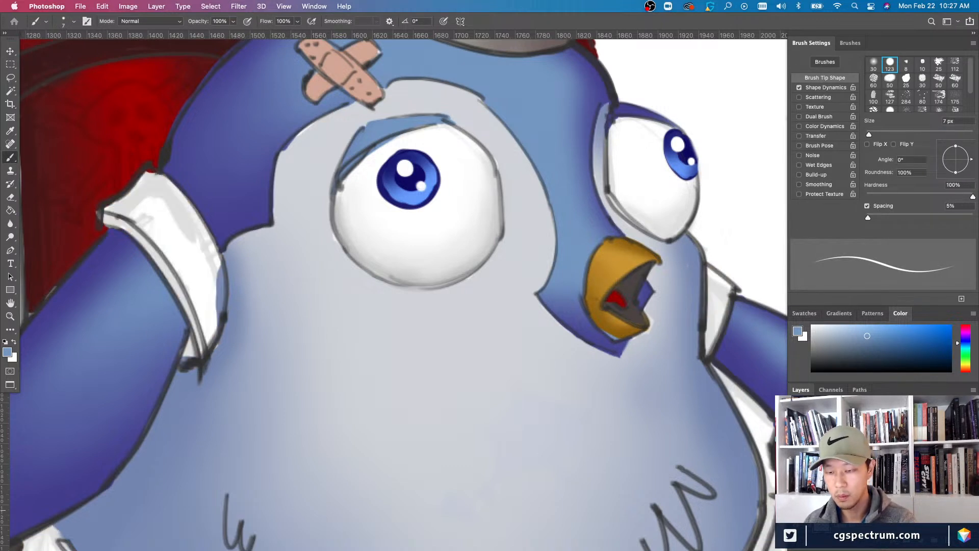
pyautogui.click(796, 517)
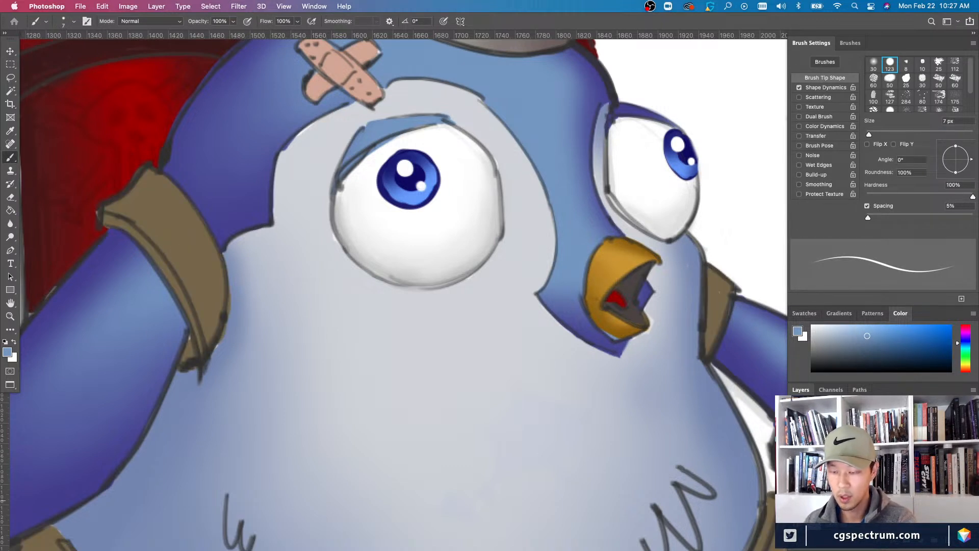
pyautogui.click(797, 496)
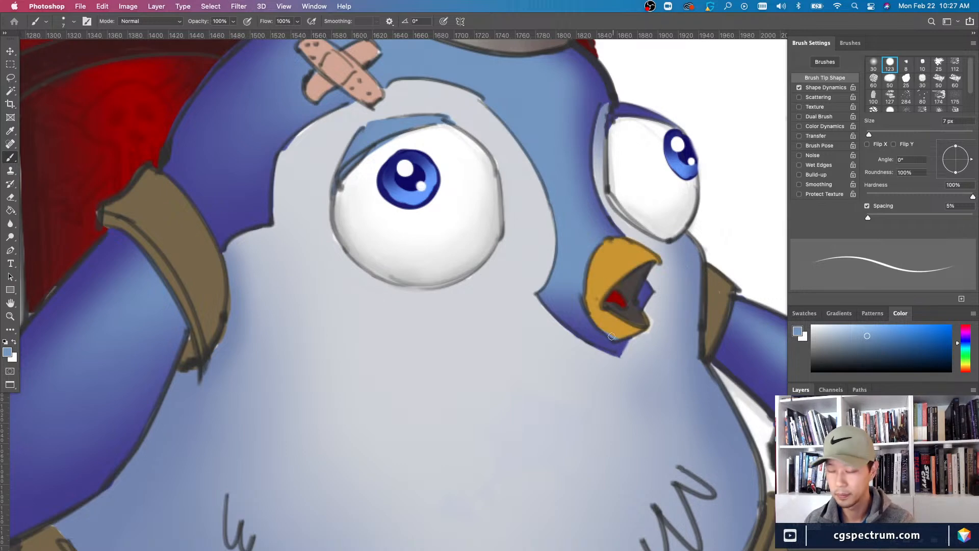
pyautogui.keyDown('alt'); pyautogui.click(613, 320); pyautogui.keyUp('alt')
pyautogui.press('[')
pyautogui.press('super+plus')
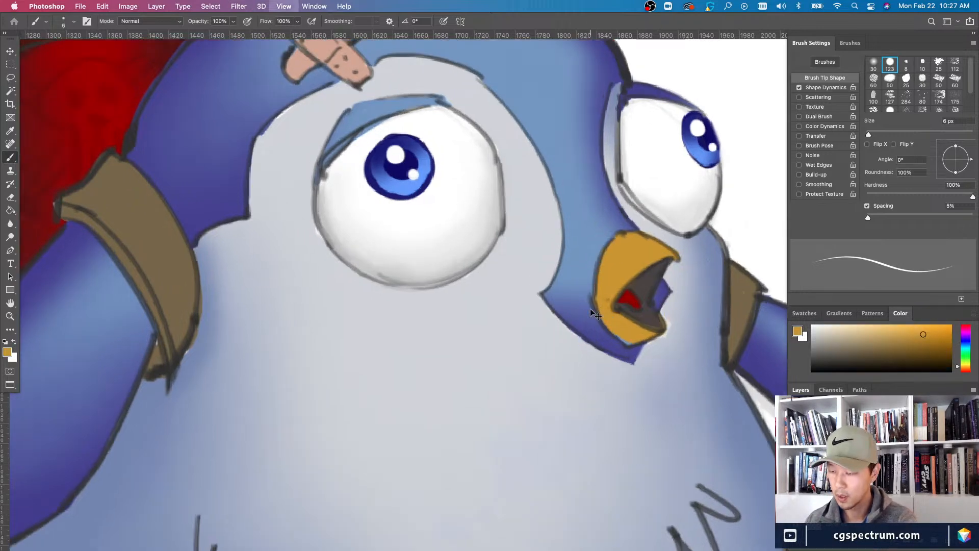
# - Pick Layer 41 on the canvas, check its contents, and clean the blue along the beak's lower edge with a 2 px eraser
pyautogui.press('v')
pyautogui.rightClick(603, 220)
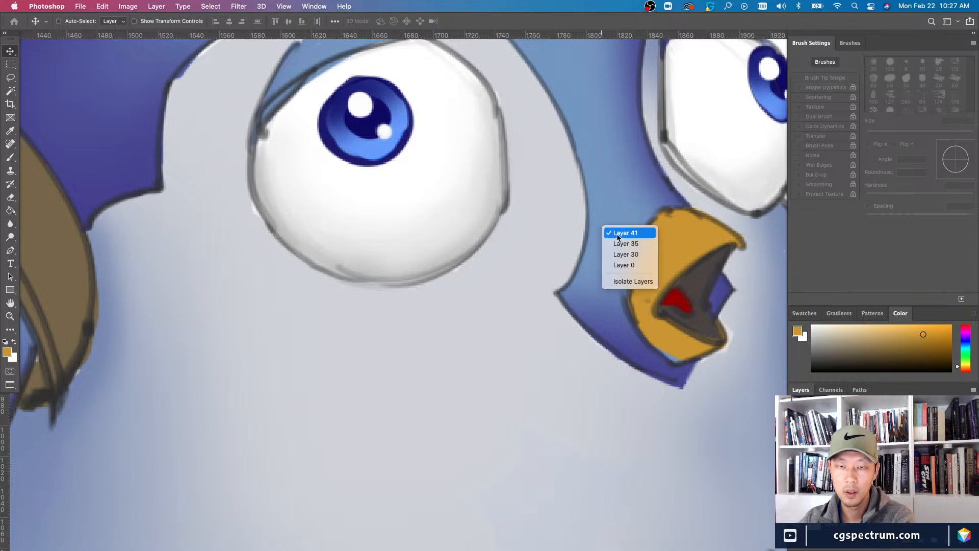
pyautogui.click(619, 234)
pyautogui.click(796, 454)
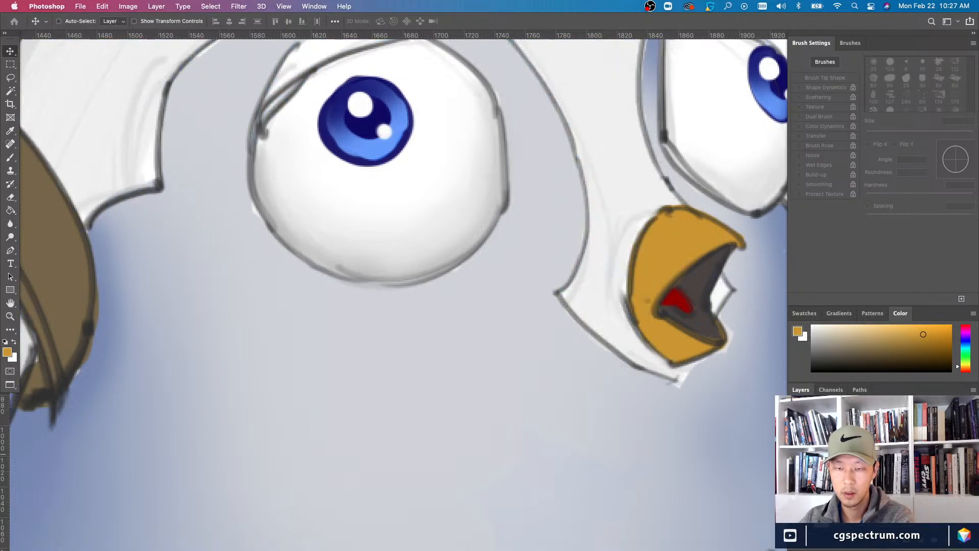
pyautogui.click(796, 455)
pyautogui.press('e')
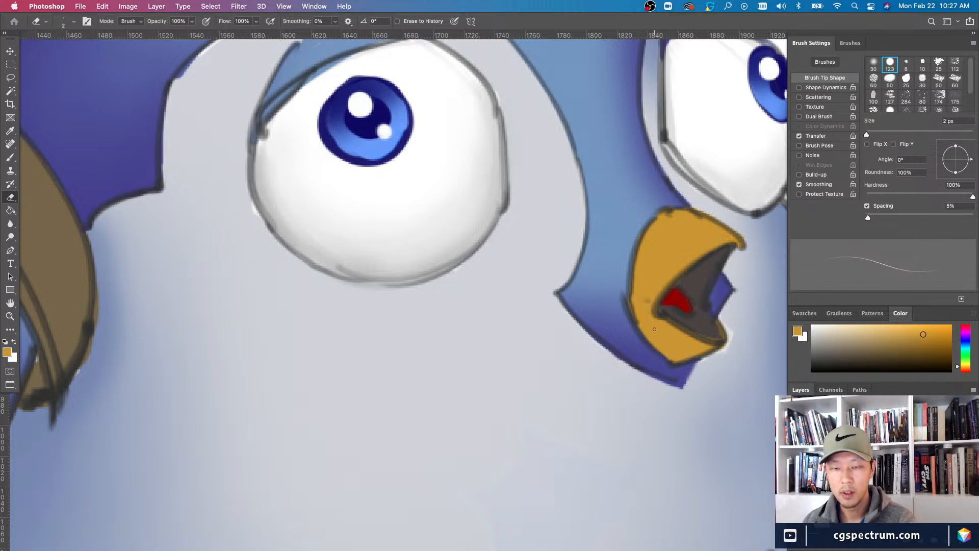
pyautogui.moveTo(617, 301); pyautogui.dragTo(592, 362)
pyautogui.scroll(-3, 562, 299)
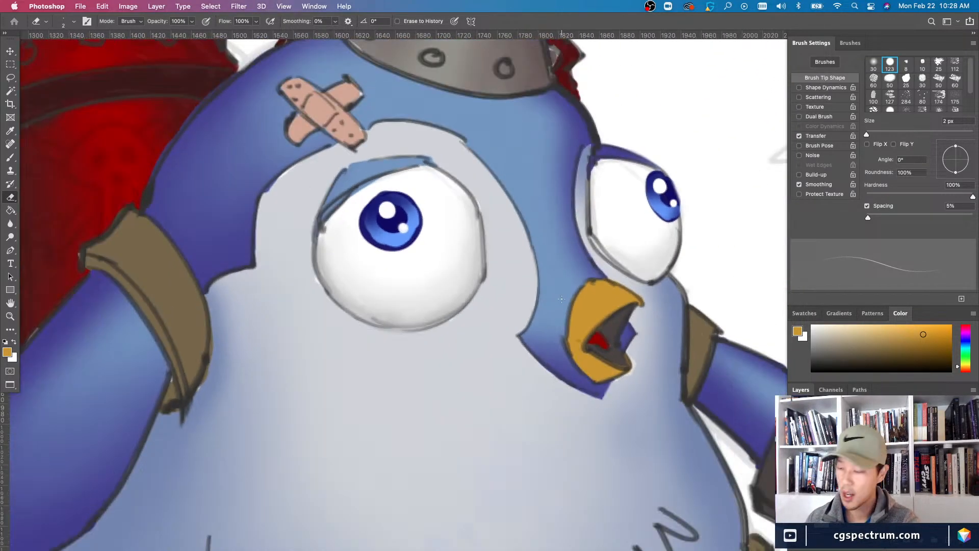
# - Pick the beak's colour layer on the canvas and clean up stray marks on the beak with the eraser at 3 and 4 px
pyautogui.press('b')
pyautogui.scroll(2, 561, 299)
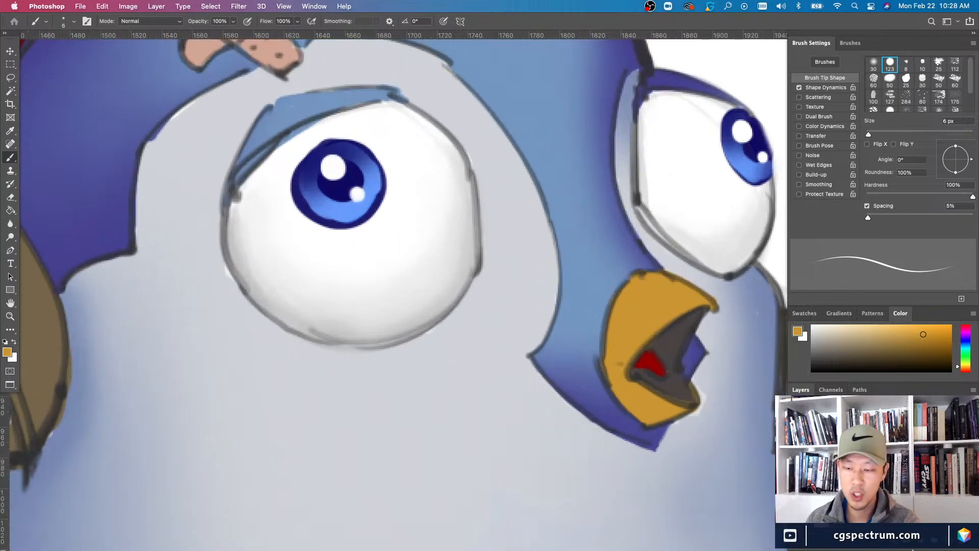
pyautogui.press('v')
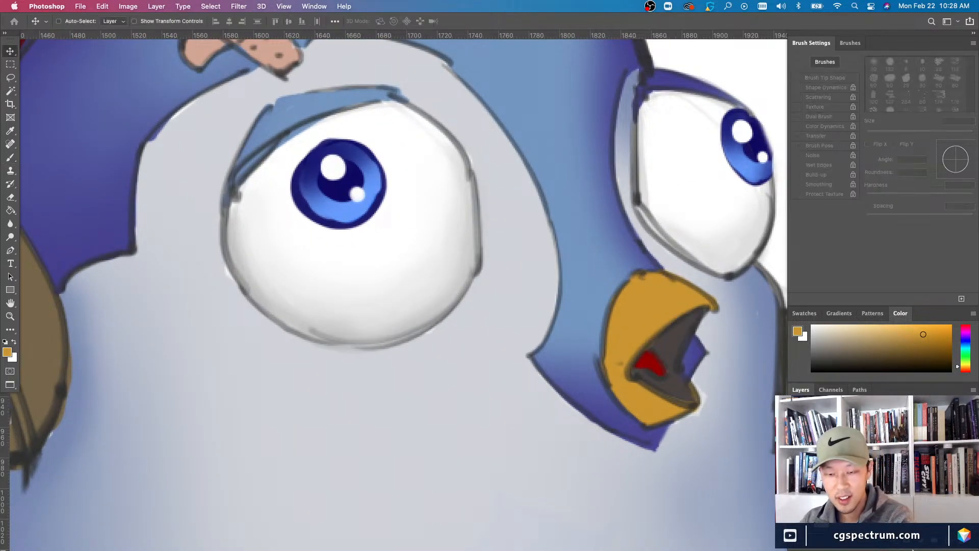
pyautogui.rightClick(621, 363)
pyautogui.click(637, 370)
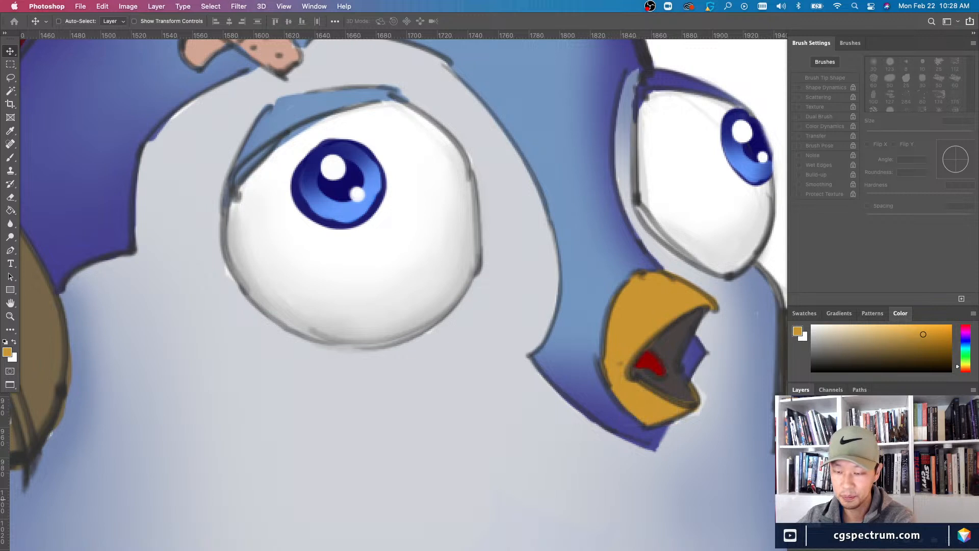
pyautogui.press('super+comma')
pyautogui.press('super+comma')
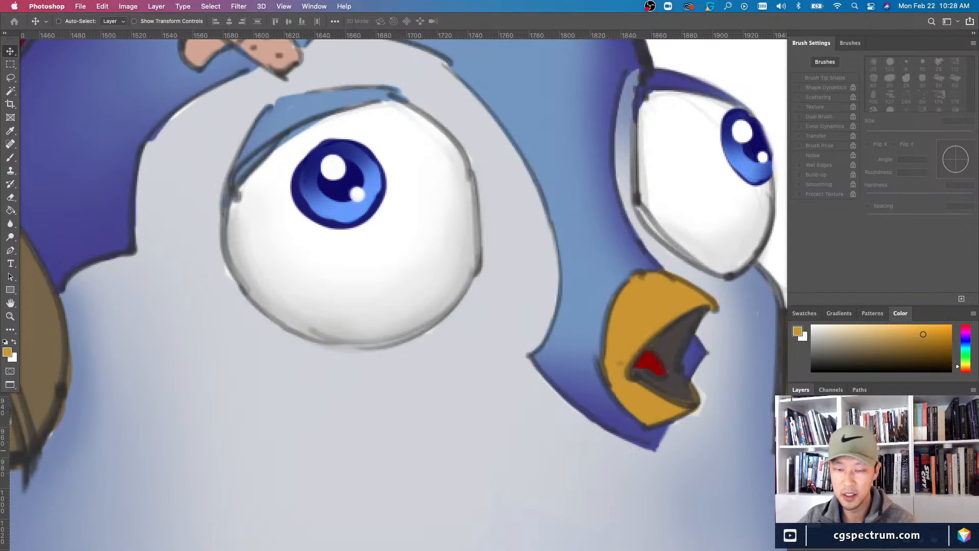
pyautogui.press('e')
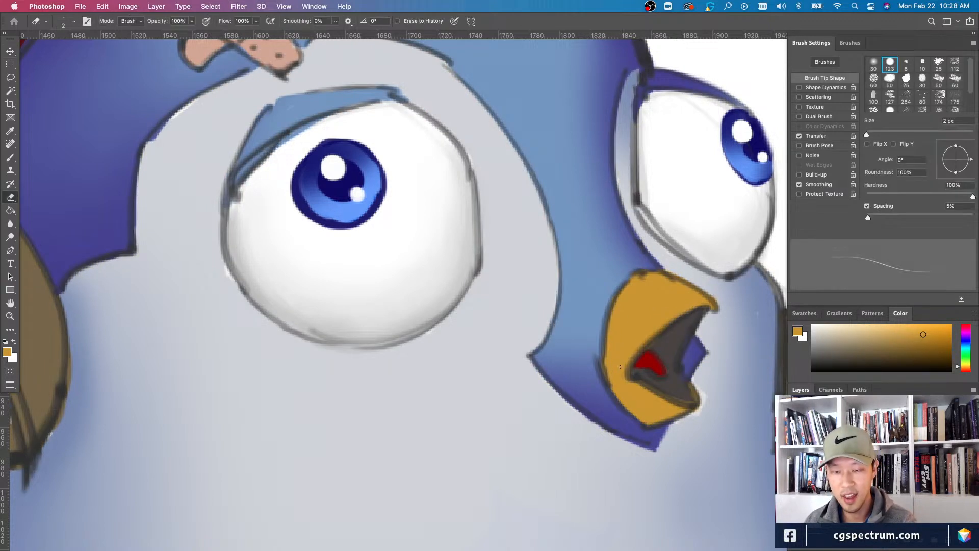
pyautogui.press(']')
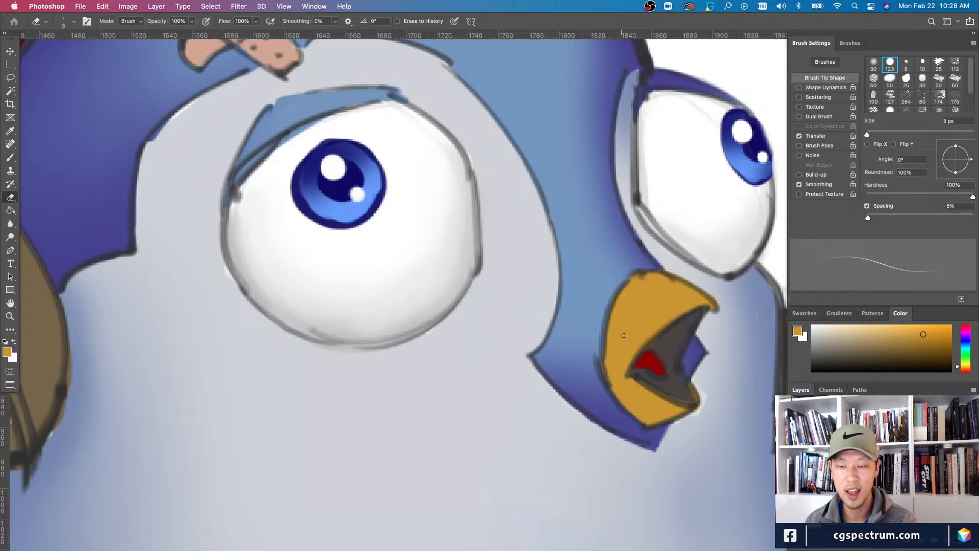
pyautogui.press(']')
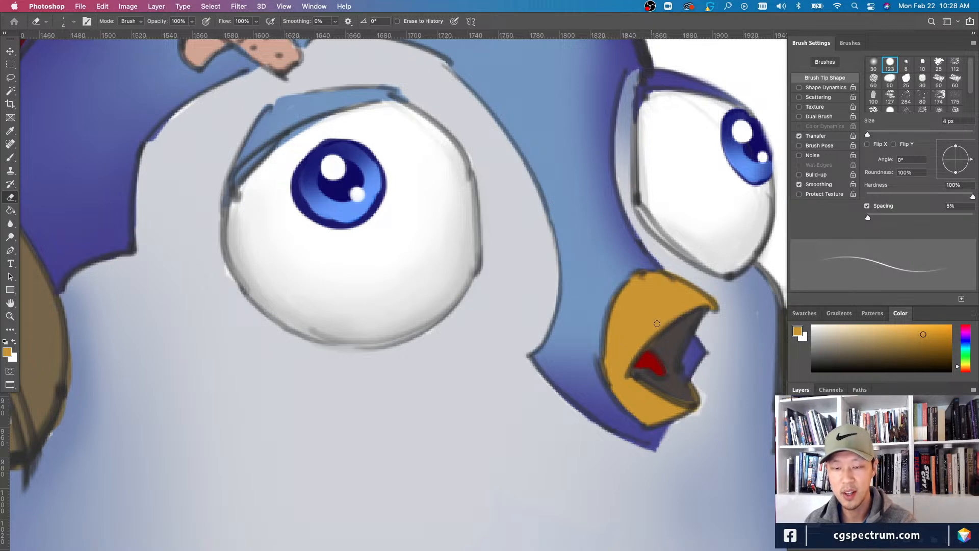
pyautogui.press('super+minus')
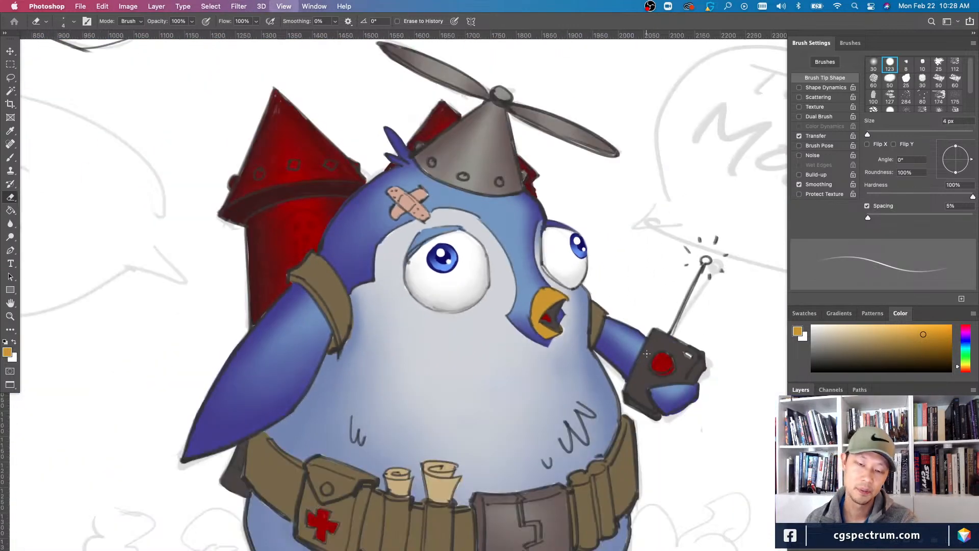
pyautogui.press('super+equal')
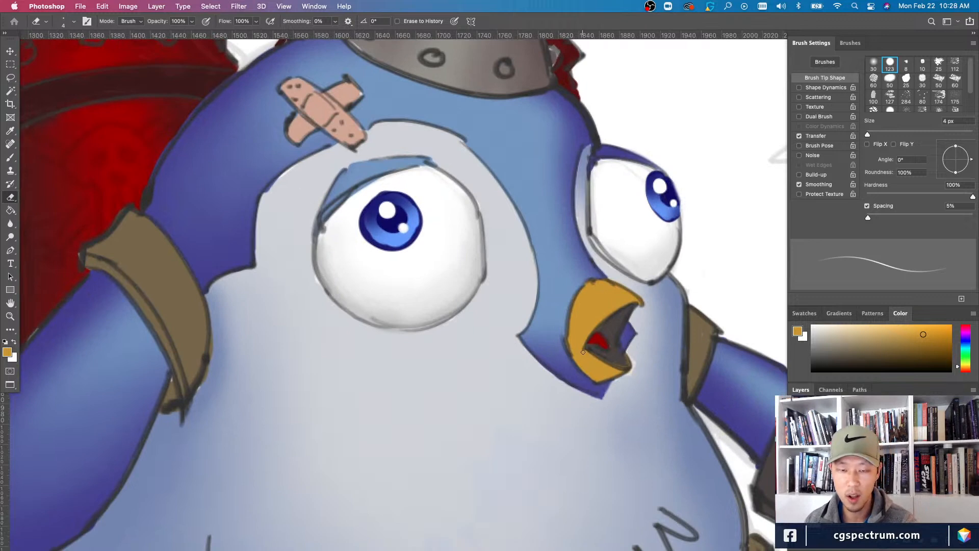
# - Touch up the beak's upper edge with base orange using a 6 px brush, checking the fill by toggling its layer
pyautogui.press('b')
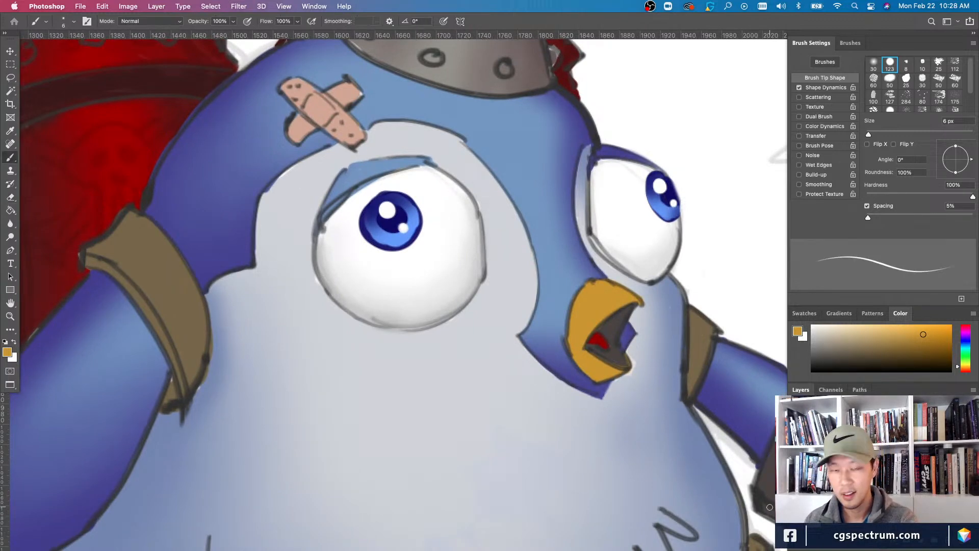
pyautogui.press('super+minus')
pyautogui.press('super+minus')
pyautogui.press('super+equal')
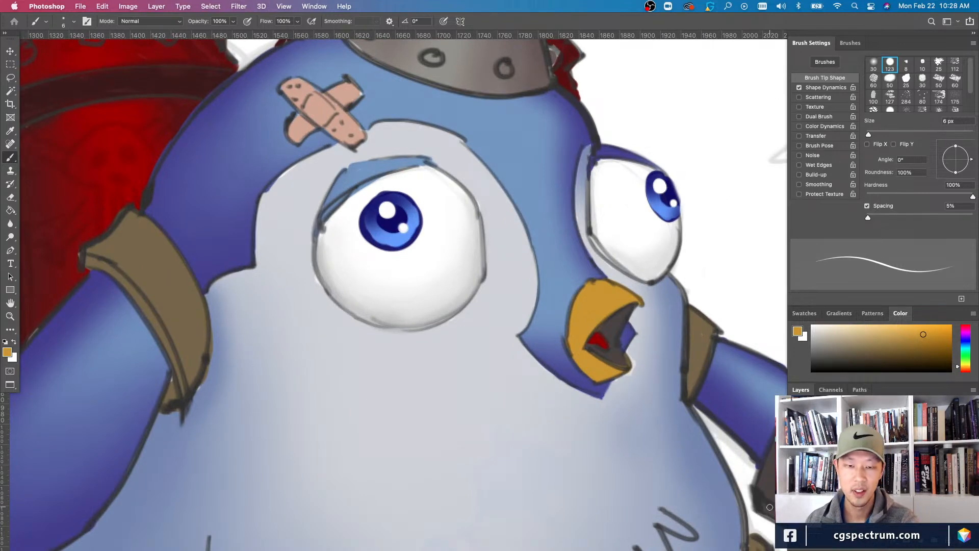
pyautogui.press('super+equal')
pyautogui.moveTo(568, 387); pyautogui.dragTo(551, 398)
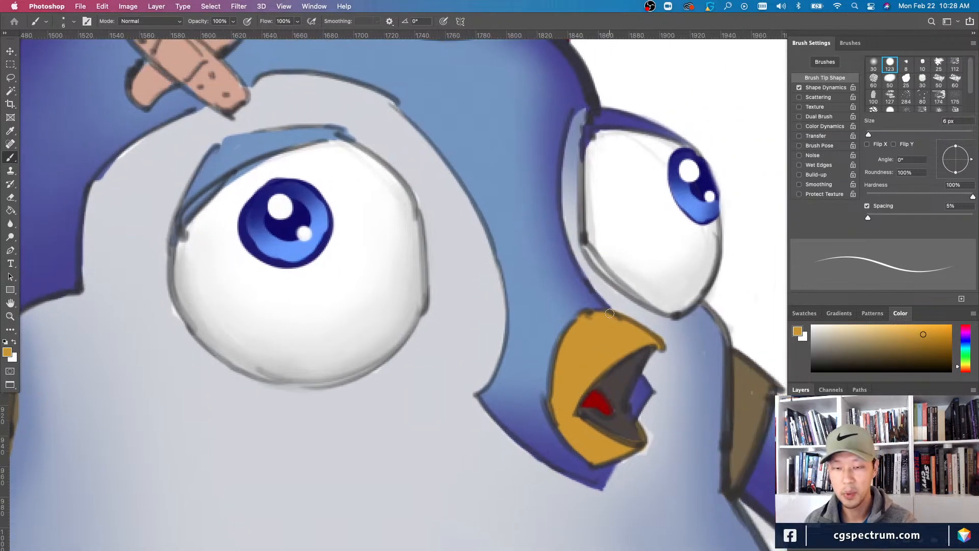
pyautogui.press('super+comma')
pyautogui.press('super+comma')
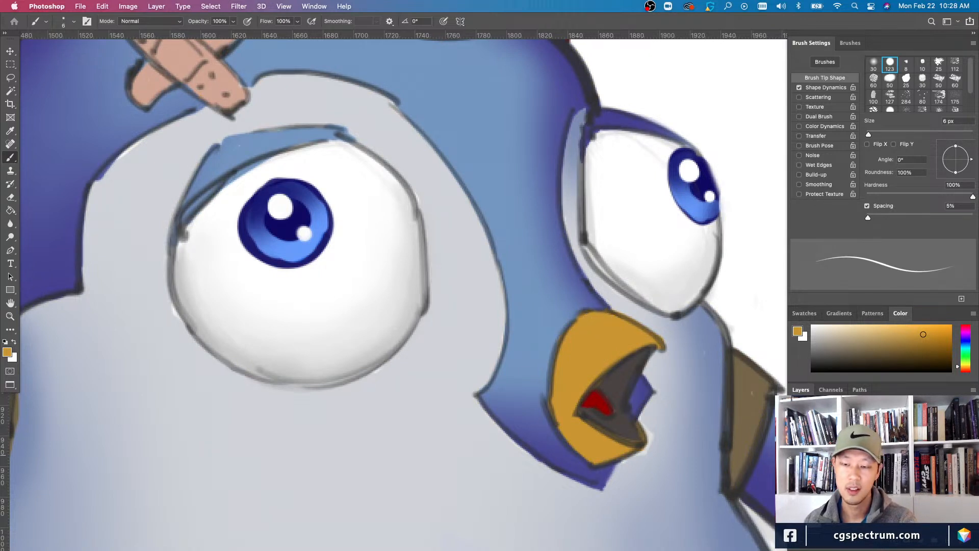
pyautogui.press('super+comma')
pyautogui.press('super+comma')
# - Refine the orange along the beak's outer edge with a 5 px brush, checking the result against the whole penguin
pyautogui.press('super+minus')
pyautogui.press('super+minus')
pyautogui.press('super+minus')
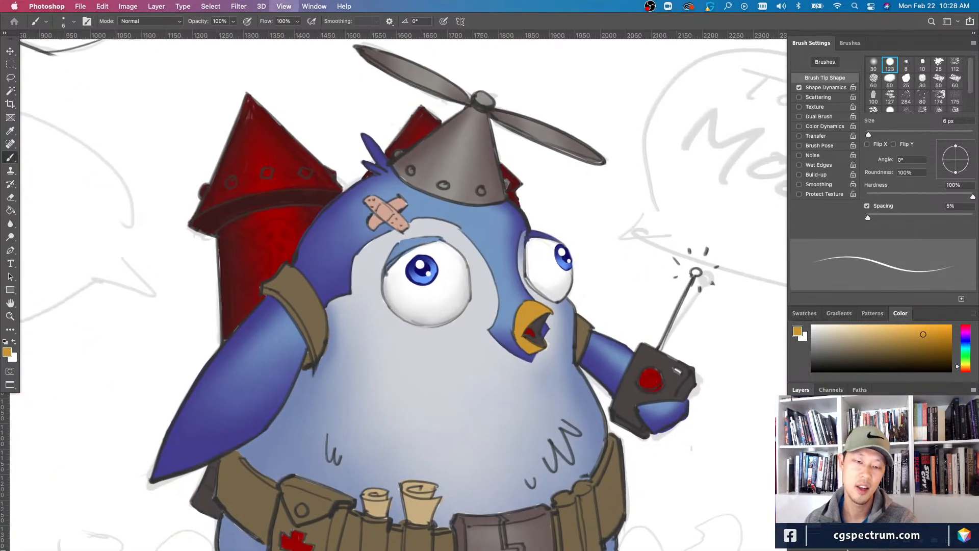
pyautogui.press('super+plus')
pyautogui.press('super+plus')
pyautogui.press('super+plus')
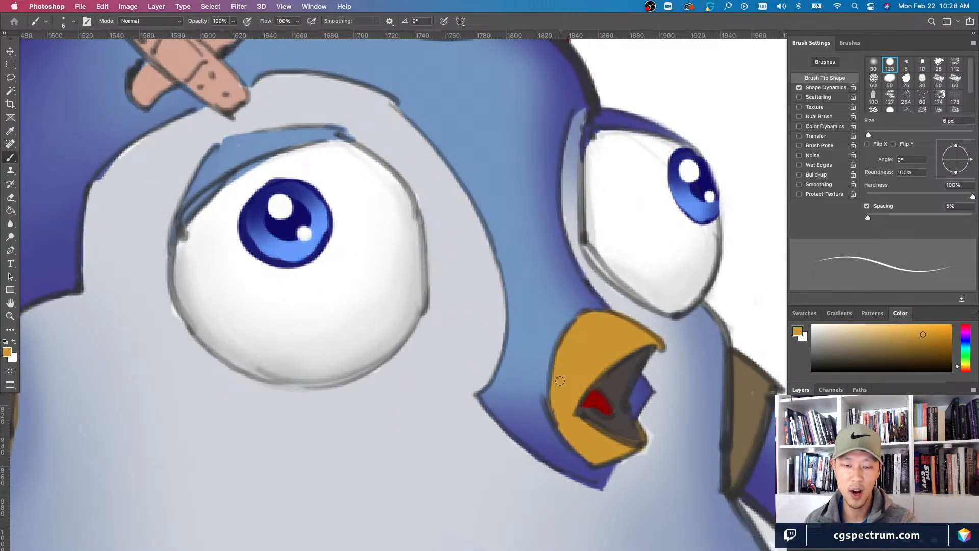
pyautogui.press('[')
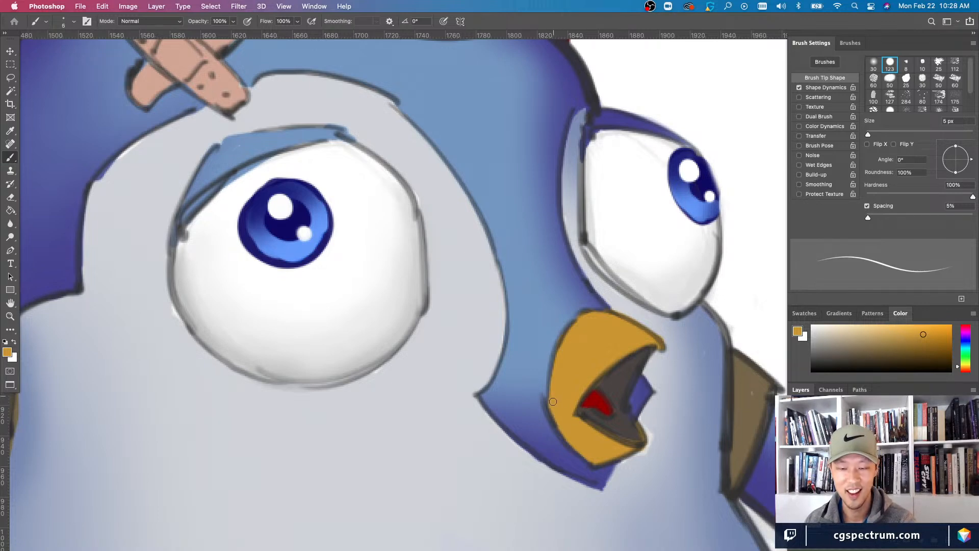
pyautogui.press('super+minus')
pyautogui.press('super+minus')
pyautogui.press('super+minus')
pyautogui.press('super+minus')
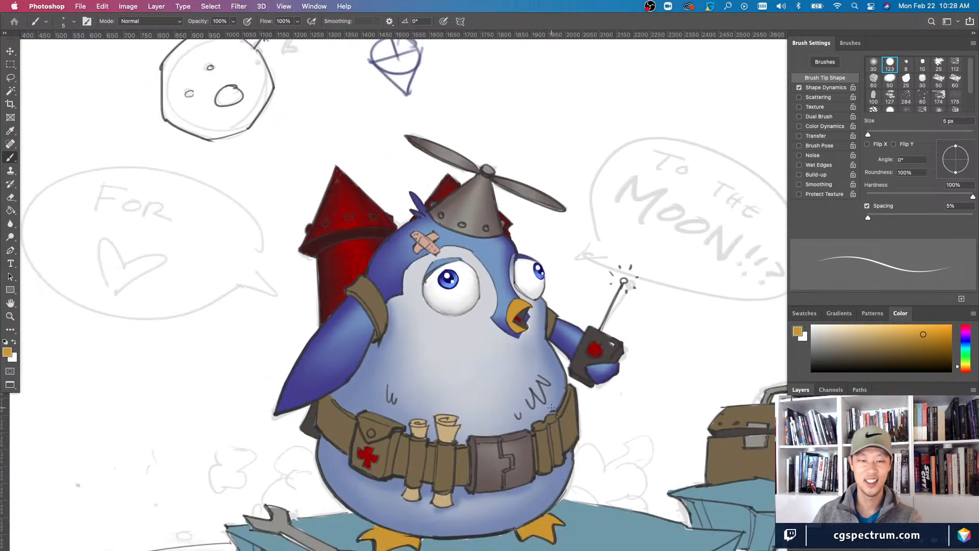
pyautogui.press('super+plus')
pyautogui.press('super+plus')
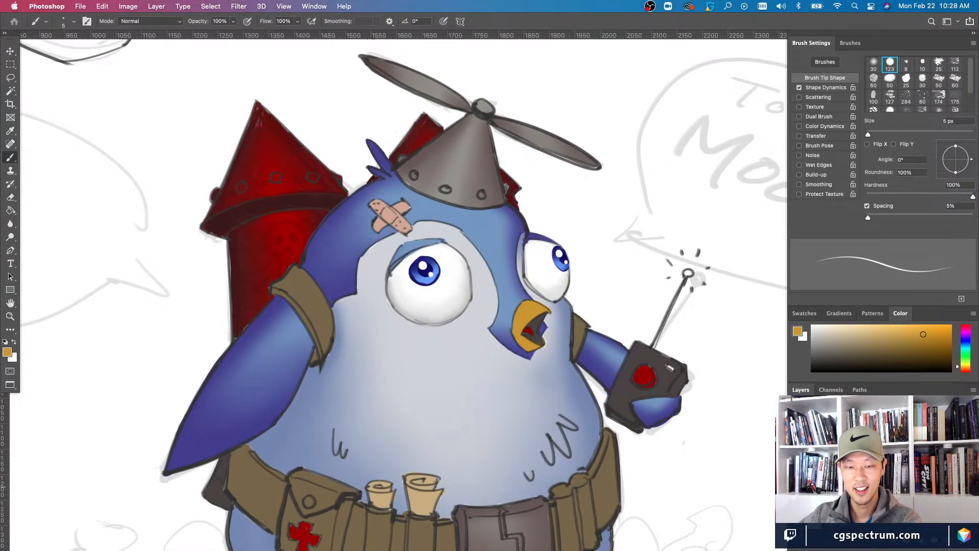
# - Pick the beak's orange fill on Layer 46, hide it, and select the line layer through the beak on the canvas
pyautogui.press('v')
pyautogui.rightClick(526, 319)
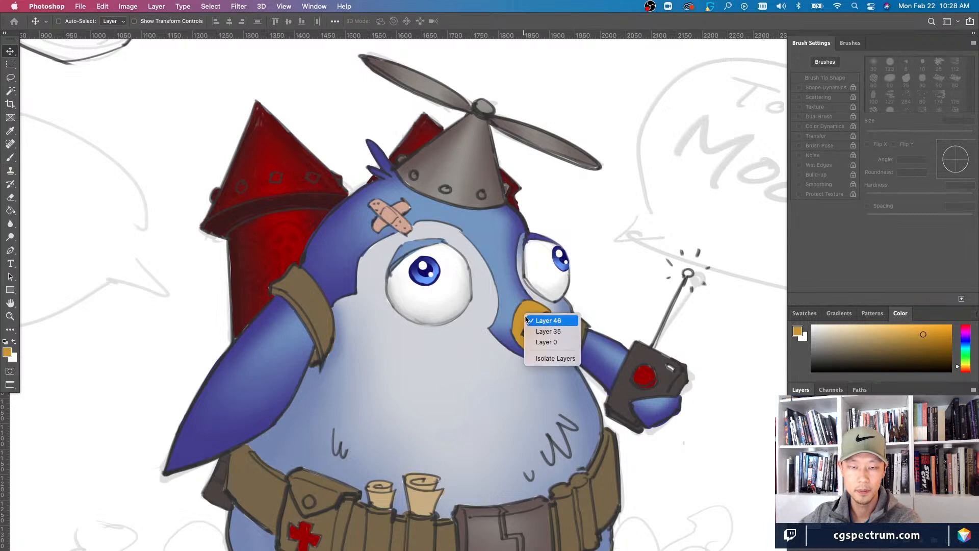
pyautogui.click(527, 321)
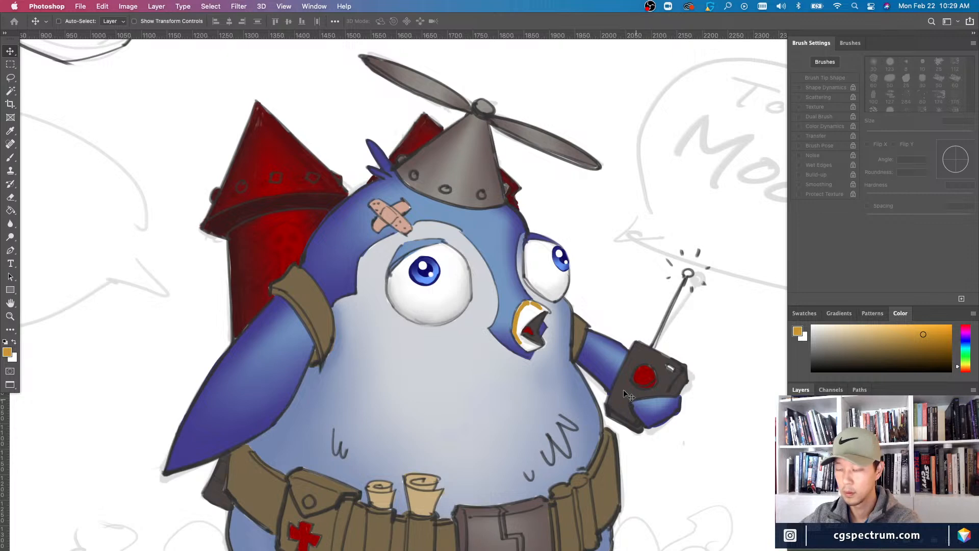
pyautogui.rightClick(521, 327)
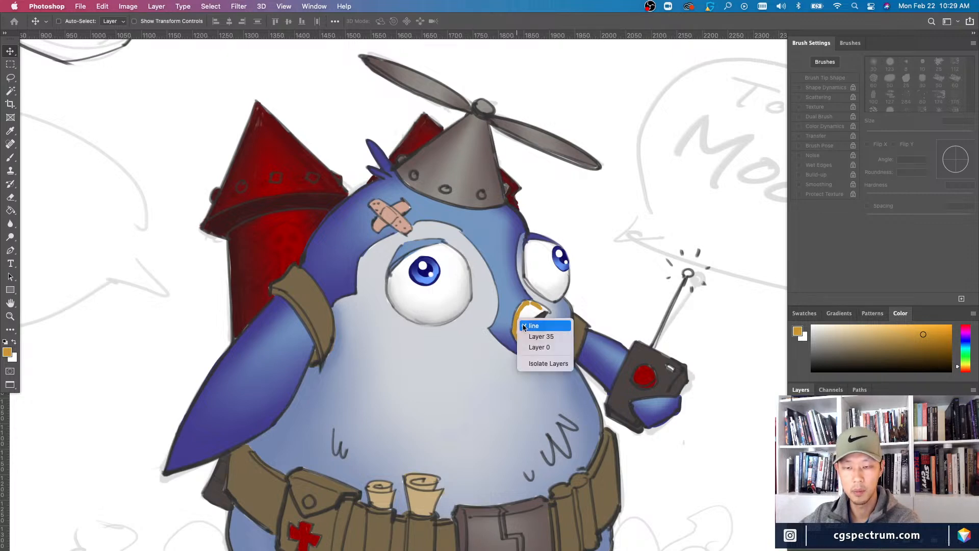
pyautogui.click(527, 323)
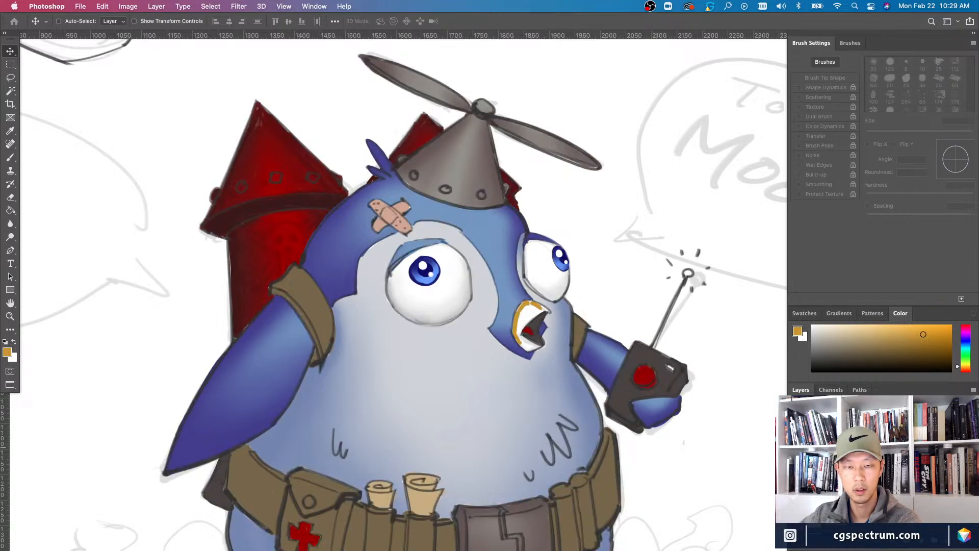
# - Erase the orange paint along the beak's outline on the line layer, enlarging the eraser from 4 to 7 px
pyautogui.press('super')
pyautogui.scroll(2, 494, 298)
pyautogui.press('e')
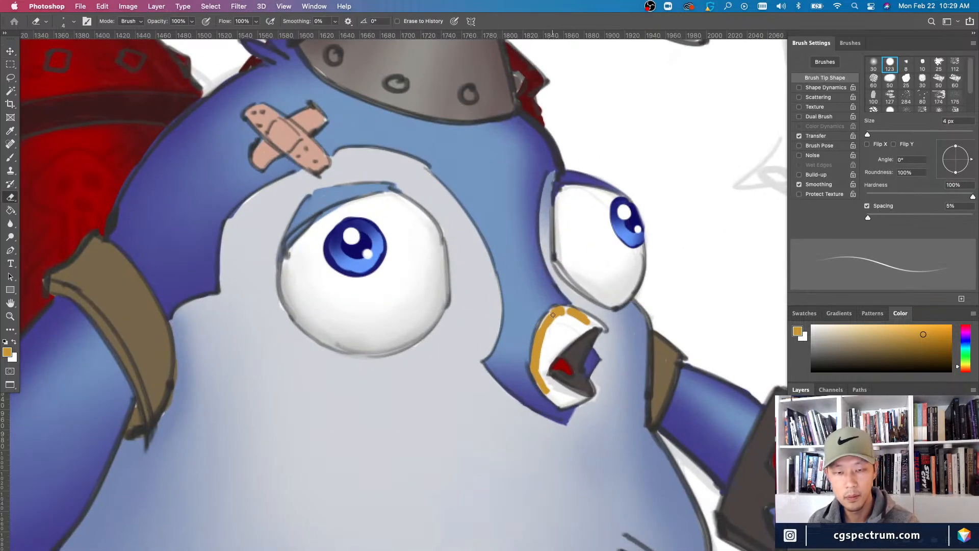
pyautogui.moveTo(566, 311)
pyautogui.mouseDown()
pyautogui.moveTo(593, 324)
pyautogui.moveTo(551, 318)
pyautogui.moveTo(560, 309)
pyautogui.moveTo(542, 343)
pyautogui.moveTo(540, 335)
pyautogui.moveTo(536, 365)
pyautogui.moveTo(551, 391)
pyautogui.moveTo(537, 358)
pyautogui.moveTo(535, 368)
pyautogui.moveTo(554, 393)
pyautogui.moveTo(537, 352)
pyautogui.mouseUp()
pyautogui.press(']')
pyautogui.press('super+minus')
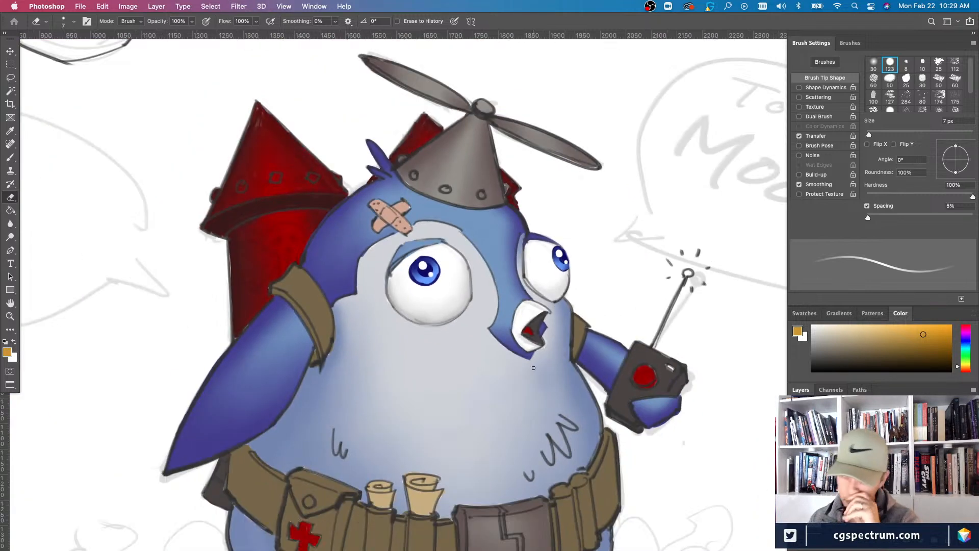
# - Show the beak's orange fill and shading again beneath the cleaned line art
pyautogui.press('v')
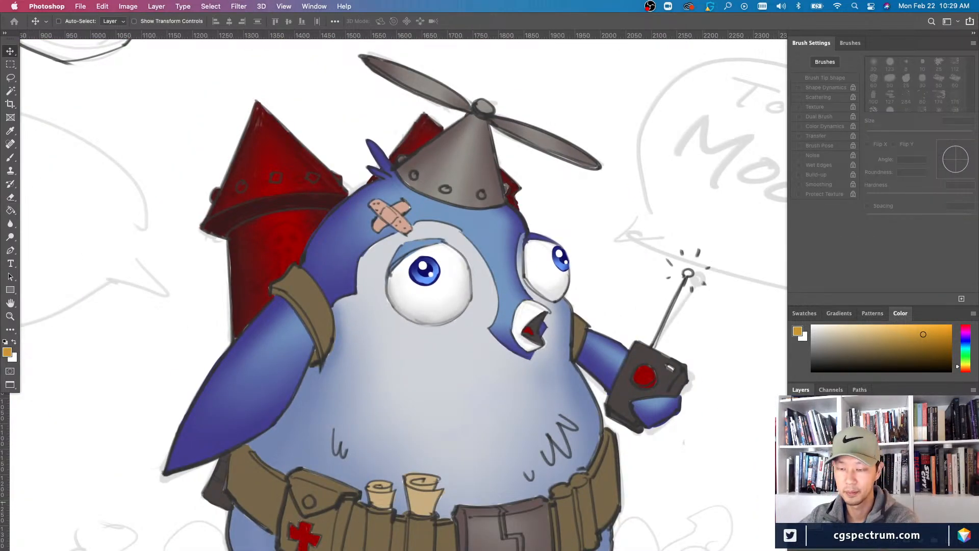
pyautogui.press('super+comma')
pyautogui.press('super+comma')
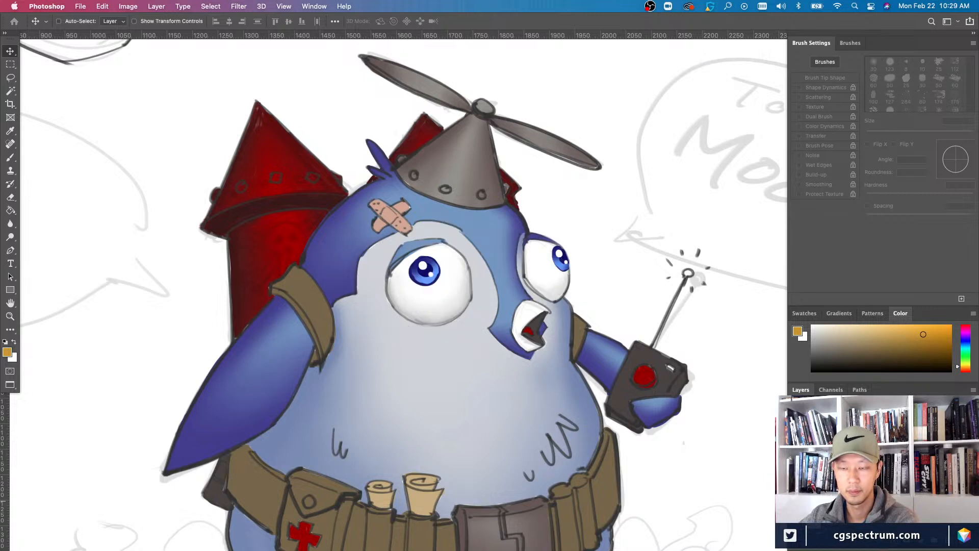
pyautogui.press('super+comma')
pyautogui.press('super+comma')
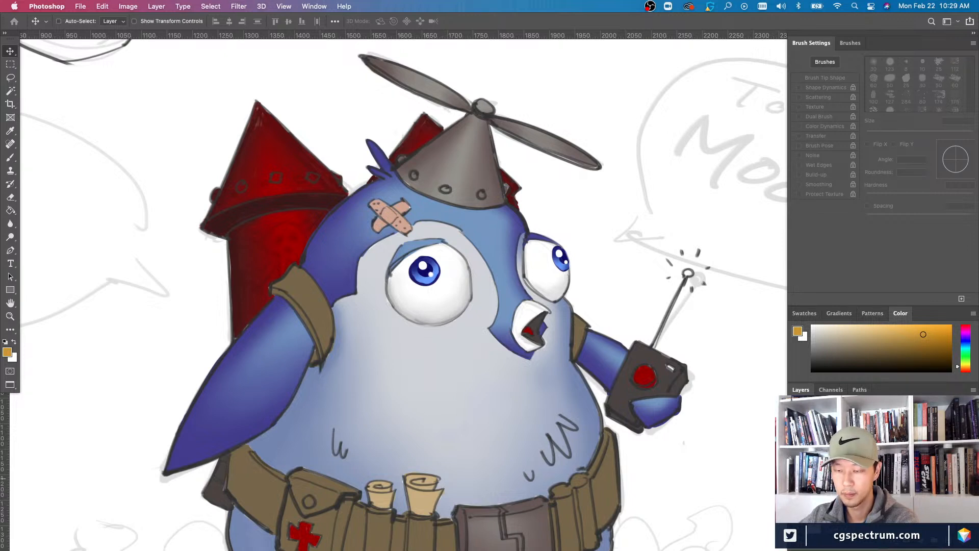
pyautogui.hotkey('alt', 'BackSpace')
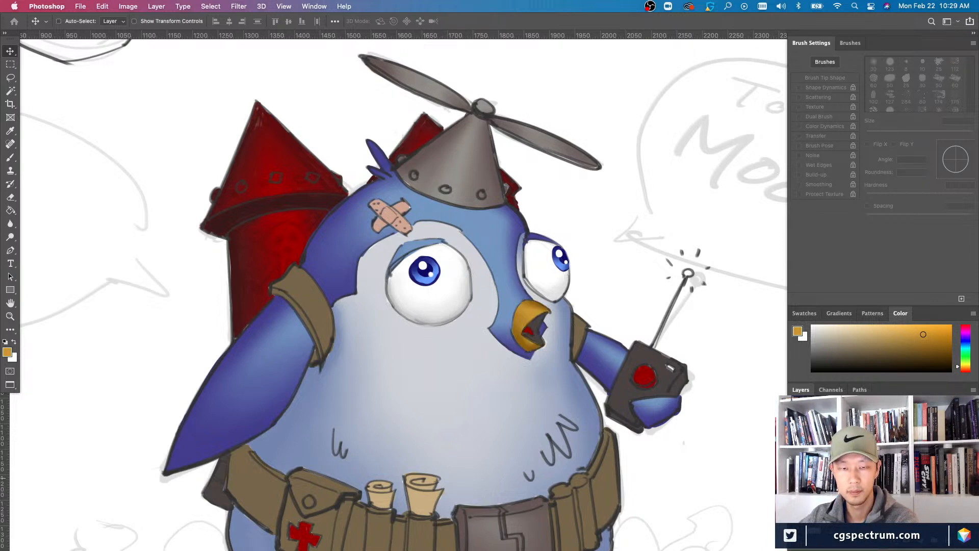
# - Touch up the orange of the beak with a 5 px brush, reduce the brush to 4 px, and check the whole penguin
pyautogui.press('b')
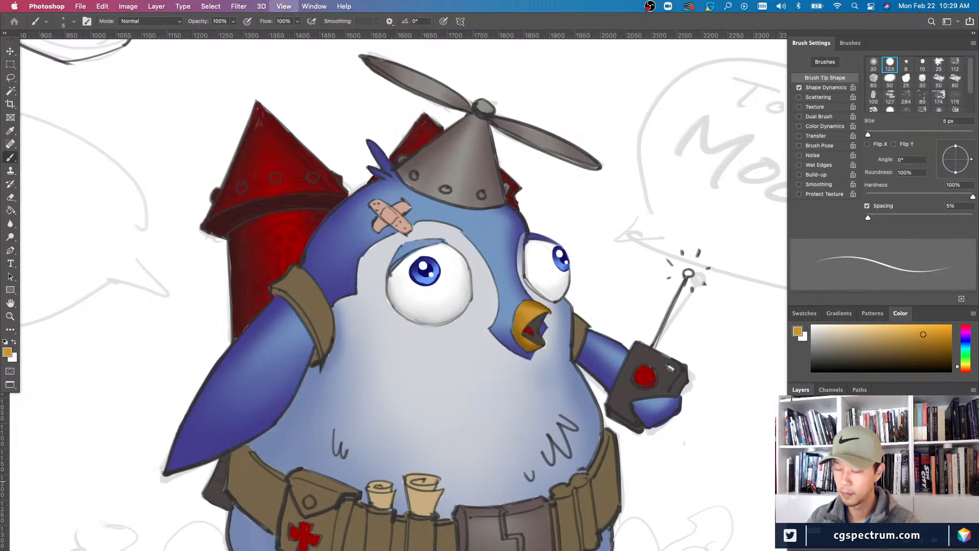
pyautogui.scroll(3, 502, 296)
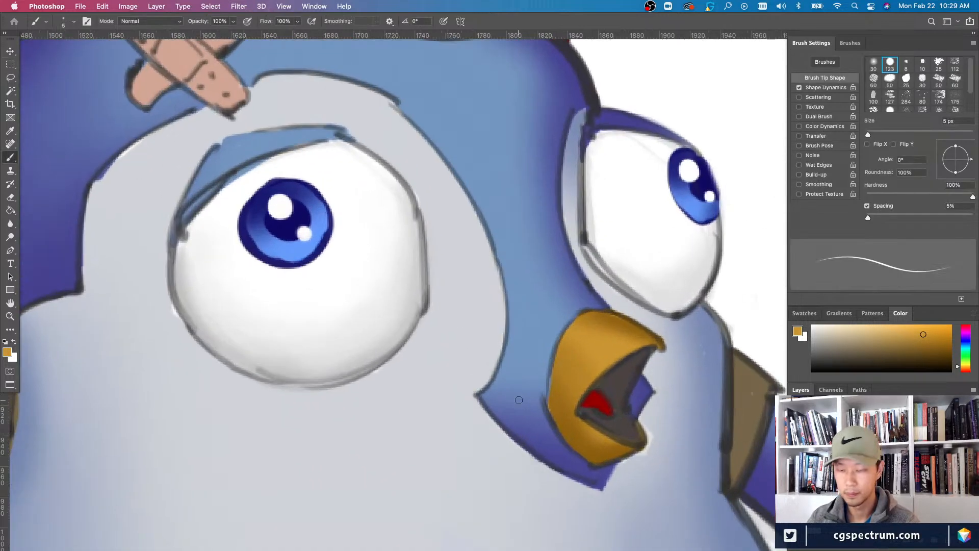
pyautogui.hotkey('alt', 'BackSpace')
pyautogui.click(565, 399)
pyautogui.press('[')
pyautogui.scroll(-3, 571, 337)
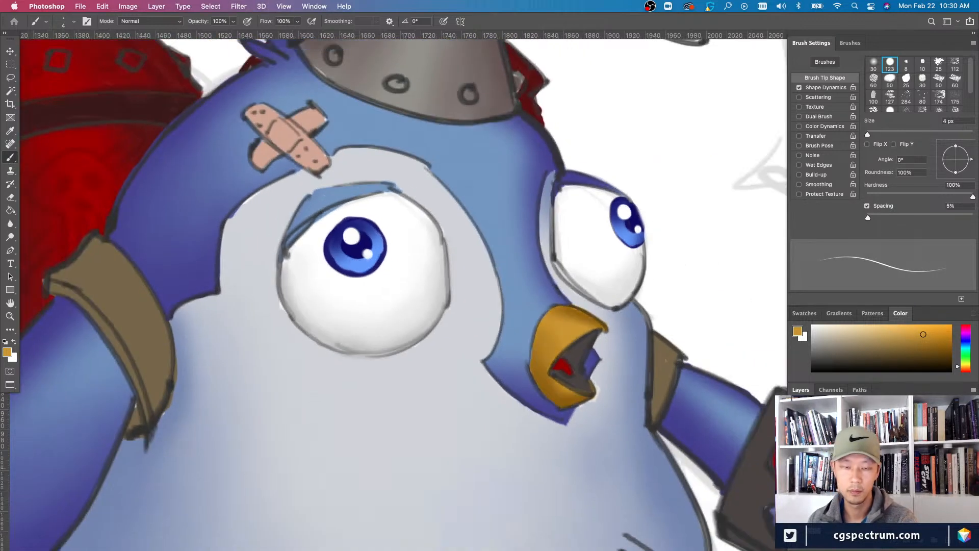
pyautogui.scroll(-4, 408, 296)
pyautogui.scroll(1, 408, 296)
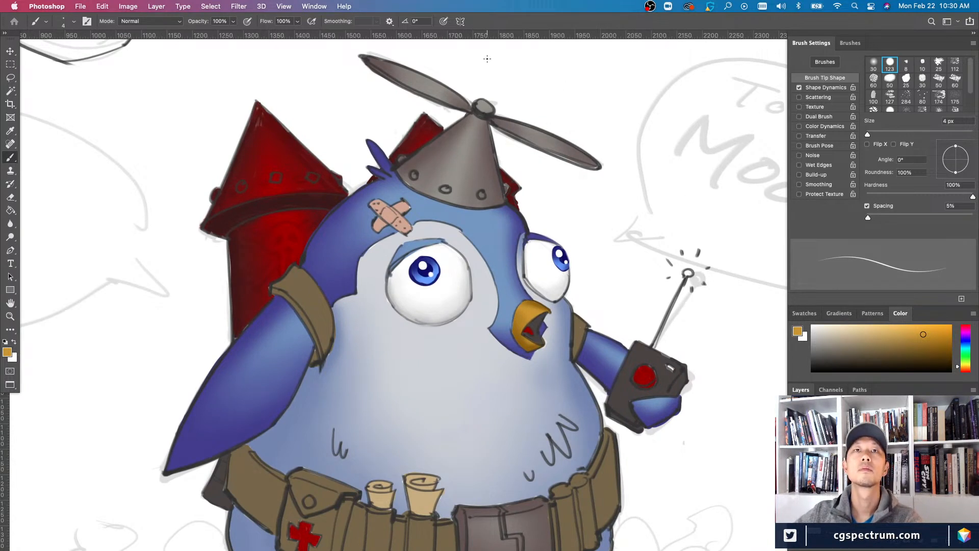
pyautogui.press('Tab')
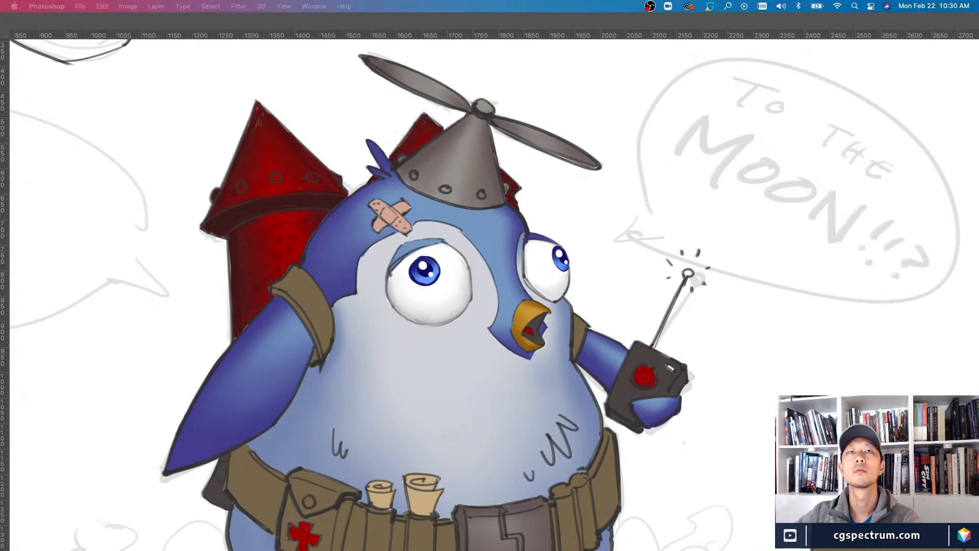
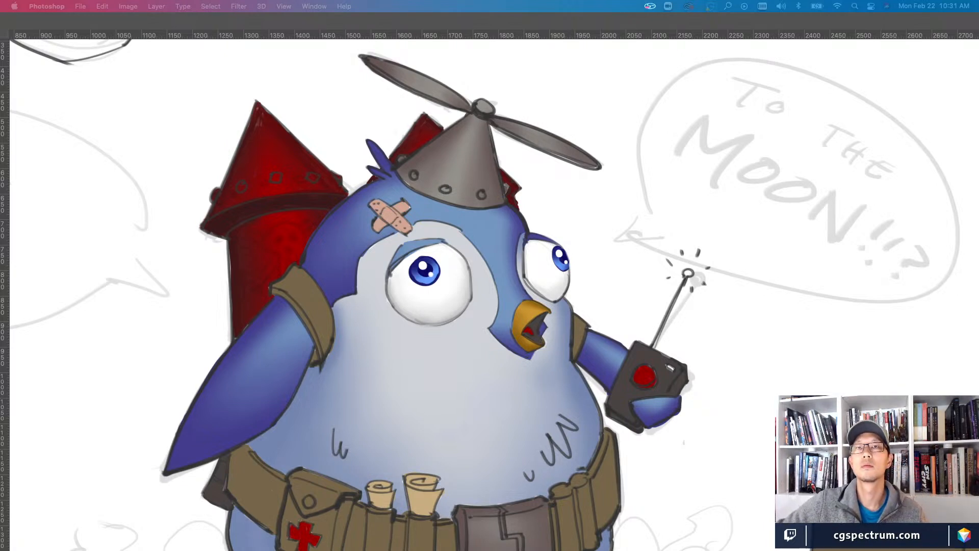
pyautogui.press('Tab')
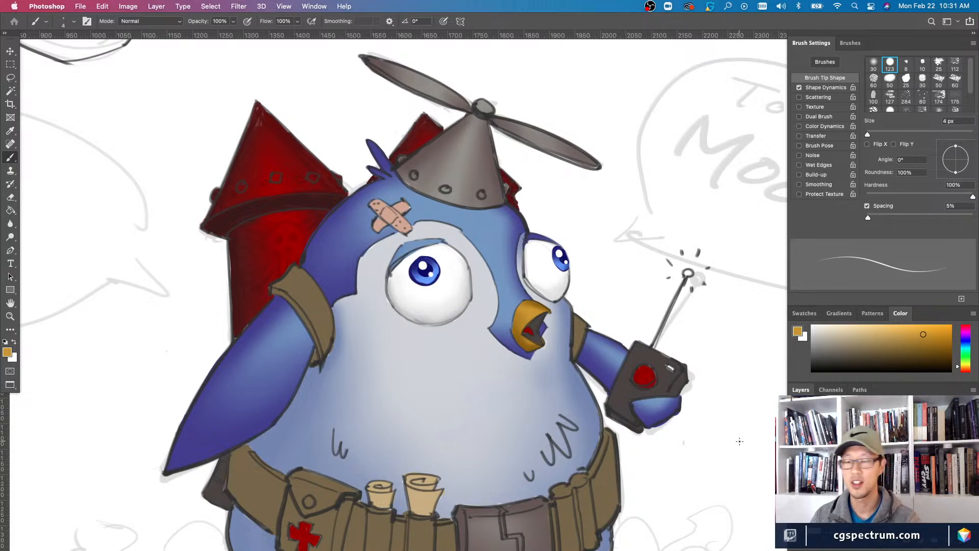
pyautogui.press('super+minus')
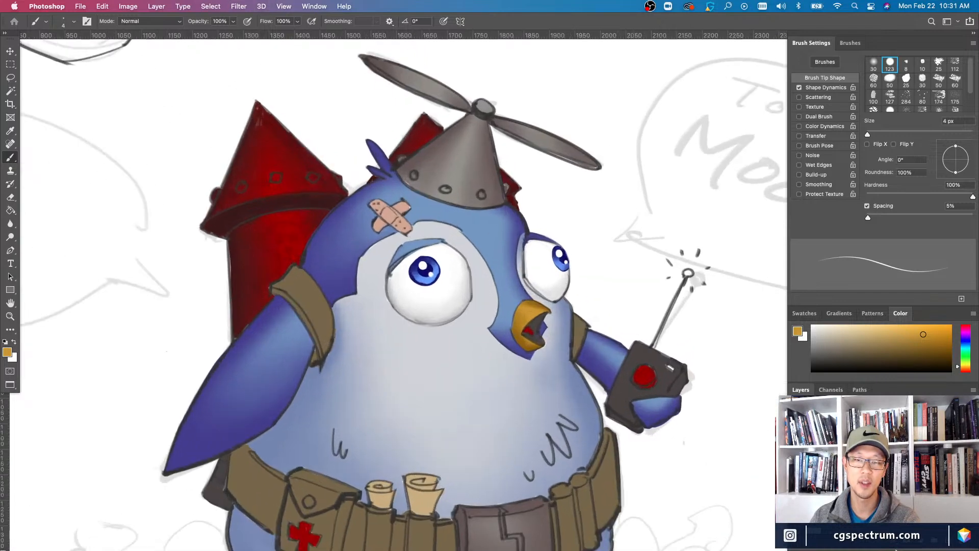
pyautogui.scroll(-3, 719, 487)
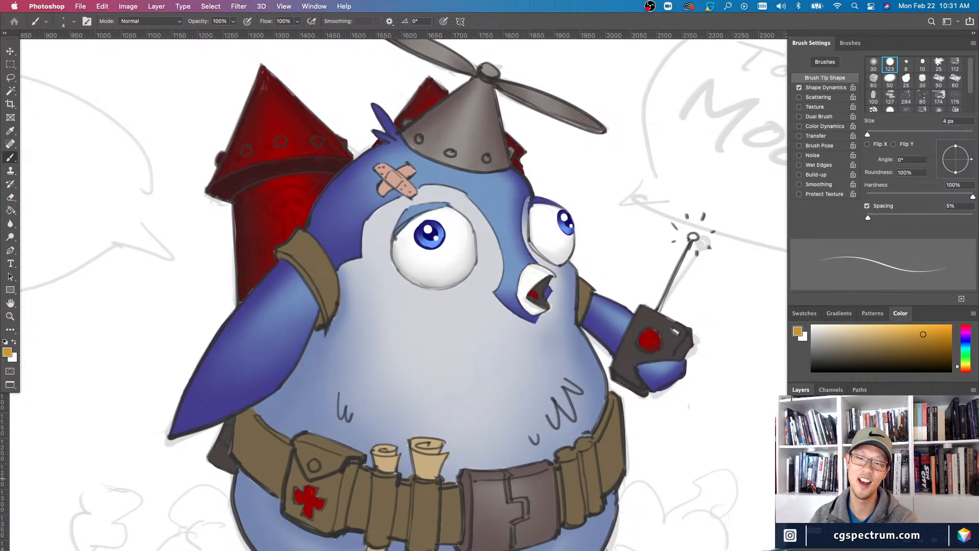
pyautogui.press('super+minus')
pyautogui.press('super+plus')
pyautogui.press('super+plus')
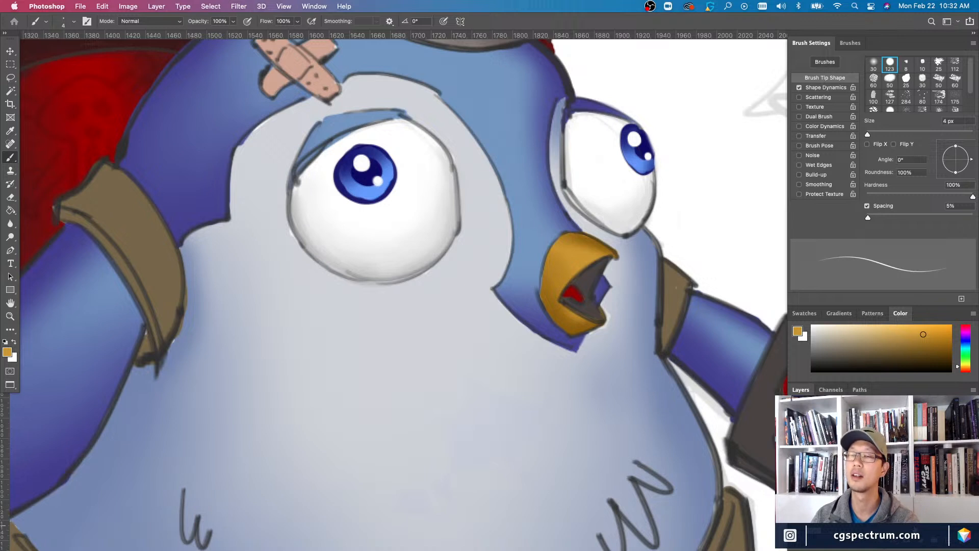
# - Compare the beak's base orange with its shading by toggling the visibility of their layers
pyautogui.click(797, 462)
pyautogui.click(798, 465)
pyautogui.click(798, 470)
pyautogui.click(798, 470)
pyautogui.press('super+plus')
pyautogui.moveTo(693, 428)
pyautogui.mouseDown()
pyautogui.moveTo(647, 483)
pyautogui.moveTo(654, 496)
pyautogui.mouseUp()
pyautogui.click(797, 478)
pyautogui.click(798, 477)
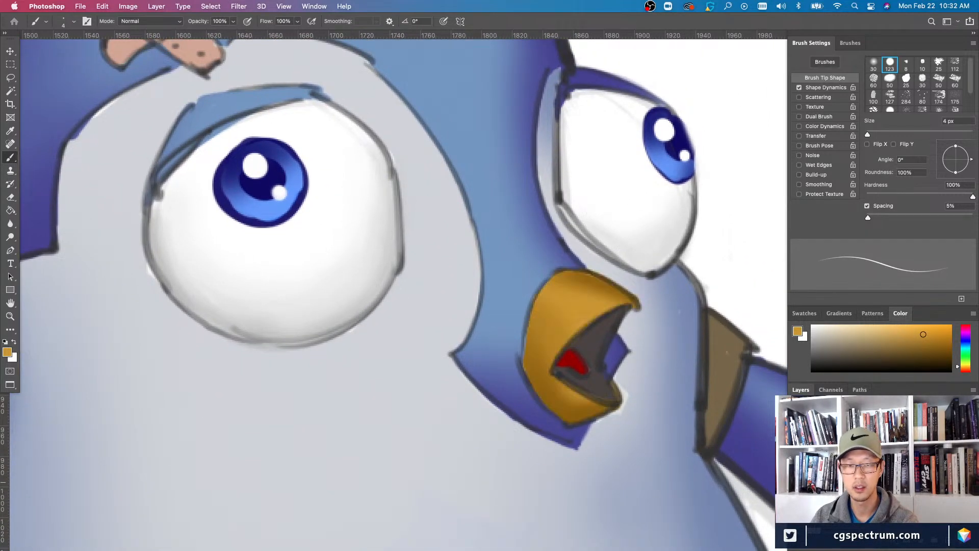
pyautogui.click(797, 463)
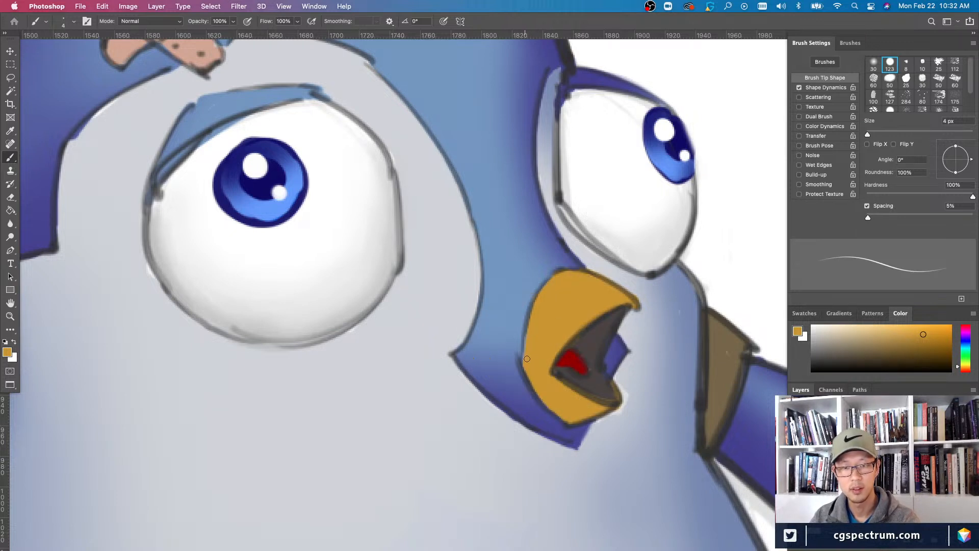
# - Pick the layer of the blue area beside the beak on the canvas and check the beak's edge against the whole penguin
pyautogui.press('v')
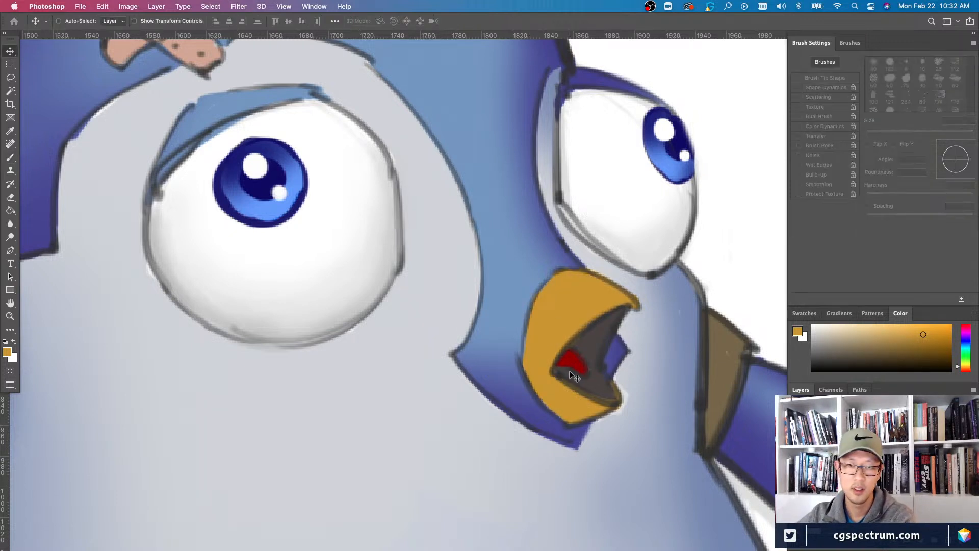
pyautogui.rightClick(500, 305)
pyautogui.click(520, 313)
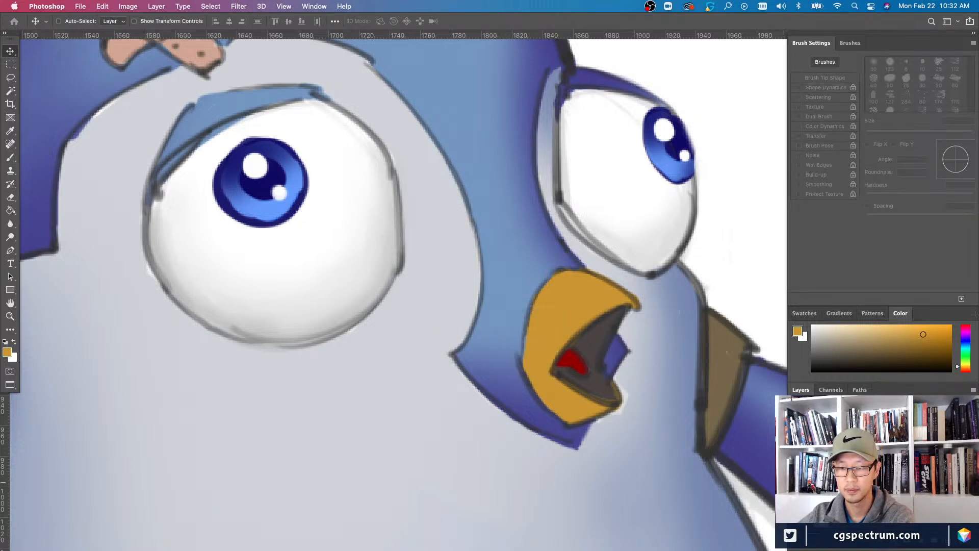
pyautogui.click(795, 451)
pyautogui.click(795, 451)
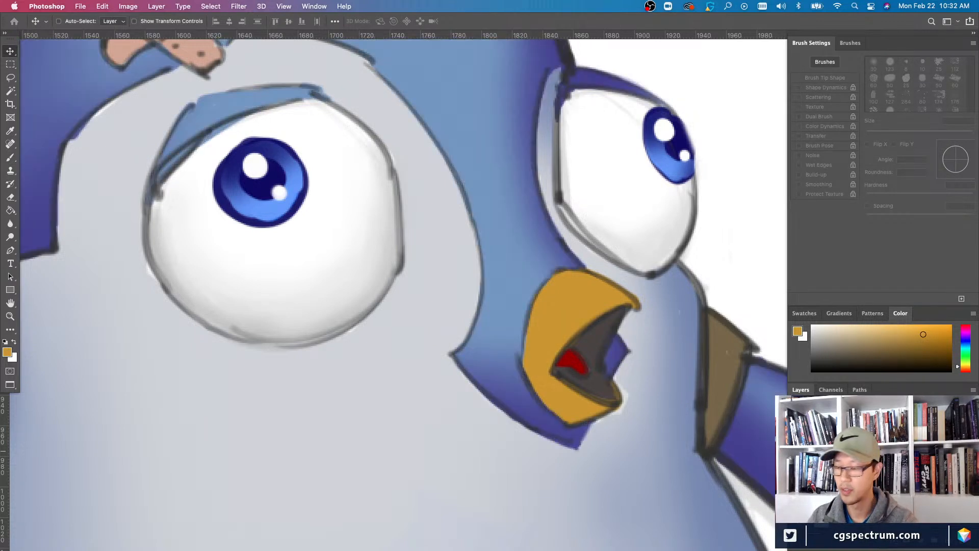
pyautogui.press('e')
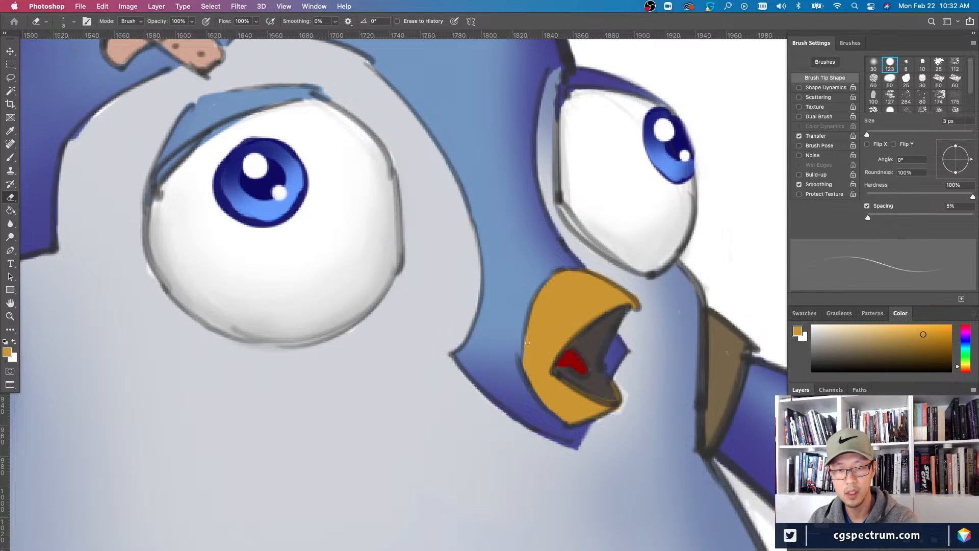
pyautogui.scroll(-5, 528, 334)
pyautogui.scroll(4, 524, 320)
pyautogui.scroll(-5, 524, 321)
pyautogui.scroll(3, 521, 319)
pyautogui.press('b')
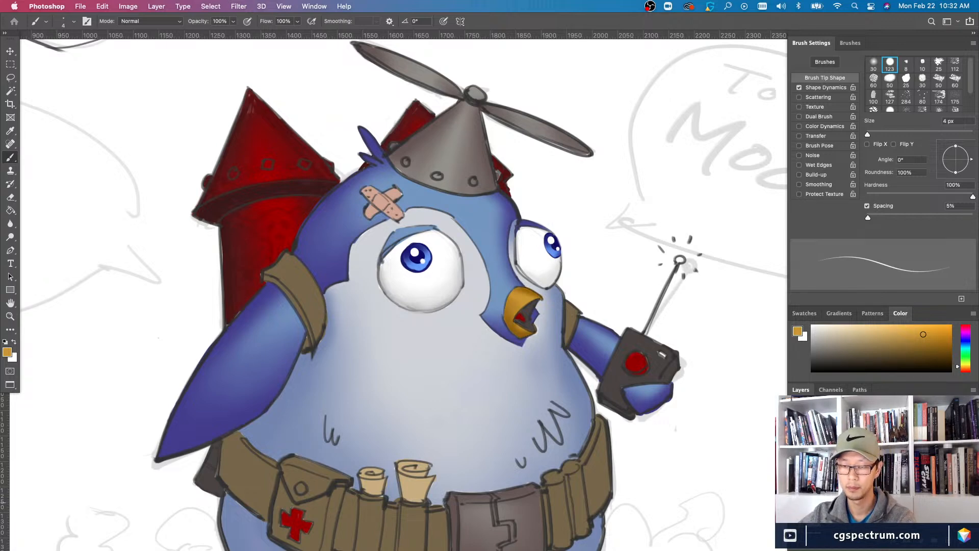
# - Sample the dark orange from the beak's shading and choose a 25 px soft round brush with 0% hardness
pyautogui.scroll(5, 559, 271)
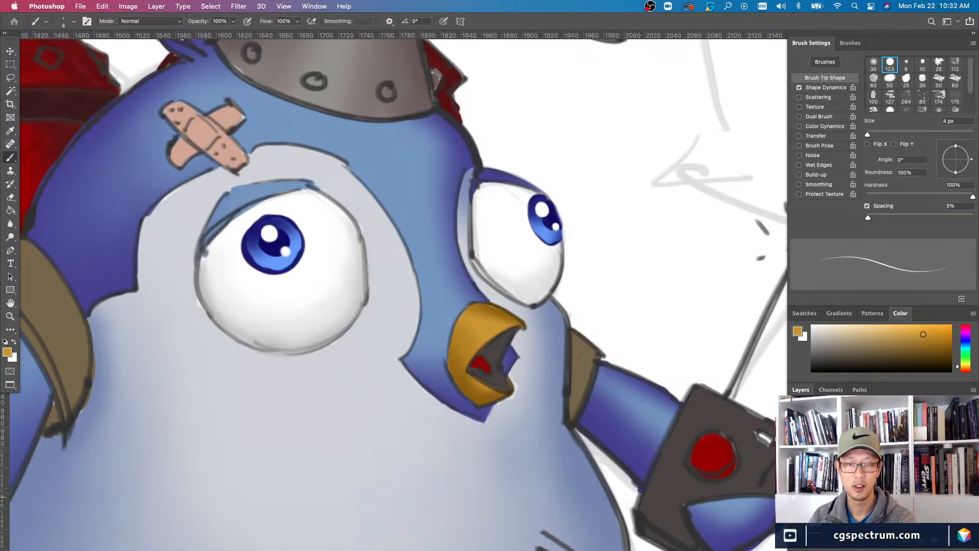
pyautogui.keyDown('alt'); pyautogui.click(459, 372); pyautogui.keyUp('alt')
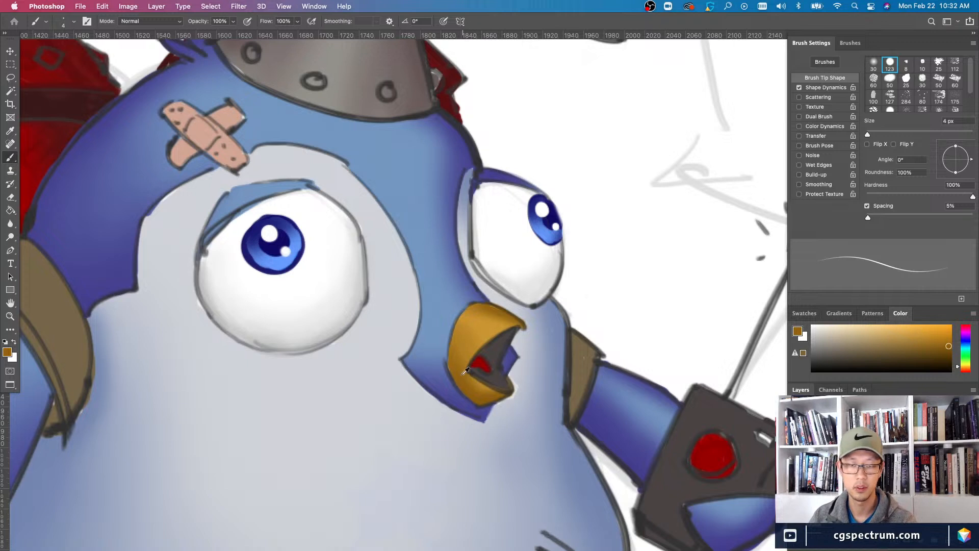
pyautogui.press(']')
pyautogui.press(']')
pyautogui.press(']')
pyautogui.press(']')
pyautogui.press(']')
pyautogui.press(']')
pyautogui.press(']')
pyautogui.click(874, 63)
pyautogui.press(']')
pyautogui.press('.')
pyautogui.press('.')
pyautogui.press('.')
pyautogui.press('.')
pyautogui.press('.')
pyautogui.press('.')
pyautogui.press('.')
pyautogui.press('.')
pyautogui.press('.')
pyautogui.press('.')
pyautogui.press('.')
pyautogui.press('.')
pyautogui.press('.')
pyautogui.press('.')
pyautogui.press('.')
pyautogui.press('.')
pyautogui.press('.')
pyautogui.press('.')
pyautogui.press('.')
pyautogui.press('.')
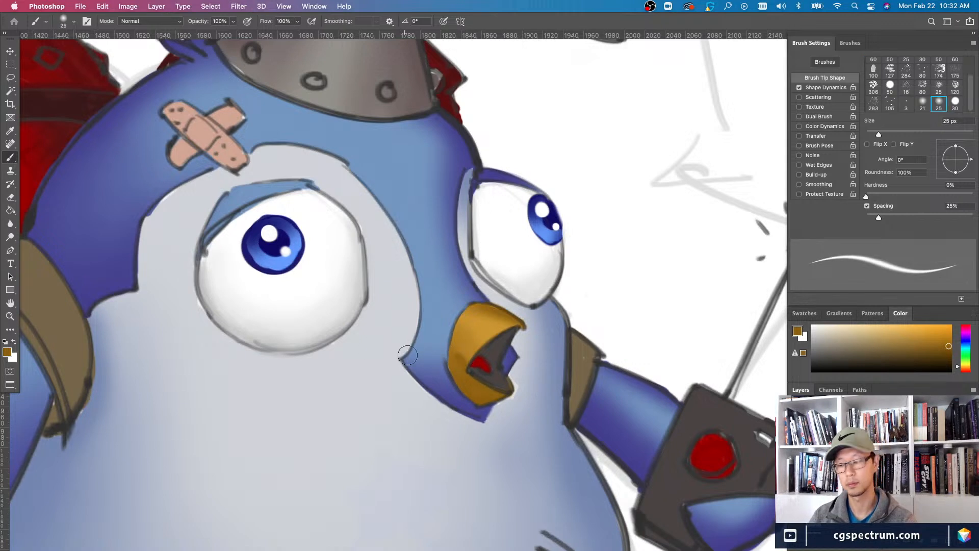
# - Turn off Shape Dynamics, turn on Transfer, and switch to the 30 px soft round preset enlarged to 35 px
pyautogui.click(799, 88)
pyautogui.click(799, 136)
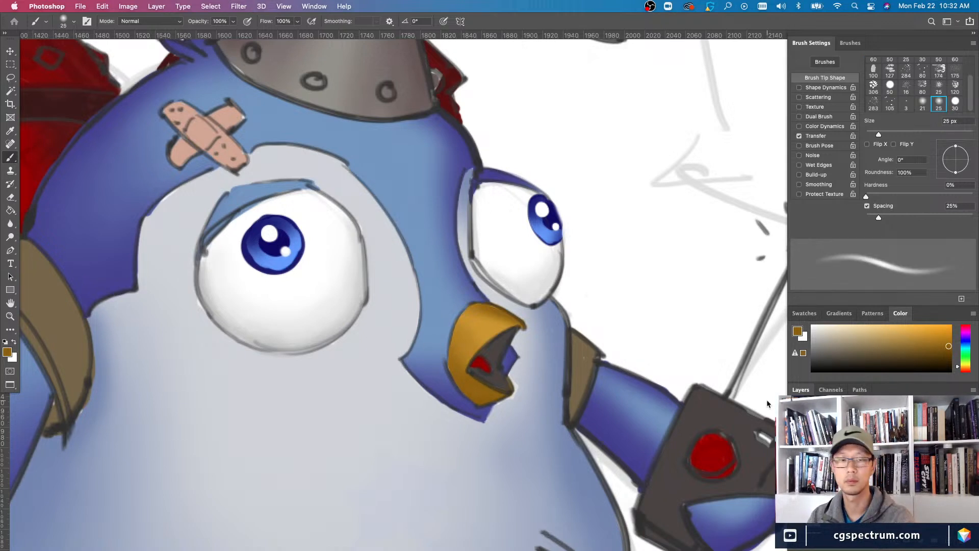
pyautogui.hotkey('shift', ',')
pyautogui.press(']')
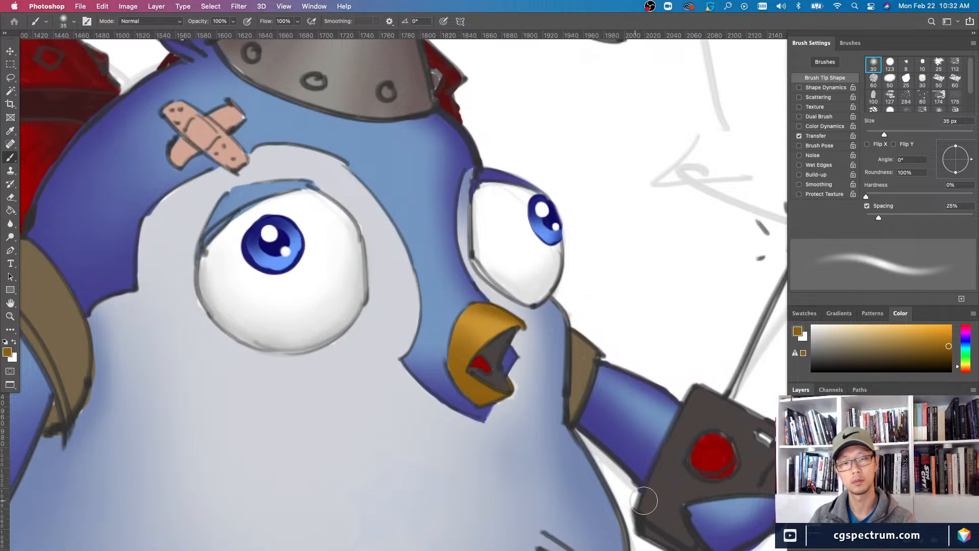
# - Reduce the soft round brush to 15 px and check the beak against the whole illustration
pyautogui.press('super+minus')
pyautogui.press('super+minus')
pyautogui.press('super+equal')
pyautogui.press('super+equal')
pyautogui.press('[')
pyautogui.press('[')
pyautogui.press('[')
pyautogui.press('[')
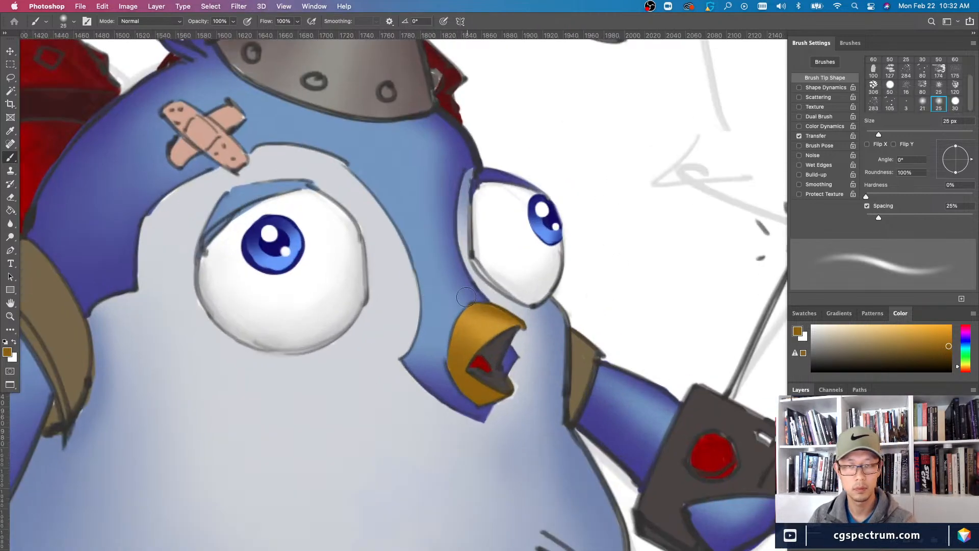
pyautogui.press('super+minus')
pyautogui.press('super+minus')
pyautogui.press('super+minus')
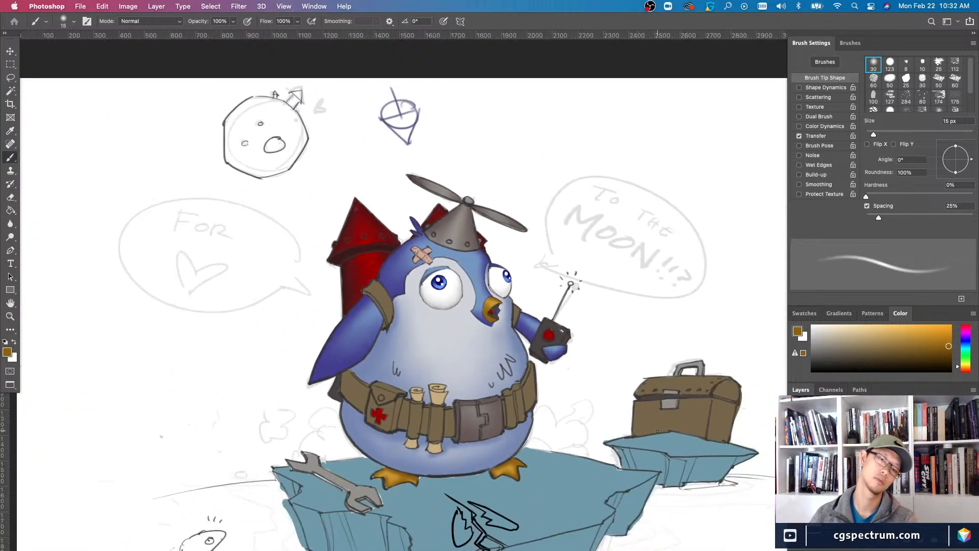
pyautogui.press('super+equal')
pyautogui.press('super+equal')
pyautogui.press('super+minus')
pyautogui.press('super+minus')
pyautogui.press('super+equal')
pyautogui.press('super+equal')
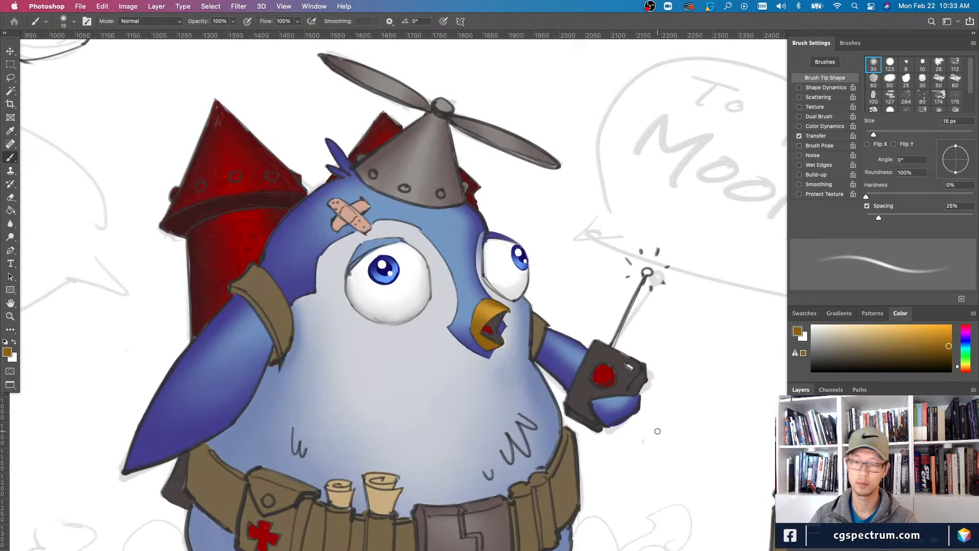
# - Switch to the Eraser and give it the 30 px soft round tip with 0% hardness for the beak's edge
pyautogui.press('super+equal')
pyautogui.press('e')
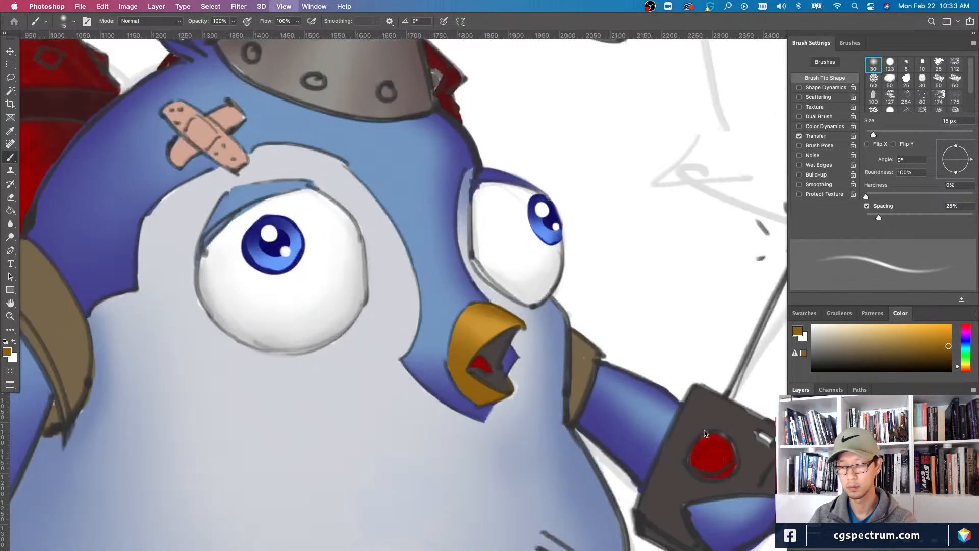
pyautogui.press(']')
pyautogui.press(']')
pyautogui.press(']')
pyautogui.press(']')
pyautogui.press(']')
pyautogui.press(']')
pyautogui.press(']')
pyautogui.press(']')
pyautogui.press(']')
pyautogui.press(']')
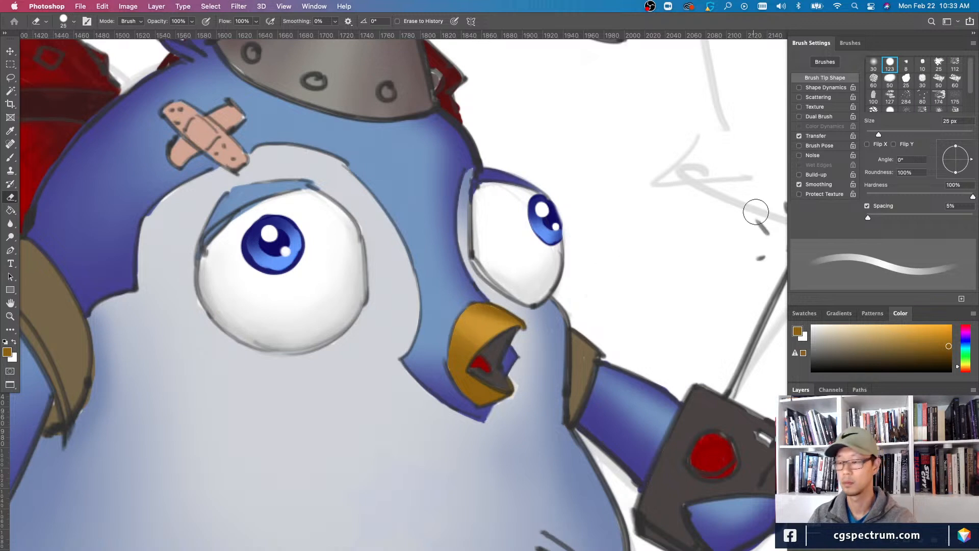
pyautogui.click(873, 64)
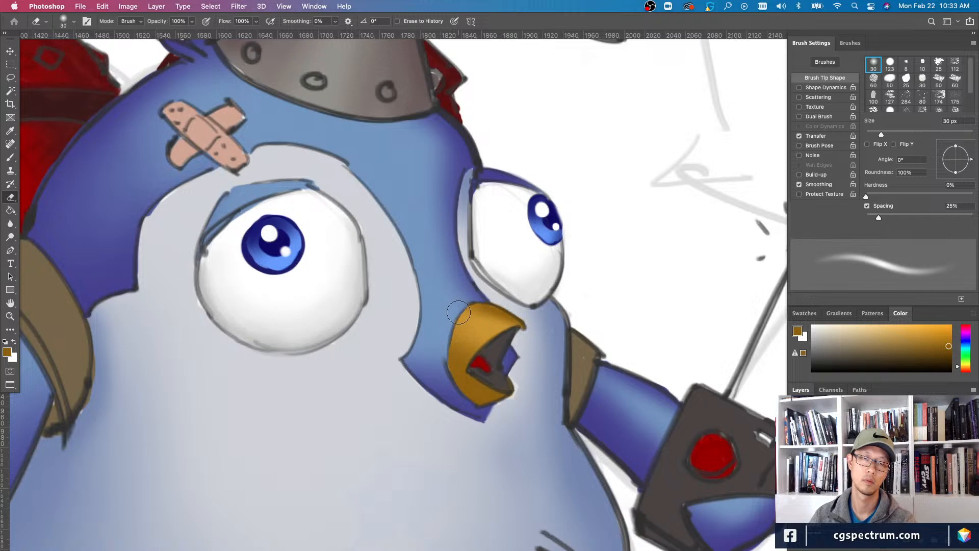
# - Reduce the soft eraser's size and check the beak against the whole penguin
pyautogui.press('super+minus')
pyautogui.press('super+minus')
pyautogui.press('super+equal')
pyautogui.press('super+equal')
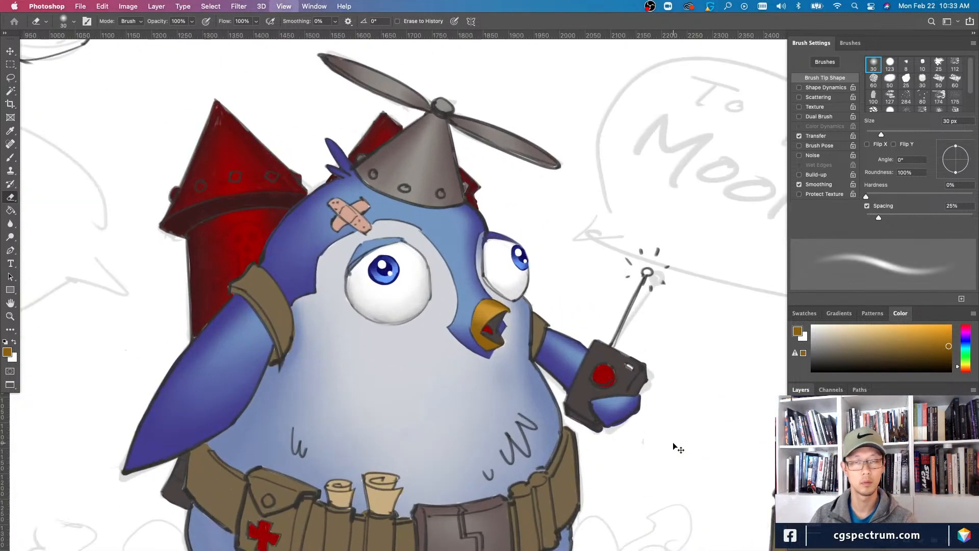
pyautogui.press('[')
pyautogui.press('[')
pyautogui.press('[')
pyautogui.press('[')
pyautogui.press('super+minus')
pyautogui.press('super+minus')
pyautogui.press('super+equal')
# - Pick the mouth interior's layer on the canvas and start a Hue/Saturation adjustment with Colorize on
pyautogui.press('v')
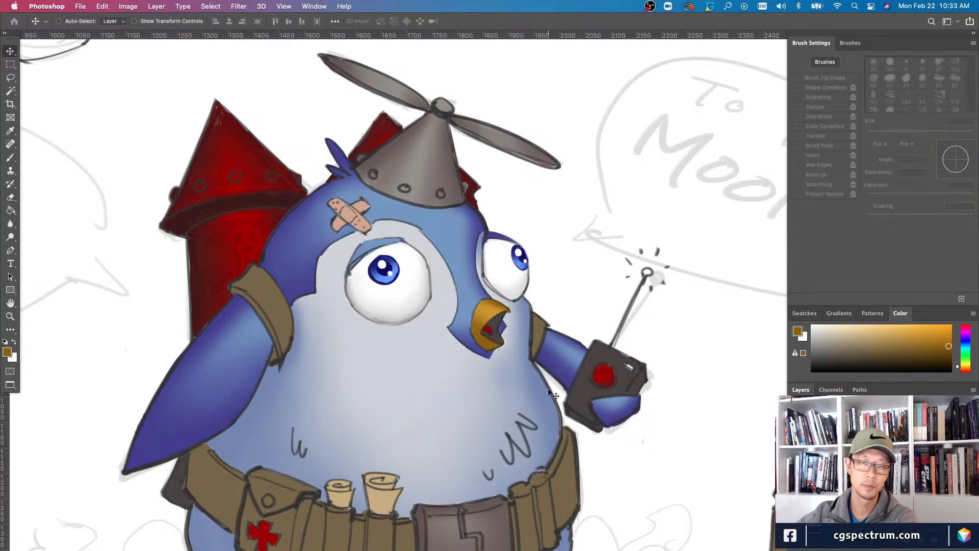
pyautogui.rightClick(499, 325)
pyautogui.click(515, 341)
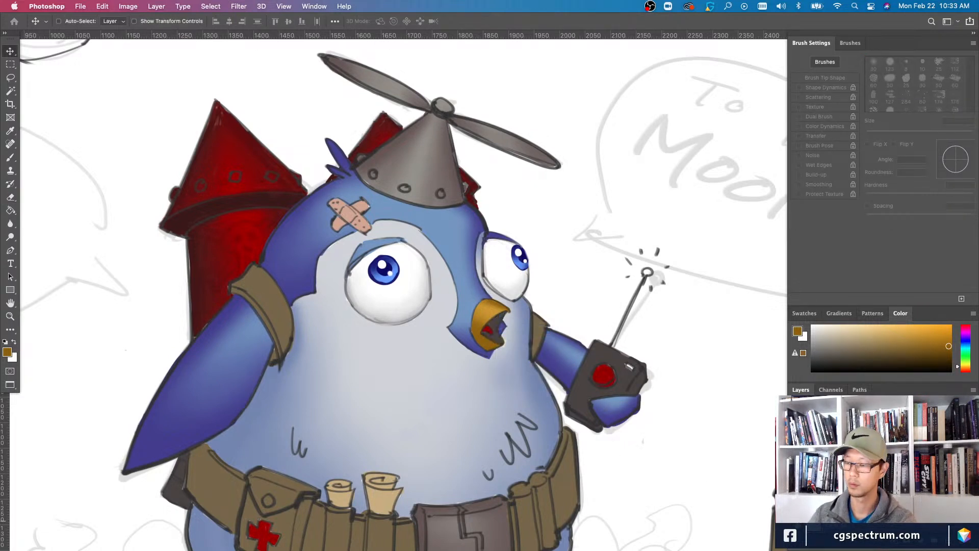
pyautogui.hotkey('ctrl', 'u')
pyautogui.moveTo(705, 483); pyautogui.dragTo(693, 484)
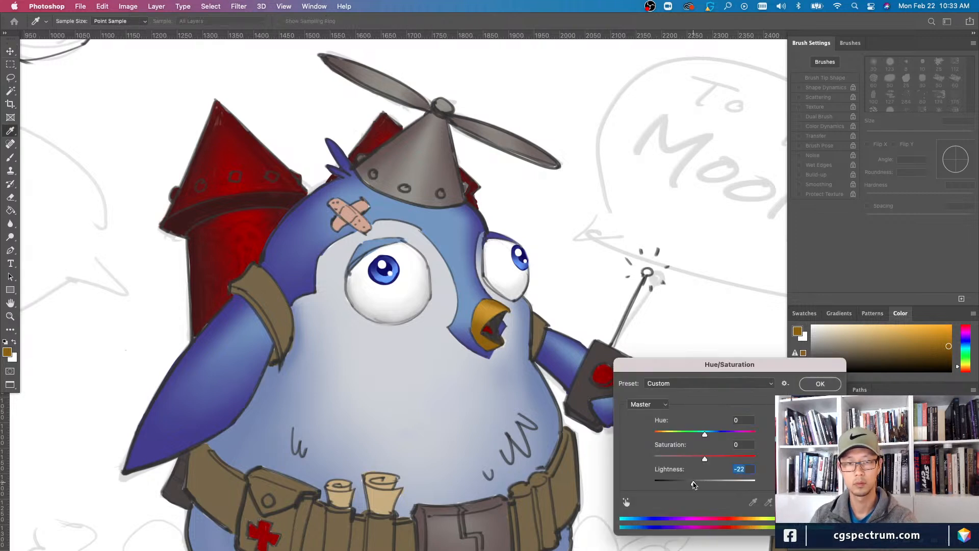
pyautogui.click(790, 503)
# - Colorize the mouth interior dark purple with hue 324, saturation 46 and lightness -48, and apply the adjustment
pyautogui.moveTo(681, 458); pyautogui.dragTo(703, 459)
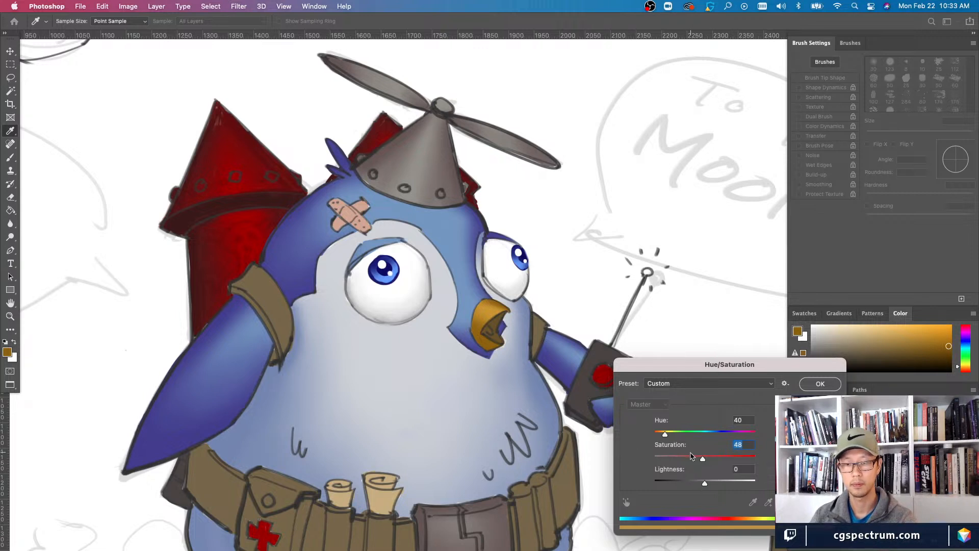
pyautogui.moveTo(707, 458); pyautogui.dragTo(690, 483)
pyautogui.click(701, 433)
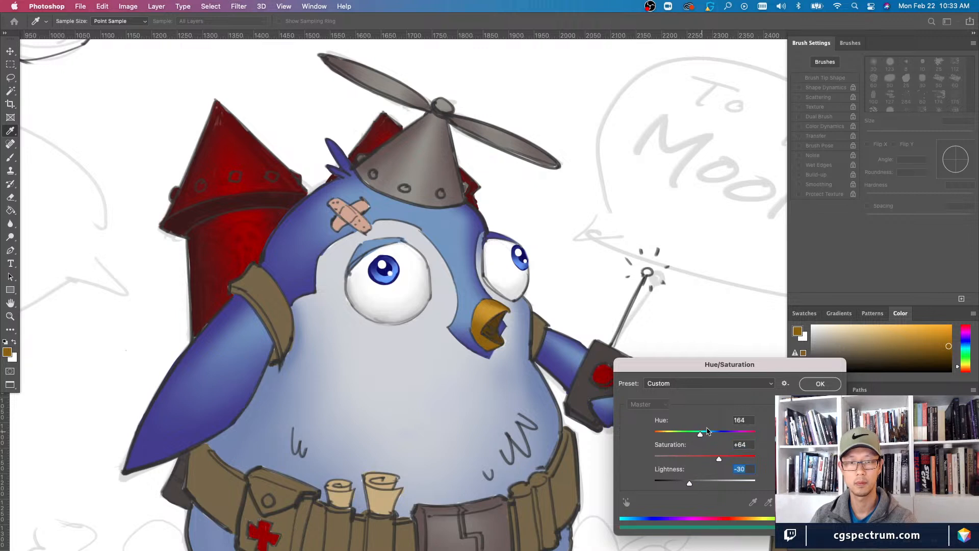
pyautogui.moveTo(714, 434); pyautogui.dragTo(740, 433)
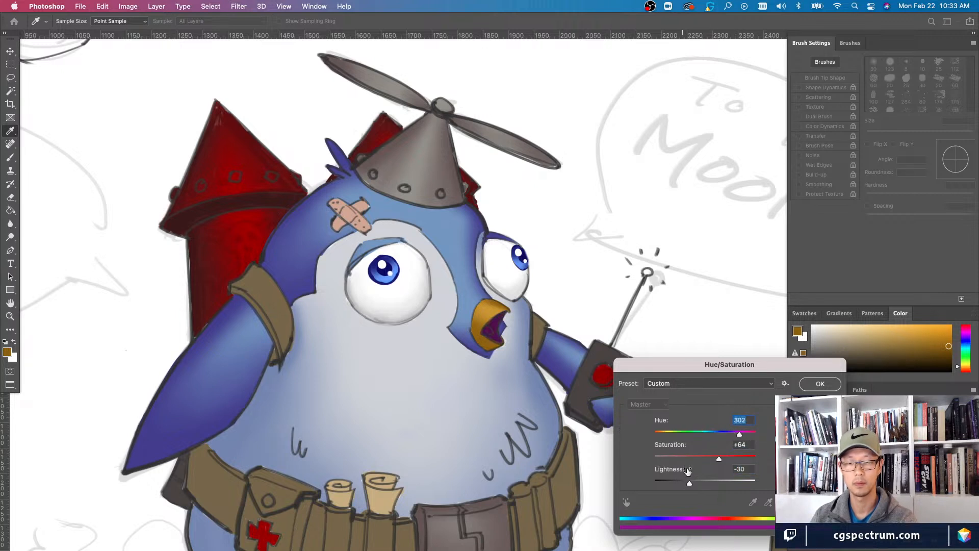
pyautogui.moveTo(719, 458); pyautogui.dragTo(701, 458)
pyautogui.moveTo(741, 434); pyautogui.dragTo(746, 433)
pyautogui.press('super+minus')
pyautogui.press('super+equal')
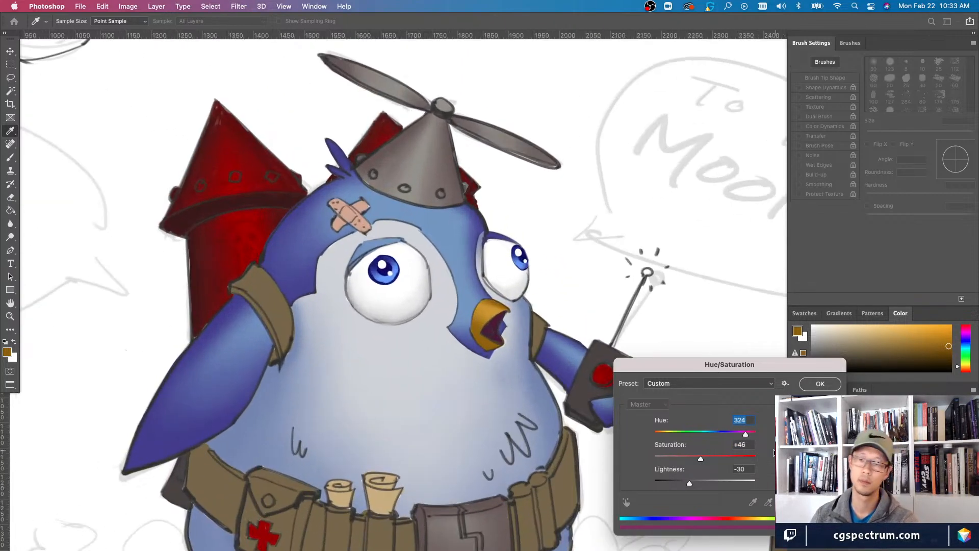
pyautogui.moveTo(688, 485); pyautogui.dragTo(682, 483)
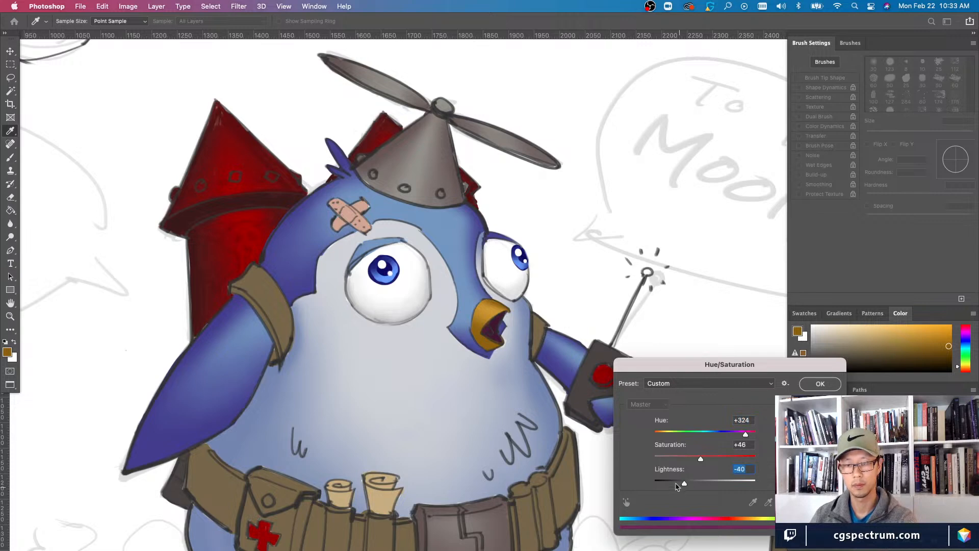
pyautogui.press('super+minus')
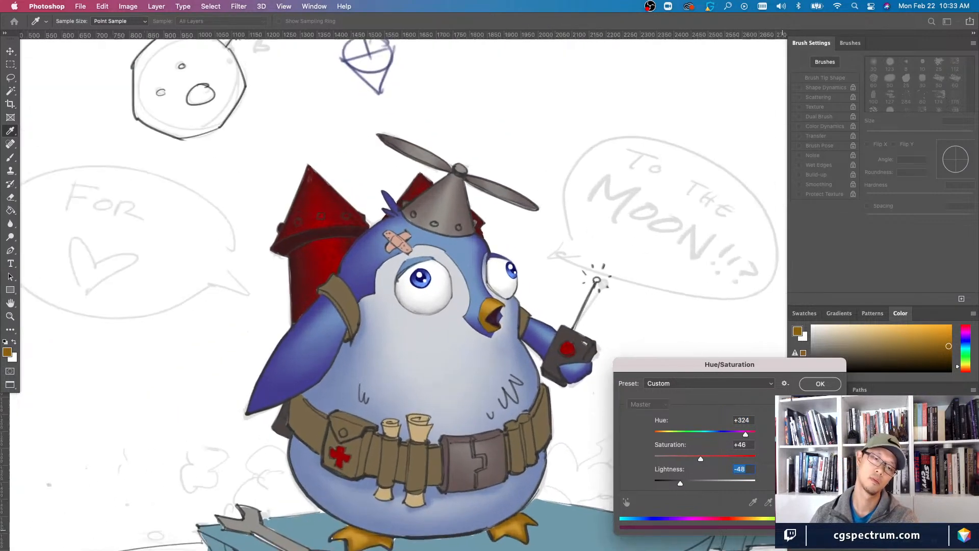
pyautogui.press('super+equal')
pyautogui.press('super+equal')
pyautogui.press('Return')
# - Sample the dark purple of the mouth interior for the soft round brush at 7 px
pyautogui.press('super+minus')
pyautogui.press('super+minus')
pyautogui.press('super+equal')
pyautogui.press('super+equal')
pyautogui.press('super+equal')
pyautogui.press('b')
pyautogui.keyDown('alt'); pyautogui.click(501, 340); pyautogui.keyUp('alt')
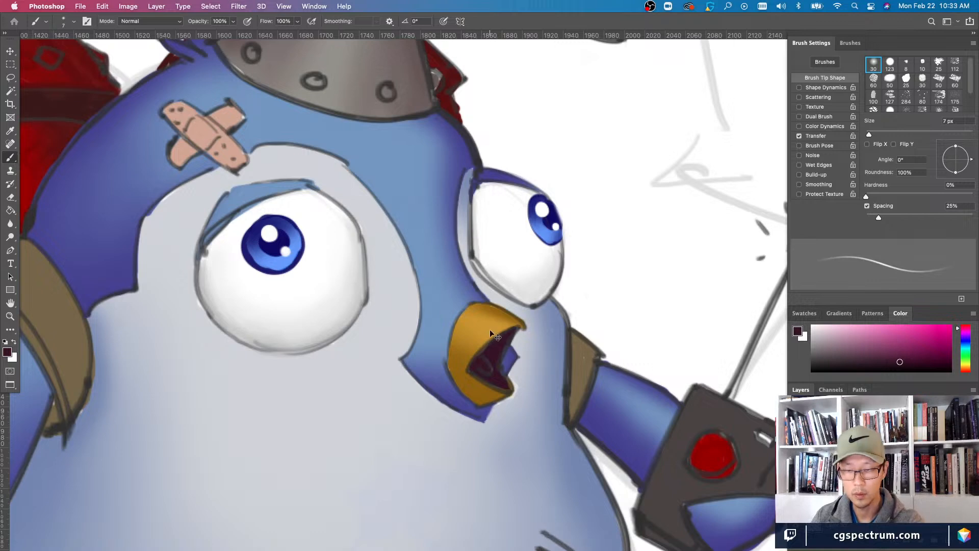
pyautogui.press('super+minus')
# - Select the line layer on the canvas and toggle the line art's visibility to compare the outlines
pyautogui.press('v')
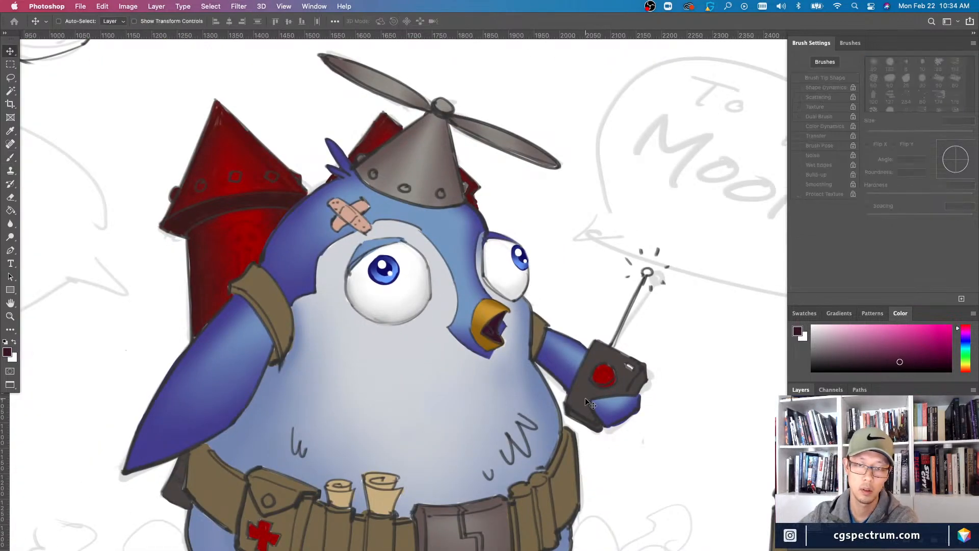
pyautogui.rightClick(574, 381)
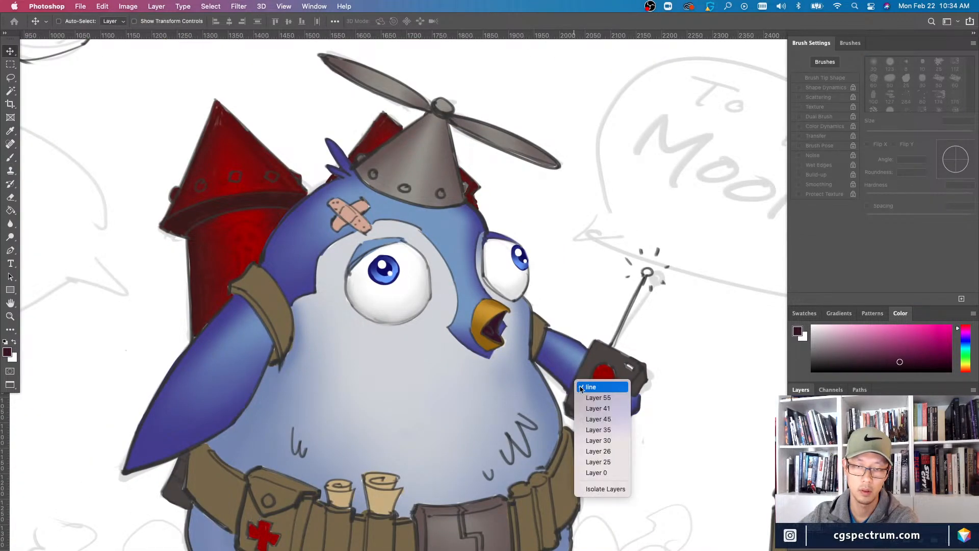
pyautogui.click(578, 384)
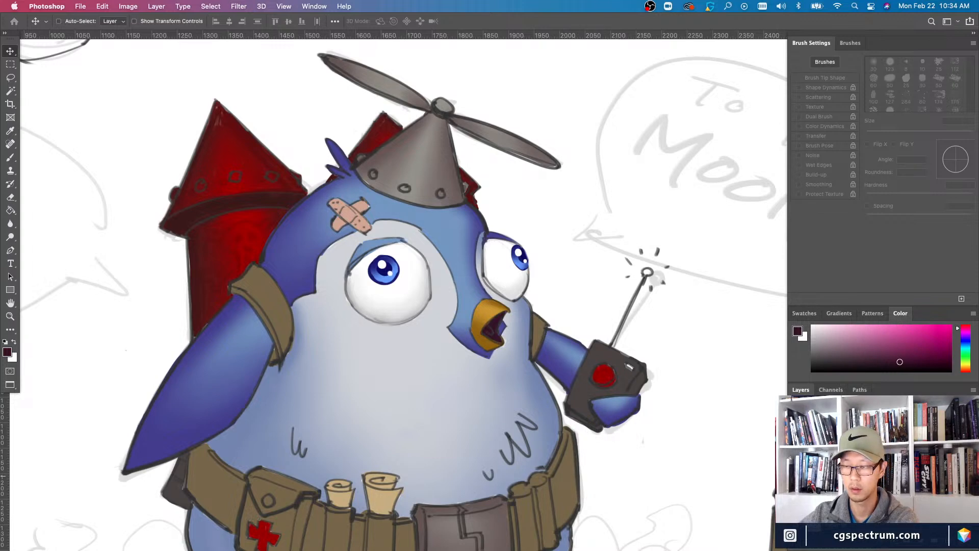
pyautogui.press('super+comma')
pyautogui.press('super+comma')
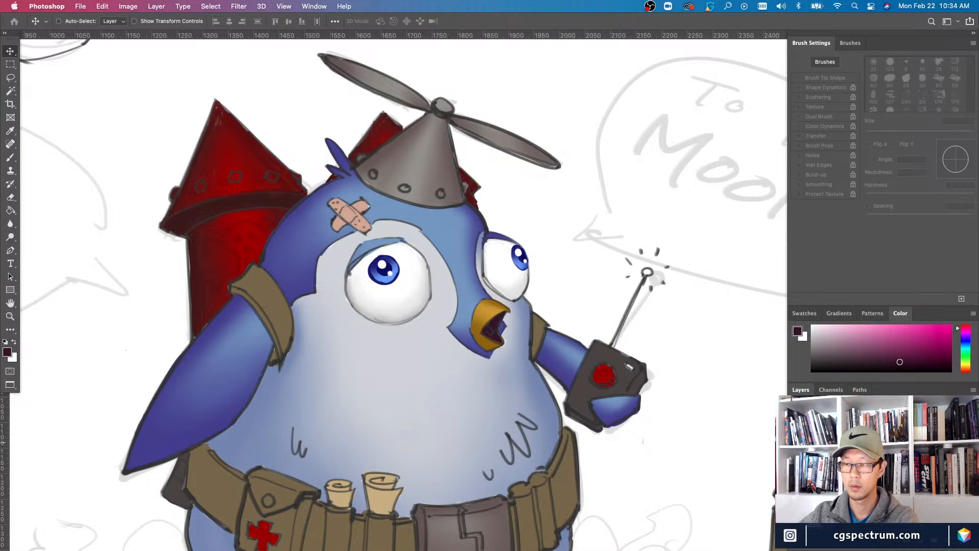
pyautogui.click(795, 449)
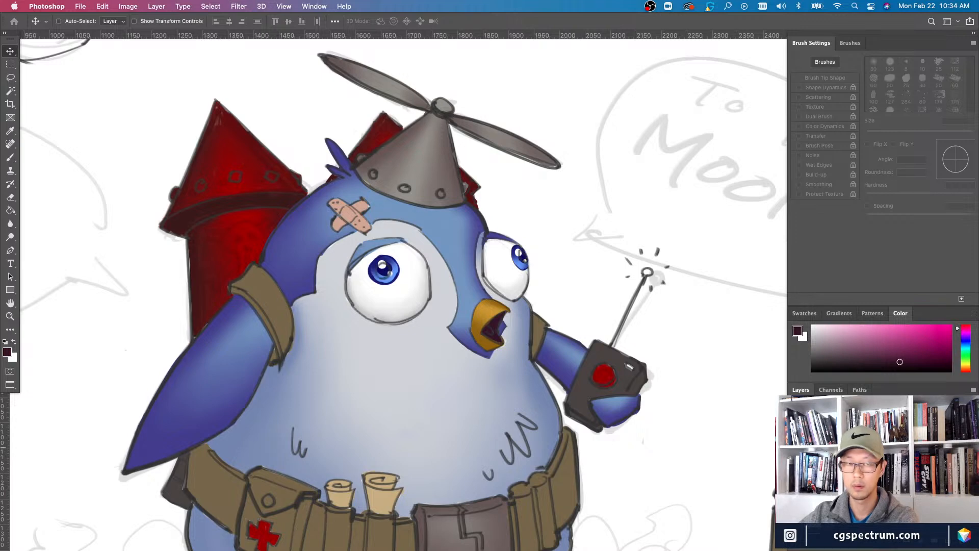
pyautogui.press('super+comma')
pyautogui.press('super+comma')
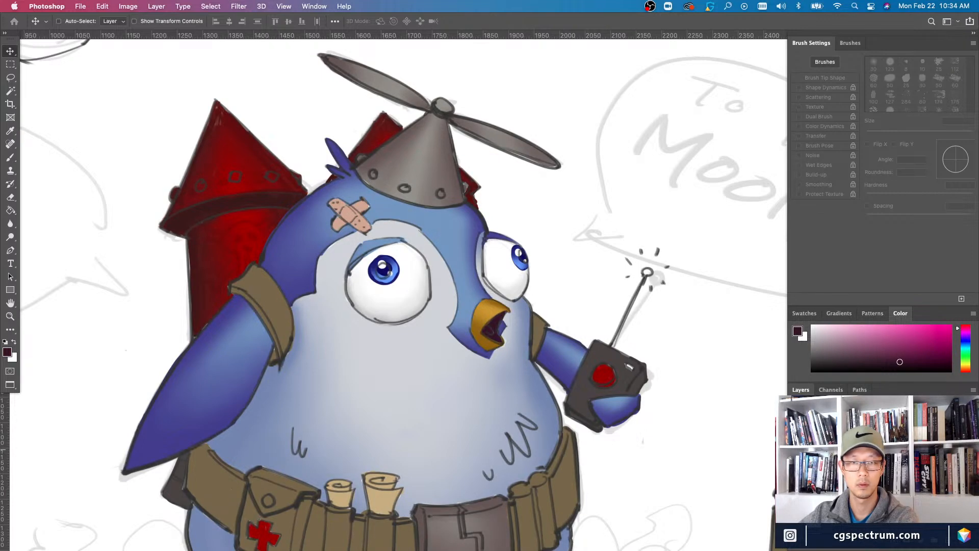
pyautogui.click(795, 447)
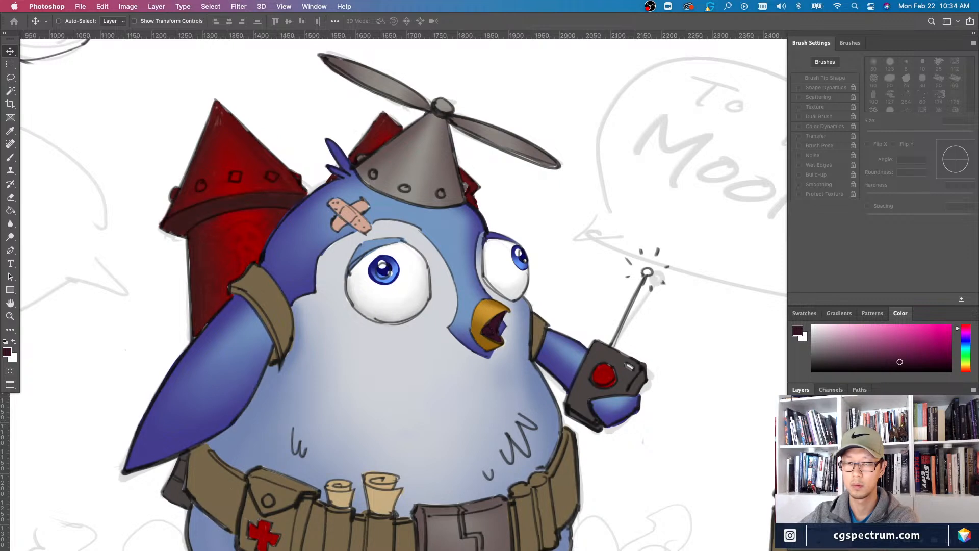
# - Compare blend modes for the line art and hide the darker line work to leave softer outlines
pyautogui.click(796, 458)
pyautogui.click(815, 420)
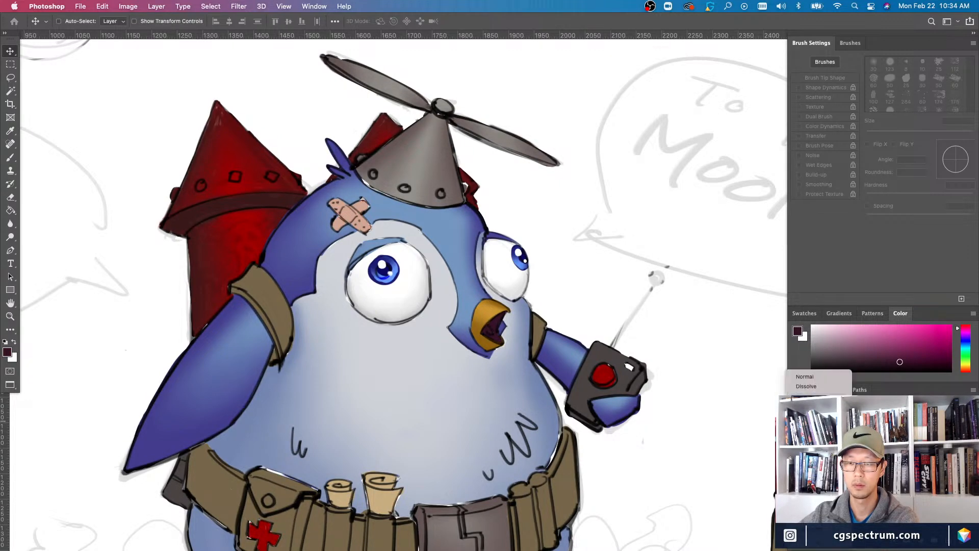
pyautogui.click(815, 409)
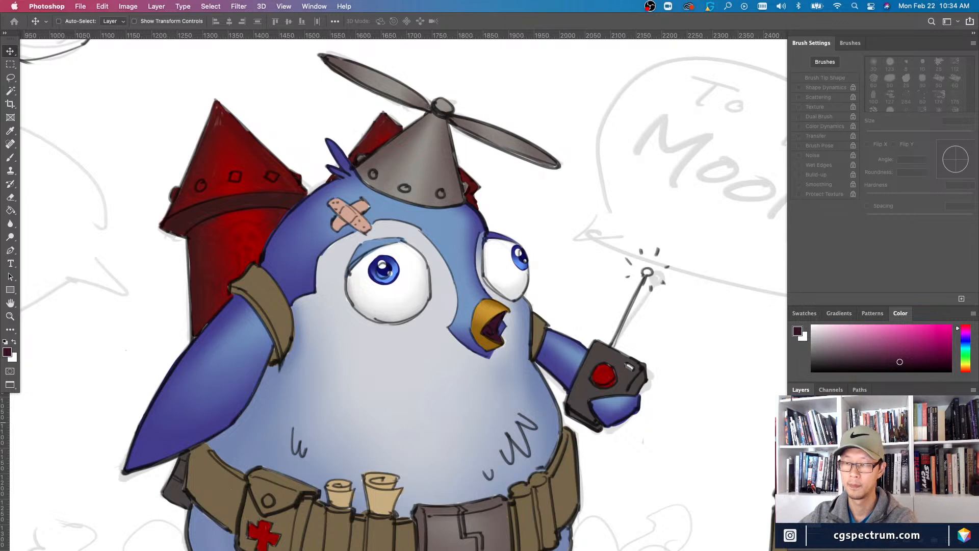
pyautogui.click(796, 457)
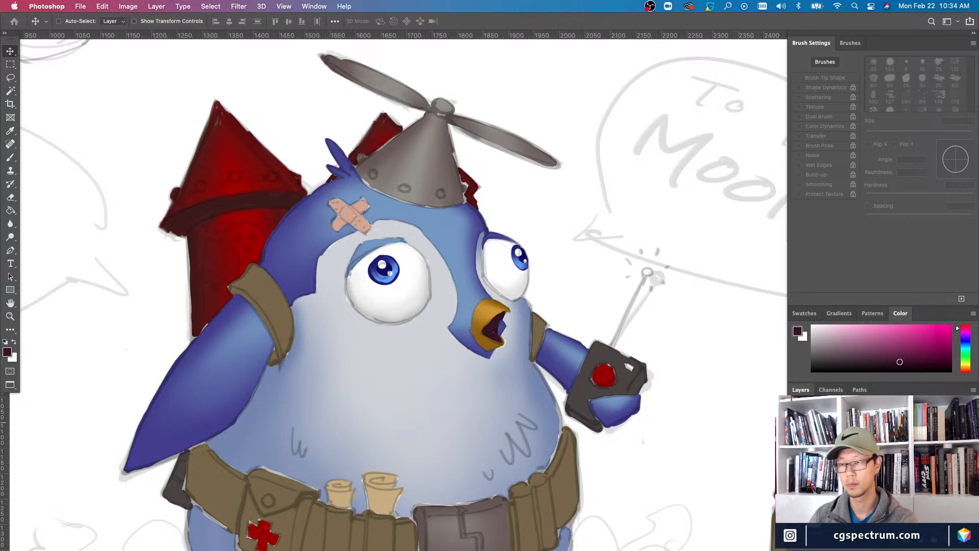
# - Reset the colours to default black and white and enlarge the soft round brush to 40 px
pyautogui.press('d')
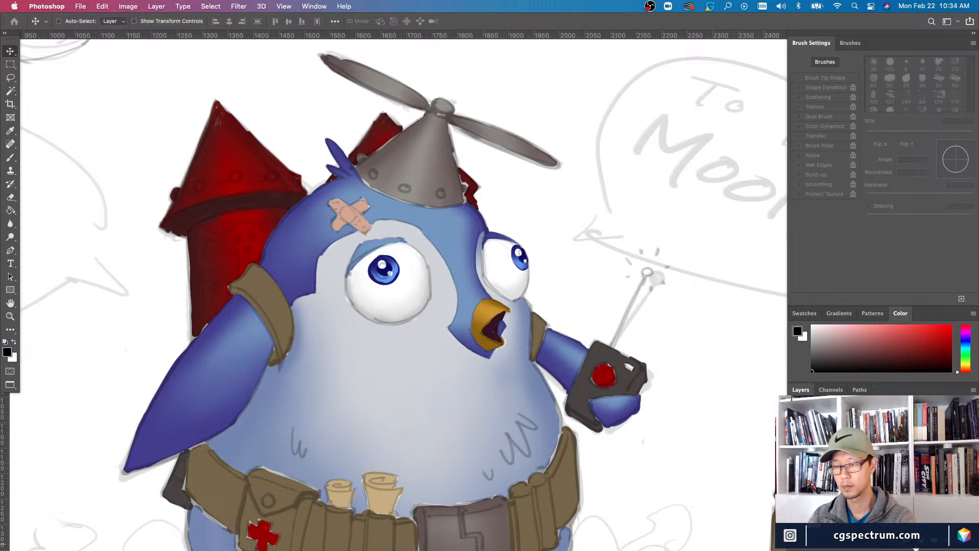
pyautogui.press('b')
pyautogui.press(']')
pyautogui.press(']')
pyautogui.press(']')
pyautogui.press(']')
pyautogui.press(']')
pyautogui.press(']')
pyautogui.press(']')
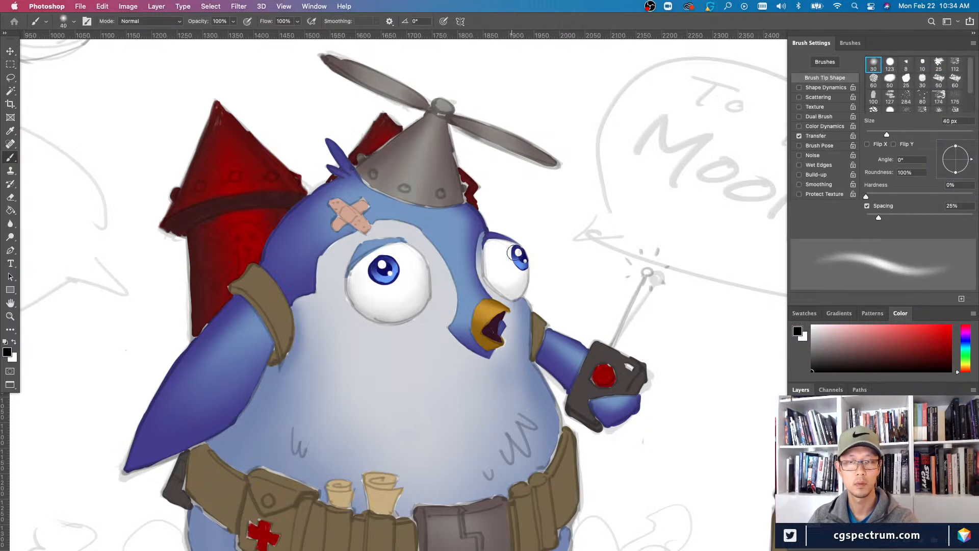
pyautogui.press('[')
# - Examine the softer line art across the whole illustration and up close on the penguin
pyautogui.press('super+minus')
pyautogui.press('super+minus')
pyautogui.press('super+minus')
pyautogui.press('super+equal')
pyautogui.press('super+equal')
pyautogui.press('super+minus')
pyautogui.press('super+minus')
pyautogui.press('super+equal')
pyautogui.press('super+equal')
pyautogui.press('super+equal')
pyautogui.press('super+minus')
pyautogui.press('super+minus')
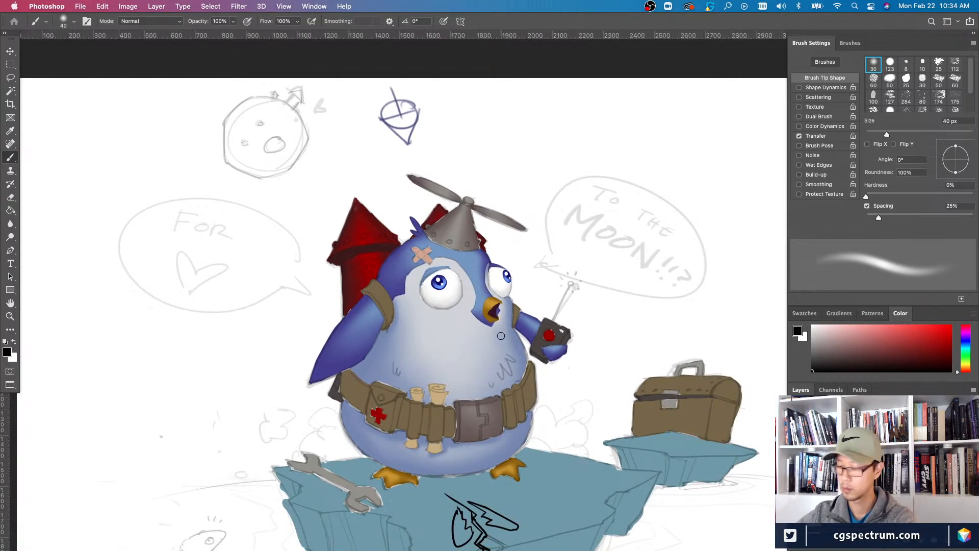
# - Pick the mouth interior's layer on the canvas and sample its dark purple
pyautogui.press('v')
pyautogui.press('super+plus')
pyautogui.press('super+plus')
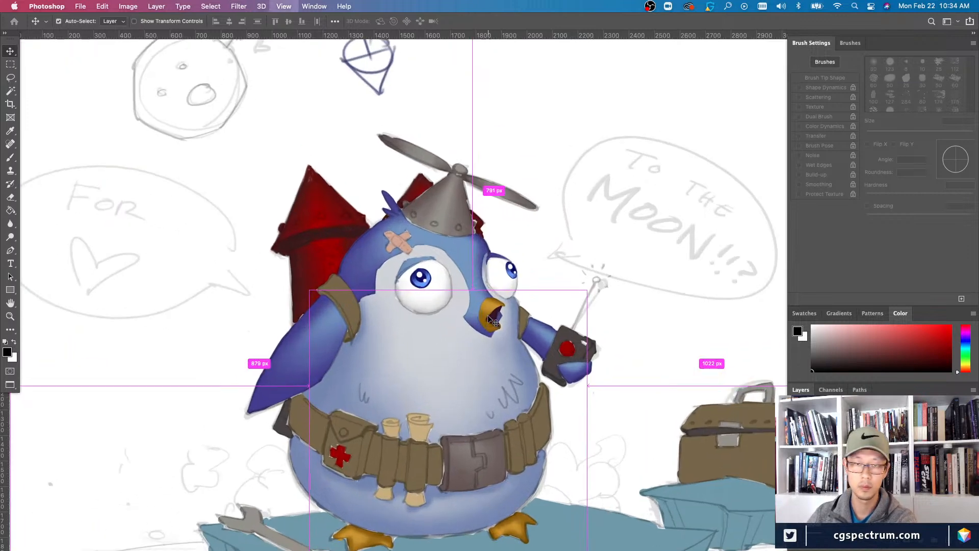
pyautogui.rightClick(501, 350)
pyautogui.click(520, 353)
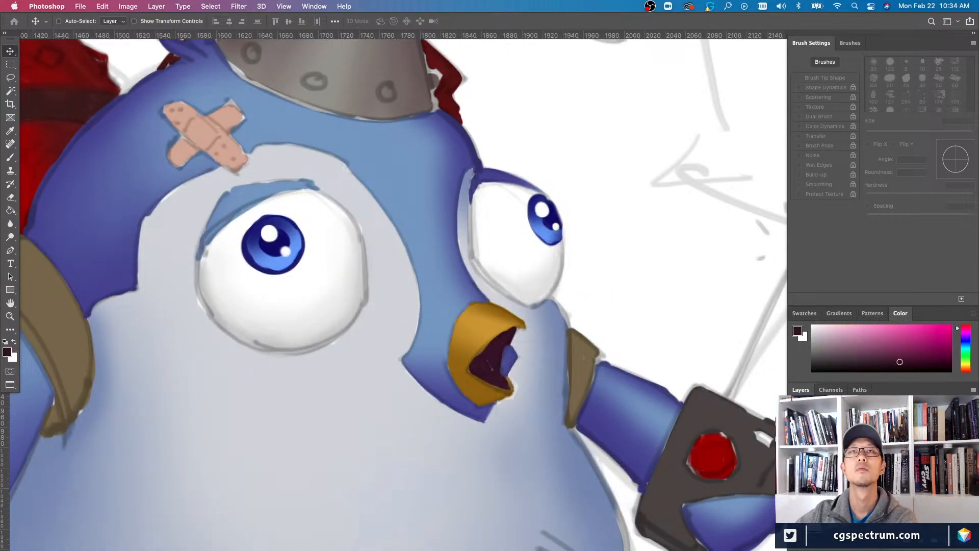
pyautogui.press('Tab')
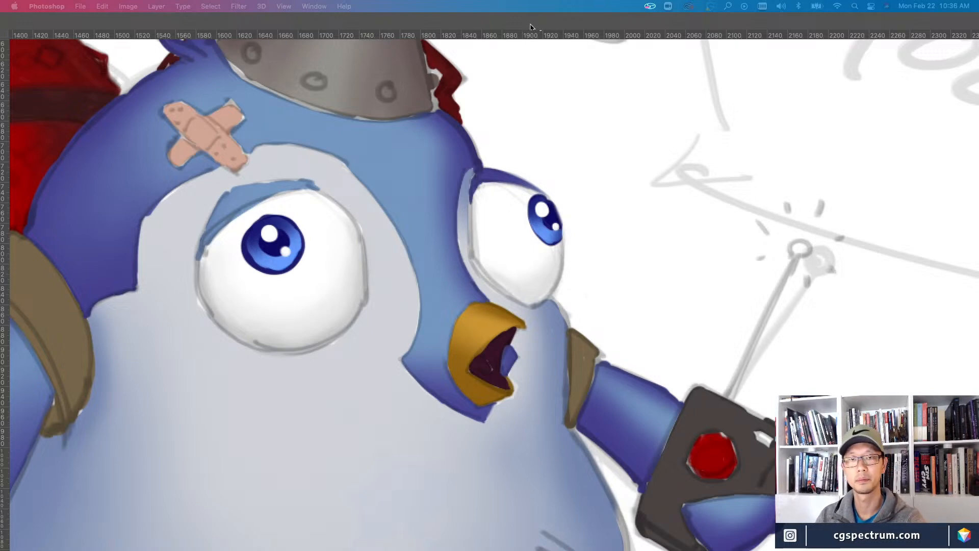
pyautogui.press('Tab')
pyautogui.press('super+BackSpace')
pyautogui.press('super+z')
pyautogui.press('super+plus')
pyautogui.press('super+minus')
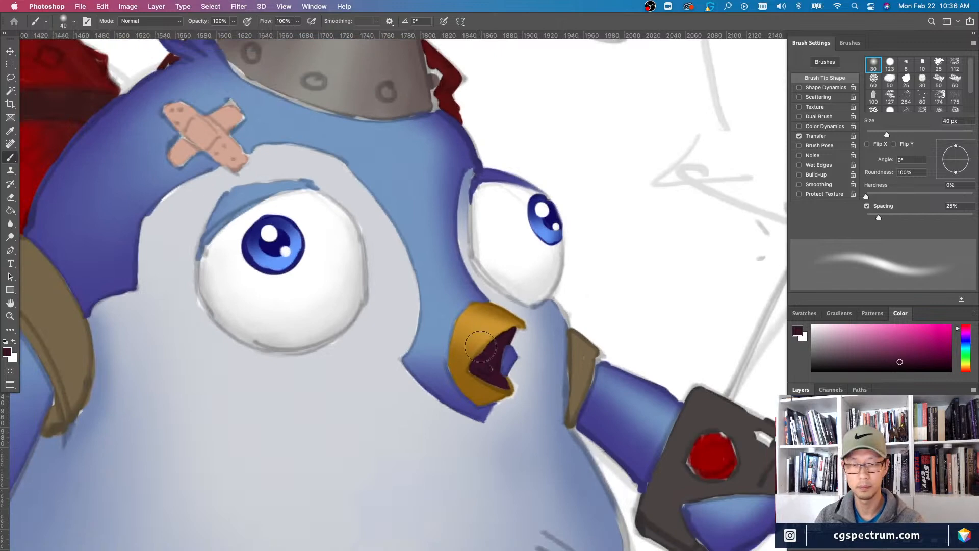
# - Paint over the line marks inside the mouth in dark purple with the soft round brush reduced to 8 px
pyautogui.press('.')
pyautogui.hotkey('shift', ',')
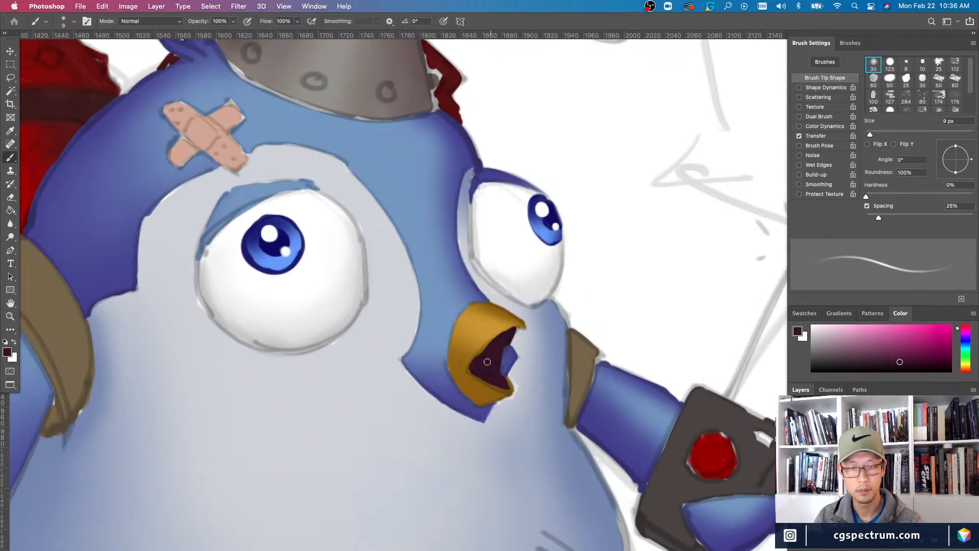
pyautogui.press('super+plus')
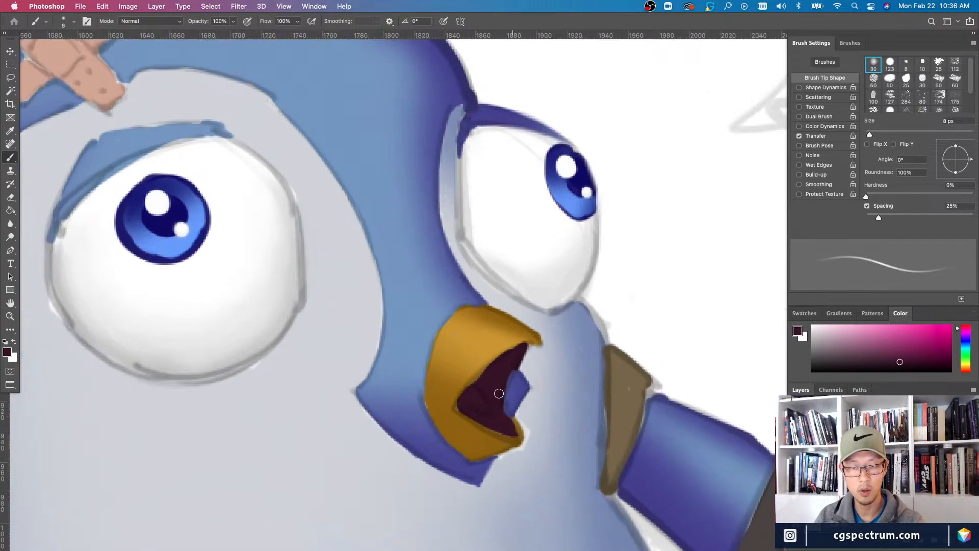
# - Pick the layer of the blue sliver inside the open beak on the canvas
pyautogui.press('v')
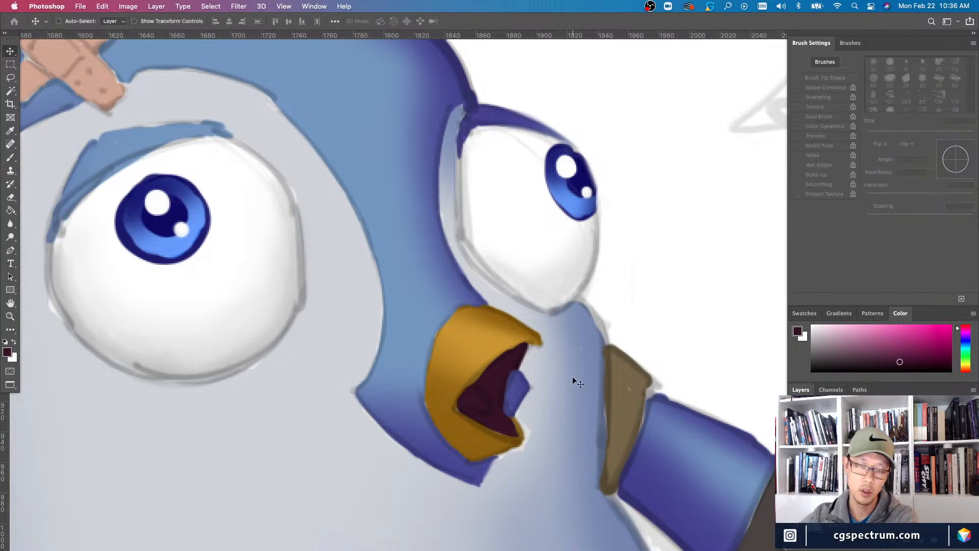
pyautogui.rightClick(512, 384)
pyautogui.click(528, 390)
pyautogui.rightClick(517, 387)
pyautogui.click(529, 391)
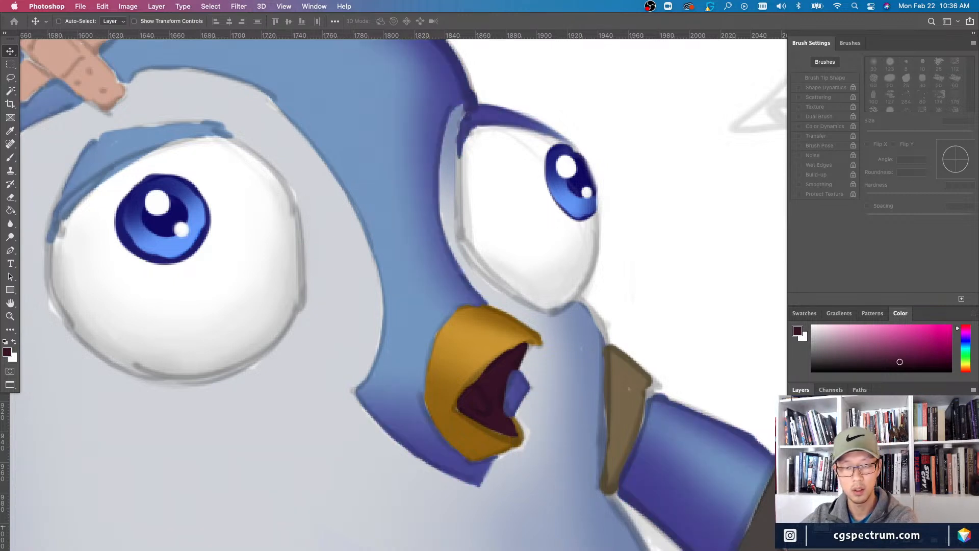
# - Try Layers 35 and 30 on the blue face area beside the beak, settle on Layer 41, and toggle its visibility to identify it
pyautogui.rightClick(409, 333)
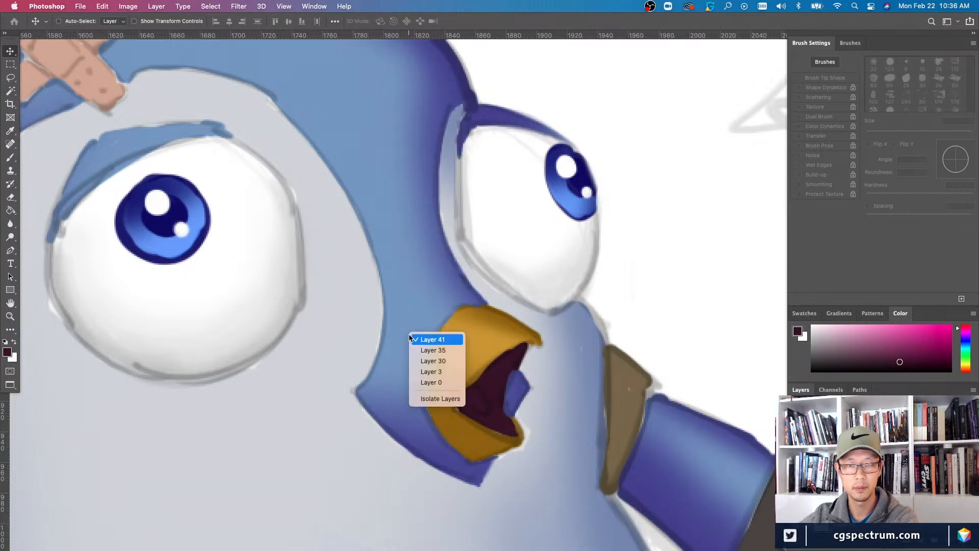
pyautogui.click(432, 351)
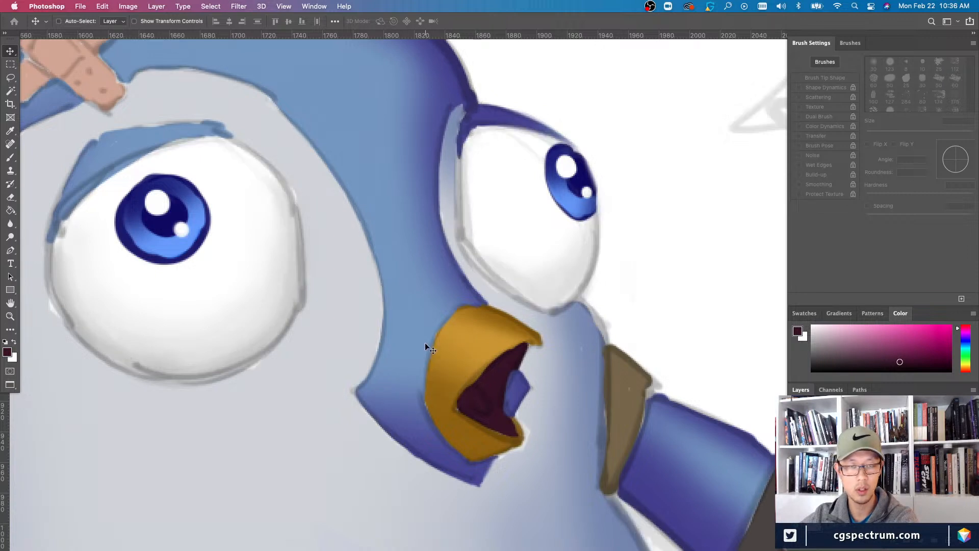
pyautogui.rightClick(409, 332)
pyautogui.click(432, 361)
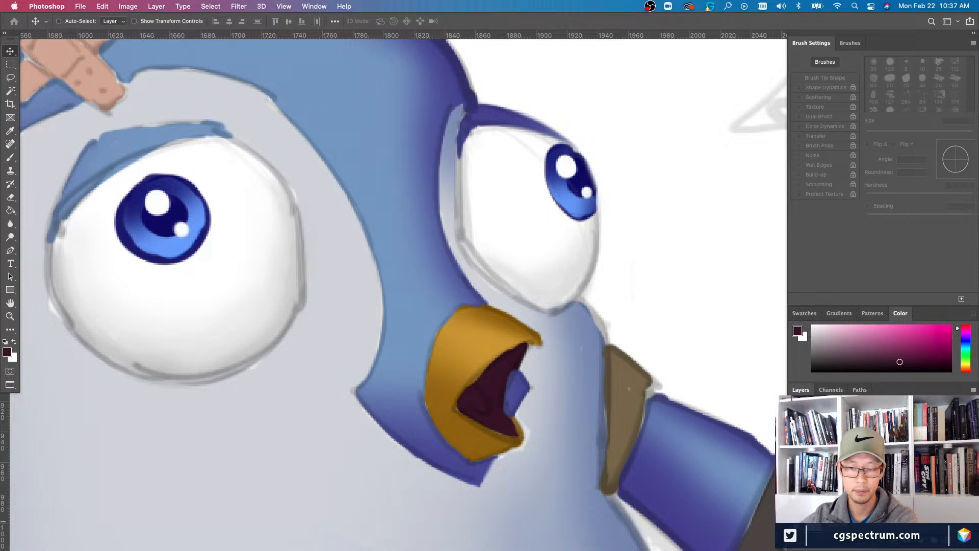
pyautogui.rightClick(400, 311)
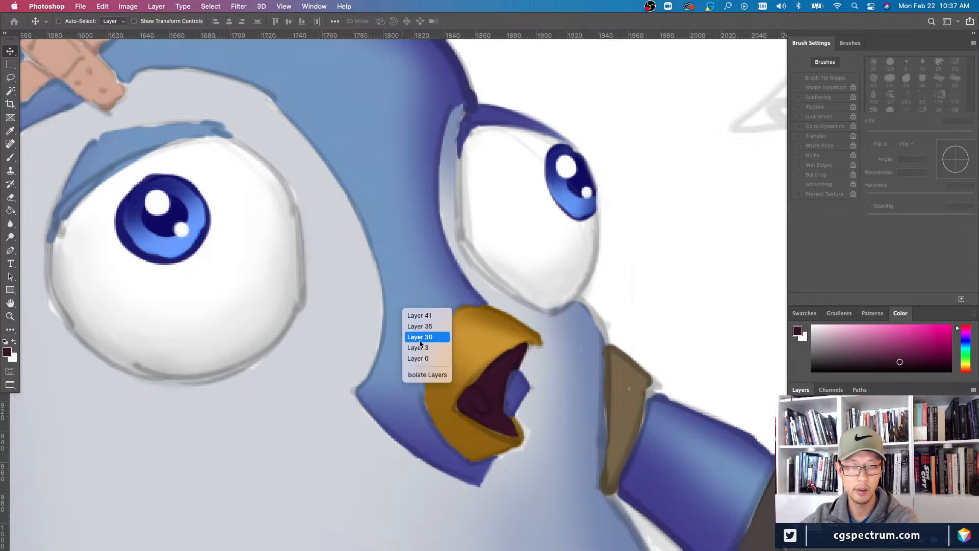
pyautogui.click(425, 316)
pyautogui.press('super+comma')
pyautogui.press('super+comma')
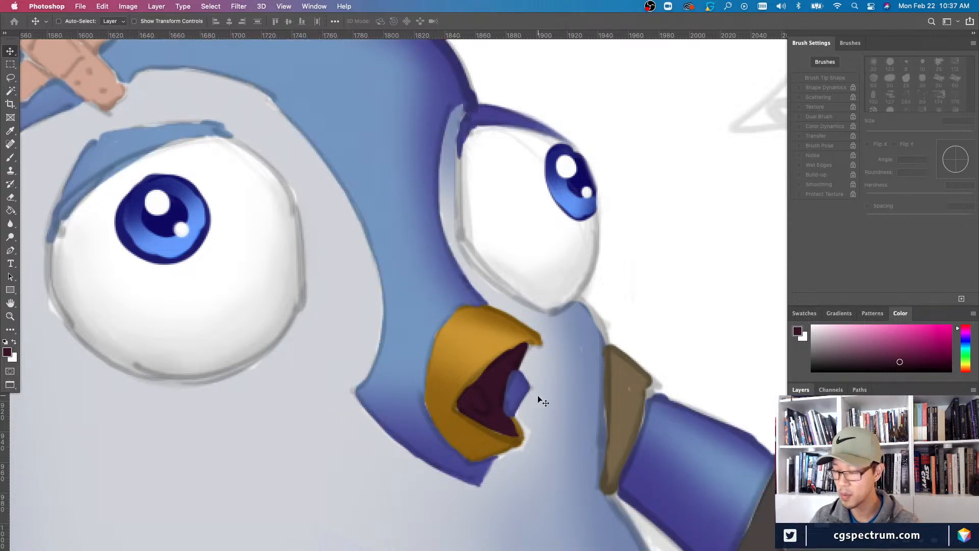
# - Tidy the mouth interior's edge against the blue sliver with the soft brush in dark purple, reduced to 2 px
pyautogui.press('e')
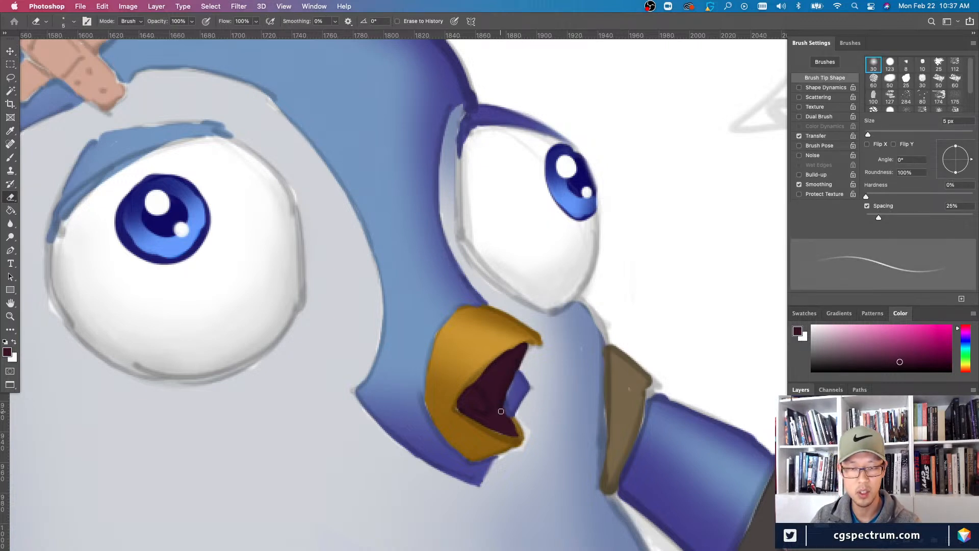
pyautogui.press('b')
pyautogui.press('[')
pyautogui.press('[')
pyautogui.press('[')
pyautogui.press('[')
pyautogui.press('[')
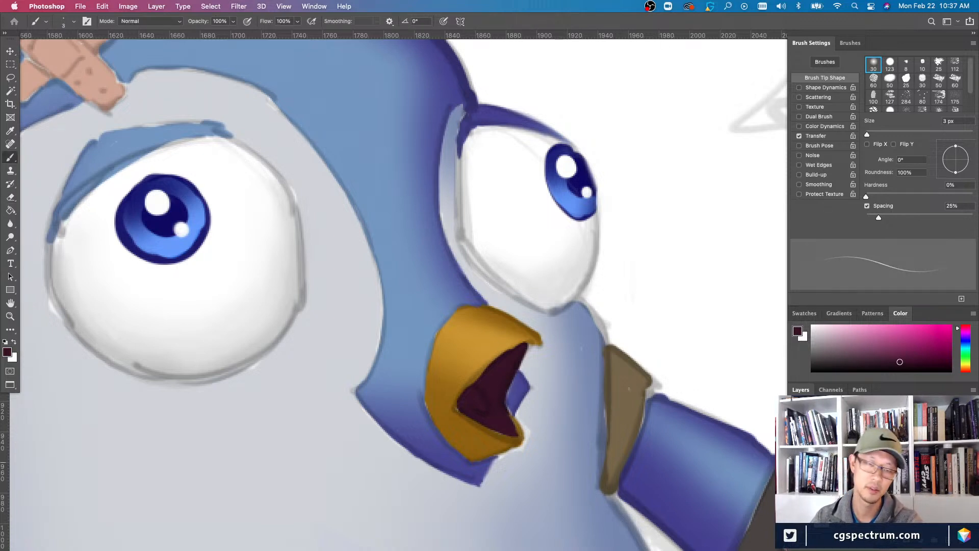
pyautogui.press('[')
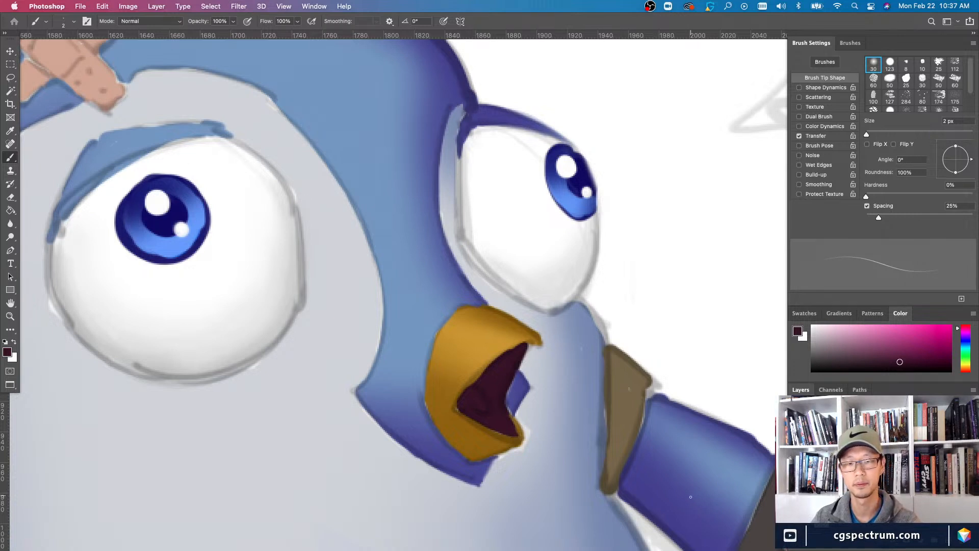
# - Clean the blue face edge between the beak and the far eye with a 3 px soft eraser, toggling layer visibility for comparison
pyautogui.click(796, 450)
pyautogui.click(796, 452)
pyautogui.press('e')
pyautogui.moveTo(476, 286)
pyautogui.mouseDown()
pyautogui.moveTo(460, 264)
pyautogui.moveTo(488, 304)
pyautogui.moveTo(458, 264)
pyautogui.moveTo(472, 283)
pyautogui.mouseUp()
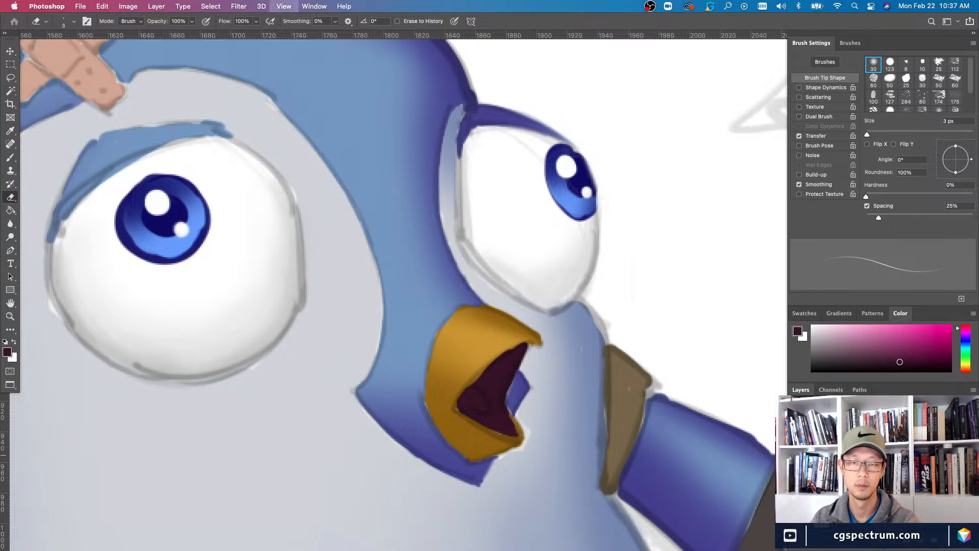
pyautogui.press('super+minus')
pyautogui.press('super+equal')
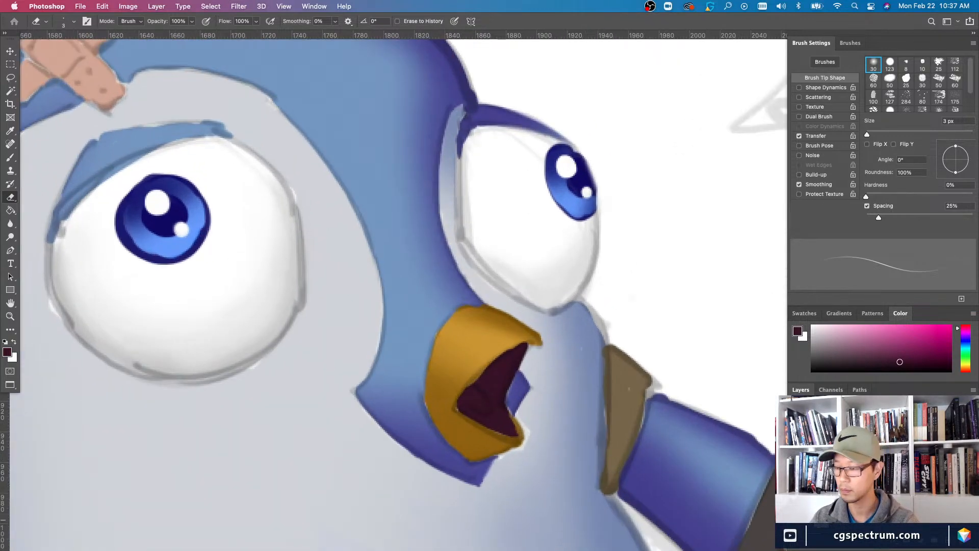
pyautogui.click(796, 445)
pyautogui.click(796, 448)
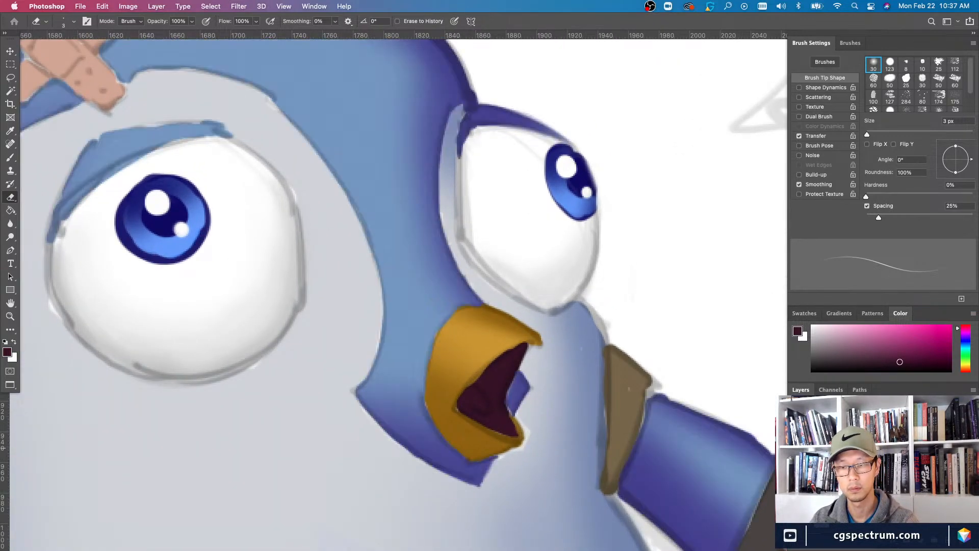
# - Sample the face's light blue and touch up the edge of the blue sliver by the open beak with a 1 px soft brush
pyautogui.press('b')
pyautogui.keyDown('alt'); pyautogui.click(402, 291); pyautogui.keyUp('alt')
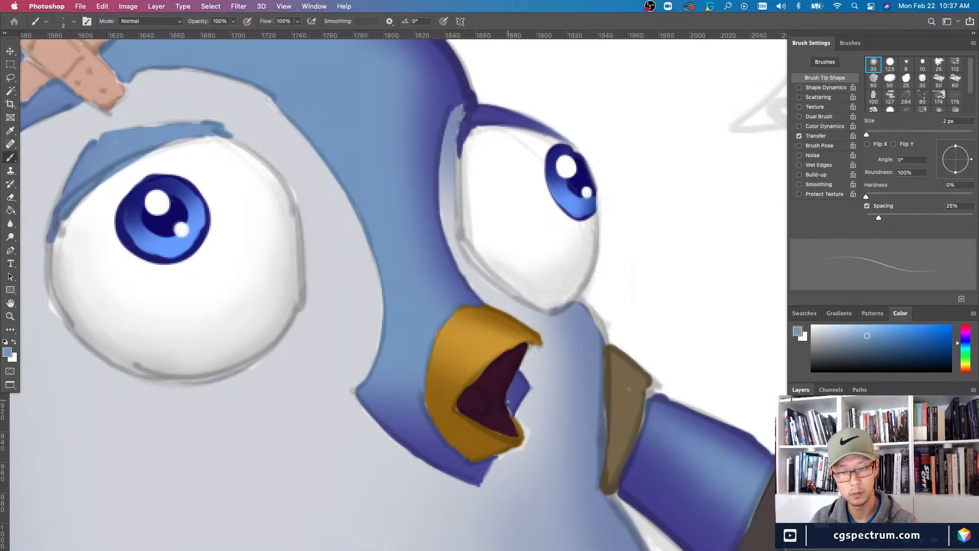
pyautogui.press('[')
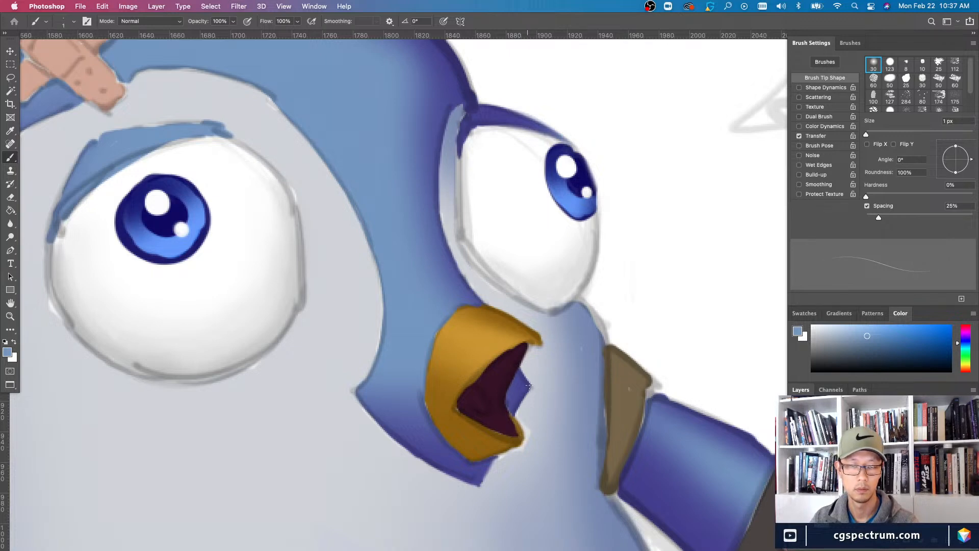
# - Examine the beak and face cleanup from a distance and up close
pyautogui.press('super+minus')
pyautogui.press('super+minus')
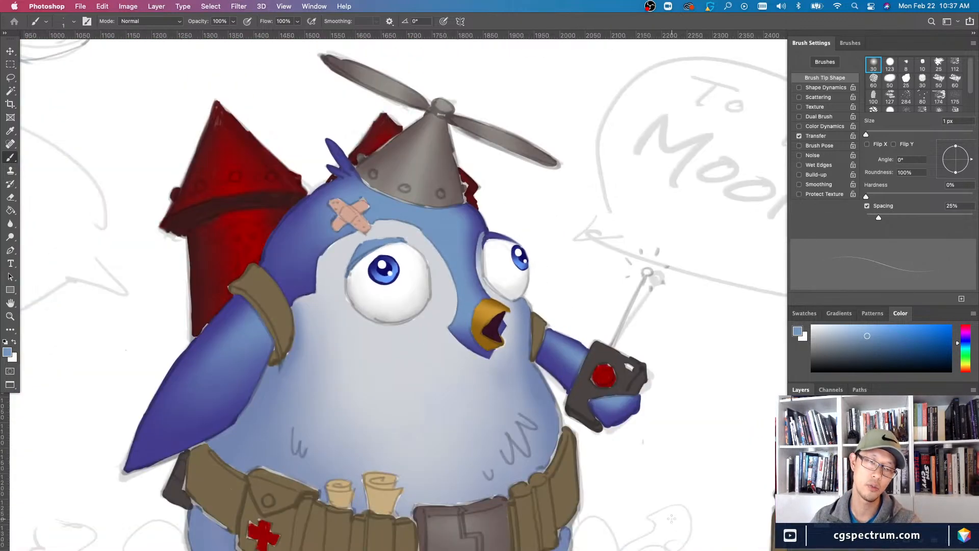
pyautogui.press('super+equal')
pyautogui.press('super+equal')
pyautogui.press('super+equal')
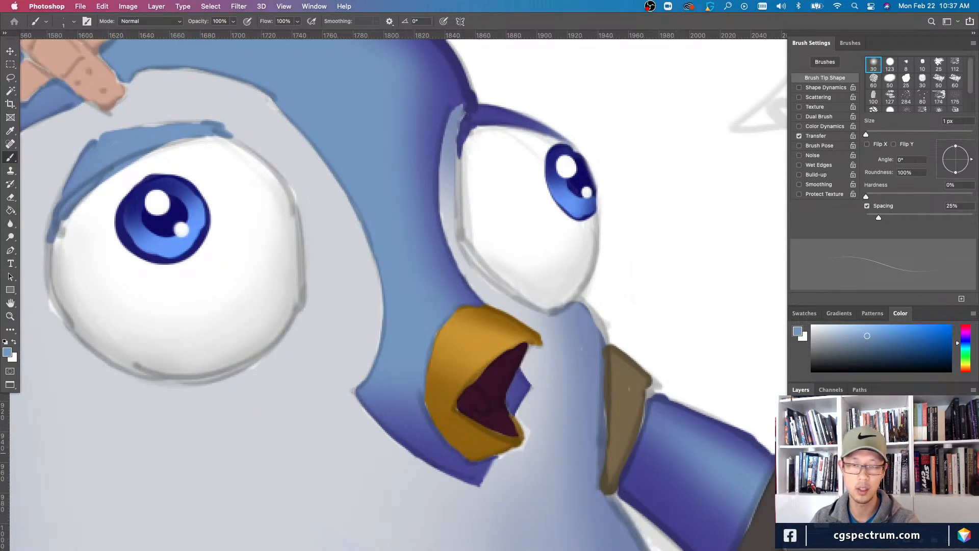
pyautogui.press('super+minus')
pyautogui.press('super+minus')
pyautogui.press('super+minus')
pyautogui.press('super+equal')
pyautogui.press('super+equal')
pyautogui.press('super+equal')
# - Trim the tip of the blue face patch below the lower beak with a 2 px soft eraser
pyautogui.press('e')
pyautogui.scroll(-2, 517, 383)
pyautogui.hscroll(-2, 517, 384)
pyautogui.press('[')
pyautogui.moveTo(532, 419); pyautogui.dragTo(515, 448)
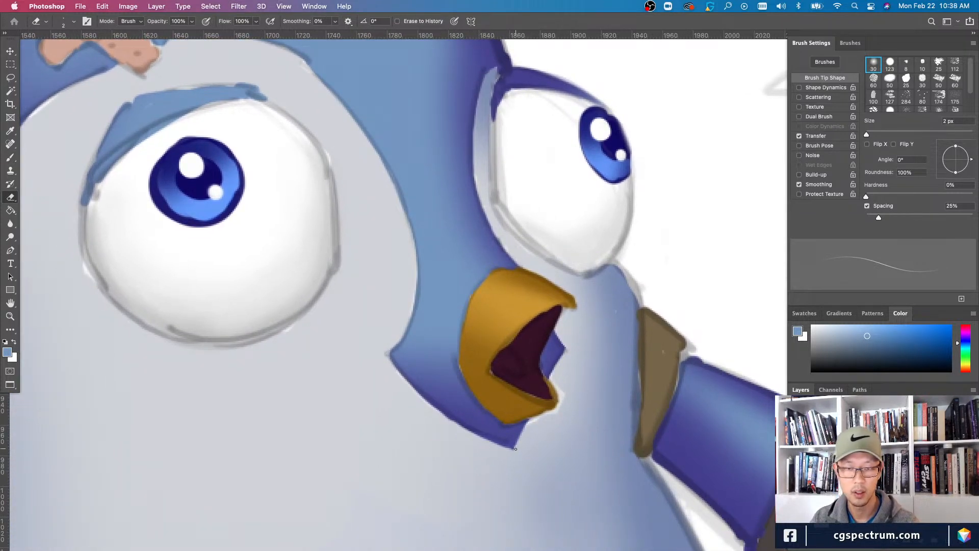
pyautogui.press('super+minus')
pyautogui.press('super+equal')
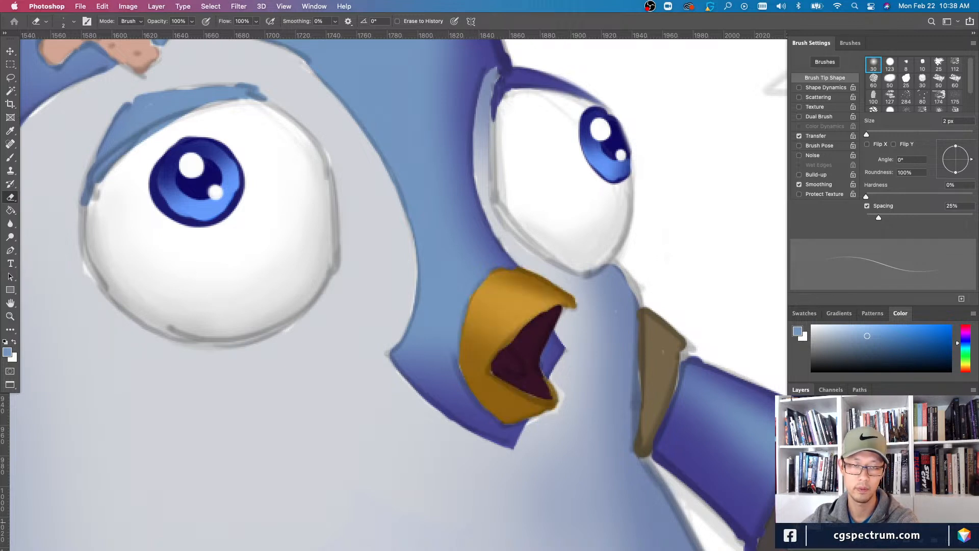
# - Sample the beak's orange, set the soft brush to 2 px, and toggle the active layer's visibility to check the beak
pyautogui.press('b')
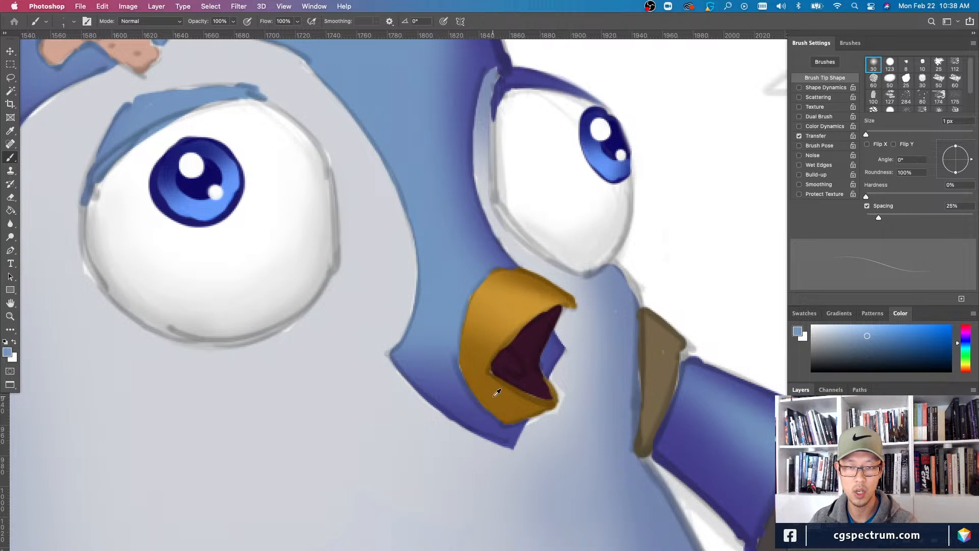
pyautogui.keyDown('alt'); pyautogui.click(504, 306); pyautogui.keyUp('alt')
pyautogui.press(']')
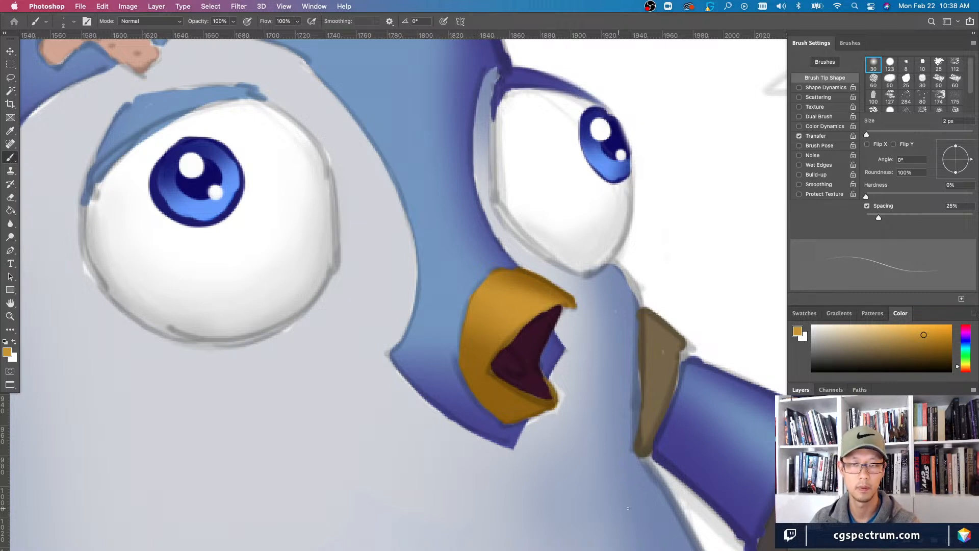
pyautogui.hotkey('ctrl', ',')
pyautogui.hotkey('ctrl', ',')
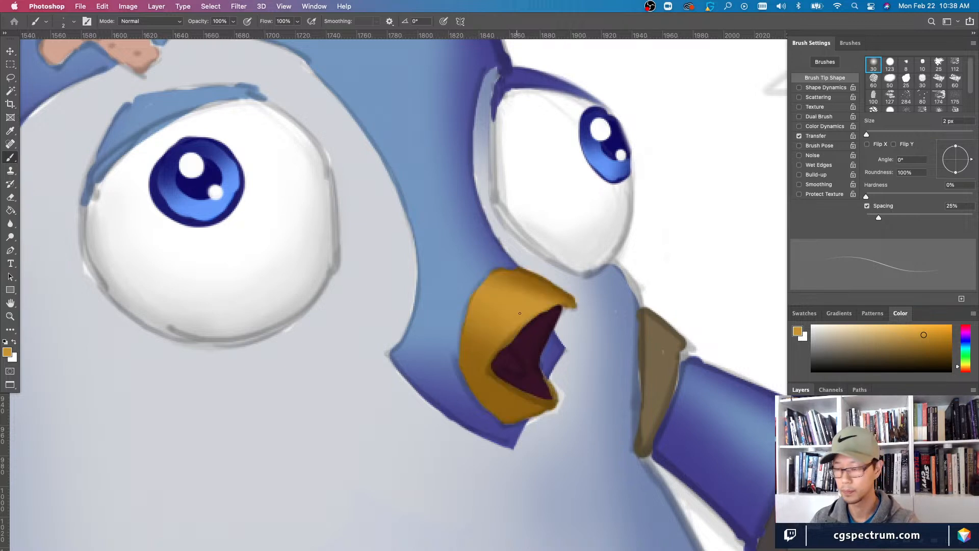
# - Refine the mouth opening along the upper beak and its inner corner with a 2 px soft eraser and the orange soft brush
pyautogui.press('e')
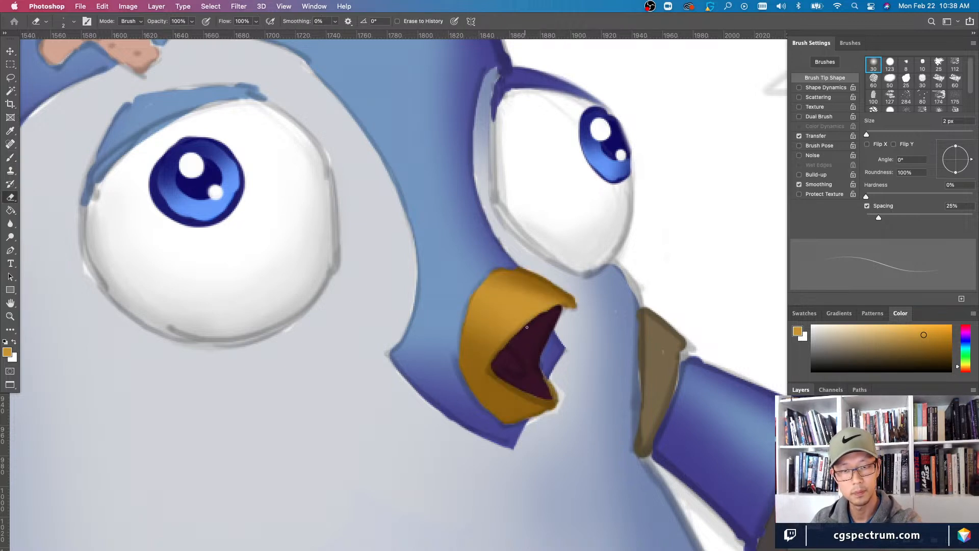
pyautogui.moveTo(524, 328)
pyautogui.mouseDown()
pyautogui.moveTo(491, 367)
pyautogui.moveTo(502, 367)
pyautogui.mouseUp()
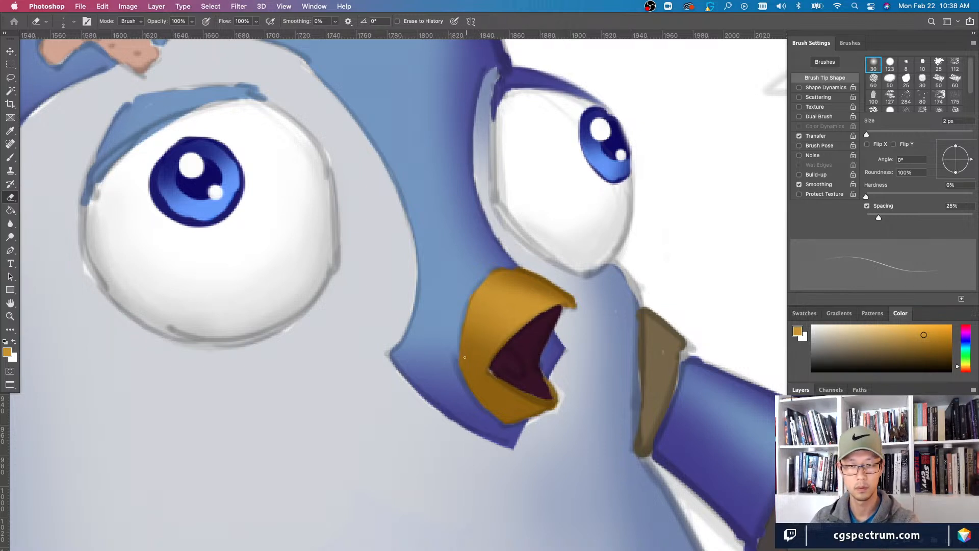
pyautogui.press('b')
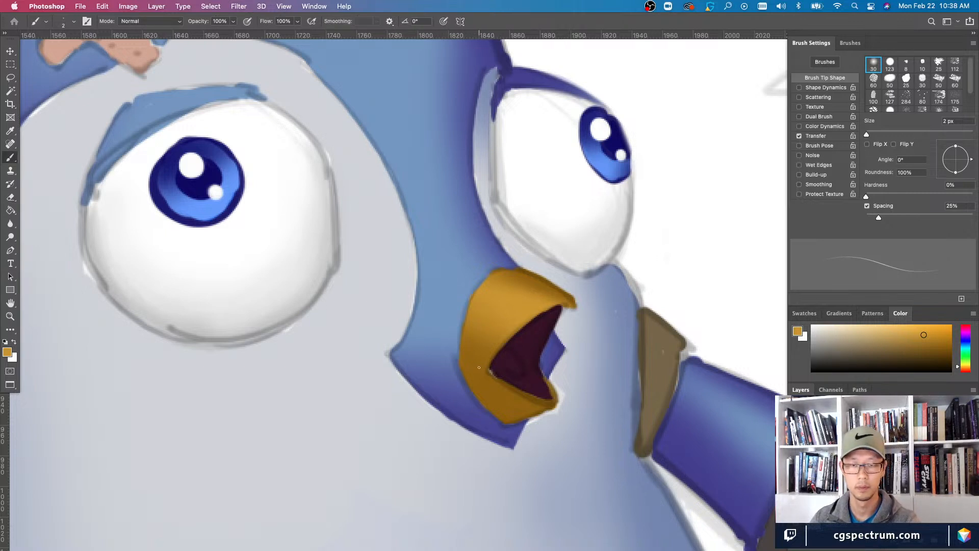
pyautogui.press(']')
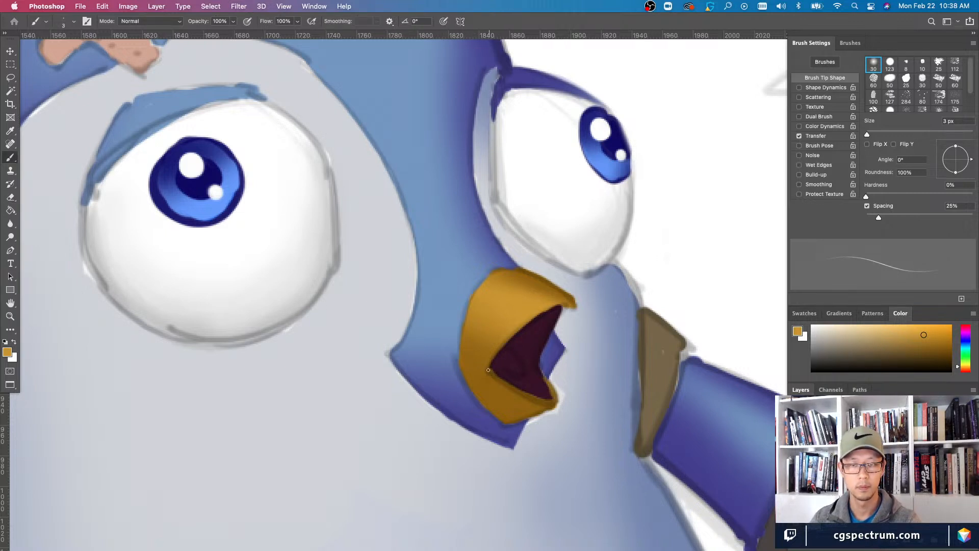
pyautogui.scroll(-5, 743, 531)
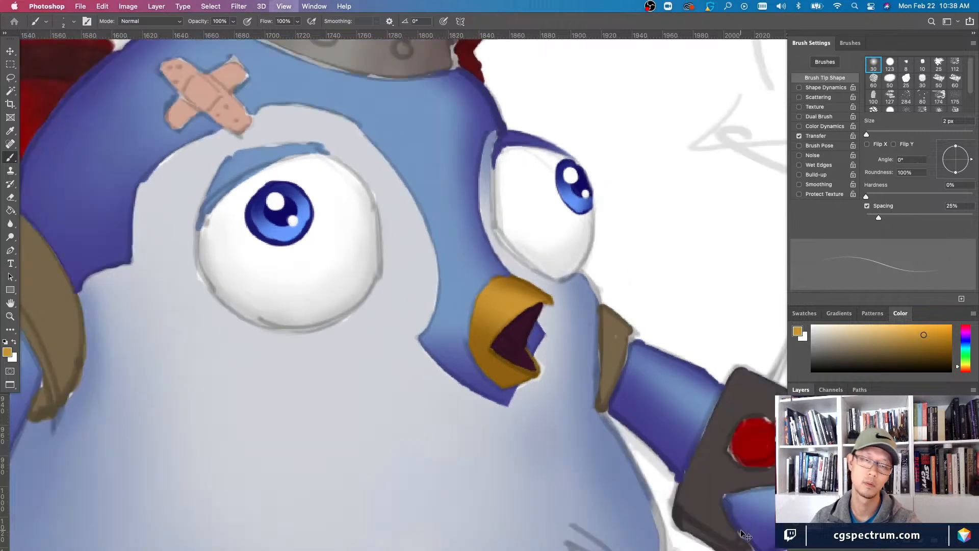
pyautogui.scroll(4, 743, 531)
pyautogui.scroll(2, 746, 536)
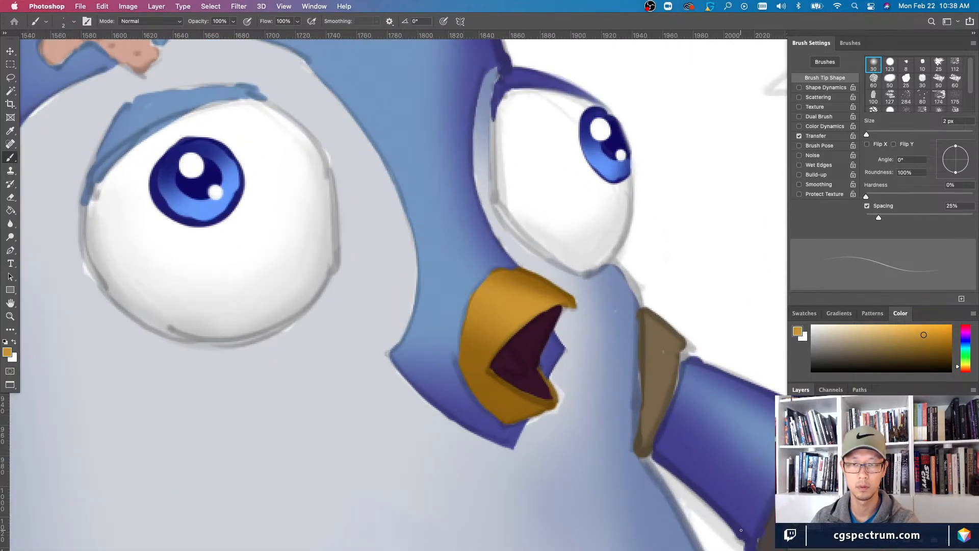
# - Trim the pointed tip of the upper beak with the 2 px soft eraser and check the shape from a distance
pyautogui.press('e')
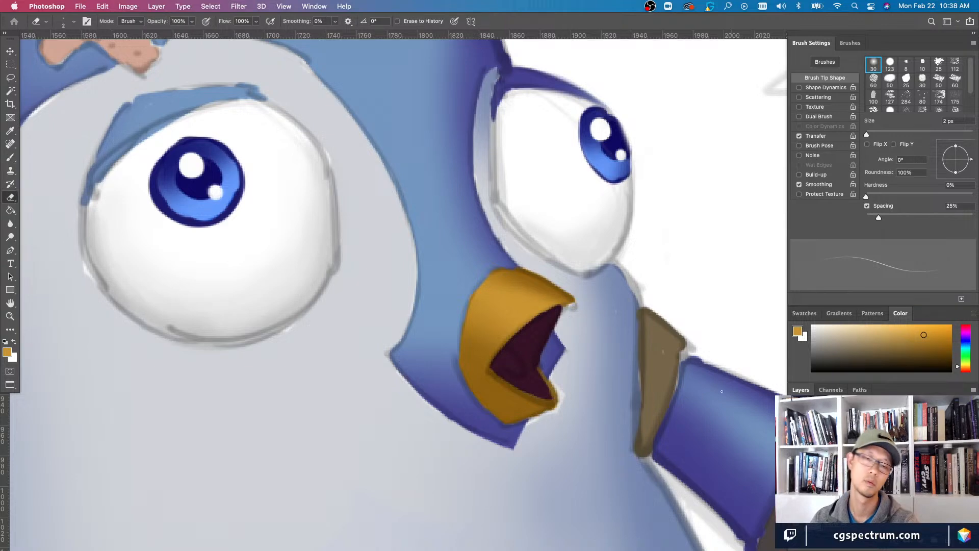
pyautogui.press('super+minus')
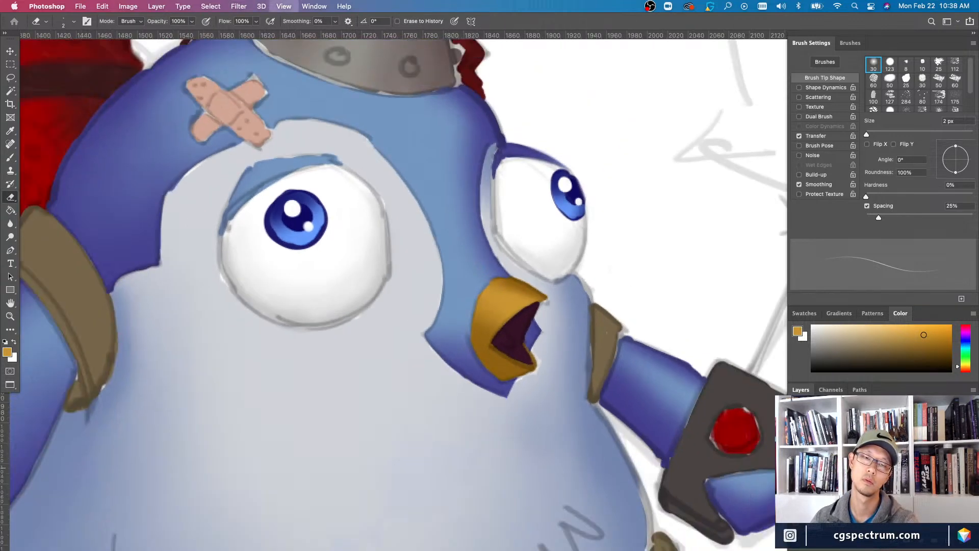
pyautogui.press('super+minus')
pyautogui.press('super+plus')
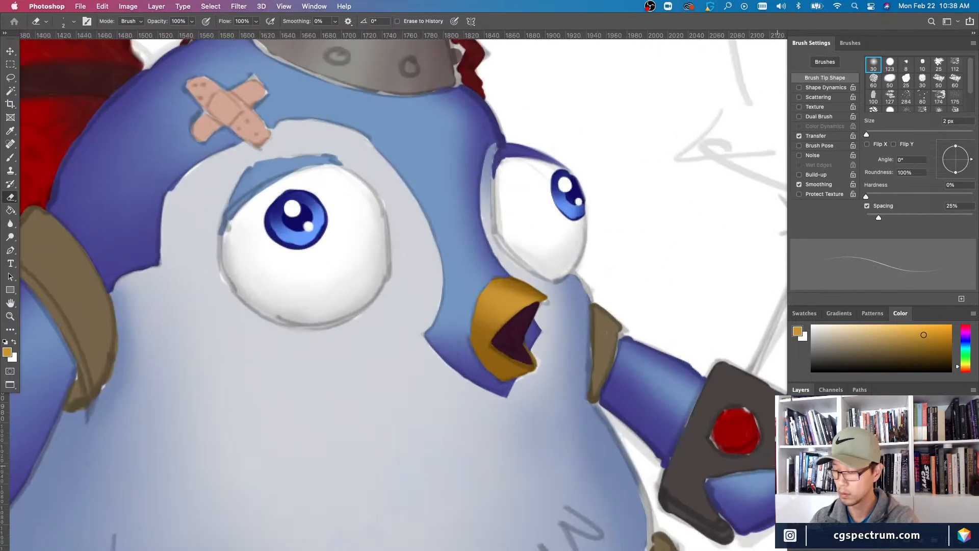
# - Pick Layer 57 on the canvas just below the beak
pyautogui.press('v')
pyautogui.rightClick(519, 396)
pyautogui.click(532, 402)
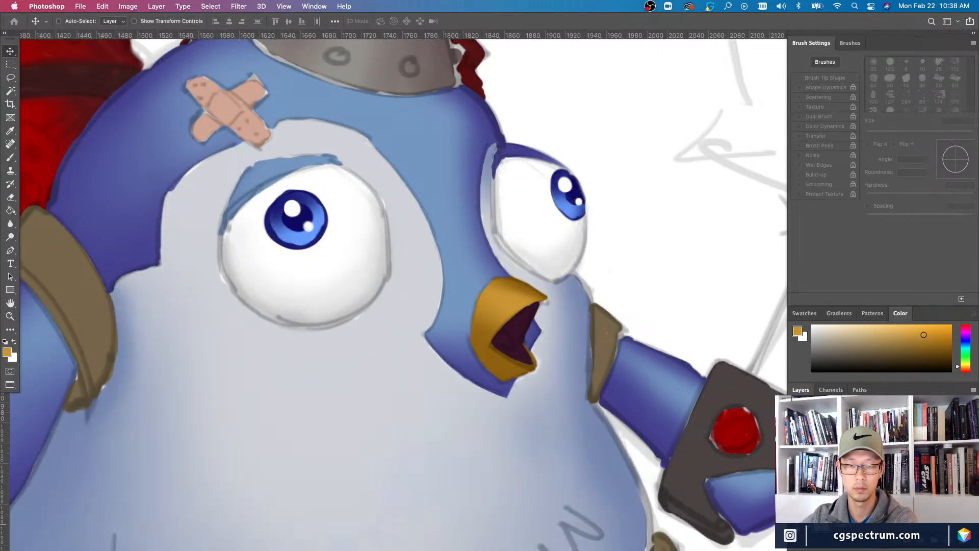
pyautogui.rightClick(539, 360)
pyautogui.click(546, 367)
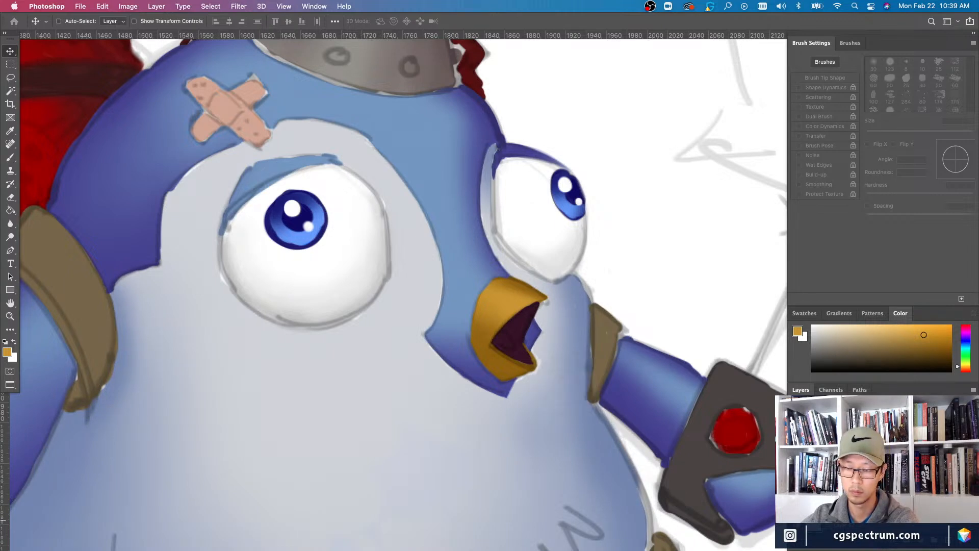
pyautogui.rightClick(528, 390)
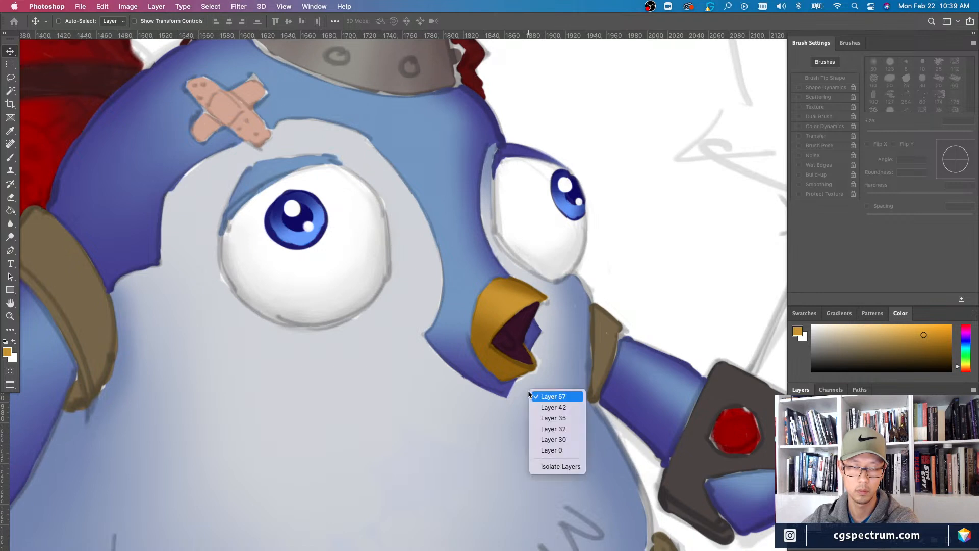
pyautogui.click(551, 396)
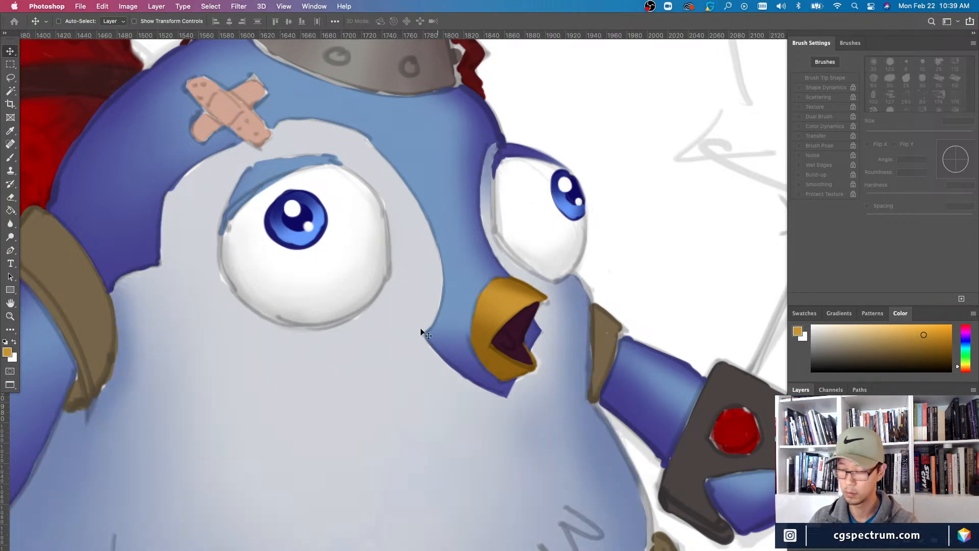
# - Sample the pale grey of the chest below the beak for the brush and check the penguin from a distance
pyautogui.press('b')
pyautogui.keyDown('alt'); pyautogui.click(431, 385); pyautogui.keyUp('alt')
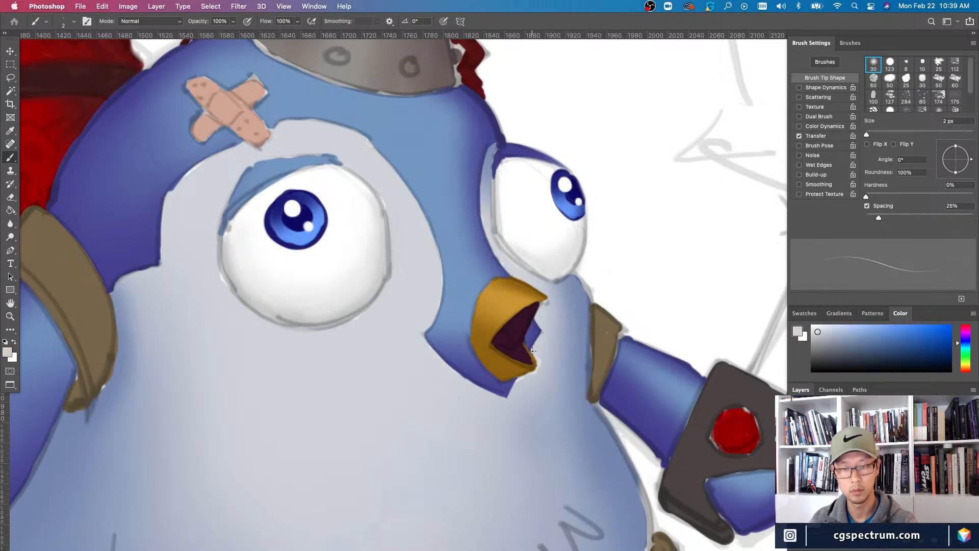
pyautogui.scroll(2, 500, 295)
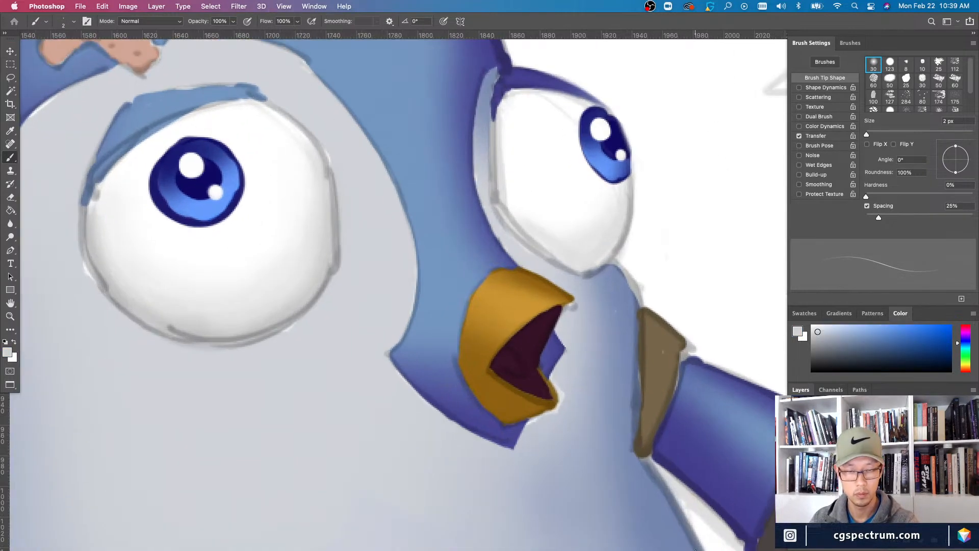
pyautogui.scroll(-6, 502, 295)
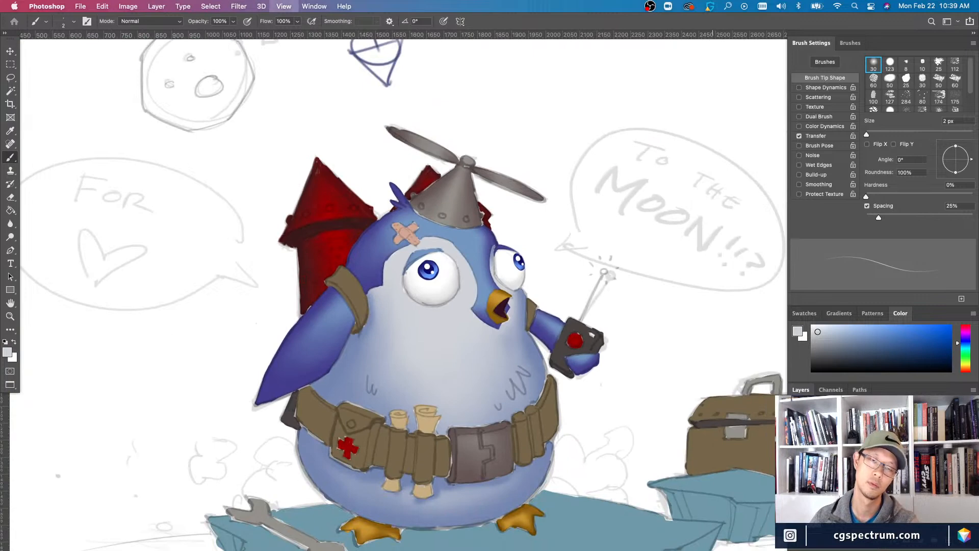
pyautogui.scroll(2, 503, 306)
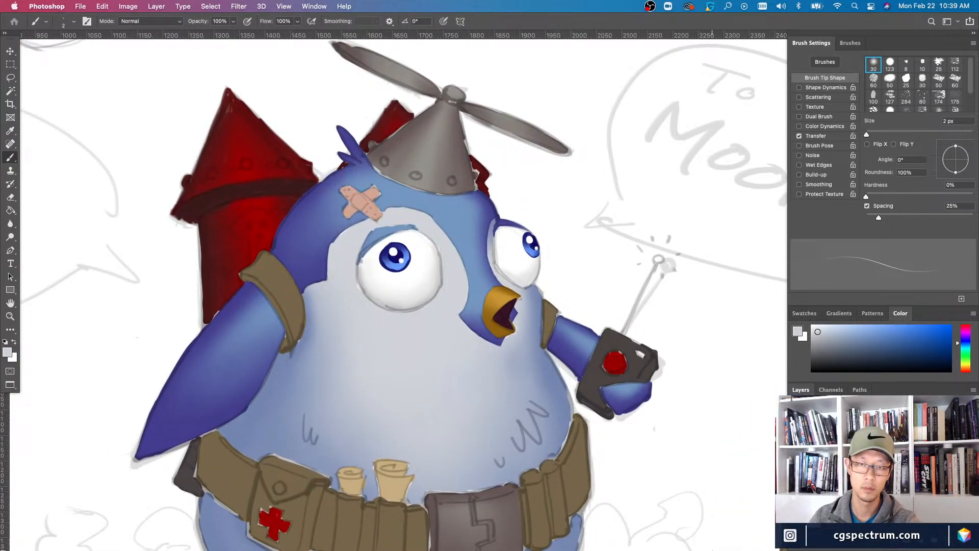
pyautogui.scroll(3, 712, 548)
pyautogui.scroll(-1, 713, 548)
# - Pick the dark mouth interior's layer on the canvas and toggle its visibility to verify it
pyautogui.press('v')
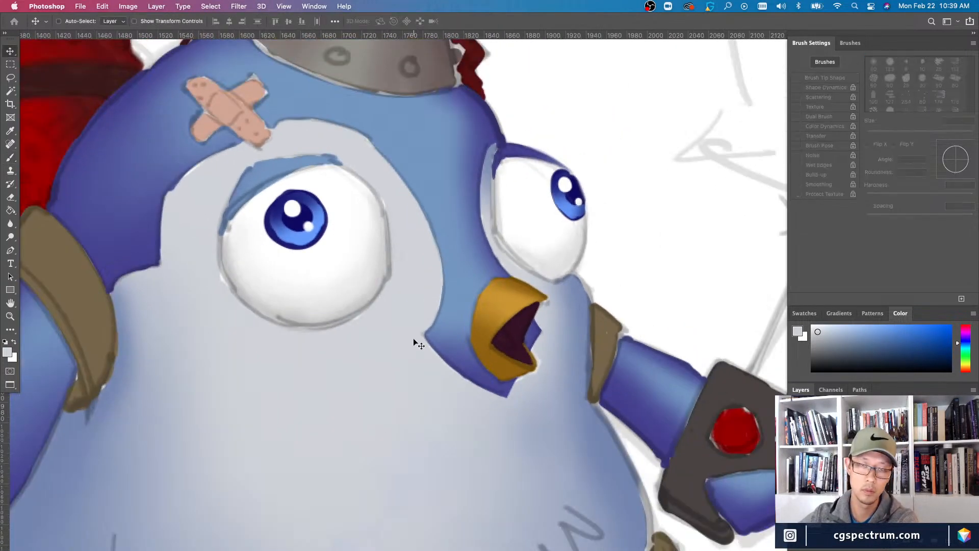
pyautogui.rightClick(516, 328)
pyautogui.click(533, 332)
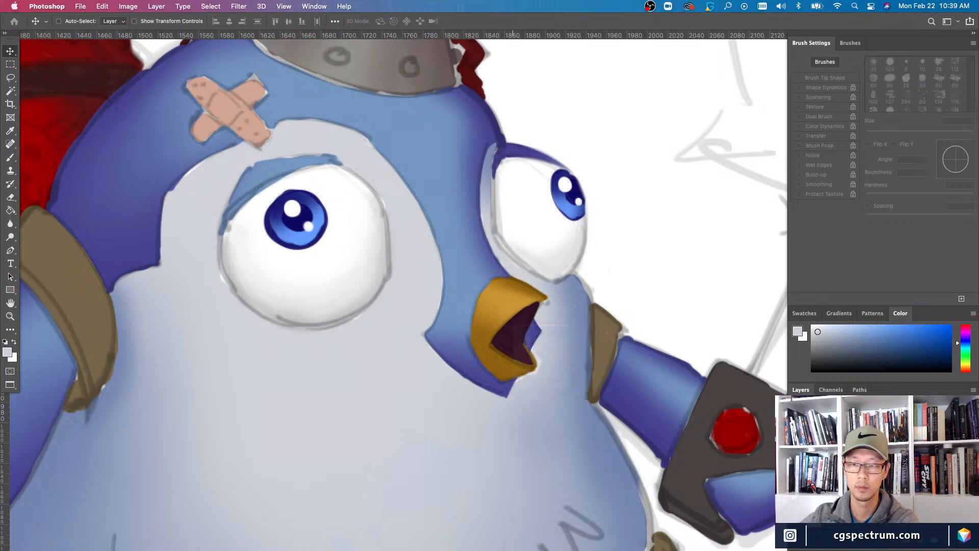
pyautogui.click(795, 455)
pyautogui.click(794, 455)
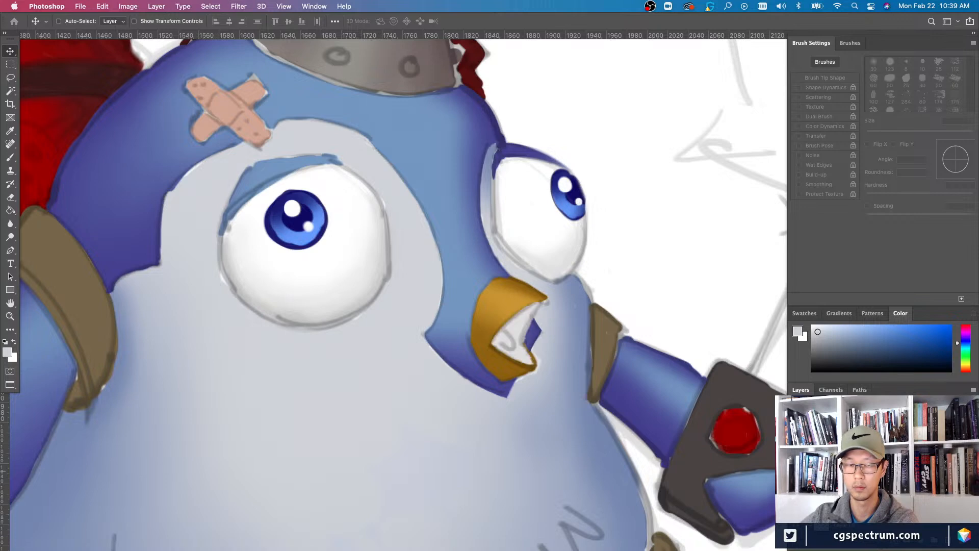
# - Paint a red tongue inside the mouth with a 4 px soft brush, using the red sampled from the remote's button
pyautogui.press('b')
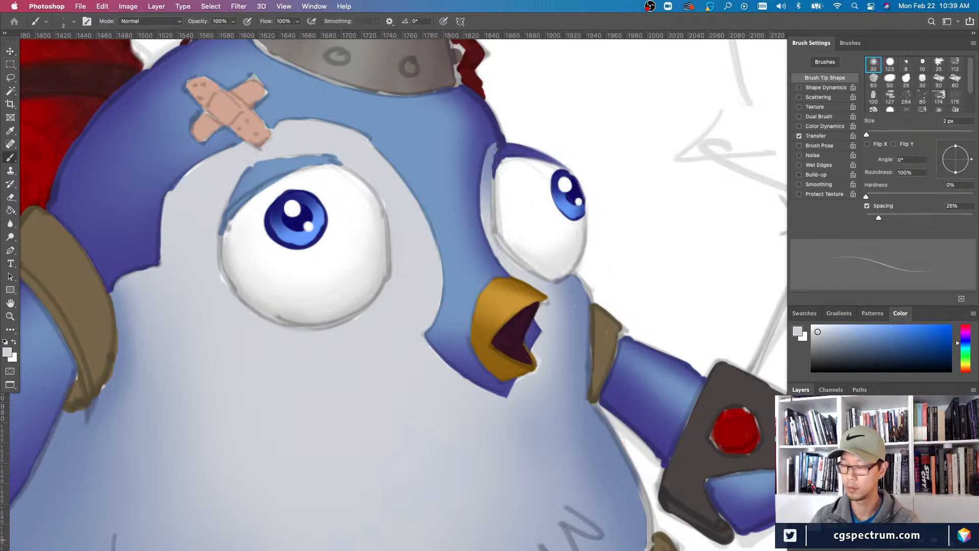
pyautogui.keyDown('alt'); pyautogui.click(735, 426); pyautogui.keyUp('alt')
pyautogui.scroll(1, 482, 314)
pyautogui.scroll(2, 483, 314)
pyautogui.press(']')
pyautogui.moveTo(506, 354); pyautogui.dragTo(523, 374)
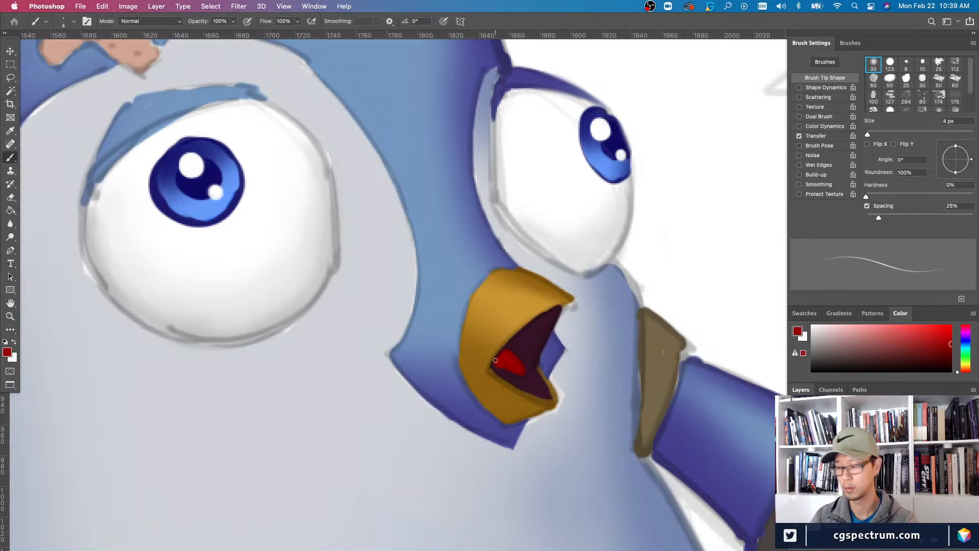
# - Trim the edge of the red tongue with a 3 px soft eraser and check its shape from a distance
pyautogui.press('e')
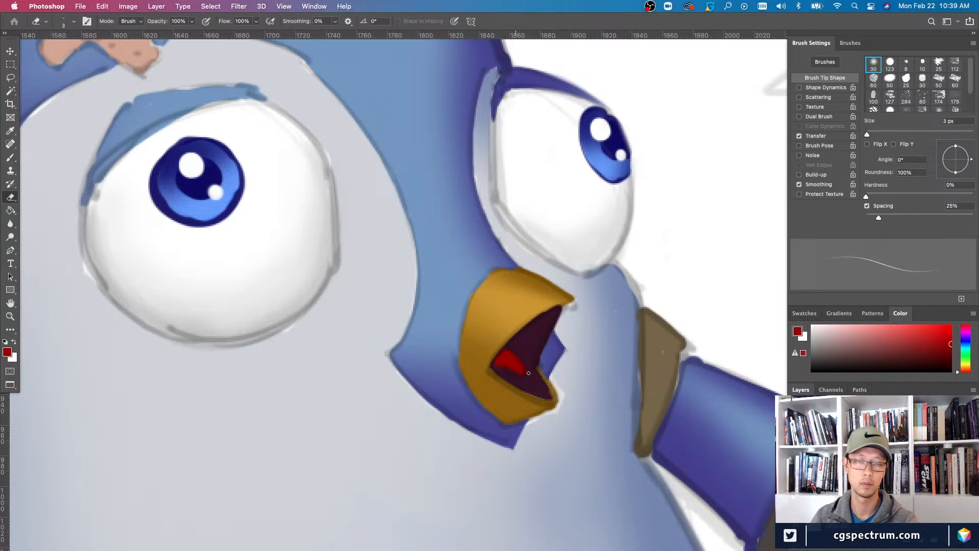
pyautogui.press('super+minus')
pyautogui.press('super+minus')
pyautogui.press('super+minus')
pyautogui.press('super+plus')
pyautogui.press('super+plus')
pyautogui.press('super+plus')
# - Fill out the red tongue with a 5 px soft brush and check it against the whole penguin
pyautogui.press('b')
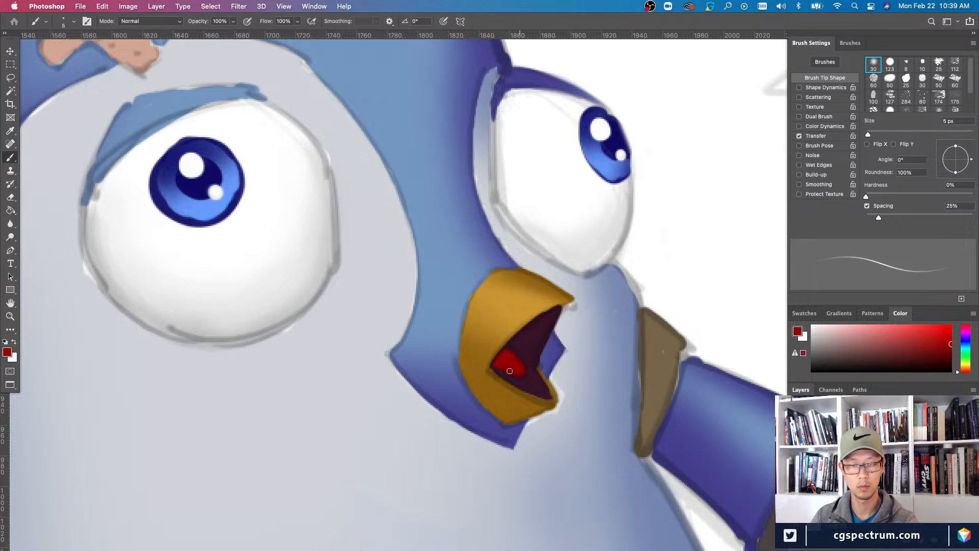
pyautogui.press('super+minus')
pyautogui.press('super+minus')
pyautogui.press('super+minus')
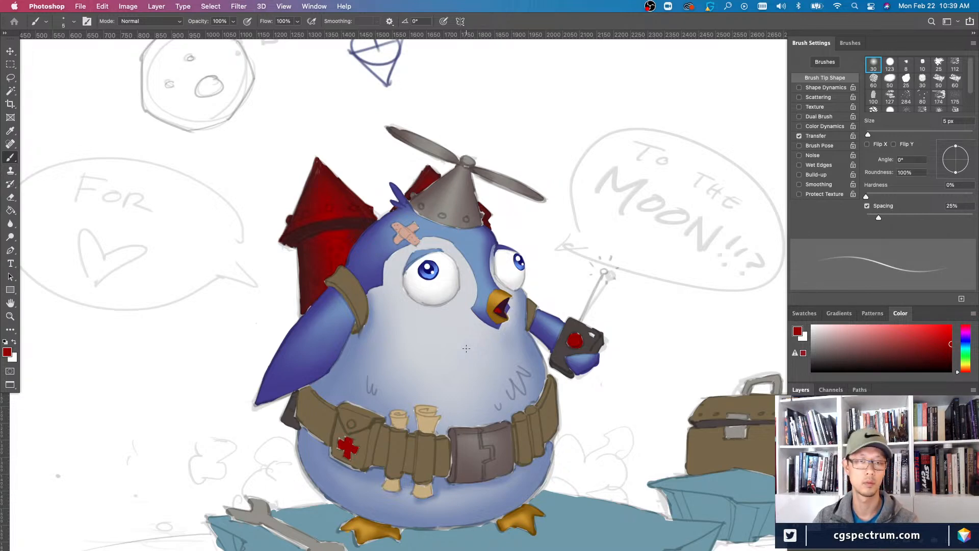
# - Examine the beak, mouth and tongue close up and against the whole penguin
pyautogui.press('super+plus')
pyautogui.press('super+plus')
pyautogui.press('super+plus')
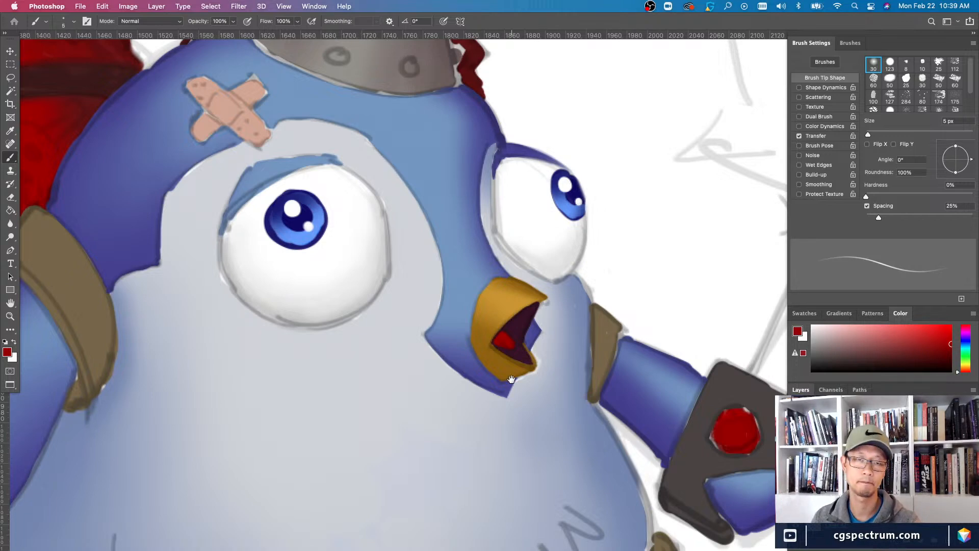
pyautogui.press('super+minus')
pyautogui.press('super+minus')
pyautogui.press('super+minus')
pyautogui.press('super+plus')
pyautogui.press('super+plus')
pyautogui.press('super+plus')
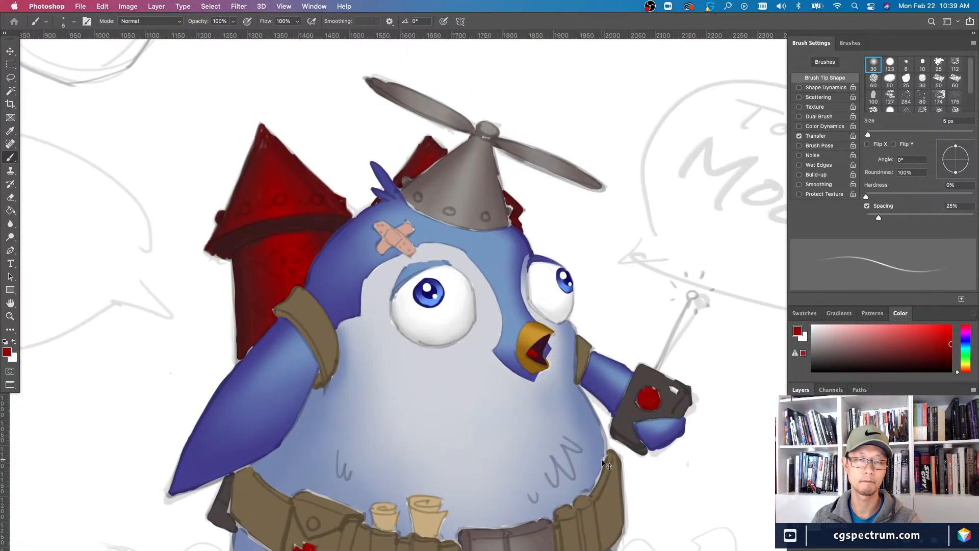
pyautogui.press('super+minus')
pyautogui.press('super+minus')
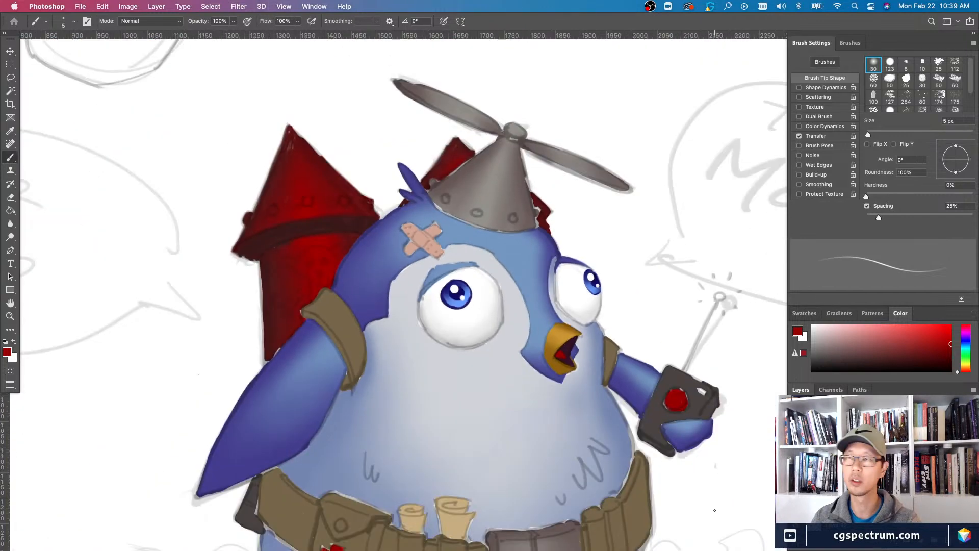
# - Examine the painted penguin's face and upper body up close and from farther out
pyautogui.press('super+plus')
pyautogui.press('super+plus')
pyautogui.press('super+minus')
pyautogui.press('super+minus')
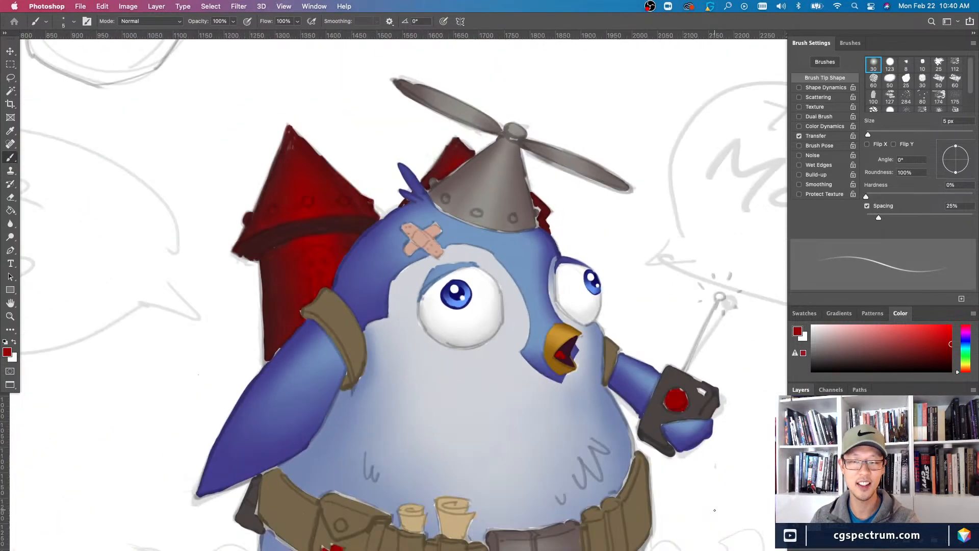
pyautogui.scroll(-1, 724, 479)
pyautogui.press('super+plus')
pyautogui.press('super+plus')
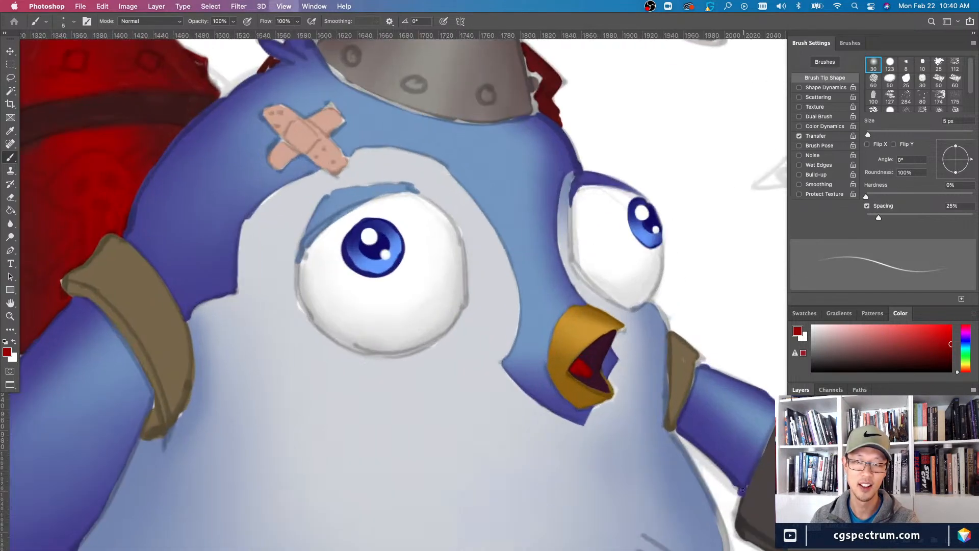
pyautogui.press('super+minus')
pyautogui.press('super+minus')
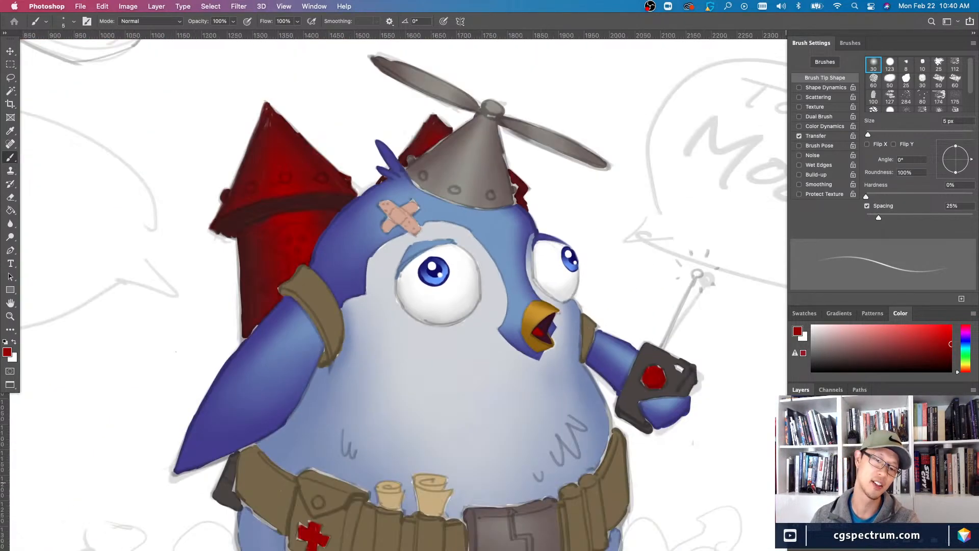
pyautogui.hscroll(-2, 683, 490)
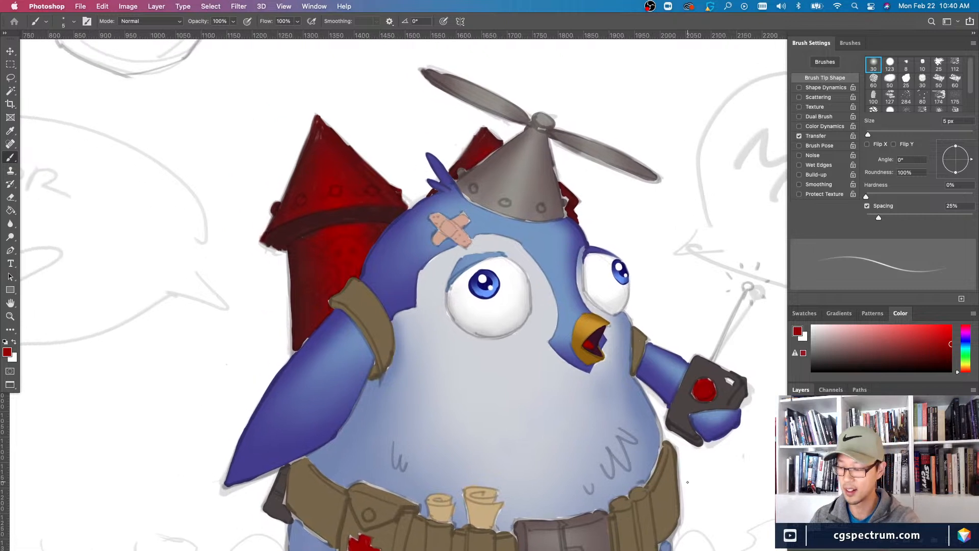
# - Pick the layer under the penguin's belly, toggle its visibility to compare the shading, and examine the whole character
pyautogui.press('v')
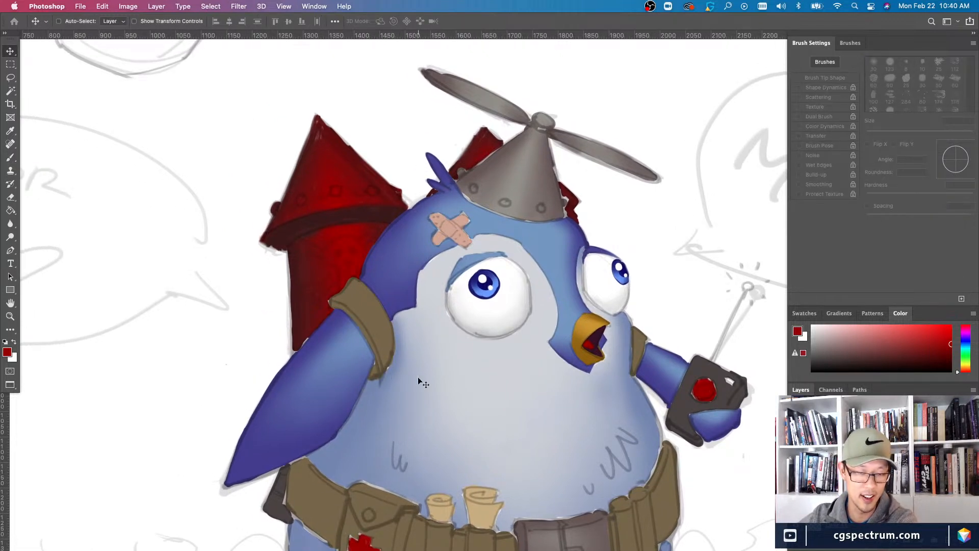
pyautogui.rightClick(480, 375)
pyautogui.click(489, 381)
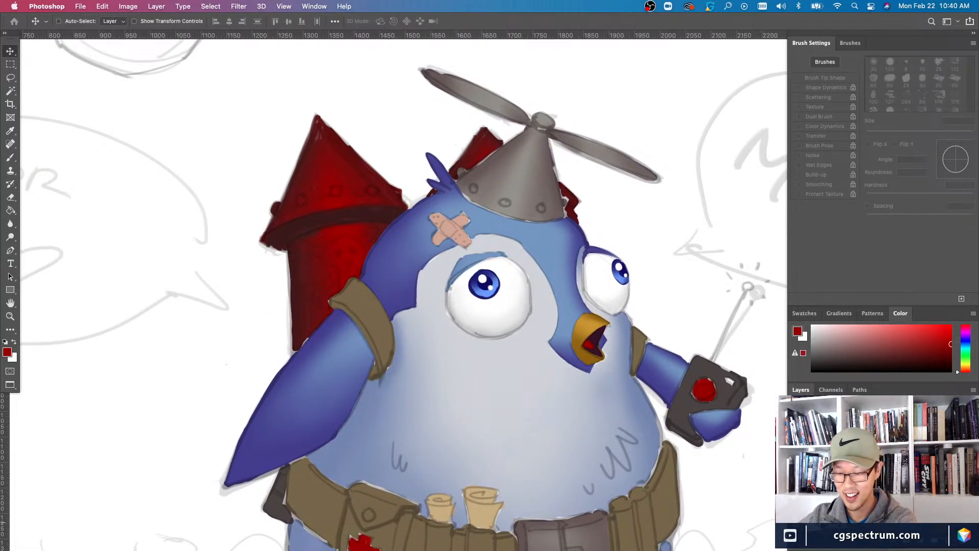
pyautogui.press('super+comma')
pyautogui.press('super+comma')
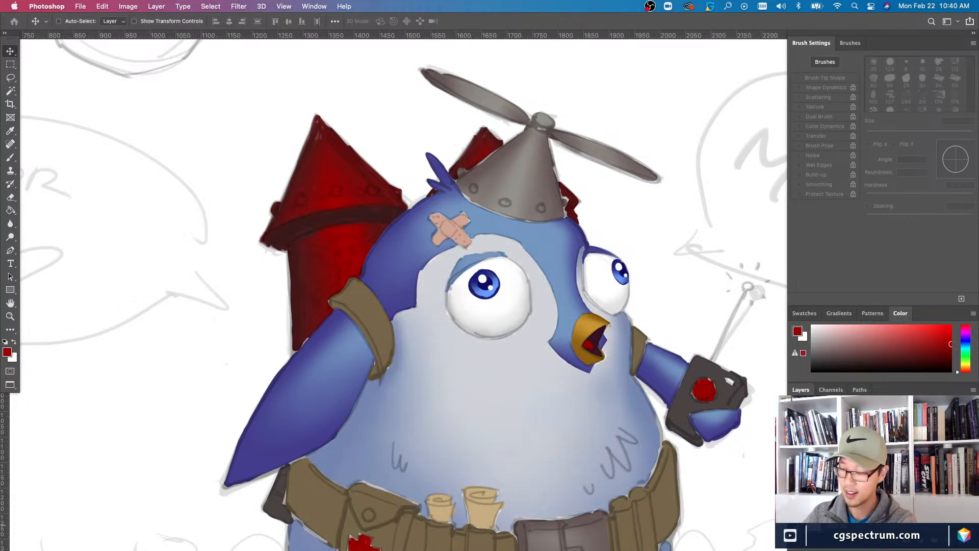
pyautogui.press('super+equal')
pyautogui.press('super+minus')
pyautogui.press('super+minus')
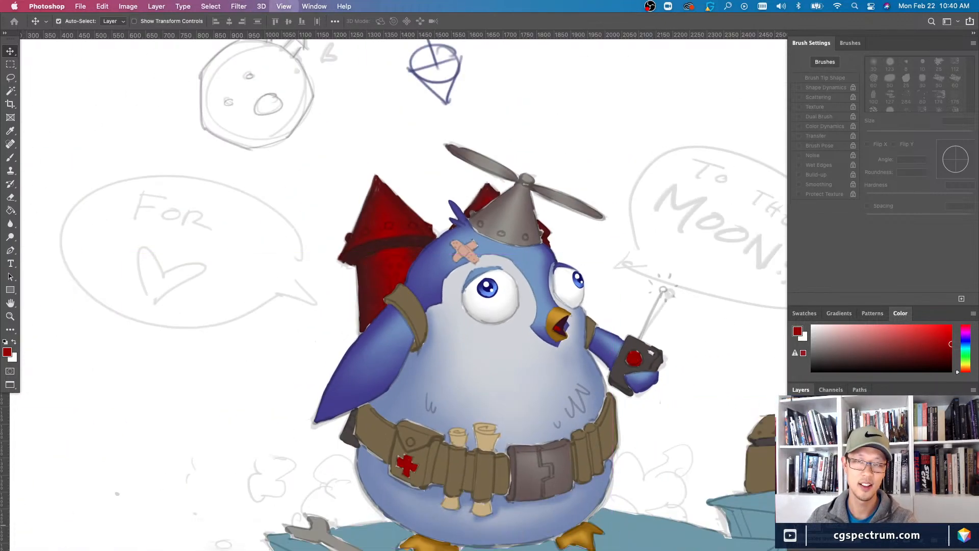
pyautogui.press('super+minus')
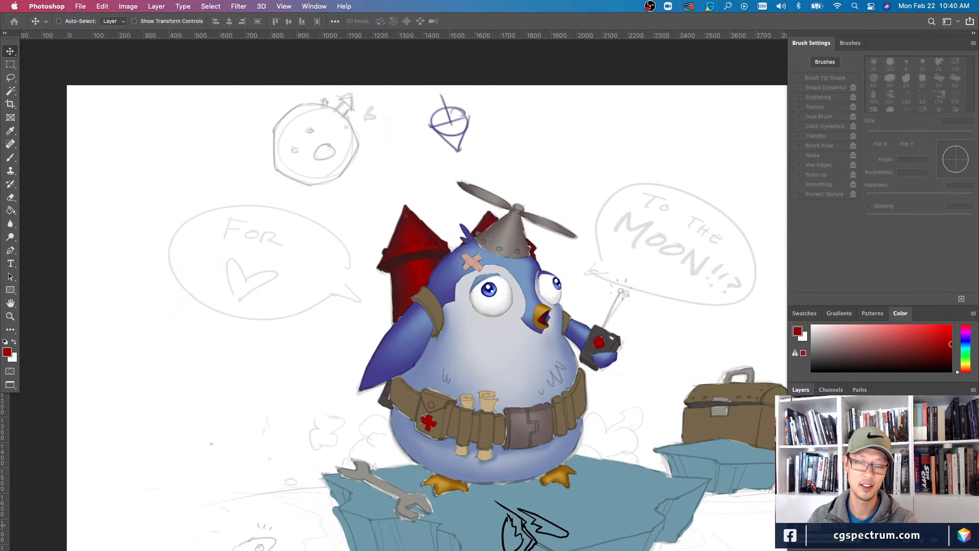
pyautogui.press('super+equal')
pyautogui.press('super+equal')
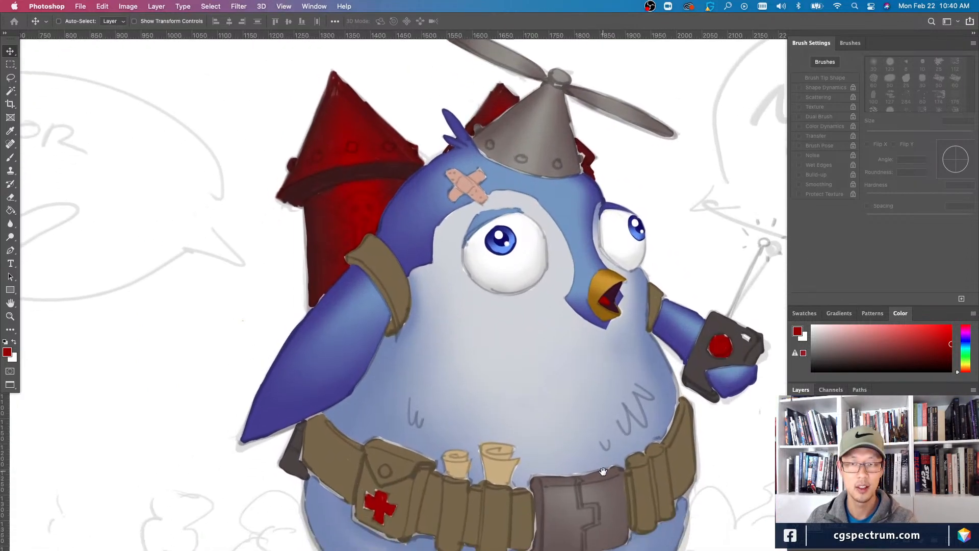
pyautogui.press('super+equal')
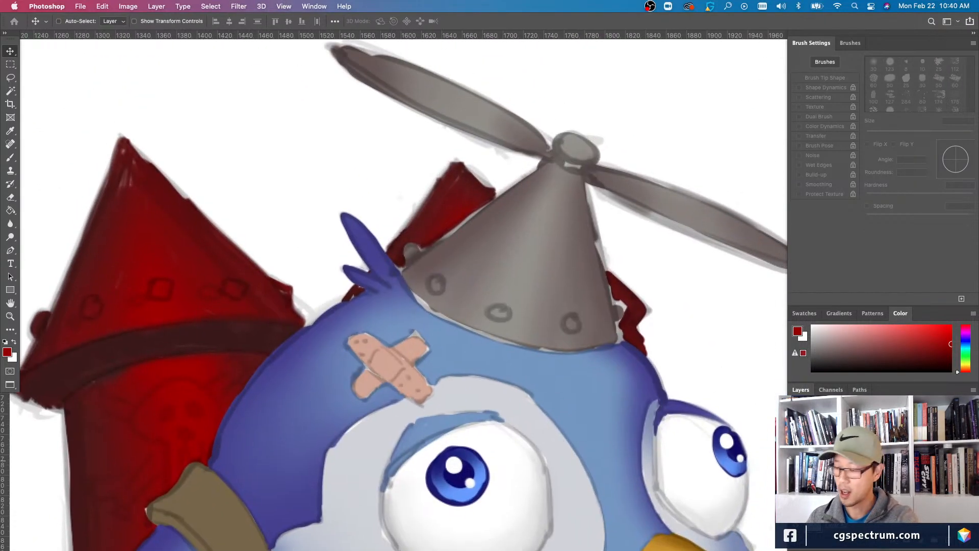
# - Pick the metal propeller hat's layer and compare the hat with its shading hidden and shown
pyautogui.rightClick(586, 222)
pyautogui.click(600, 224)
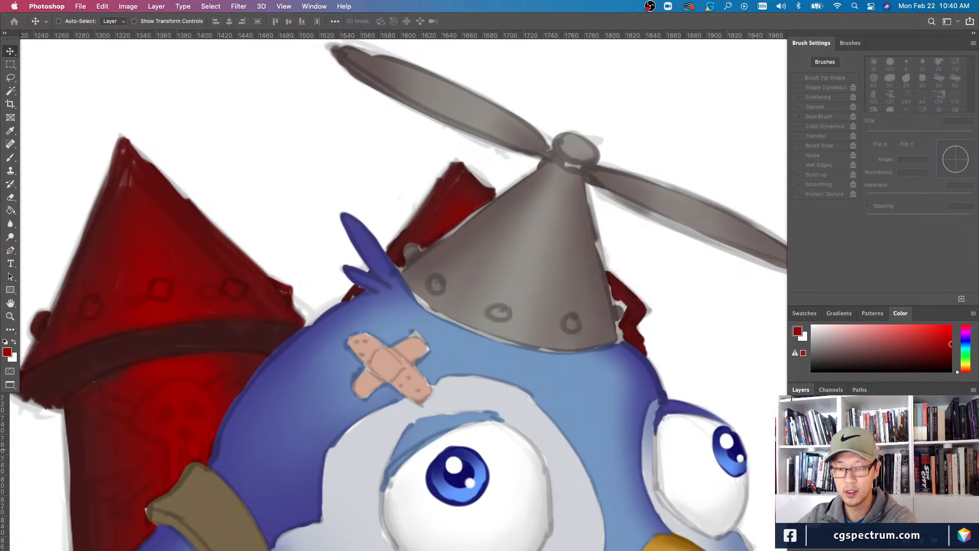
pyautogui.click(795, 449)
pyautogui.click(795, 450)
pyautogui.click(795, 450)
pyautogui.click(795, 449)
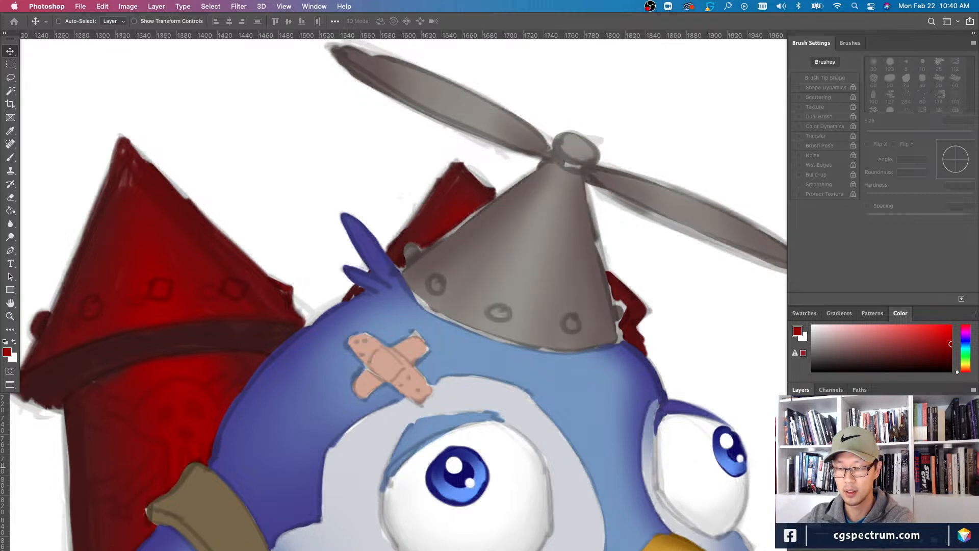
pyautogui.click(795, 450)
pyautogui.click(796, 449)
pyautogui.click(796, 450)
pyautogui.click(796, 449)
# - Hide the hat's shading and paint along the cone's right side in its sampled grey with a 7 px soft brush
pyautogui.press('b')
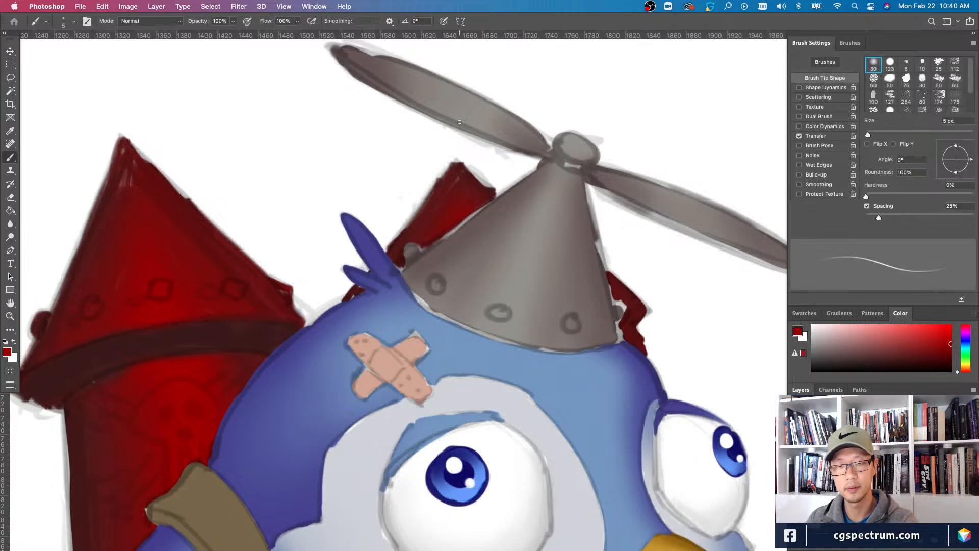
pyautogui.click(796, 447)
pyautogui.keyDown('alt'); pyautogui.click(546, 244); pyautogui.keyUp('alt')
pyautogui.press(']')
pyautogui.press(']')
pyautogui.moveTo(584, 182); pyautogui.dragTo(602, 260)
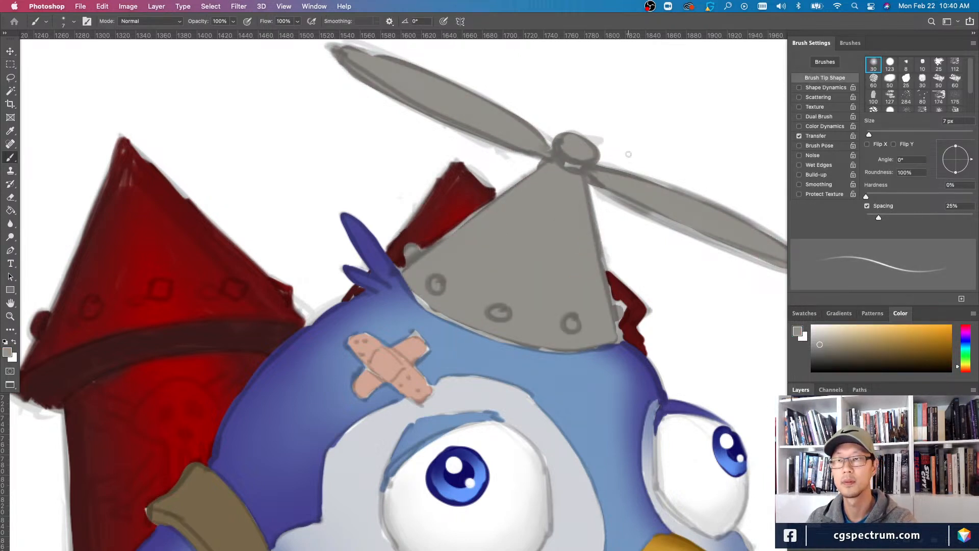
# - Clean up the right edge and lower right corner of the hat's cone with the hard round brush at 3 to 5 px
pyautogui.click(890, 63)
pyautogui.press('[')
pyautogui.press('[')
pyautogui.press('[')
pyautogui.press('[')
pyautogui.press('[')
pyautogui.press('[')
pyautogui.press('[')
pyautogui.press('[')
pyautogui.press('[')
pyautogui.press('[')
pyautogui.press('[')
pyautogui.press('[')
pyautogui.press('[')
pyautogui.press('[')
pyautogui.press('[')
pyautogui.press('[')
pyautogui.press('[')
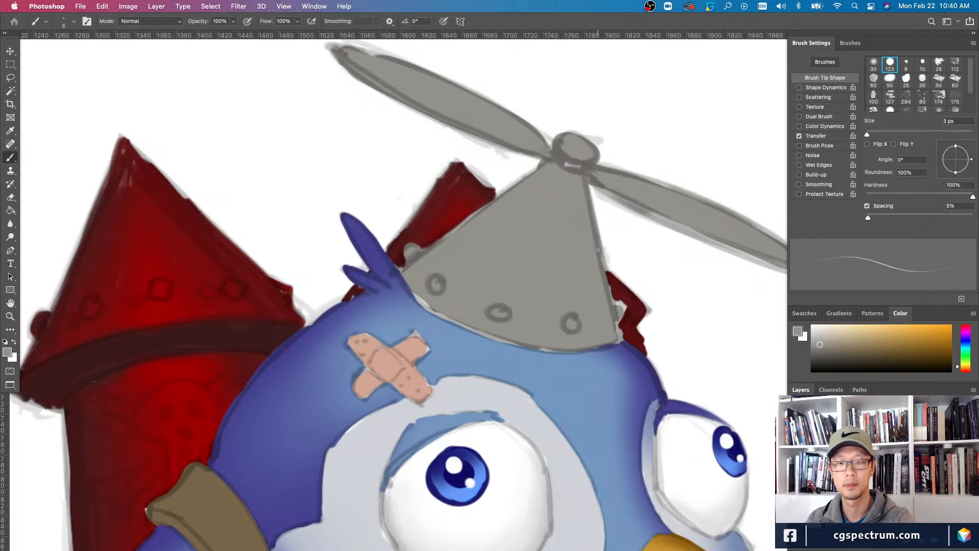
pyautogui.moveTo(616, 324)
pyautogui.mouseDown()
pyautogui.moveTo(622, 342)
pyautogui.moveTo(610, 344)
pyautogui.mouseUp()
pyautogui.press(']')
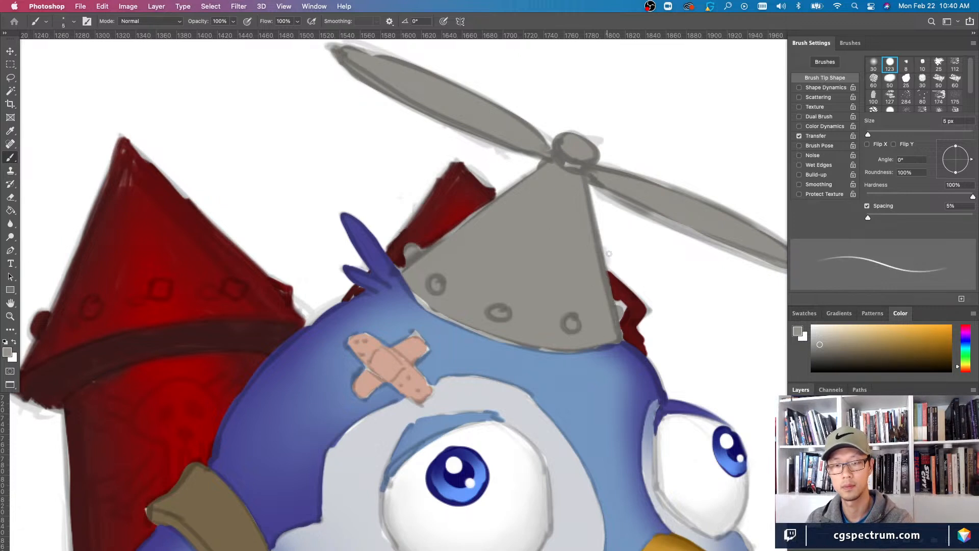
pyautogui.moveTo(616, 306); pyautogui.dragTo(621, 320)
# - Smooth the curved lower rim of the hat's cone in grey with the hard round brush at 7 px
pyautogui.press(']')
pyautogui.press(']')
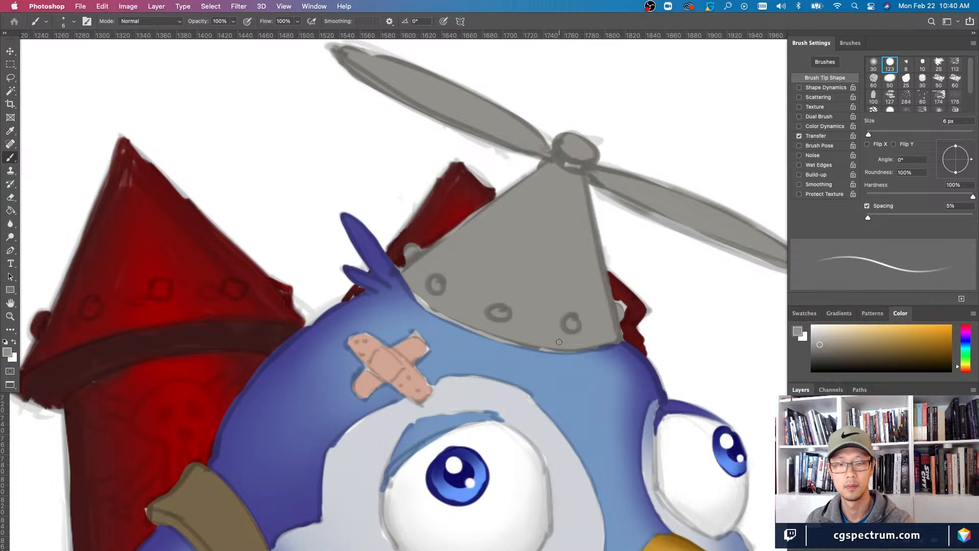
pyautogui.moveTo(561, 346); pyautogui.dragTo(531, 347)
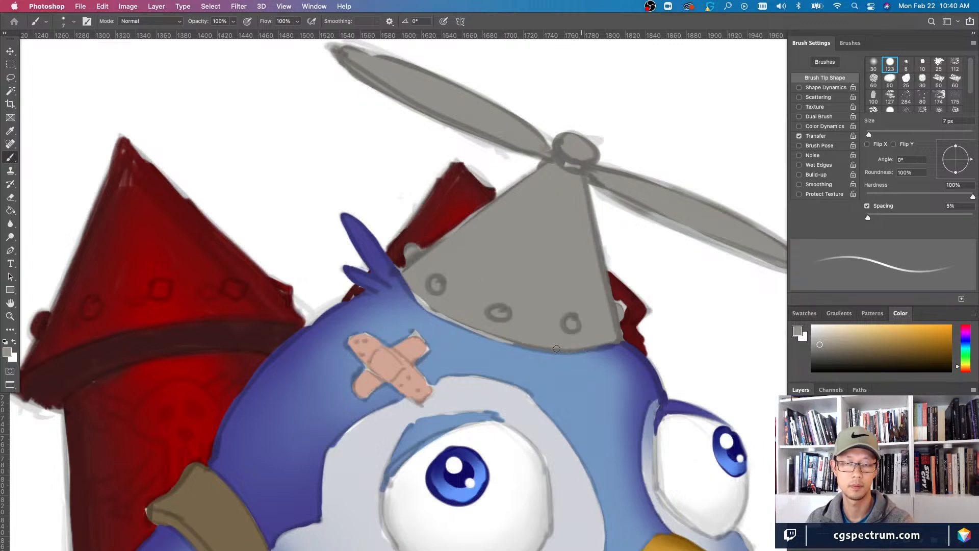
pyautogui.moveTo(408, 280)
pyautogui.mouseDown()
pyautogui.moveTo(427, 307)
pyautogui.moveTo(487, 329)
pyautogui.mouseUp()
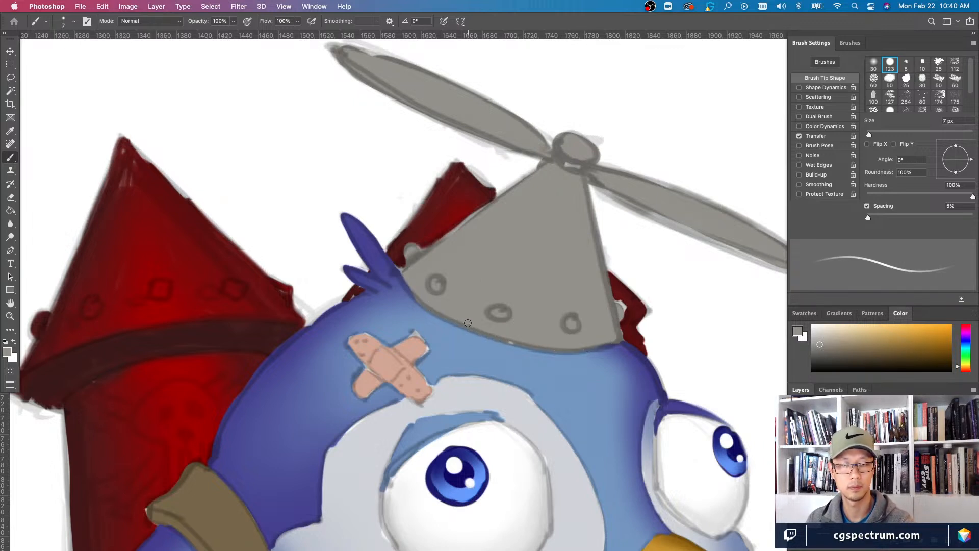
# - Refine the tip and outline of the hat's left propeller blade in grey with the hard round brush at 5 px
pyautogui.scroll(4, 484, 332)
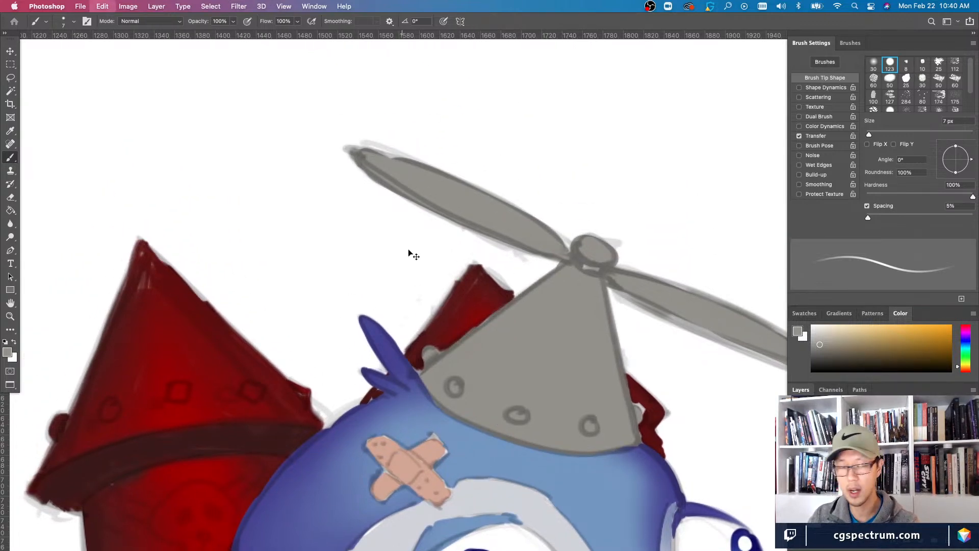
pyautogui.press('[')
pyautogui.press(']')
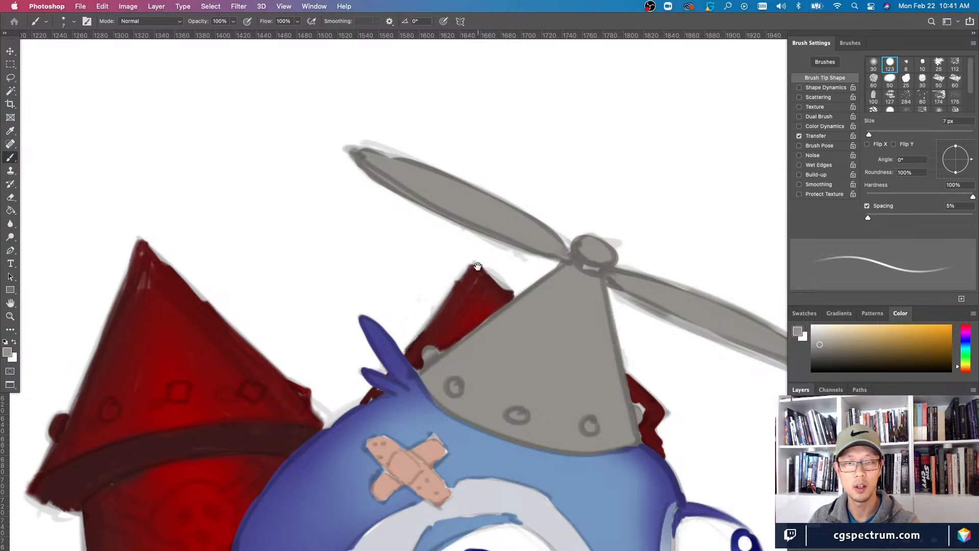
pyautogui.scroll(4, 473, 250)
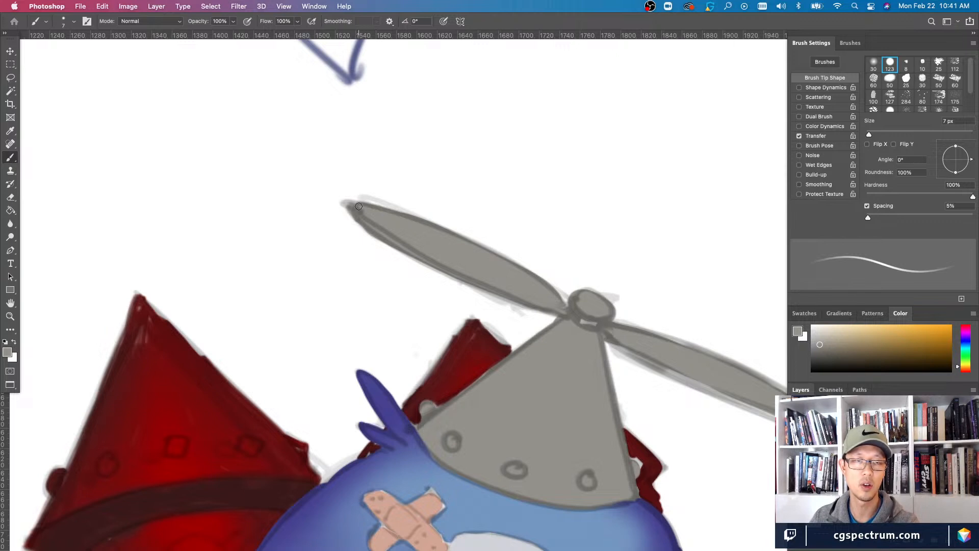
pyautogui.press('[')
pyautogui.press('[')
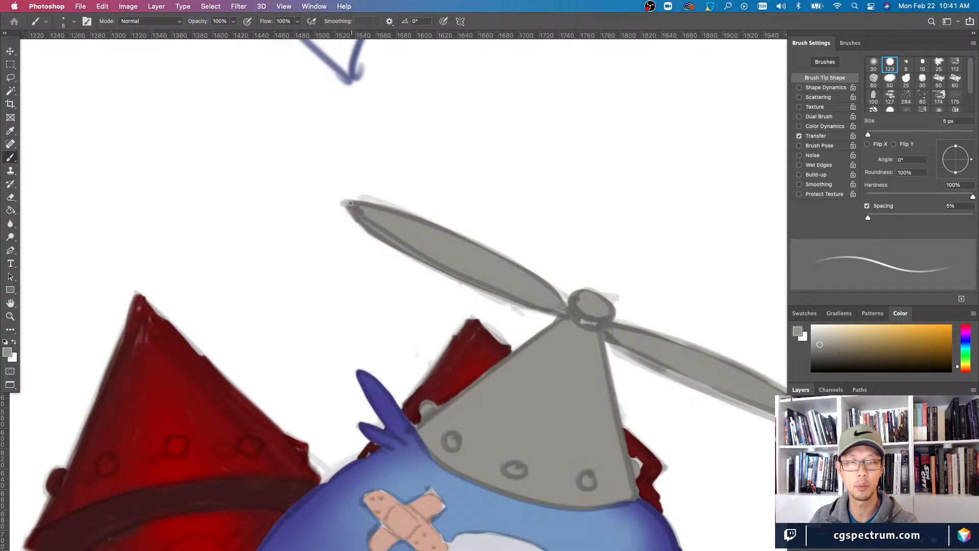
# - Clean up the propeller hub and the edges of the right blade in grey with the hard round brush at 6 px
pyautogui.press(']')
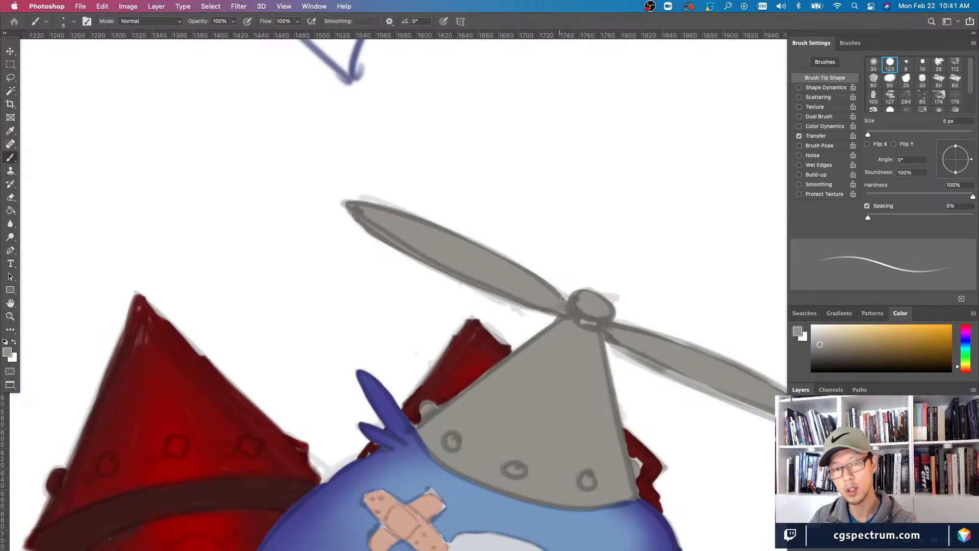
pyautogui.hscroll(3, 551, 293)
pyautogui.scroll(-2, 551, 293)
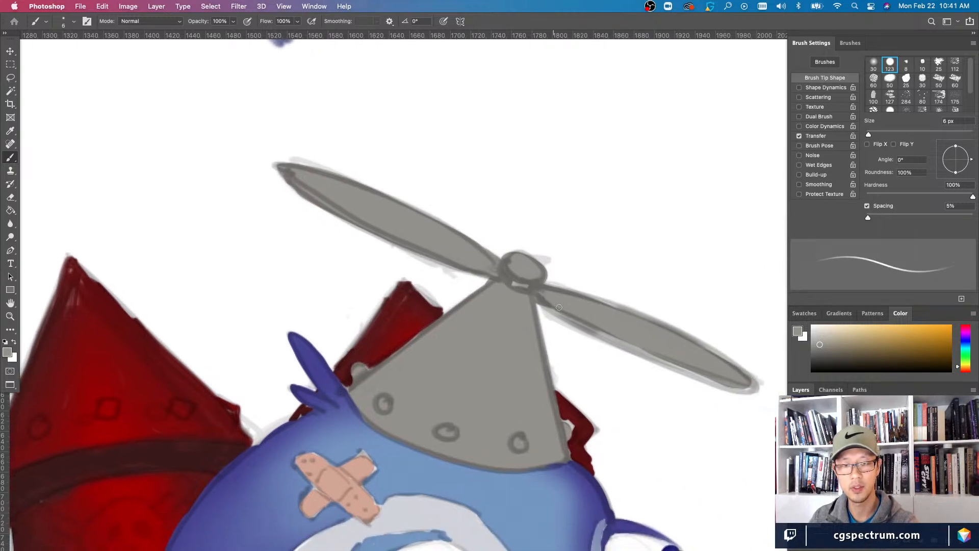
pyautogui.moveTo(650, 318)
pyautogui.mouseDown()
pyautogui.moveTo(569, 295)
pyautogui.moveTo(730, 365)
pyautogui.moveTo(656, 325)
pyautogui.moveTo(758, 385)
pyautogui.moveTo(694, 357)
pyautogui.mouseUp()
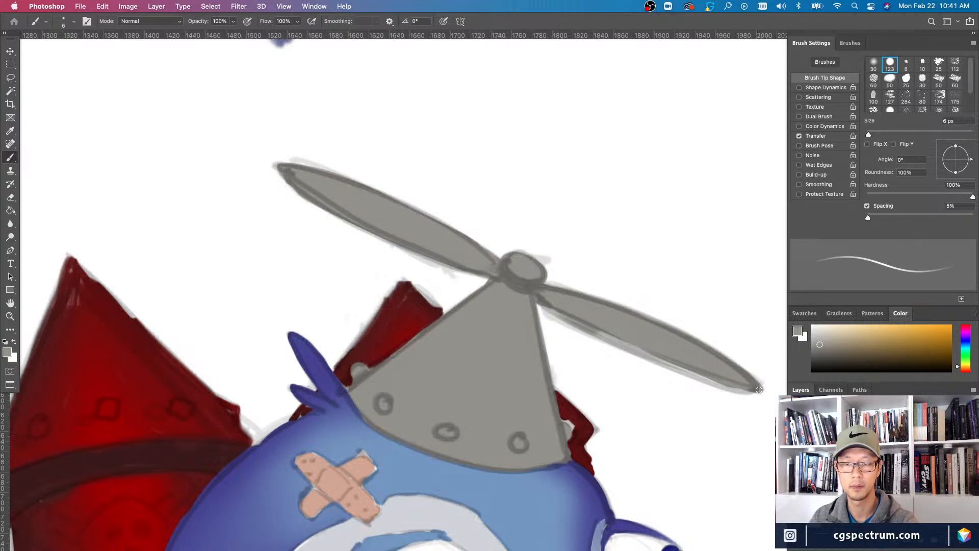
pyautogui.moveTo(759, 389)
pyautogui.mouseDown()
pyautogui.moveTo(584, 319)
pyautogui.moveTo(668, 361)
pyautogui.moveTo(611, 336)
pyautogui.mouseUp()
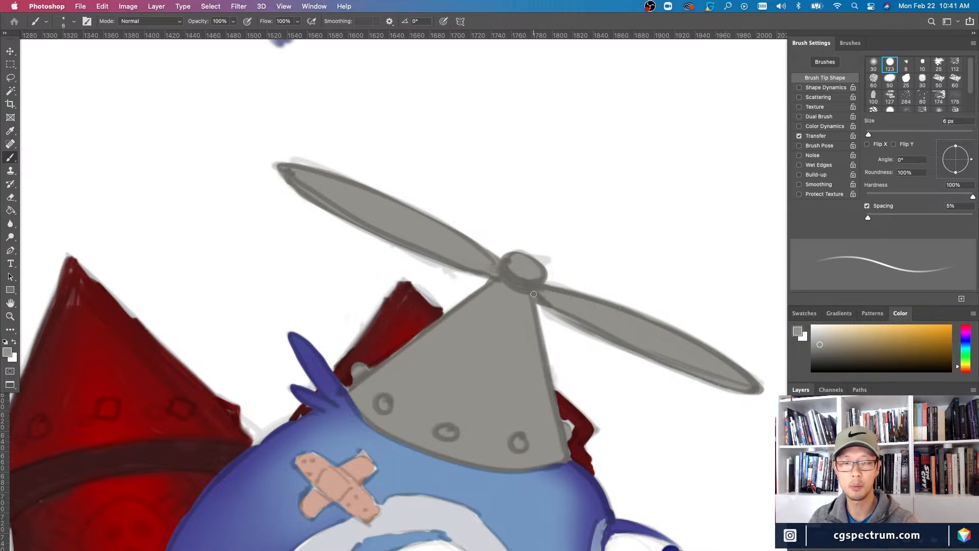
pyautogui.moveTo(559, 311)
pyautogui.mouseDown()
pyautogui.moveTo(723, 383)
pyautogui.moveTo(675, 354)
pyautogui.mouseUp()
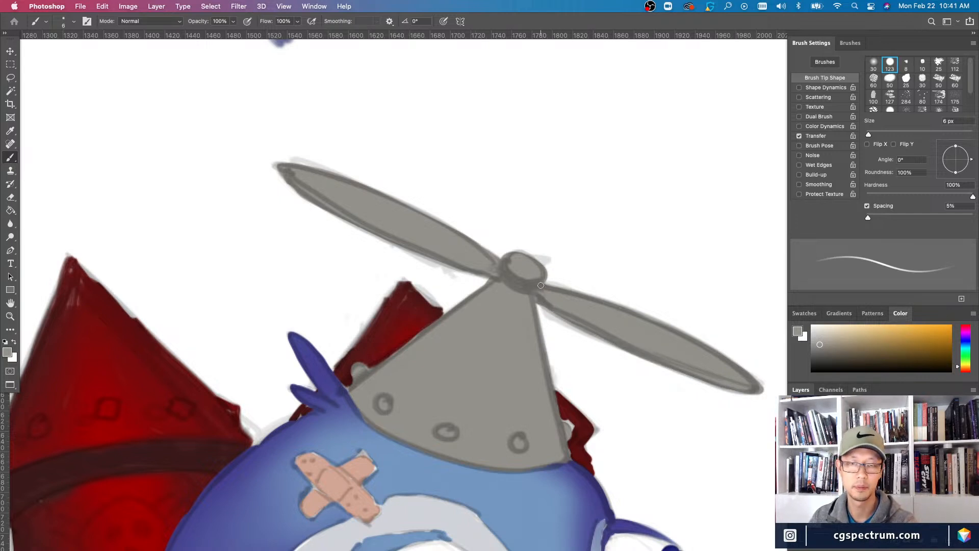
# - Clean up the belt buckle's edges in grey with the hard round brush at 7 px, using Shape Dynamics instead of Transfer
pyautogui.scroll(-5, 656, 337)
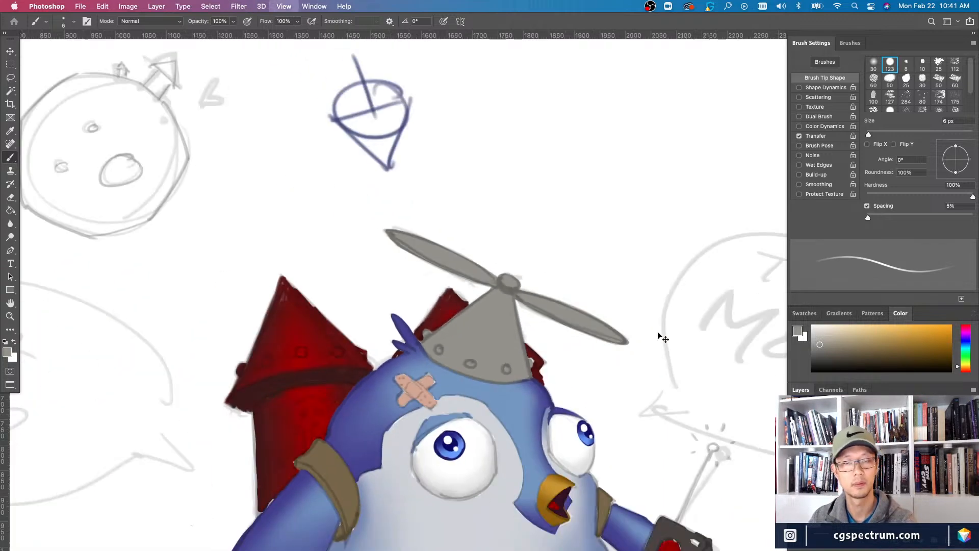
pyautogui.scroll(3, 656, 334)
pyautogui.scroll(5, 730, 455)
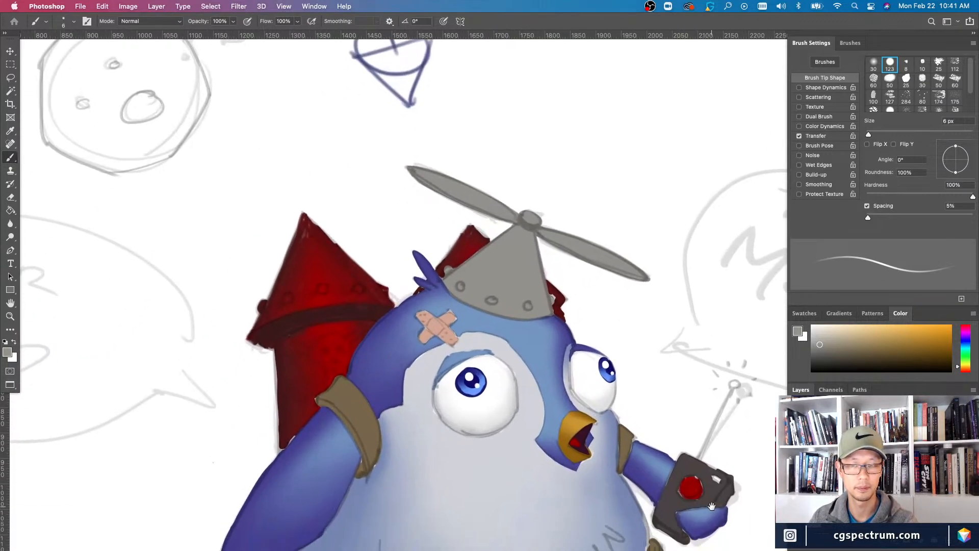
pyautogui.scroll(-5, 715, 503)
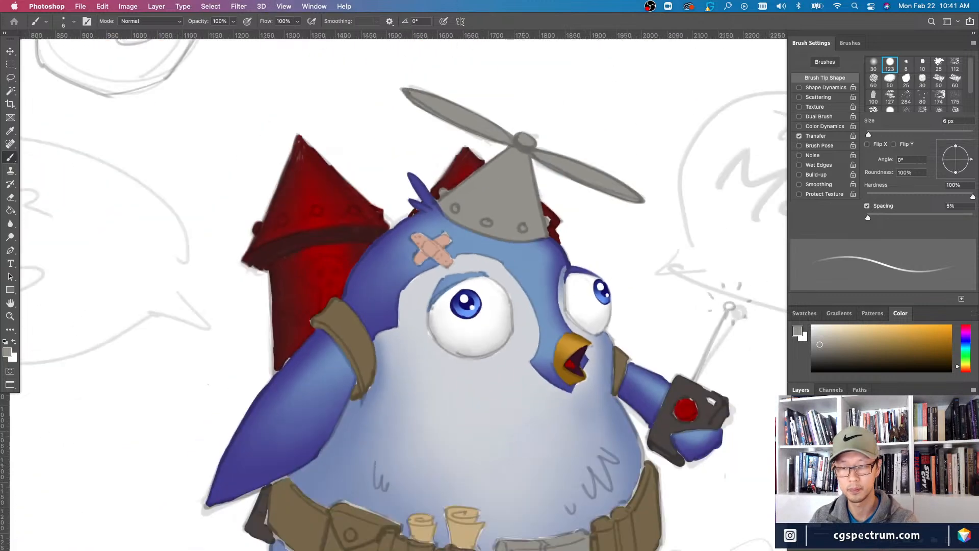
pyautogui.moveTo(531, 472); pyautogui.dragTo(408, 255)
pyautogui.scroll(5, 415, 353)
pyautogui.press(']')
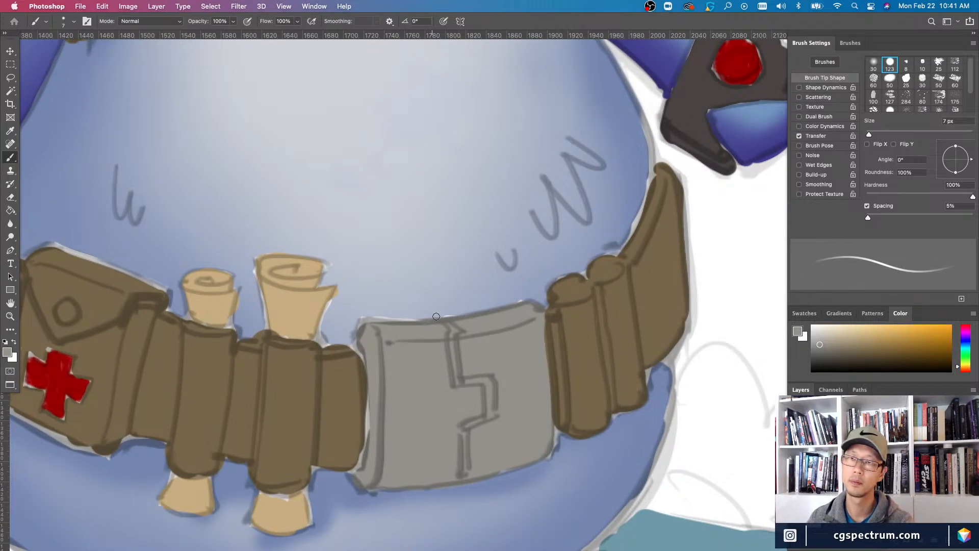
pyautogui.click(799, 88)
pyautogui.click(799, 136)
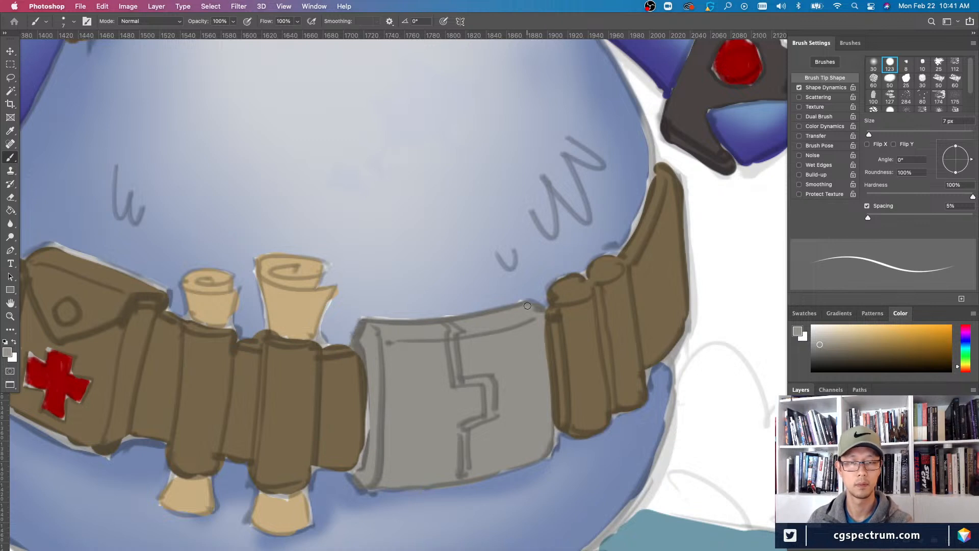
pyautogui.scroll(-3, 499, 312)
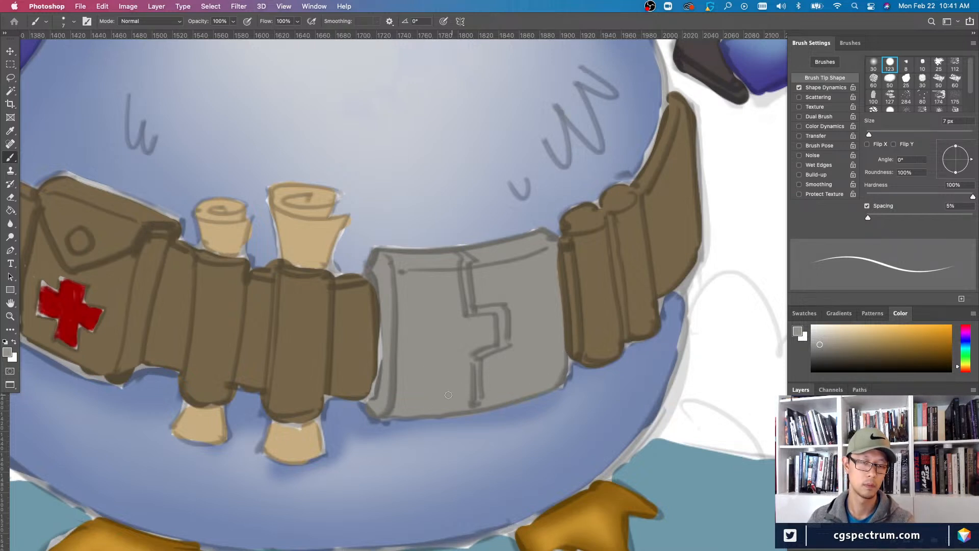
pyautogui.moveTo(384, 321); pyautogui.dragTo(367, 401)
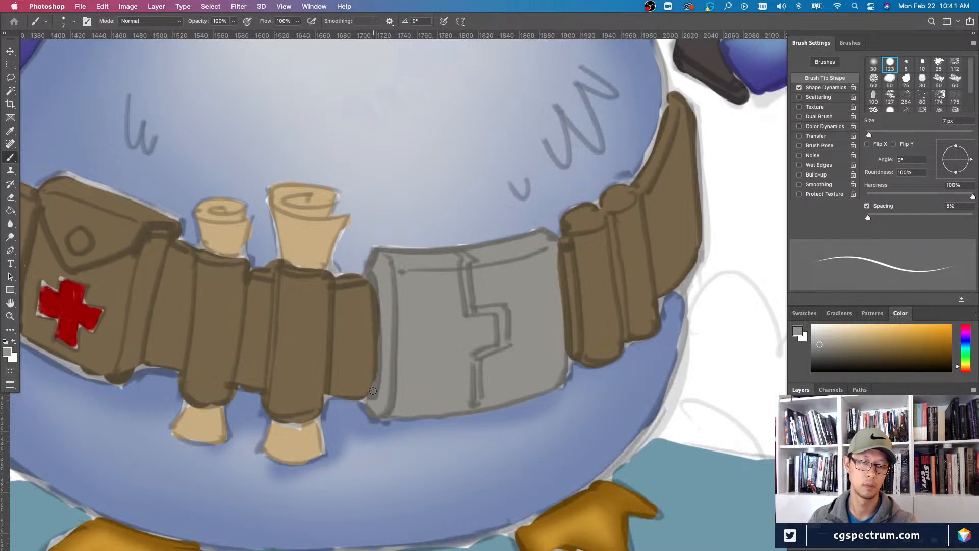
# - Show the dark shading over the flat grey of the propeller hat and belt buckle
pyautogui.scroll(-5, 376, 407)
pyautogui.scroll(3, 590, 499)
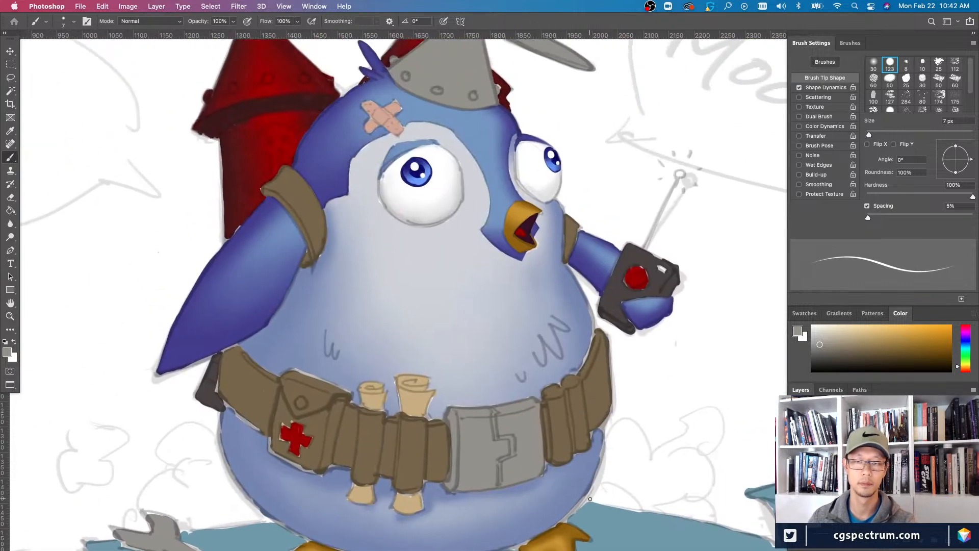
pyautogui.scroll(5, 560, 414)
pyautogui.press('v')
pyautogui.press('b')
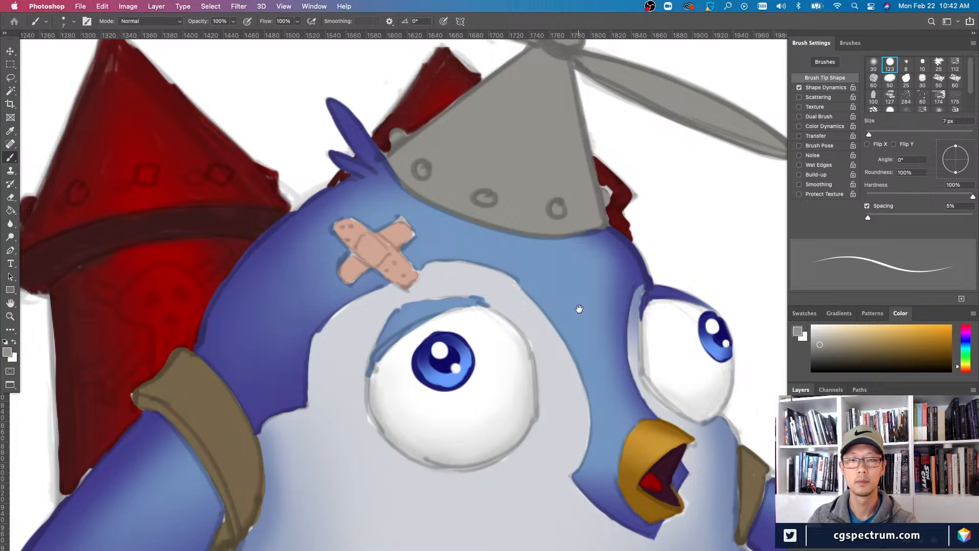
pyautogui.scroll(5, 579, 306)
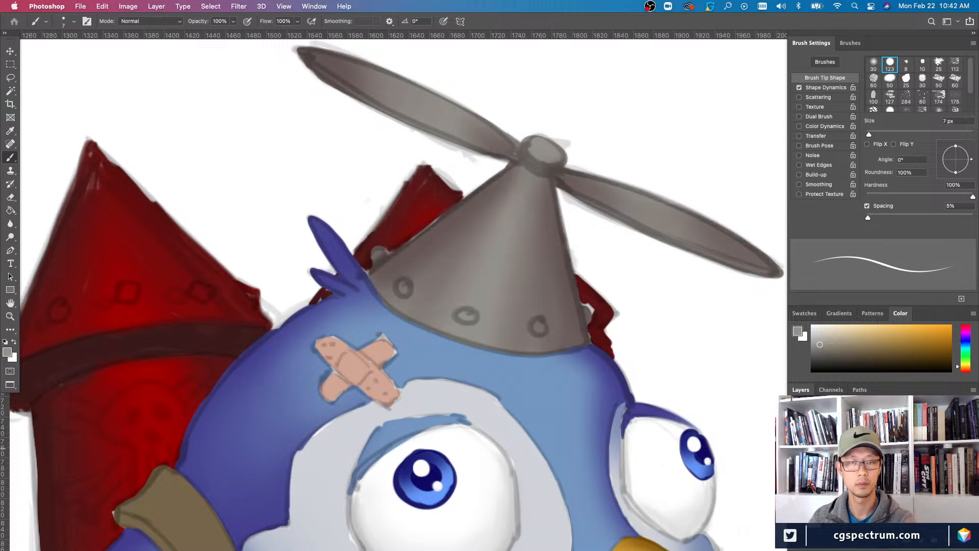
# - Compare the metal parts with and without the shading, both close up and with the whole penguin in view
pyautogui.press('super+equal')
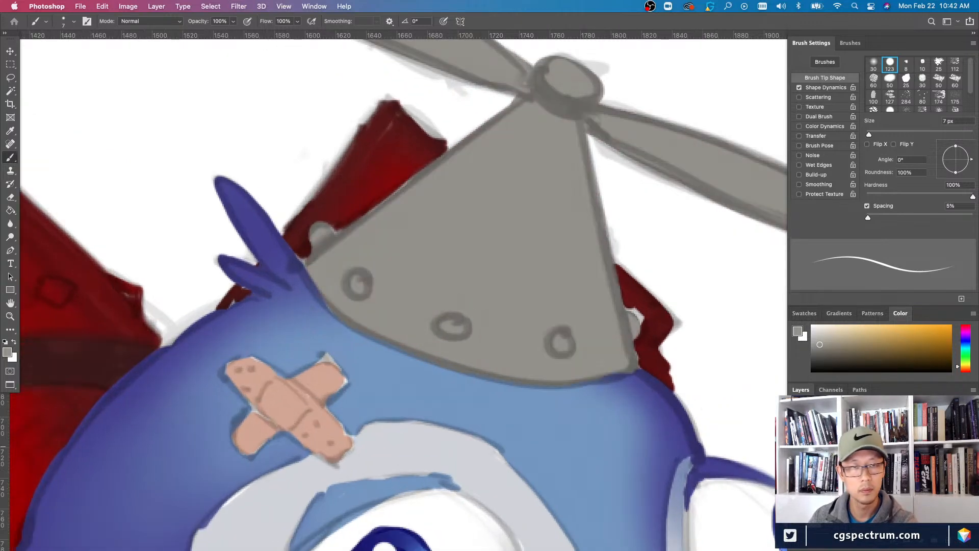
pyautogui.press('super+minus')
pyautogui.press('super+minus')
pyautogui.press('super+minus')
pyautogui.press('super+minus')
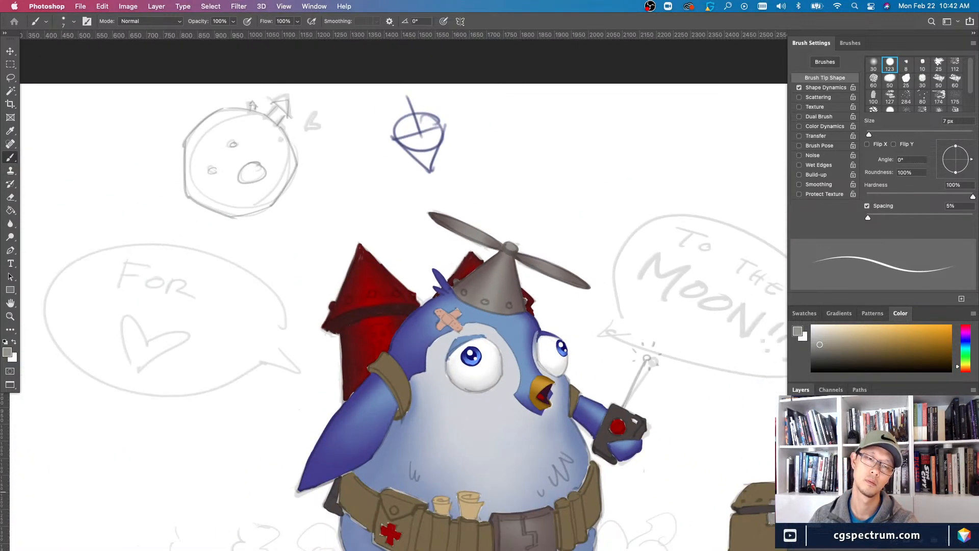
pyautogui.press('super+equal')
pyautogui.press('super+equal')
pyautogui.press('super+equal')
pyautogui.press('super+minus')
pyautogui.press('super+minus')
pyautogui.press('super+minus')
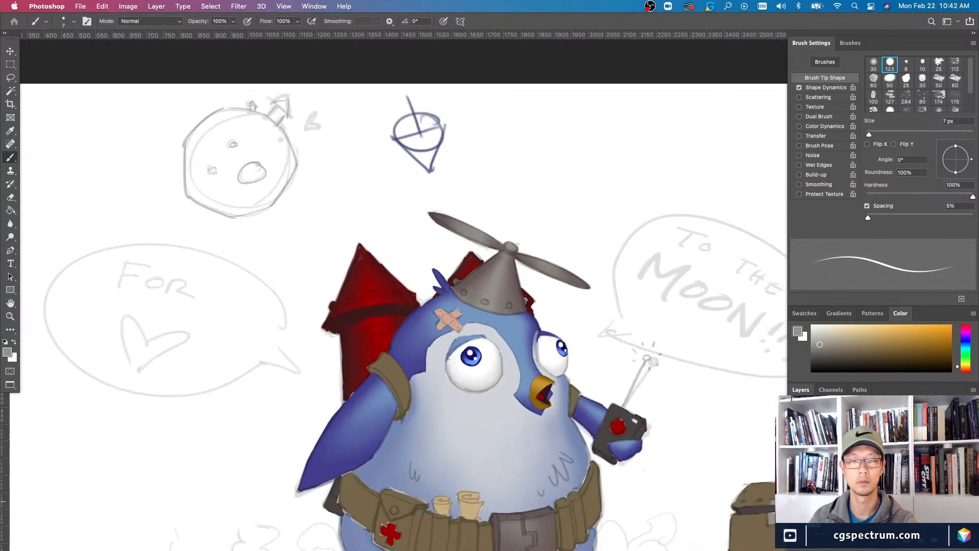
pyautogui.press('super+equal')
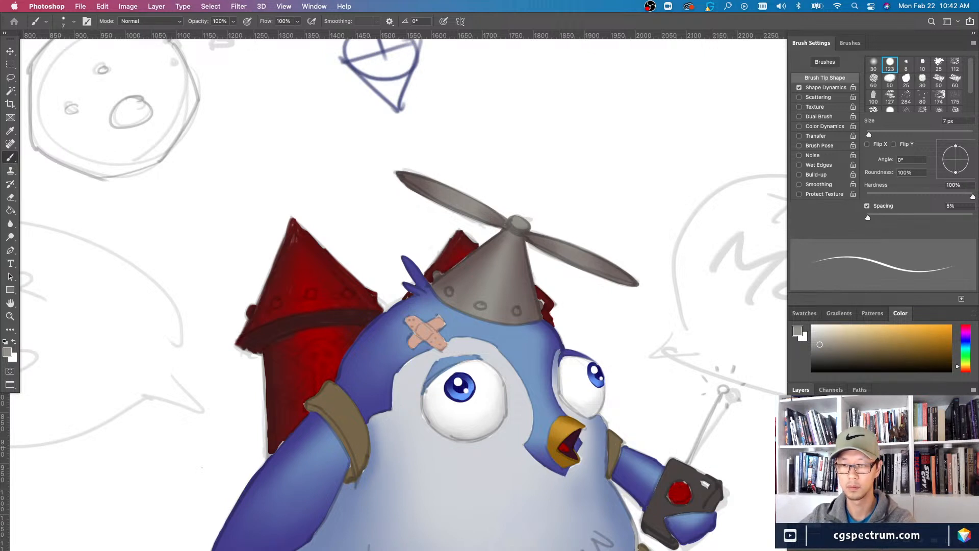
# - Set up a black soft round brush with Transfer on and Shape Dynamics off
pyautogui.press('d')
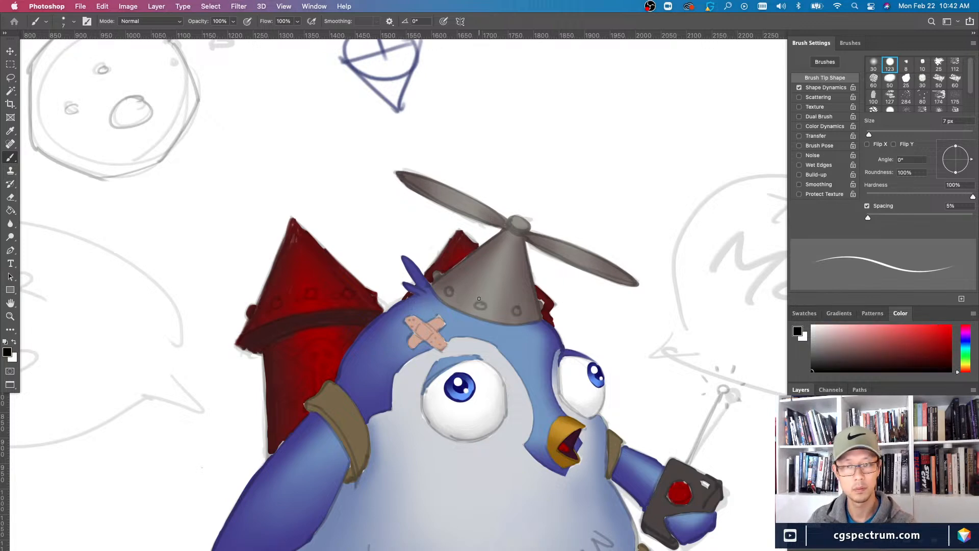
pyautogui.press(']')
pyautogui.press(']')
pyautogui.press(']')
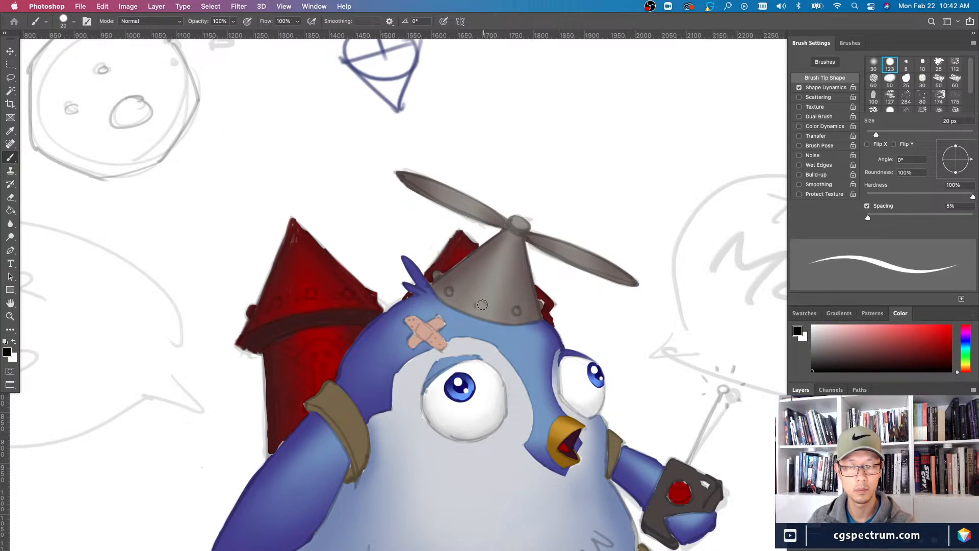
pyautogui.press('super+equal')
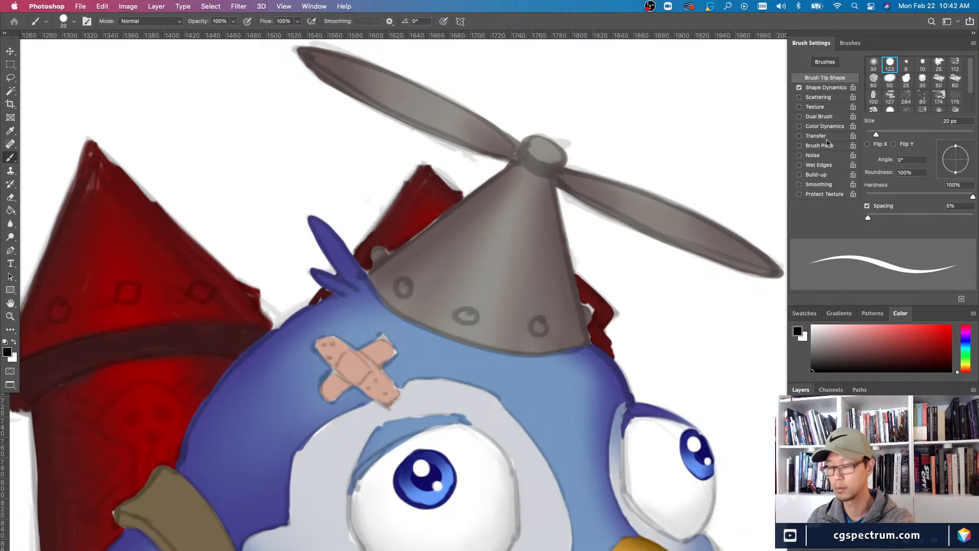
pyautogui.press('e')
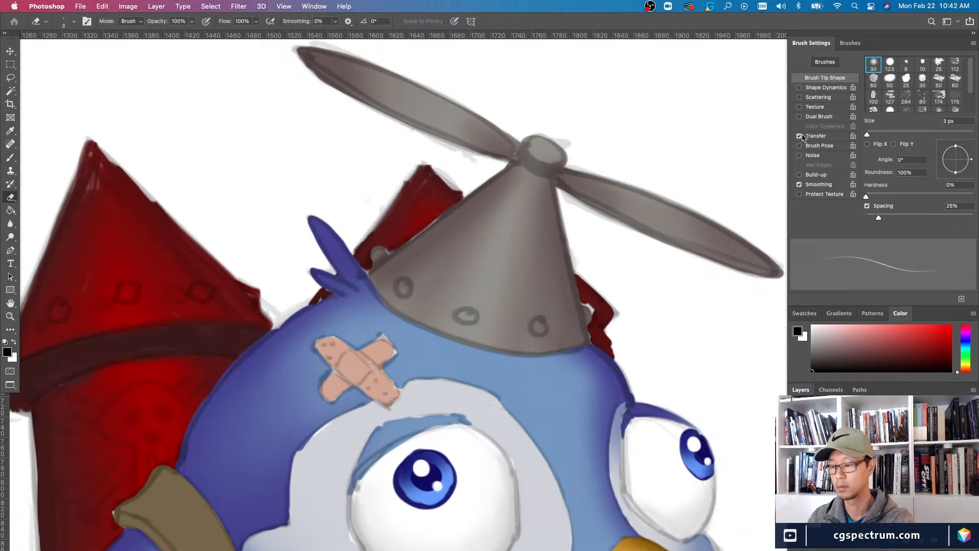
pyautogui.press('b')
pyautogui.click(874, 64)
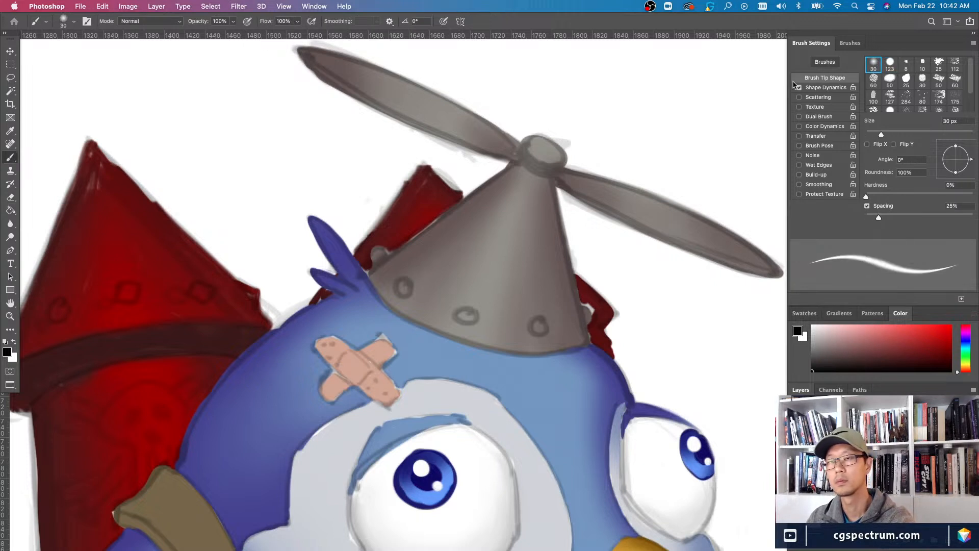
pyautogui.click(799, 136)
# - Fade the sketched outlines of the three rivets on the hat's cone with the soft round brush at 30 px
pyautogui.press(']')
pyautogui.press(']')
pyautogui.press(']')
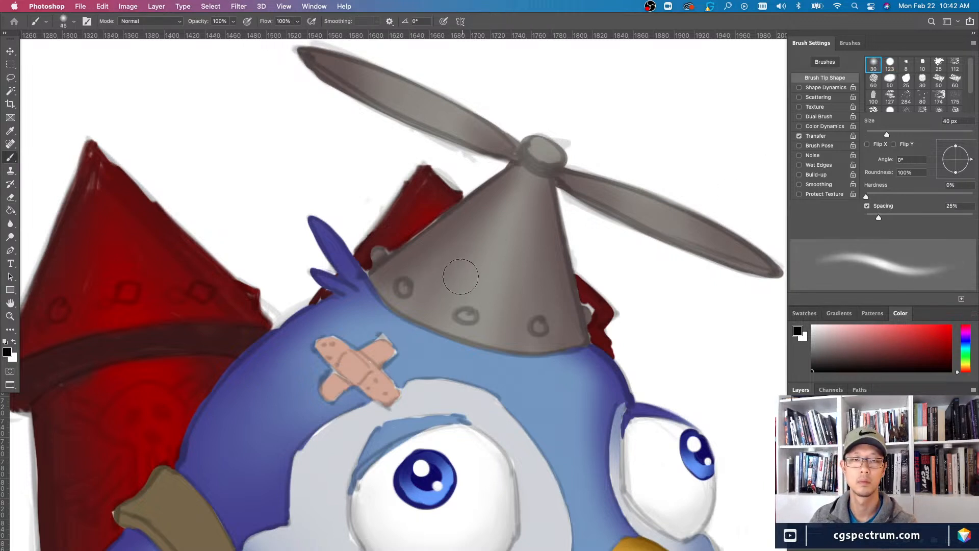
pyautogui.press('[')
pyautogui.press('[')
pyautogui.press('[')
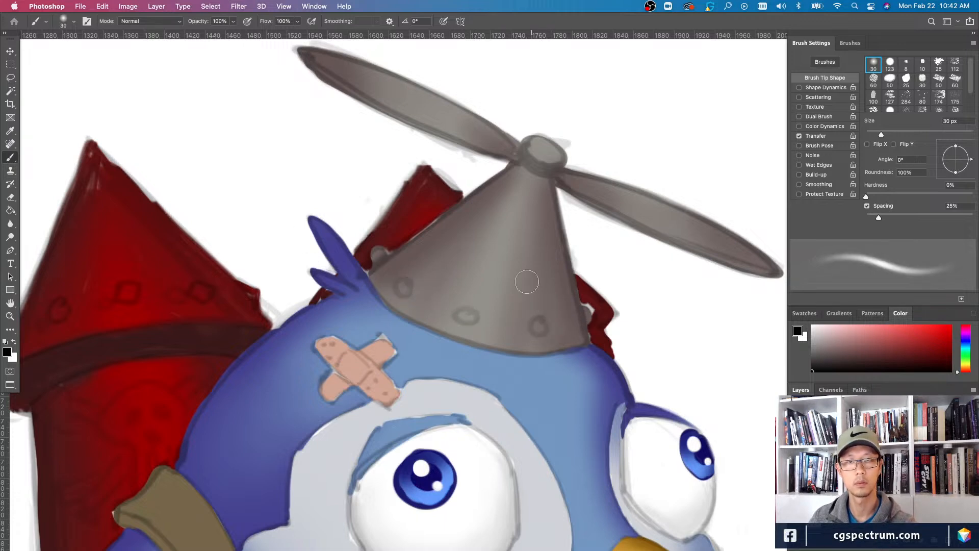
pyautogui.press('super+minus')
pyautogui.press('super+minus')
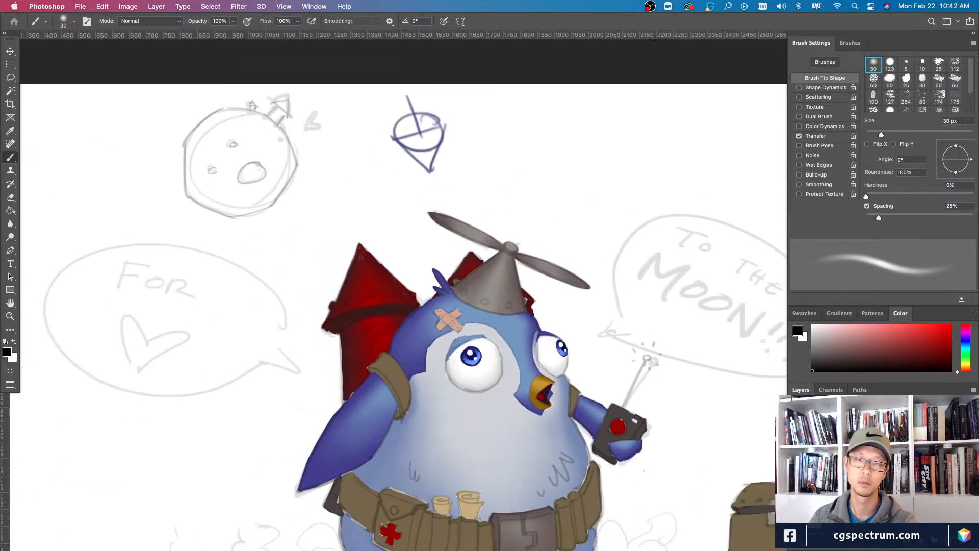
# - Fade the remaining rivet outlines further with the soft round brush at 15 px
pyautogui.press('super+plus')
pyautogui.press('super+plus')
pyautogui.press('[')
pyautogui.press('[')
pyautogui.press('[')
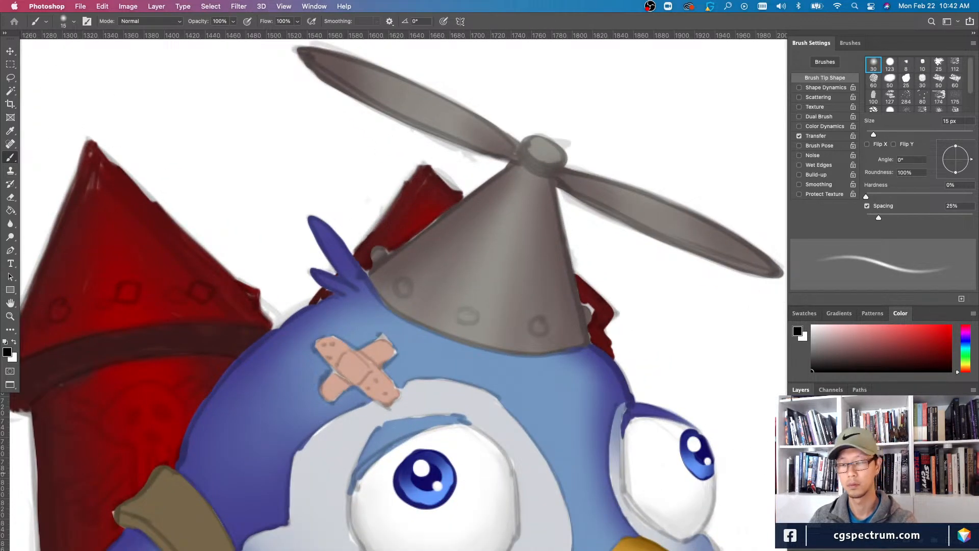
# - Select the hat's layer from the cone on the canvas and return to the Brush tool
pyautogui.press('v')
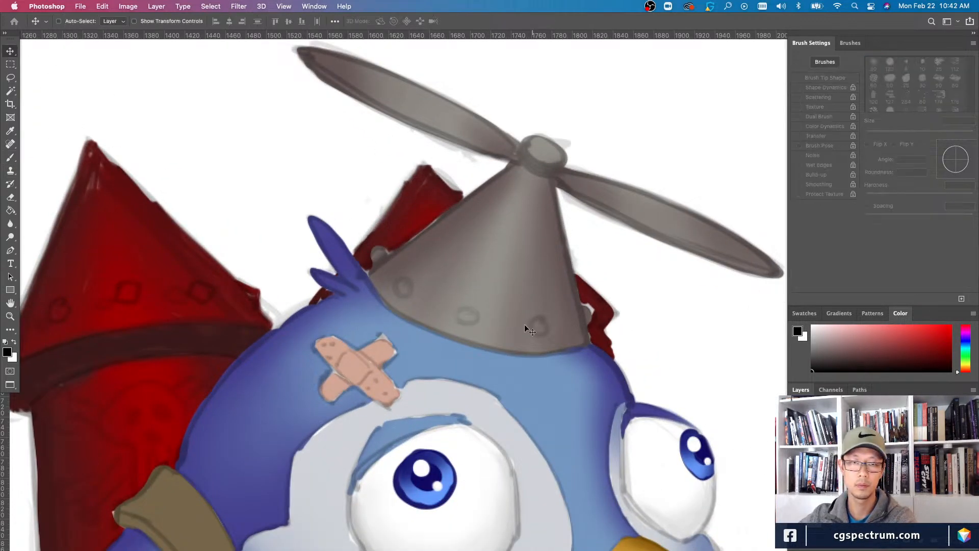
pyautogui.rightClick(489, 274)
pyautogui.click(497, 276)
pyautogui.click(795, 520)
pyautogui.click(796, 520)
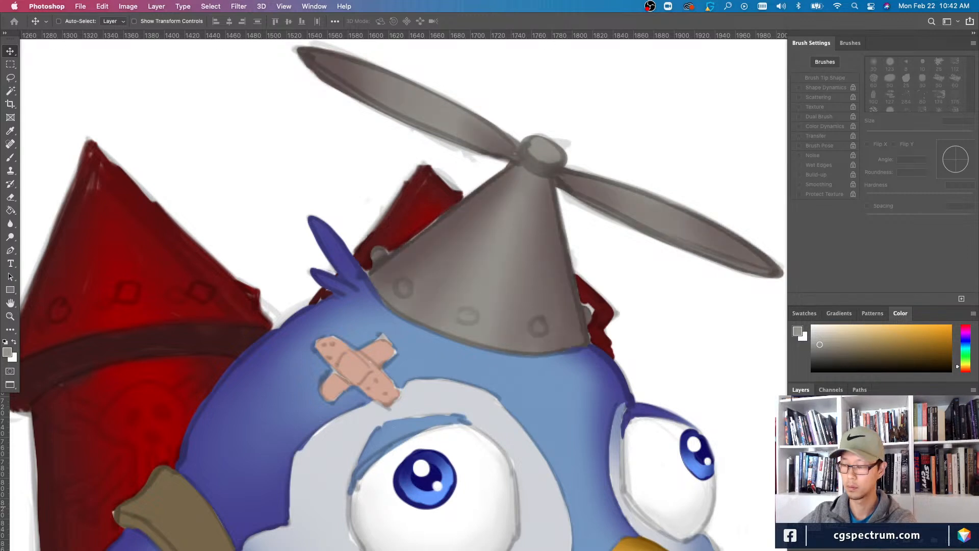
pyautogui.press('b')
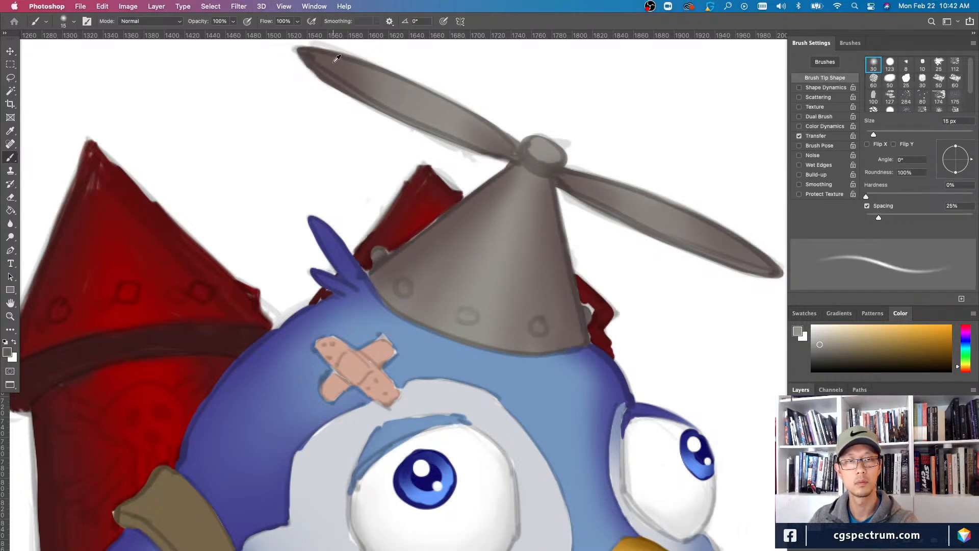
# - Shade the cone's middle rivet in dark grey sampled near the left propeller blade, using the soft brush at 3 to 5 px
pyautogui.keyDown('alt'); pyautogui.click(348, 103); pyautogui.keyUp('alt')
pyautogui.press('[')
pyautogui.press('[')
pyautogui.press('[')
pyautogui.press('[')
pyautogui.press('[')
pyautogui.press('[')
pyautogui.press('[')
pyautogui.press('[')
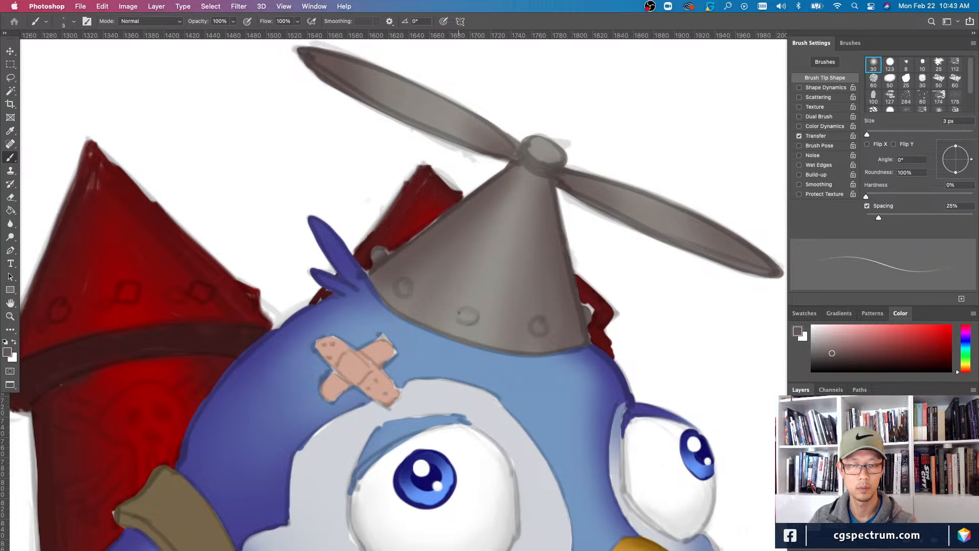
pyautogui.press(']')
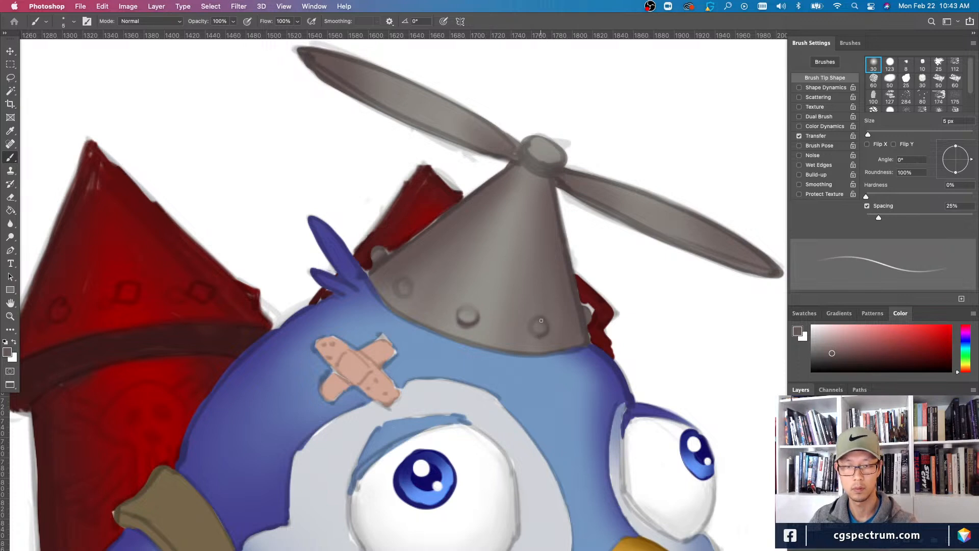
# - Shade the cone's right and left rivets in the same dark grey with the soft brush at 3 to 6 px
pyautogui.press('[')
pyautogui.press('[')
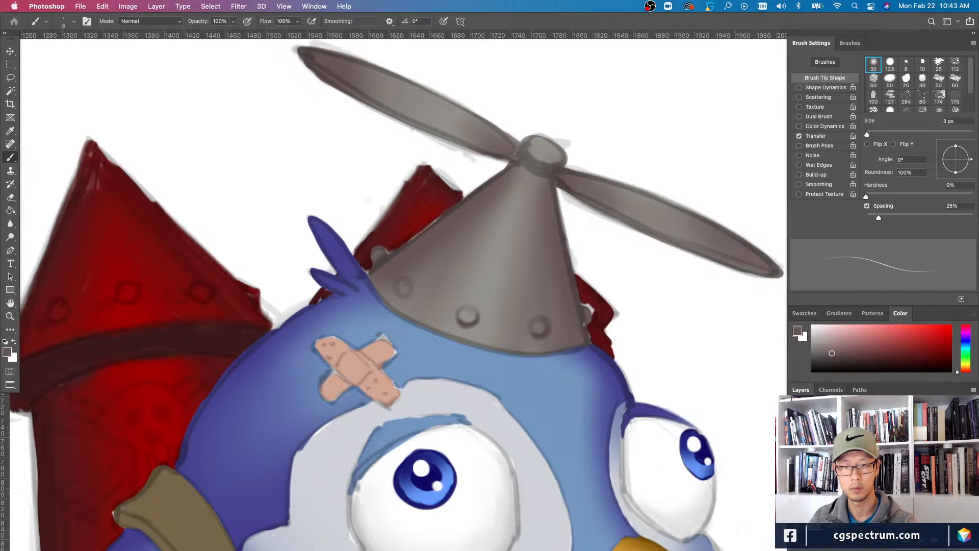
pyautogui.press(']')
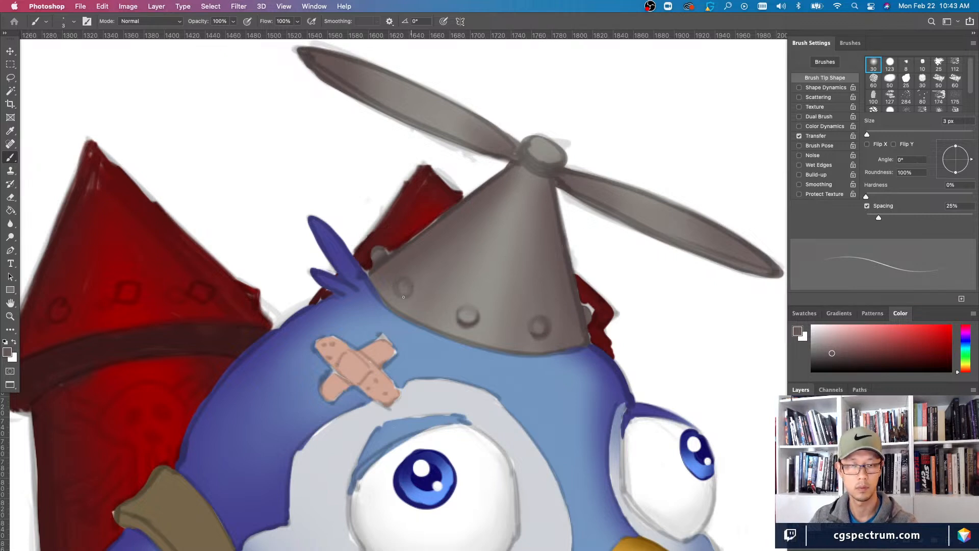
pyautogui.press(']')
pyautogui.press(']')
pyautogui.press(']')
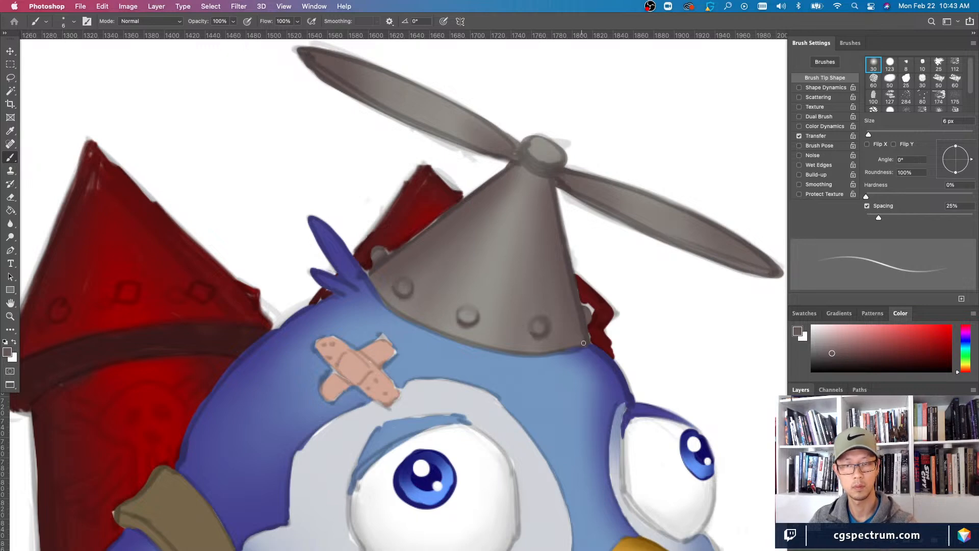
# - Soften and deepen the shading on the middle and left rivets with the soft brush at 10 px and 7 px
pyautogui.press('super+minus')
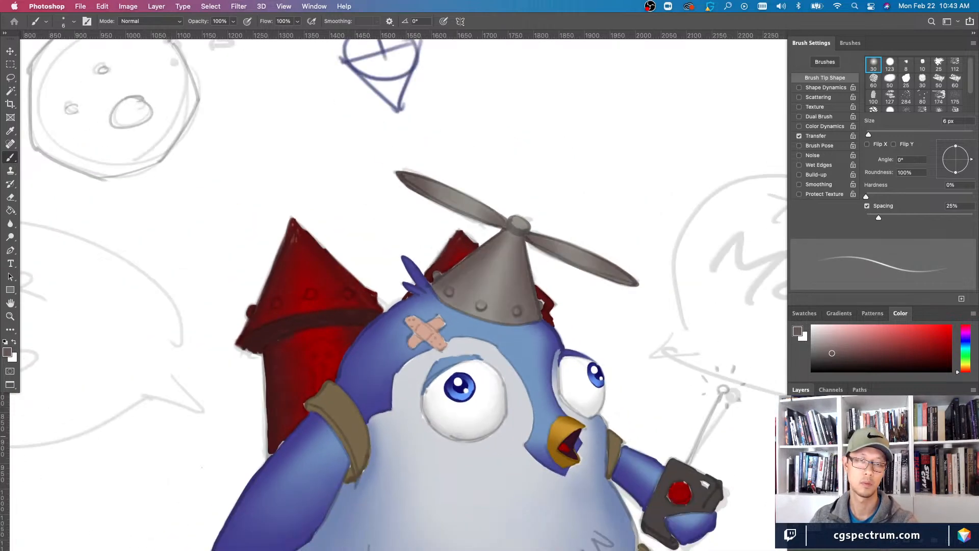
pyautogui.press('super+minus')
pyautogui.press('super+minus')
pyautogui.scroll(10, 493, 294)
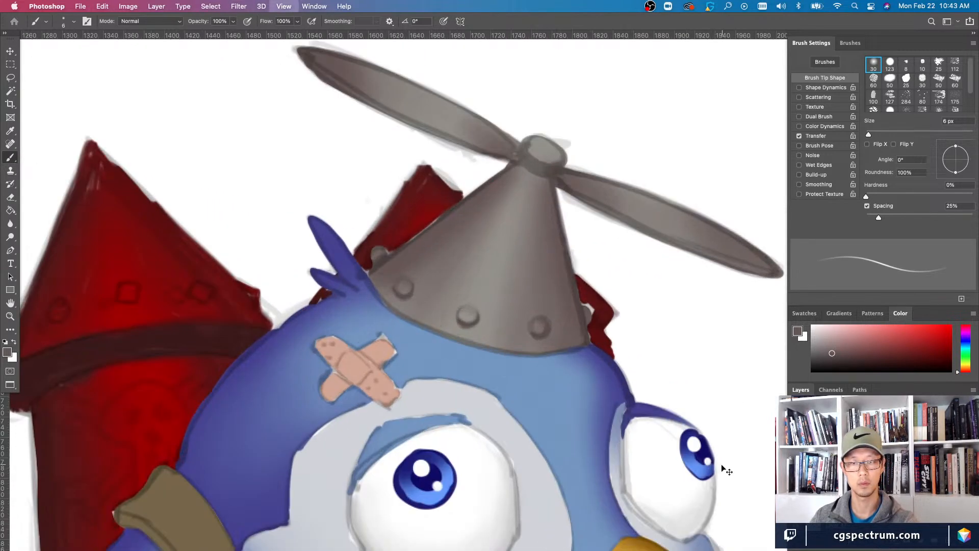
pyautogui.press(']')
pyautogui.press(']')
pyautogui.press(']')
pyautogui.press(']')
pyautogui.moveTo(470, 310); pyautogui.dragTo(469, 312)
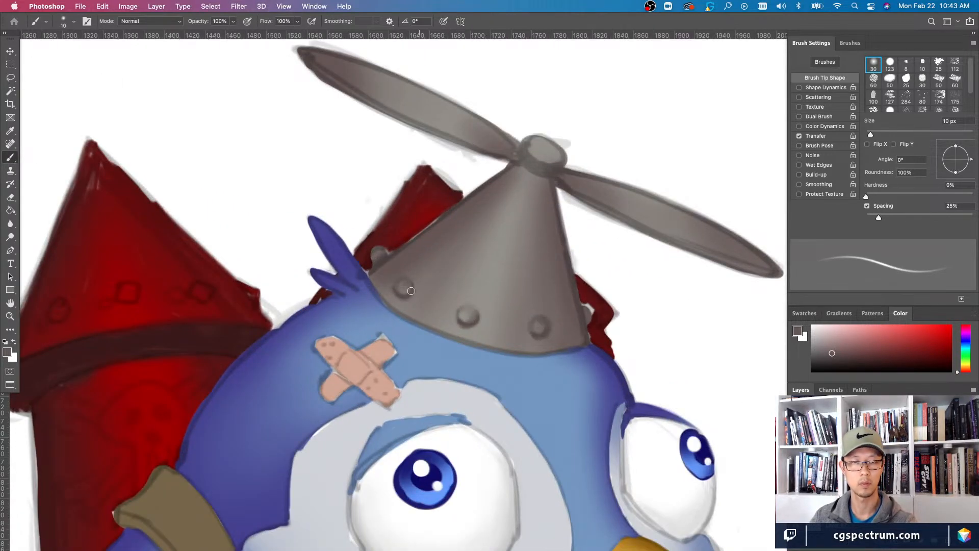
pyautogui.press('[')
pyautogui.press('[')
pyautogui.press('[')
pyautogui.press('[')
pyautogui.press('[')
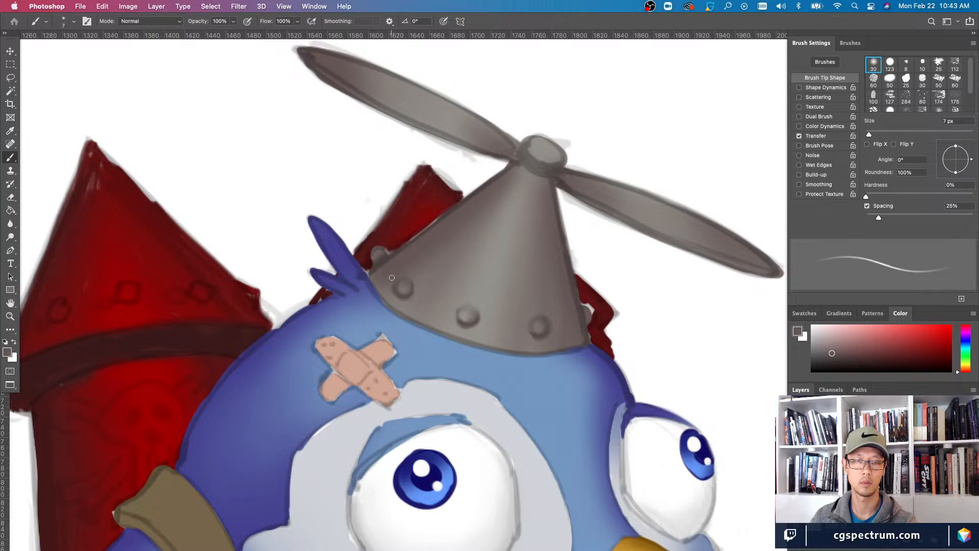
# - Examine the propeller hat's shading both close up and against the whole illustration
pyautogui.press(']')
pyautogui.press(']')
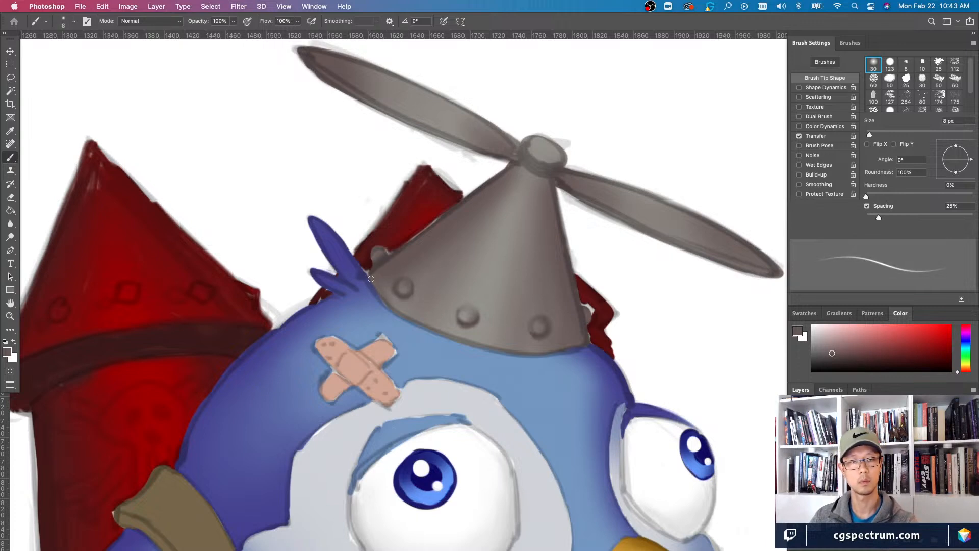
pyautogui.press('super+minus')
pyautogui.press('super+minus')
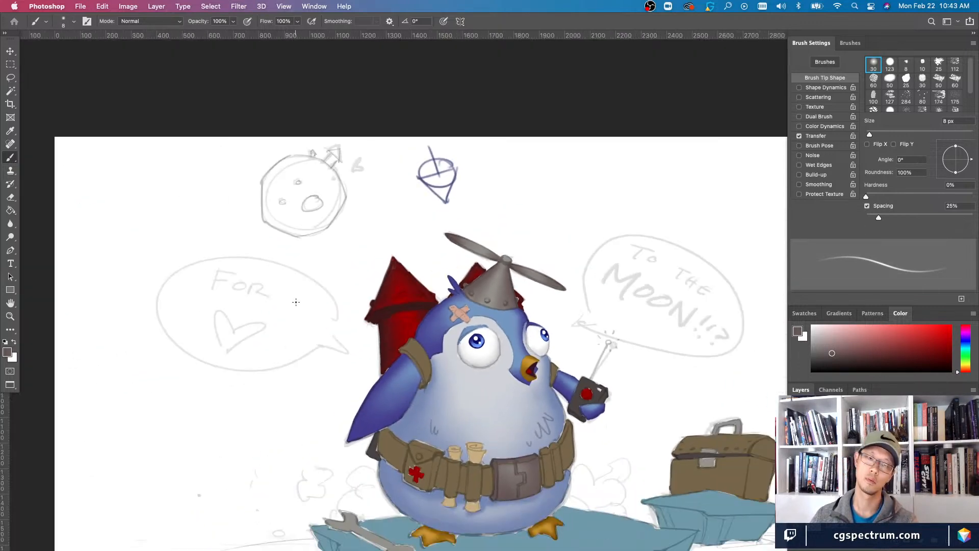
pyautogui.press('super+plus')
pyautogui.press('[')
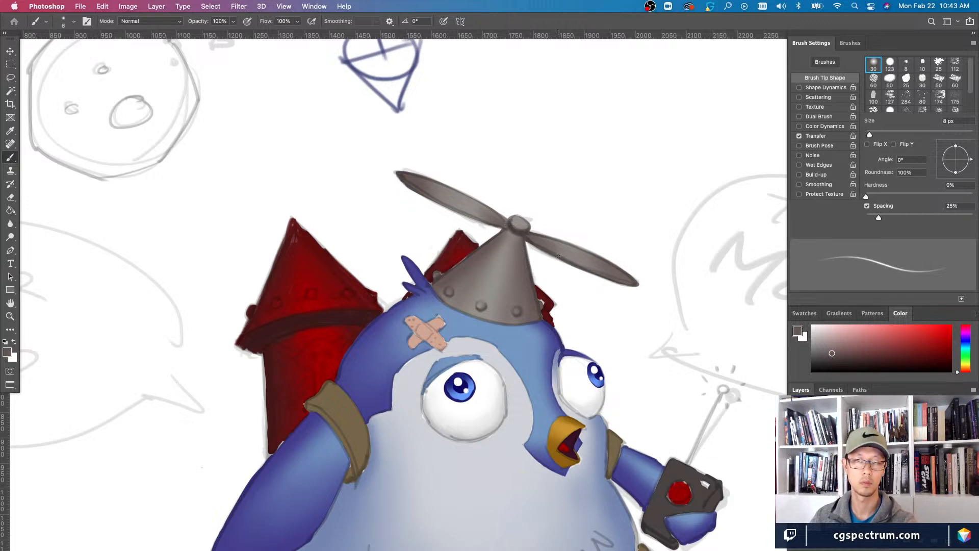
pyautogui.moveTo(487, 224); pyautogui.dragTo(402, 178)
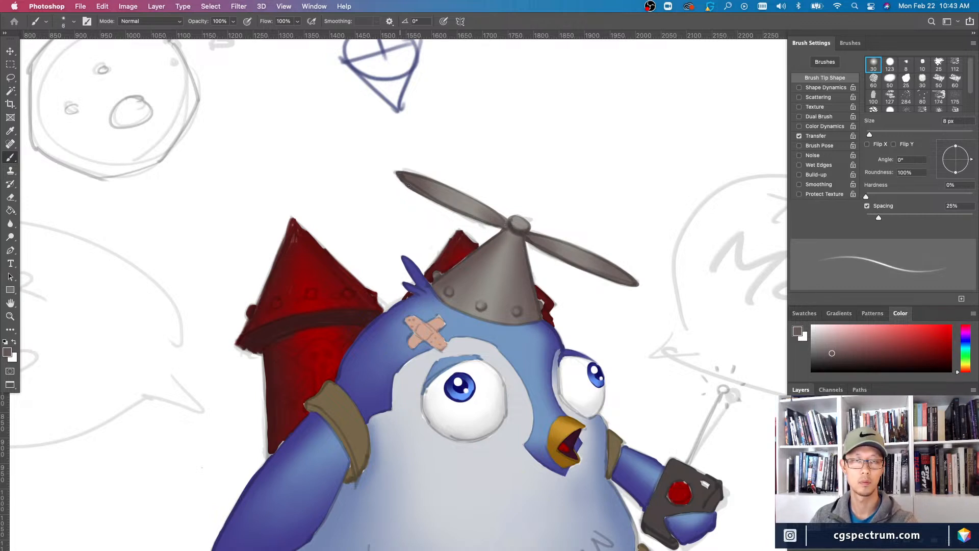
pyautogui.press('super+0')
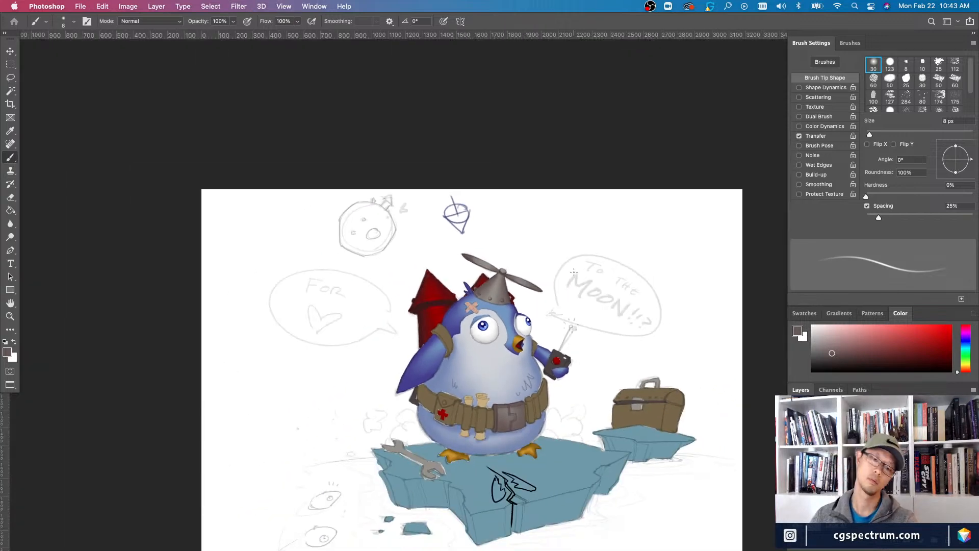
pyautogui.press('super+1')
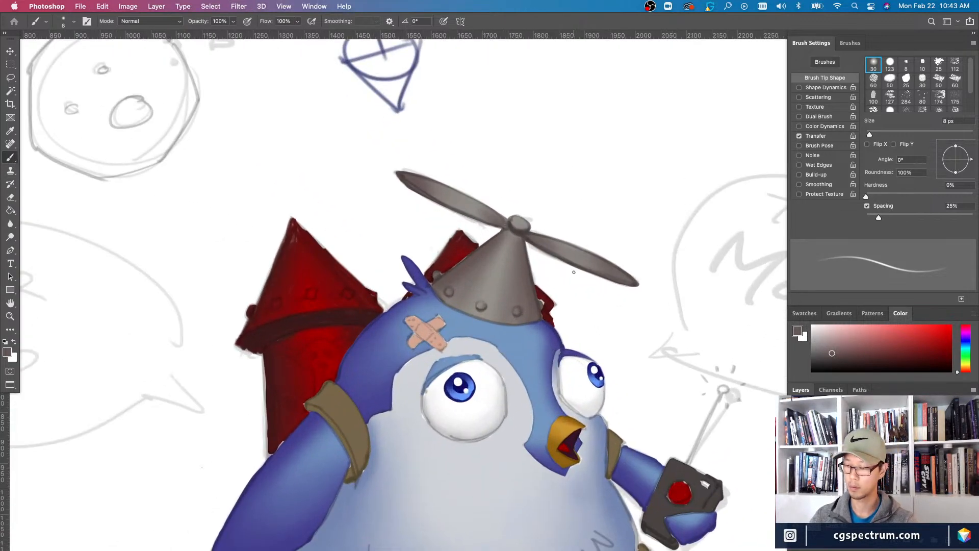
pyautogui.press('super+0')
pyautogui.press('super+equal')
pyautogui.press('super+equal')
pyautogui.press('super+equal')
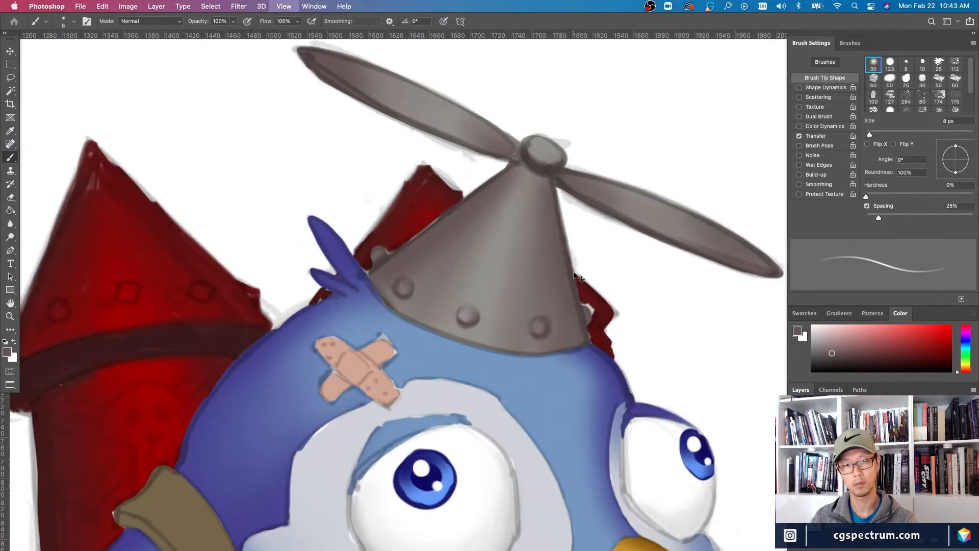
pyautogui.press('h')
pyautogui.click(576, 276)
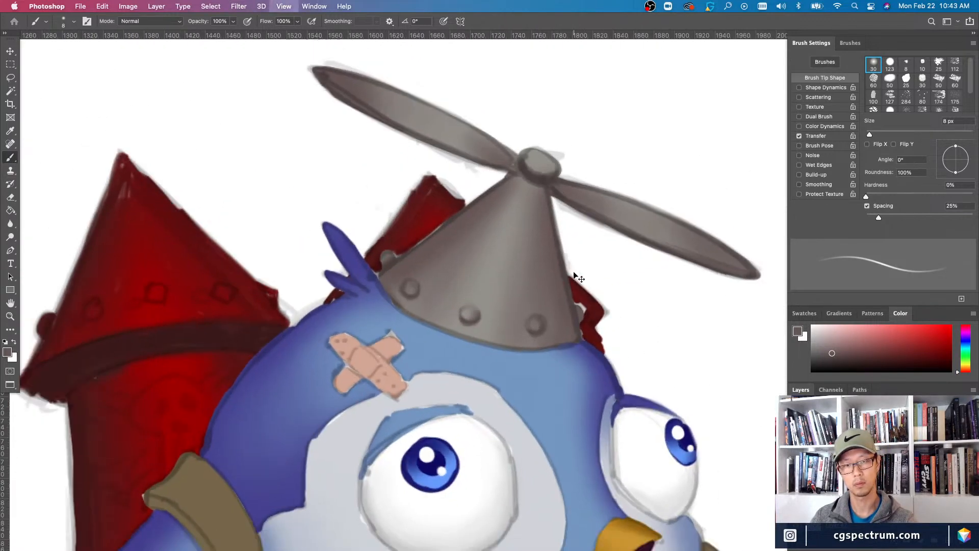
# - Select the layer at the red rocket piece beside the cone's right edge and sample the left rocket's red for the Brush
pyautogui.press('v')
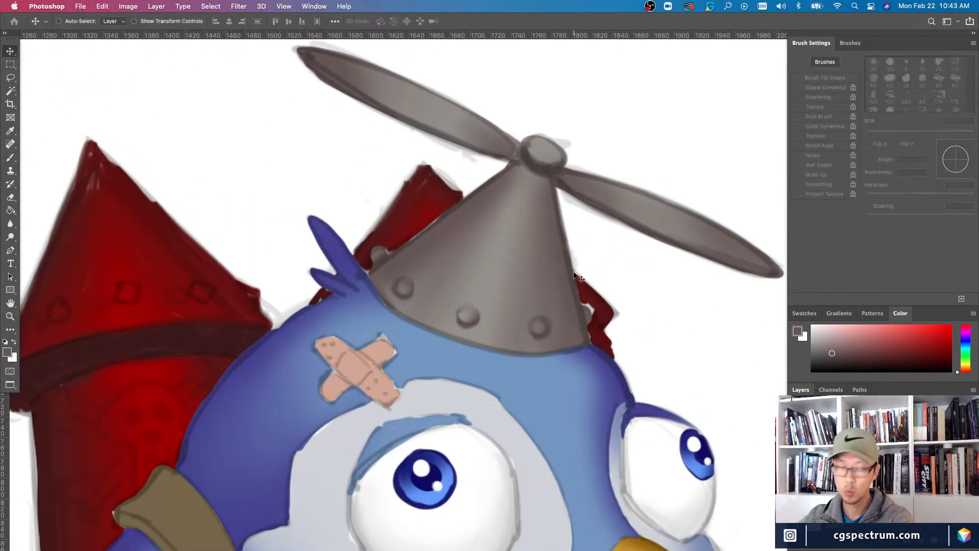
pyautogui.rightClick(586, 296)
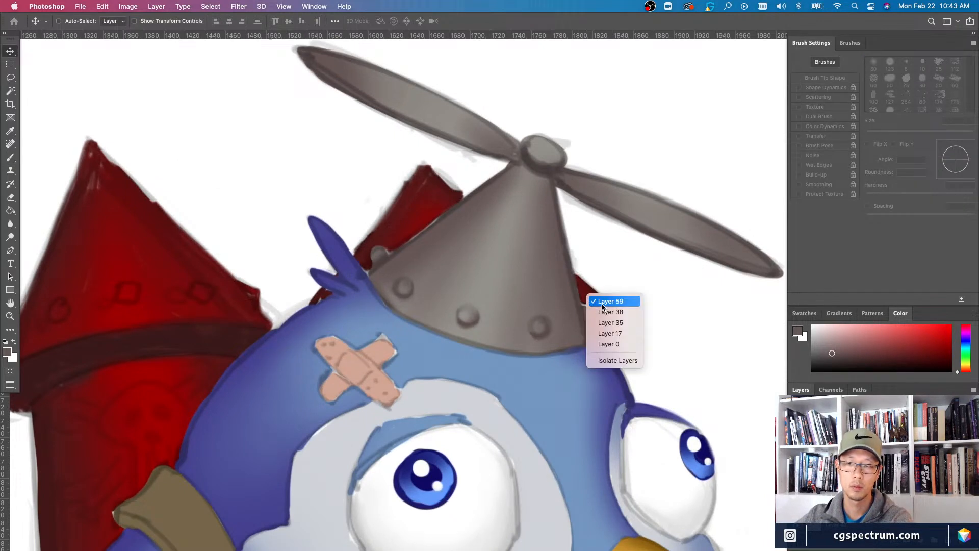
pyautogui.click(602, 304)
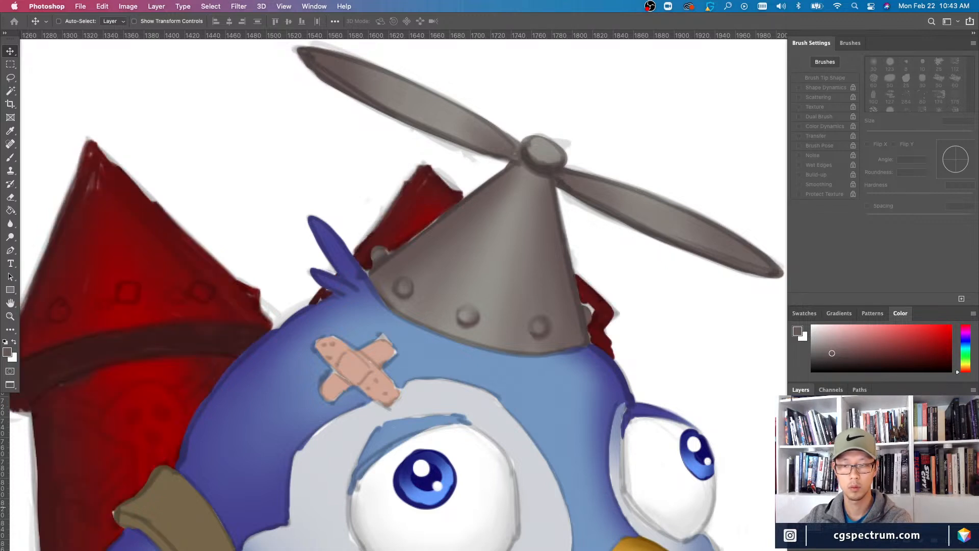
pyautogui.press('b')
pyautogui.keyDown('alt'); pyautogui.click(128, 234); pyautogui.keyUp('alt')
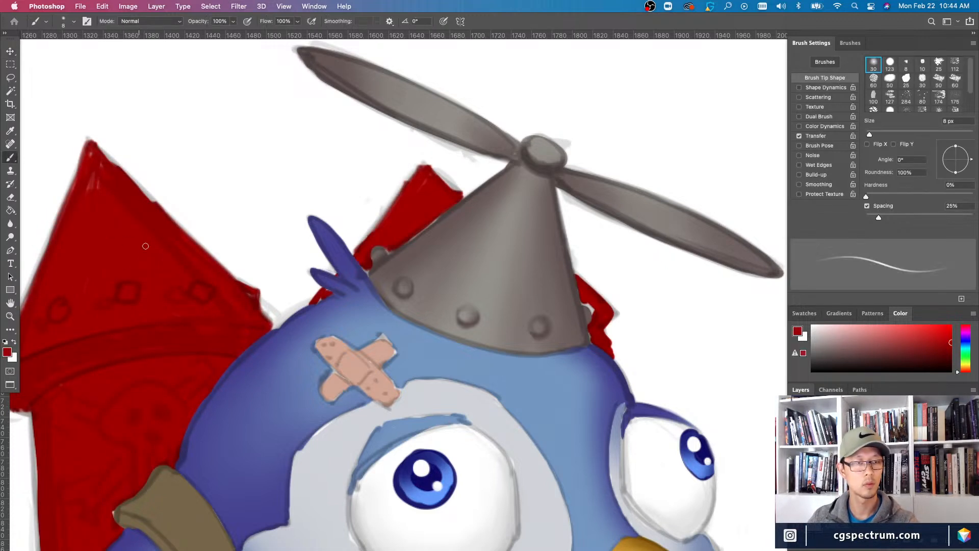
pyautogui.press('[')
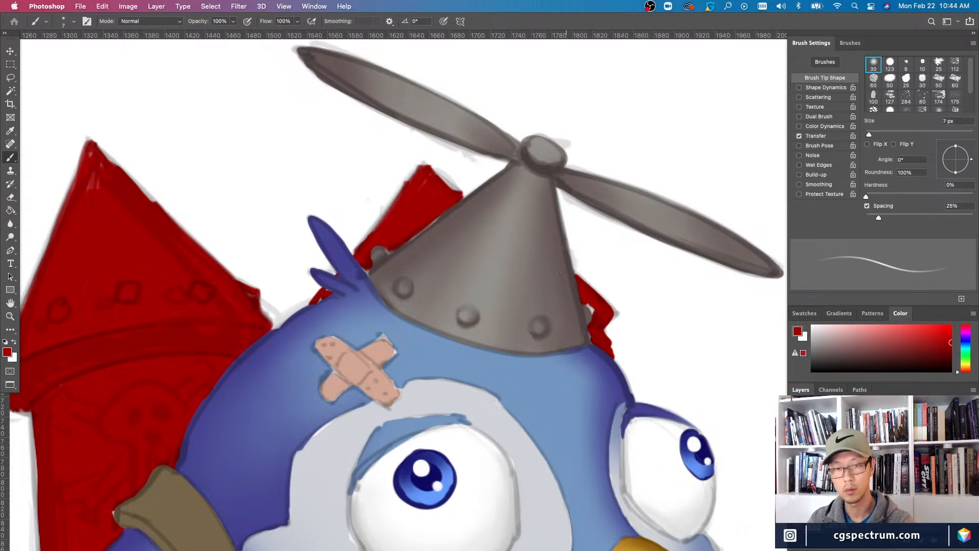
pyautogui.press('[')
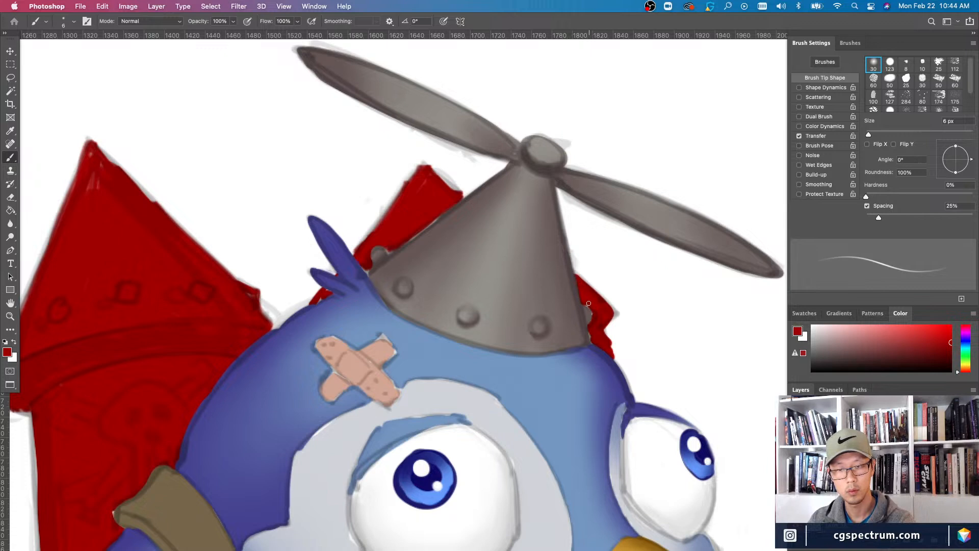
# - Clean up the red rocket piece right of the cone, using the hard round brush at 5 px and the soft eraser at 3 px
pyautogui.click(799, 136)
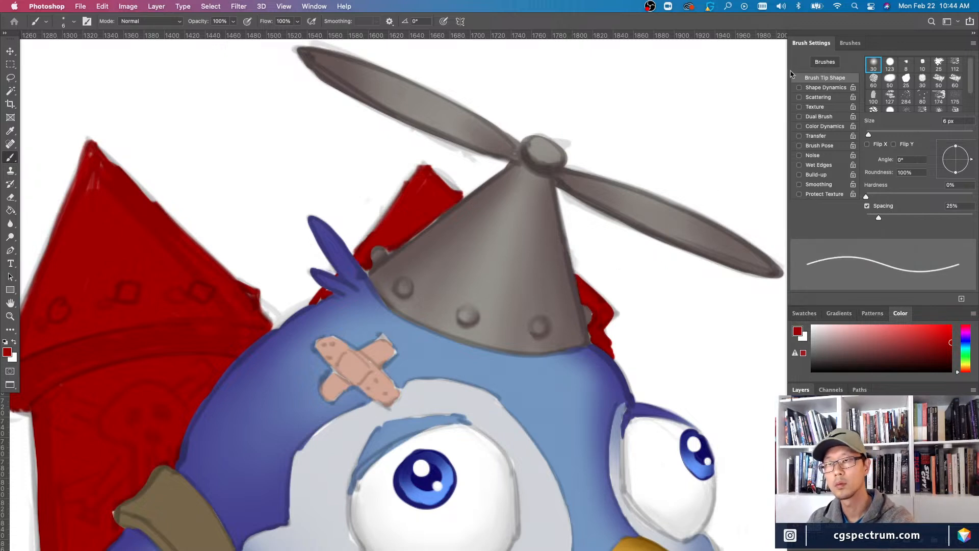
pyautogui.click(887, 62)
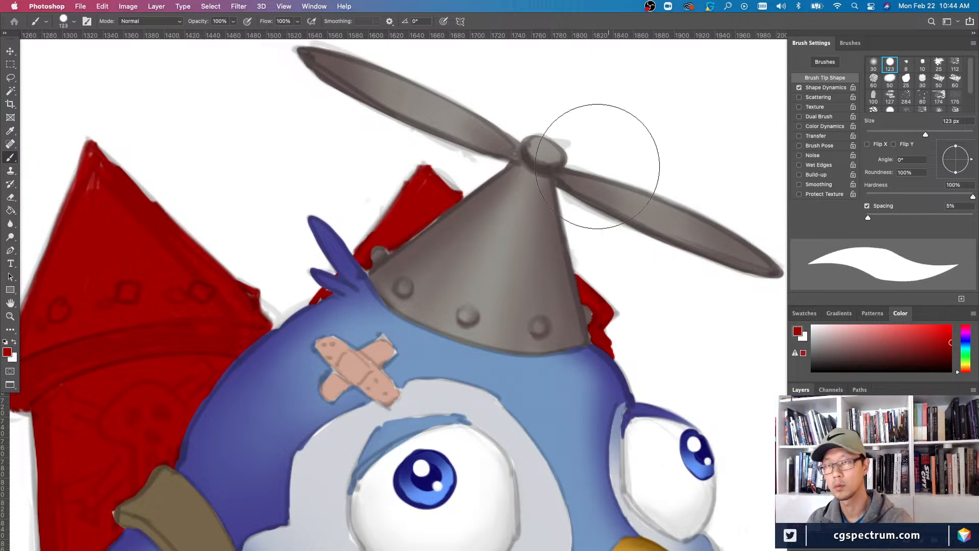
pyautogui.press('[')
pyautogui.press('[')
pyautogui.press('[')
pyautogui.press('[')
pyautogui.press('[')
pyautogui.press('[')
pyautogui.press('[')
pyautogui.press('[')
pyautogui.press('[')
pyautogui.press('[')
pyautogui.press('[')
pyautogui.press('[')
pyautogui.press('[')
pyautogui.press('[')
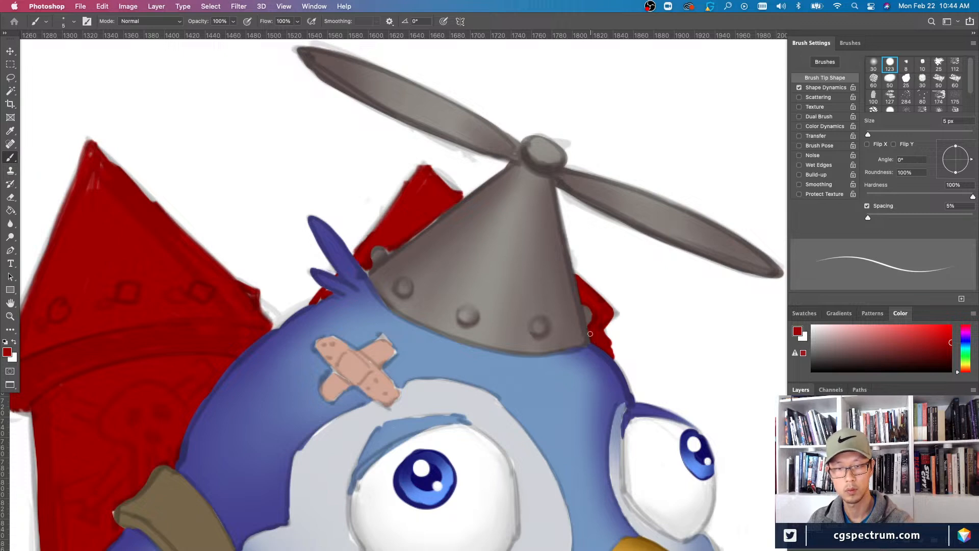
pyautogui.press('e')
pyautogui.moveTo(607, 331); pyautogui.dragTo(613, 347)
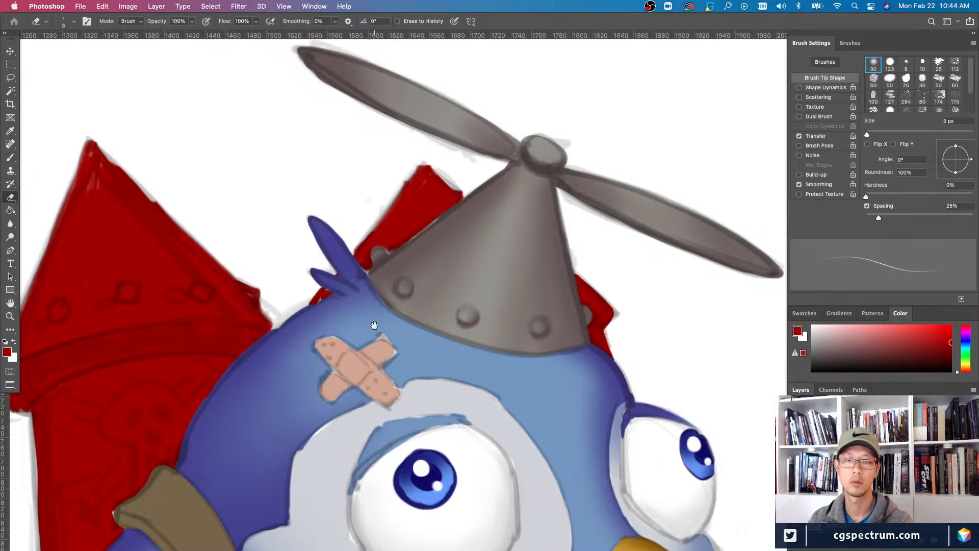
# - Straighten the edges of the rocket tip behind the cone's left side with the 5 px hard brush and the 3 px soft eraser
pyautogui.scroll(3, 373, 309)
pyautogui.hscroll(-3, 374, 309)
pyautogui.press('b')
pyautogui.press(']')
pyautogui.press('h')
pyautogui.click(360, 205)
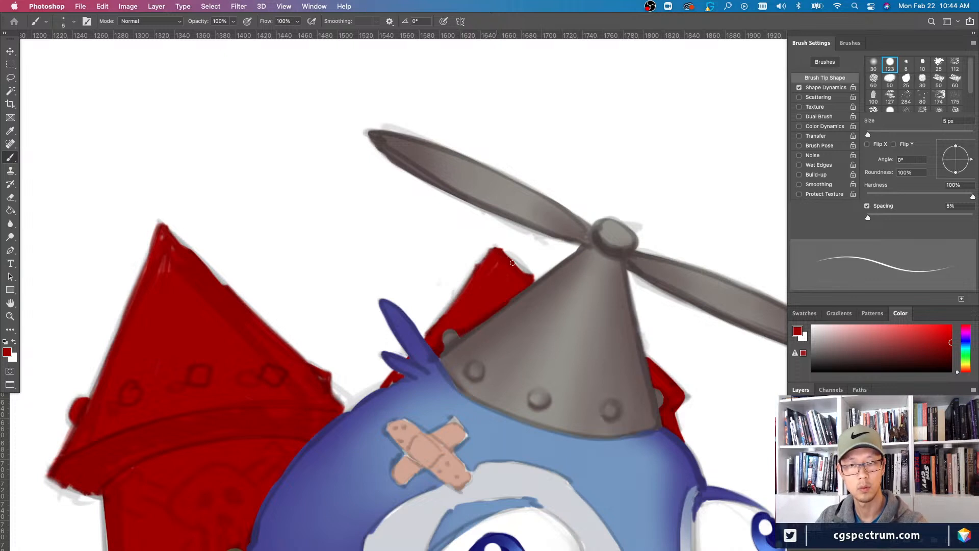
pyautogui.press('e')
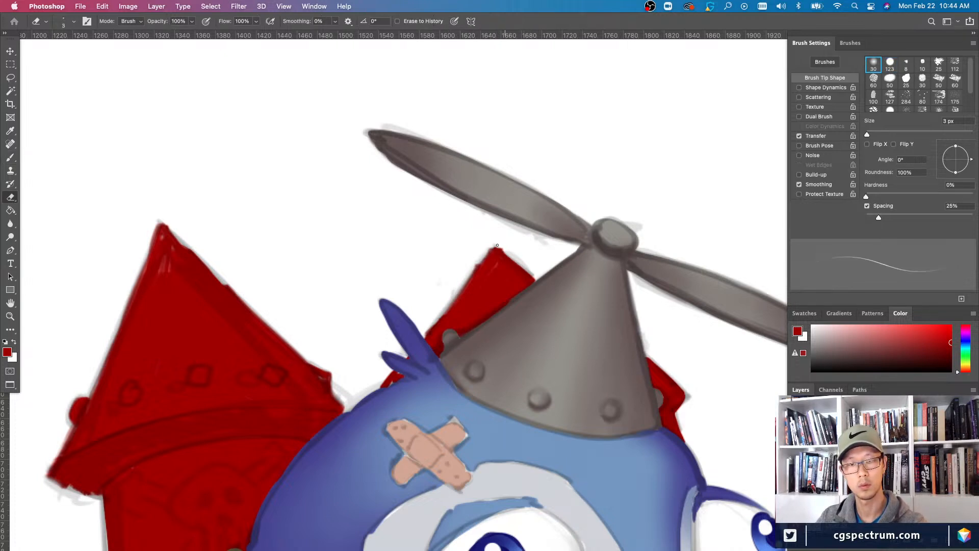
pyautogui.moveTo(483, 255); pyautogui.dragTo(457, 285)
pyautogui.moveTo(489, 252)
pyautogui.mouseDown()
pyautogui.moveTo(467, 281)
pyautogui.moveTo(487, 255)
pyautogui.mouseUp()
# - Erase the stray red beside the penguin's head feathers with the soft eraser at 4 px
pyautogui.press('b')
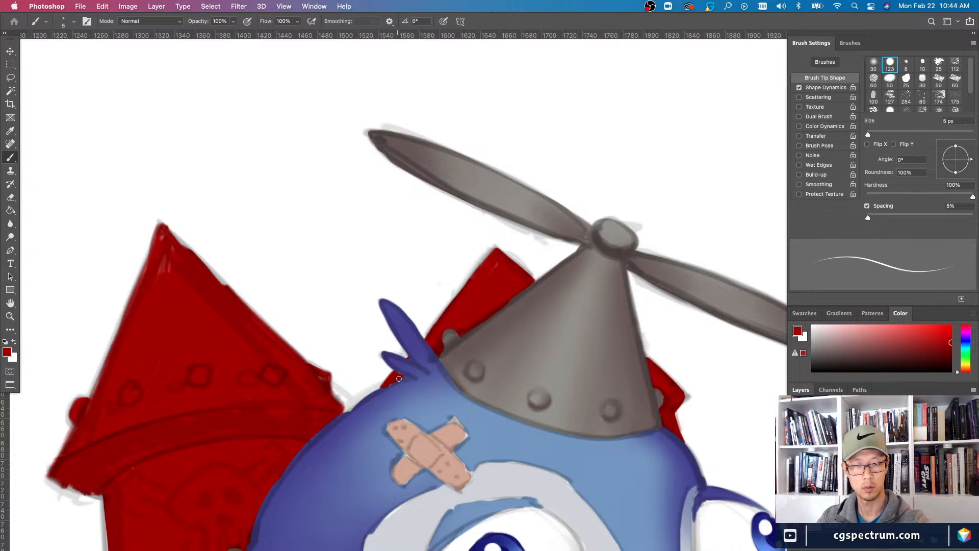
pyautogui.press('e')
pyautogui.moveTo(392, 375); pyautogui.dragTo(384, 379)
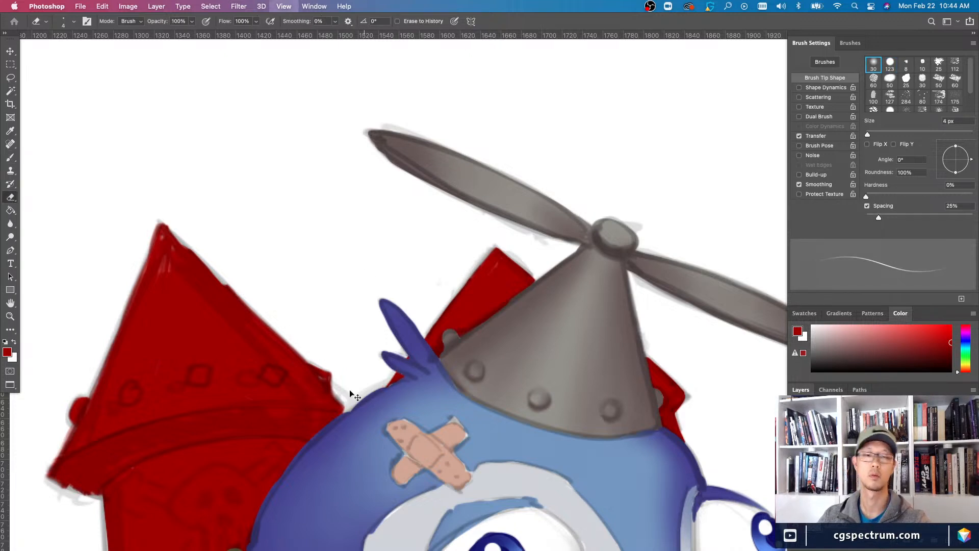
pyautogui.press('super+minus')
pyautogui.press('super+minus')
pyautogui.press('super+minus')
pyautogui.press('b')
pyautogui.press('super+minus')
pyautogui.press('super+minus')
pyautogui.press('super+equal')
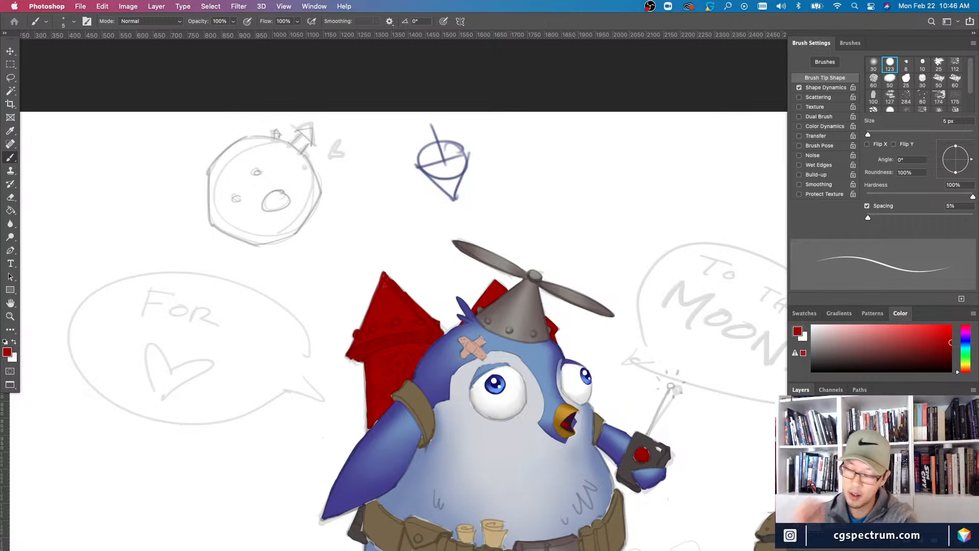
pyautogui.moveTo(663, 493); pyautogui.dragTo(625, 440)
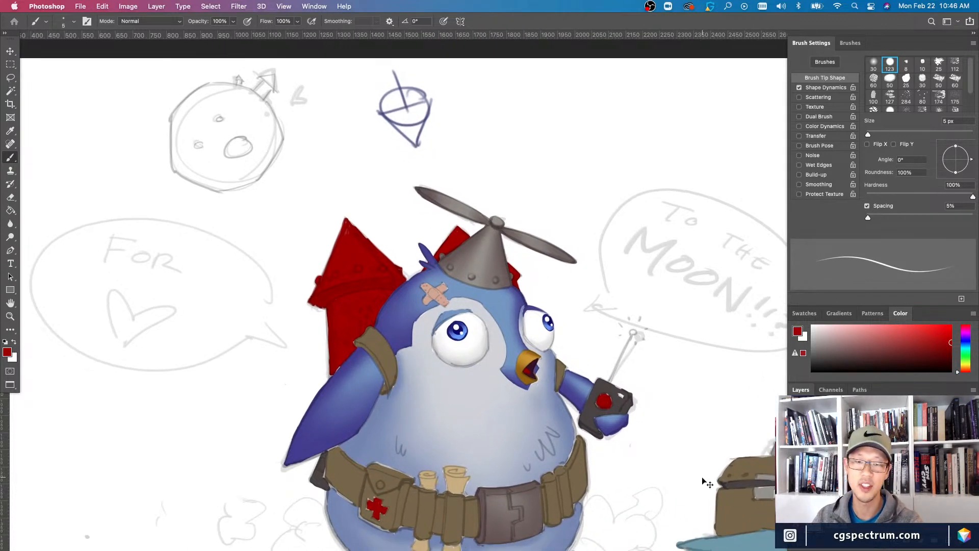
pyautogui.press('super+minus')
pyautogui.scroll(-3, 702, 477)
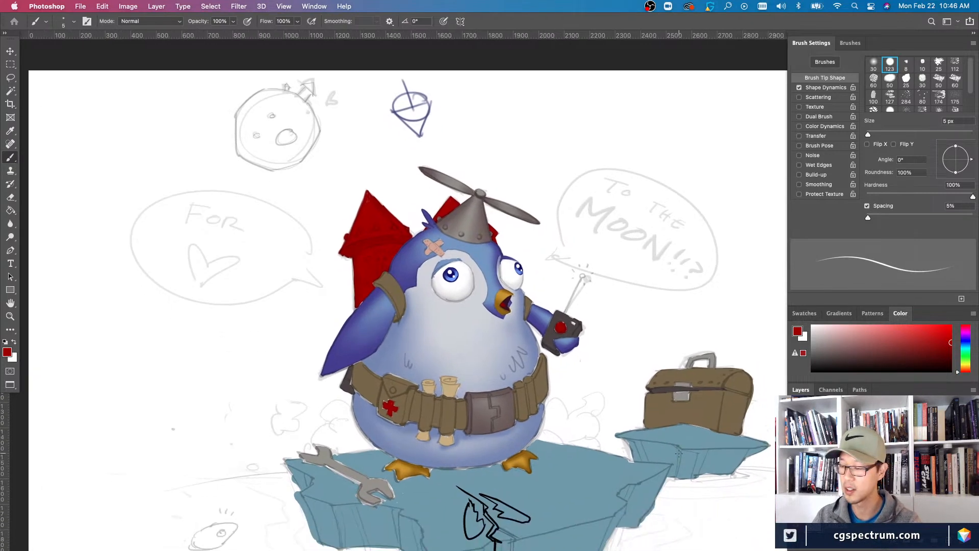
pyautogui.press('super+minus')
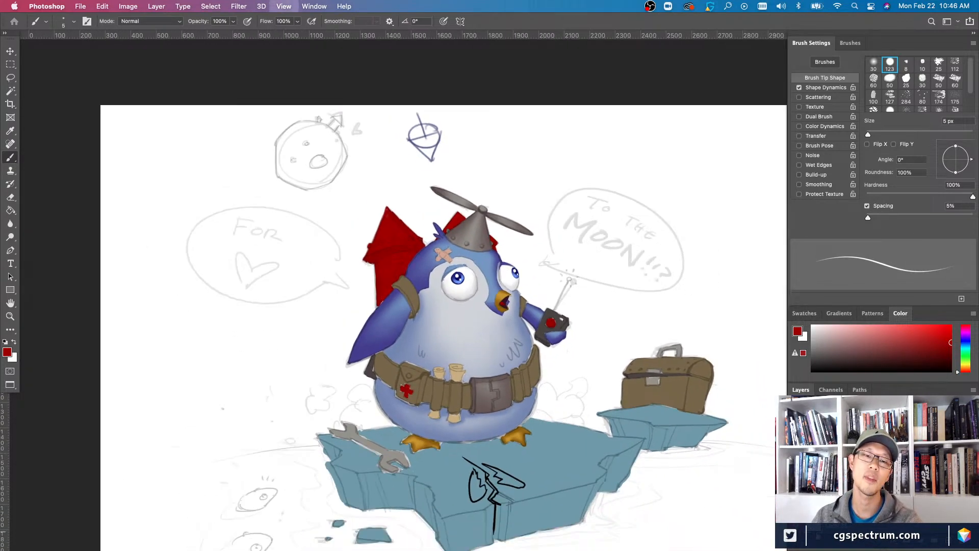
pyautogui.press('super+plus')
pyautogui.press('super+plus')
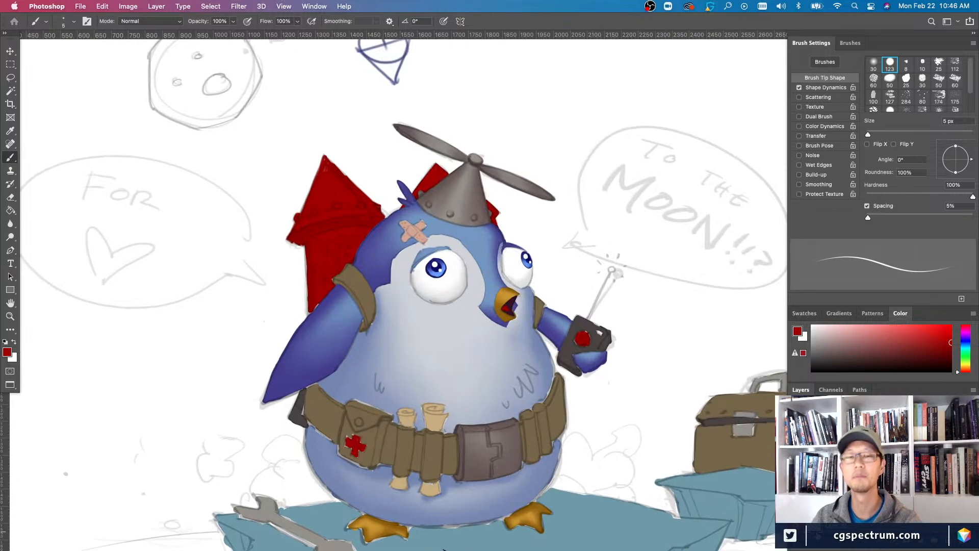
pyautogui.press('super+minus')
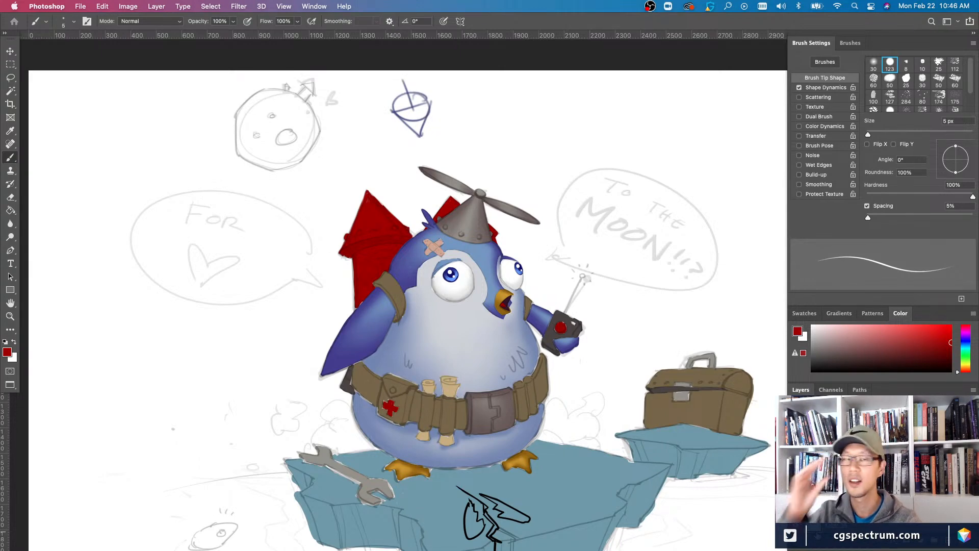
pyautogui.scroll(2, 500, 300)
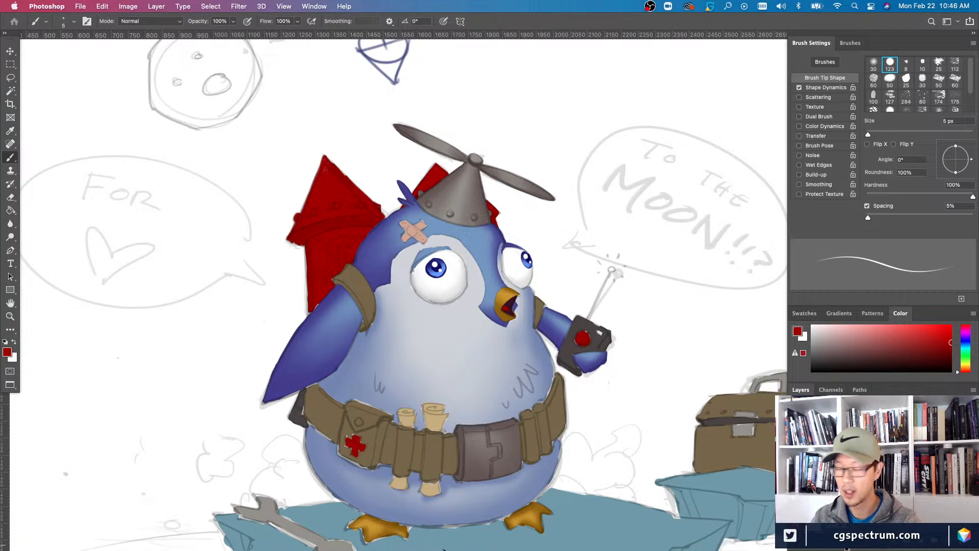
pyautogui.scroll(-2, 490, 296)
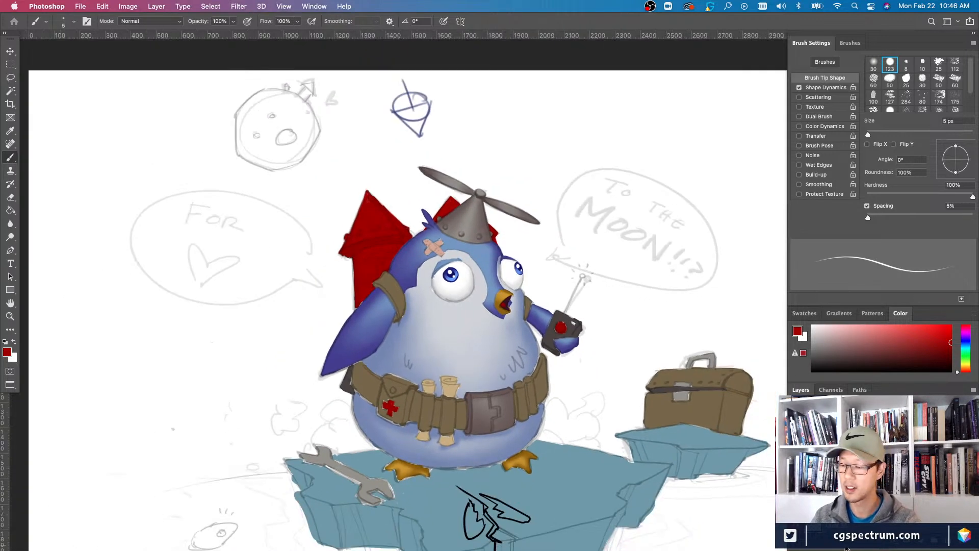
pyautogui.hotkey('ctrl', '-')
pyautogui.hotkey('ctrl', '-')
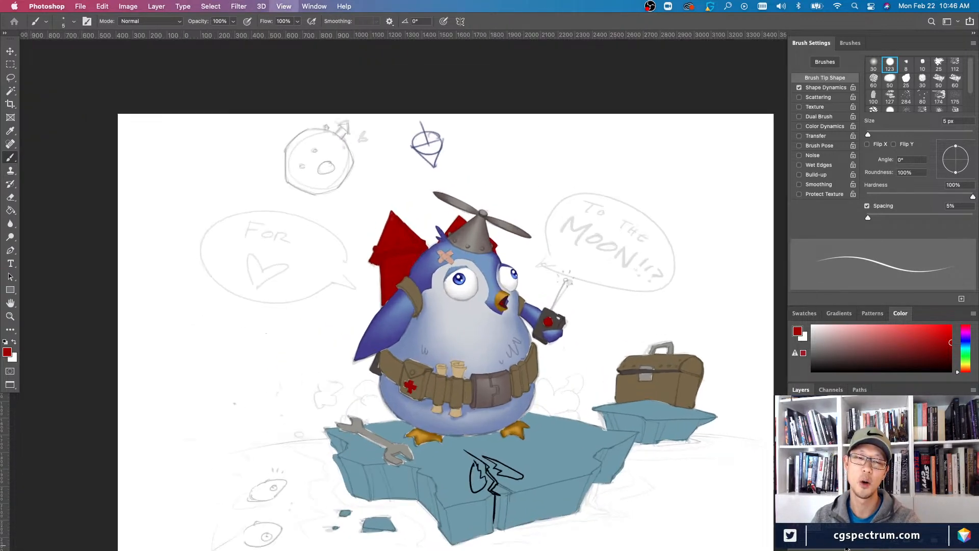
pyautogui.hotkey('ctrl', '+')
pyautogui.hotkey('ctrl', '+')
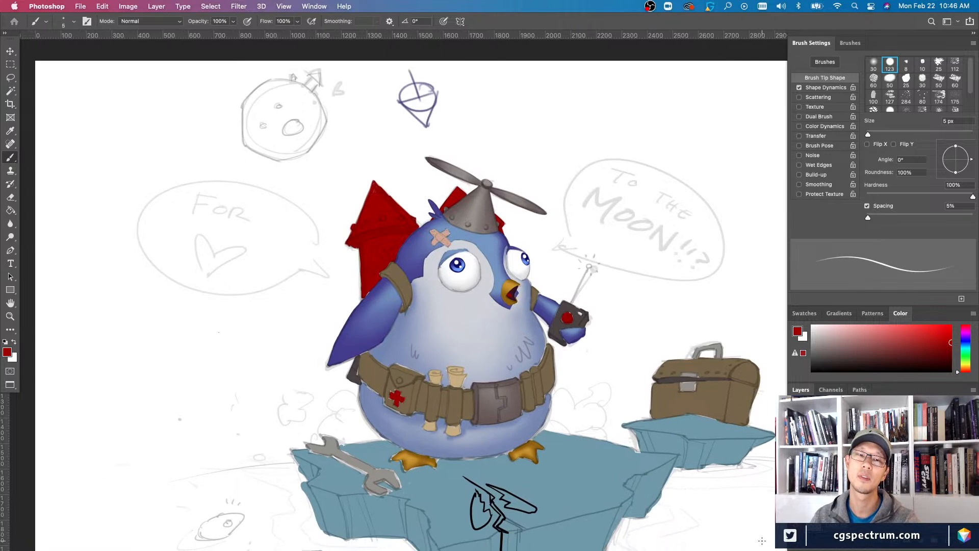
pyautogui.press('super+minus')
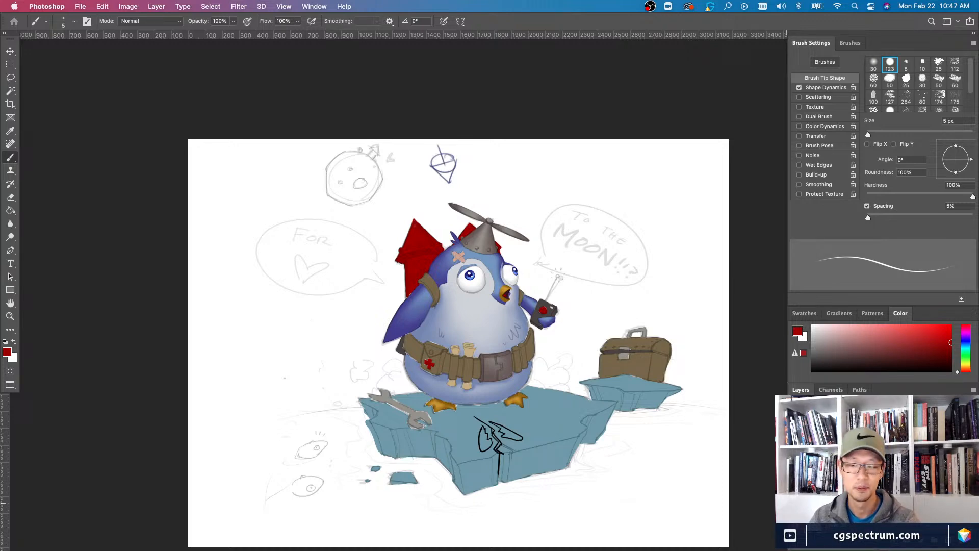
pyautogui.scroll(5, 563, 433)
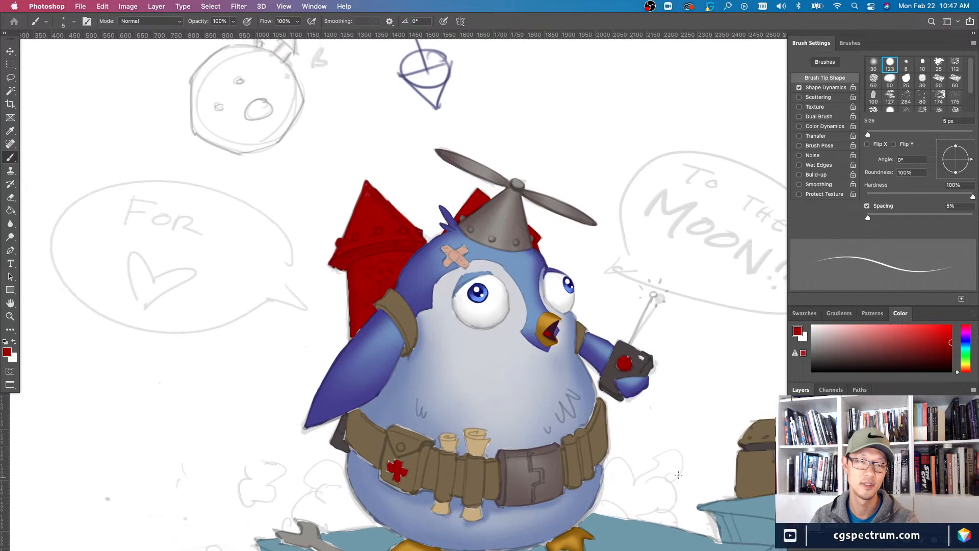
pyautogui.moveTo(563, 433)
pyautogui.mouseDown()
pyautogui.moveTo(658, 513)
pyautogui.moveTo(705, 528)
pyautogui.mouseUp()
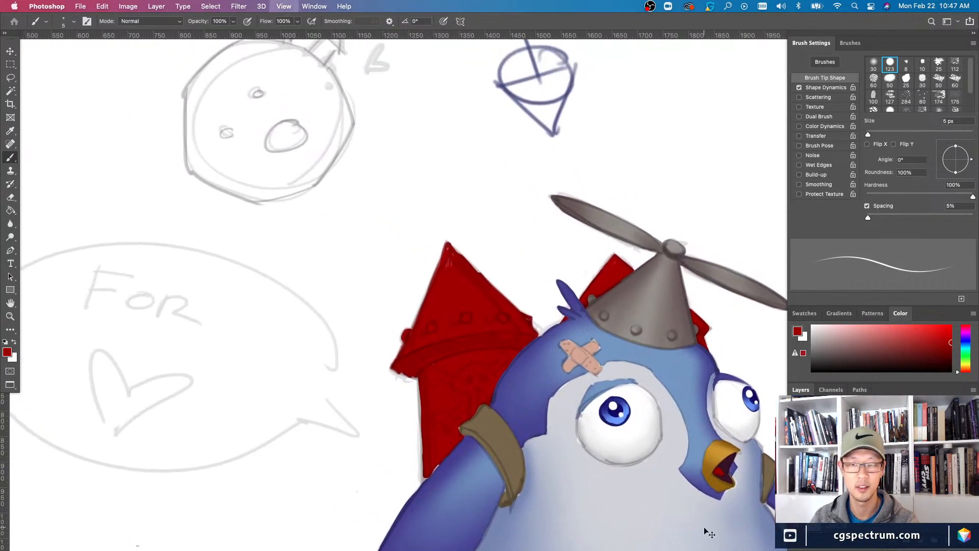
# - Sharpen the pointed tip of the left red rocket with the hard round brush and the soft eraser, both at 5 px
pyautogui.press('h')
pyautogui.click(703, 526)
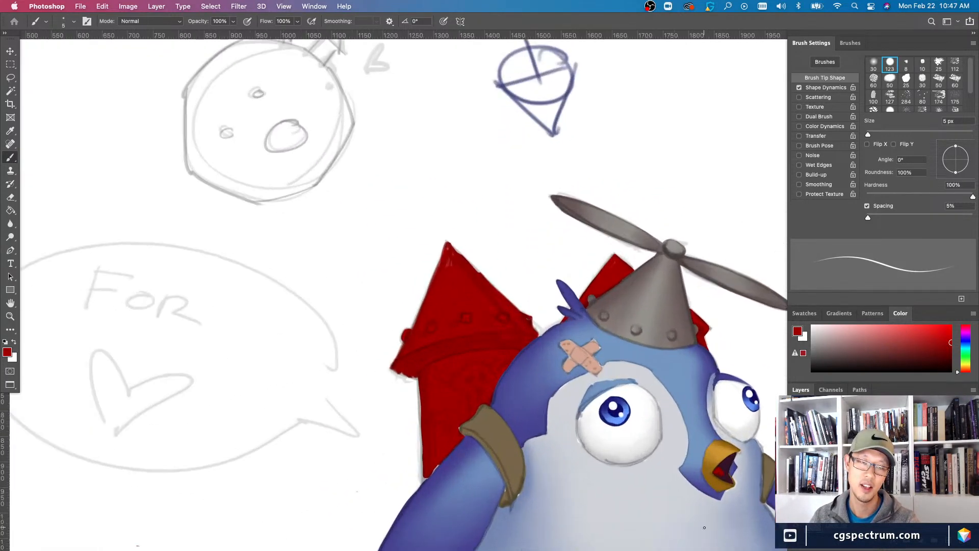
pyautogui.press('e')
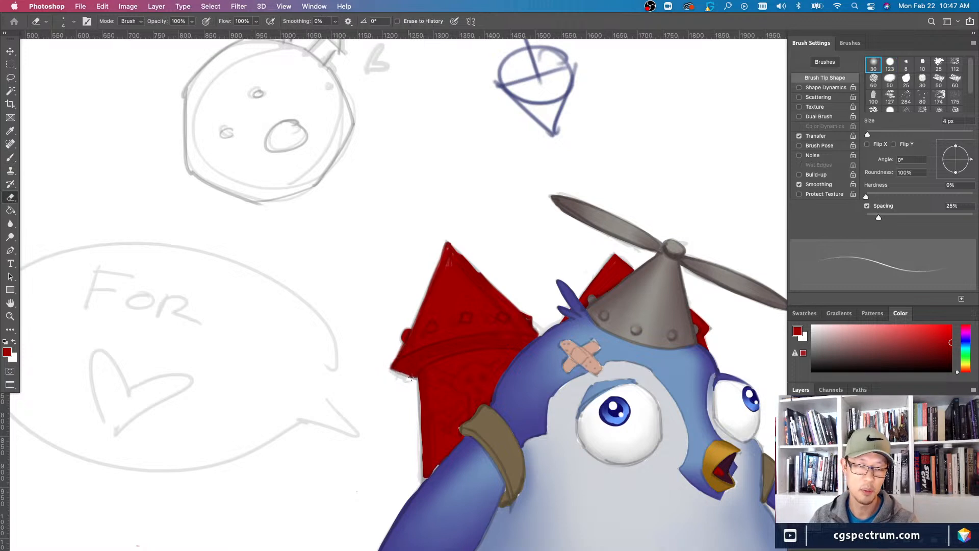
pyautogui.press(']')
pyautogui.press('b')
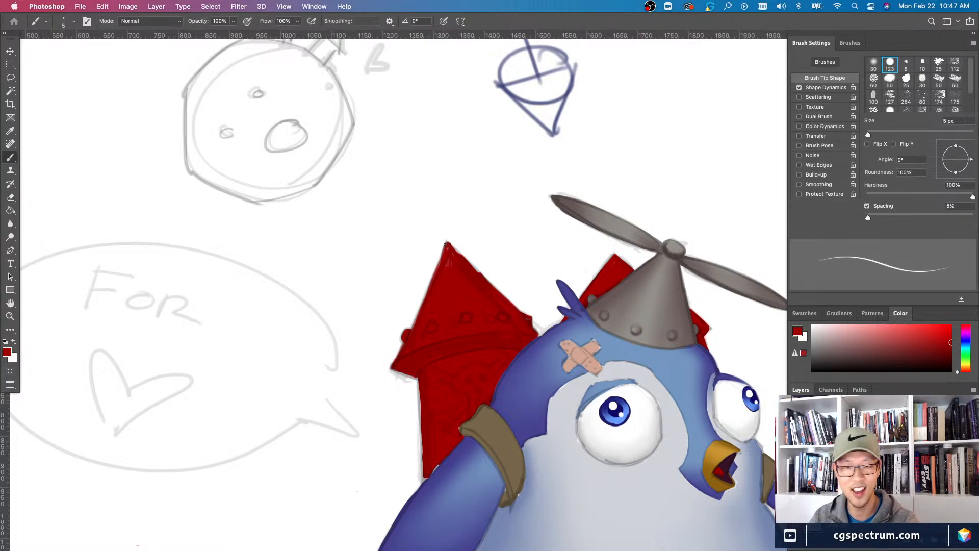
pyautogui.moveTo(448, 245)
pyautogui.mouseDown()
pyautogui.moveTo(508, 300)
pyautogui.moveTo(466, 256)
pyautogui.moveTo(485, 274)
pyautogui.moveTo(469, 258)
pyautogui.mouseUp()
pyautogui.press('e')
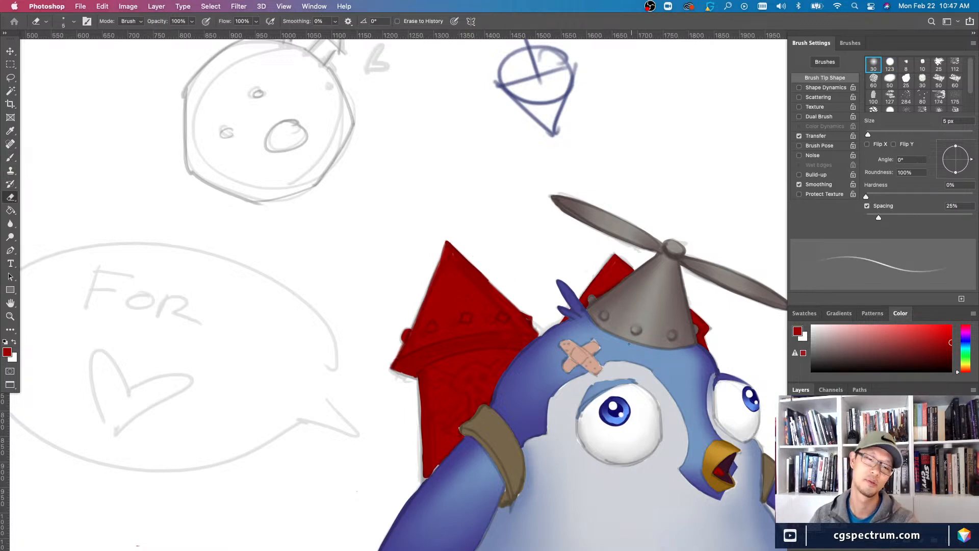
# - Clean up the left rocket's cone sides, right corner and lower end with the hard round brush at 6 to 8 px
pyautogui.press('b')
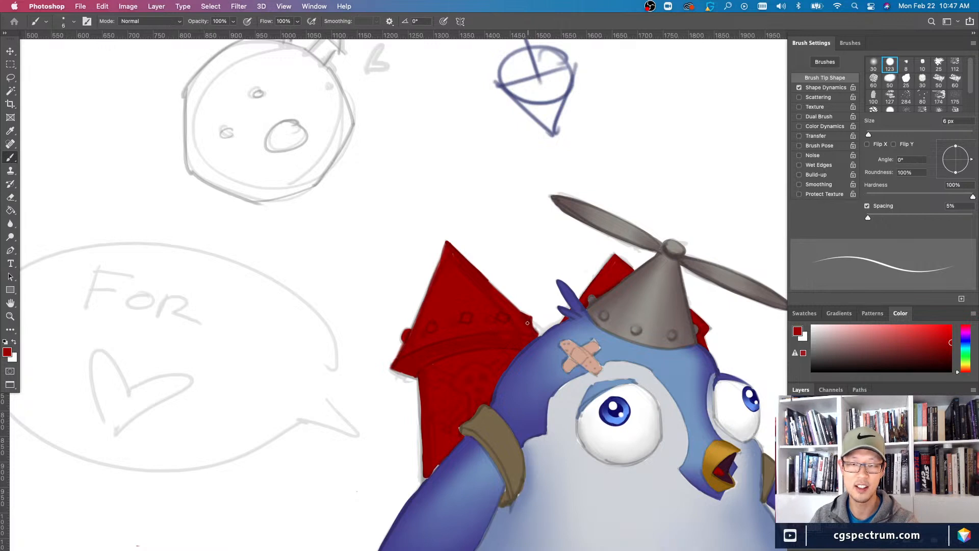
pyautogui.moveTo(421, 305); pyautogui.dragTo(412, 326)
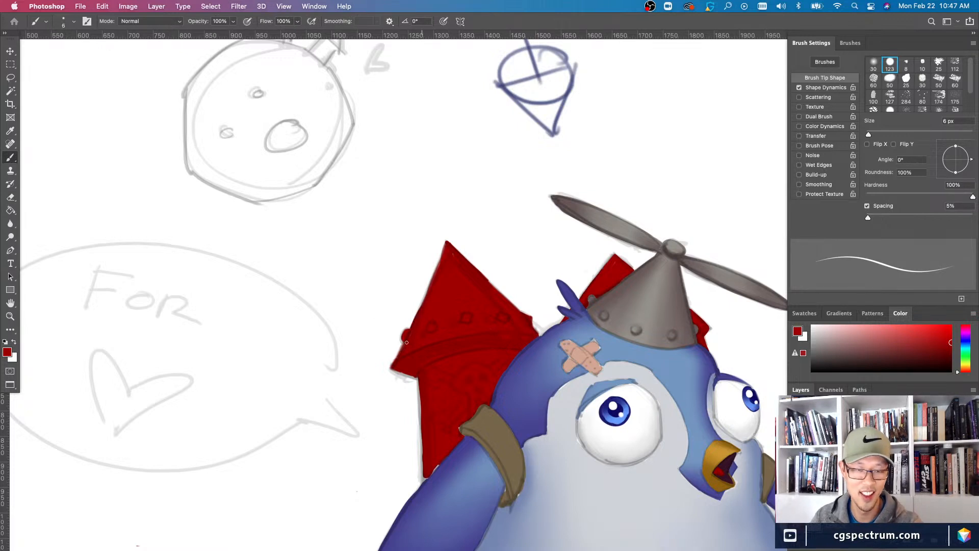
pyautogui.moveTo(445, 245); pyautogui.dragTo(423, 309)
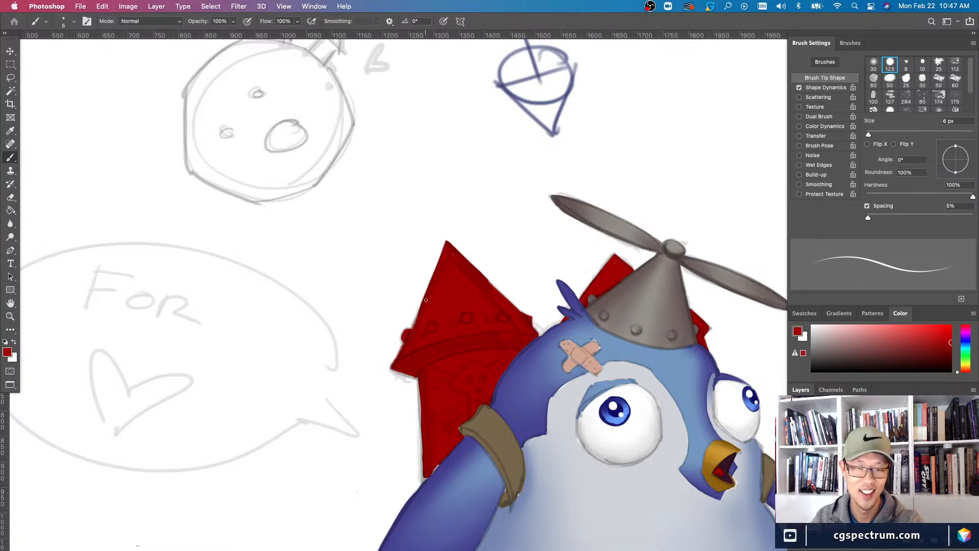
pyautogui.press(']')
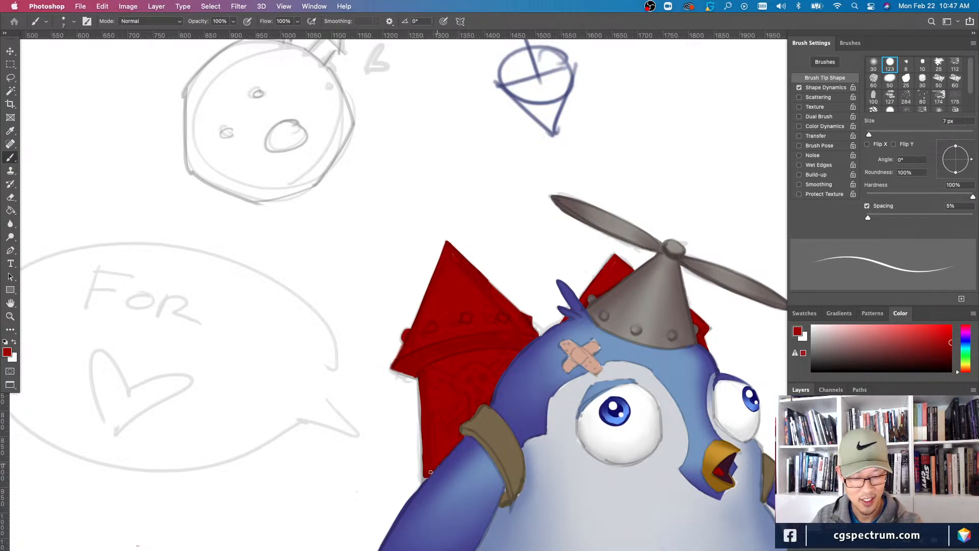
pyautogui.press(']')
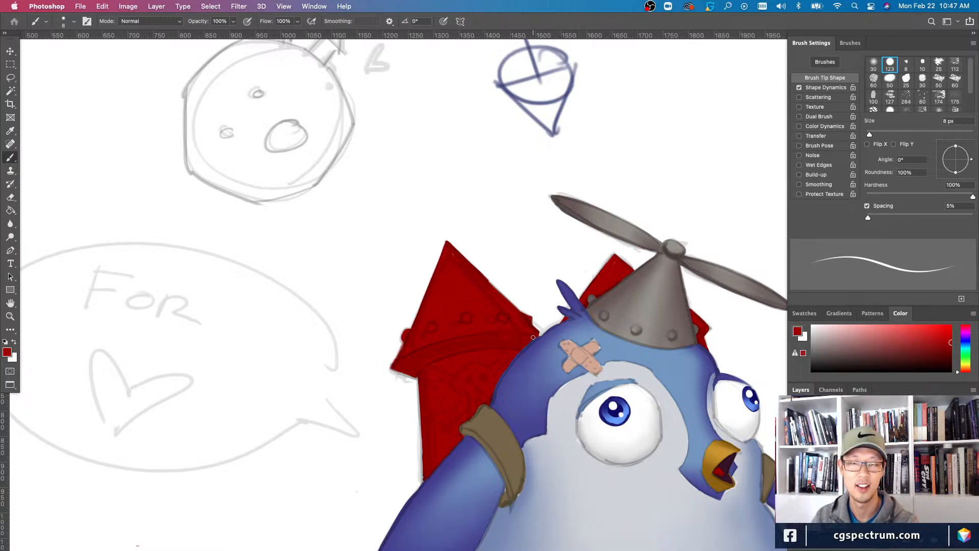
pyautogui.press('[')
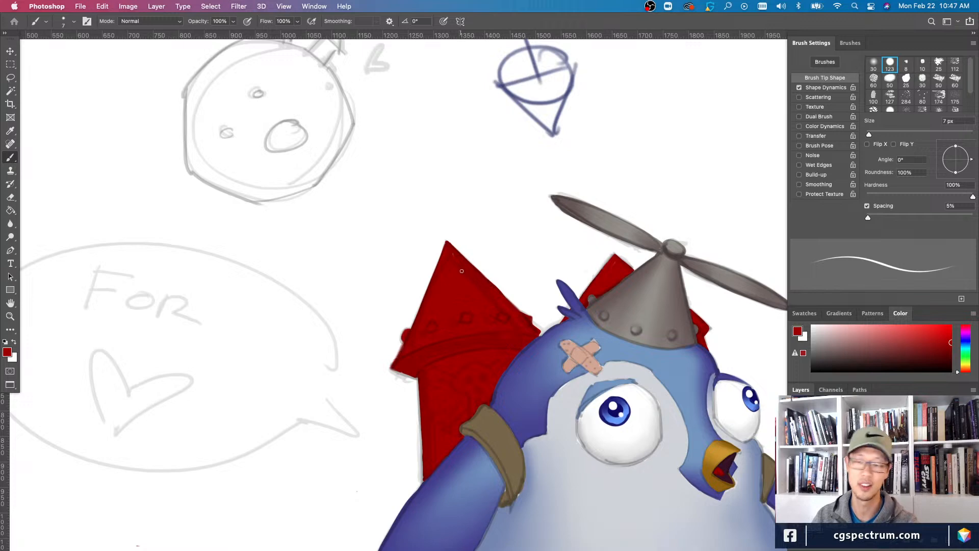
pyautogui.press('e')
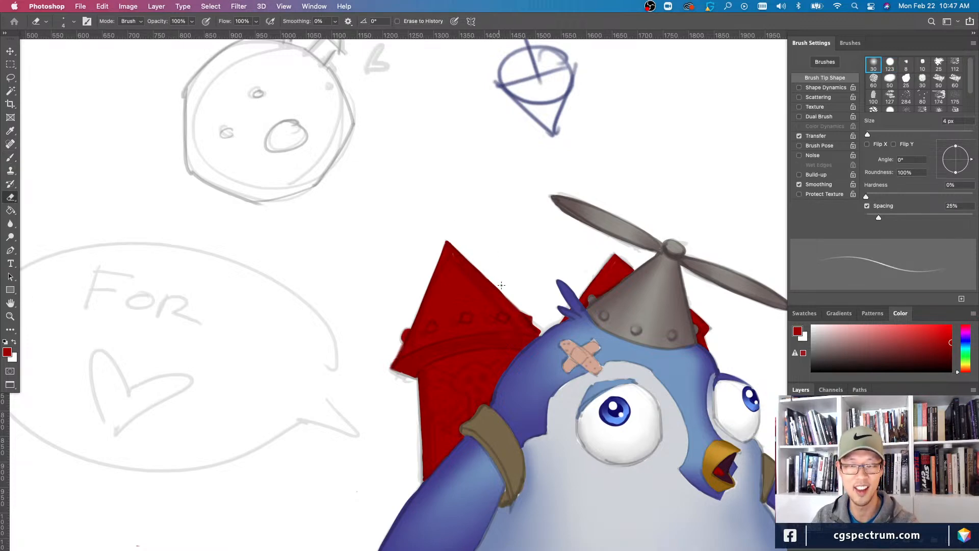
# - Bring back the dark shading over the red rockets and check them against the whole illustration
pyautogui.press('super+minus')
pyautogui.press('super+minus')
pyautogui.press('b')
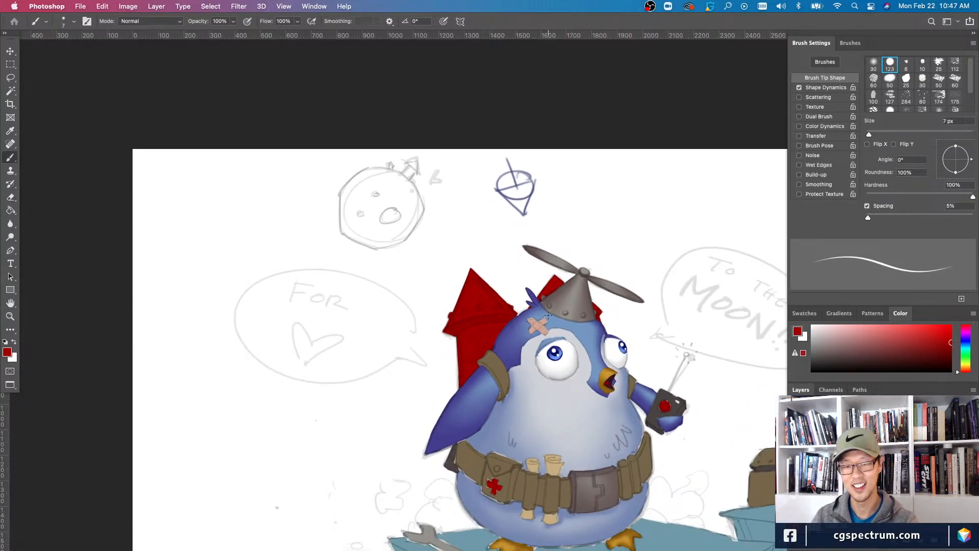
pyautogui.scroll(-3, 481, 390)
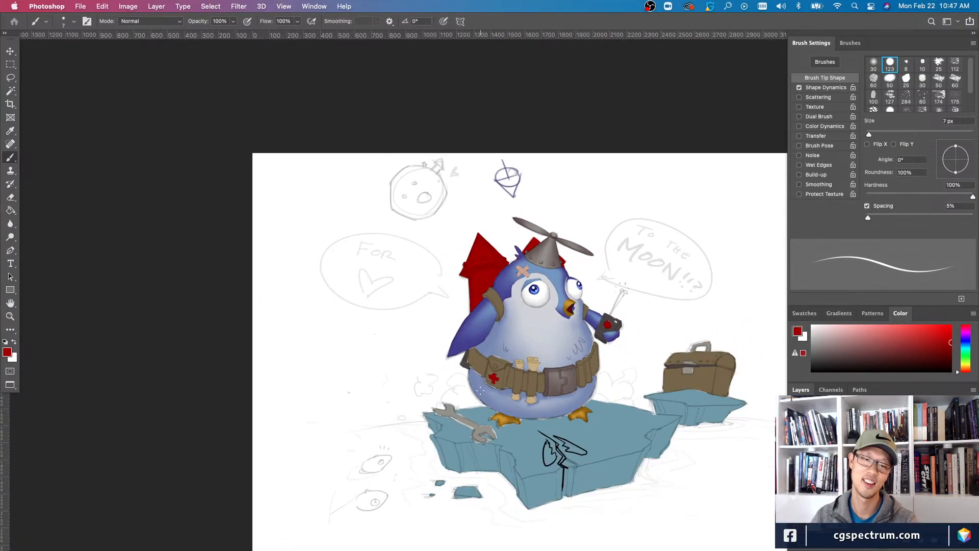
pyautogui.press('super+plus')
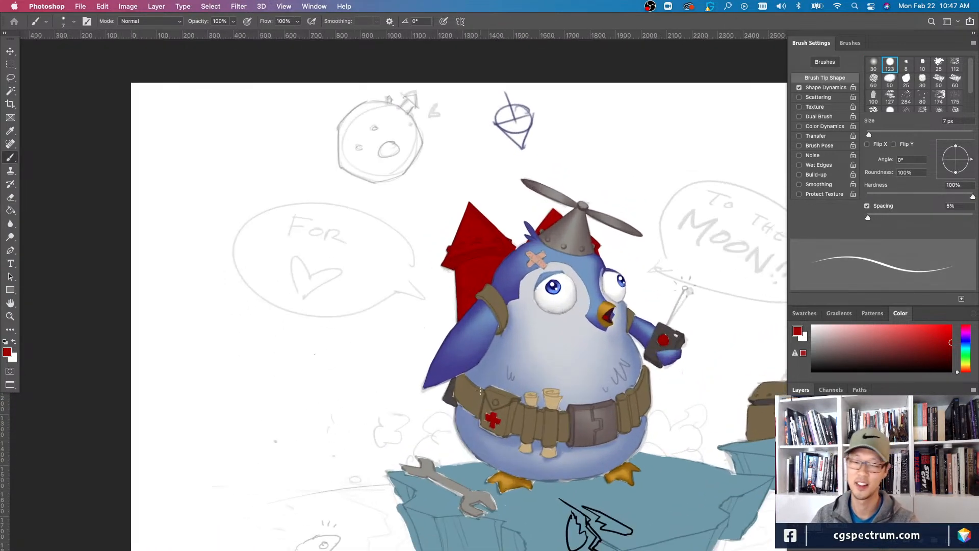
pyautogui.press('super+plus')
pyautogui.press('super+plus')
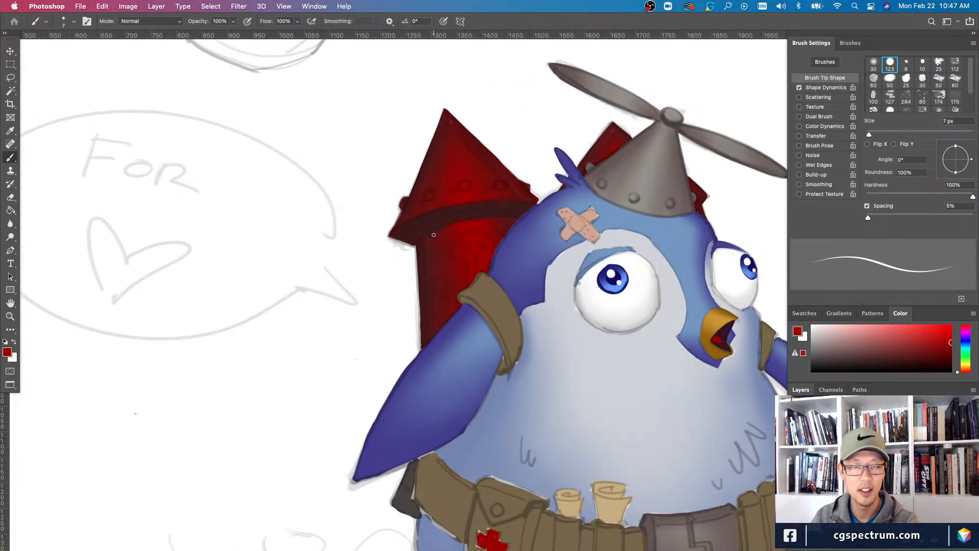
# - Examine the shaded rockets and the penguin, first in the full scene and then in close-up
pyautogui.press('super+minus')
pyautogui.press('super+minus')
pyautogui.press('super+minus')
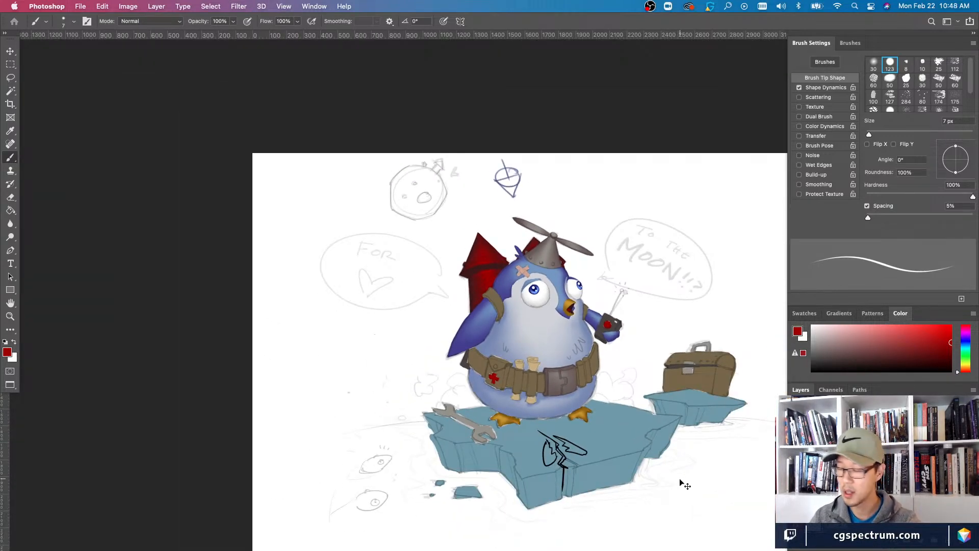
pyautogui.press('super+plus')
pyautogui.moveTo(707, 499); pyautogui.dragTo(689, 468)
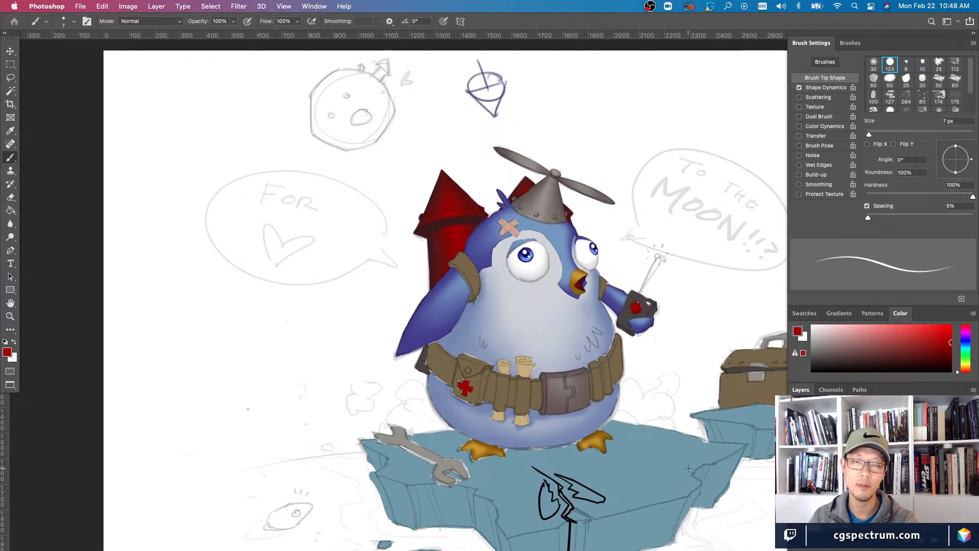
pyautogui.press('super+plus')
pyautogui.scroll(3, 678, 442)
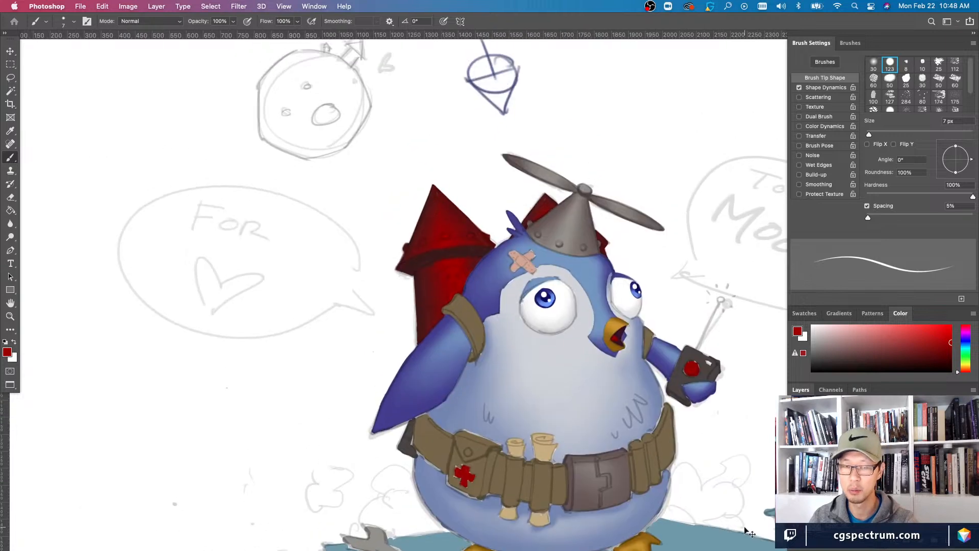
pyautogui.press('super+plus')
pyautogui.scroll(3, 710, 491)
# - Select Layer 47 at the propeller hat's metal cone
pyautogui.press('v')
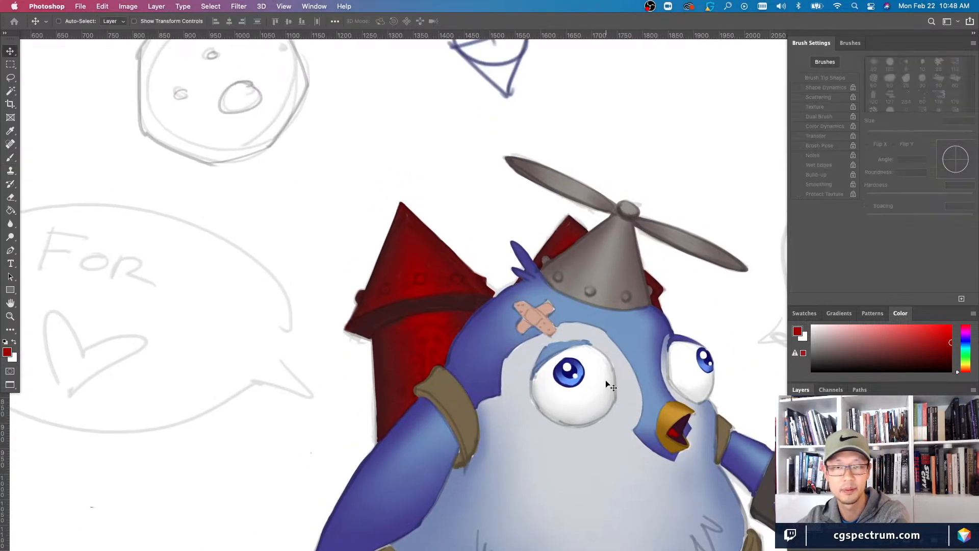
pyautogui.rightClick(547, 260)
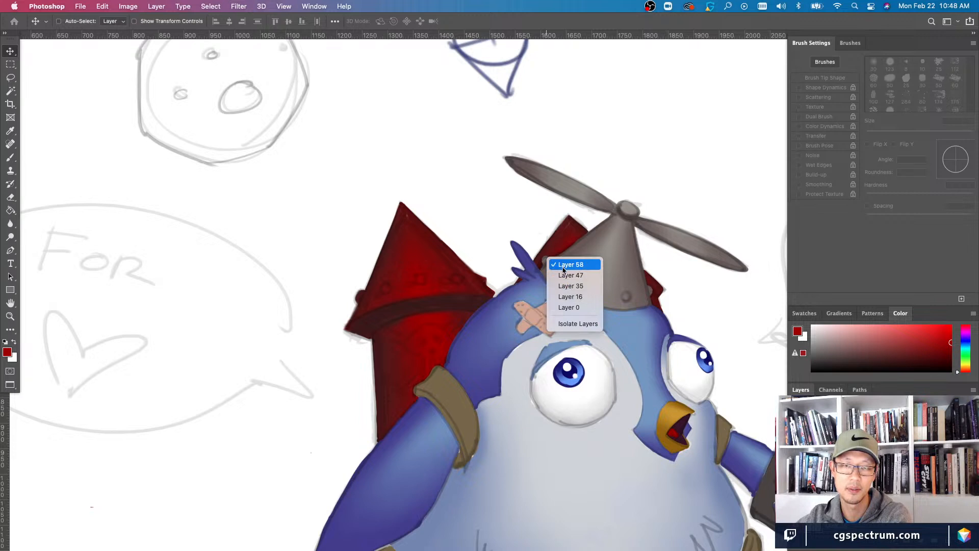
pyautogui.rightClick(611, 247)
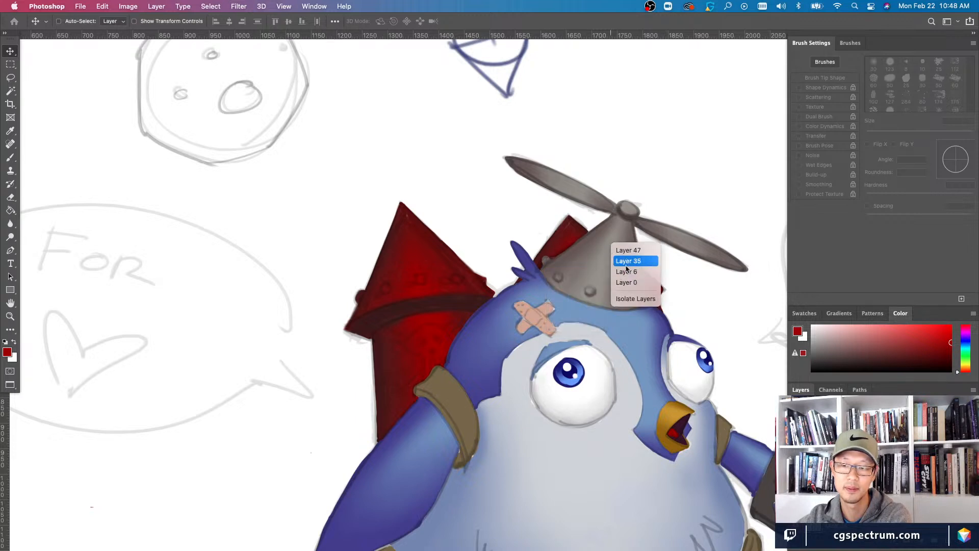
pyautogui.click(622, 260)
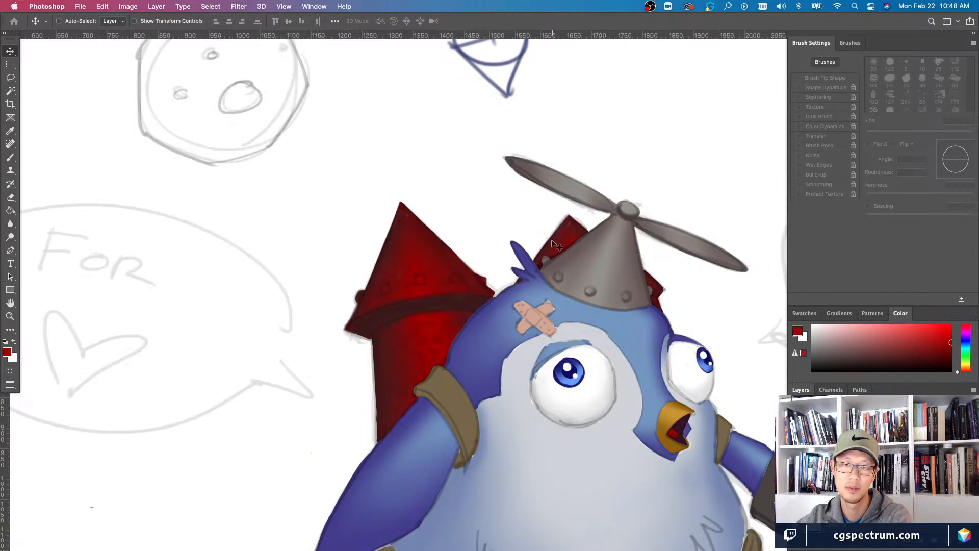
pyautogui.rightClick(608, 255)
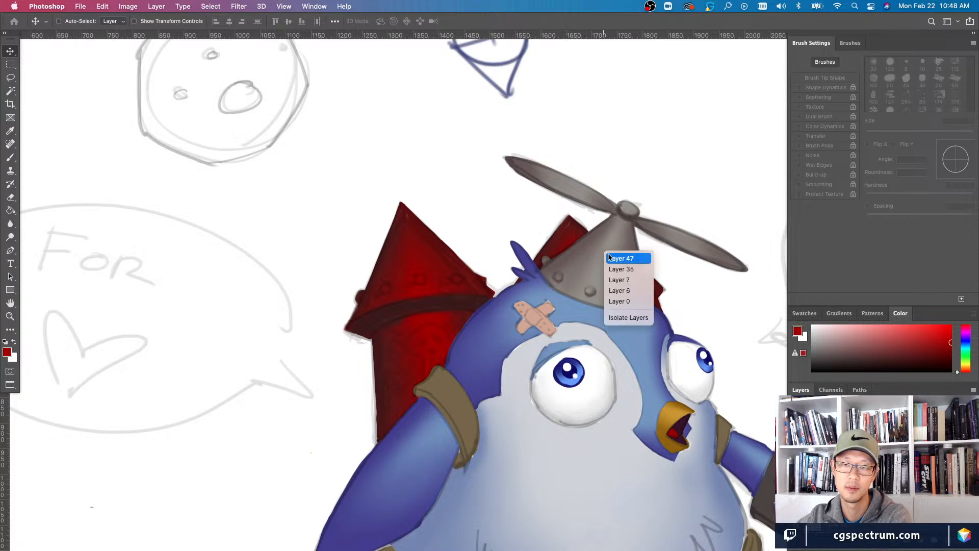
pyautogui.click(610, 258)
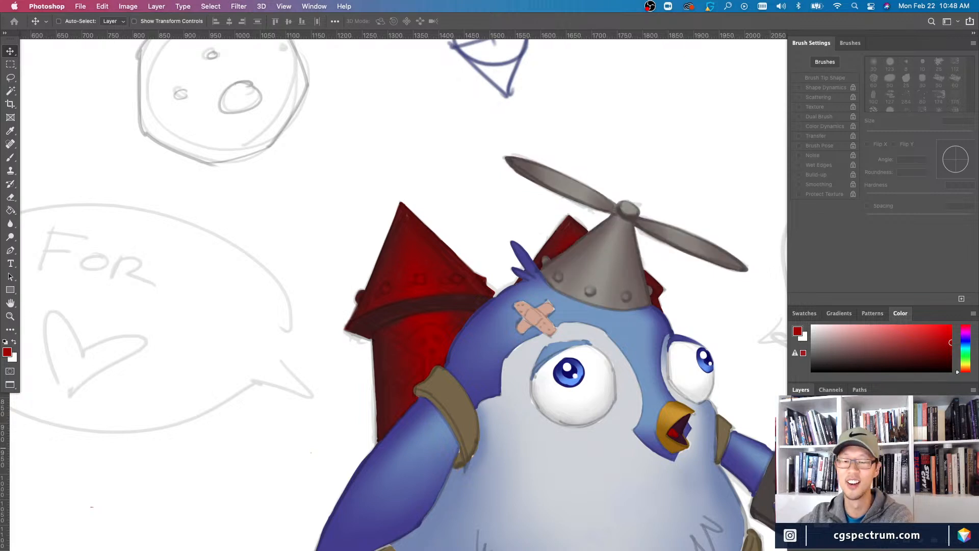
# - Hide and show the selected layer several times to compare the artwork with and without it
pyautogui.press('super+comma')
pyautogui.press('super+comma')
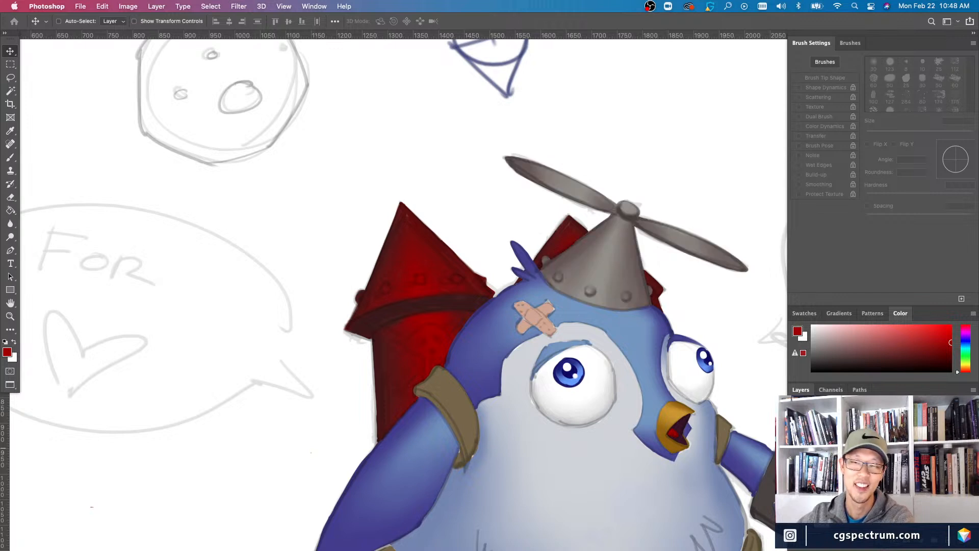
pyautogui.press('super+comma')
pyautogui.press('super+comma')
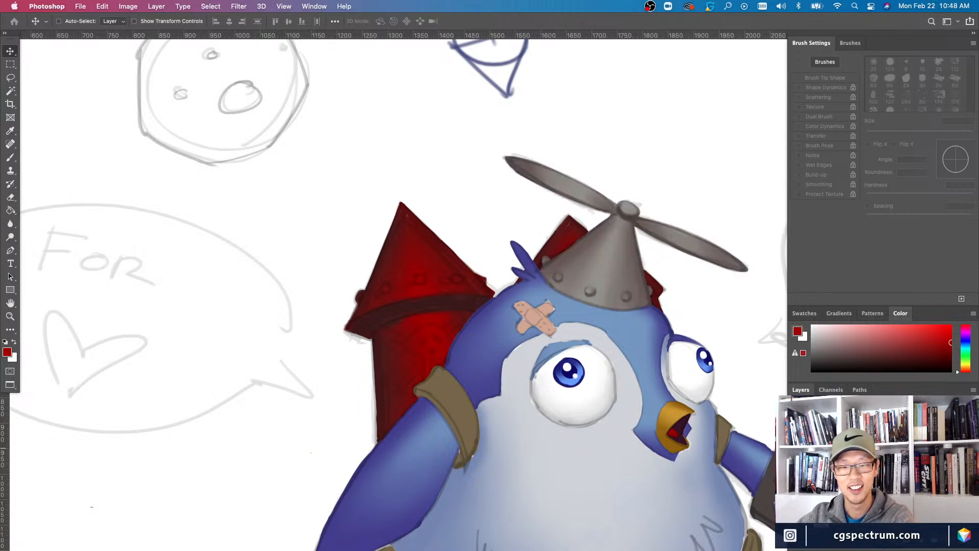
pyautogui.press('super+comma')
pyautogui.press('super+comma')
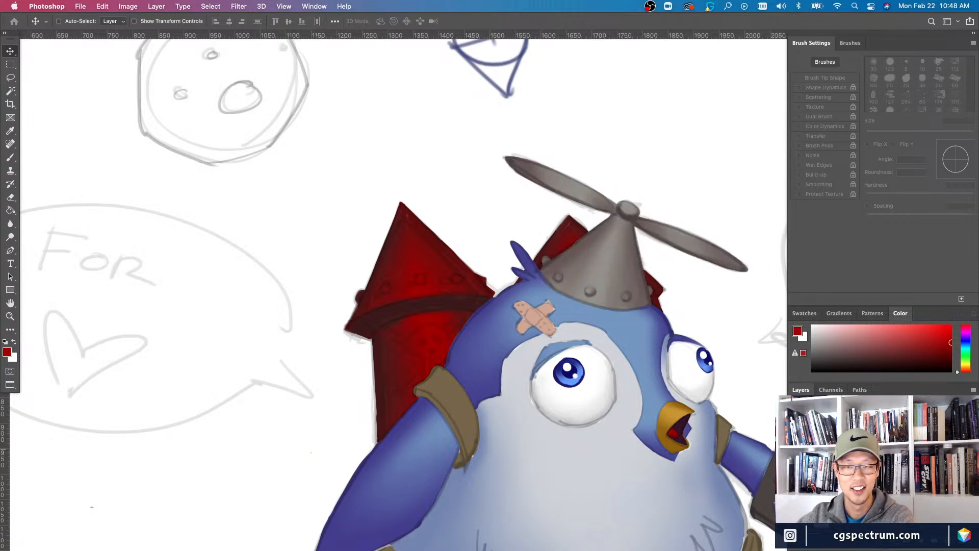
pyautogui.press('super+comma')
pyautogui.press('super+comma')
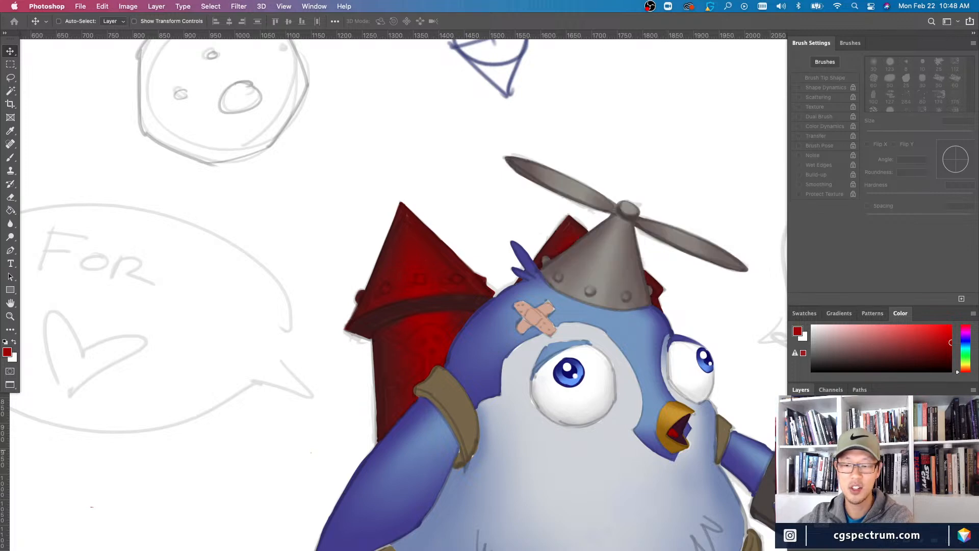
# - Erase around the rivet protruding from the hat cone's left edge with the soft eraser at 5 px
pyautogui.scroll(5, 524, 424)
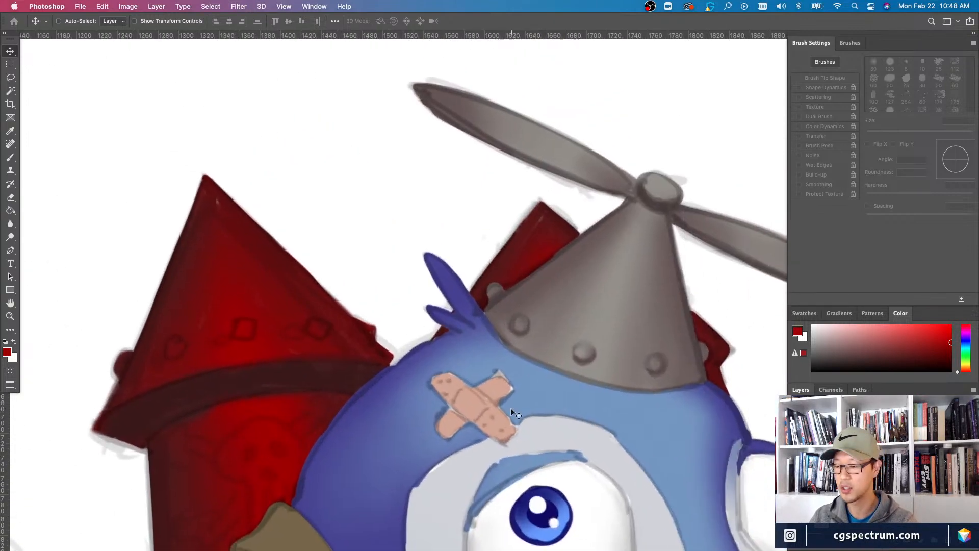
pyautogui.press('e')
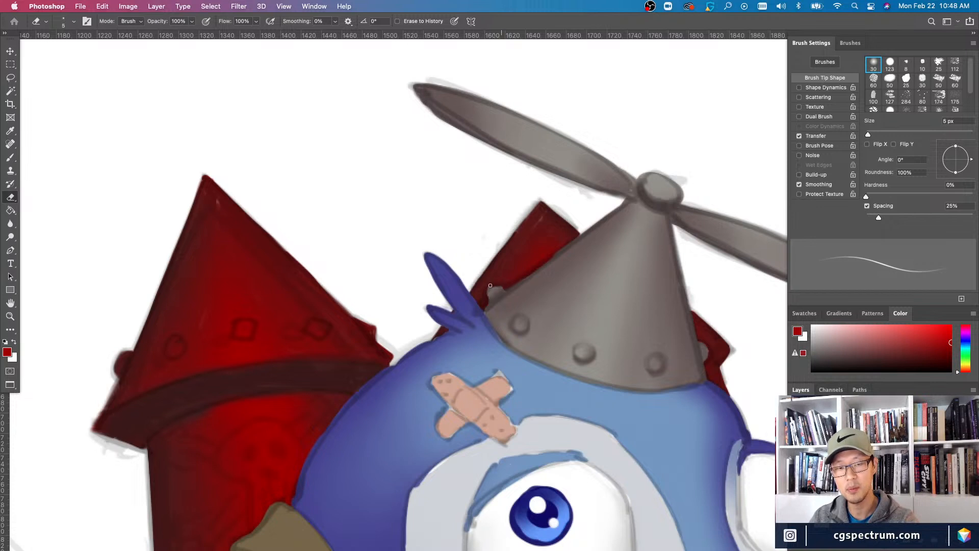
pyautogui.moveTo(491, 293)
pyautogui.mouseDown()
pyautogui.moveTo(497, 280)
pyautogui.moveTo(484, 294)
pyautogui.mouseUp()
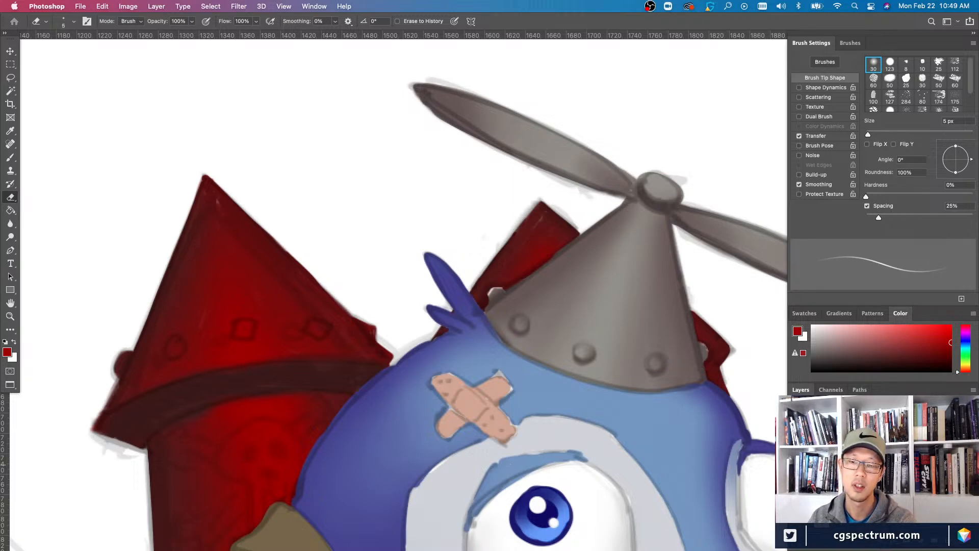
pyautogui.press('super+minus')
pyautogui.press('super+minus')
pyautogui.press('super+plus')
pyautogui.press('super+plus')
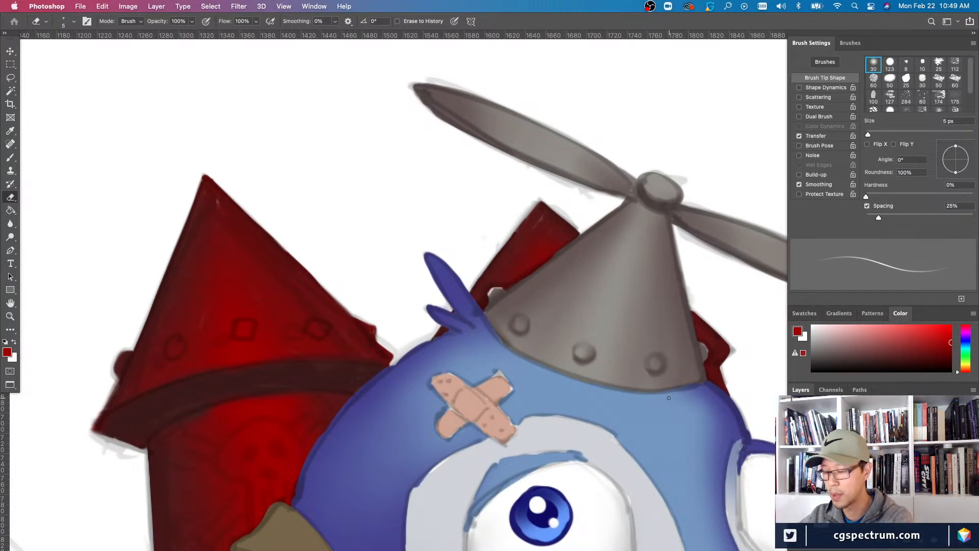
# - Select the base layer of the rocket behind the hat and fill the white gap around the protruding rivet with dark red, using the hard brush down to 5 px
pyautogui.press('v')
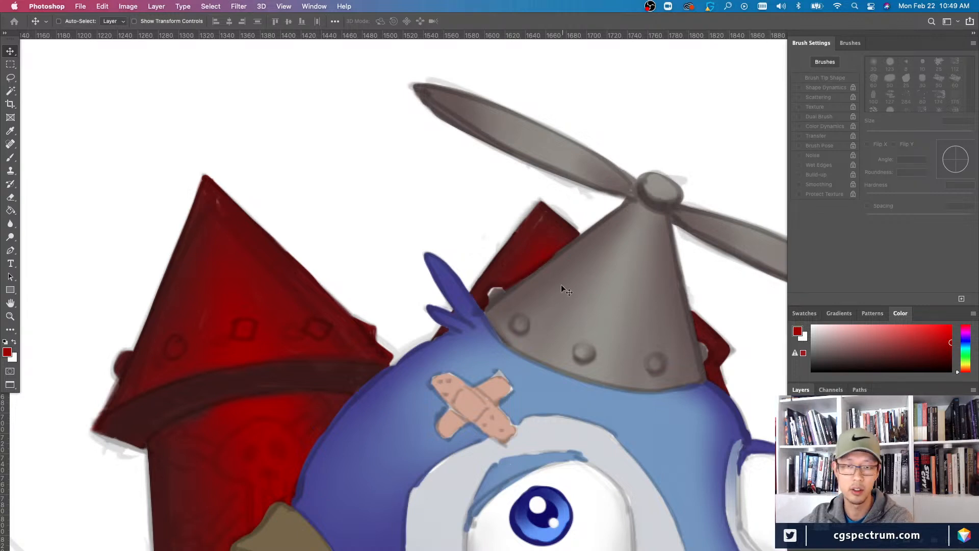
pyautogui.rightClick(543, 252)
pyautogui.click(562, 259)
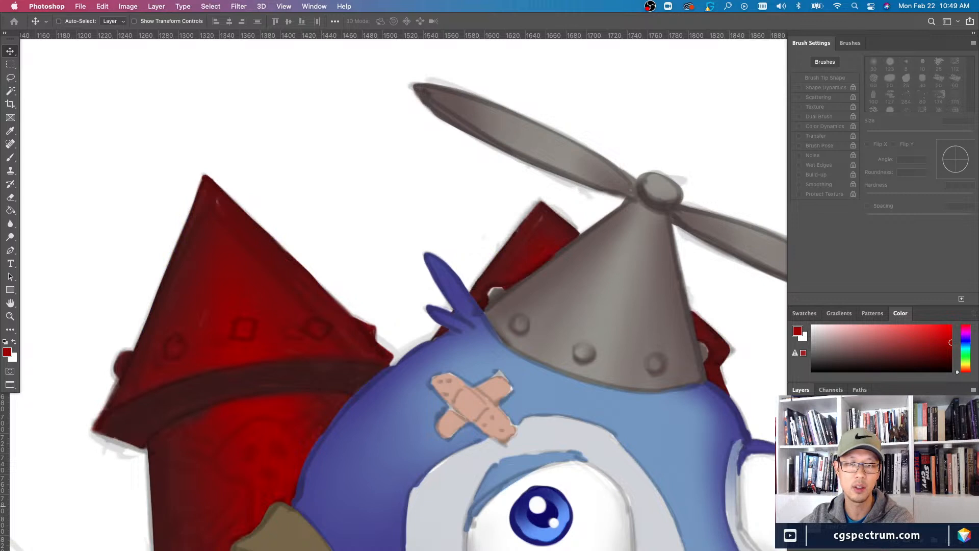
pyautogui.press('b')
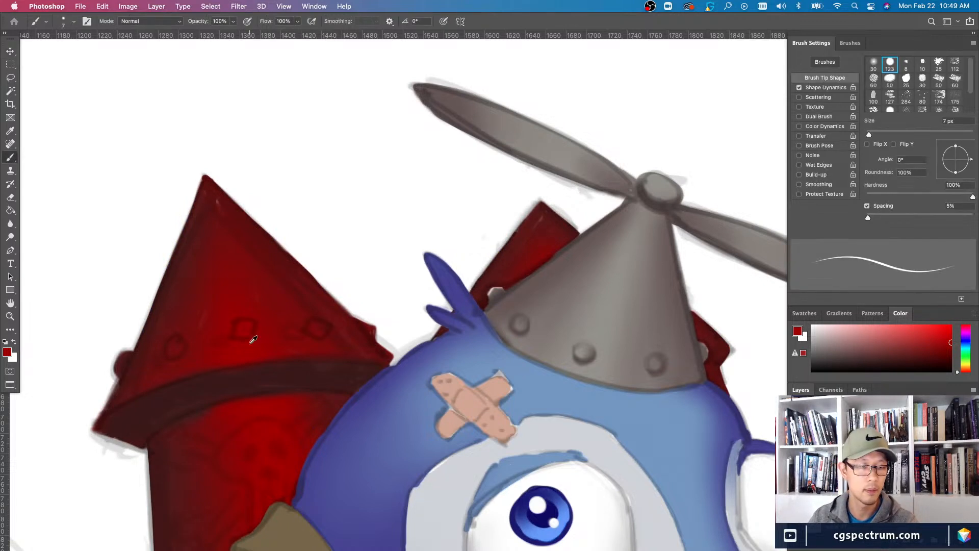
pyautogui.press(']')
pyautogui.press('[')
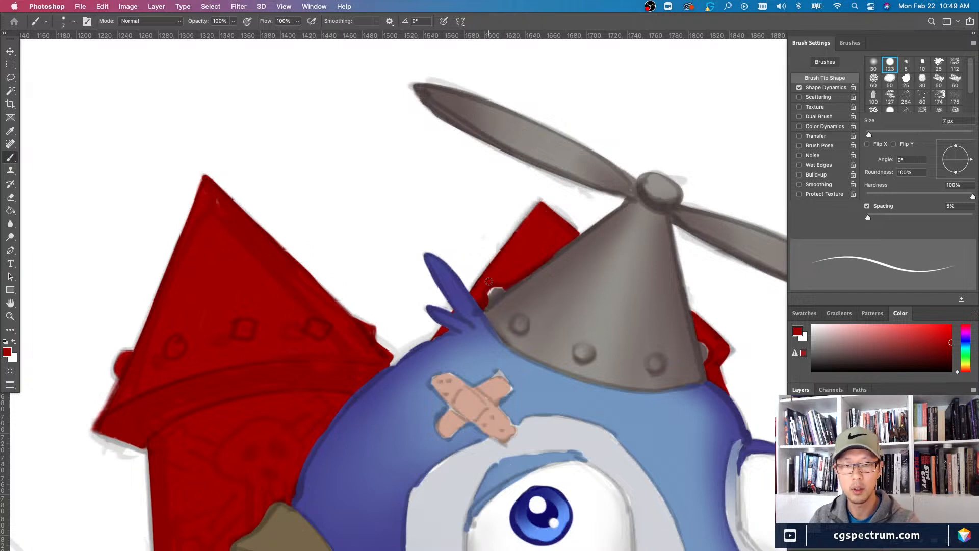
pyautogui.press('[')
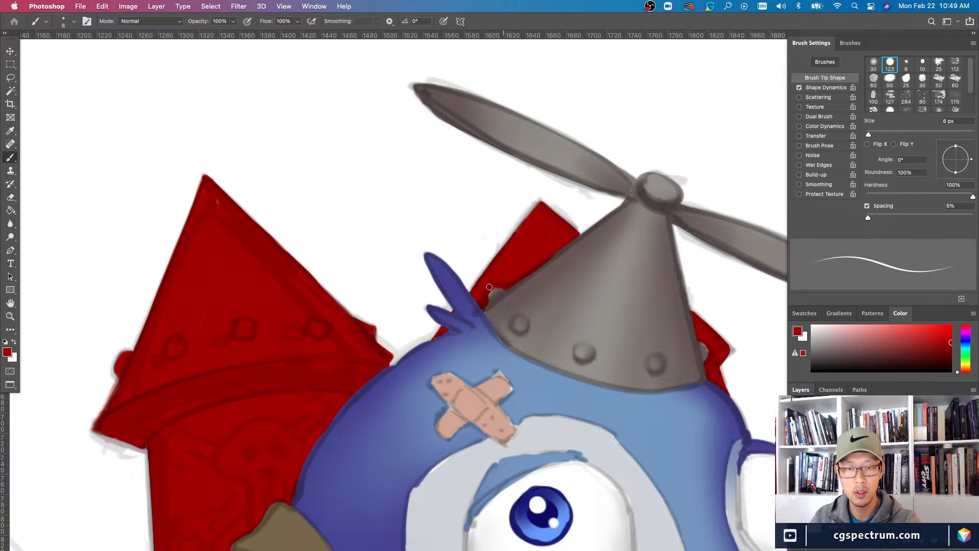
pyautogui.press('[')
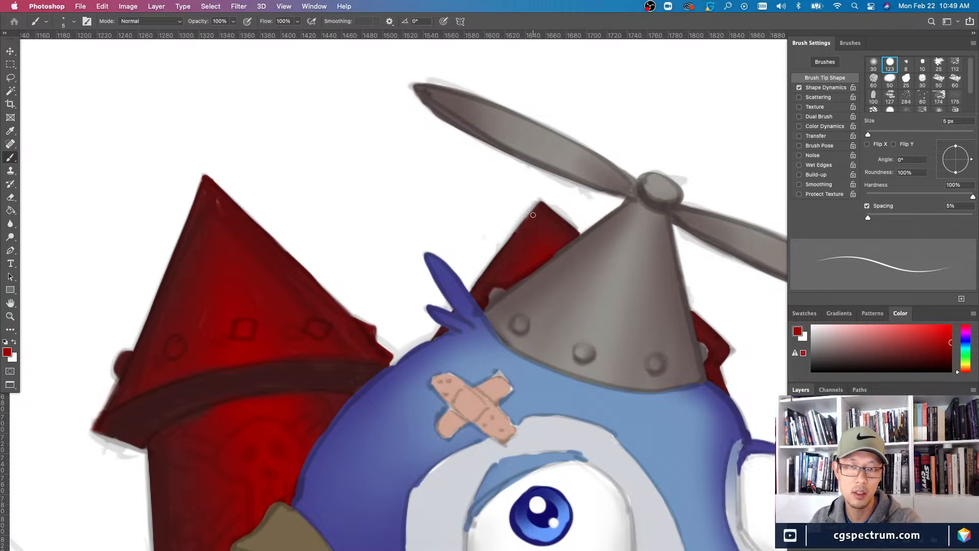
# - Hide and show the layer repeatedly to compare the rockets and hat with and without it
pyautogui.hotkey('ctrl', '-')
pyautogui.hotkey('ctrl', '-')
pyautogui.hotkey('ctrl', '+')
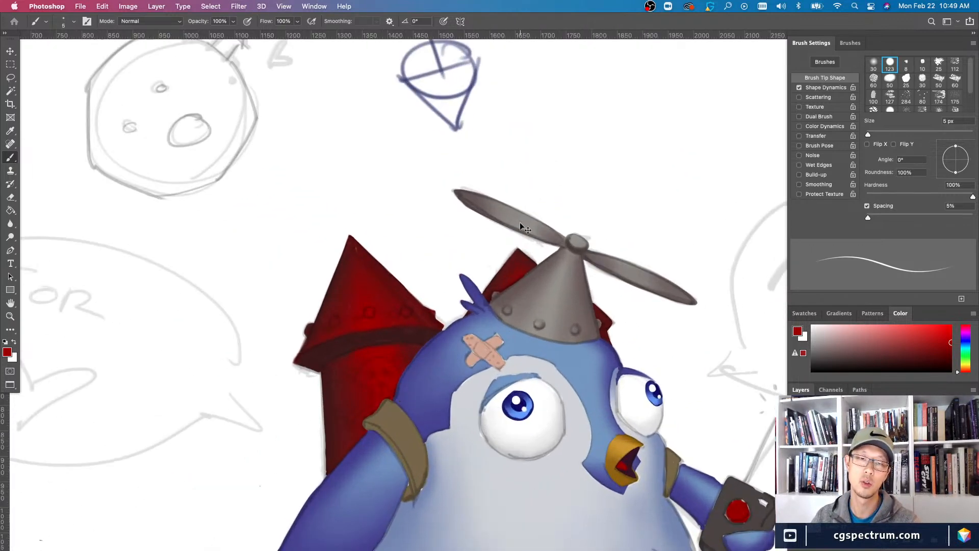
pyautogui.hotkey('ctrl', '+')
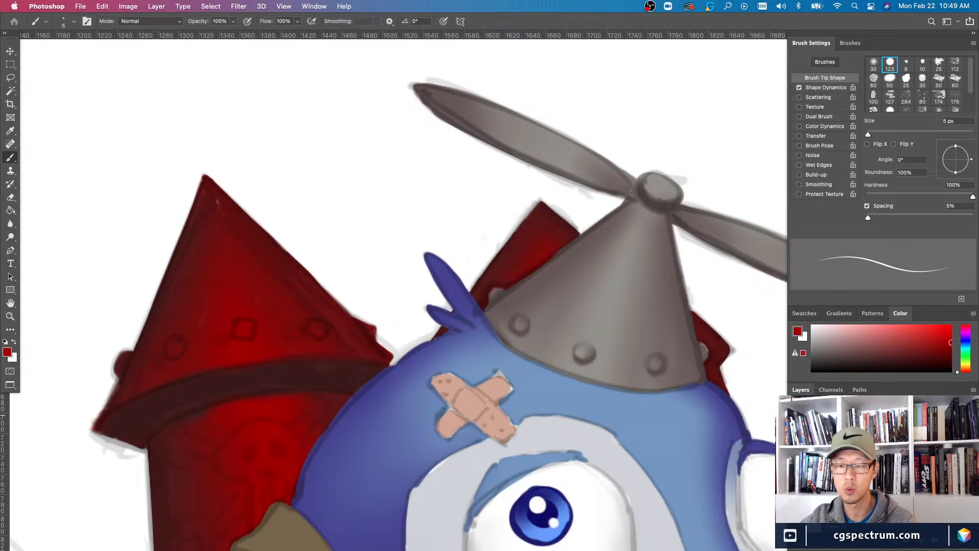
pyautogui.hotkey('ctrl', ',')
pyautogui.hotkey('ctrl', ',')
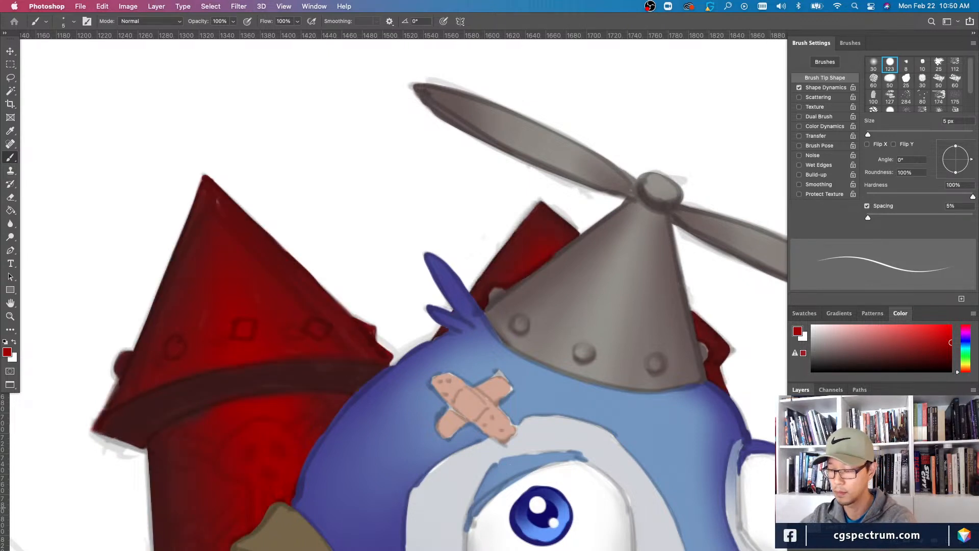
pyautogui.press('v')
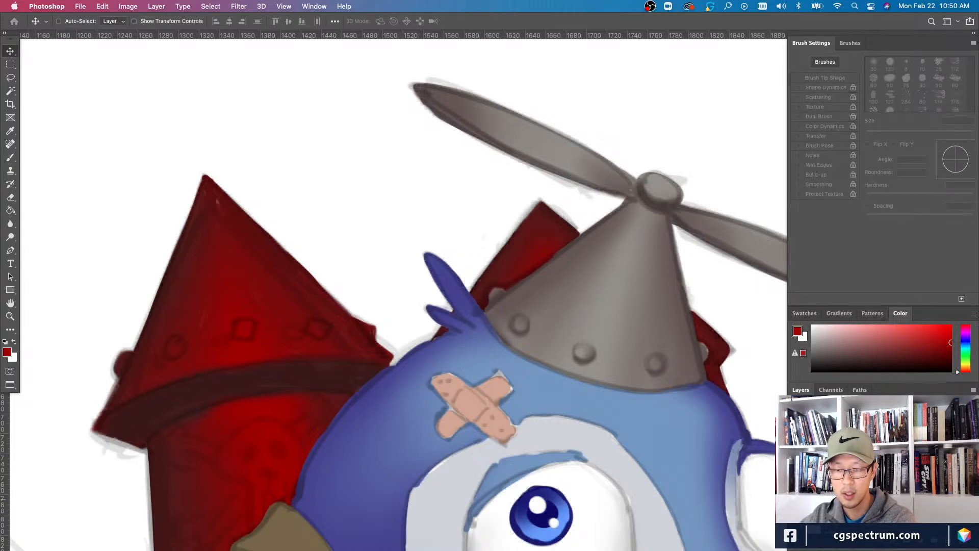
pyautogui.hotkey('ctrl', ',')
pyautogui.hotkey('ctrl', ',')
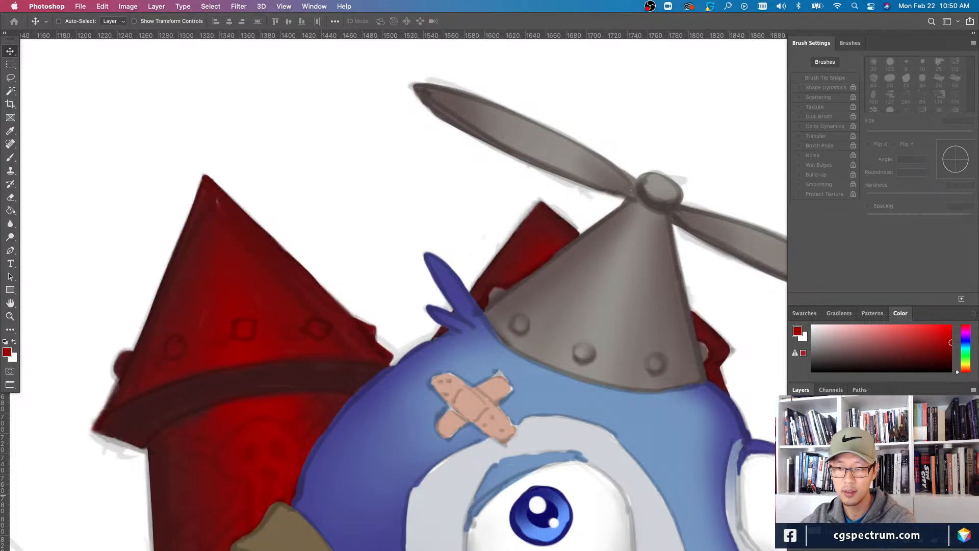
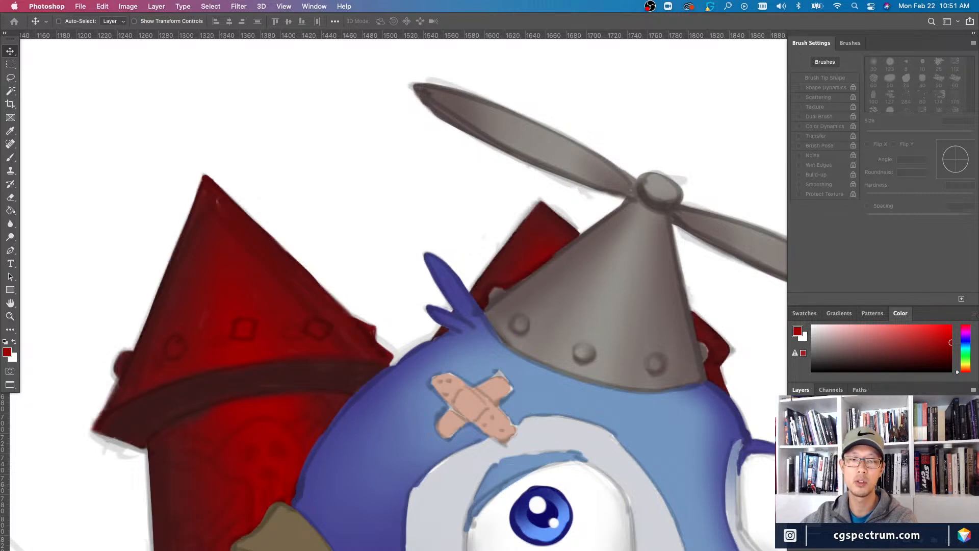
pyautogui.click(796, 486)
pyautogui.click(796, 486)
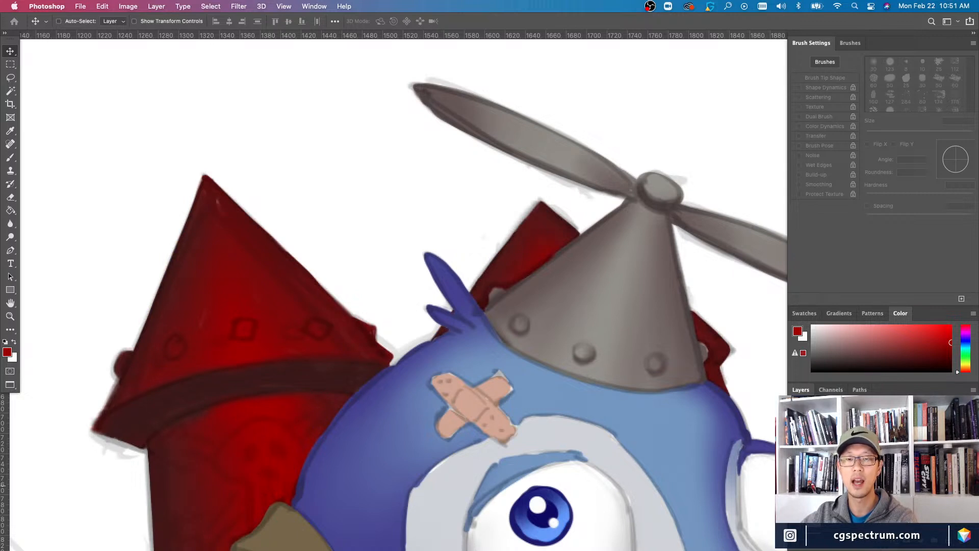
pyautogui.click(795, 486)
pyautogui.click(796, 486)
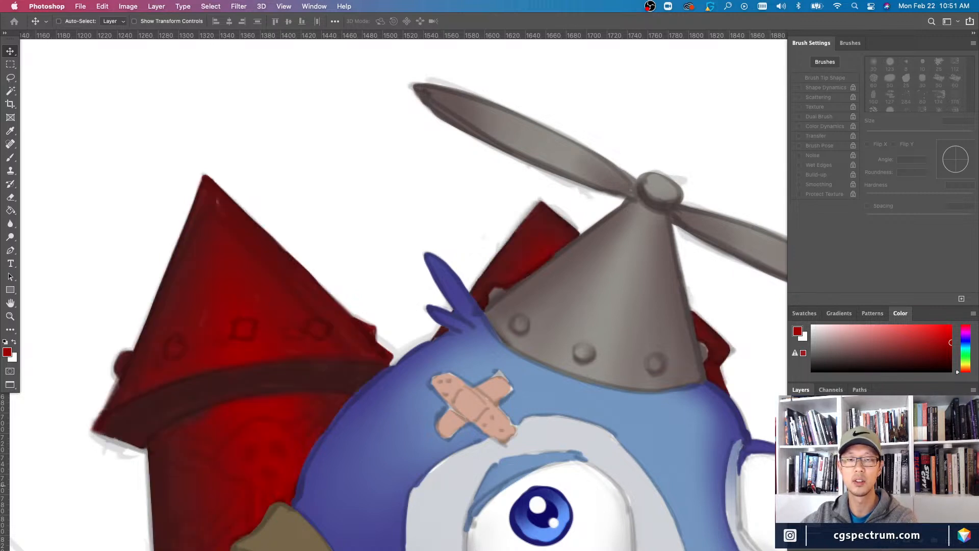
pyautogui.click(796, 485)
pyautogui.click(795, 485)
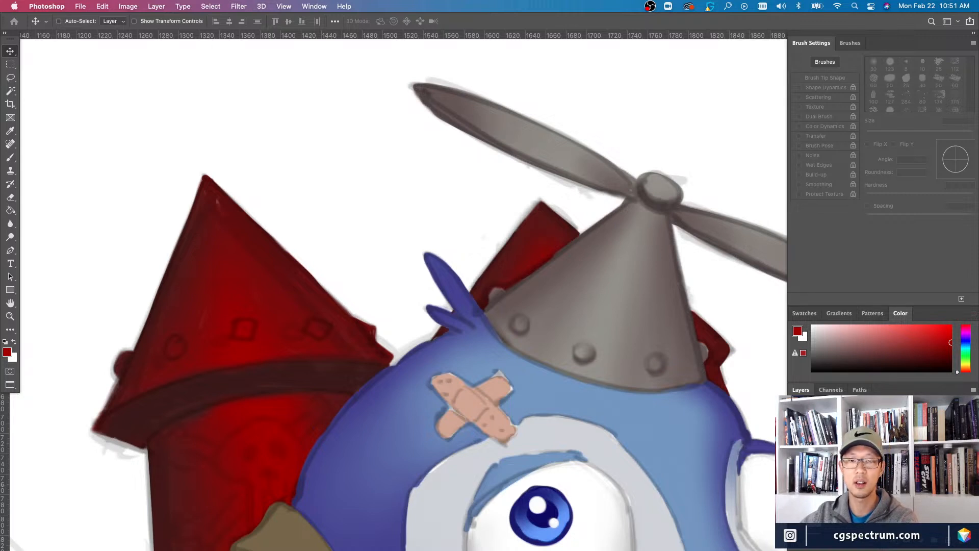
pyautogui.click(796, 486)
pyautogui.click(795, 486)
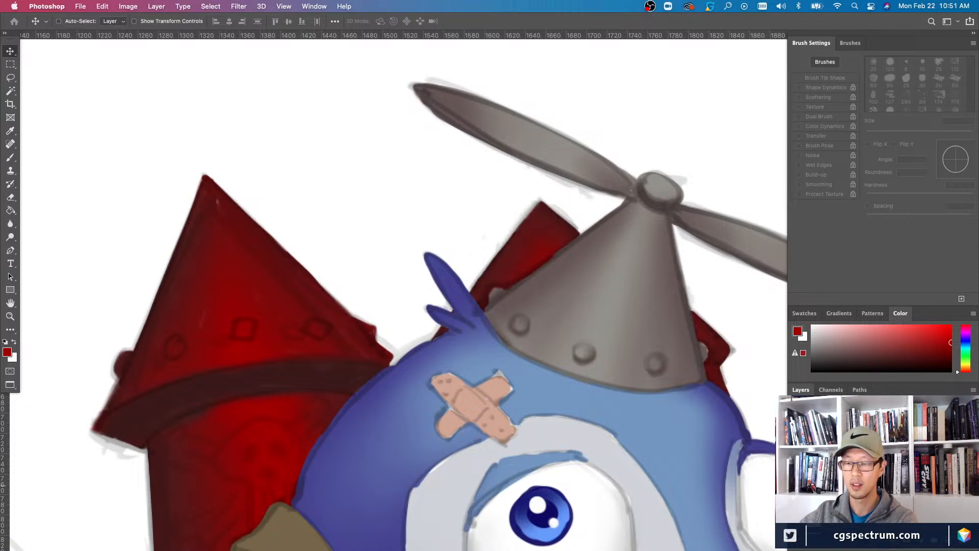
# - Examine the penguin, hat and rockets, alternating between the wider scene and a close-up of the head
pyautogui.press('b')
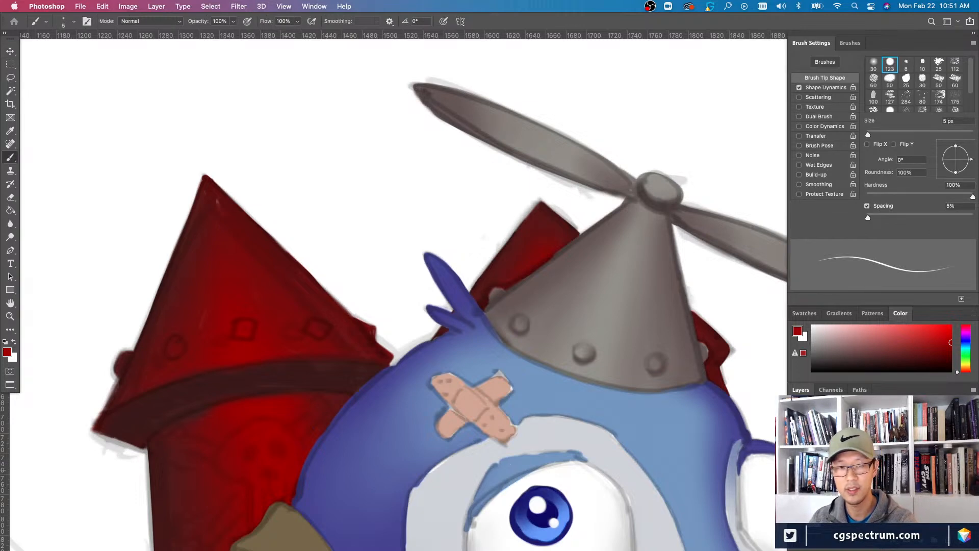
pyautogui.press('super+minus')
pyautogui.press('super+minus')
pyautogui.press('super+minus')
pyautogui.press('super+equal')
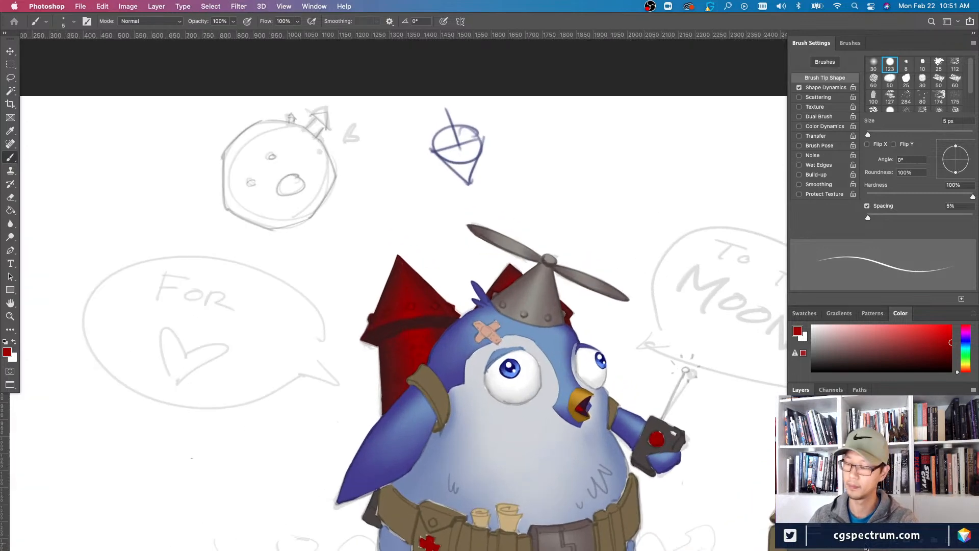
pyautogui.press('super+equal')
pyautogui.press('super+minus')
pyautogui.press('super+minus')
pyautogui.press('super+minus')
pyautogui.press('super+equal')
pyautogui.press('super+equal')
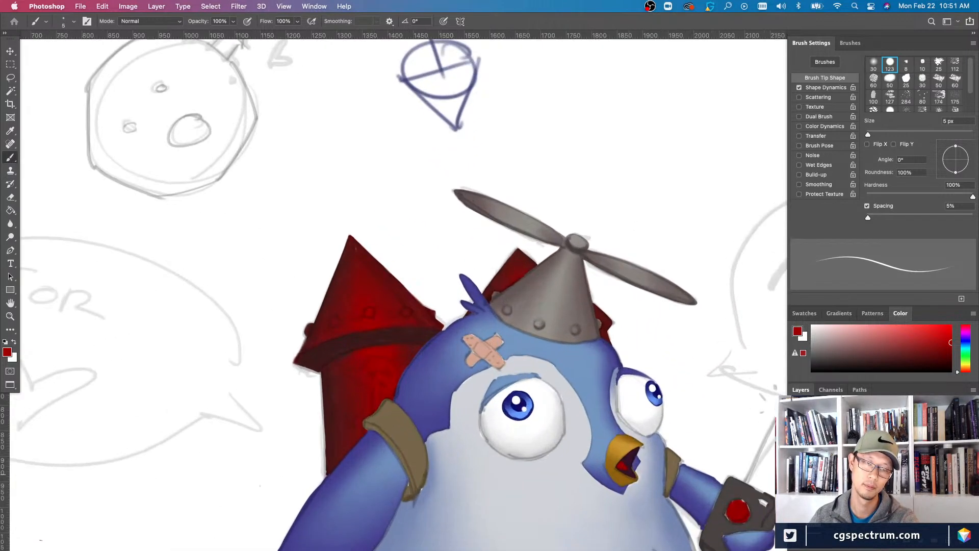
pyautogui.press('super+minus')
pyautogui.press('super+equal')
pyautogui.press('super+equal')
# - Select the layer at the penguin's blue head tuft, sample light blue from the forehead and set the hard brush to 4 px
pyautogui.press('v')
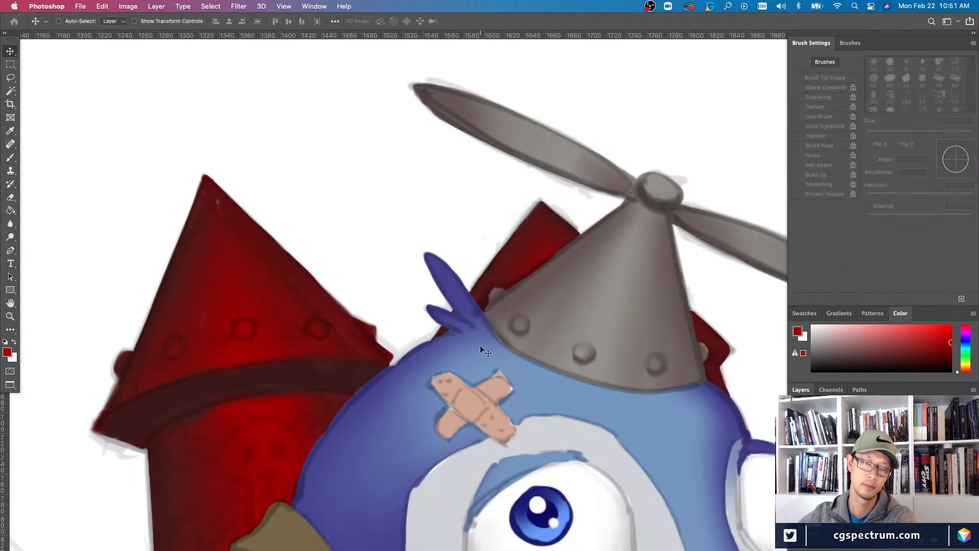
pyautogui.rightClick(443, 317)
pyautogui.click(462, 323)
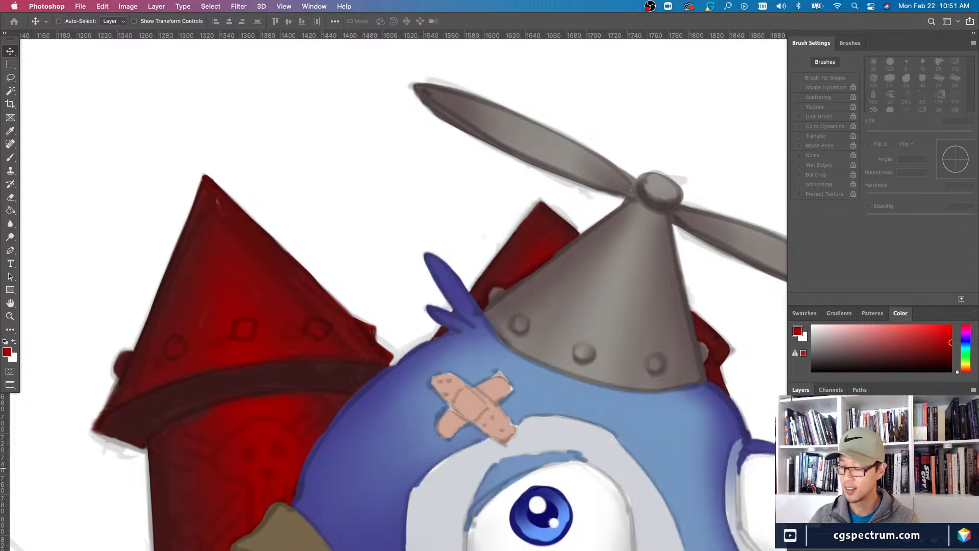
pyautogui.press('b')
pyautogui.keyDown('alt'); pyautogui.click(549, 392); pyautogui.keyUp('alt')
pyautogui.press('[')
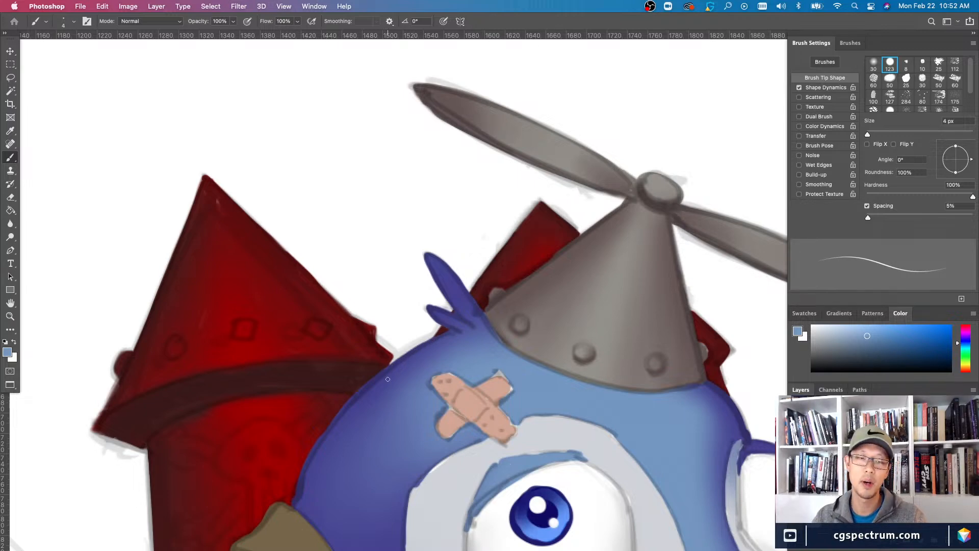
# - Compare how the penguin's head, propeller hat and rockets read in close-up and from farther out
pyautogui.press('super+minus')
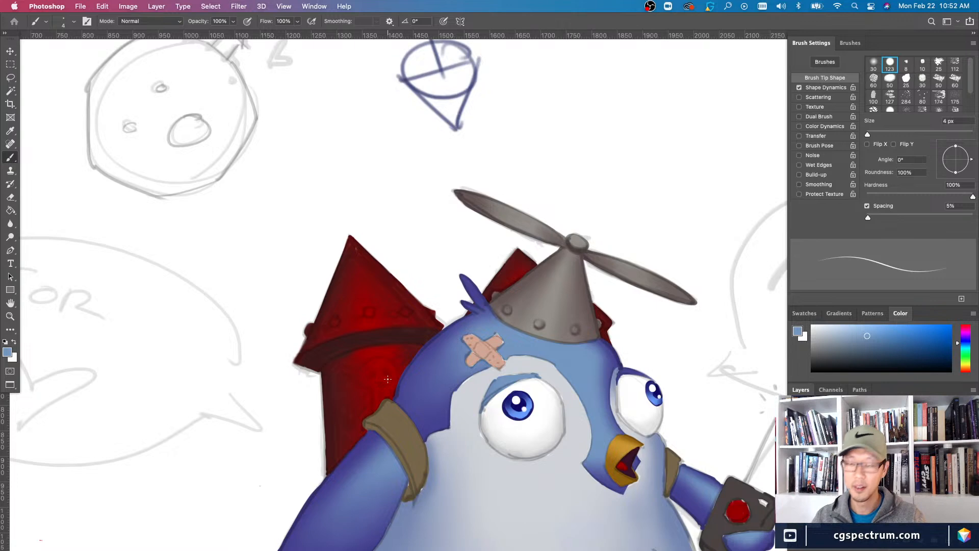
pyautogui.press('super+plus')
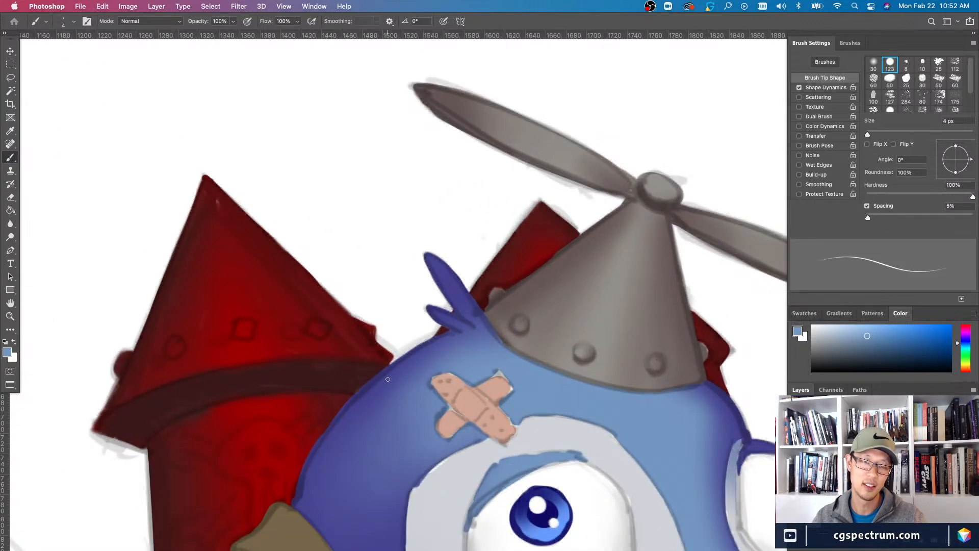
pyautogui.press('super+minus')
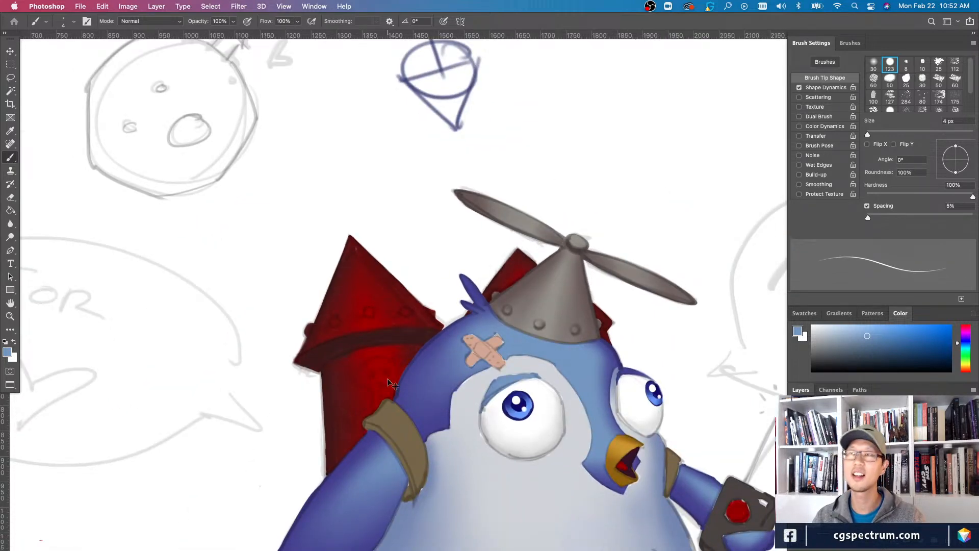
pyautogui.press('super+plus')
pyautogui.press('super+minus')
pyautogui.press('super+plus')
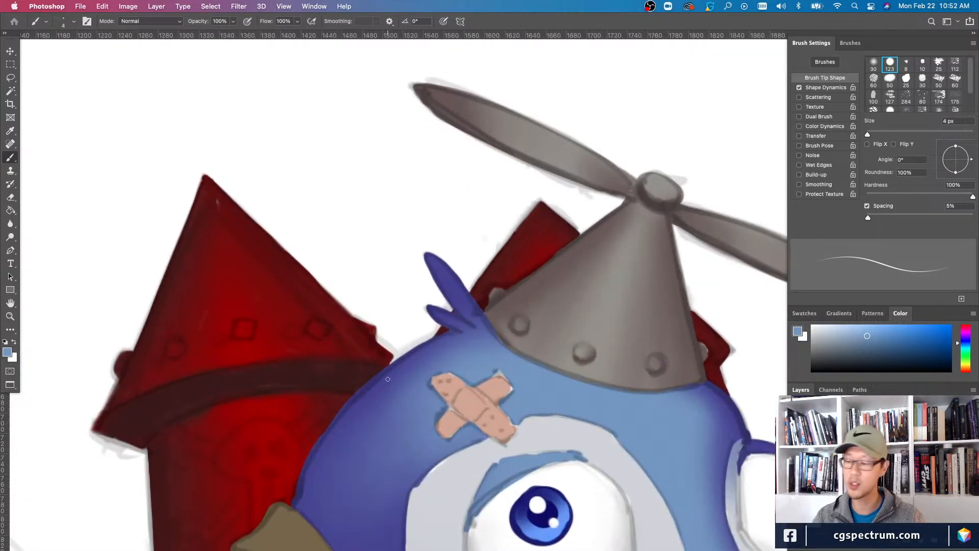
pyautogui.press('super+minus')
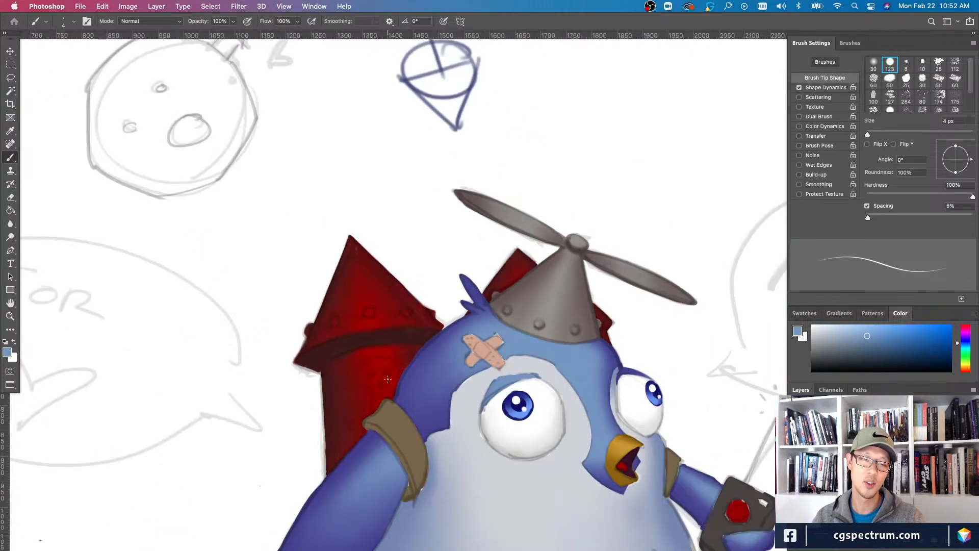
pyautogui.press('super+plus')
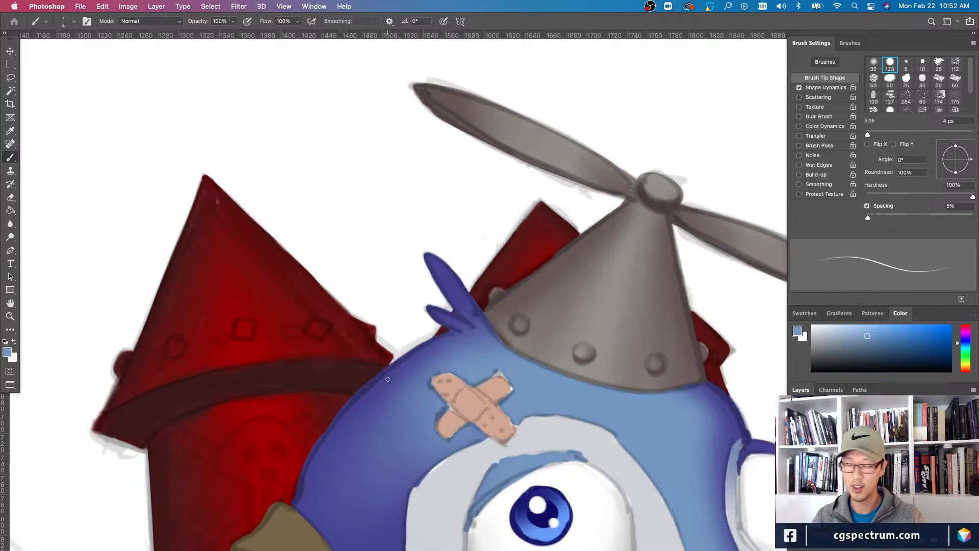
pyautogui.press('super+minus')
pyautogui.press('super+plus')
pyautogui.press('super+plus')
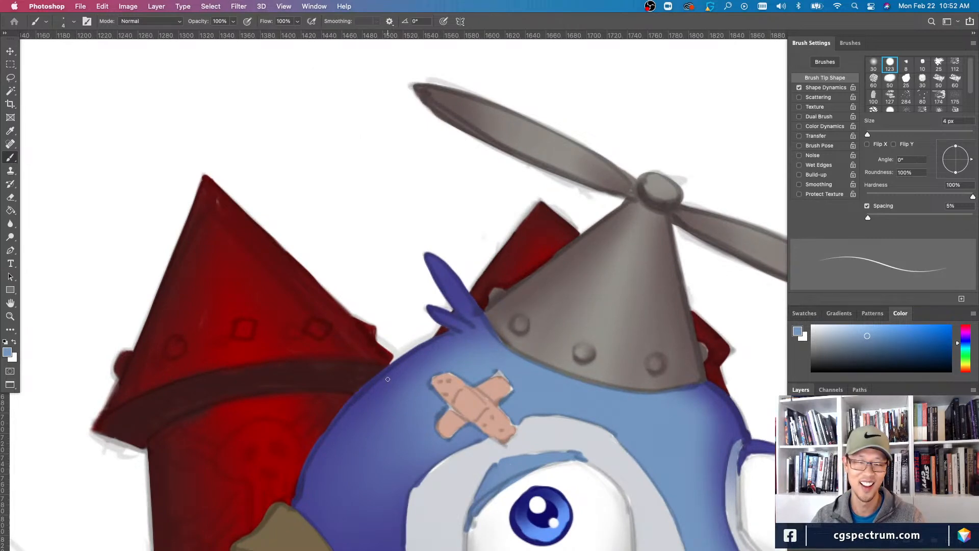
pyautogui.scroll(-2, 388, 379)
pyautogui.press('super+minus')
pyautogui.press('super+plus')
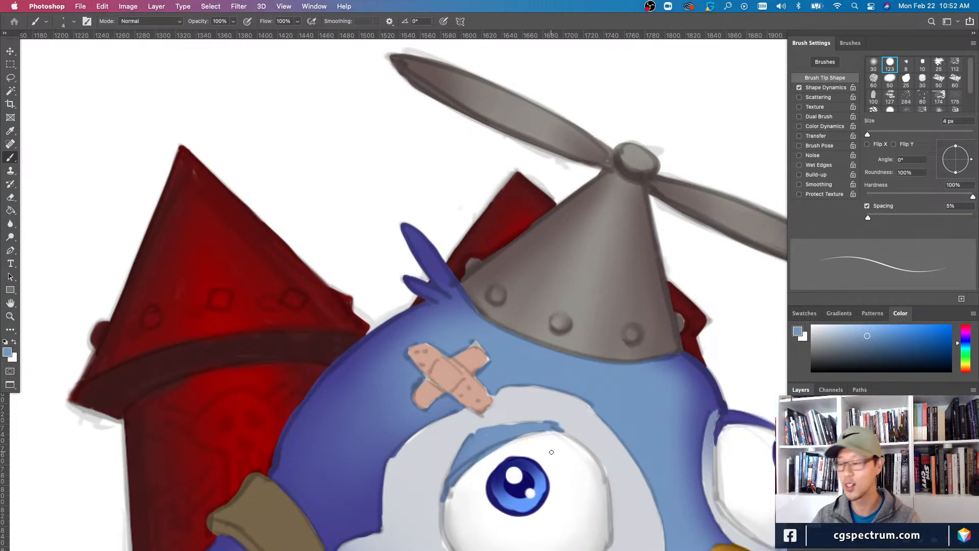
pyautogui.press('super+minus')
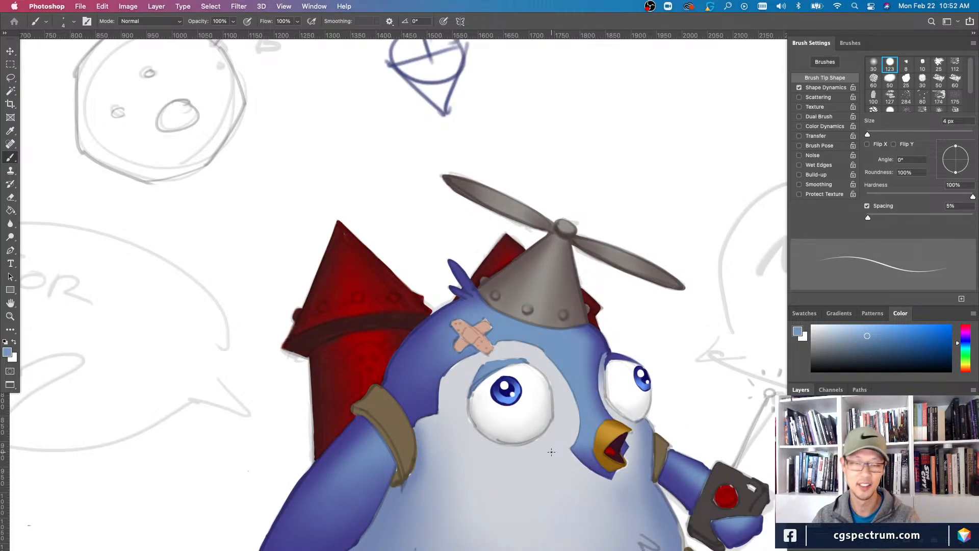
pyautogui.press('super+minus')
pyautogui.press('super+plus')
pyautogui.press('super+plus')
pyautogui.press('super+minus')
pyautogui.press('super+minus')
pyautogui.press('super+plus')
pyautogui.press('super+plus')
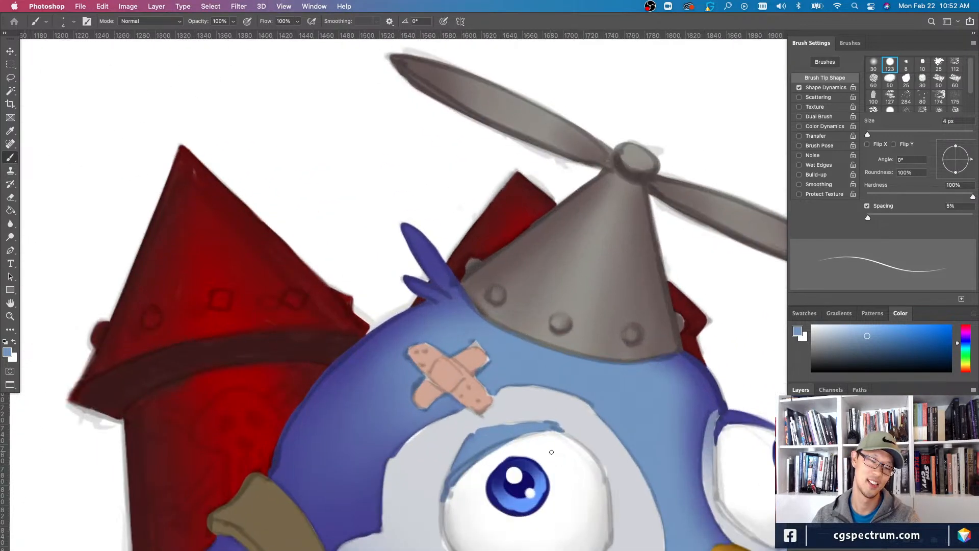
pyautogui.press('super+minus')
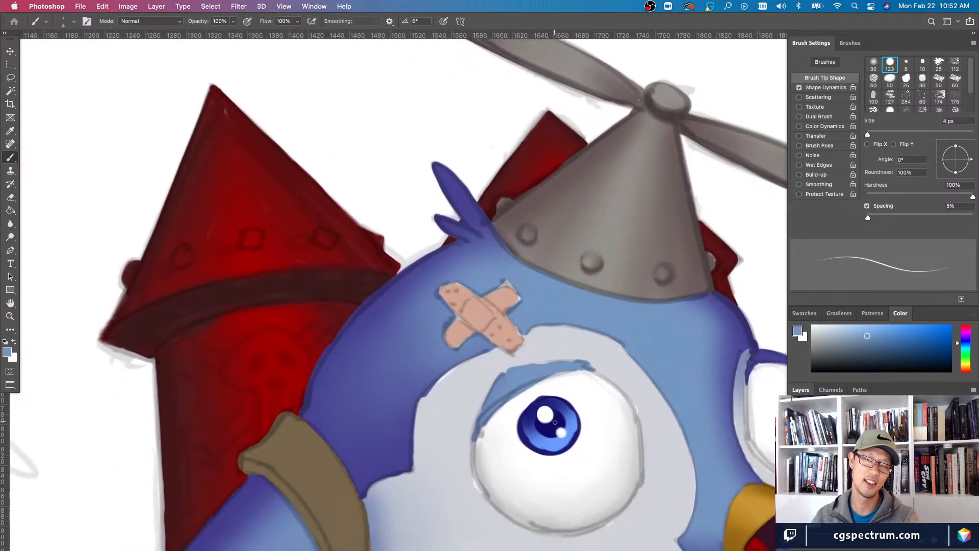
pyautogui.press('super+minus')
pyautogui.press('super+minus')
pyautogui.press('super+plus')
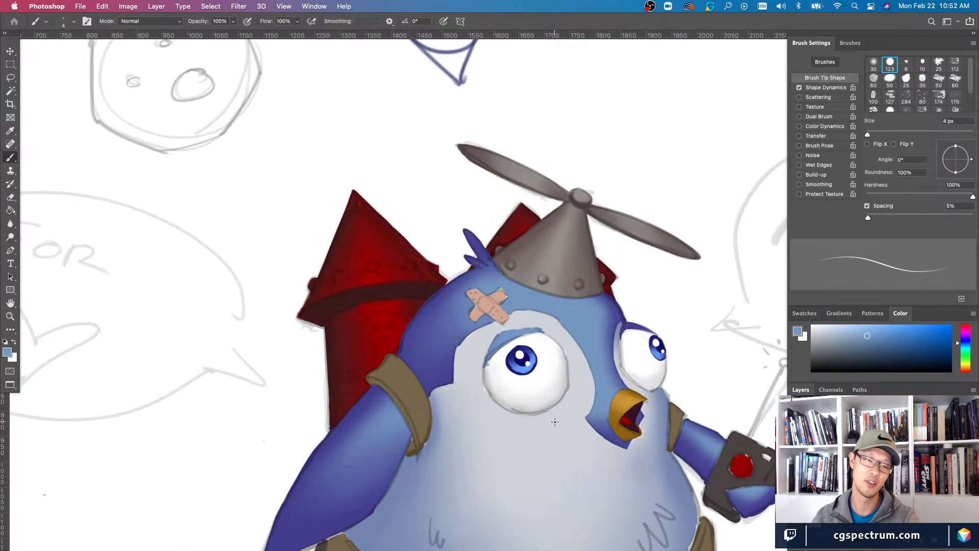
pyautogui.press('super+minus')
pyautogui.press('super+plus')
pyautogui.press('super+plus')
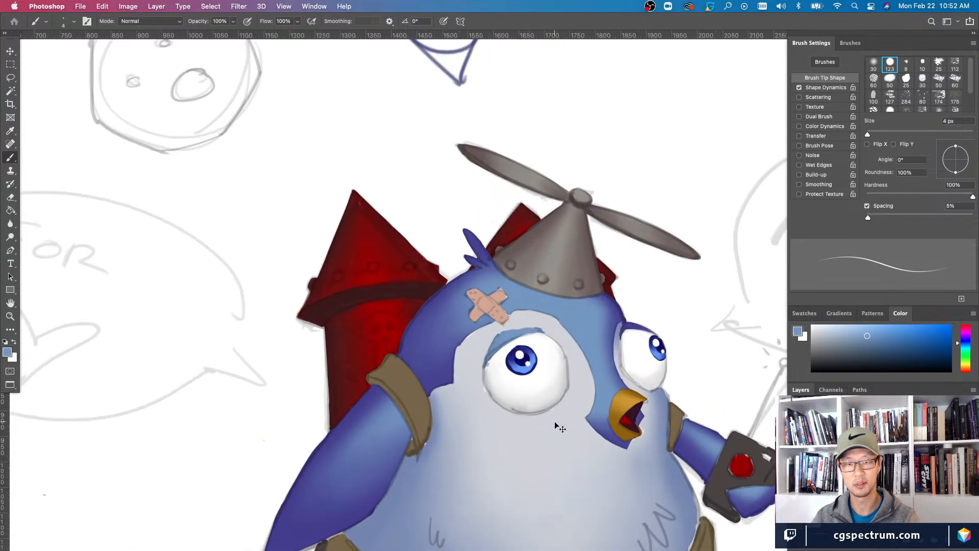
# - Select the blue head layer beside the crossed bandage and paint over the white gaps around the bandage with a 3-4 px hard brush
pyautogui.press('super+plus')
pyautogui.press('super+plus')
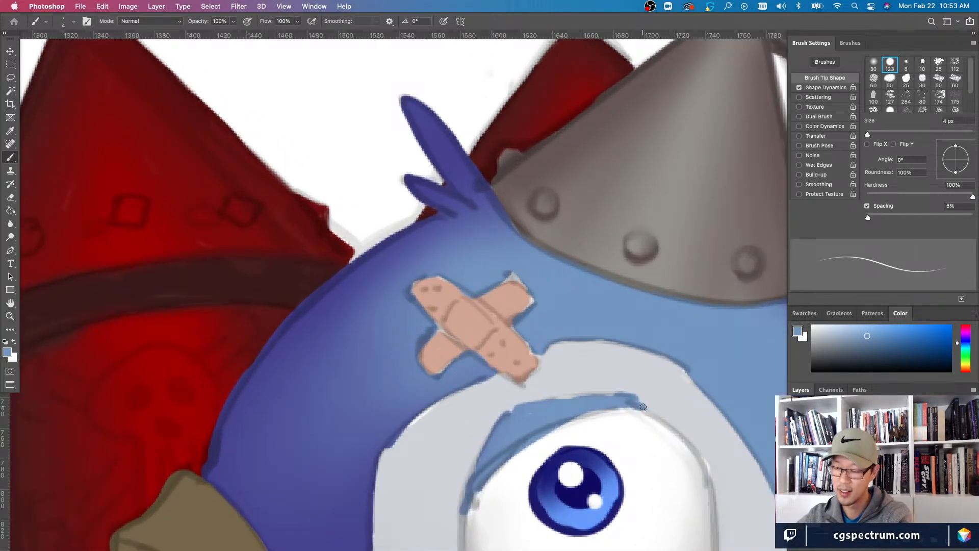
pyautogui.press('v')
pyautogui.rightClick(547, 278)
pyautogui.click(561, 281)
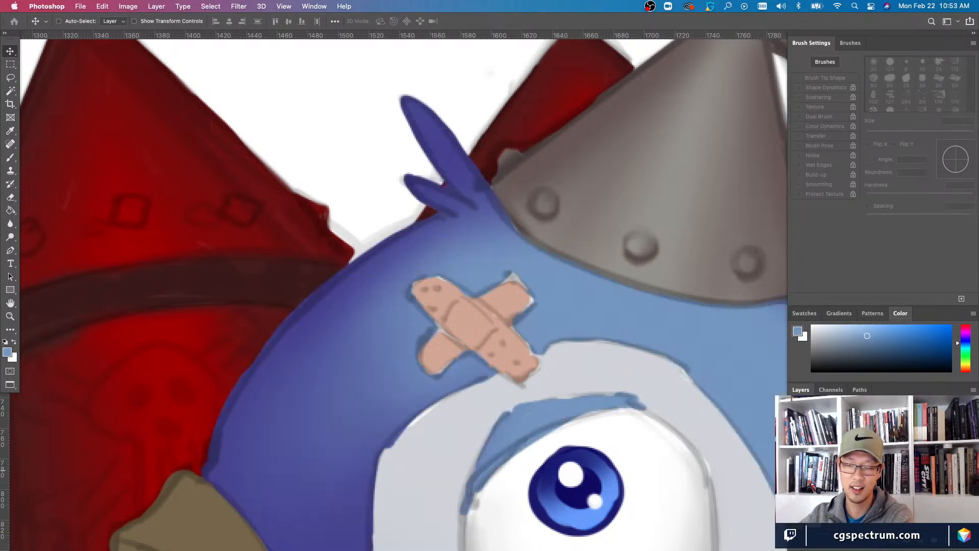
pyautogui.press('b')
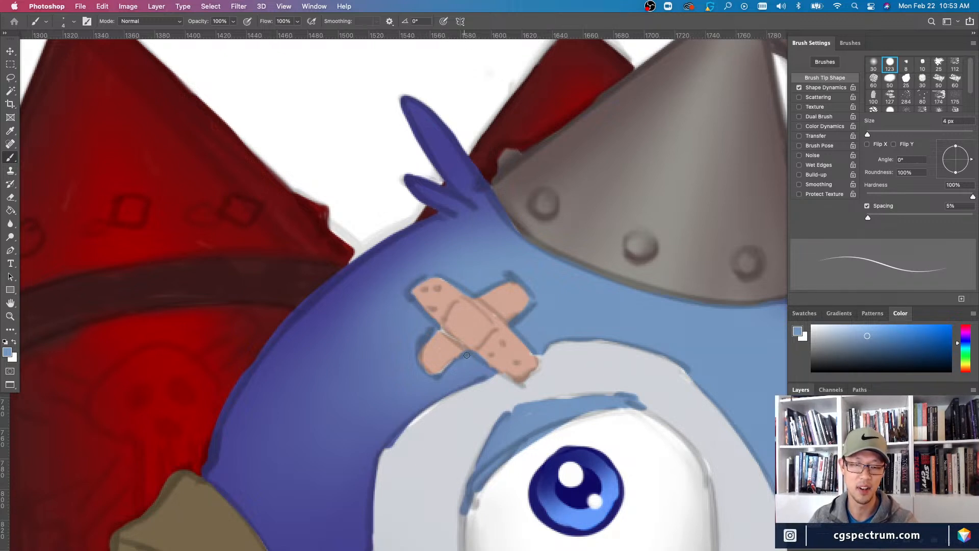
pyautogui.press('[')
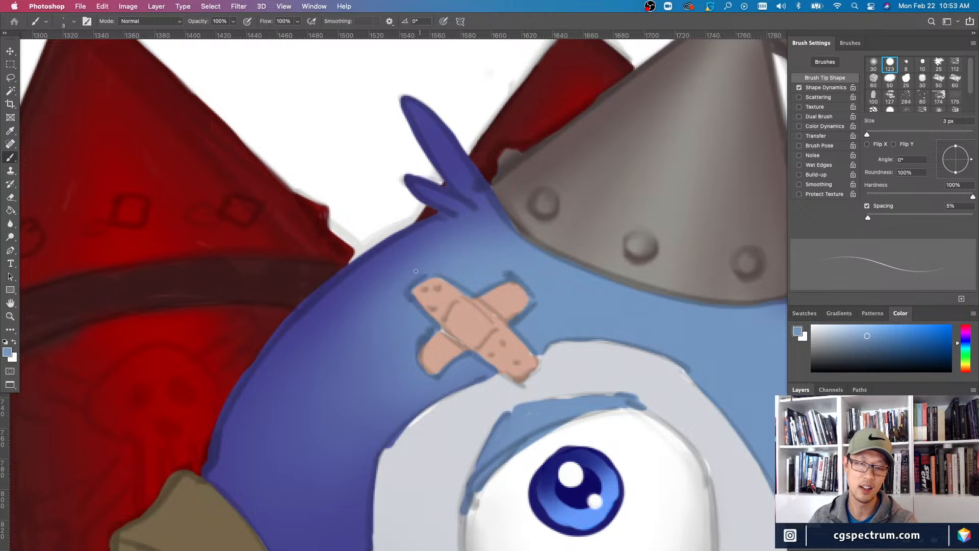
# - Compare how the bandage, head and rockets read from farther out and in close-up
pyautogui.press('super+minus')
pyautogui.press('super+minus')
pyautogui.press('super+minus')
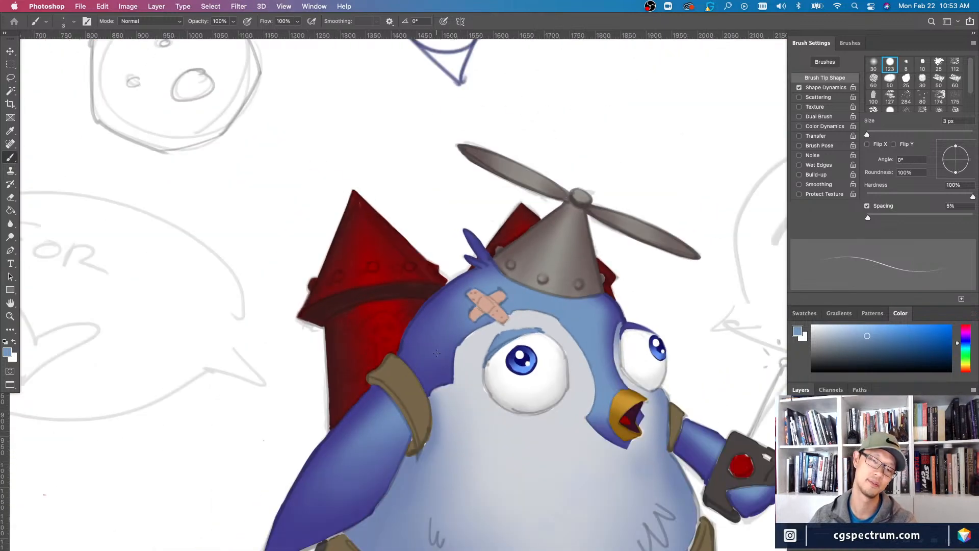
pyautogui.press('super+minus')
pyautogui.press('super+plus')
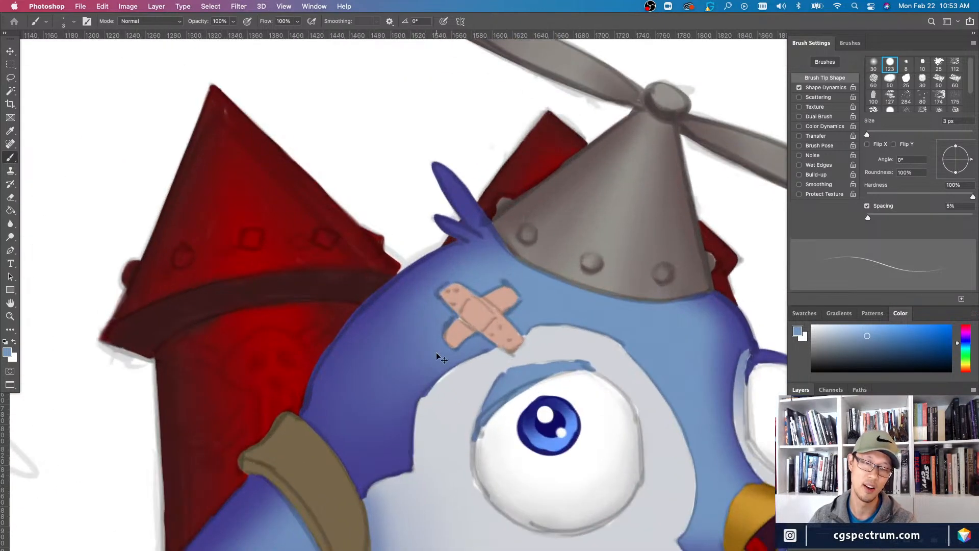
pyautogui.press('super+minus')
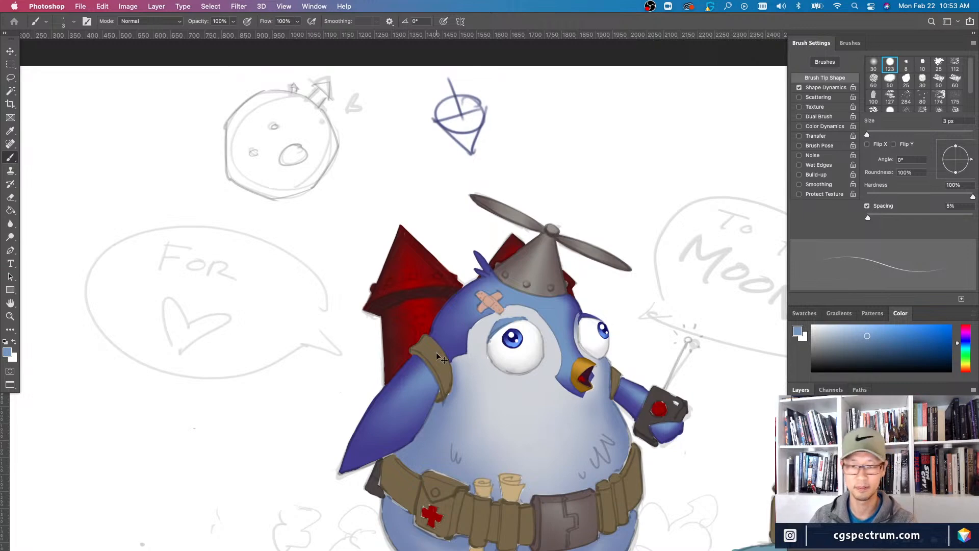
# - Paint light blue along the body's outline between the far eye and the far arm's band, ending with a 4 px brush
pyautogui.press('super+plus')
pyautogui.press('super+plus')
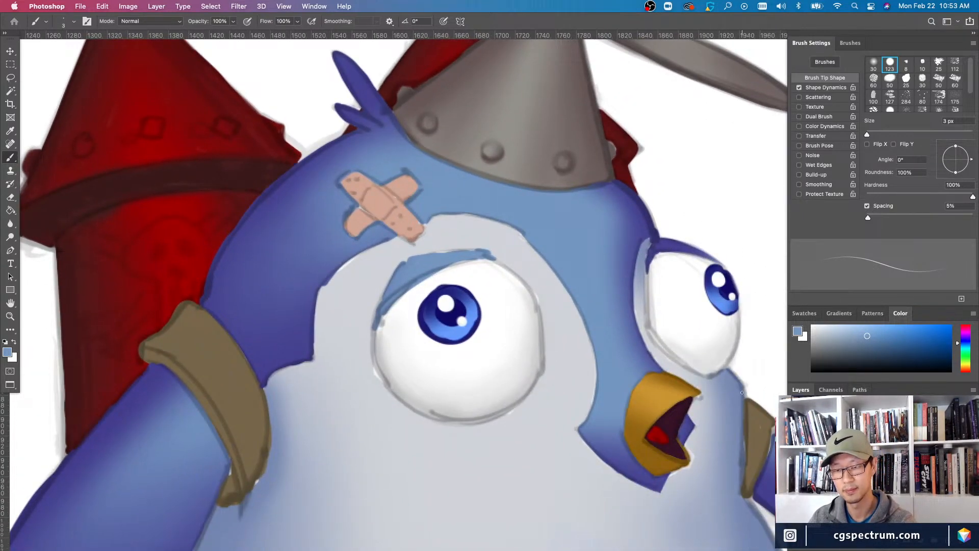
pyautogui.moveTo(740, 469); pyautogui.dragTo(743, 441)
pyautogui.press(']')
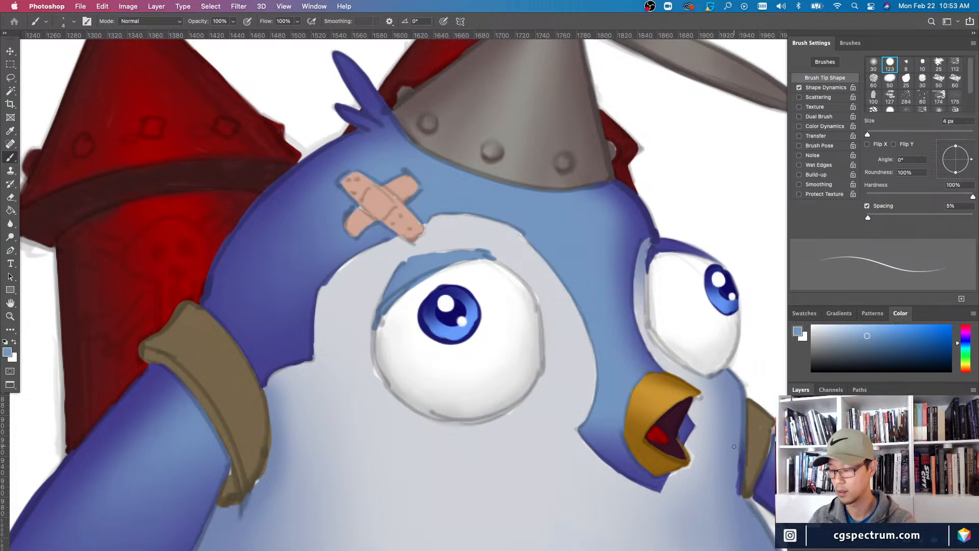
# - Switch to the Eraser and toggle the layer's visibility to check its paint, viewing the far arm and the whole penguin
pyautogui.press('e')
pyautogui.click(797, 491)
pyautogui.click(797, 490)
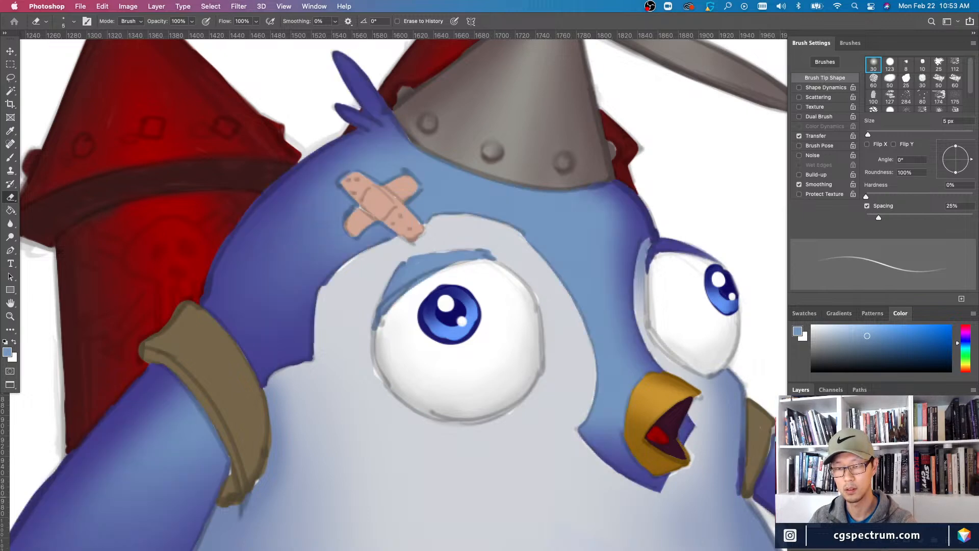
pyautogui.click(796, 491)
pyautogui.click(796, 491)
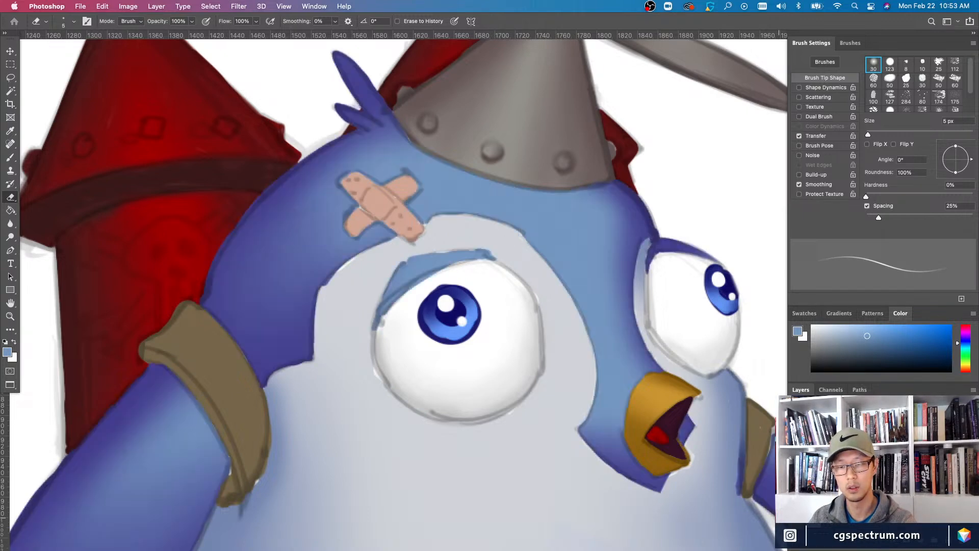
pyautogui.scroll(-3, 697, 408)
pyautogui.hscroll(3, 697, 408)
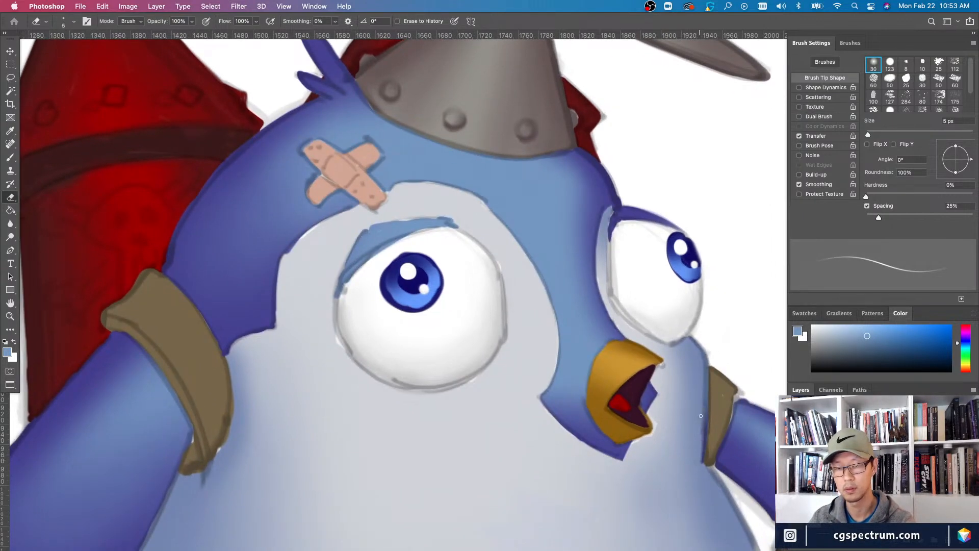
pyautogui.press('super+minus')
pyautogui.press('super+minus')
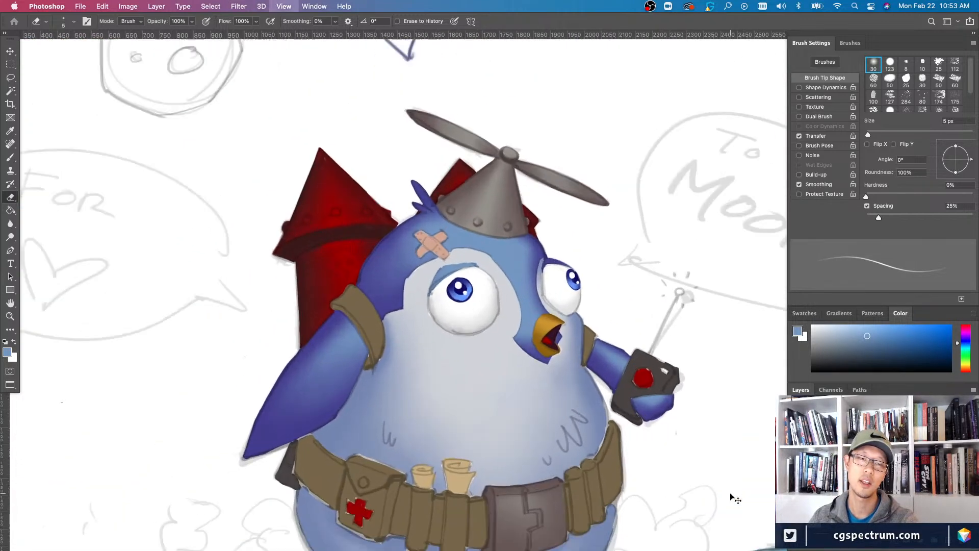
# - Select Layer 42 at the penguin's belly and toggle its visibility to check which areas it covers
pyautogui.press('super+plus')
pyautogui.press('v')
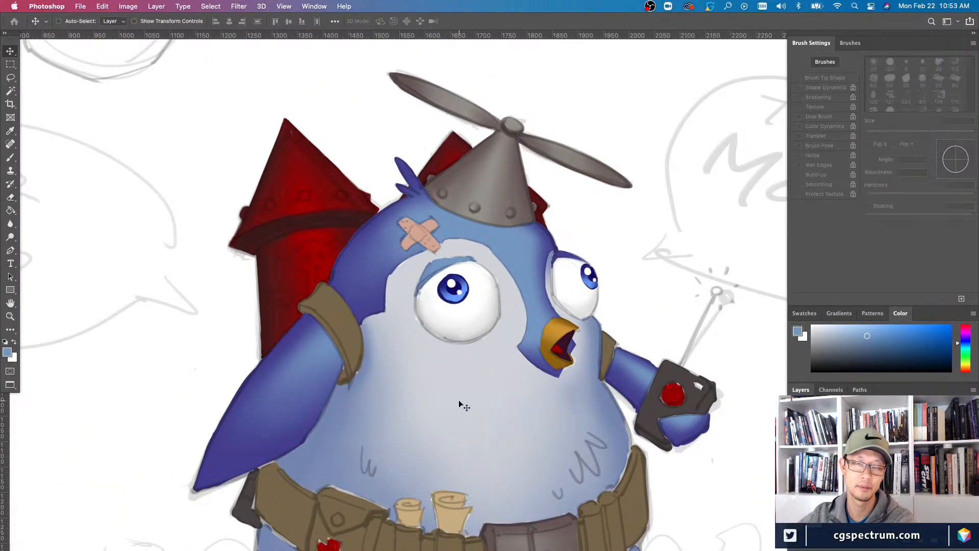
pyautogui.rightClick(500, 384)
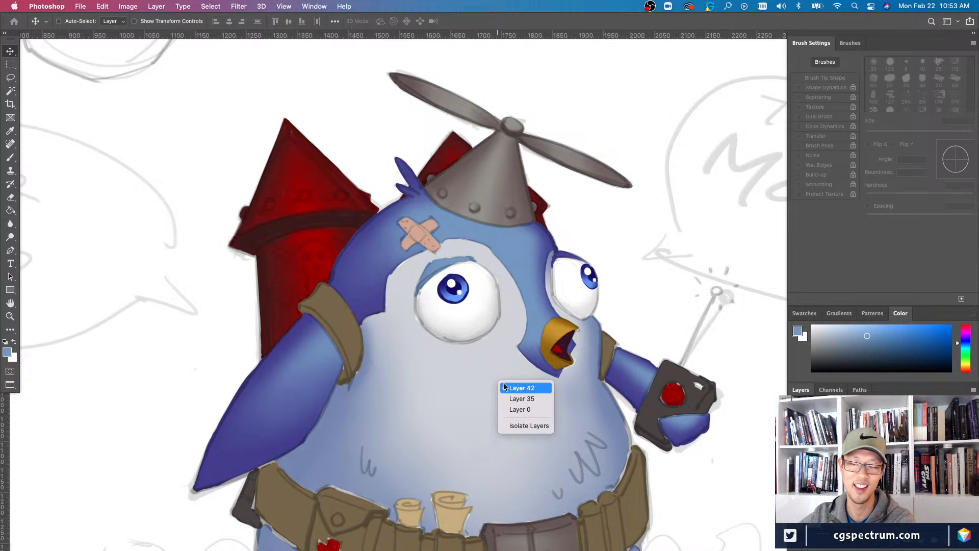
pyautogui.click(505, 388)
pyautogui.click(794, 524)
pyautogui.click(795, 525)
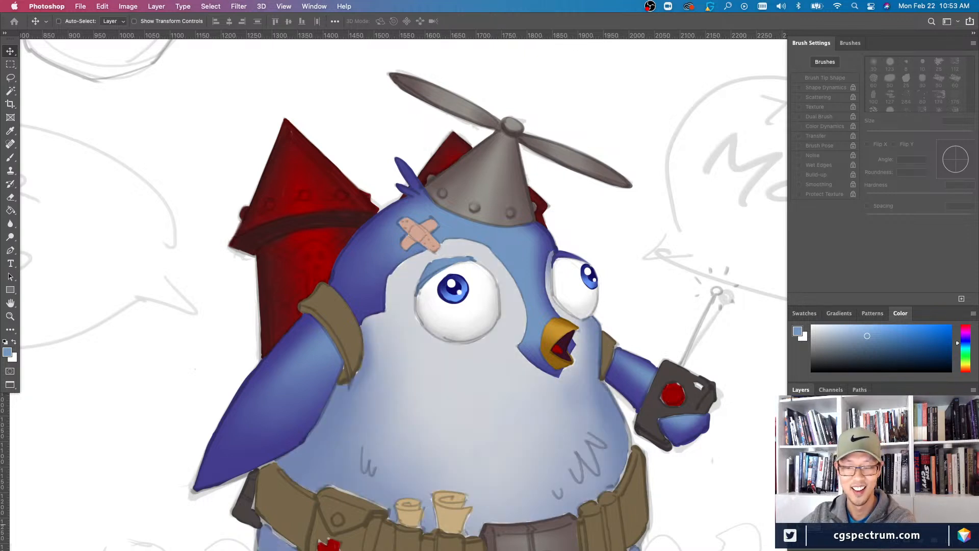
pyautogui.click(794, 525)
pyautogui.click(795, 524)
# - Sample light grey from the belly and touch up the belly's edge near the belt with a 4-7 px hard brush
pyautogui.press('b')
pyautogui.keyDown('alt'); pyautogui.click(493, 383); pyautogui.keyUp('alt')
pyautogui.press(']')
pyautogui.press(']')
pyautogui.press(']')
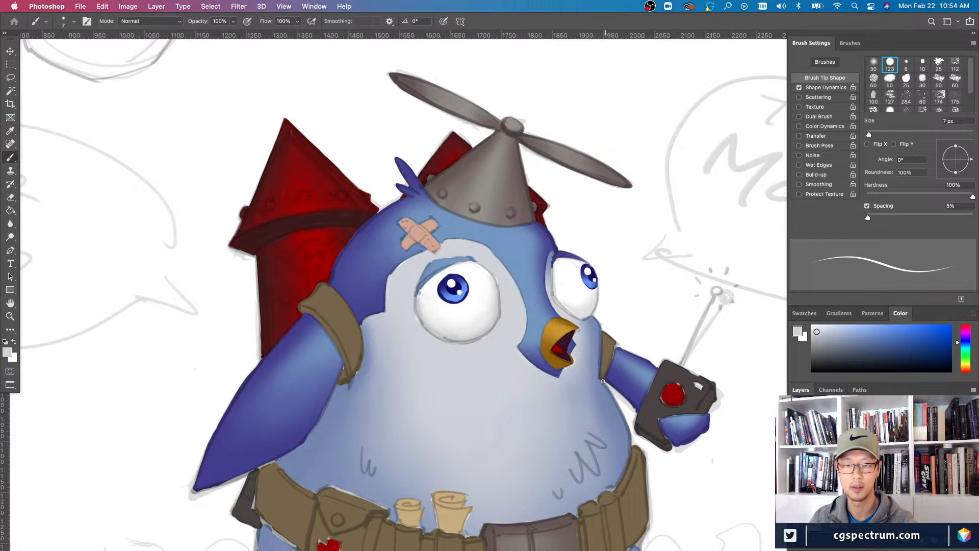
pyautogui.scroll(-1, 576, 420)
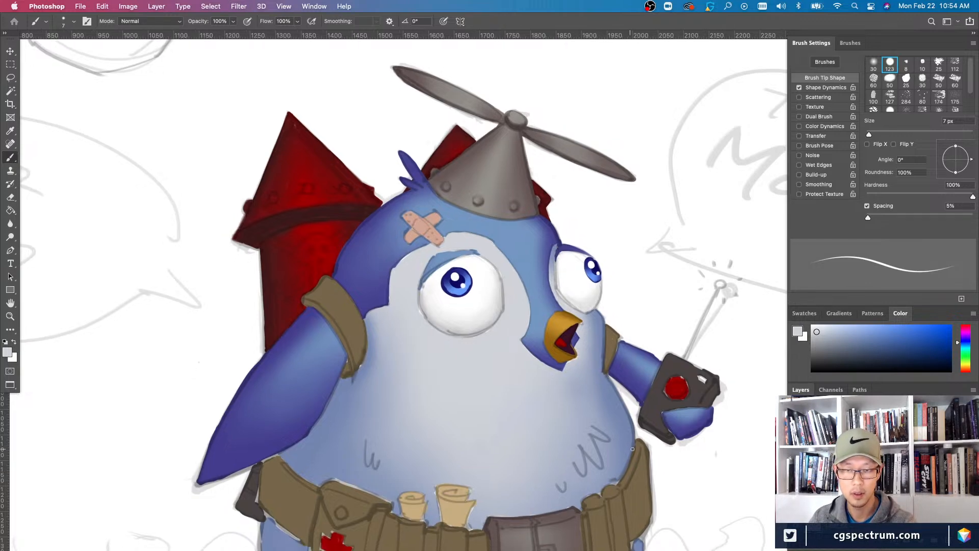
pyautogui.press('super+equal')
pyautogui.press('[')
pyautogui.scroll(-3, 658, 433)
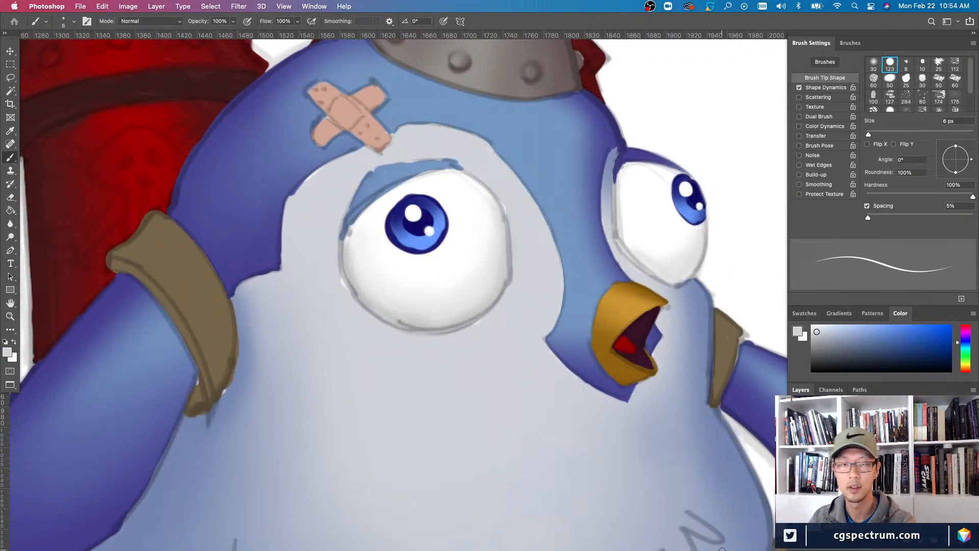
pyautogui.scroll(-1, 690, 437)
pyautogui.press('[')
pyautogui.press('[')
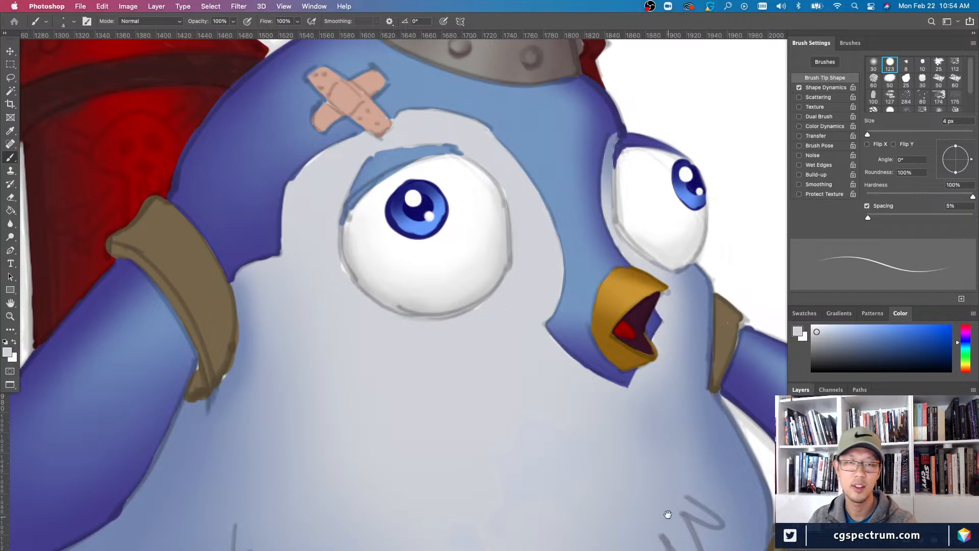
# - Touch up the light face patch by the bandage, along its outer edge and around the near eye, using 5-8 px brush sizes
pyautogui.scroll(-10, 669, 518)
pyautogui.moveTo(501, 223); pyautogui.dragTo(557, 434)
pyautogui.press(']')
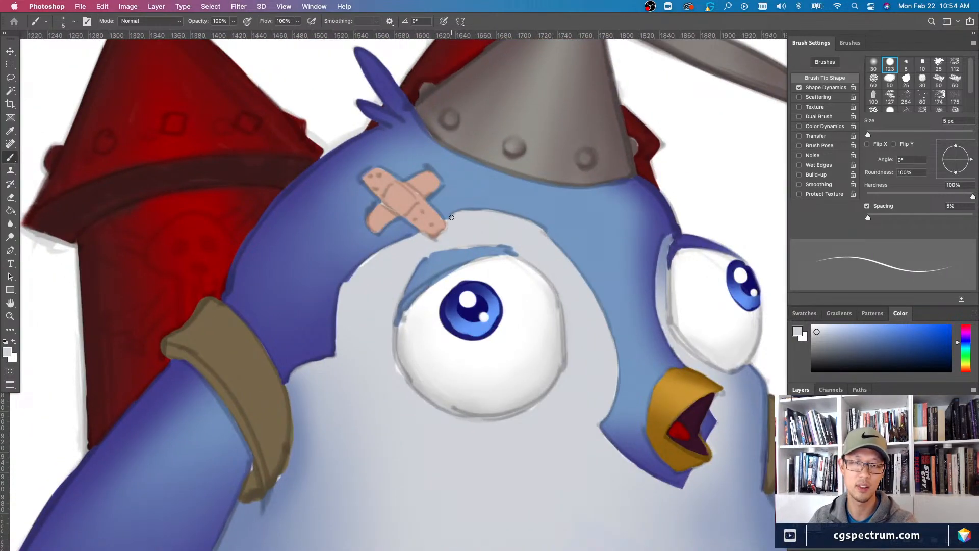
pyautogui.press(']')
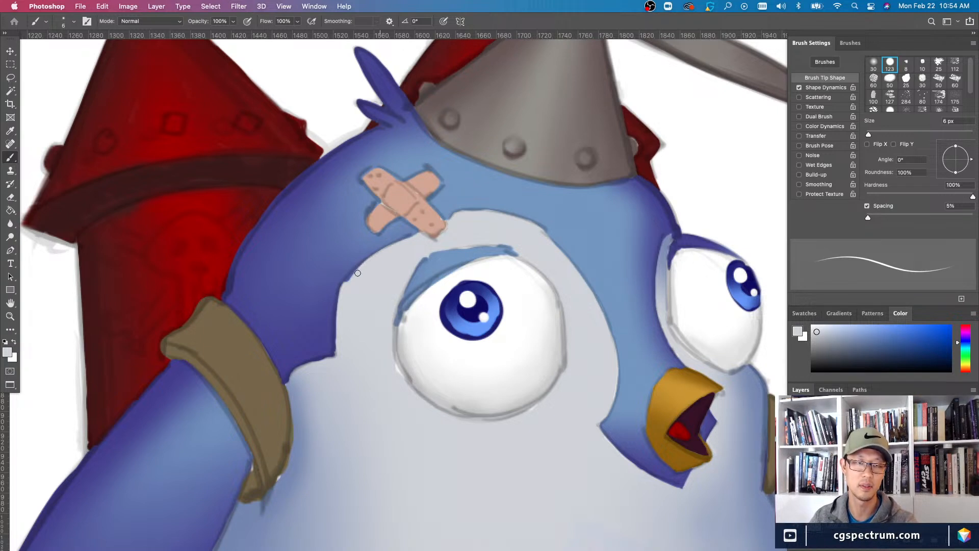
pyautogui.press(']')
pyautogui.press(']')
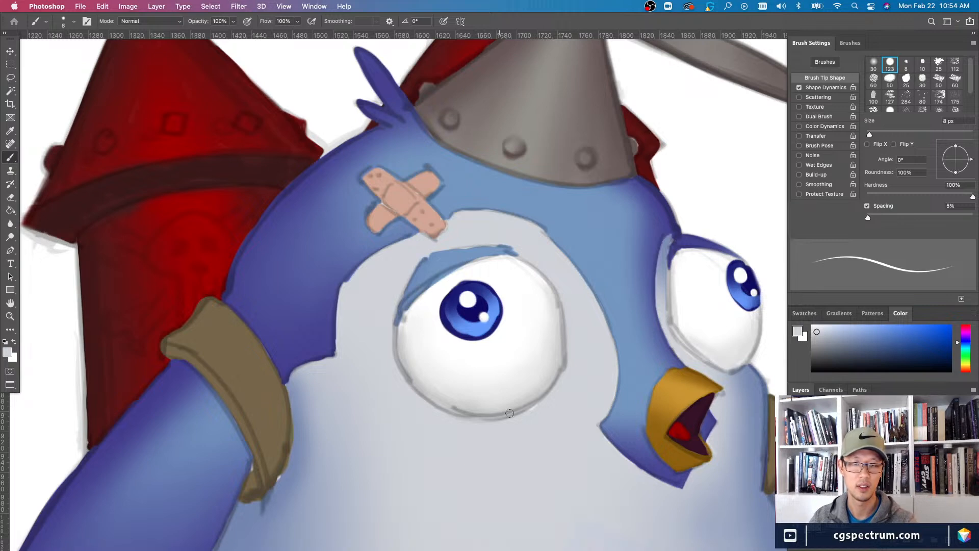
# - Paint over the gaps between the body and the belt around the scrolls, dark buckle and right-hand pouches with an 8-9 px brush
pyautogui.press('super+minus')
pyautogui.press('[')
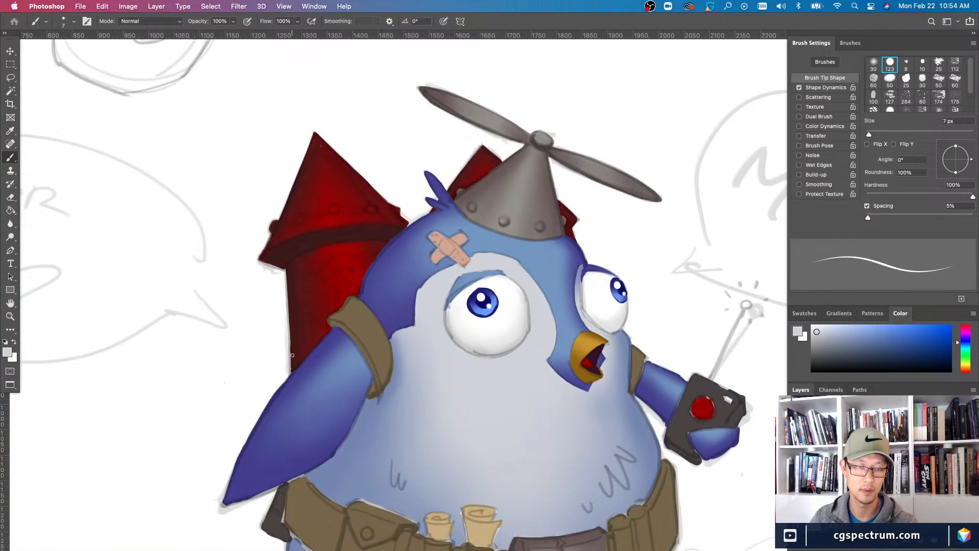
pyautogui.scroll(-3, 408, 382)
pyautogui.press(']')
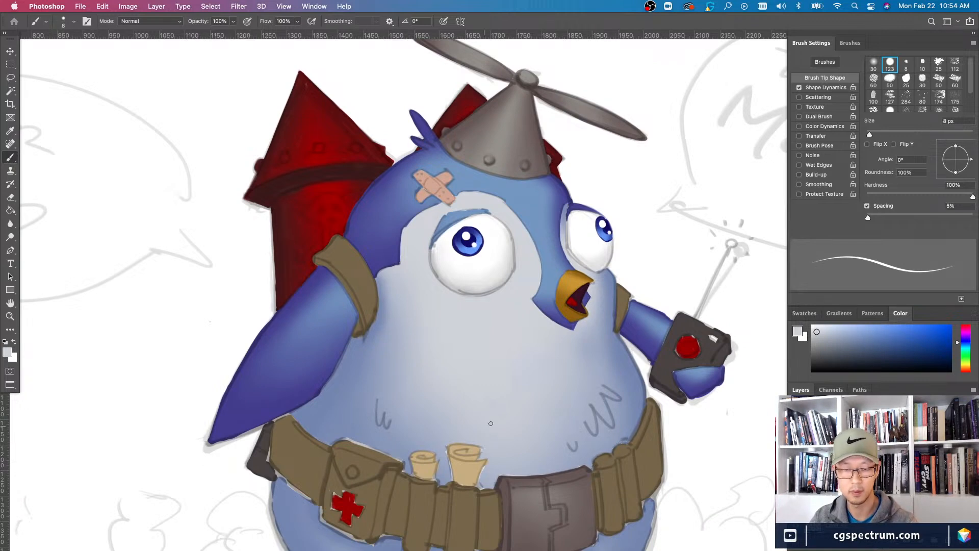
pyautogui.hotkey('ctrl', '=')
pyautogui.scroll(-5, 431, 275)
pyautogui.press(']')
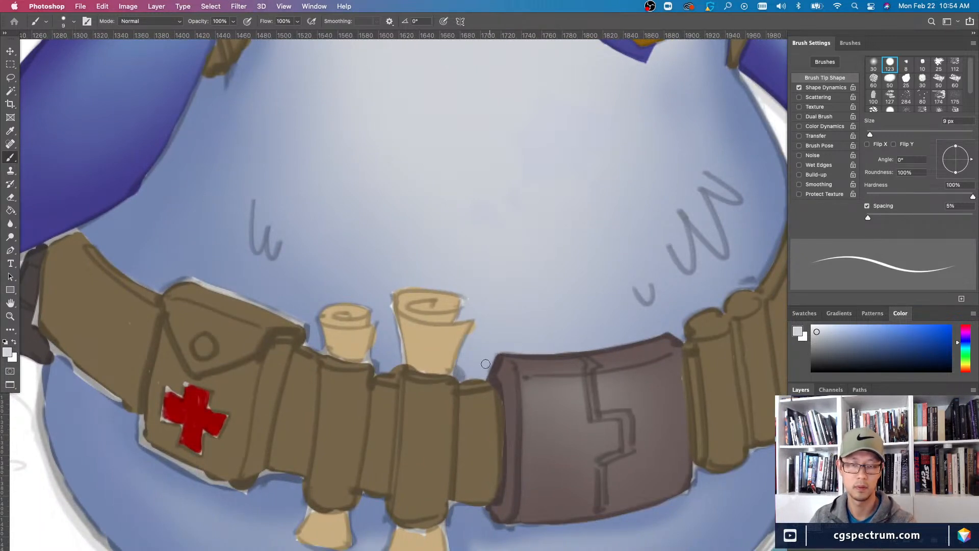
pyautogui.press('[')
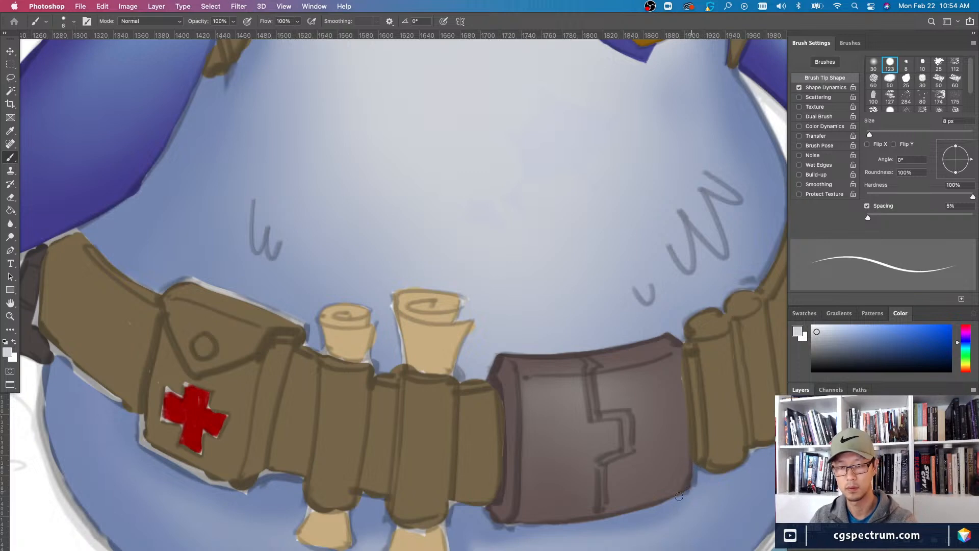
pyautogui.hscroll(5, 687, 492)
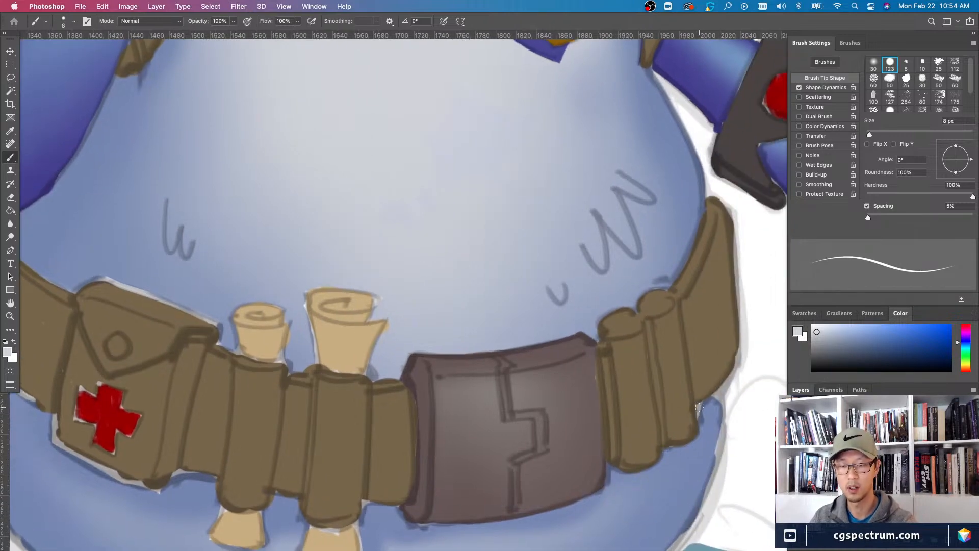
# - Clean up the lower body's outline from the belt's right end down and along the underside between the feet, enlarging the brush to 15 px
pyautogui.press('super+minus')
pyautogui.press(']')
pyautogui.press('[')
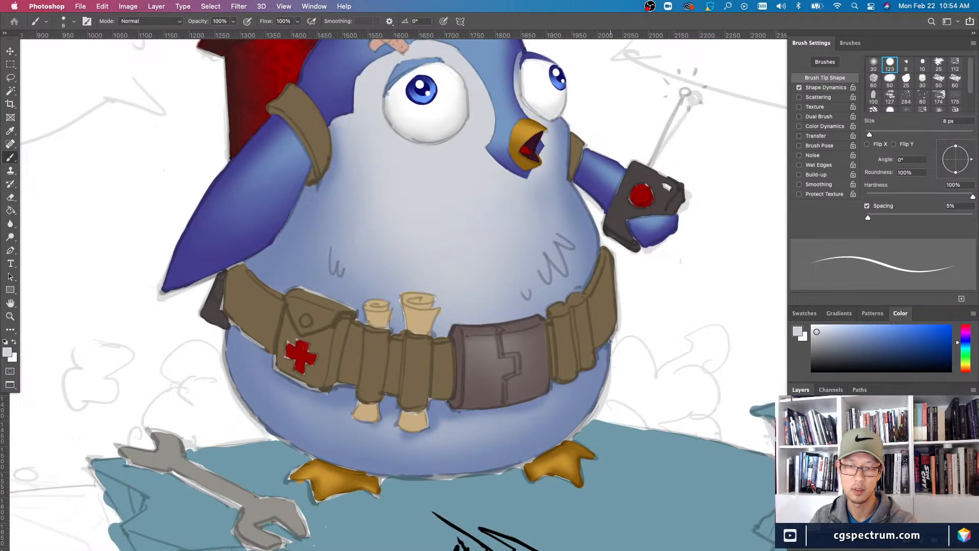
pyautogui.moveTo(604, 380); pyautogui.dragTo(589, 418)
pyautogui.moveTo(606, 375)
pyautogui.mouseDown()
pyautogui.moveTo(586, 418)
pyautogui.moveTo(555, 447)
pyautogui.mouseUp()
pyautogui.hscroll(-5, 416, 361)
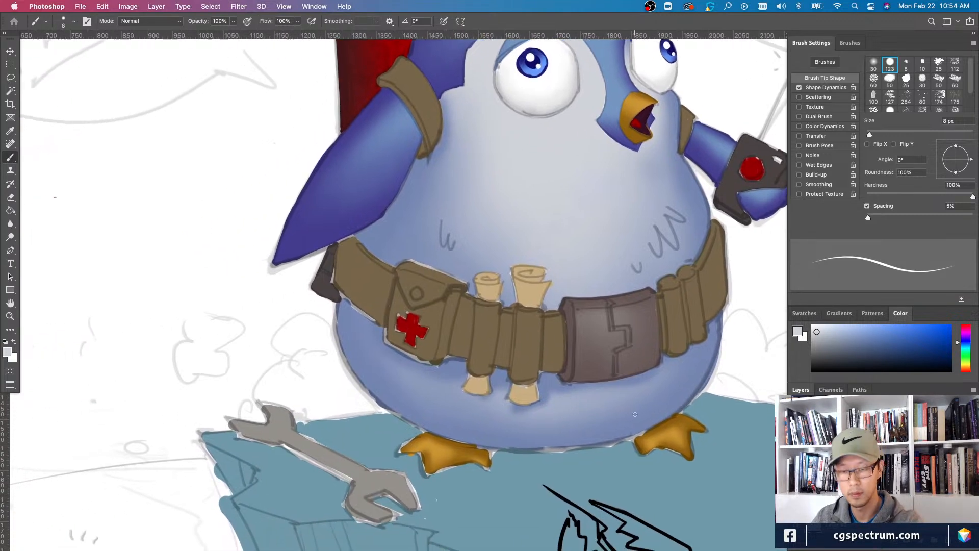
pyautogui.moveTo(651, 427); pyautogui.dragTo(629, 435)
pyautogui.press(']')
pyautogui.press(']')
pyautogui.moveTo(583, 442); pyautogui.dragTo(511, 444)
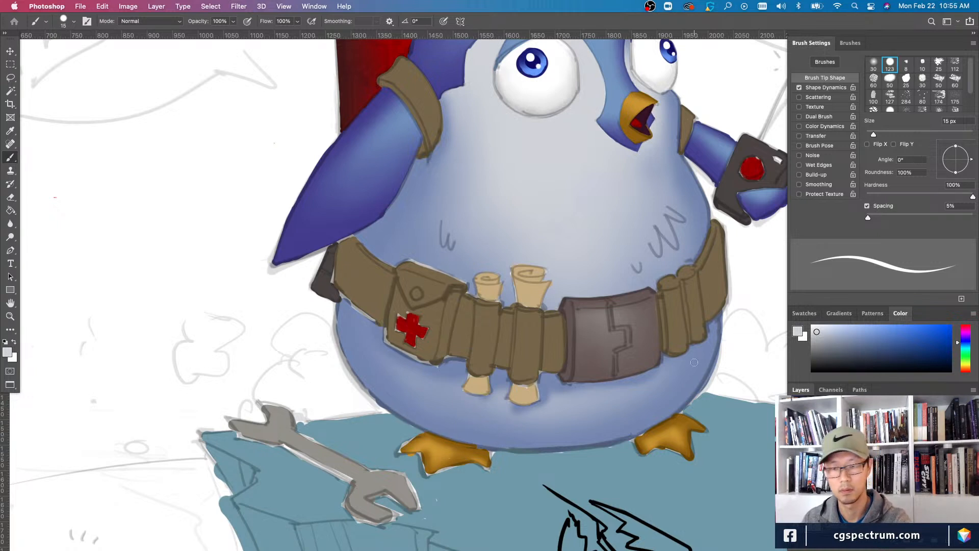
# - Fill the white gaps along the lower body's left outline and beneath the belt pouches, starting with a 10 px brush
pyautogui.moveTo(382, 430); pyautogui.dragTo(421, 471)
pyautogui.press('[')
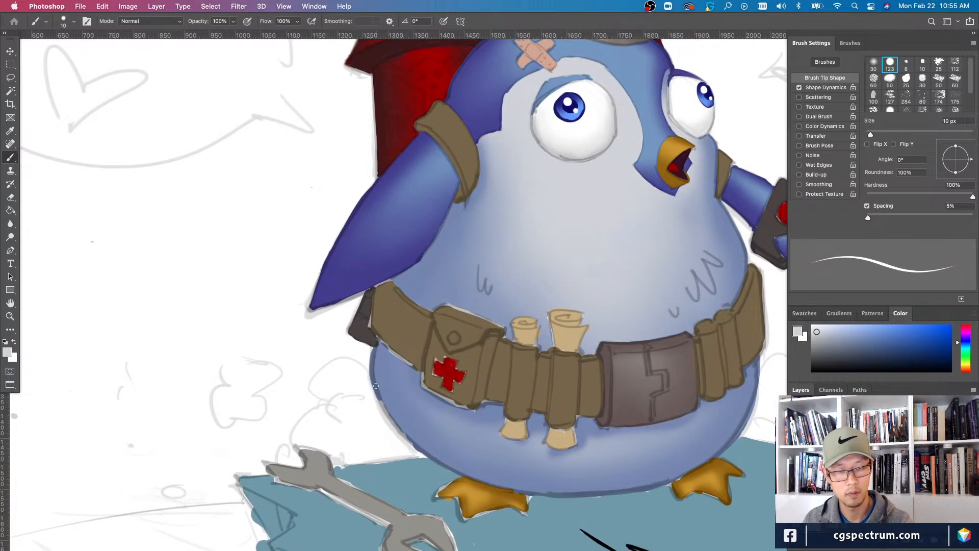
pyautogui.moveTo(383, 396); pyautogui.dragTo(400, 427)
pyautogui.press('[')
pyautogui.moveTo(380, 342)
pyautogui.mouseDown()
pyautogui.moveTo(425, 376)
pyautogui.moveTo(430, 393)
pyautogui.moveTo(504, 406)
pyautogui.moveTo(499, 430)
pyautogui.moveTo(533, 418)
pyautogui.mouseUp()
# - Fill the white gap along the top edge of the red-cross pouch with a 10 px brush, then reduce the brush to 9 px
pyautogui.press(']')
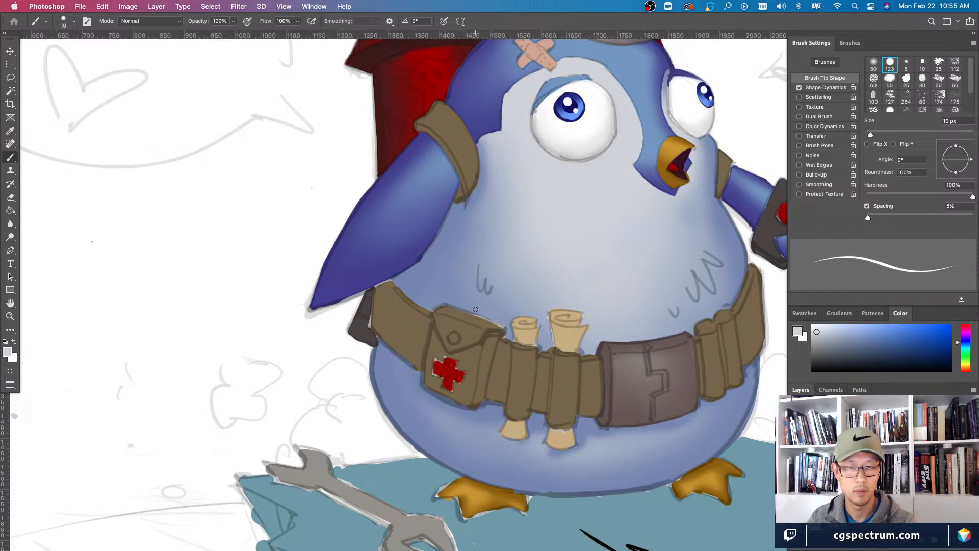
pyautogui.moveTo(463, 308); pyautogui.dragTo(505, 327)
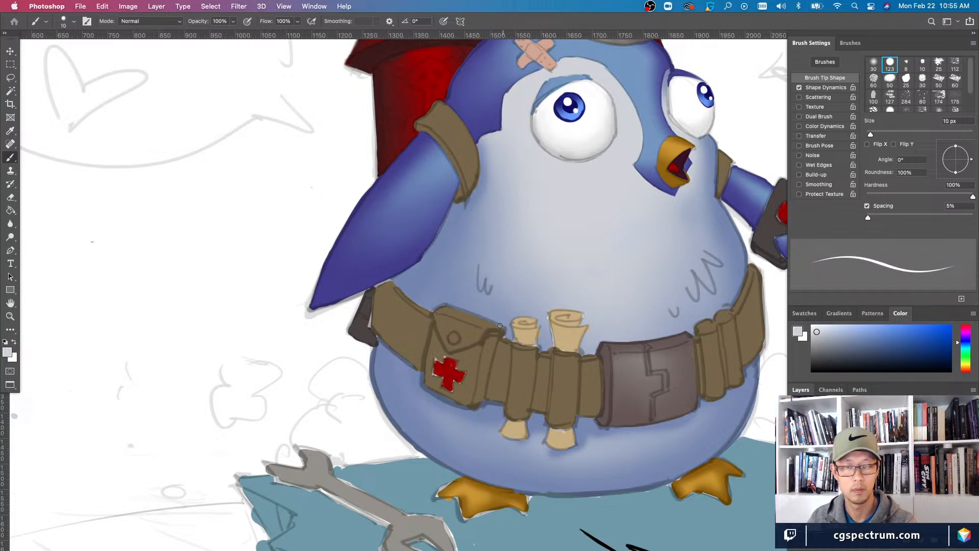
pyautogui.press('[')
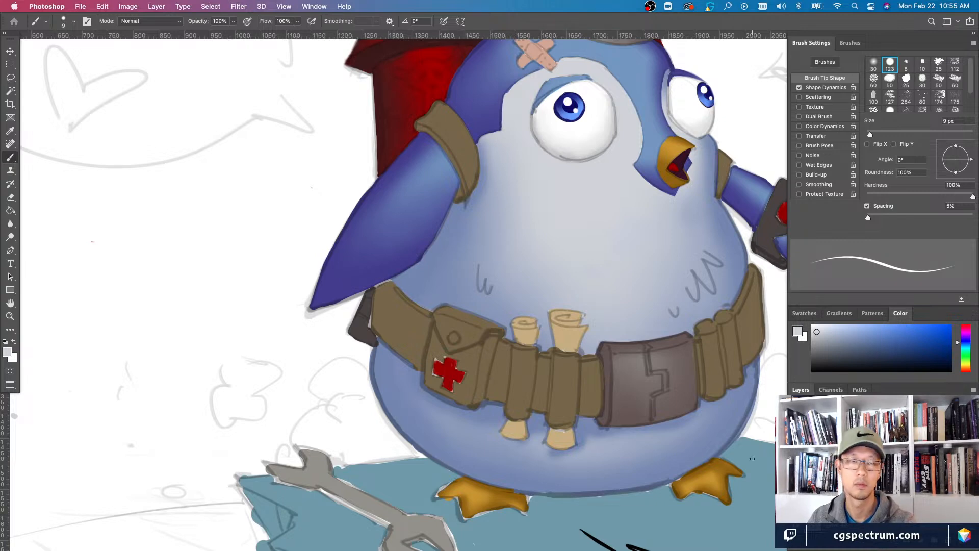
pyautogui.press('super+minus')
pyautogui.press('super+minus')
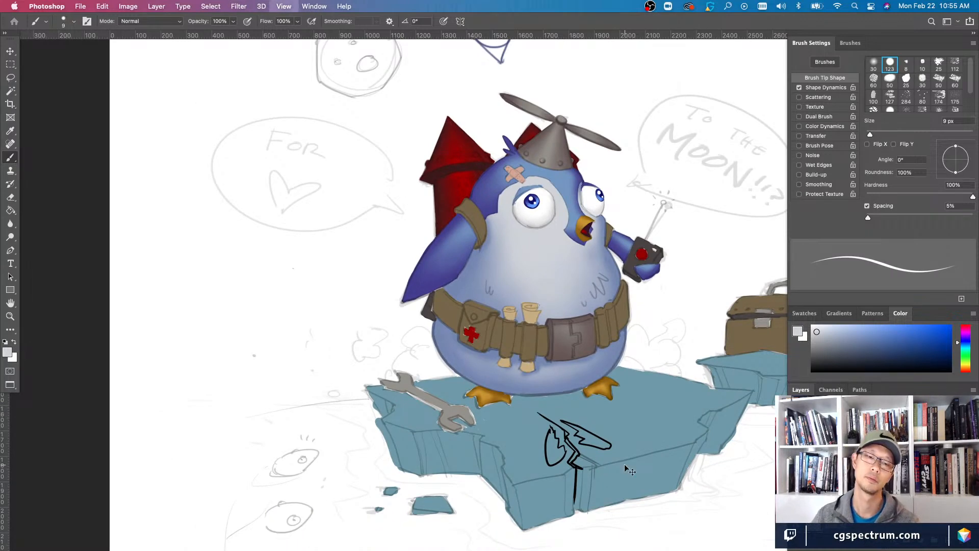
pyautogui.press('super+plus')
pyautogui.press('super+plus')
pyautogui.moveTo(625, 464); pyautogui.dragTo(568, 538)
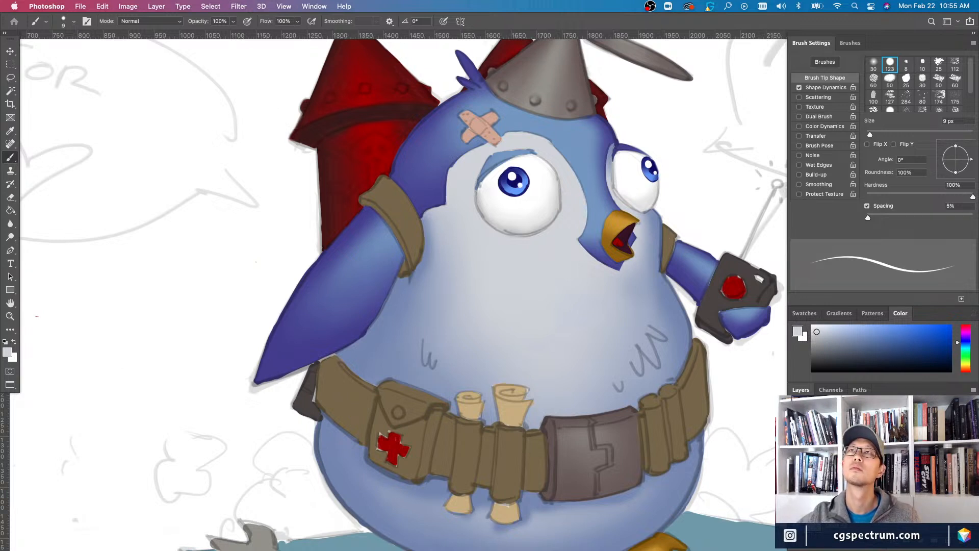
pyautogui.press('Tab')
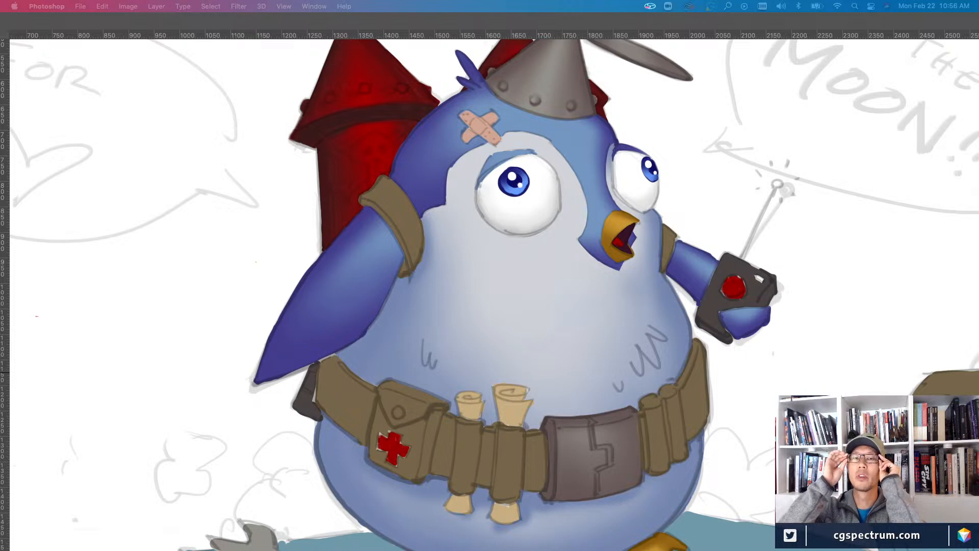
pyautogui.click(200, 327)
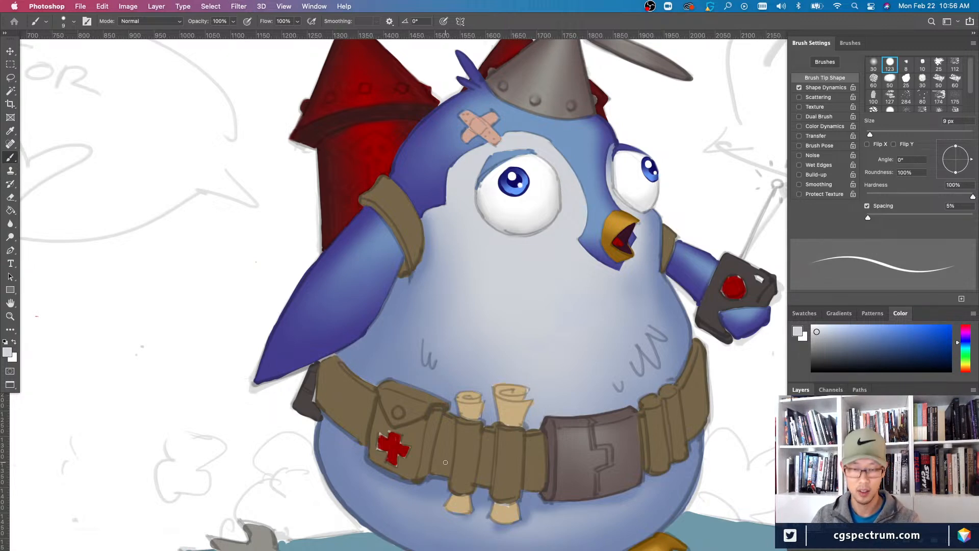
pyautogui.press('super+equal')
pyautogui.moveTo(550, 509); pyautogui.dragTo(586, 368)
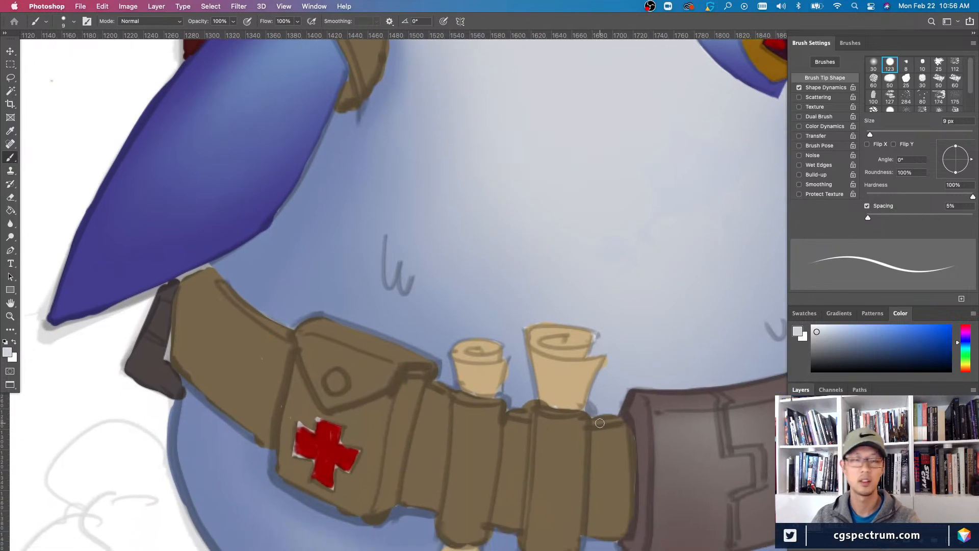
pyautogui.press('super+minus')
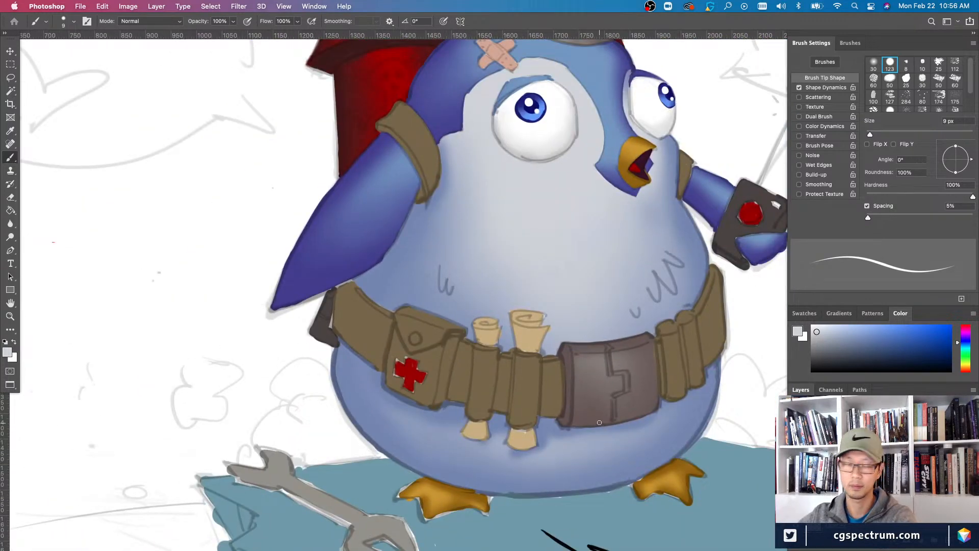
# - Select the layer under the belt's left section and sample the belt's brown as the brush colour
pyautogui.press('v')
pyautogui.rightClick(370, 327)
pyautogui.click(388, 330)
pyautogui.press('super+comma')
pyautogui.press('super+comma')
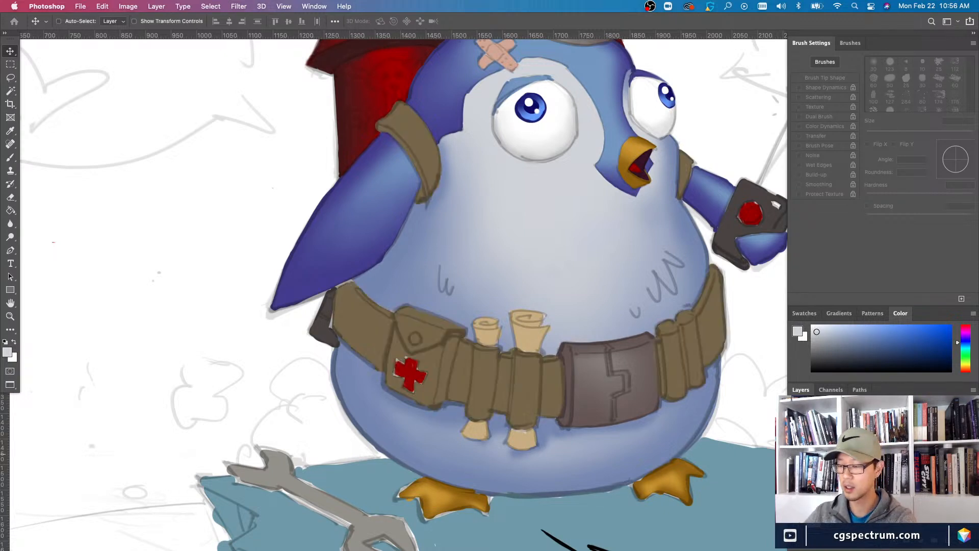
pyautogui.press('b')
pyautogui.keyDown('alt'); pyautogui.click(361, 313); pyautogui.keyUp('alt')
pyautogui.press('super+equal')
pyautogui.press('super+equal')
pyautogui.press('super+minus')
pyautogui.press('super+minus')
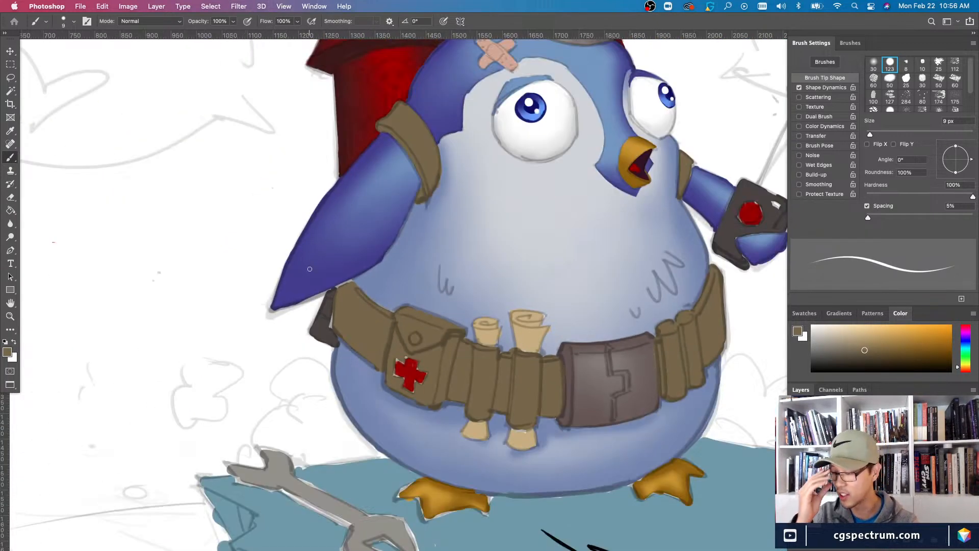
pyautogui.moveTo(359, 343); pyautogui.dragTo(363, 343)
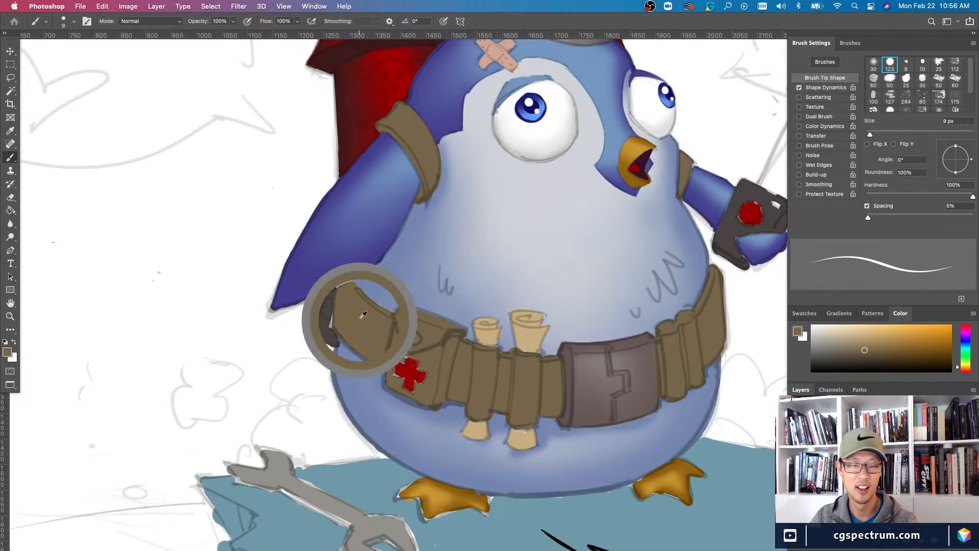
# - Paint brown along the upper edge of the belt's left section and red-cross pouch up to the small scroll with a 7-9 px brush
pyautogui.press('[')
pyautogui.press('[')
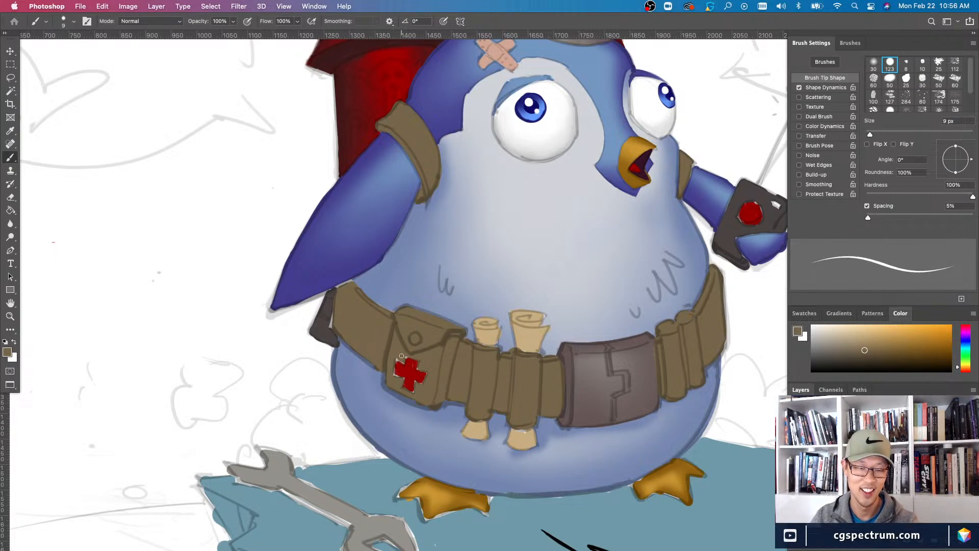
pyautogui.scroll(5, 314, 343)
pyautogui.hscroll(-3, 314, 343)
pyautogui.press('[')
pyautogui.press('[')
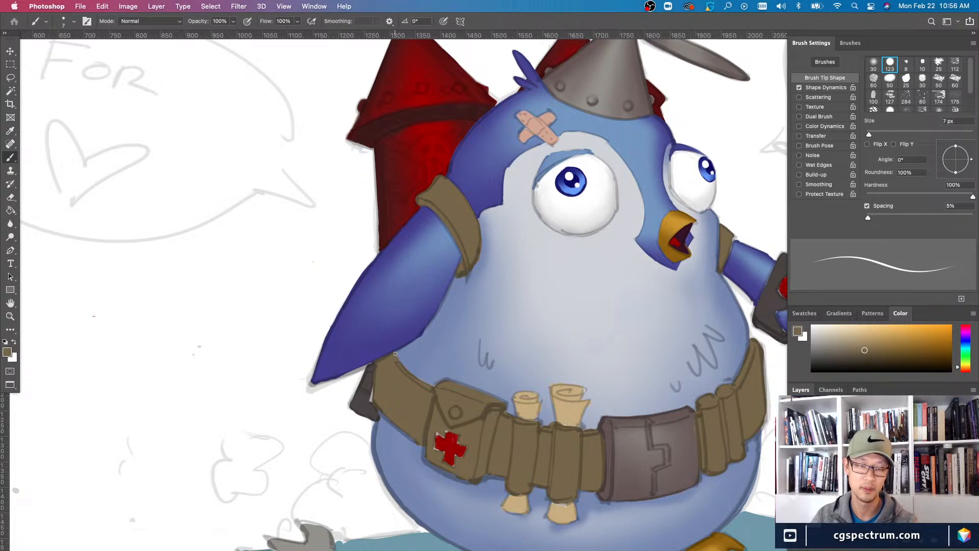
pyautogui.press(']')
pyautogui.press(']')
pyautogui.scroll(2, 395, 369)
pyautogui.hscroll(1, 395, 369)
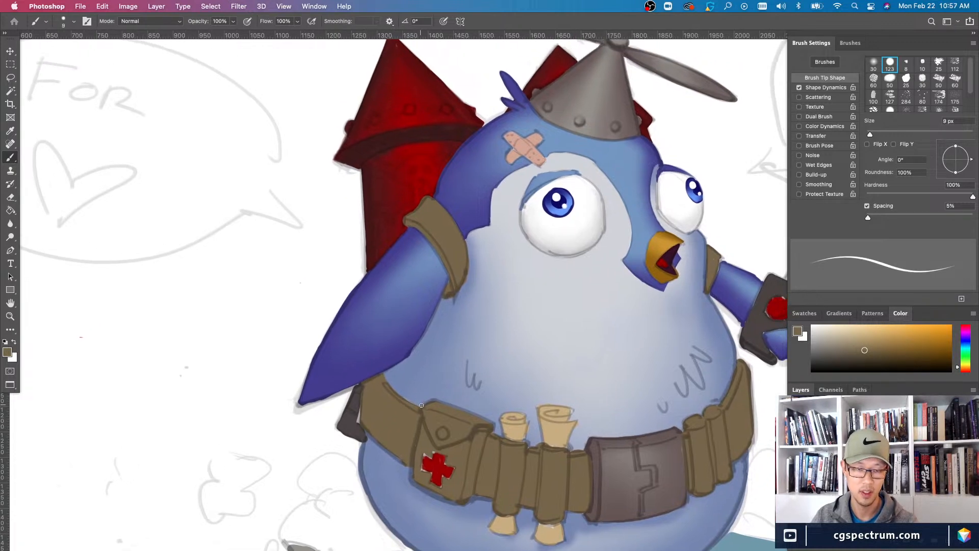
pyautogui.moveTo(420, 408)
pyautogui.mouseDown()
pyautogui.moveTo(399, 397)
pyautogui.moveTo(485, 419)
pyautogui.mouseUp()
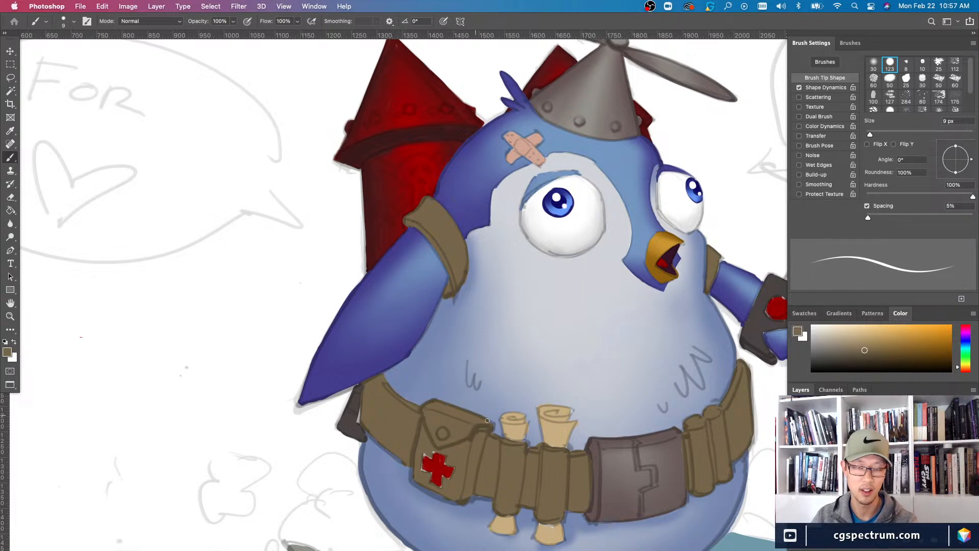
pyautogui.moveTo(502, 438); pyautogui.dragTo(521, 442)
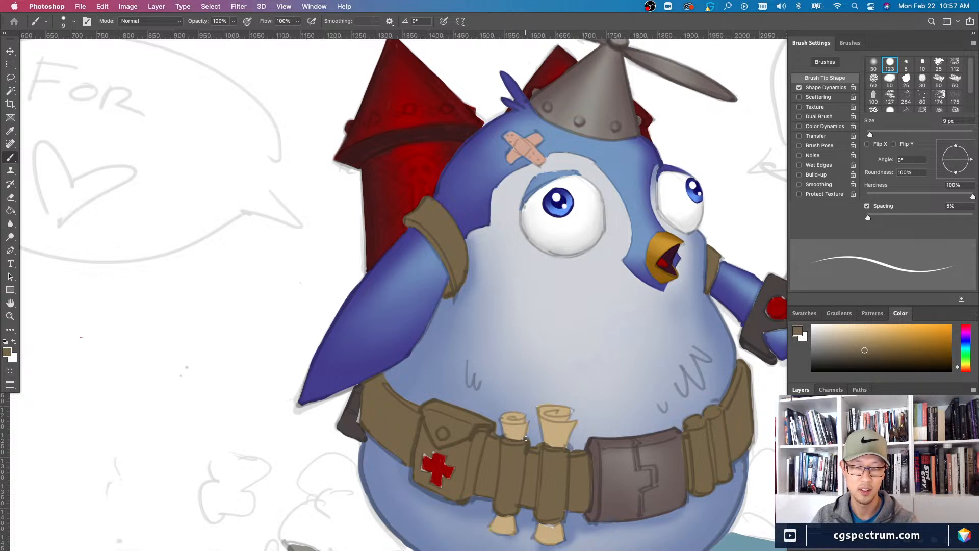
# - Tidy the belt's brown edges beside the large scroll and around the right-hand pouches with a 7-8 px brush
pyautogui.press('[')
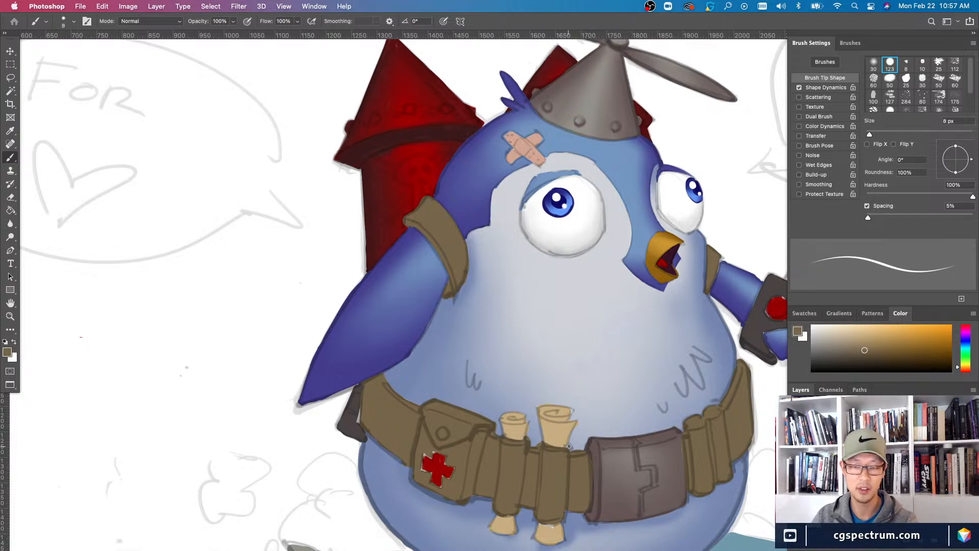
pyautogui.press('[')
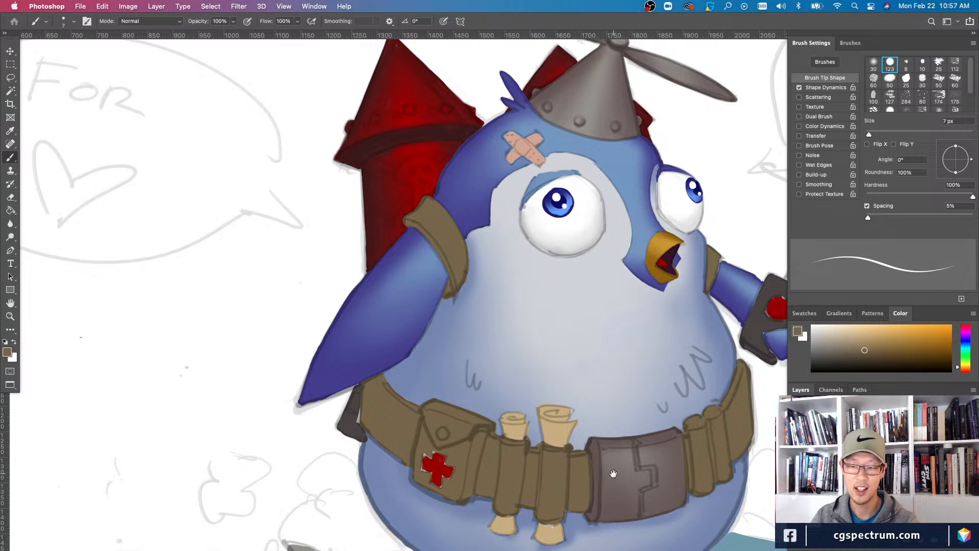
pyautogui.hscroll(3, 564, 439)
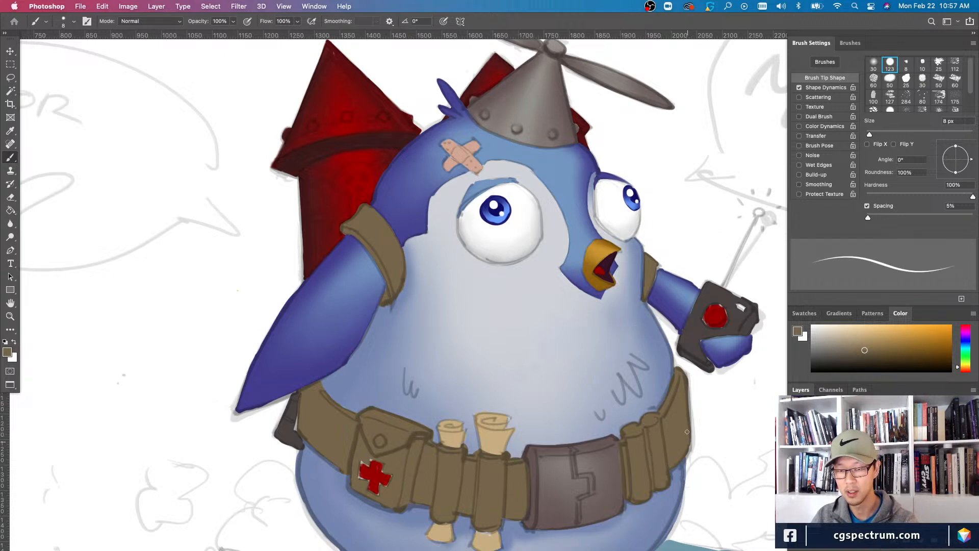
pyautogui.press('[')
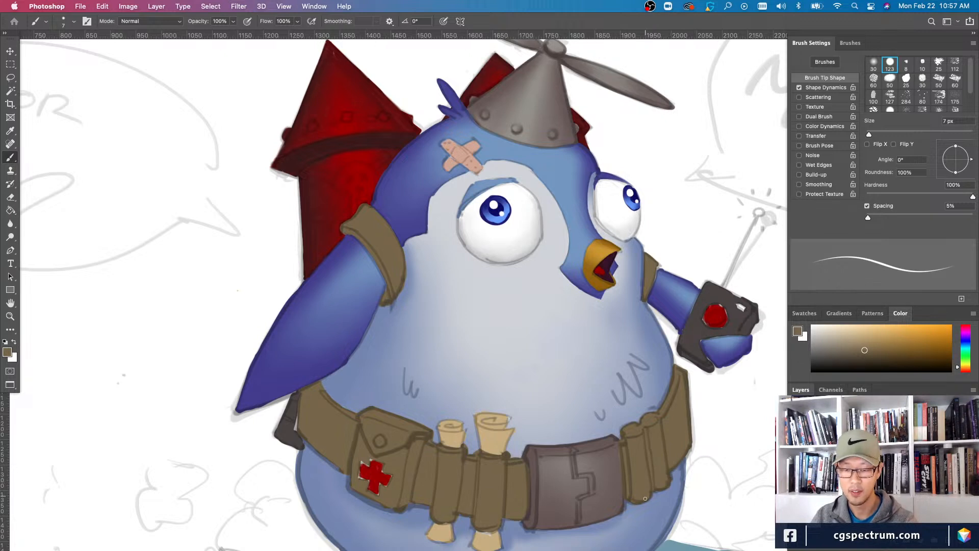
pyautogui.scroll(-1, 558, 399)
pyautogui.press(']')
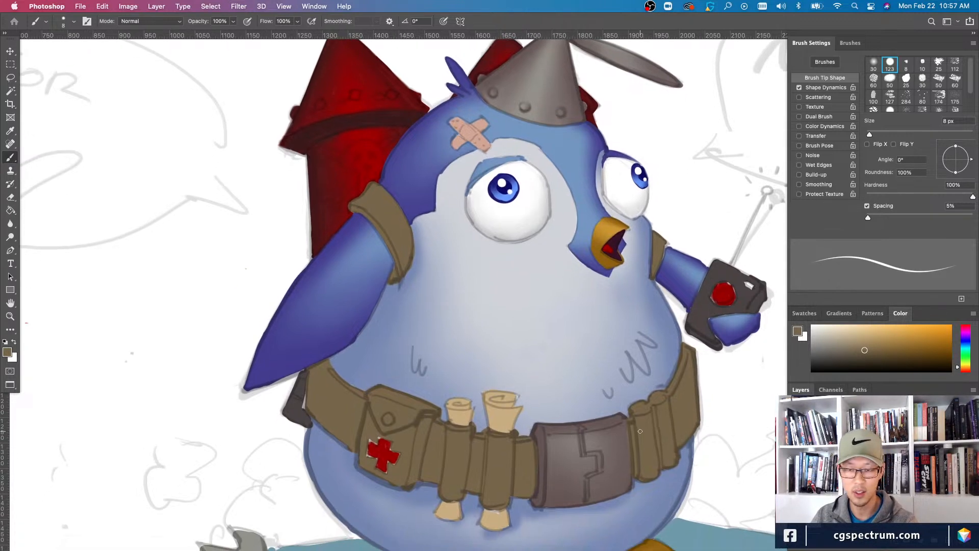
# - Paint brown along the lower edge of the red-cross pouch and the scroll pouches with an 8-9 px brush
pyautogui.scroll(-2, 596, 462)
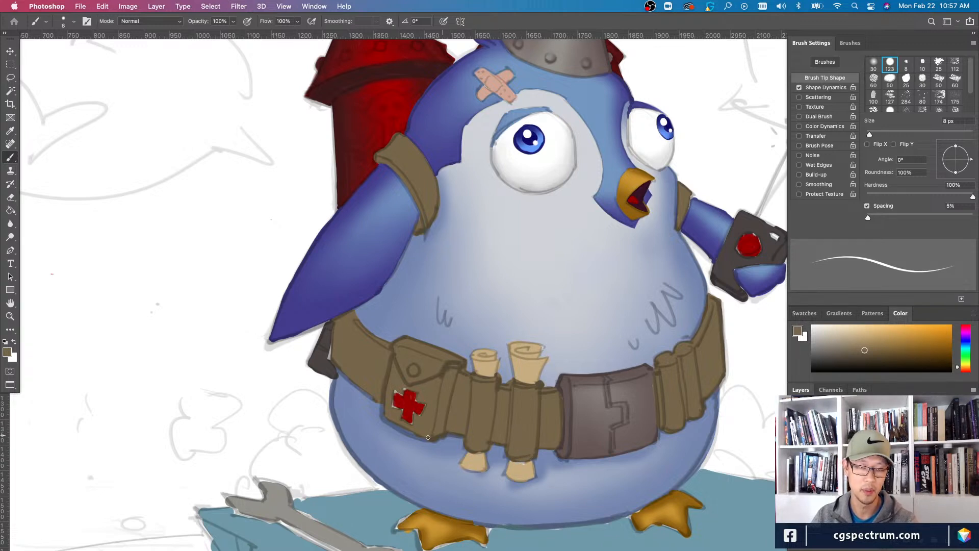
pyautogui.press(']')
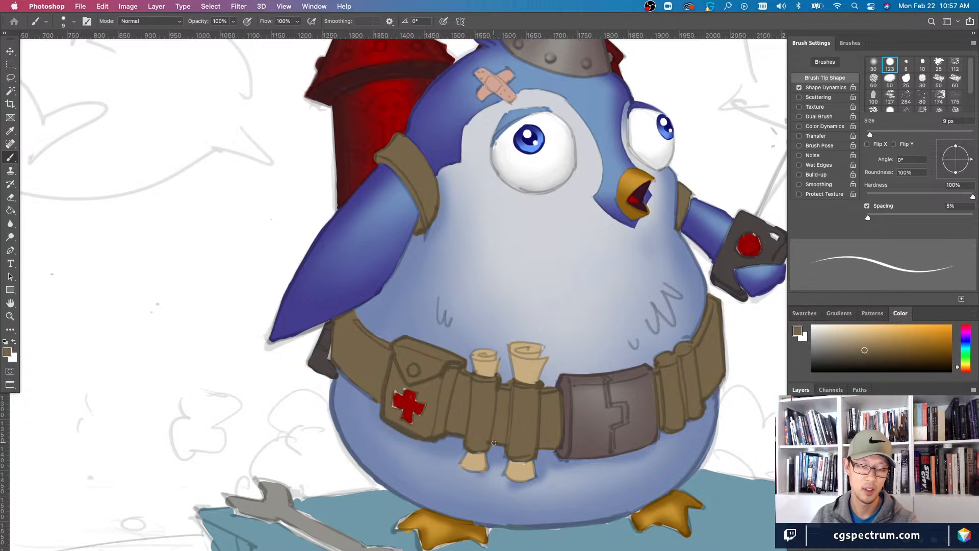
pyautogui.scroll(2, 512, 452)
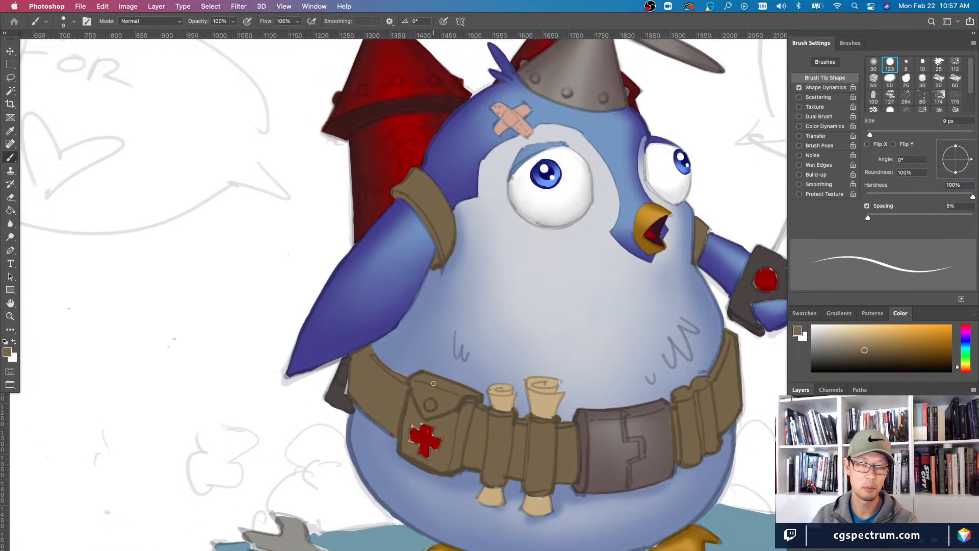
# - Fill the white slivers around the pouch's red cross and beside the dark holster with a 7-8 px brush
pyautogui.press('[')
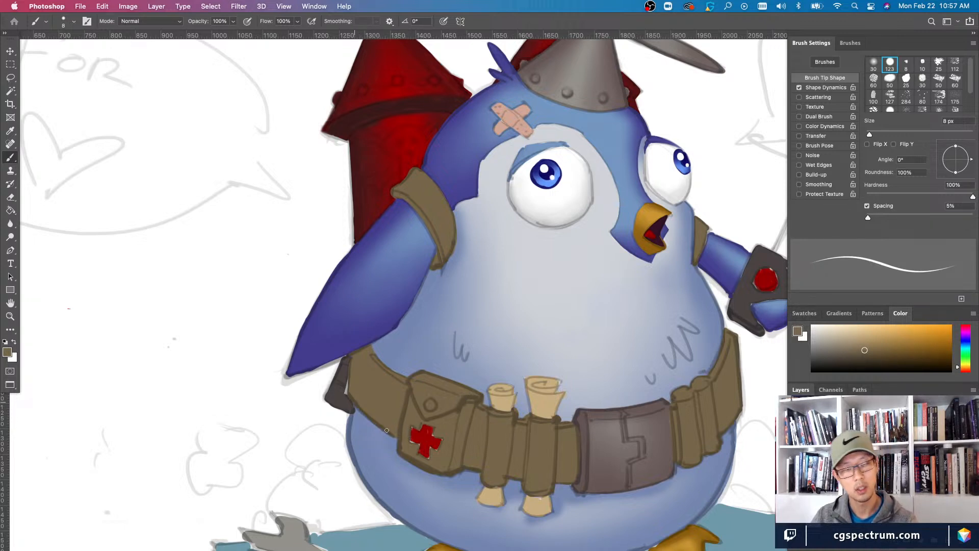
pyautogui.press('[')
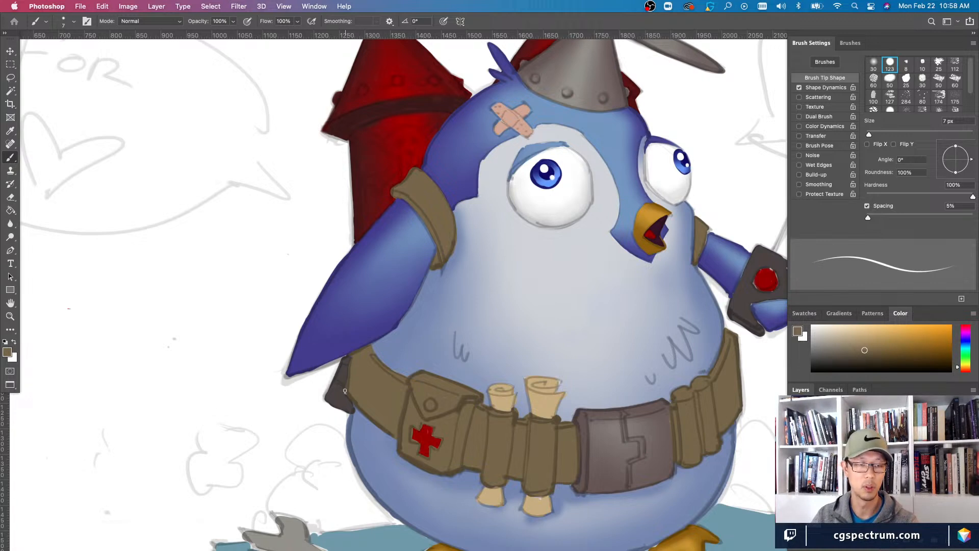
pyautogui.press(']')
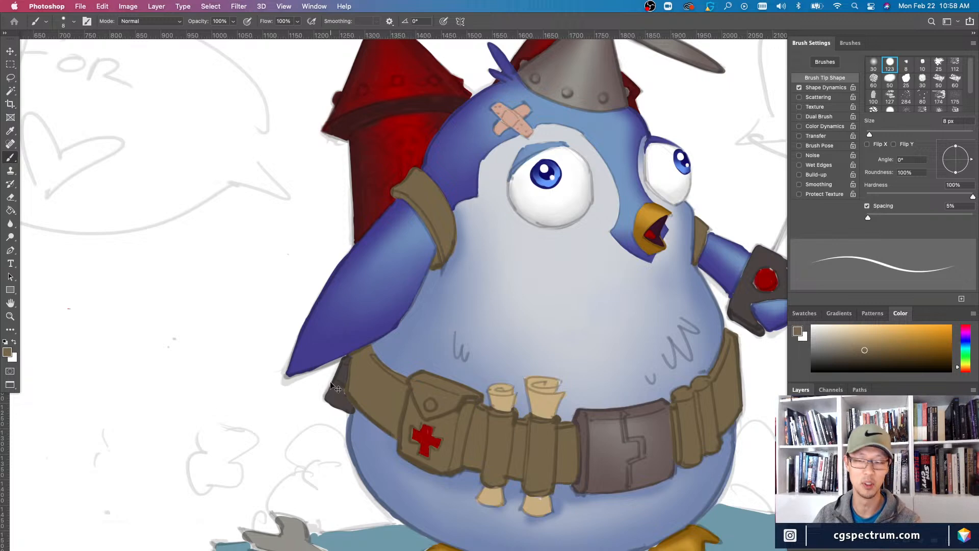
# - Review the tidied belt and pouches in close-up and against the whole penguin
pyautogui.press('super+minus')
pyautogui.press('super+equal')
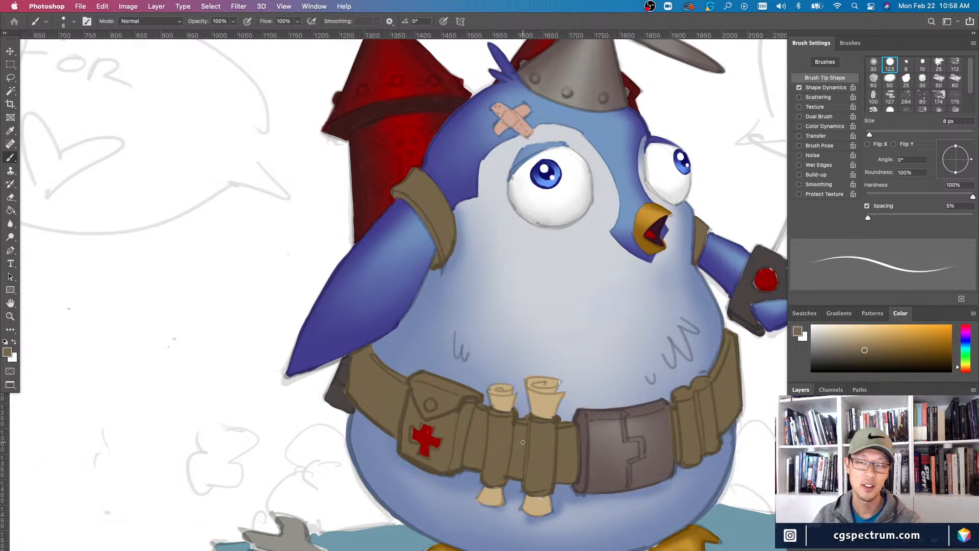
pyautogui.press('super+minus')
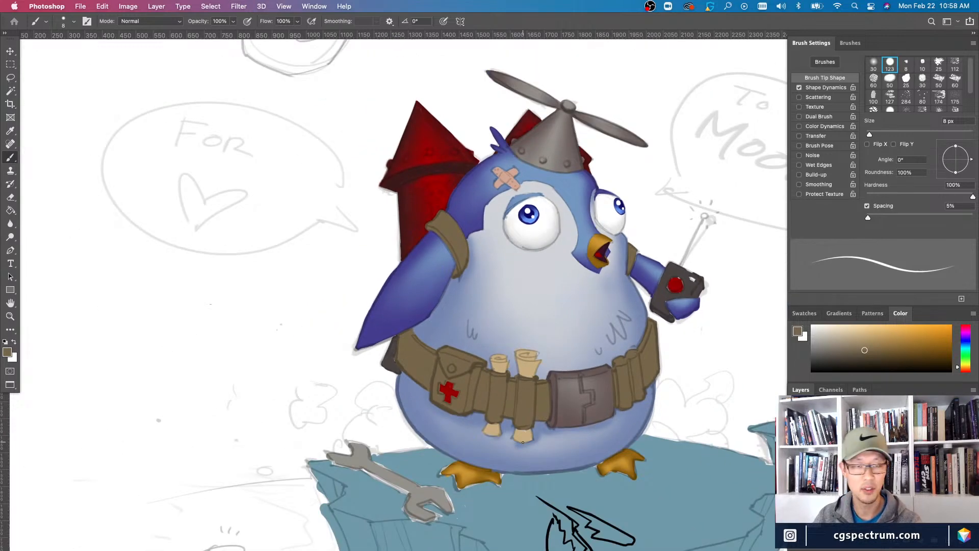
pyautogui.press('super+equal')
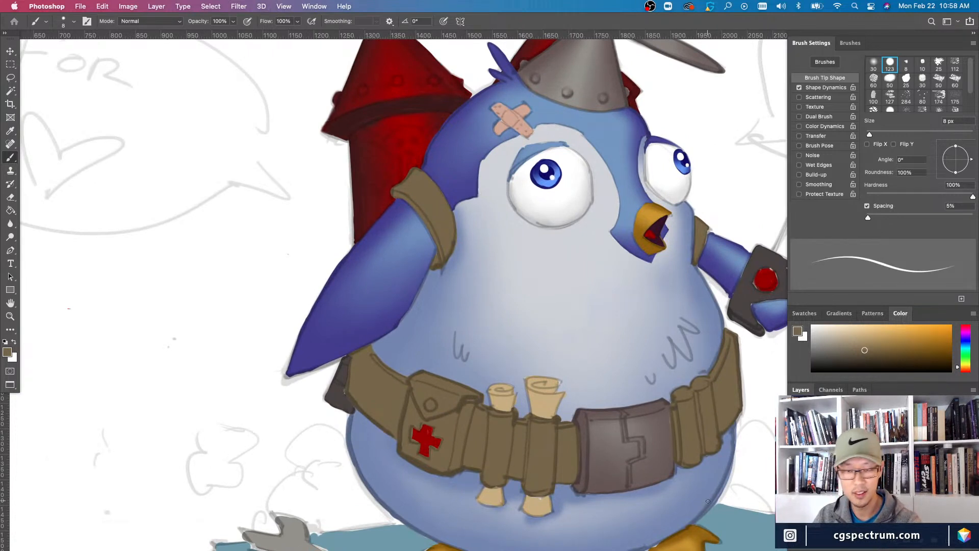
pyautogui.scroll(-3, 706, 496)
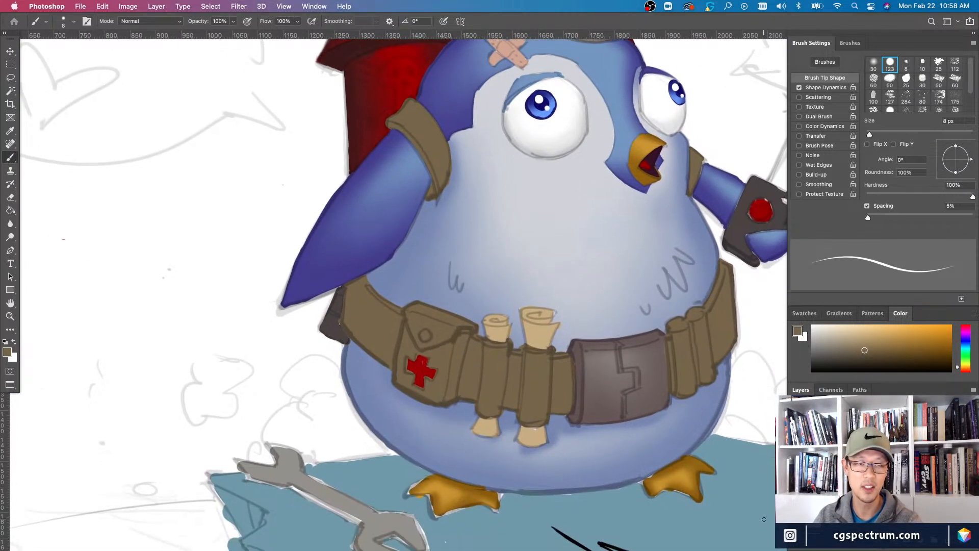
pyautogui.hscroll(2, 756, 474)
pyautogui.scroll(1, 756, 474)
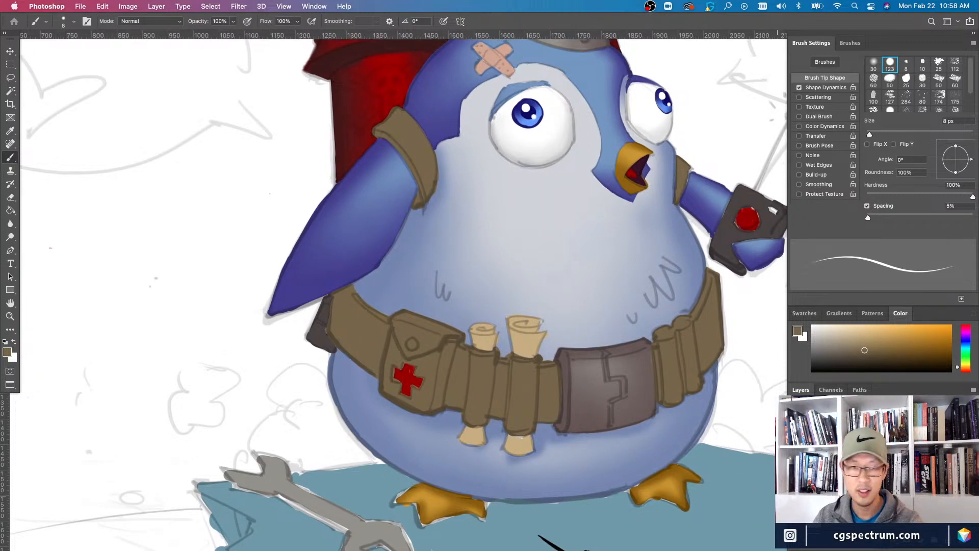
pyautogui.scroll(3, 754, 465)
pyautogui.hscroll(1, 755, 464)
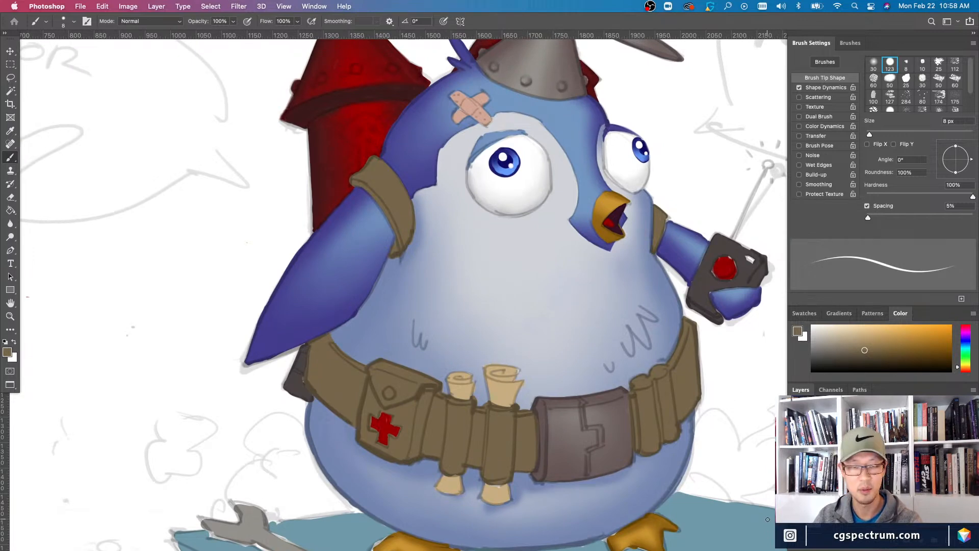
pyautogui.press('super+minus')
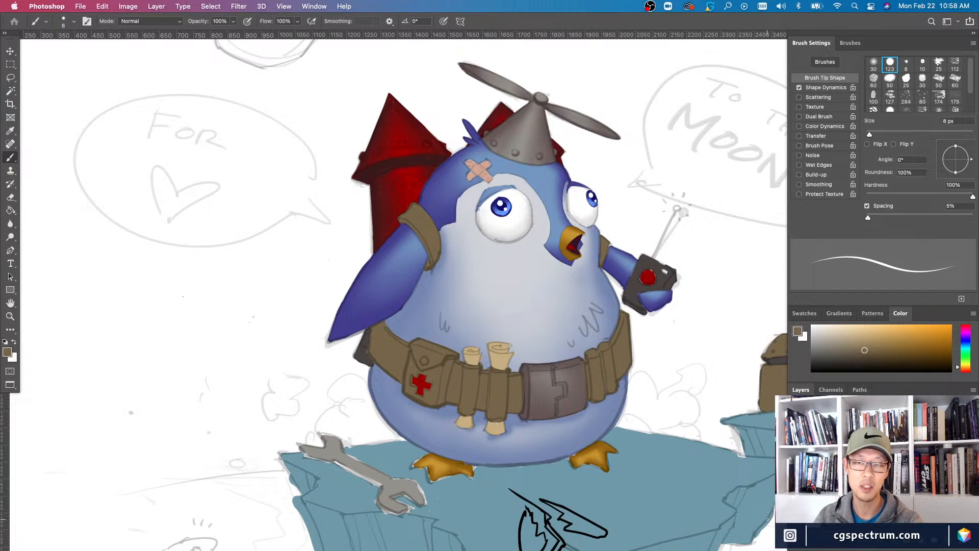
pyautogui.press('super+plus')
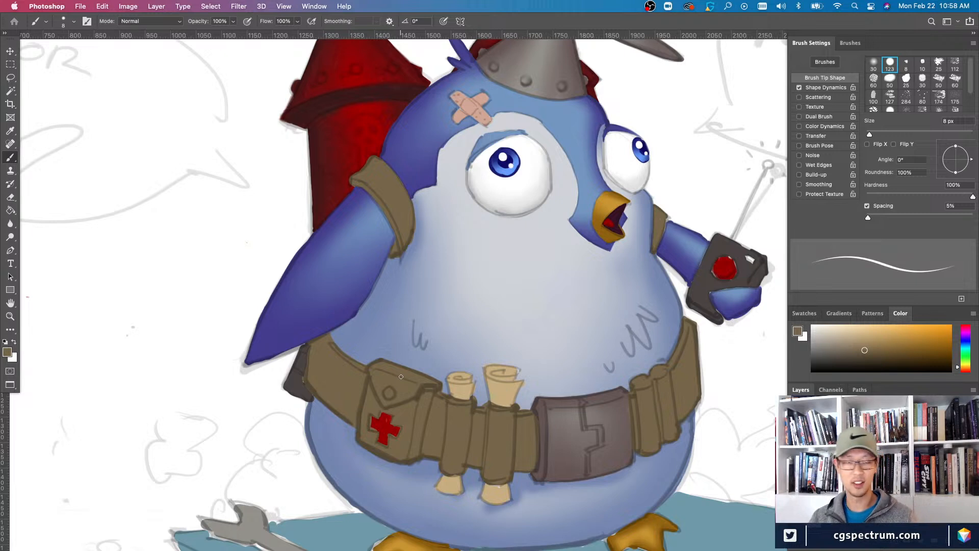
pyautogui.hscroll(-2, 569, 518)
pyautogui.scroll(-1, 569, 517)
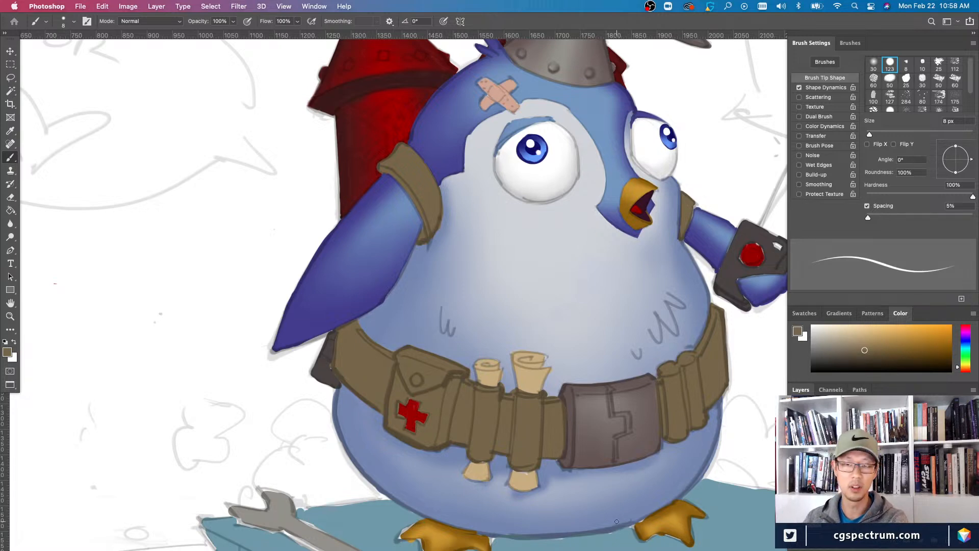
pyautogui.press('super+minus')
pyautogui.press('super+minus')
pyautogui.press('super+equal')
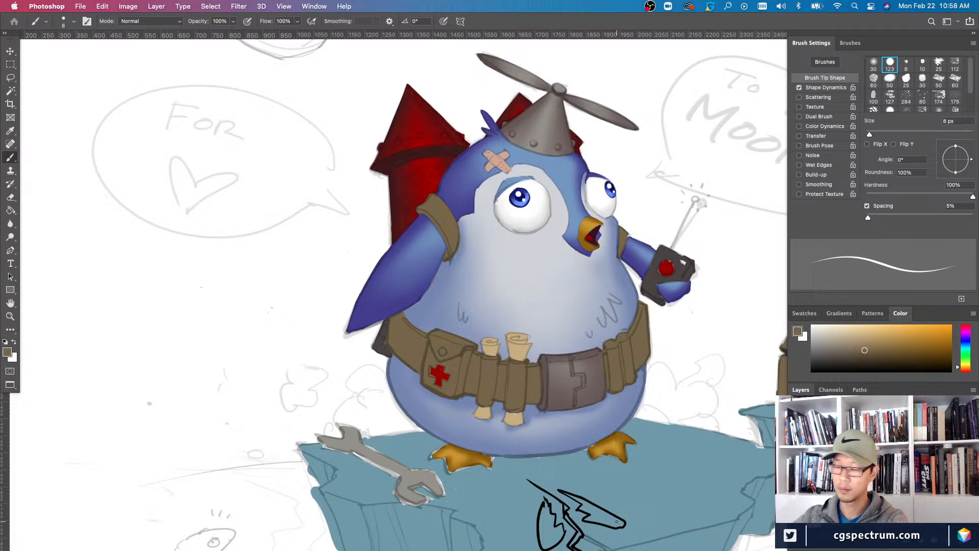
# - Select the layer of the handheld remote and sample the dark grey of the holster behind the belt
pyautogui.press('v')
pyautogui.rightClick(649, 276)
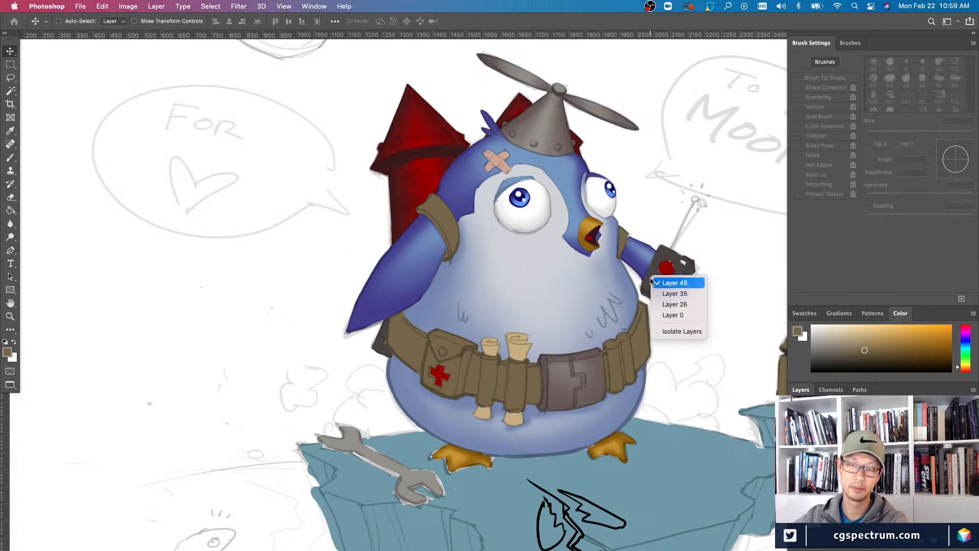
pyautogui.click(663, 290)
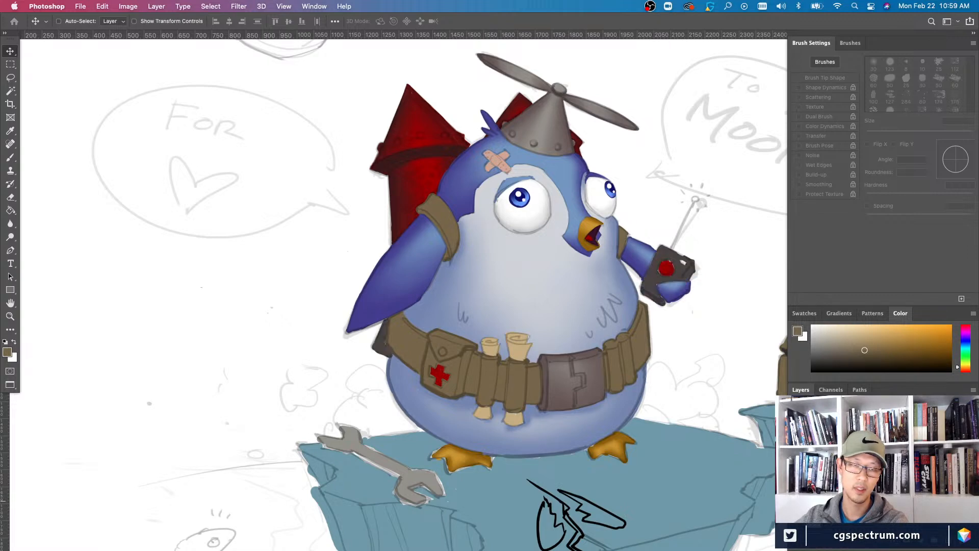
pyautogui.press('super+equal')
pyautogui.press('b')
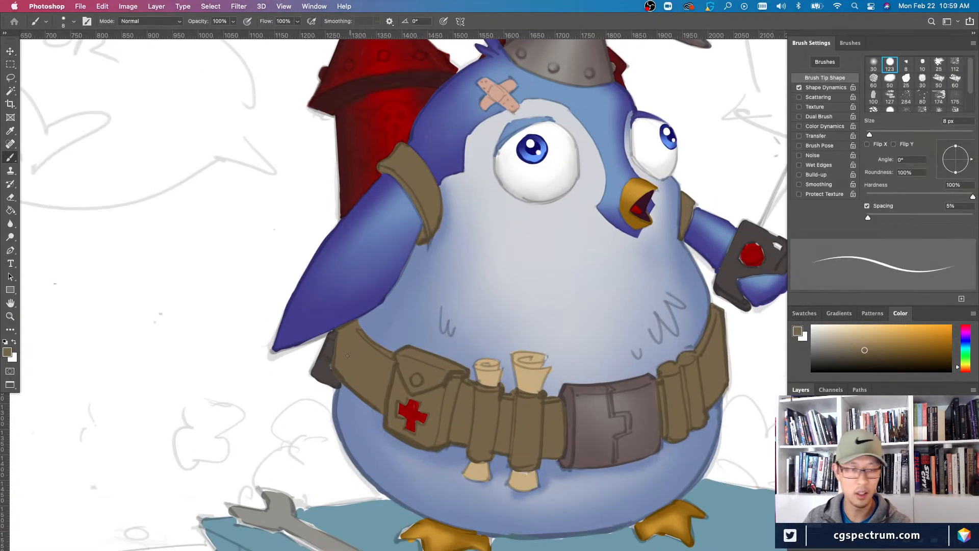
pyautogui.keyDown('alt'); pyautogui.click(325, 363); pyautogui.keyUp('alt')
pyautogui.moveTo(327, 380); pyautogui.dragTo(443, 458)
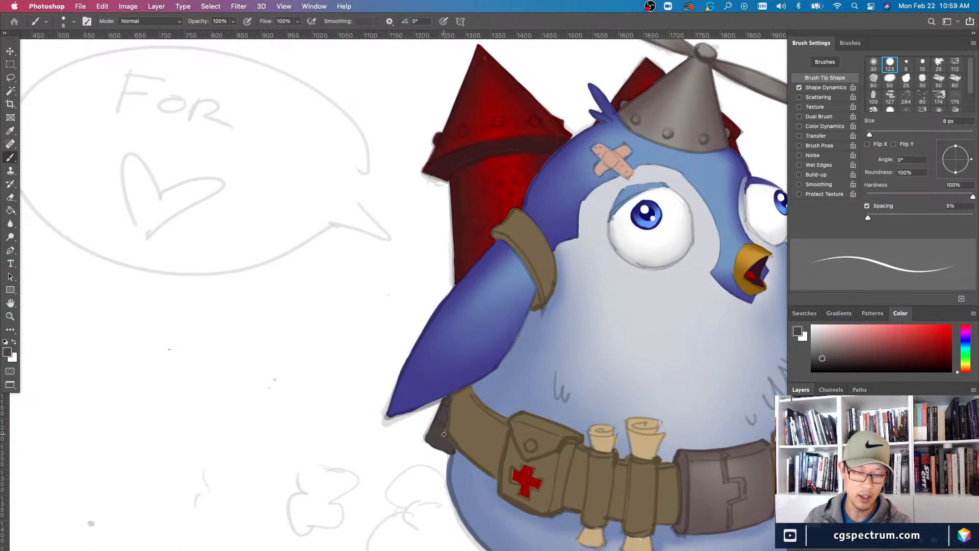
pyautogui.press('h')
pyautogui.moveTo(452, 447); pyautogui.dragTo(658, 423)
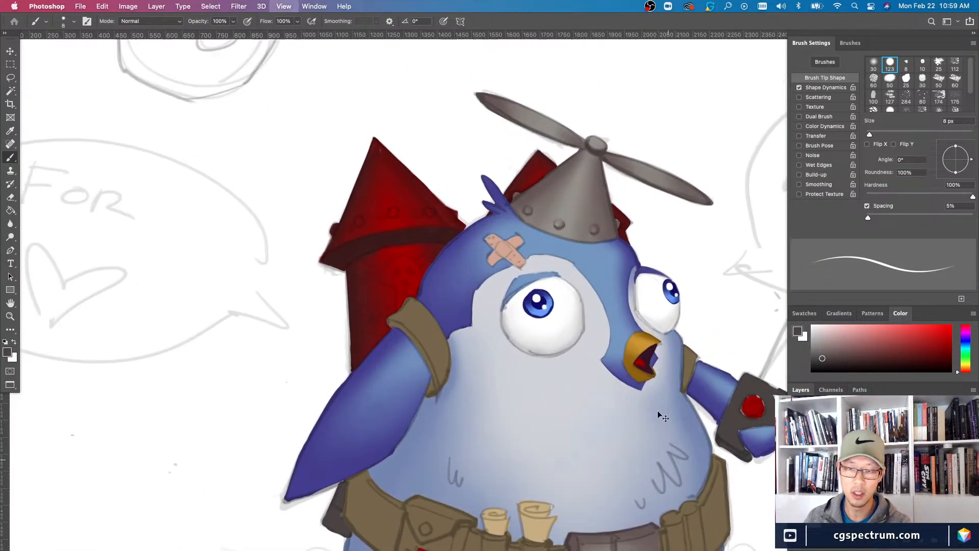
# - Paint dark grey along the top, side and lower edges of the handheld remote with a 5-7 px brush
pyautogui.press('[')
pyautogui.press('[')
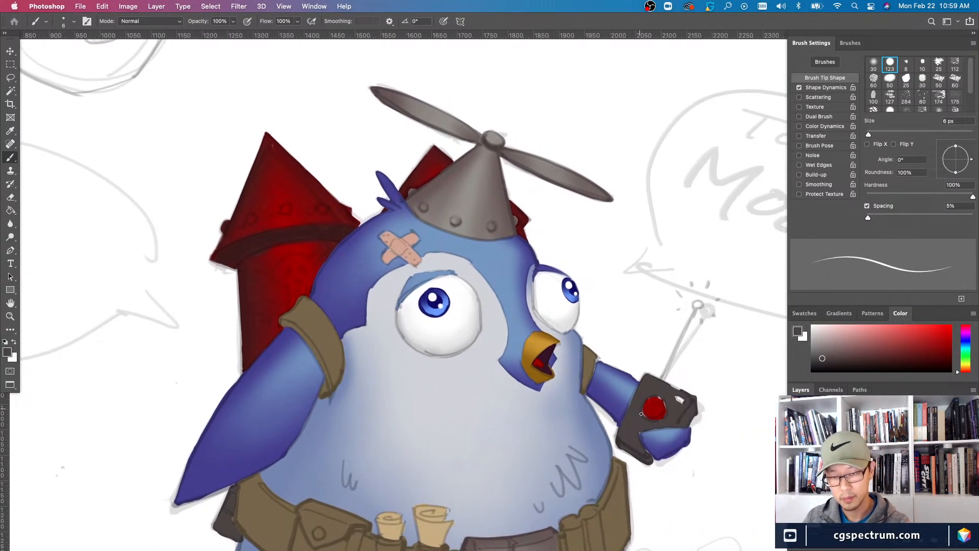
pyautogui.press('[')
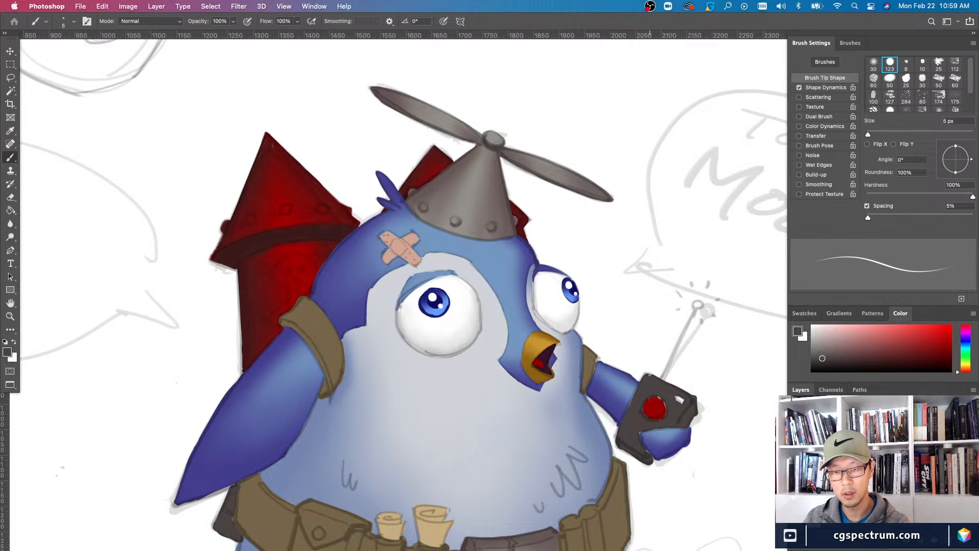
pyautogui.moveTo(677, 386); pyautogui.dragTo(658, 378)
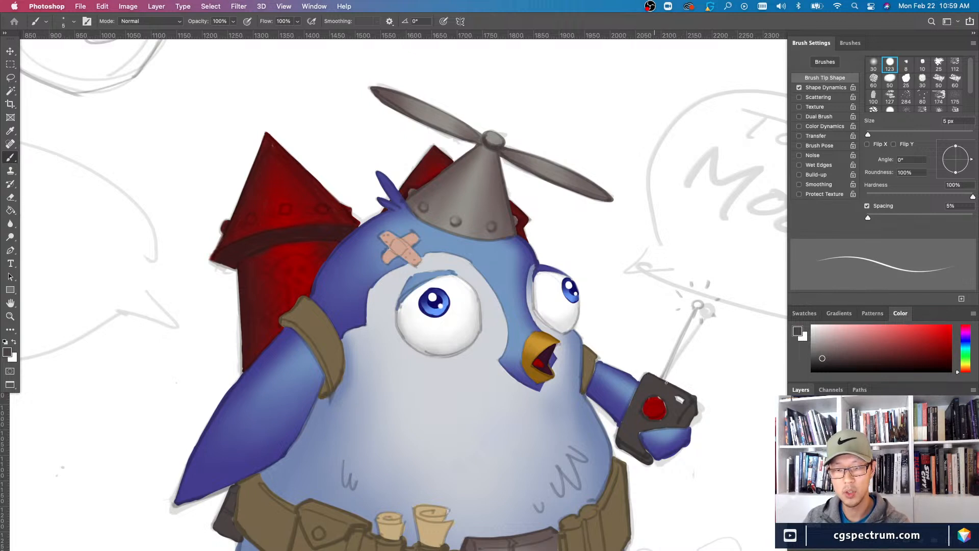
pyautogui.press(']')
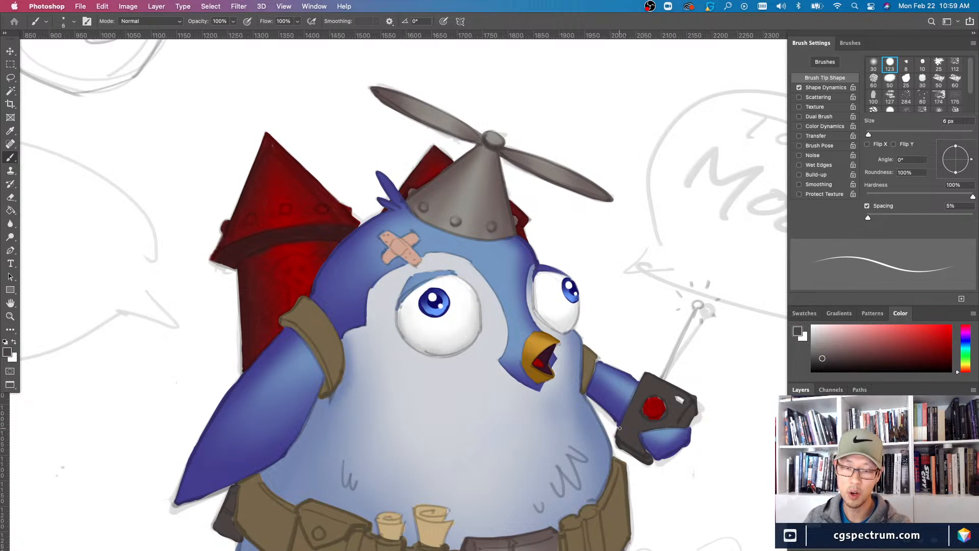
pyautogui.press(']')
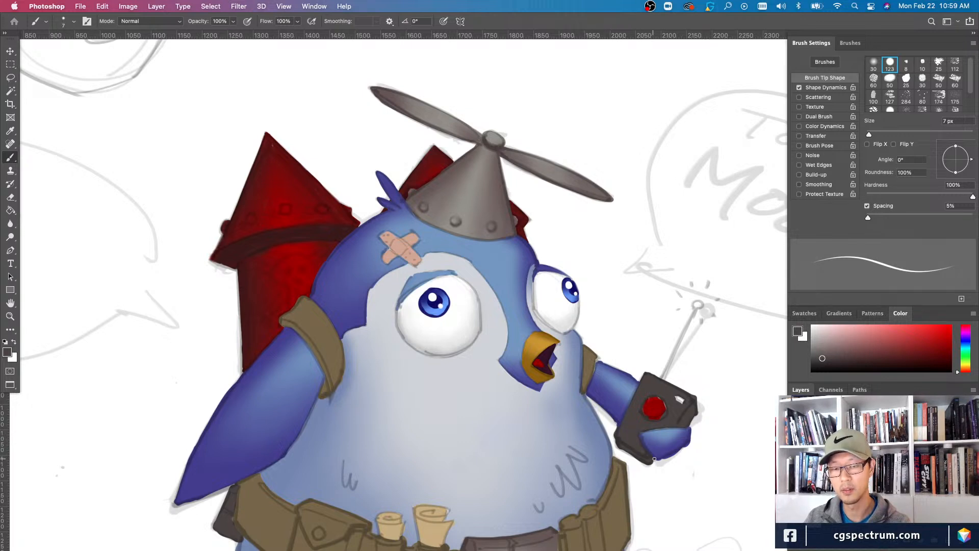
pyautogui.press('[')
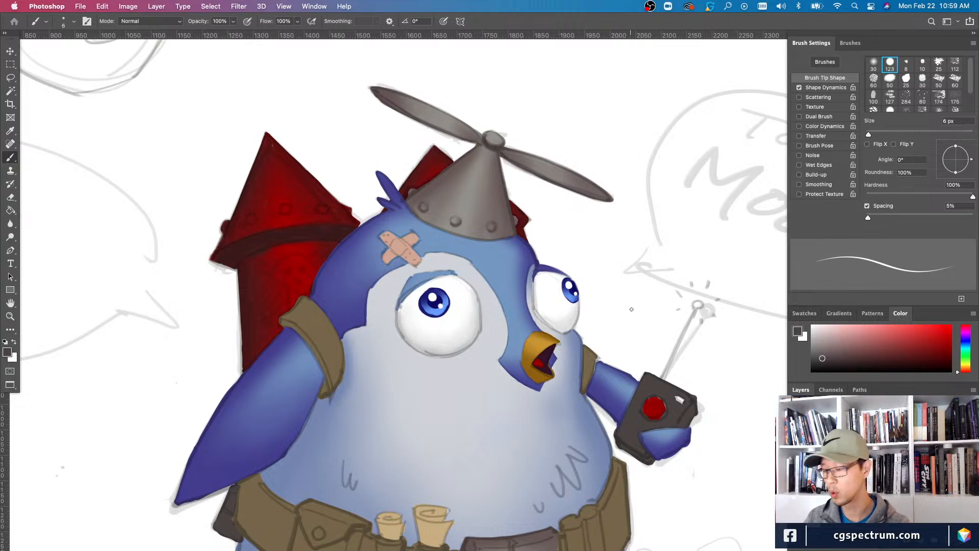
# - Trim the remote's outline with a 3-5 px eraser and square off its lower corner in dark grey with a 6 px brush
pyautogui.press('e')
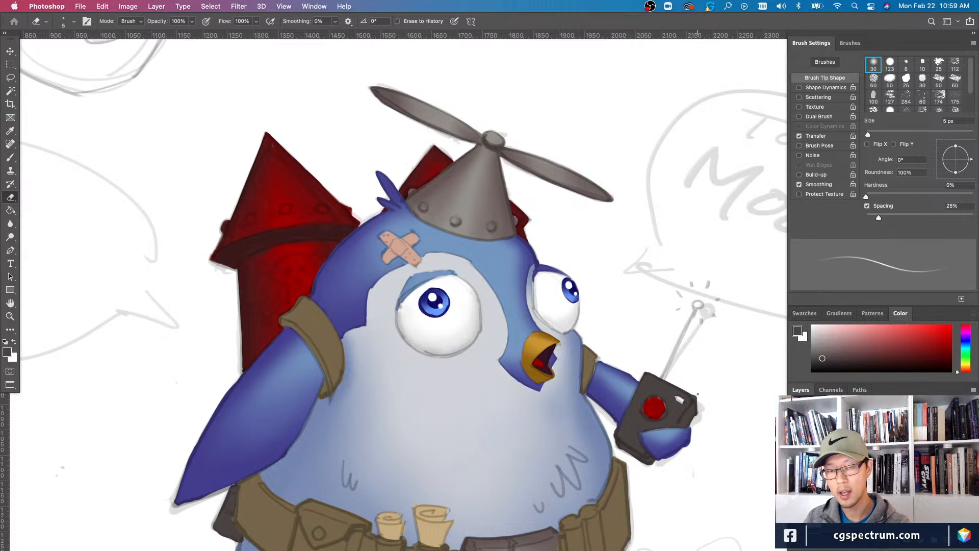
pyautogui.press('[')
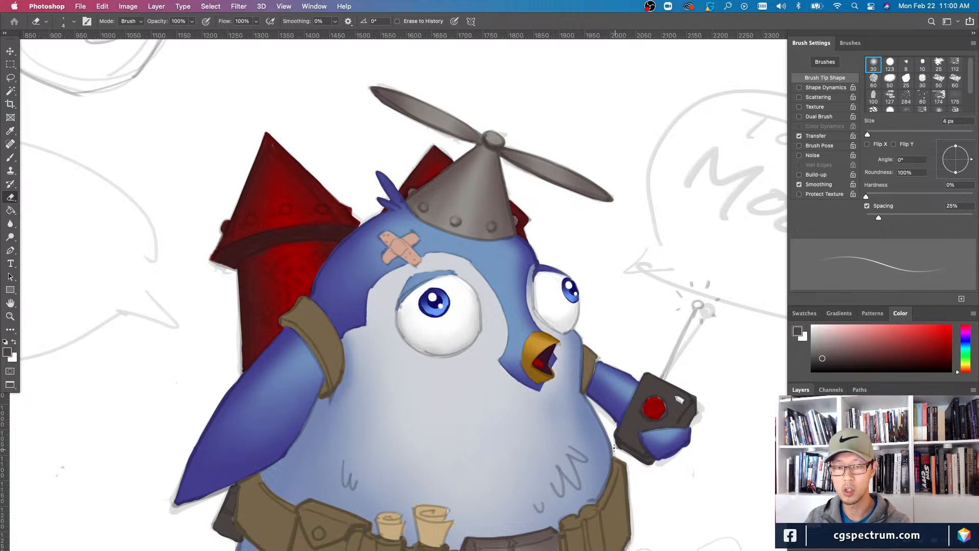
pyautogui.press('b')
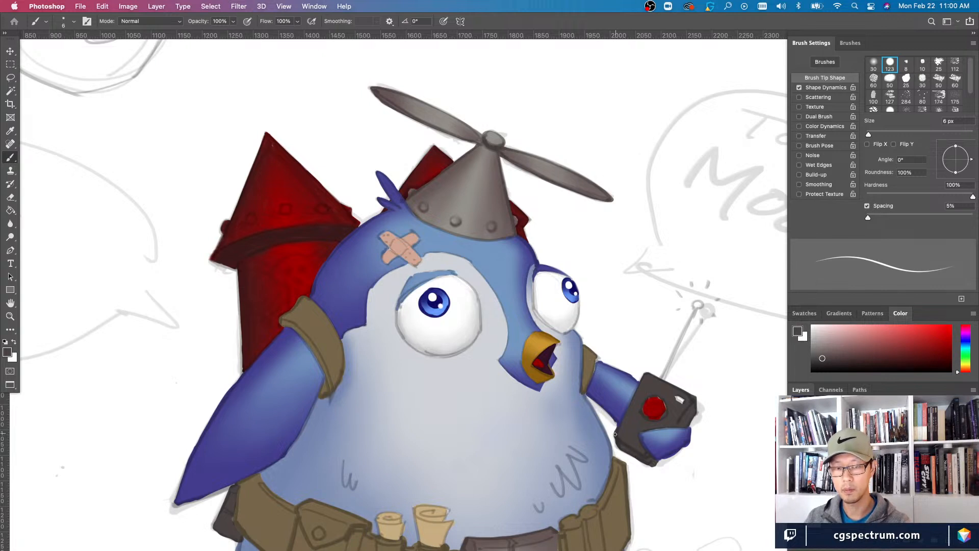
pyautogui.moveTo(618, 448); pyautogui.dragTo(660, 468)
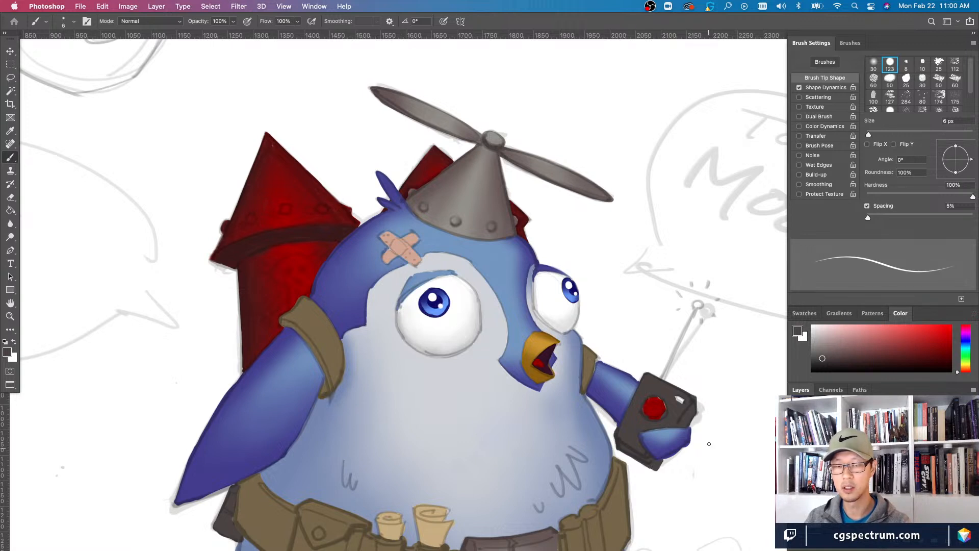
pyautogui.press('e')
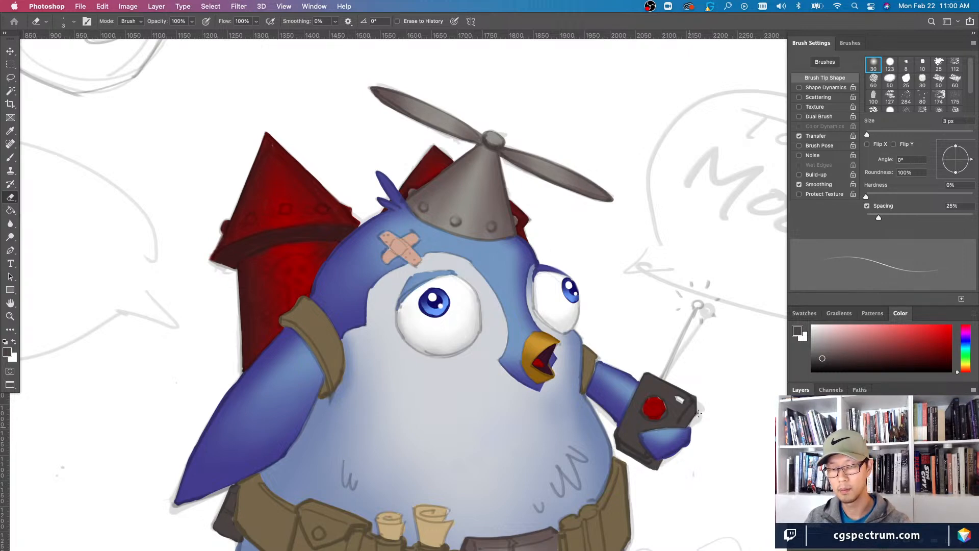
# - Review the cleaned-up remote in close-up and against the whole penguin
pyautogui.scroll(-3, 403, 290)
pyautogui.scroll(1, 402, 291)
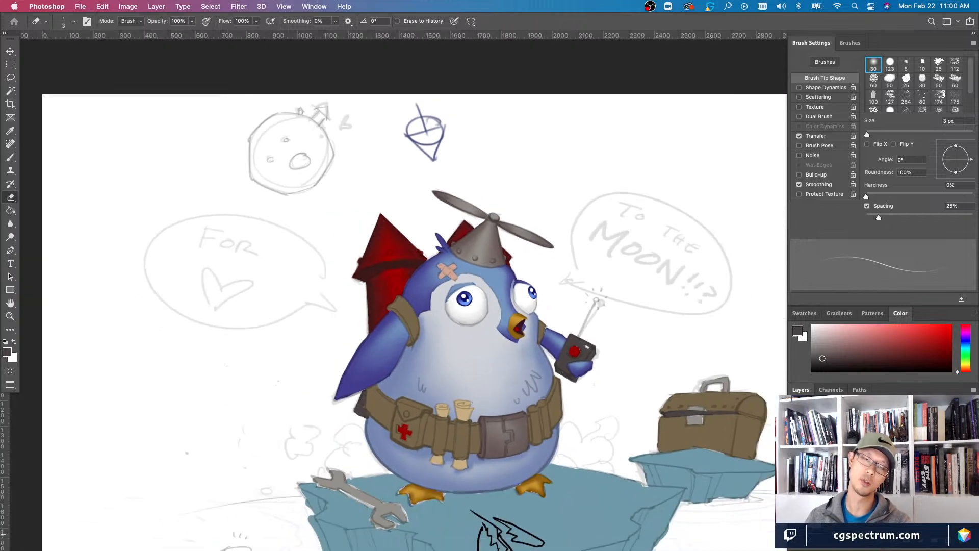
pyautogui.press('b')
pyautogui.scroll(2, 494, 295)
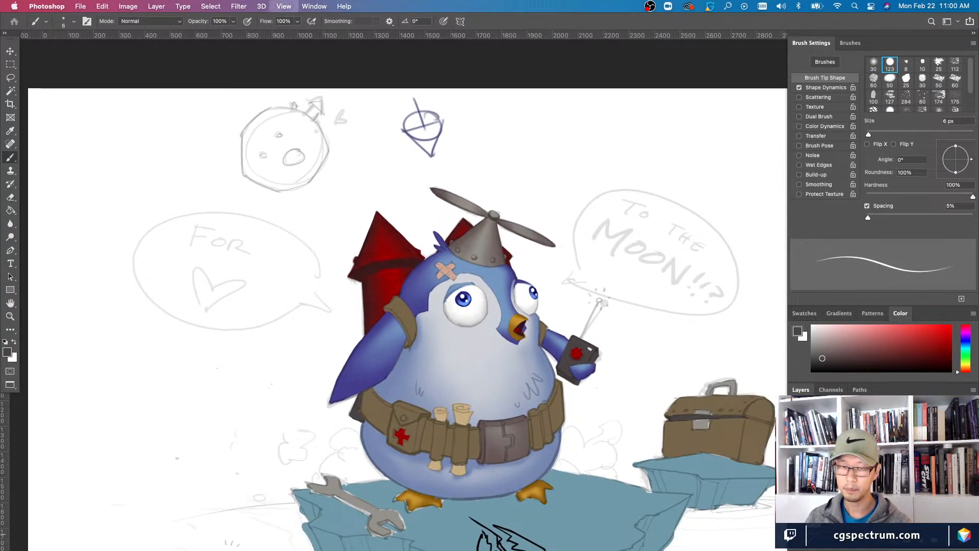
pyautogui.press('e')
pyautogui.scroll(2, 597, 405)
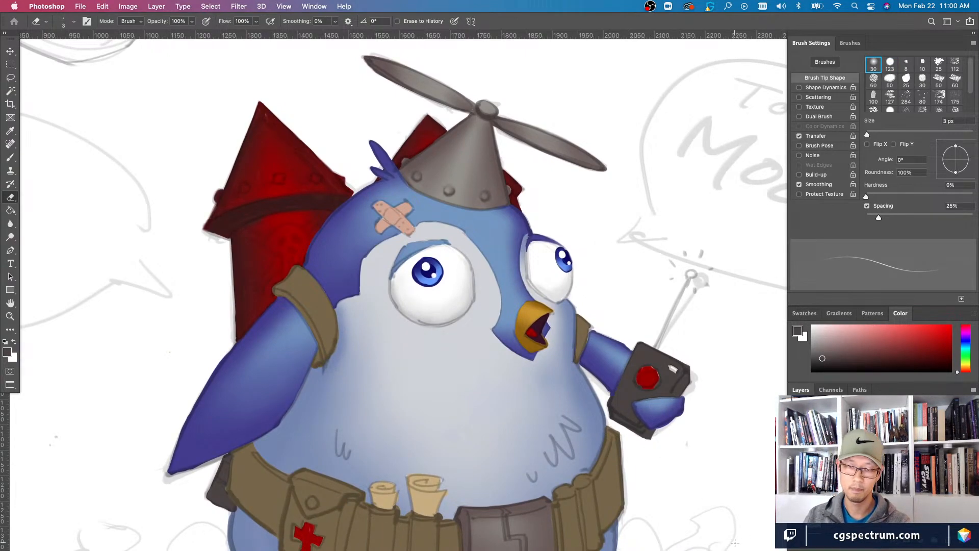
pyautogui.press('super+minus')
pyautogui.press('super+minus')
pyautogui.press('super+plus')
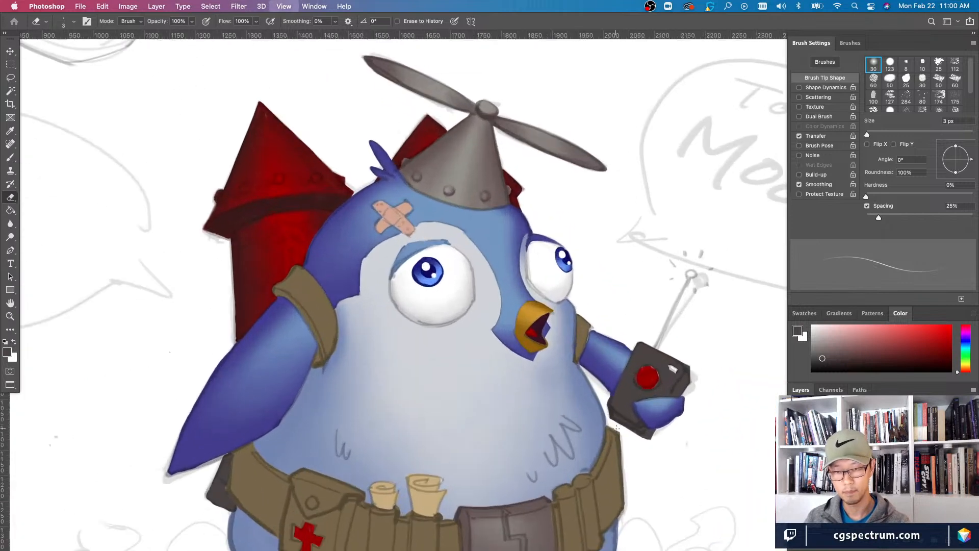
pyautogui.press('super+minus')
pyautogui.press('super+minus')
pyautogui.press('super+plus')
pyautogui.press('b')
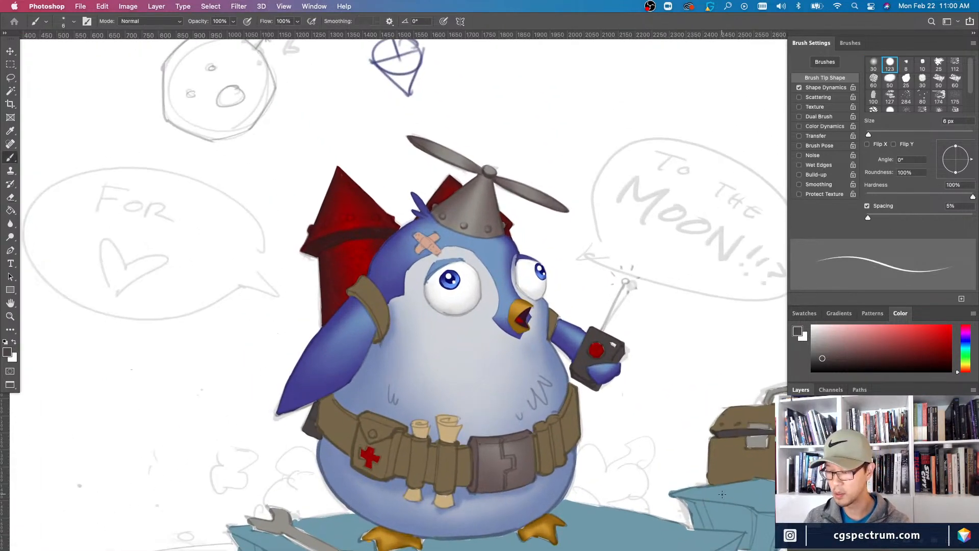
pyautogui.press('super+plus')
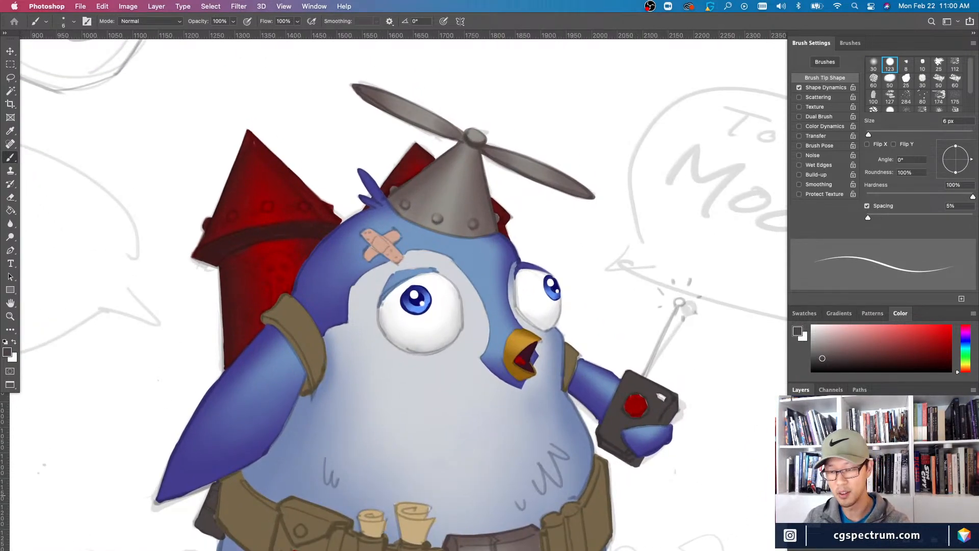
# - Select the layer of the remote's red button, sample its red and touch up the button with a 9 px brush
pyautogui.press('v')
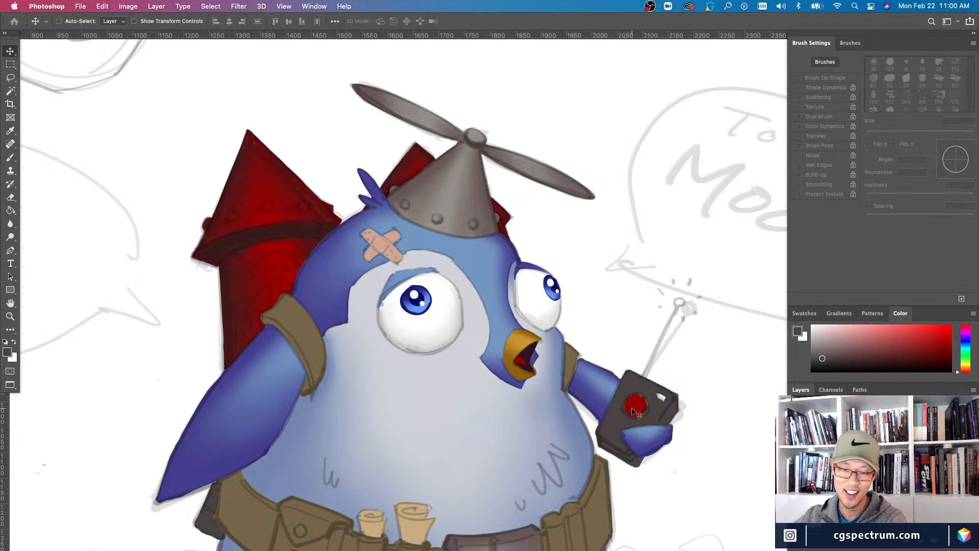
pyautogui.rightClick(644, 411)
pyautogui.click(655, 411)
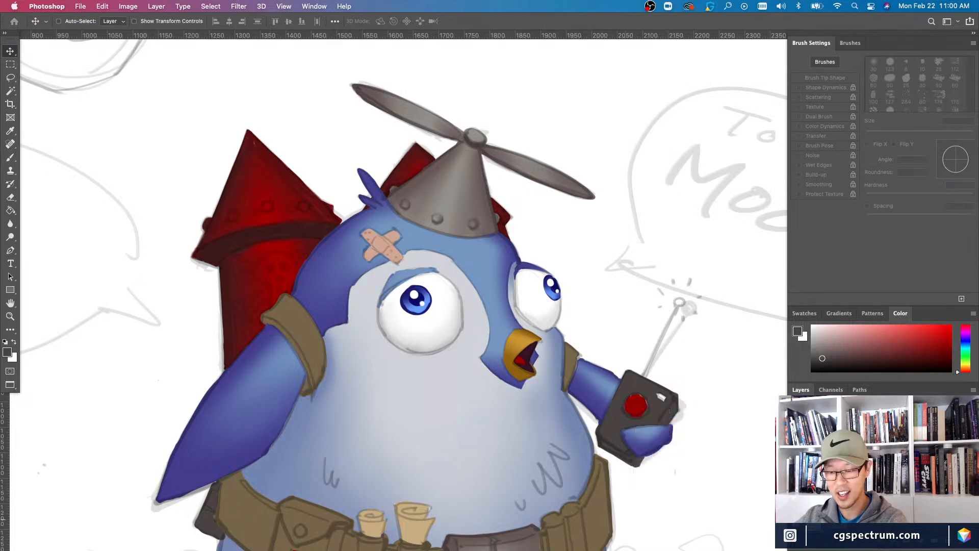
pyautogui.press('super+comma')
pyautogui.press('super+comma')
pyautogui.press('b')
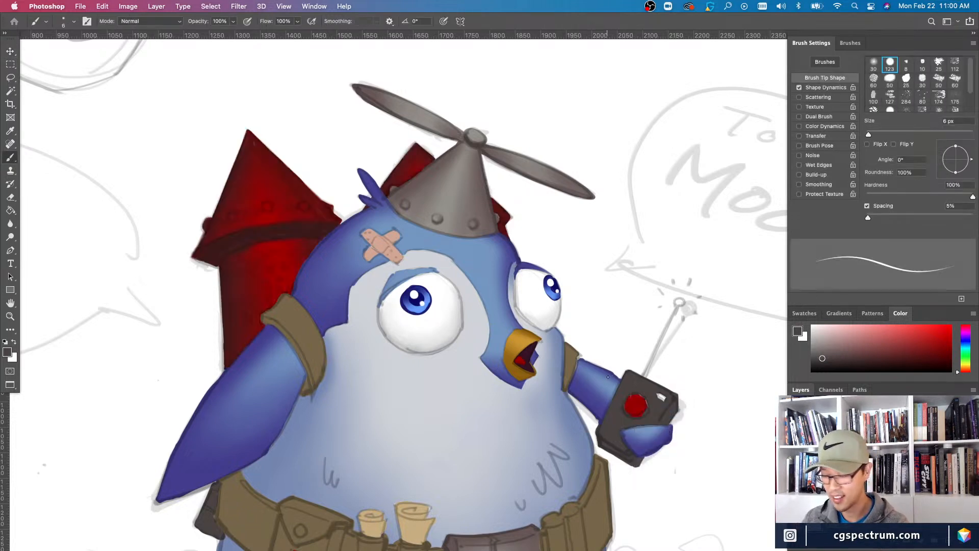
pyautogui.keyDown('alt'); pyautogui.click(643, 400); pyautogui.keyUp('alt')
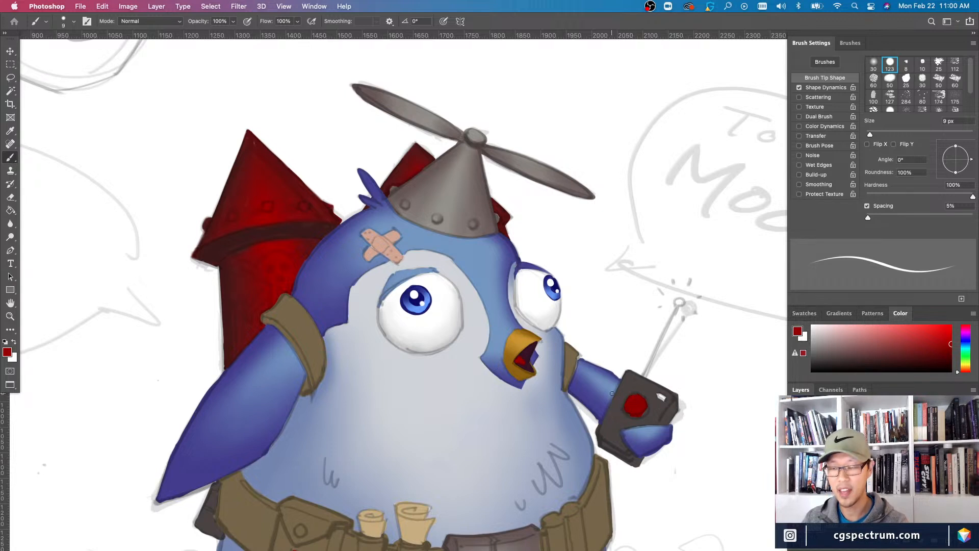
# - Switch to Layer 45 and clean up around the remote's red button with a 5 px eraser
pyautogui.press('v')
pyautogui.rightClick(632, 382)
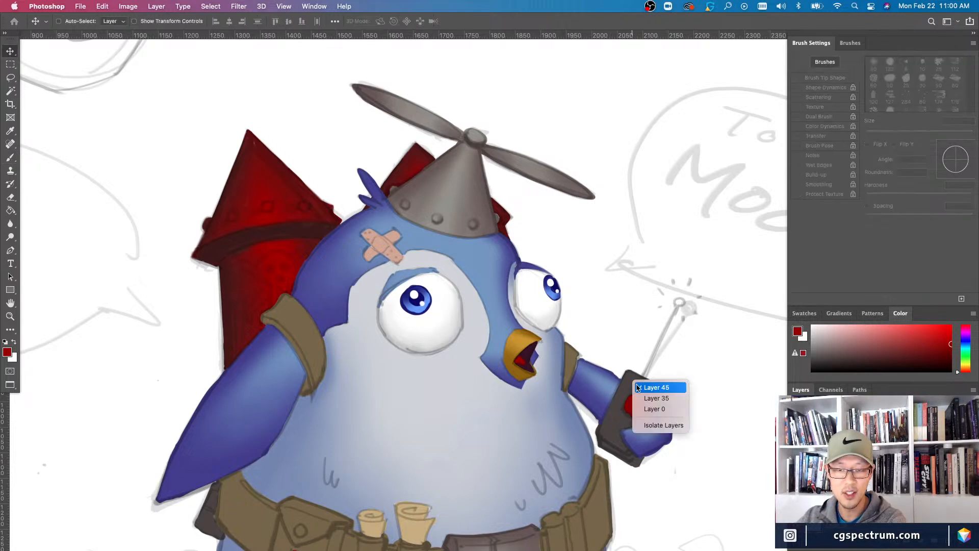
pyautogui.click(641, 387)
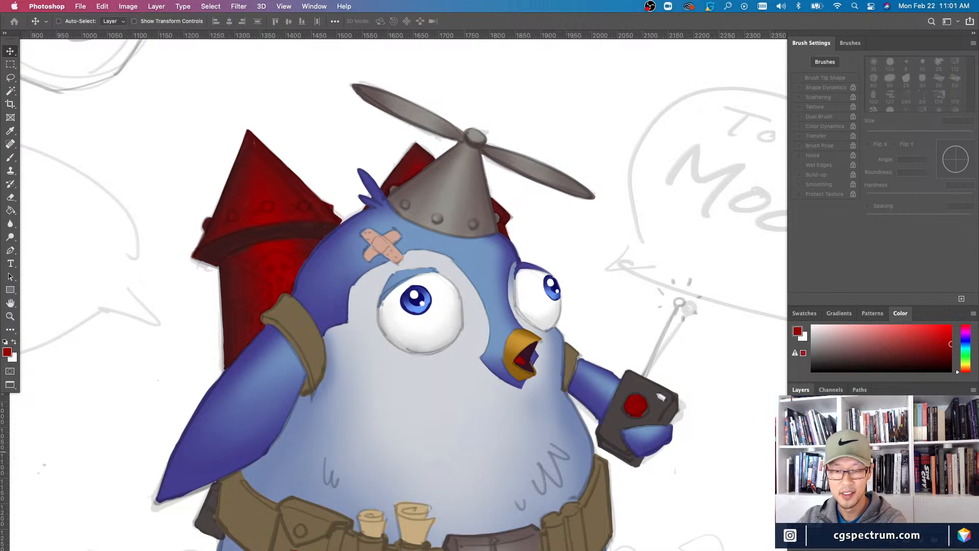
pyautogui.press(']')
pyautogui.press(']')
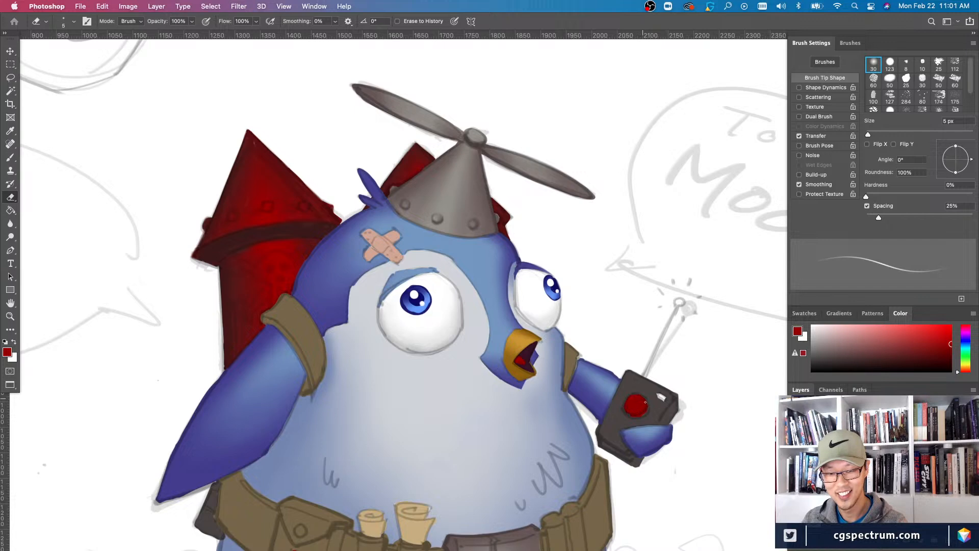
# - Examine the whole penguin, from the remote and belt down to the feet and platform, for remaining gaps
pyautogui.scroll(-5, 627, 411)
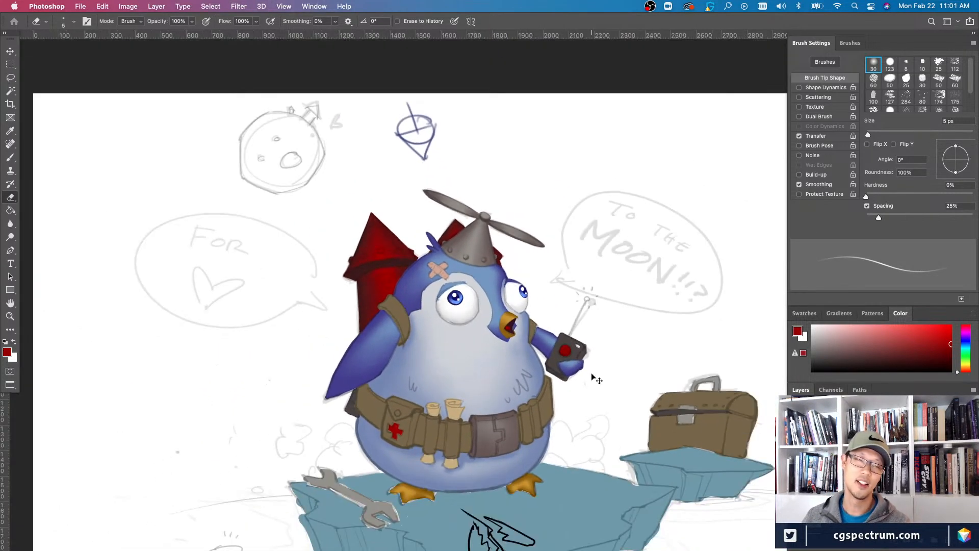
pyautogui.scroll(2, 592, 373)
pyautogui.press('b')
pyautogui.hscroll(-5, 395, 419)
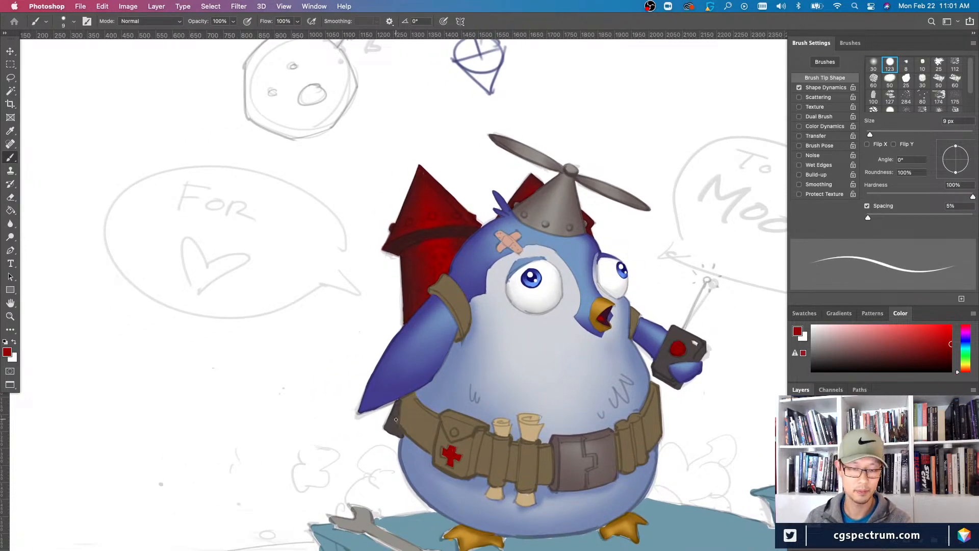
pyautogui.scroll(-1, 396, 419)
pyautogui.scroll(1, 396, 419)
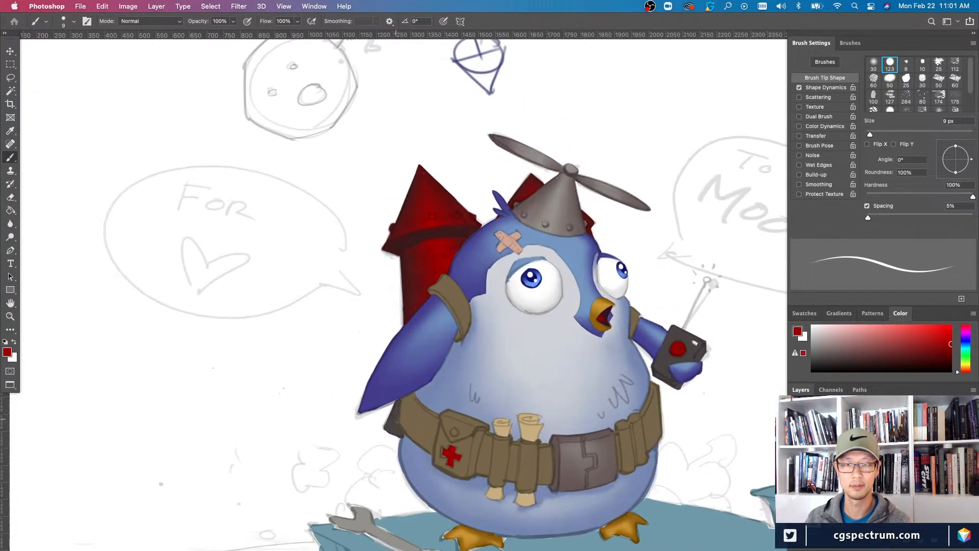
pyautogui.scroll(-5, 708, 500)
pyautogui.scroll(-1, 708, 500)
pyautogui.scroll(1, 709, 502)
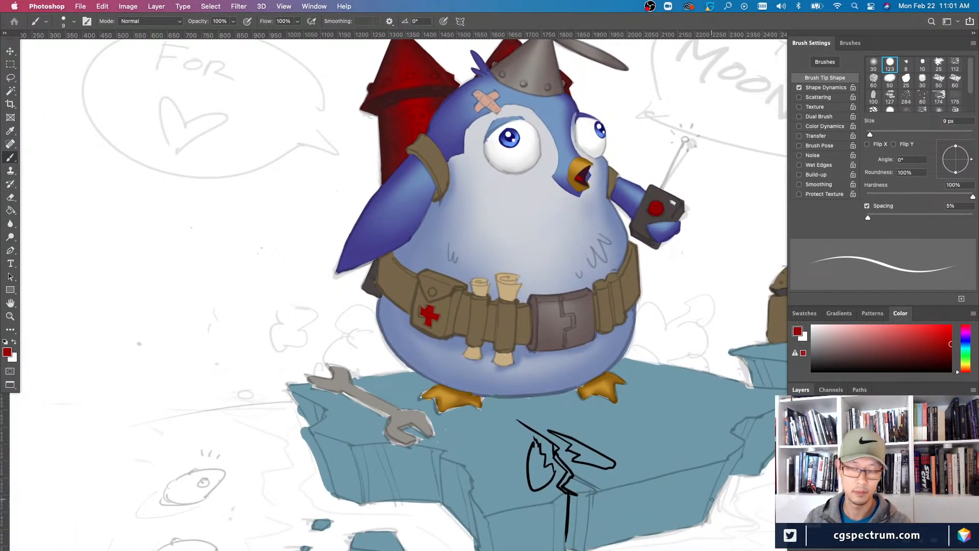
# - Select the platform's layer, sample its teal and fill the white gaps around both penguin feet with a 10 px brush
pyautogui.press('v')
pyautogui.rightClick(616, 429)
pyautogui.click(624, 436)
pyautogui.press('b')
pyautogui.scroll(2, 612, 403)
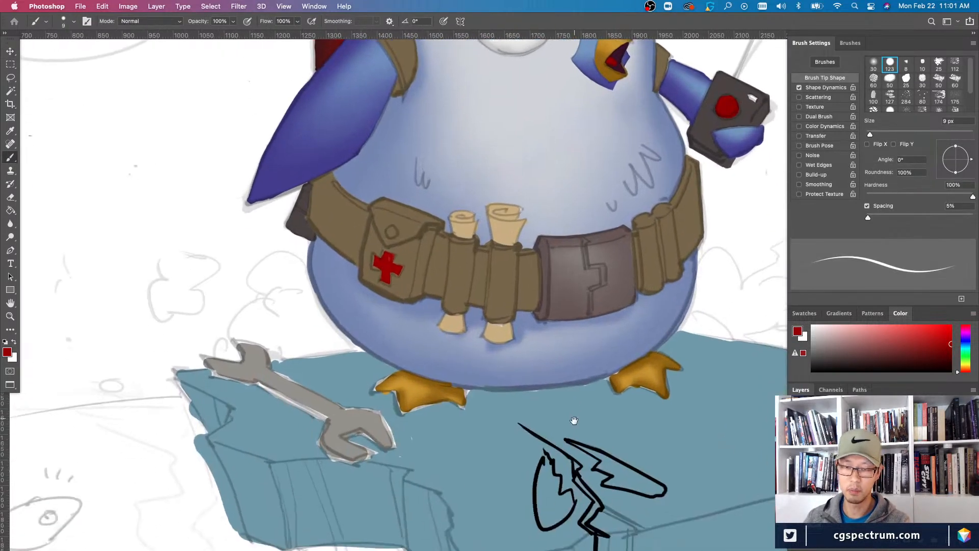
pyautogui.keyDown('alt'); pyautogui.click(608, 371); pyautogui.keyUp('alt')
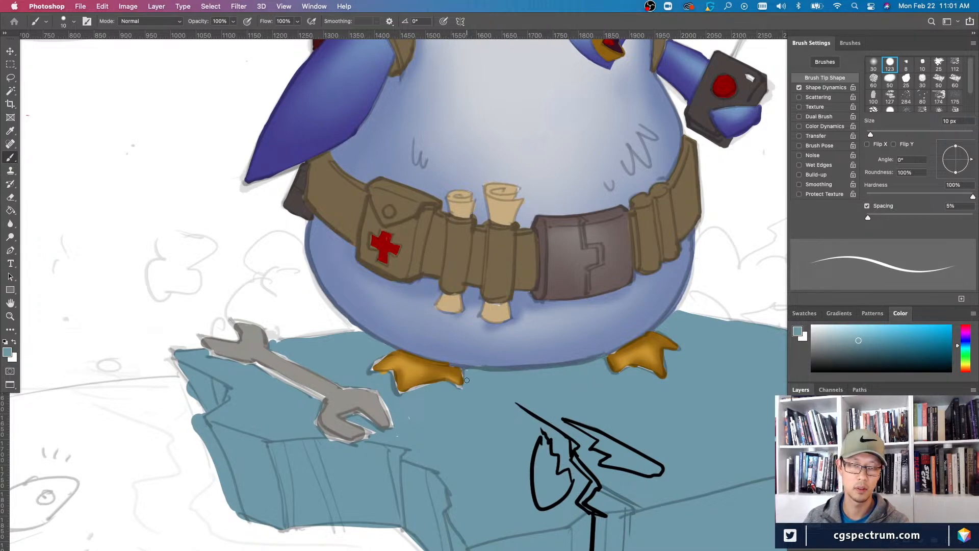
pyautogui.moveTo(463, 384)
pyautogui.mouseDown()
pyautogui.moveTo(408, 391)
pyautogui.moveTo(394, 380)
pyautogui.moveTo(396, 389)
pyautogui.moveTo(368, 376)
pyautogui.moveTo(382, 359)
pyautogui.moveTo(370, 367)
pyautogui.mouseUp()
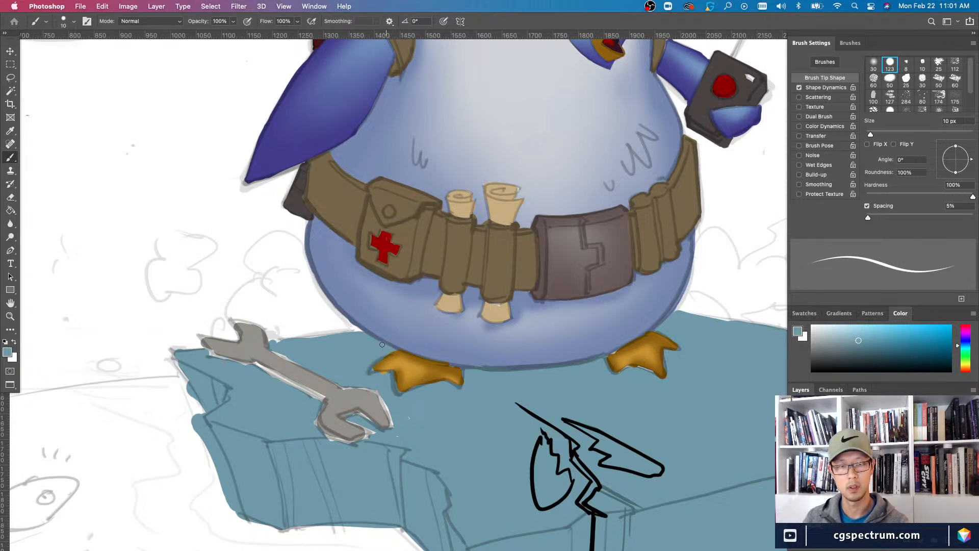
pyautogui.moveTo(645, 366); pyautogui.dragTo(661, 375)
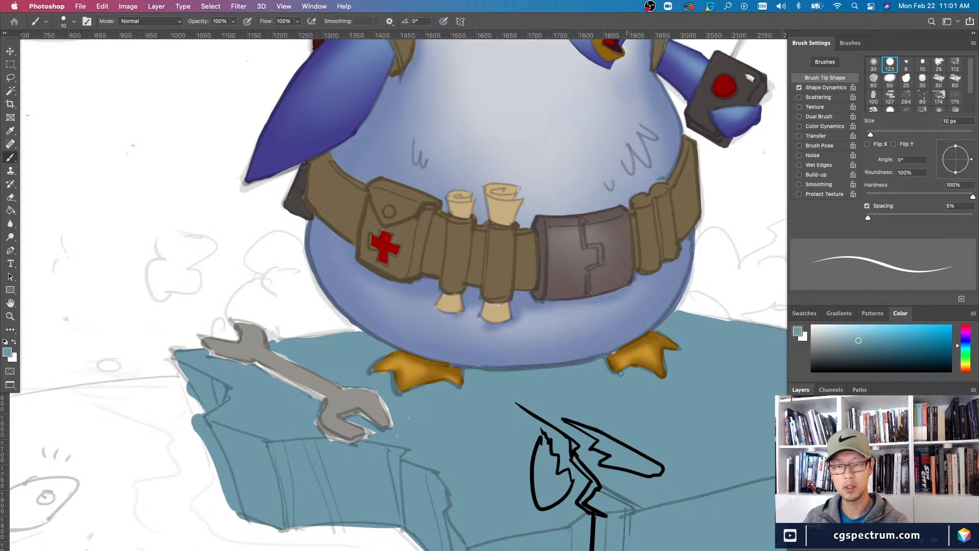
pyautogui.press('[')
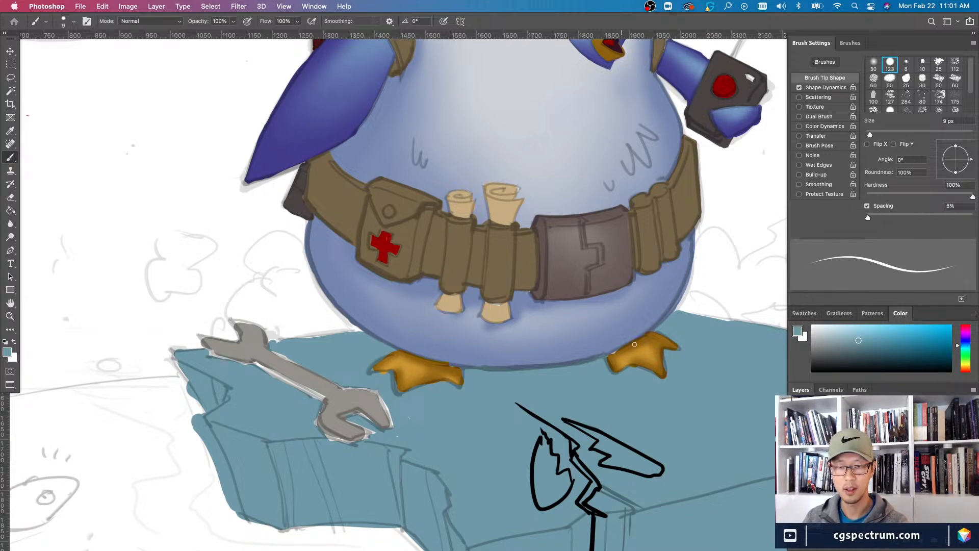
# - Clean up the edges of the penguin's orange feet with a 6 px eraser
pyautogui.press('v')
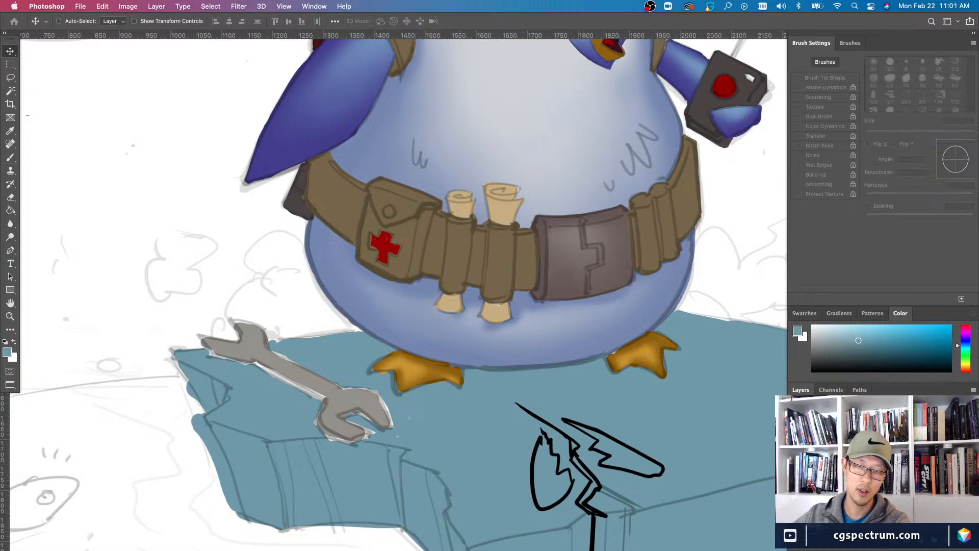
pyautogui.rightClick(635, 344)
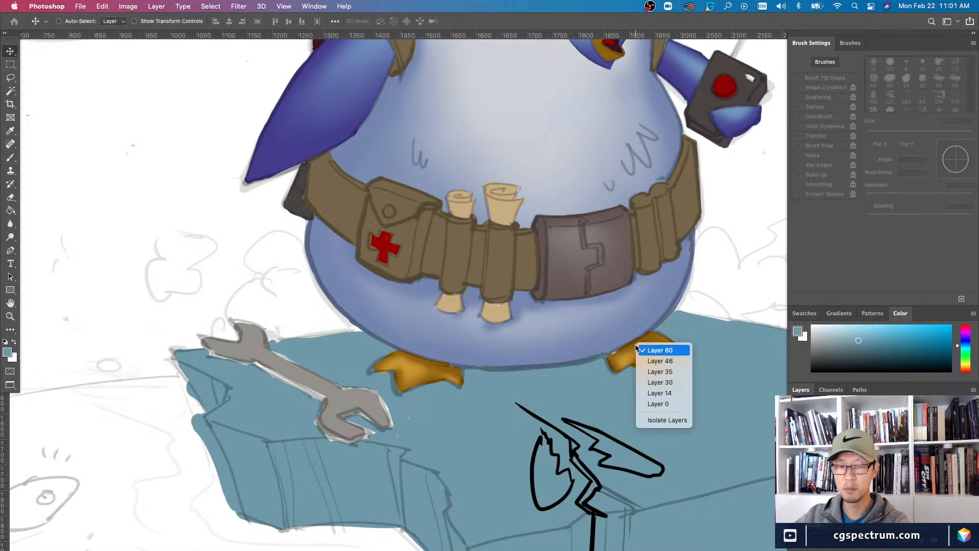
pyautogui.click(651, 348)
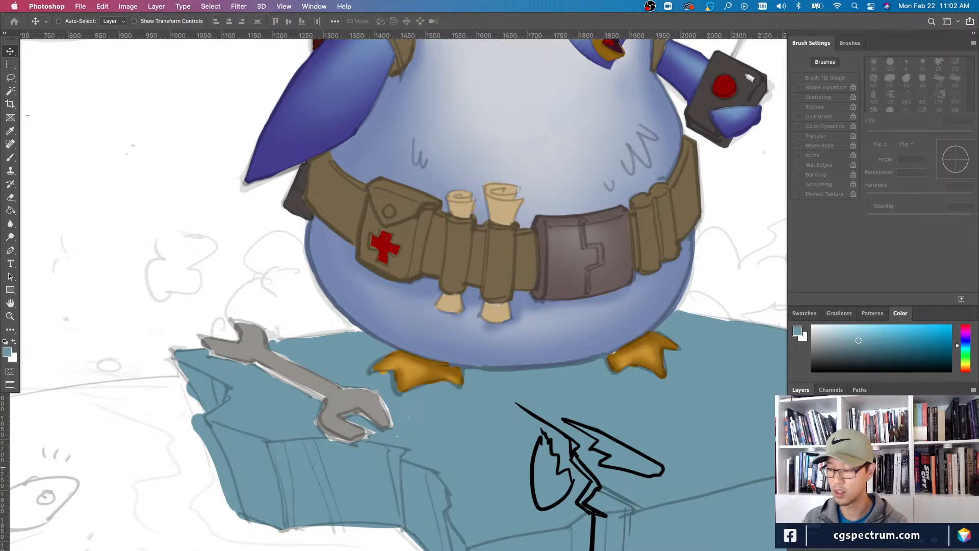
pyautogui.press('e')
pyautogui.scroll(5, 528, 310)
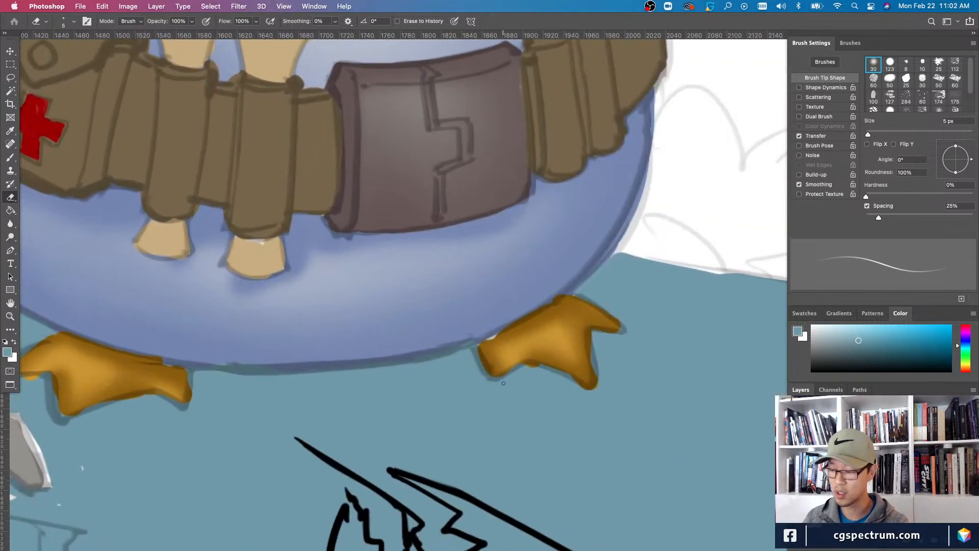
pyautogui.press(']')
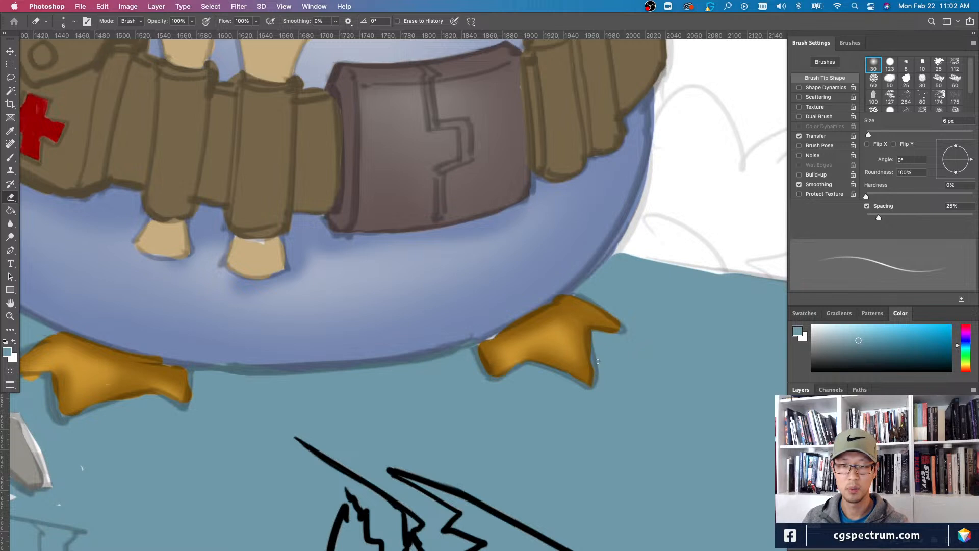
pyautogui.moveTo(598, 334); pyautogui.dragTo(556, 299)
pyautogui.hscroll(-5, 547, 382)
pyautogui.scroll(2, 547, 383)
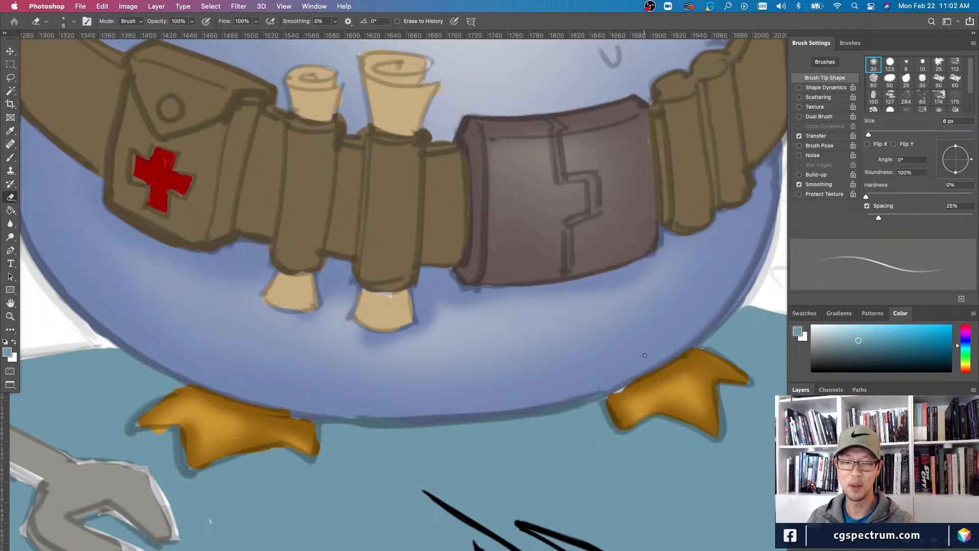
# - Sample the feet's orange and fill the white gap where the foot on the remote's side meets the belly, using a 6 px brush
pyautogui.scroll(-2, 499, 293)
pyautogui.scroll(2, 499, 291)
pyautogui.press('b')
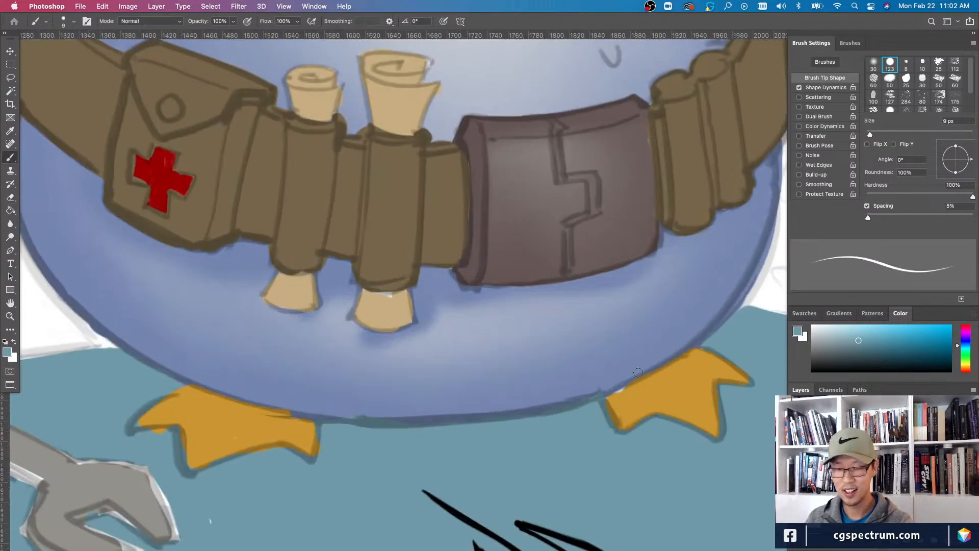
pyautogui.keyDown('alt'); pyautogui.click(676, 389); pyautogui.keyUp('alt')
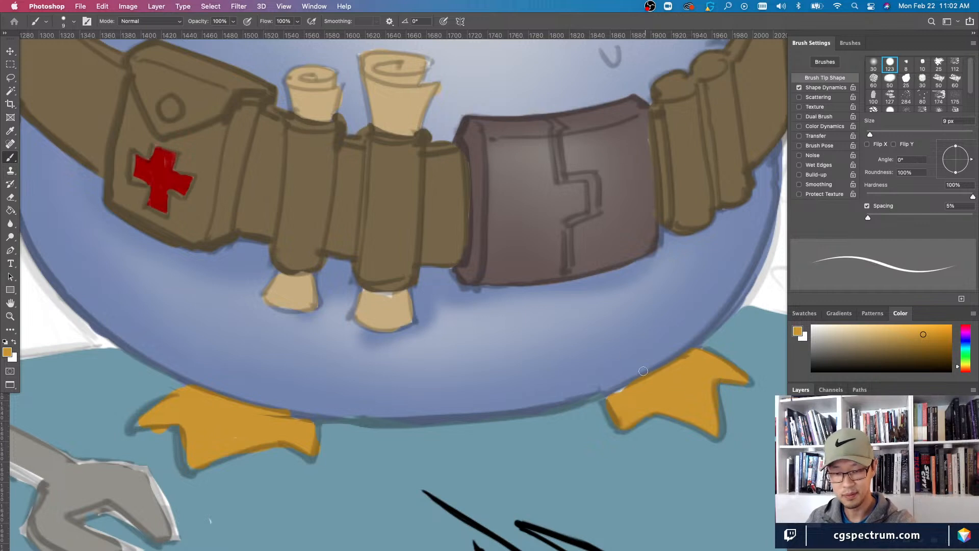
pyautogui.press('[')
pyautogui.press('[')
pyautogui.press('[')
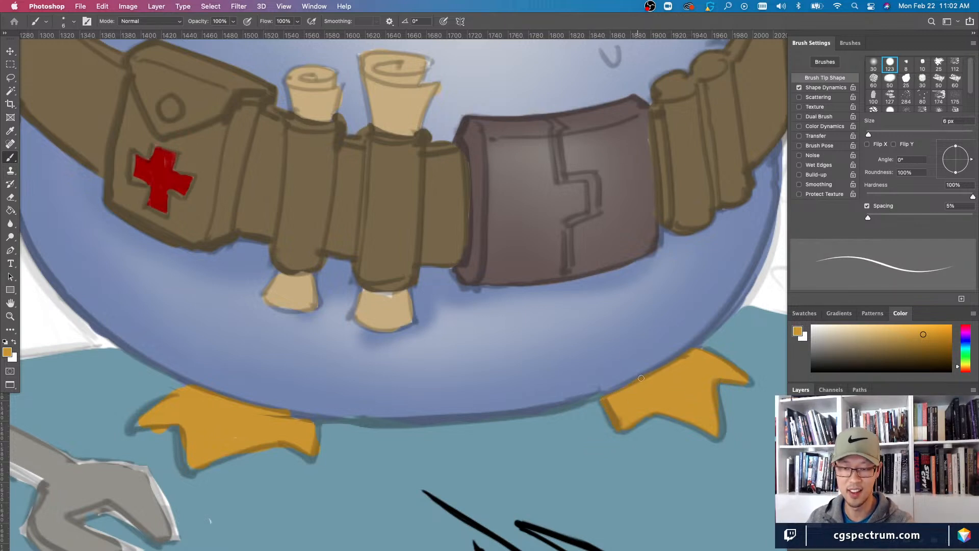
pyautogui.press('[')
pyautogui.press('[')
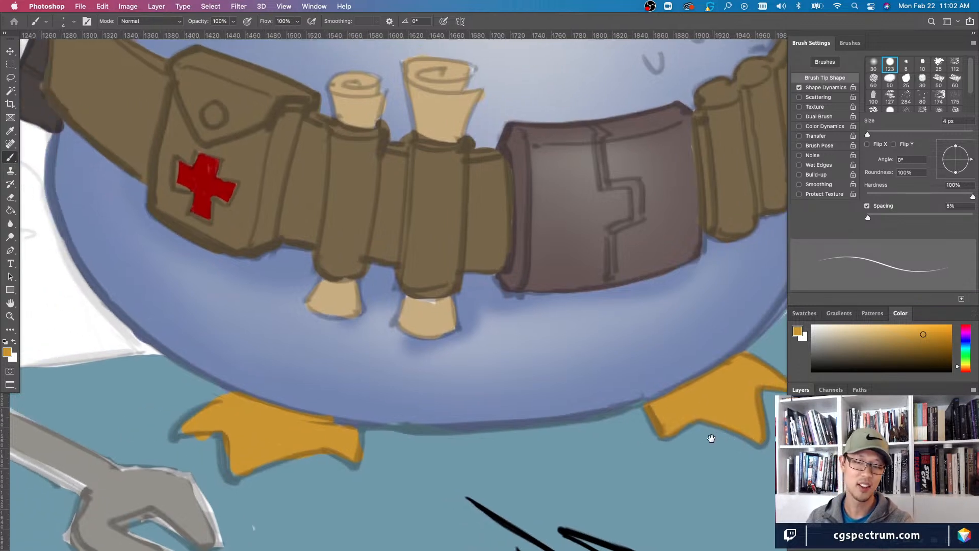
# - Touch up the toes and outline of the foot nearer the wrench with a 5 px brush, refining with a 4 px one
pyautogui.hscroll(-3, 671, 417)
pyautogui.scroll(-2, 671, 417)
pyautogui.press(']')
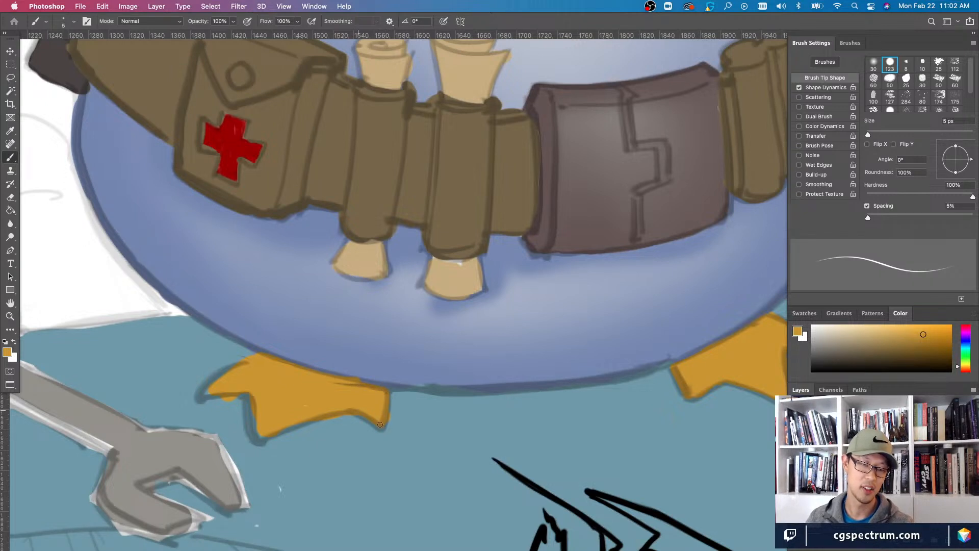
pyautogui.hscroll(-3, 338, 439)
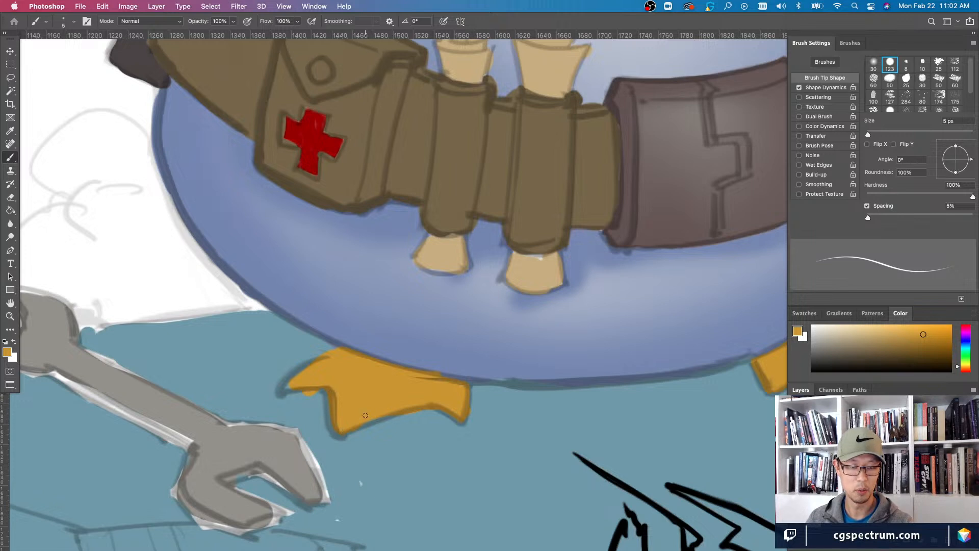
pyautogui.press('e')
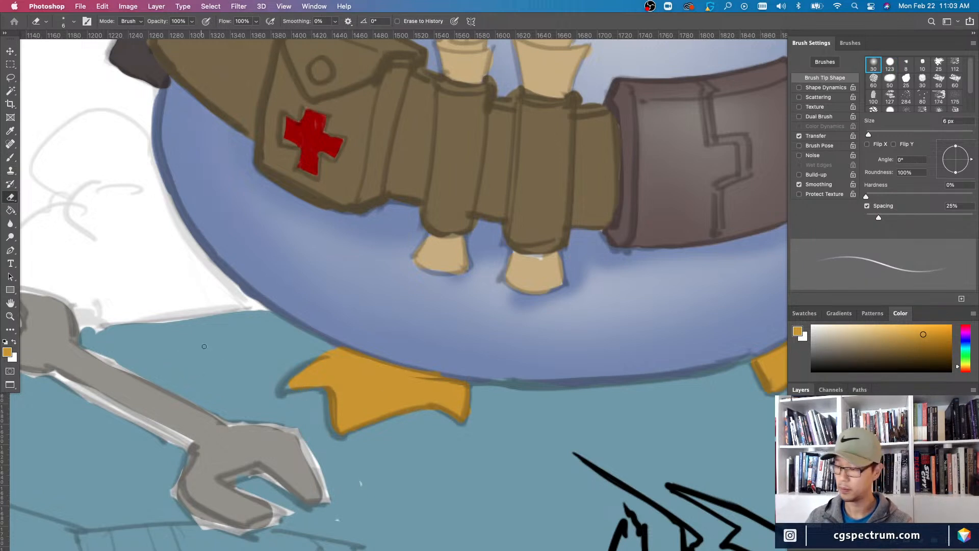
pyautogui.press('b')
pyautogui.press('[')
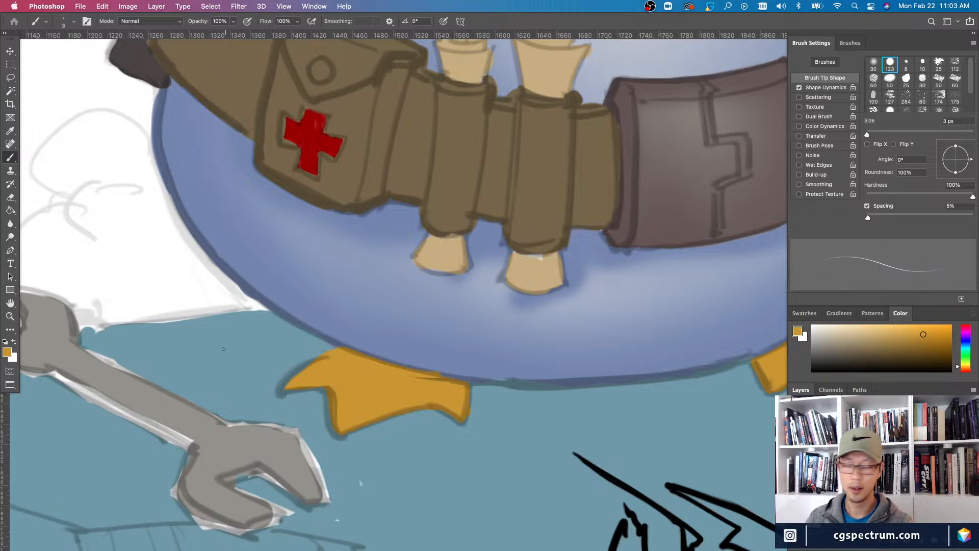
pyautogui.press(']')
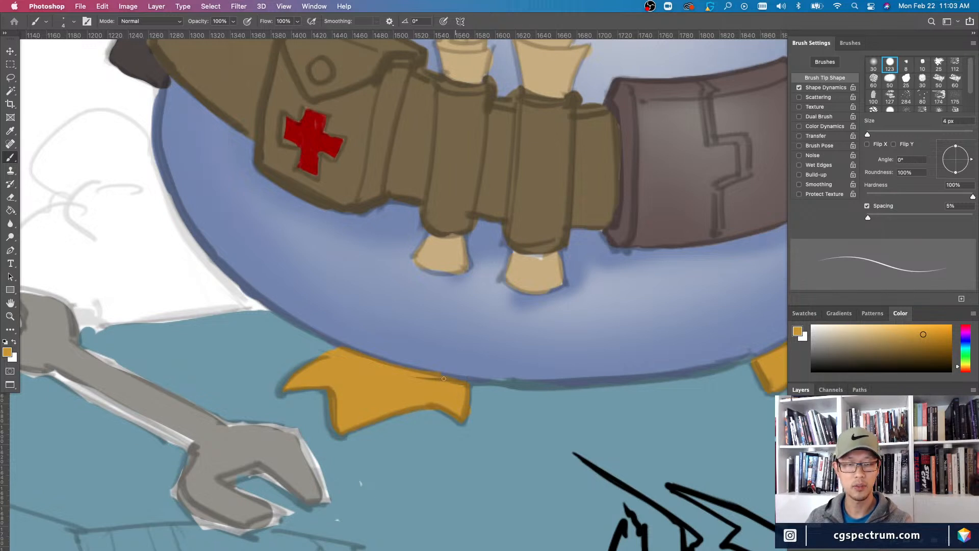
# - Tidy the top edge of the foot nearer the wrench, where it meets the belly, with a 6 to 7 px eraser
pyautogui.press('e')
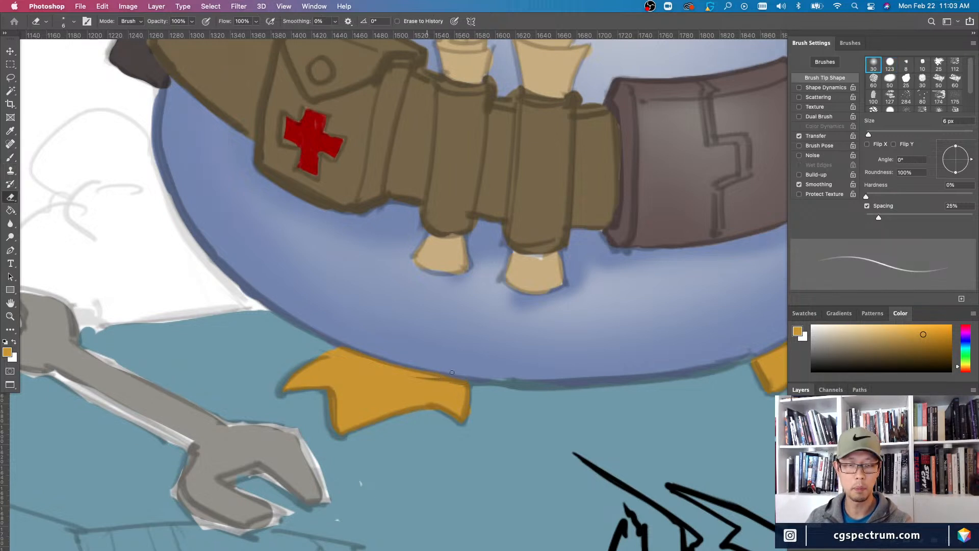
pyautogui.press(']')
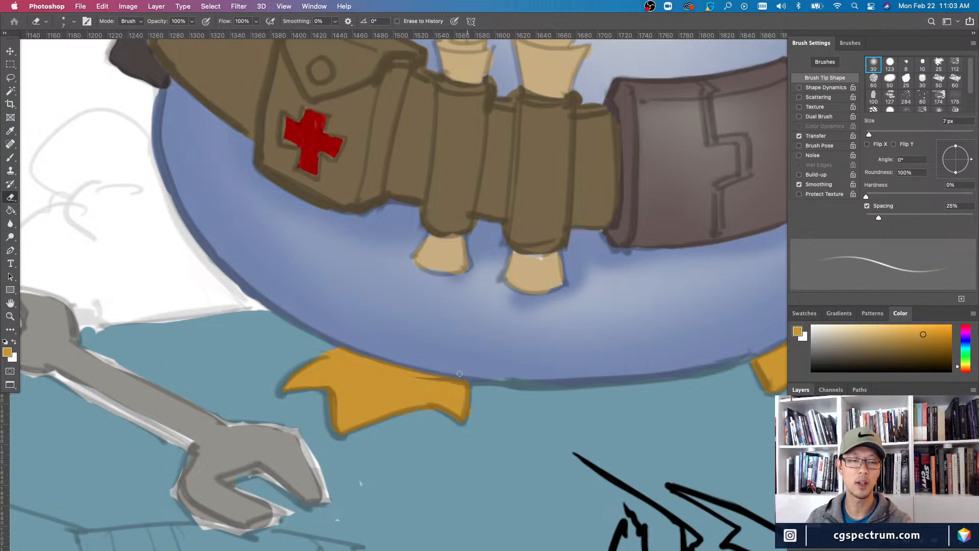
pyautogui.scroll(-3, 370, 351)
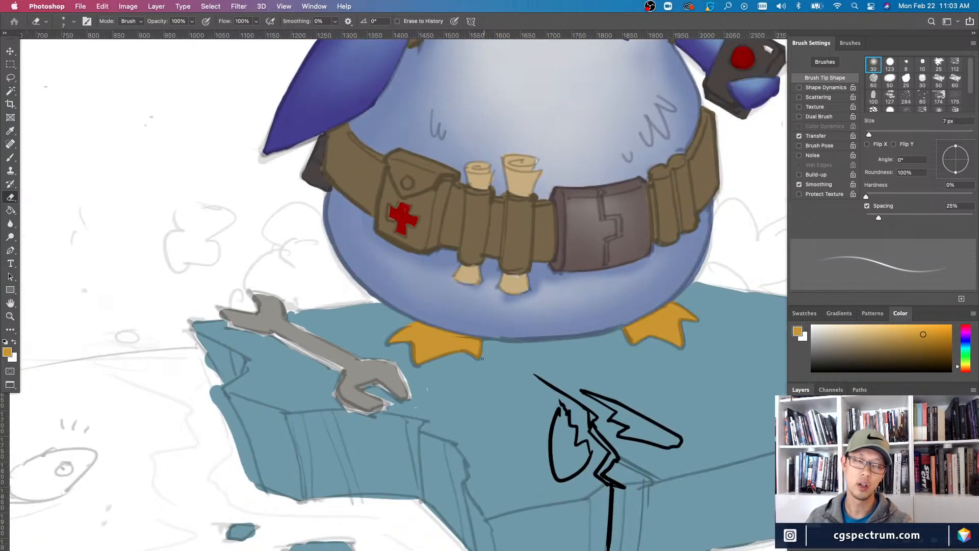
pyautogui.scroll(3, 482, 366)
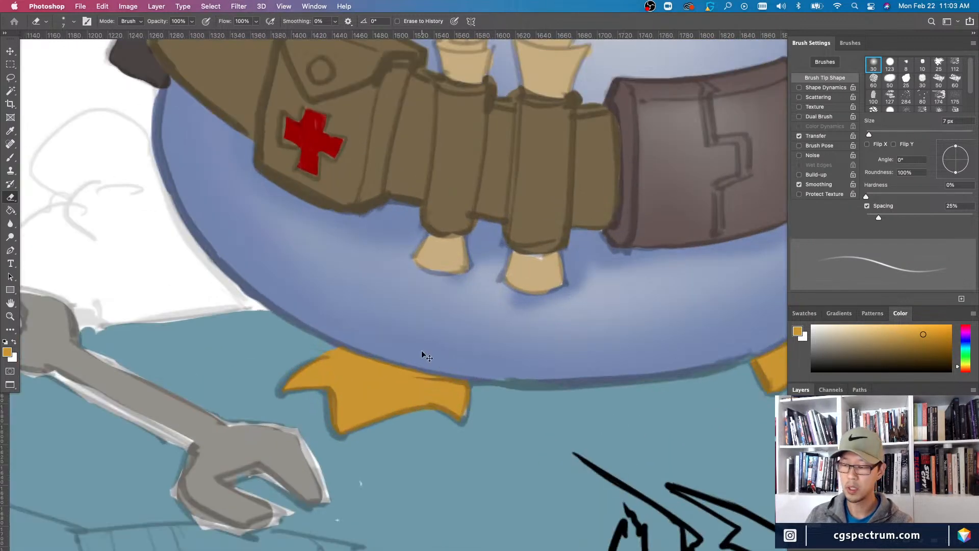
pyautogui.press('b')
pyautogui.press('e')
pyautogui.press('[')
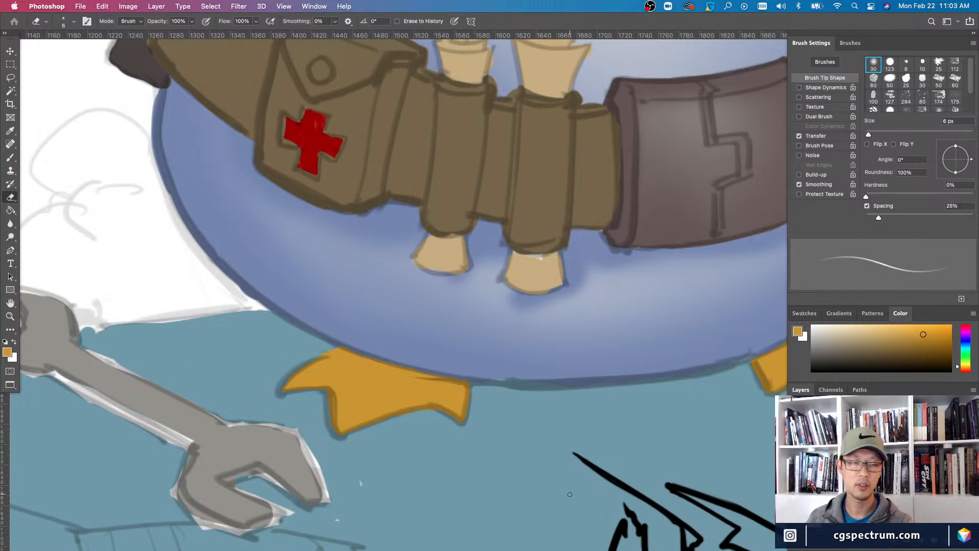
# - Review the cleaned-up feet in close-up and against the whole penguin and platform
pyautogui.scroll(-3, 498, 294)
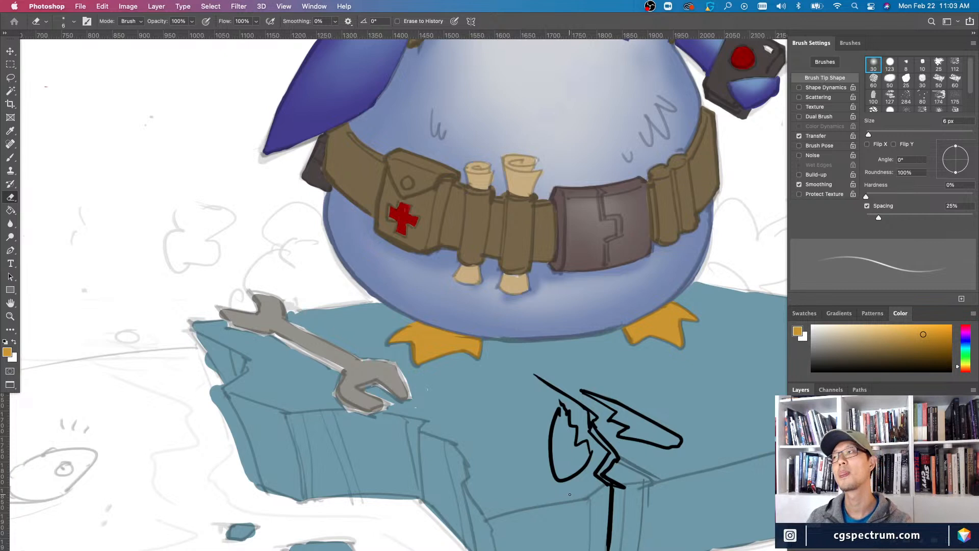
pyautogui.press('b')
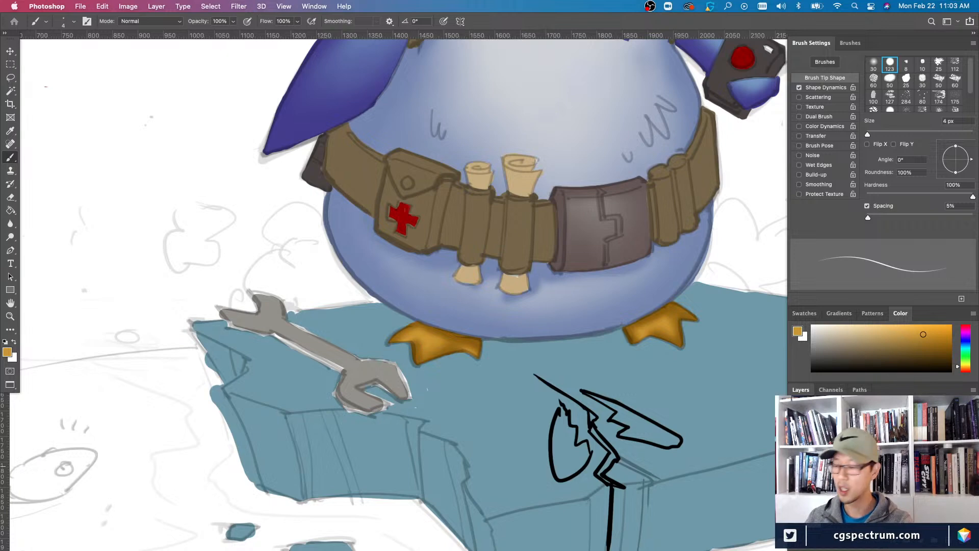
pyautogui.scroll(-3, 553, 372)
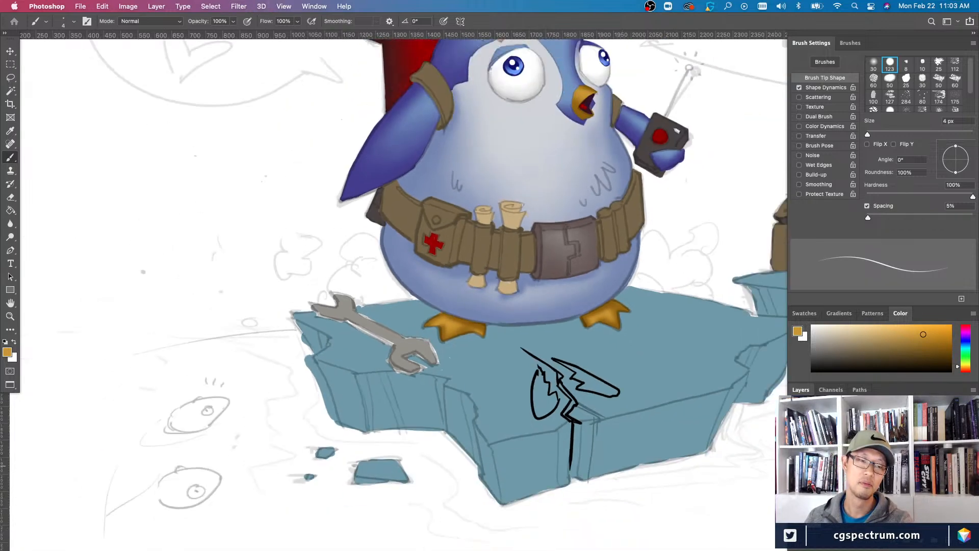
pyautogui.scroll(2, 403, 291)
pyautogui.scroll(-2, 403, 291)
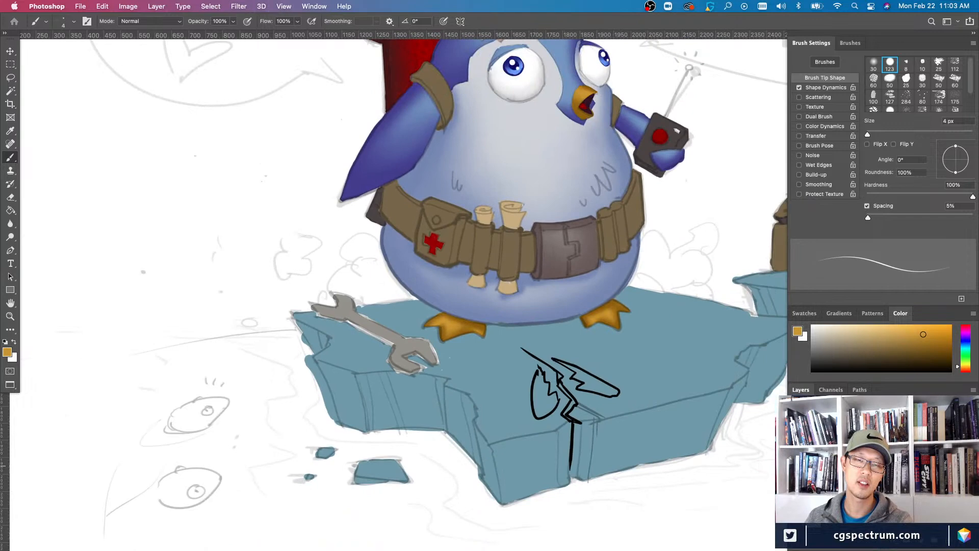
pyautogui.scroll(2, 500, 299)
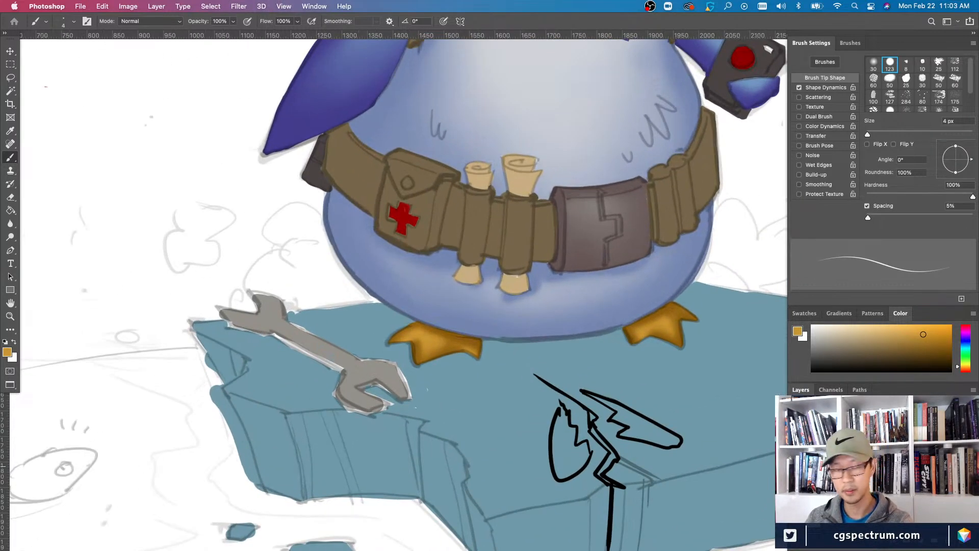
pyautogui.scroll(-3, 500, 300)
pyautogui.scroll(2, 500, 300)
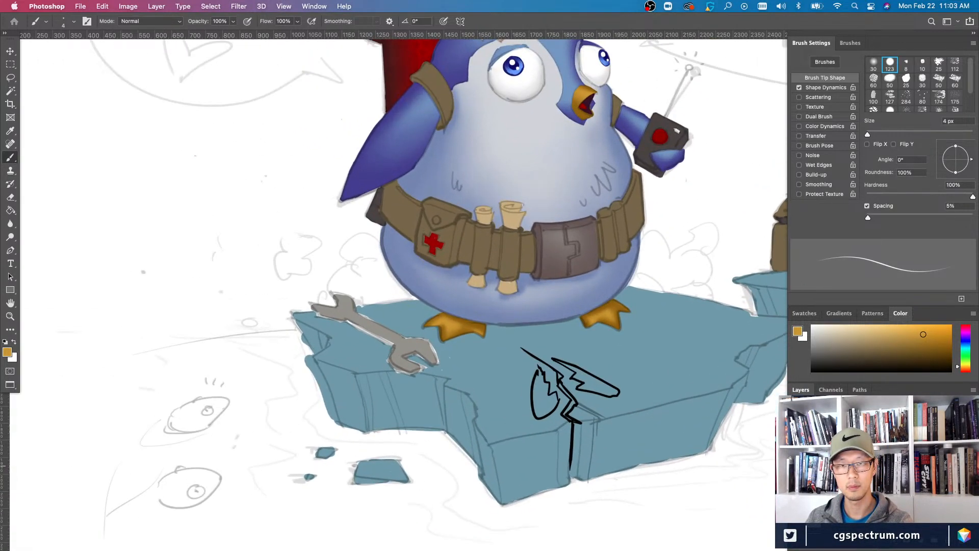
pyautogui.scroll(3, 724, 415)
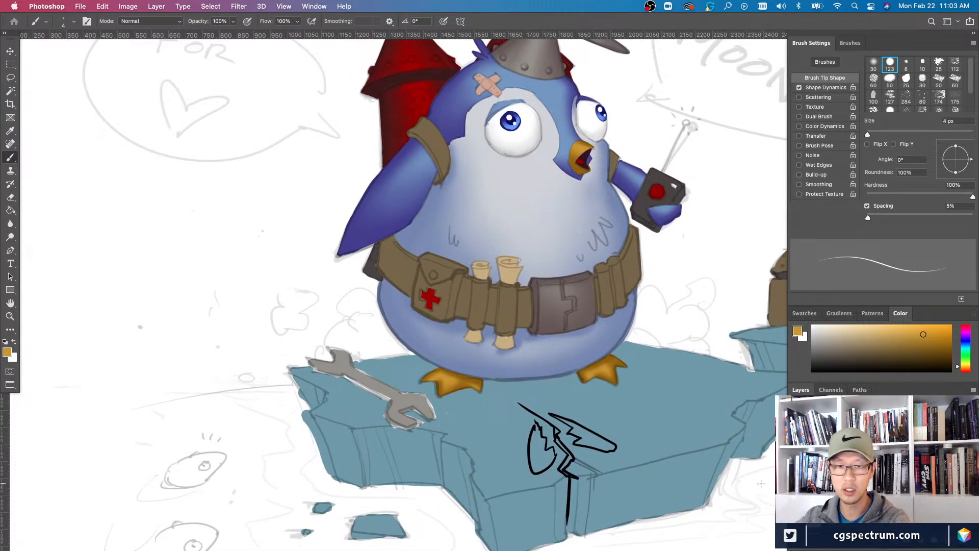
# - Select the layer under the penguin's foot on the remote's side
pyautogui.press('v')
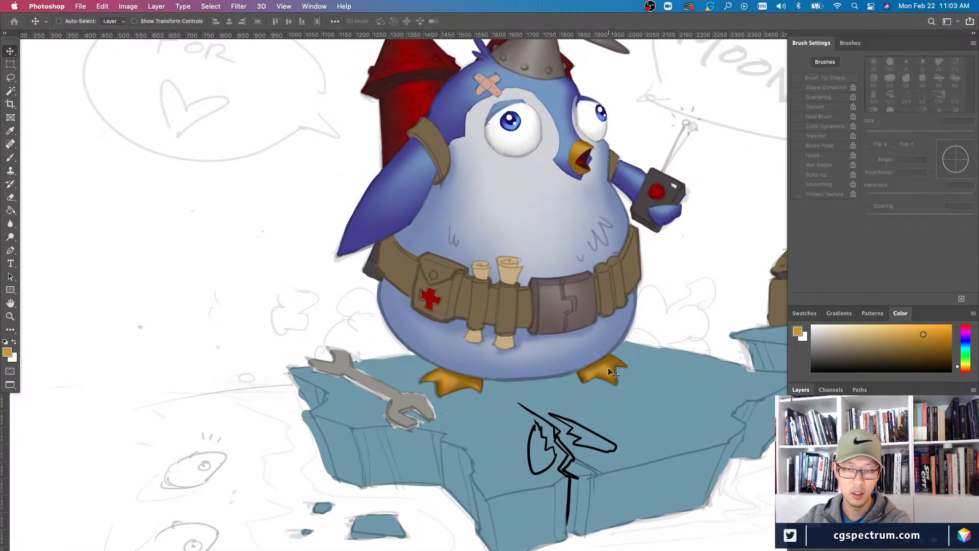
pyautogui.rightClick(612, 361)
pyautogui.click(629, 373)
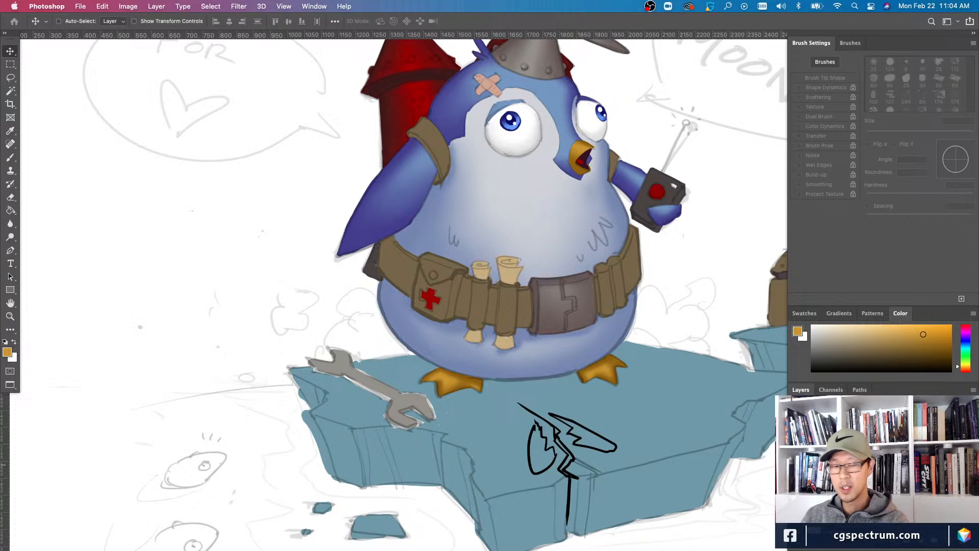
pyautogui.press('super+0')
pyautogui.press('super+0')
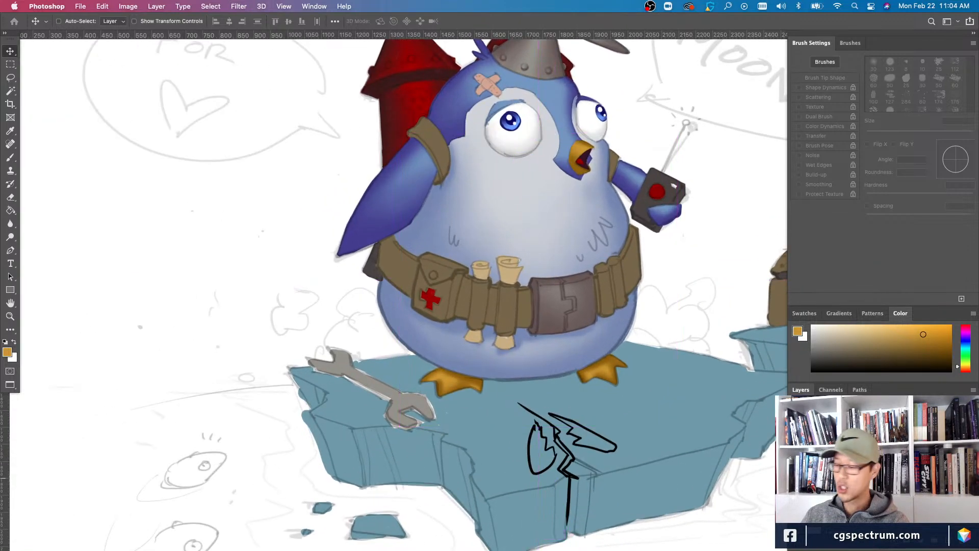
# - Examine the penguin's feet and belt up close and against the whole penguin and platform
pyautogui.press('b')
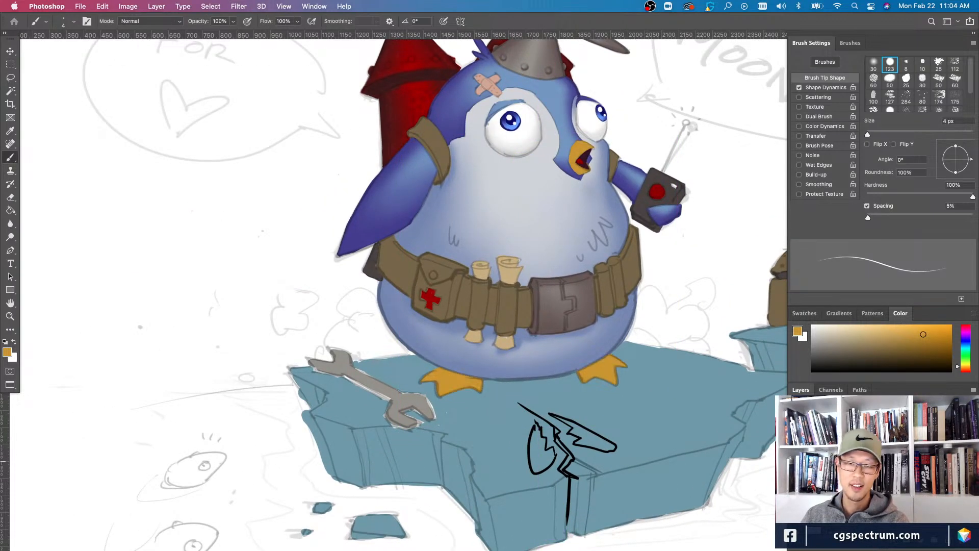
pyautogui.scroll(3, 591, 416)
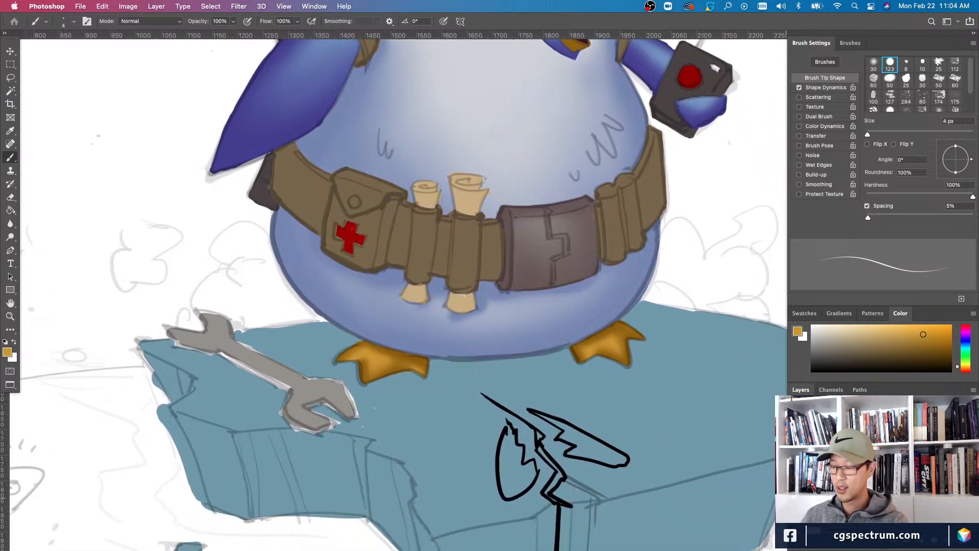
pyautogui.press('e')
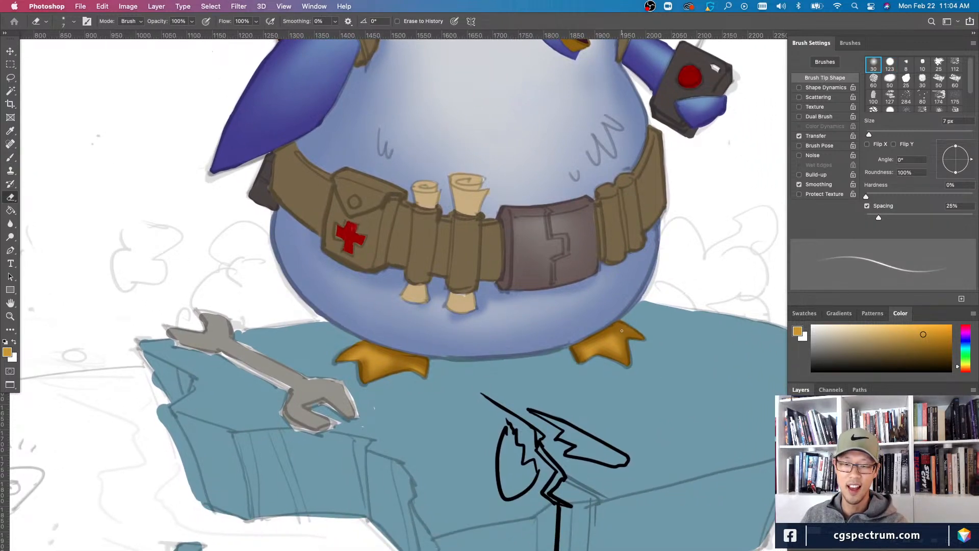
pyautogui.press(']')
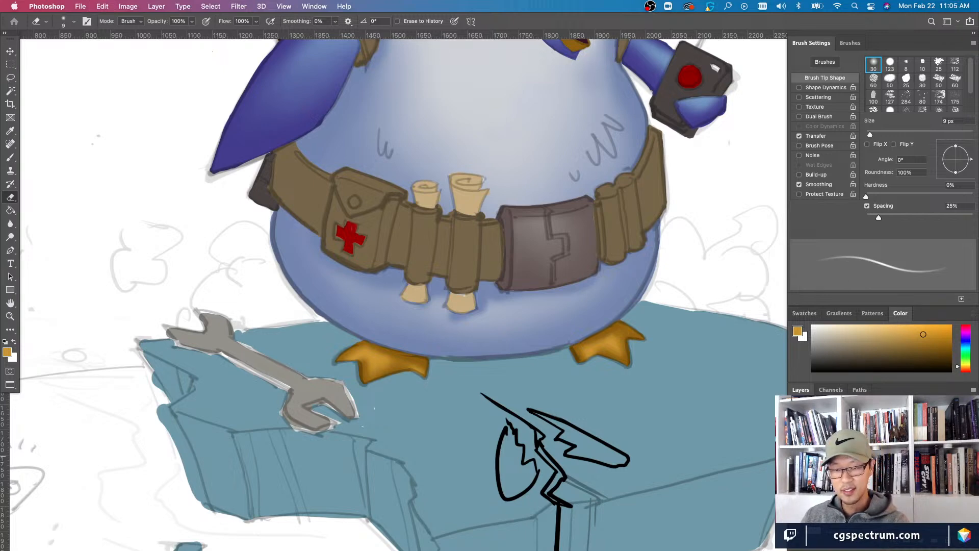
pyautogui.scroll(-5, 752, 473)
pyautogui.scroll(4, 752, 474)
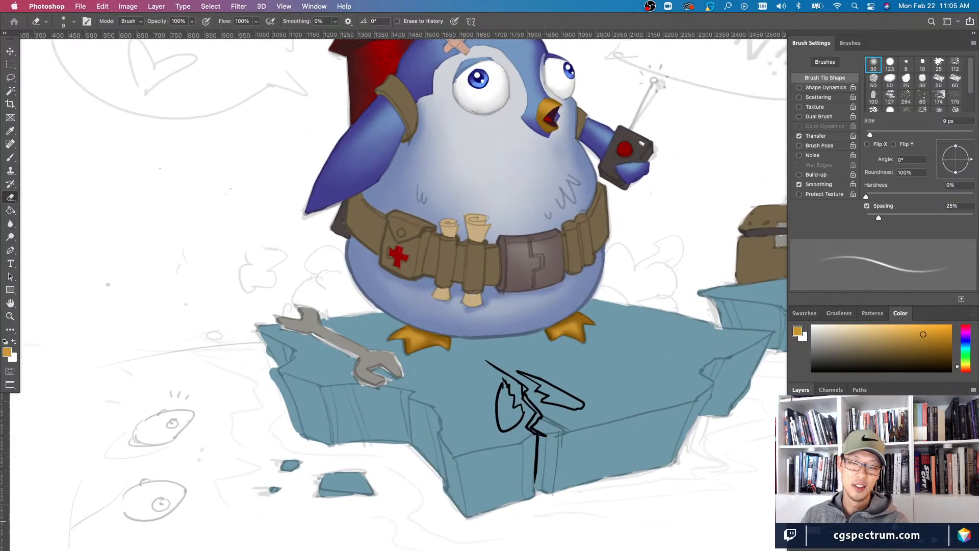
pyautogui.hscroll(-1, 752, 473)
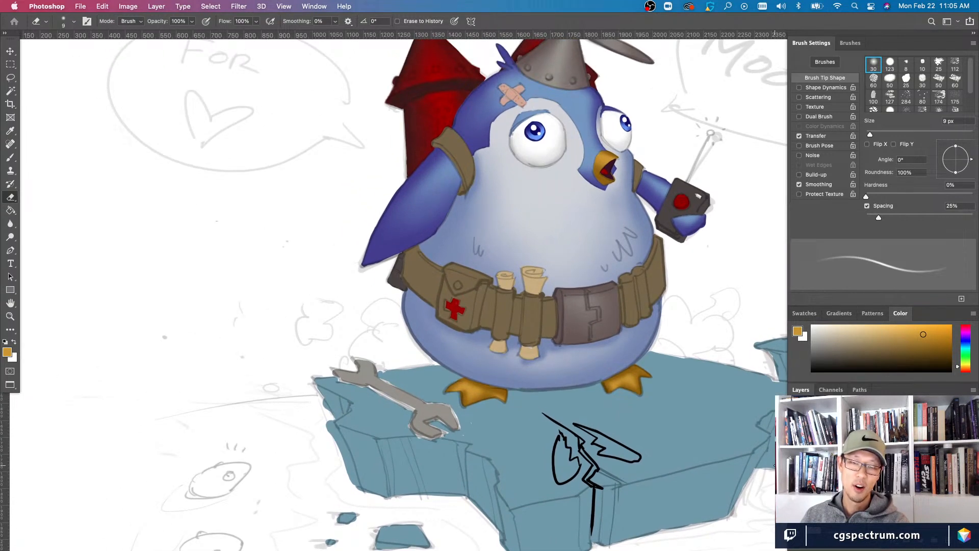
pyautogui.press('b')
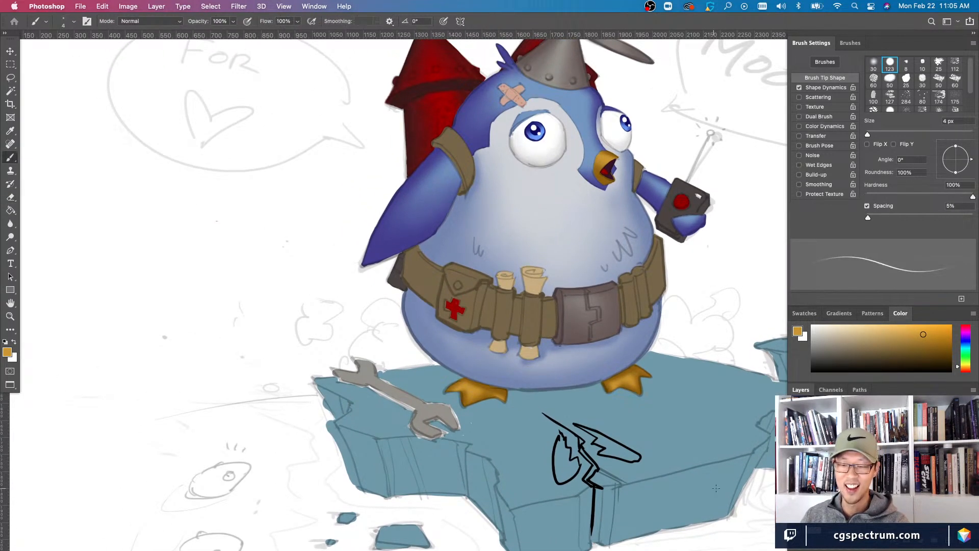
# - Sample a dark orange from the foot on the remote's side and set up a soft round brush at 10 px
pyautogui.press('super+equal')
pyautogui.keyDown('alt'); pyautogui.click(688, 391); pyautogui.keyUp('alt')
pyautogui.scroll(-3, 689, 391)
pyautogui.press(']')
pyautogui.press(']')
pyautogui.press(']')
pyautogui.click(873, 60)
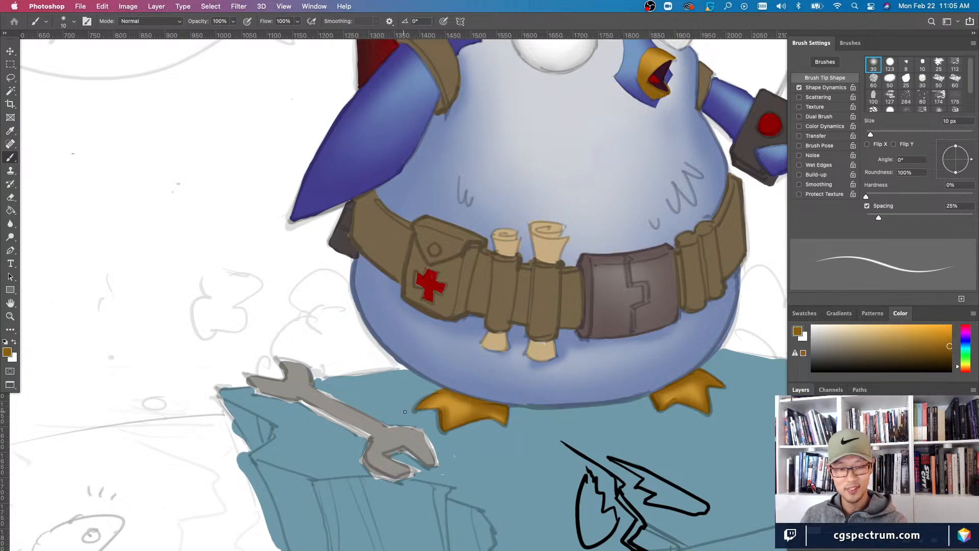
# - Select the layer under the propeller hat and hide and show it repeatedly to compare the penguin with and without it
pyautogui.press('super+minus')
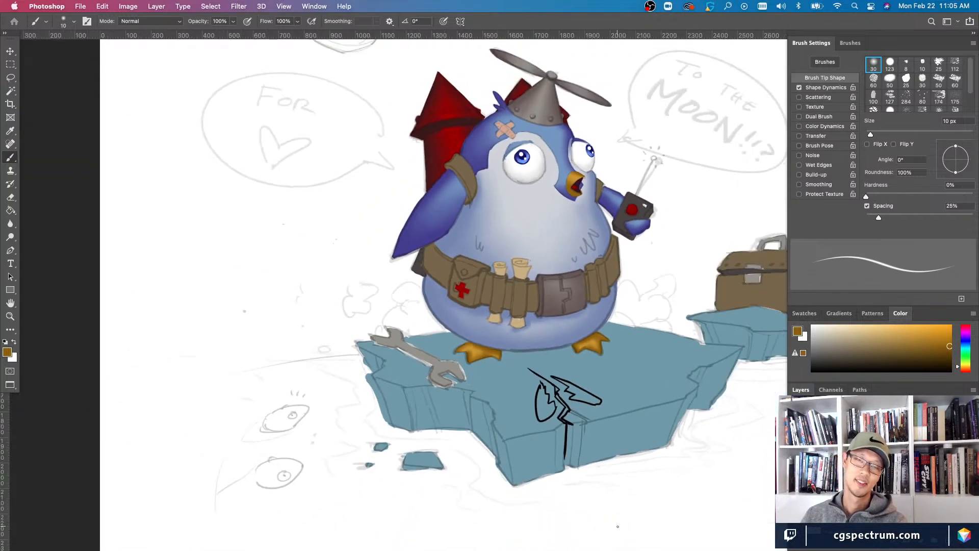
pyautogui.press('super+minus')
pyautogui.press('super+minus')
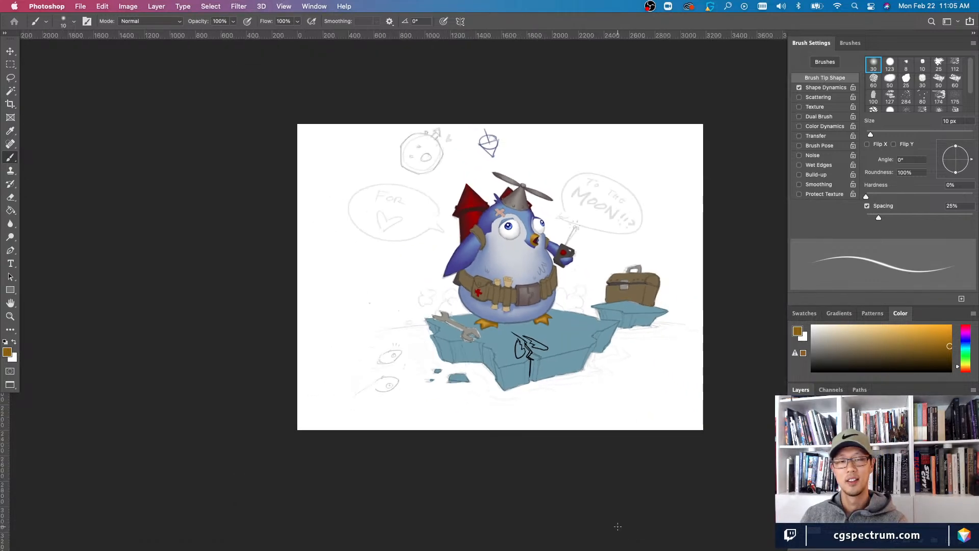
pyautogui.press('super+plus')
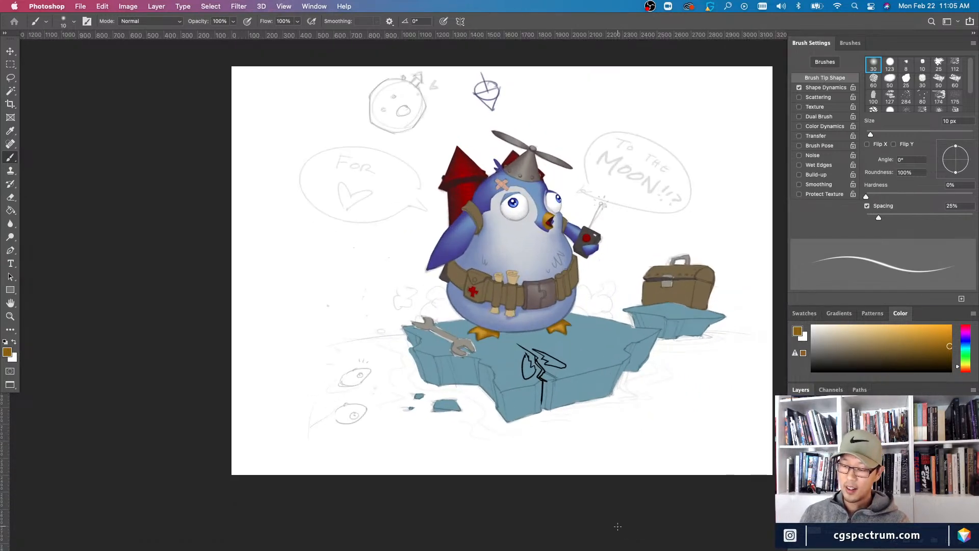
pyautogui.scroll(5, 699, 390)
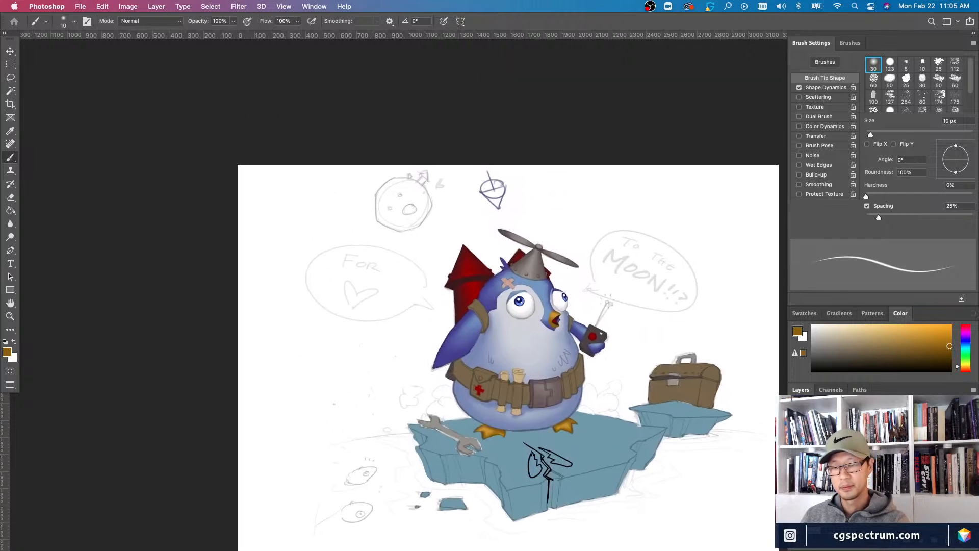
pyautogui.scroll(2, 494, 295)
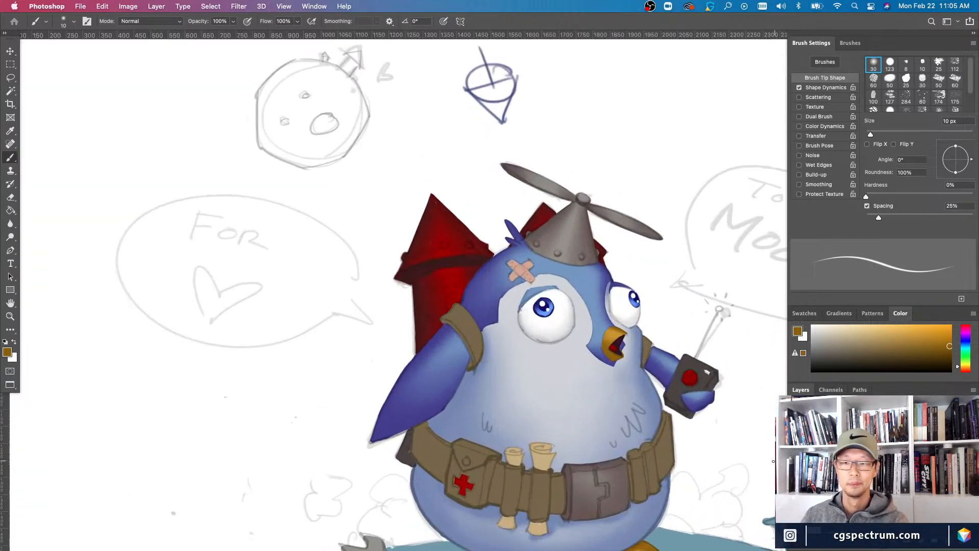
pyautogui.press('v')
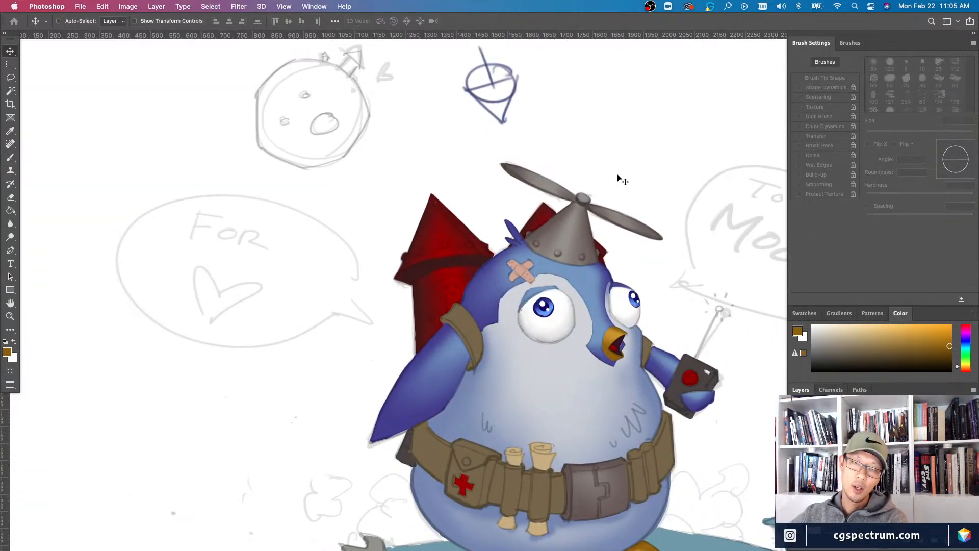
pyautogui.rightClick(564, 244)
pyautogui.click(576, 245)
pyautogui.hotkey('ctrl', ',')
pyautogui.hotkey('ctrl', ',')
pyautogui.hotkey('ctrl', ',')
pyautogui.hotkey('ctrl', ',')
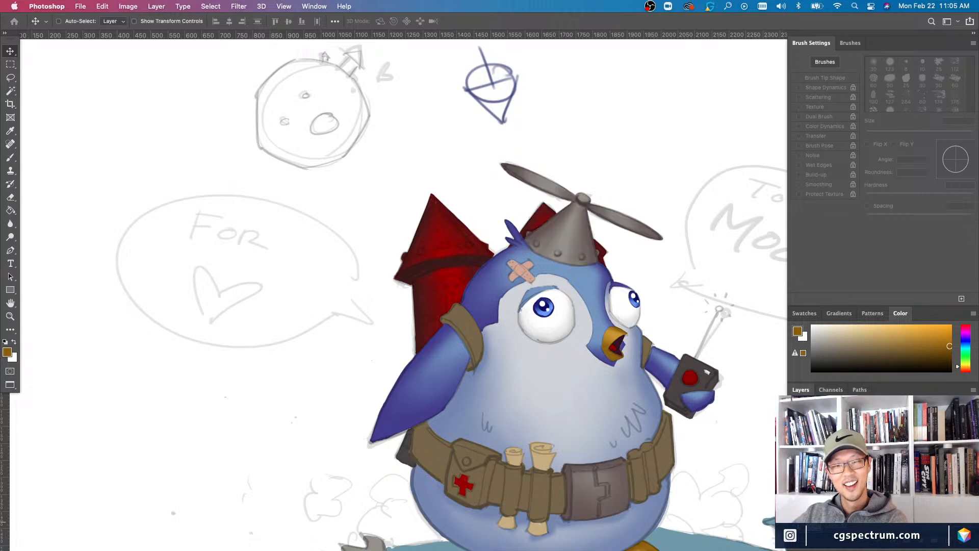
pyautogui.hotkey('ctrl', ',')
pyautogui.hotkey('ctrl', ',')
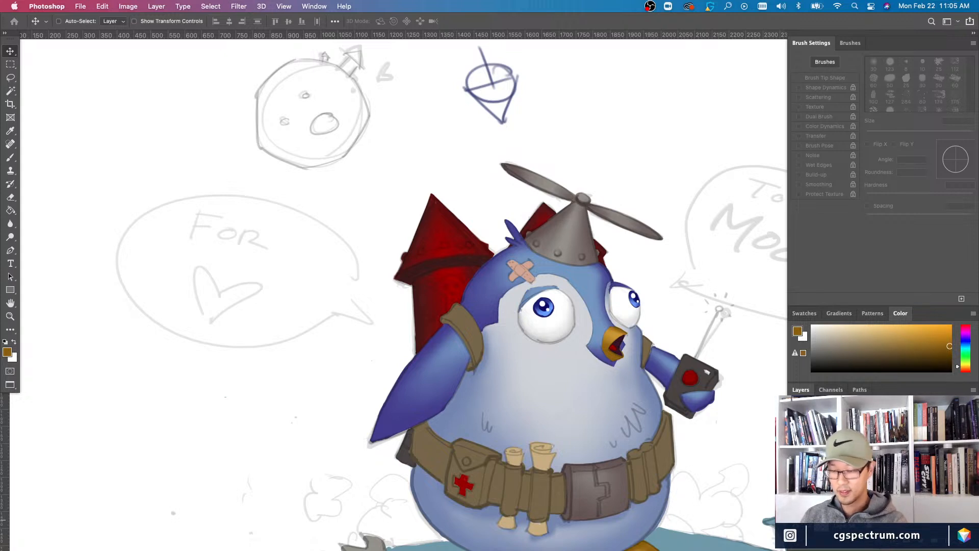
# - Examine the penguin with the interface panels hidden and shown, in close-up and at smaller scale
pyautogui.press('b')
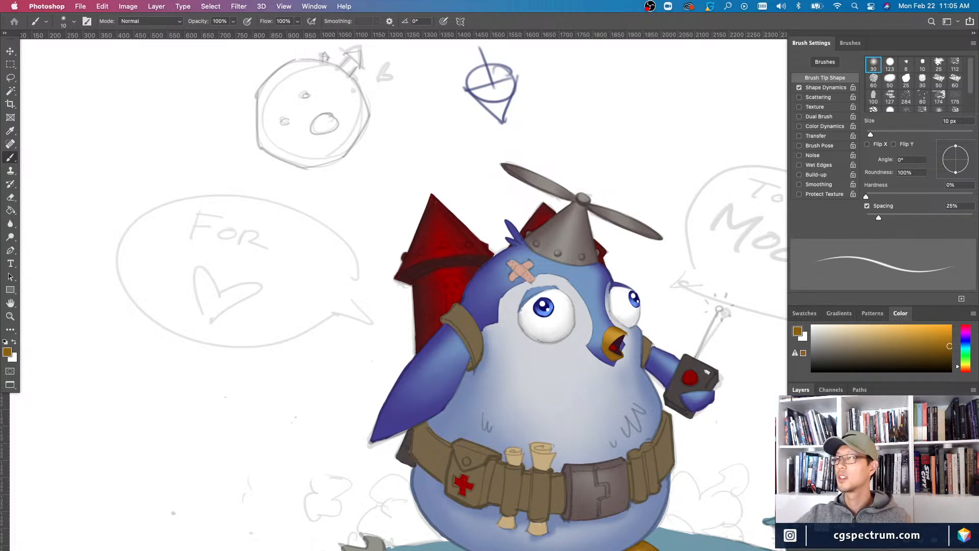
pyautogui.press('Tab')
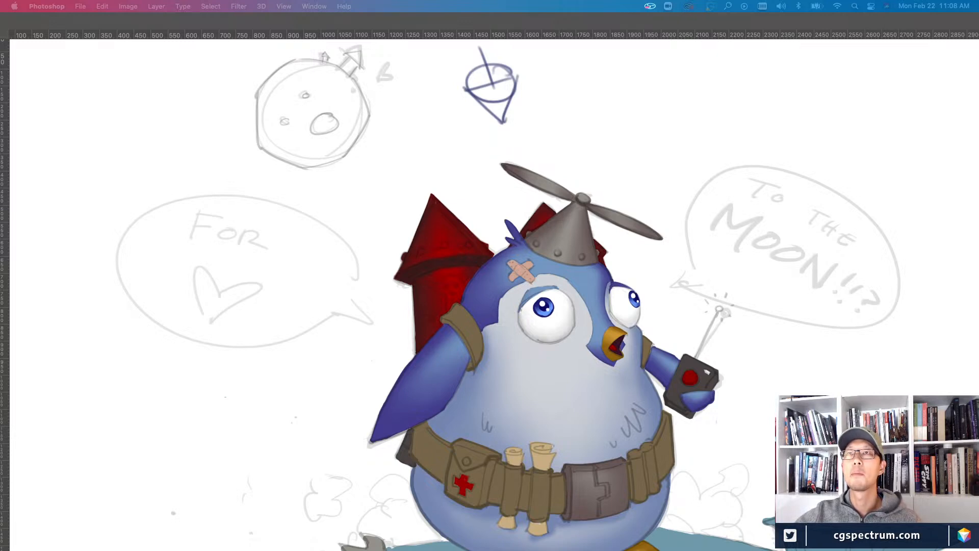
pyautogui.press('Tab')
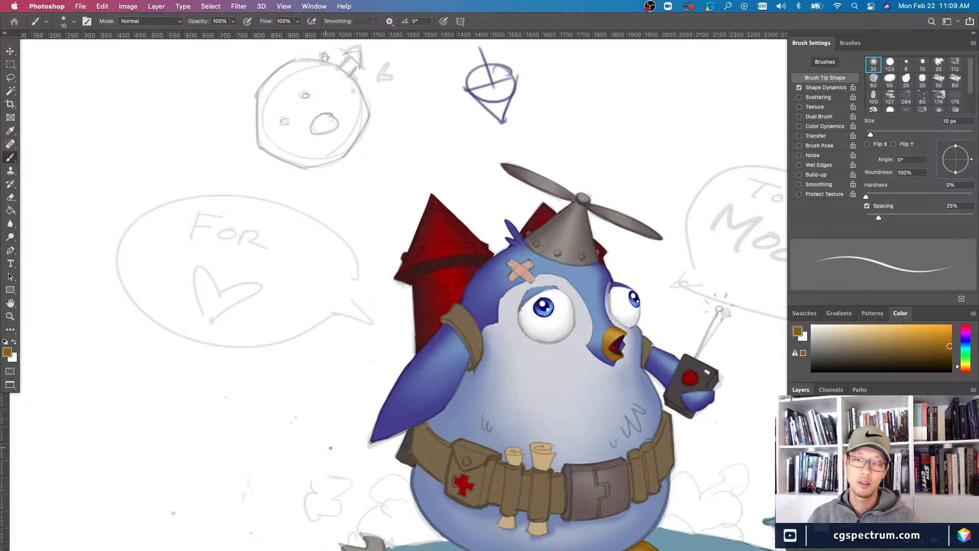
pyautogui.press('super+minus')
pyautogui.press('super+minus')
pyautogui.press('super+equal')
pyautogui.press('super+equal')
pyautogui.press('super+minus')
pyautogui.press('super+minus')
pyautogui.press('super+equal')
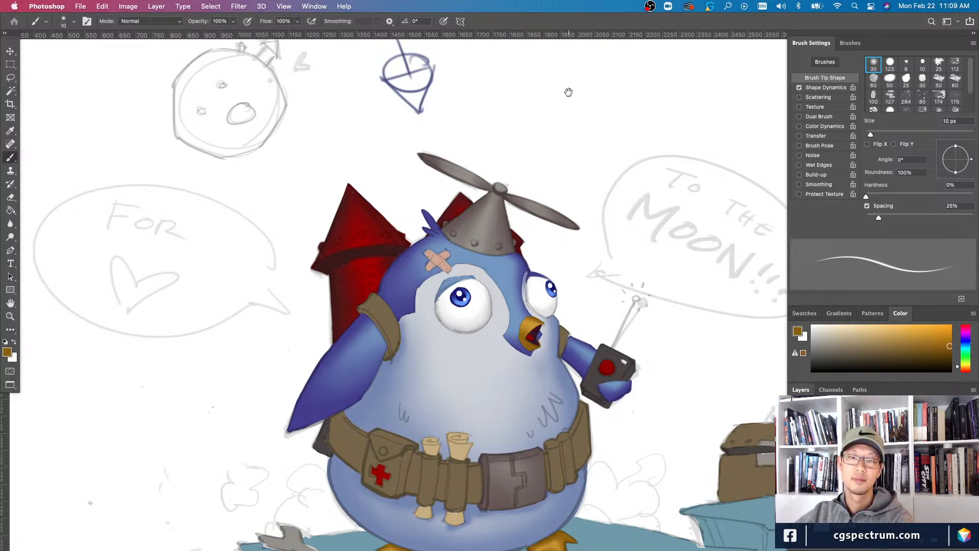
pyautogui.scroll(3, 579, 91)
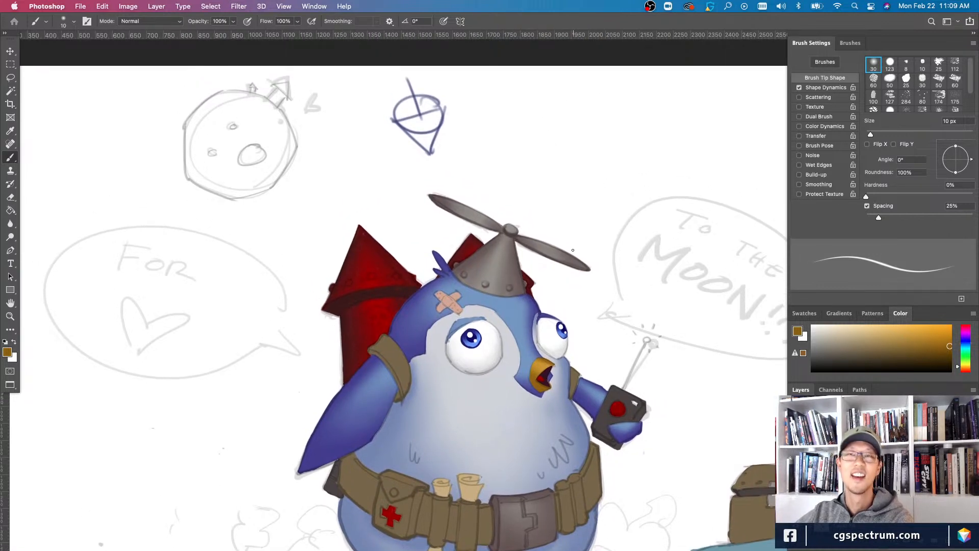
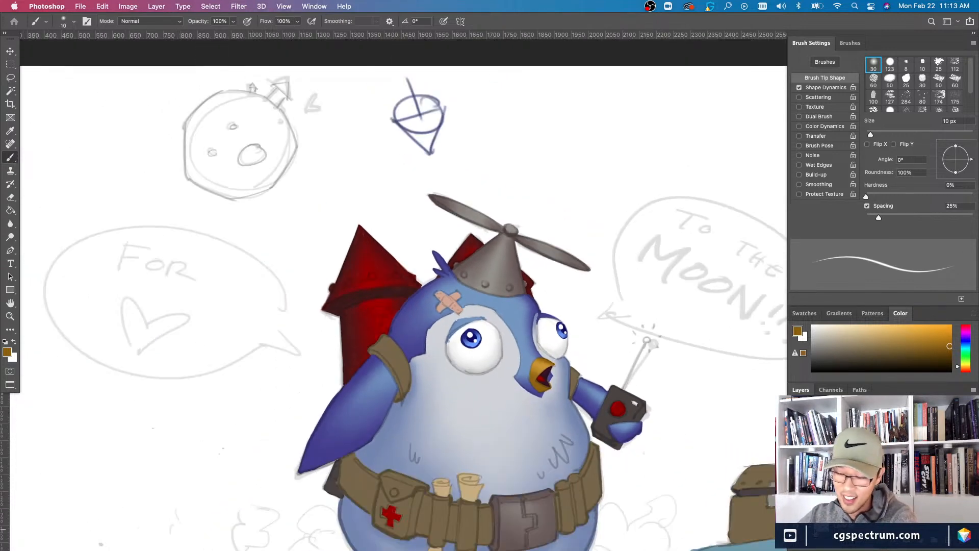
# - Review the full canvas, comparing the rendered penguin with the toolbox, platform and sketched speech bubbles
pyautogui.press('v')
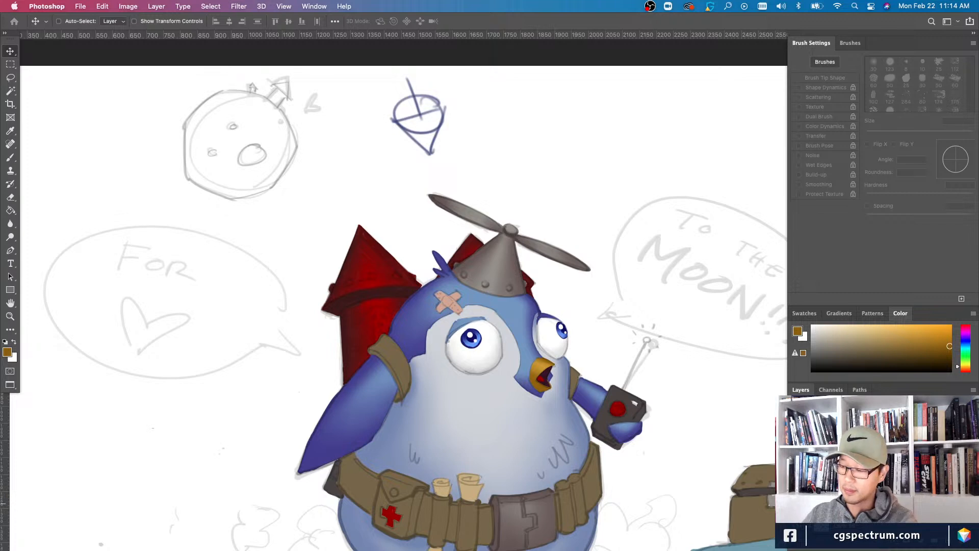
pyautogui.press('b')
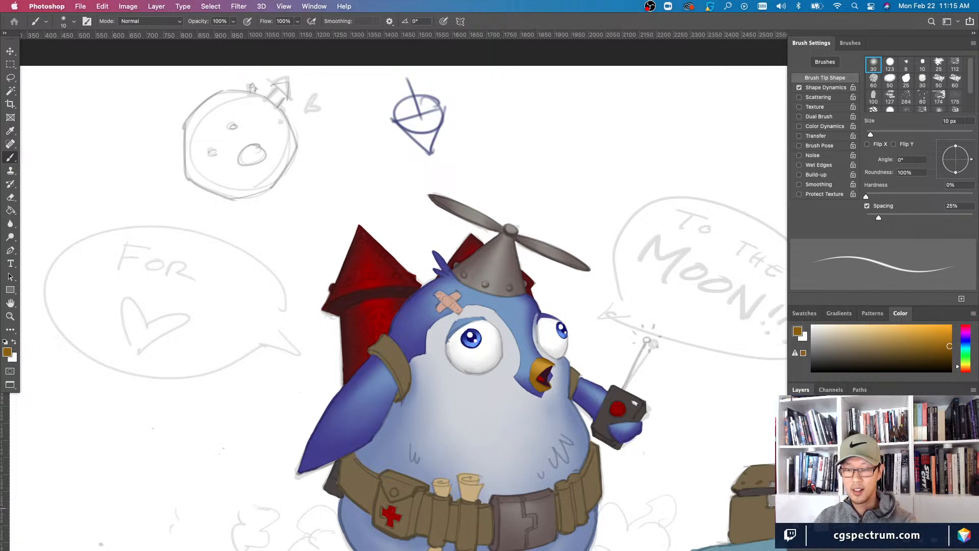
pyautogui.scroll(3, 449, 255)
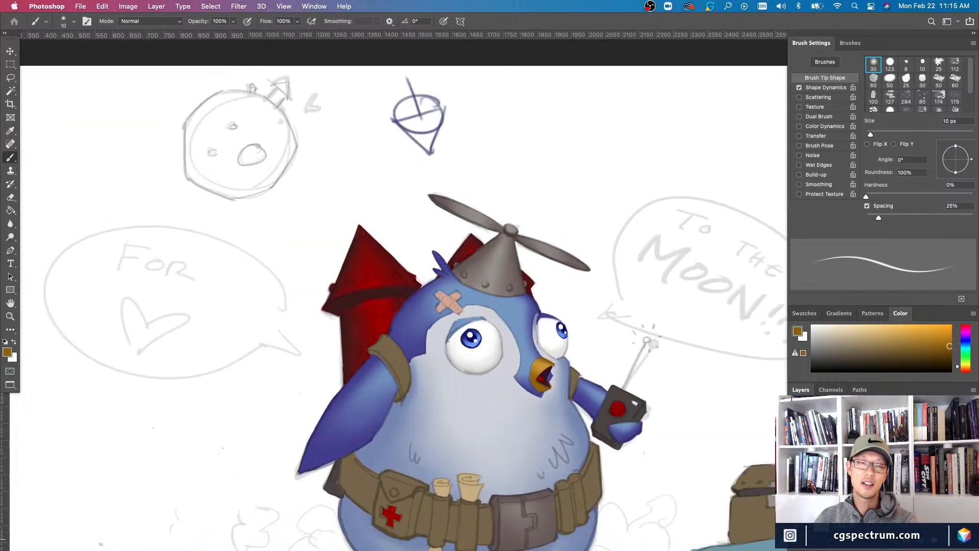
pyautogui.press('super+minus')
pyautogui.press('super+minus')
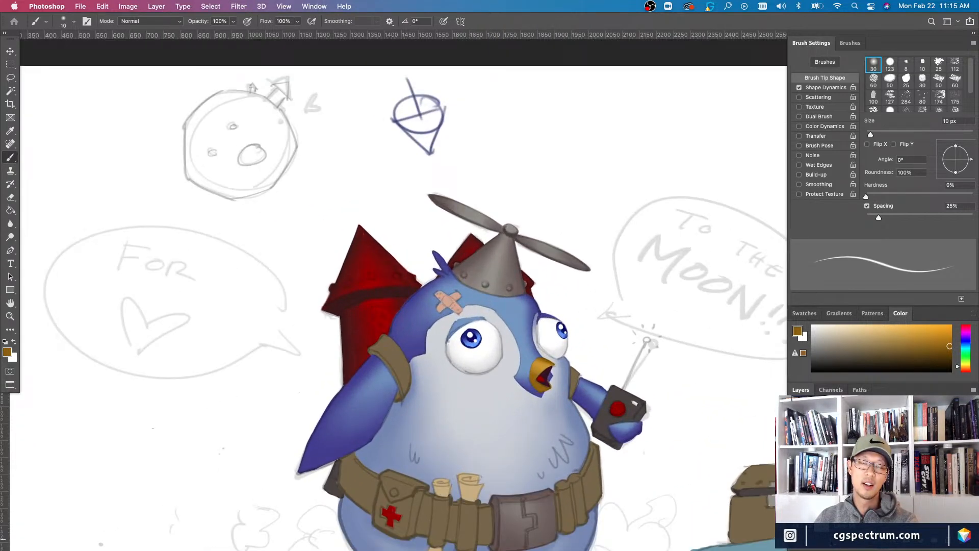
pyautogui.press('super+minus')
pyautogui.press('super+minus')
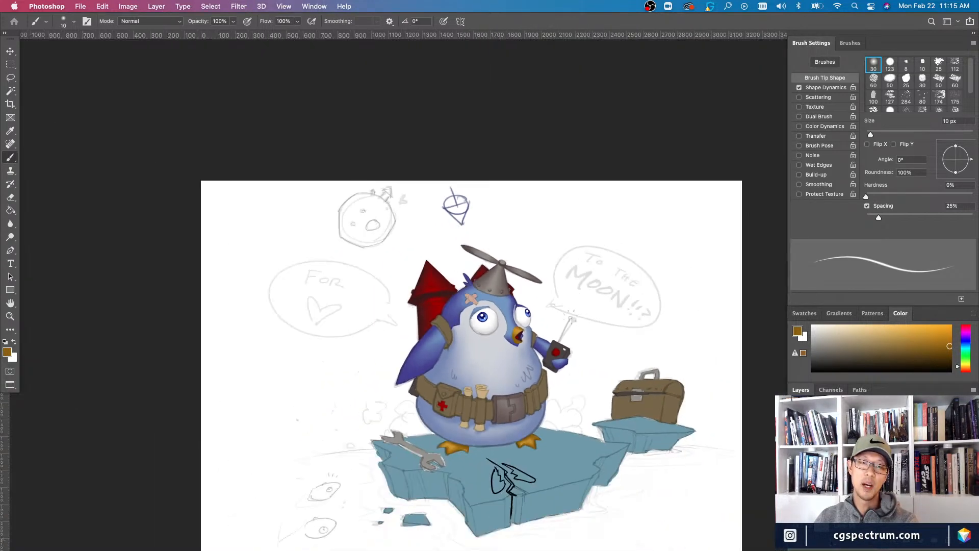
pyautogui.press('super+plus')
pyautogui.press('super+plus')
pyautogui.press('super+plus')
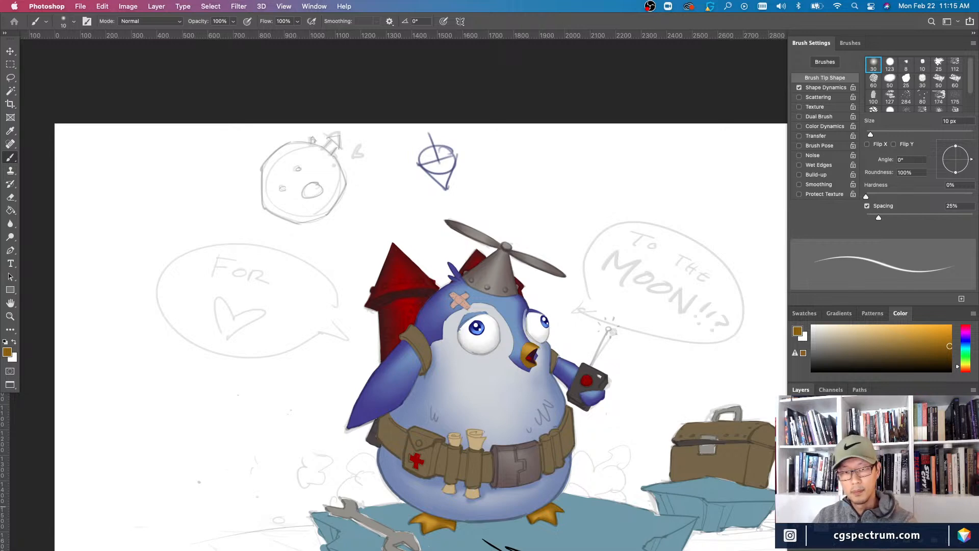
pyautogui.press('super+minus')
pyautogui.press('super+plus')
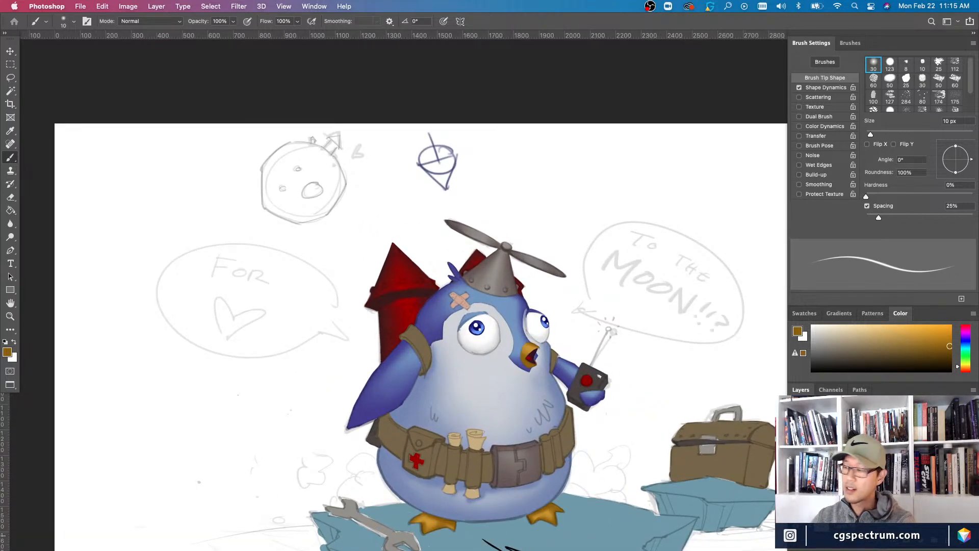
# - Select Layer 55 beside the penguin's face and toggle layer visibility several times to compare the artwork
pyautogui.press('v')
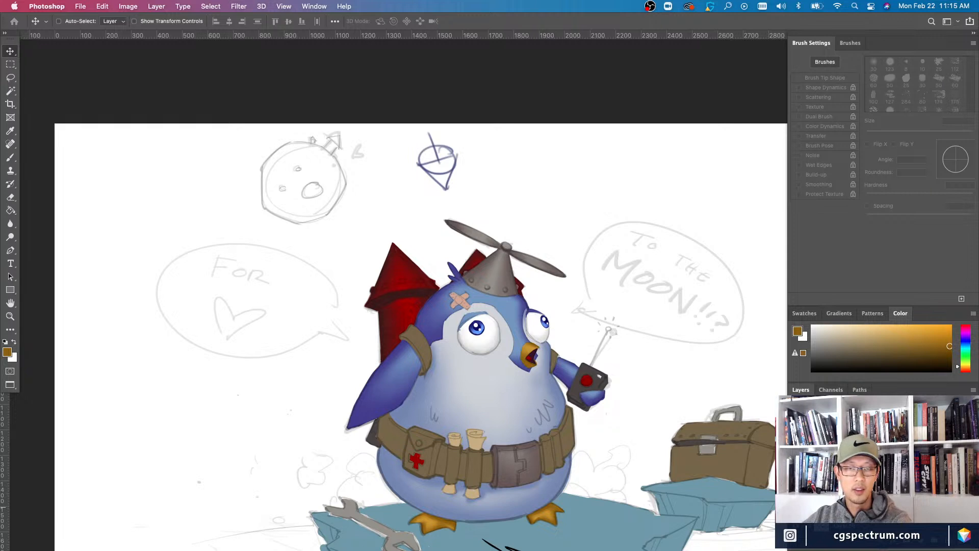
pyautogui.rightClick(423, 326)
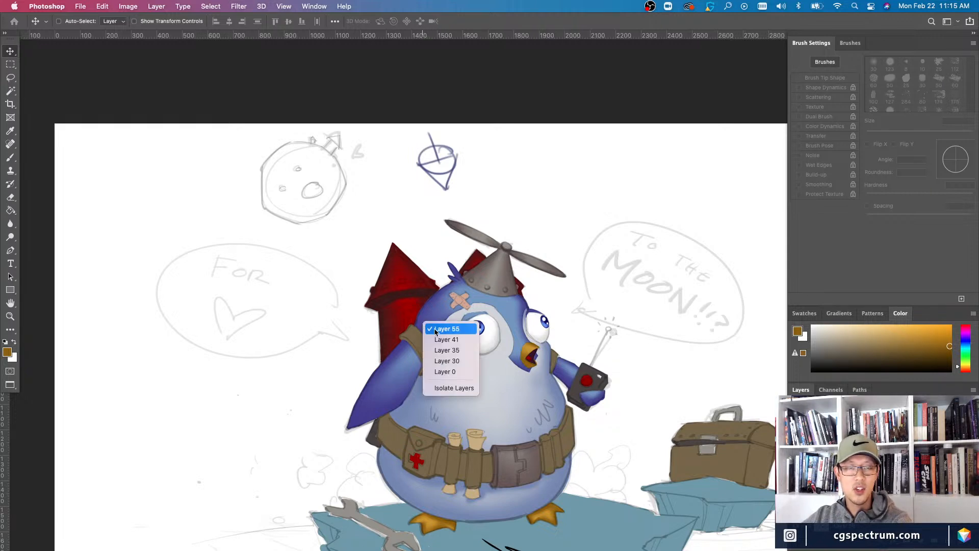
pyautogui.click(436, 331)
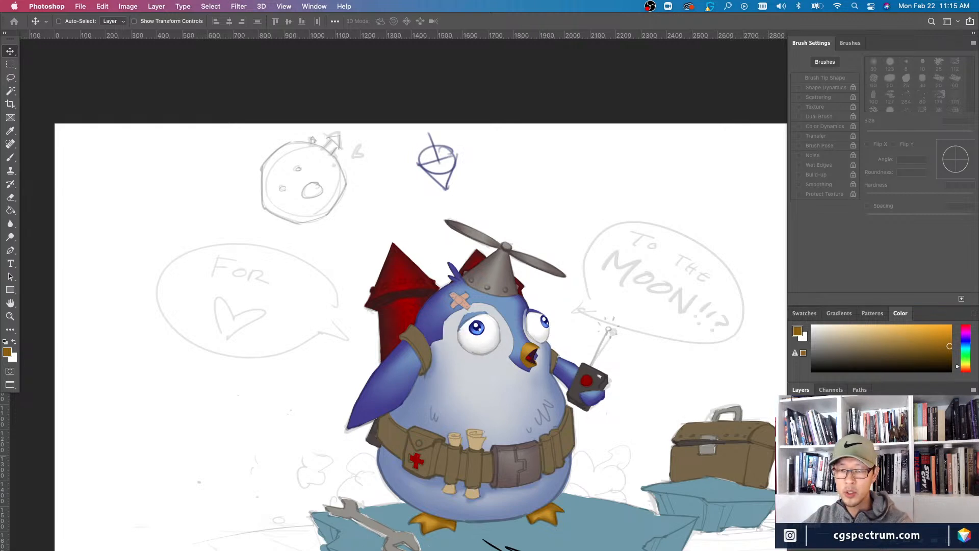
pyautogui.click(796, 451)
pyautogui.click(795, 452)
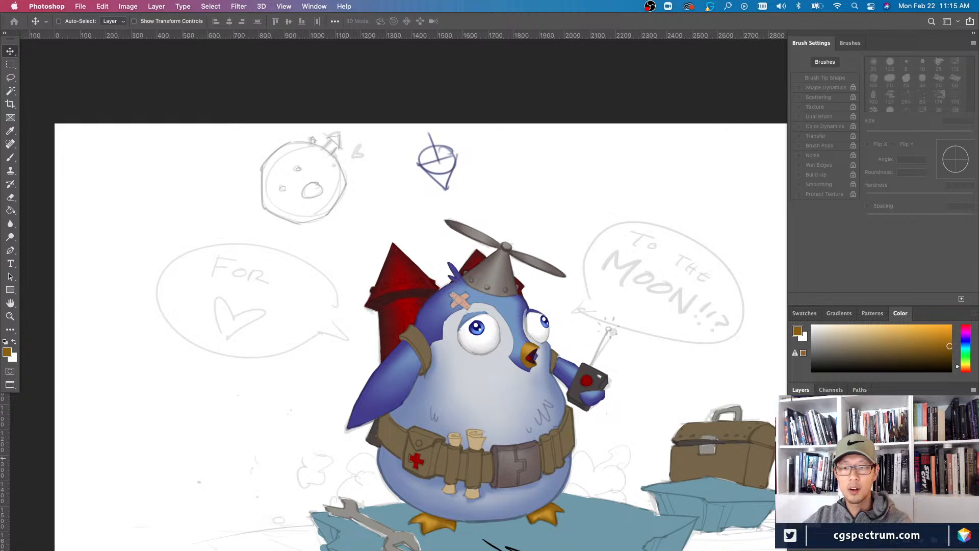
pyautogui.click(796, 452)
pyautogui.click(796, 452)
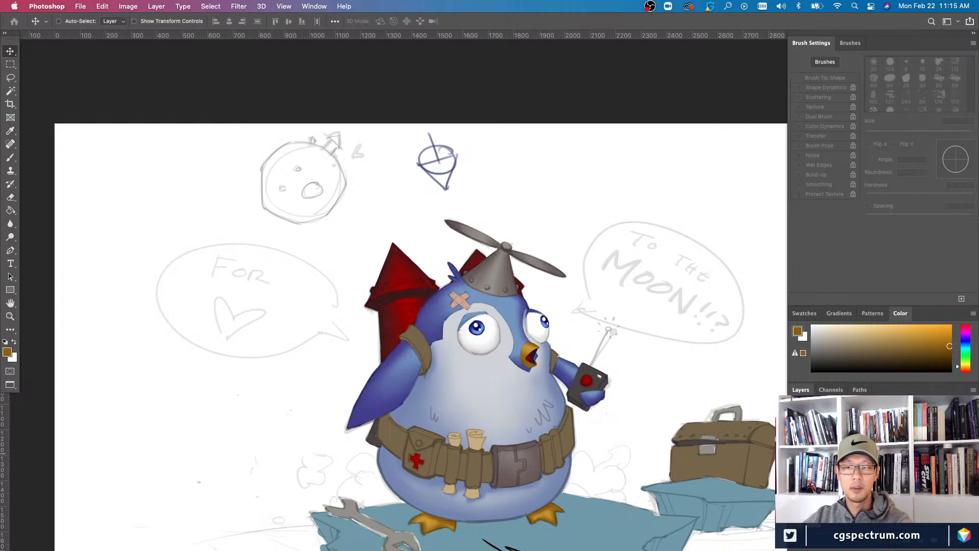
pyautogui.click(795, 452)
pyautogui.click(796, 452)
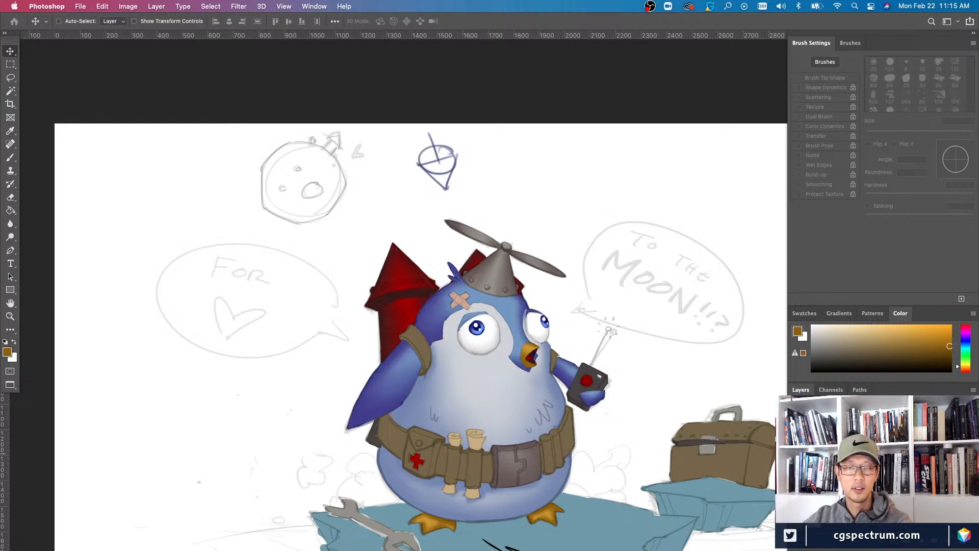
# - Select Layer 47 under the cone of the propeller hat
pyautogui.click(795, 451)
pyautogui.click(795, 452)
pyautogui.scroll(-2, 684, 420)
pyautogui.scroll(1, 684, 421)
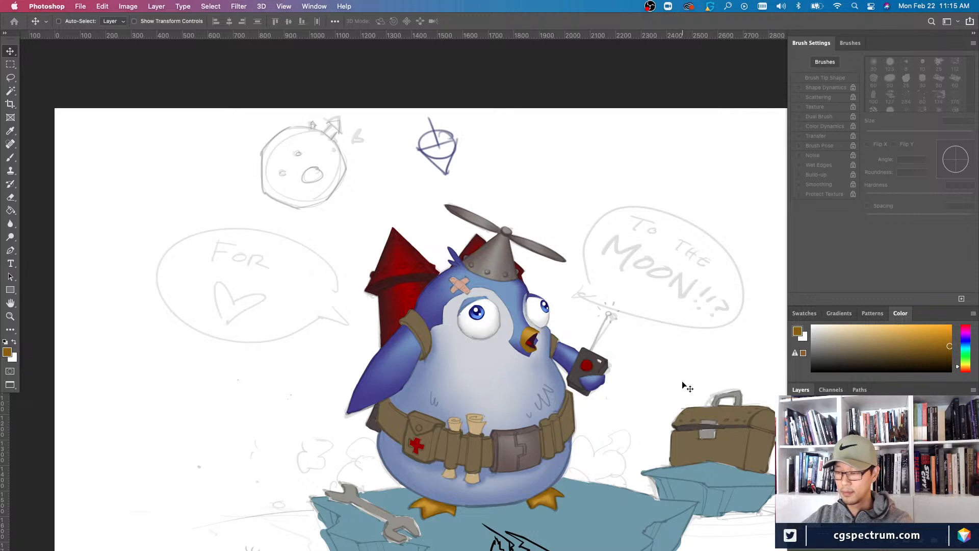
pyautogui.rightClick(499, 260)
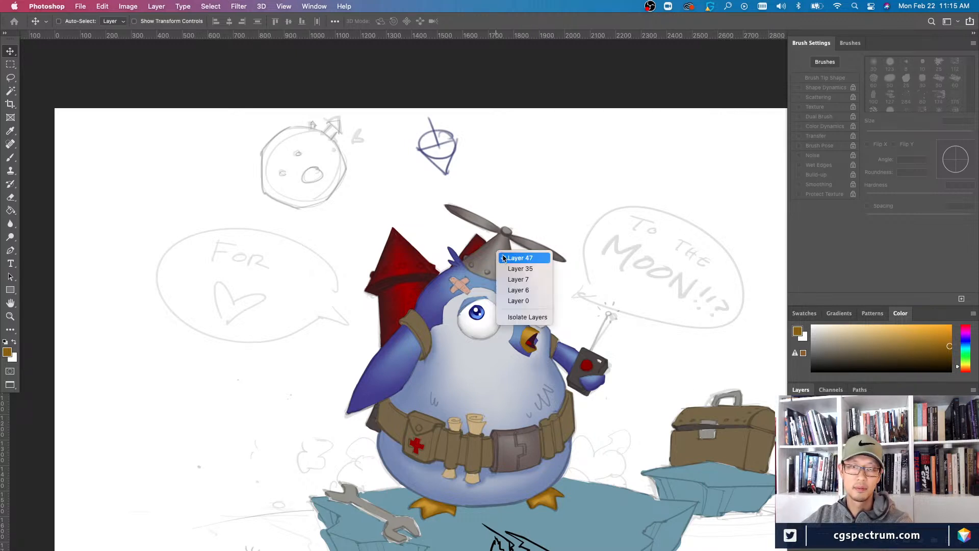
pyautogui.click(553, 322)
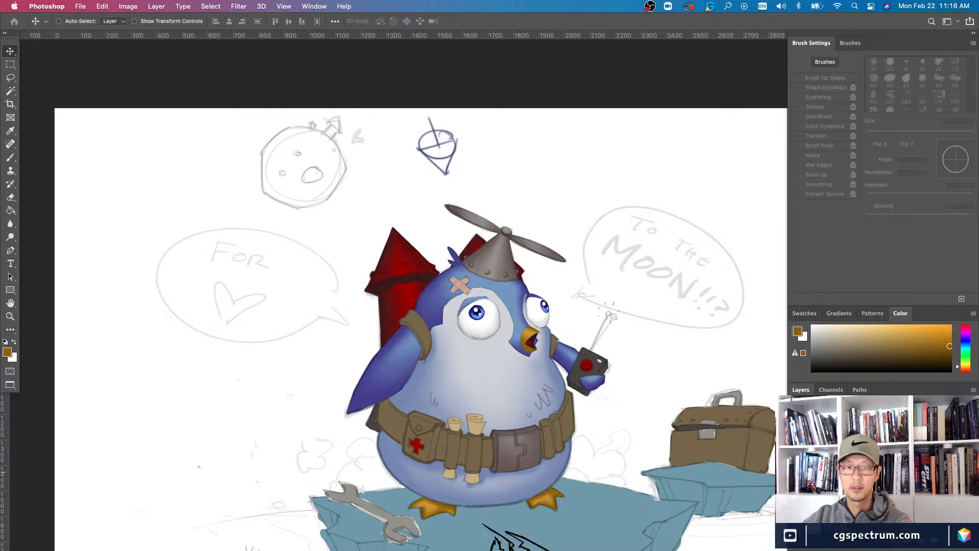
# - Sample a light grey and paint a thin highlight down the hat's cone with an 8 px soft brush
pyautogui.press('b')
pyautogui.scroll(5, 467, 362)
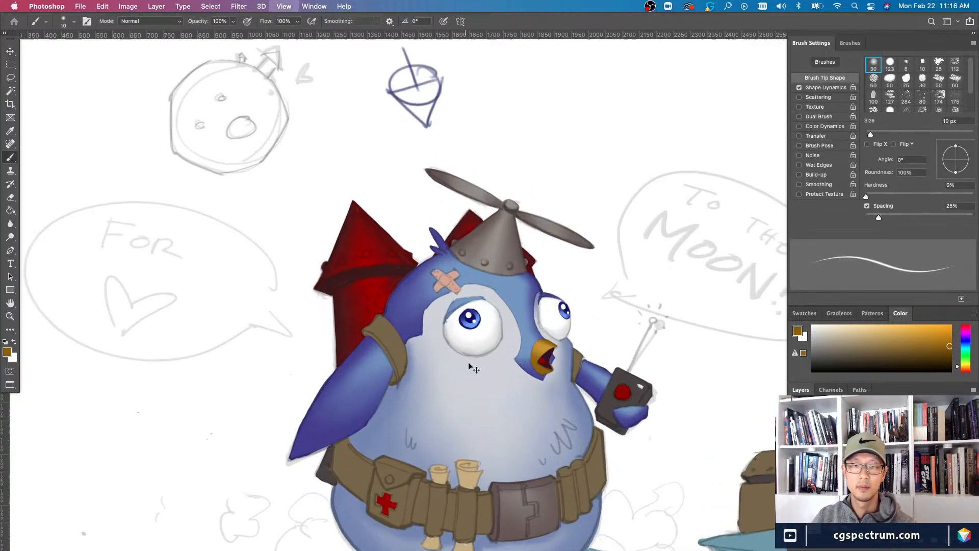
pyautogui.keyDown('alt'); pyautogui.click(503, 318); pyautogui.keyUp('alt')
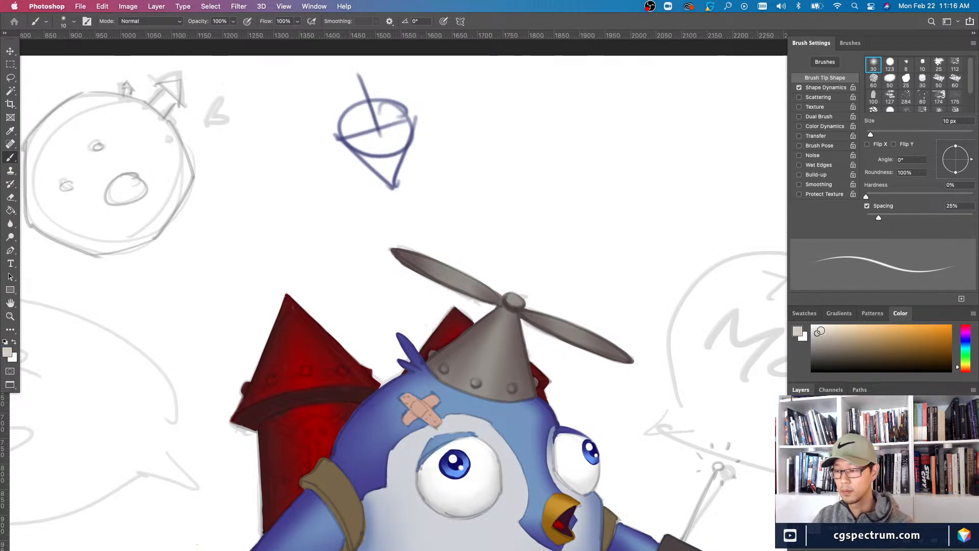
pyautogui.press(']')
pyautogui.press('[')
pyautogui.press('[')
pyautogui.moveTo(493, 351); pyautogui.dragTo(508, 317)
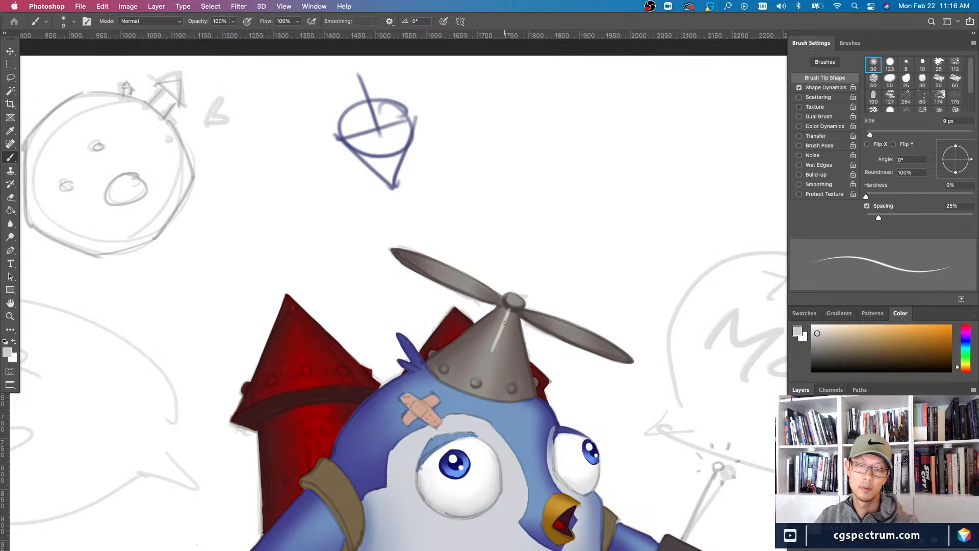
pyautogui.press('super+z')
pyautogui.click(508, 313)
pyautogui.moveTo(508, 315); pyautogui.dragTo(495, 342)
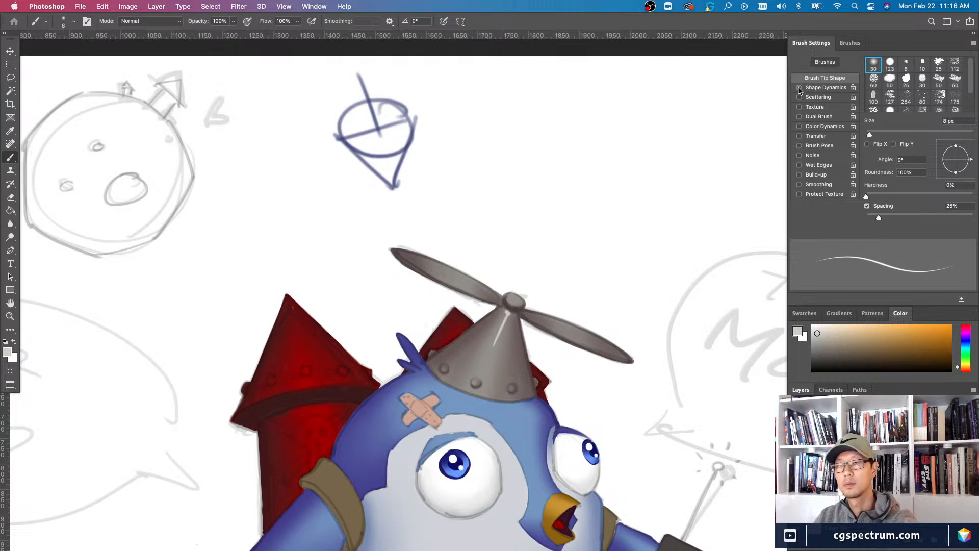
# - Enable Transfer for the brush and extend a soft highlight down the hat's cone with a 20 px tip
pyautogui.click(799, 136)
pyautogui.press(']')
pyautogui.press(']')
pyautogui.press(']')
pyautogui.press(']')
pyautogui.moveTo(505, 317); pyautogui.dragTo(488, 357)
pyautogui.moveTo(506, 321); pyautogui.dragTo(472, 388)
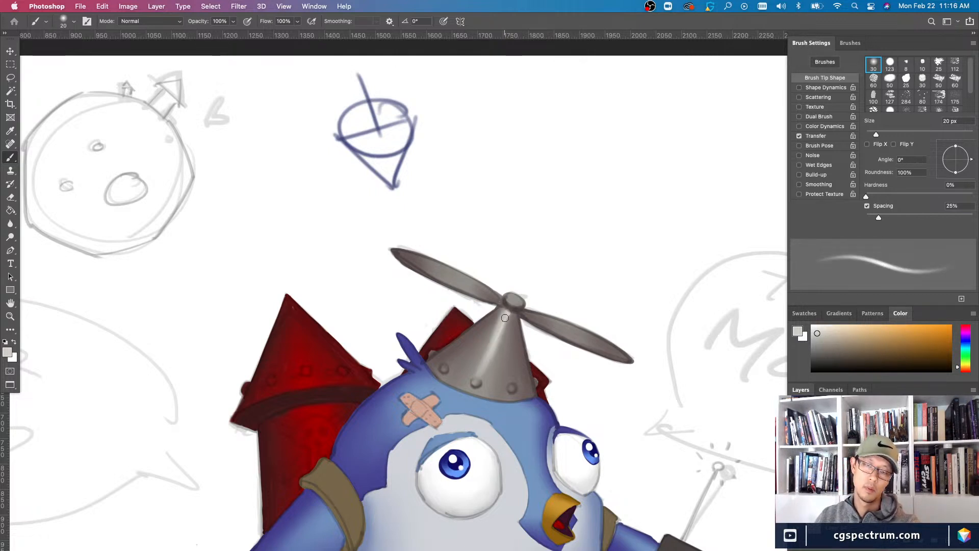
pyautogui.moveTo(507, 314)
pyautogui.mouseDown()
pyautogui.moveTo(494, 365)
pyautogui.moveTo(471, 380)
pyautogui.mouseUp()
# - Dab a small light highlight onto the propeller's hub with a 5 px brush
pyautogui.press('[')
pyautogui.press('[')
pyautogui.press('[')
pyautogui.press('[')
pyautogui.press('[')
pyautogui.press('[')
pyautogui.press('[')
pyautogui.press('[')
pyautogui.press('[')
pyautogui.press(']')
pyautogui.press(']')
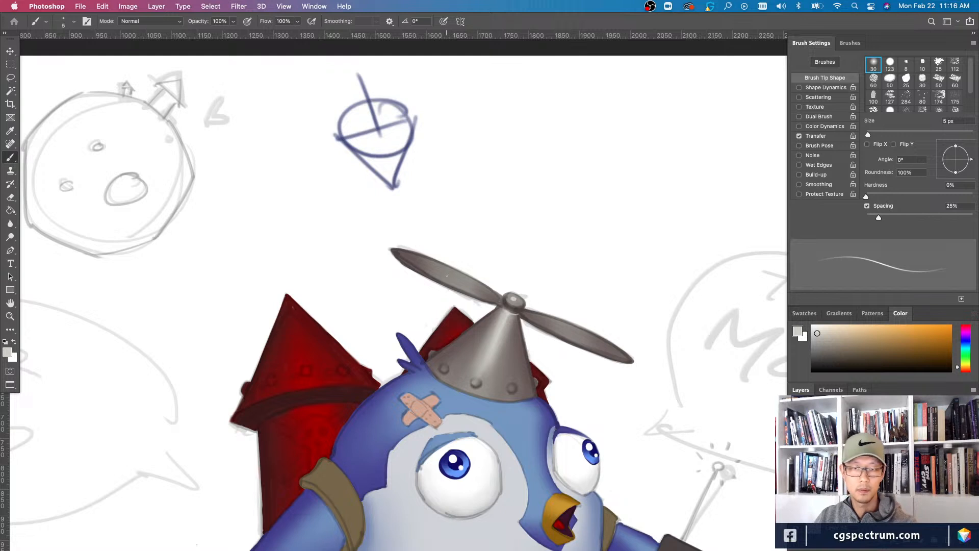
# - Brush soft light grey along the propeller blade near the hub with a 20 px brush
pyautogui.press(']')
pyautogui.press(']')
pyautogui.press(']')
pyautogui.press(']')
pyautogui.press(']')
pyautogui.press(']')
pyautogui.press(']')
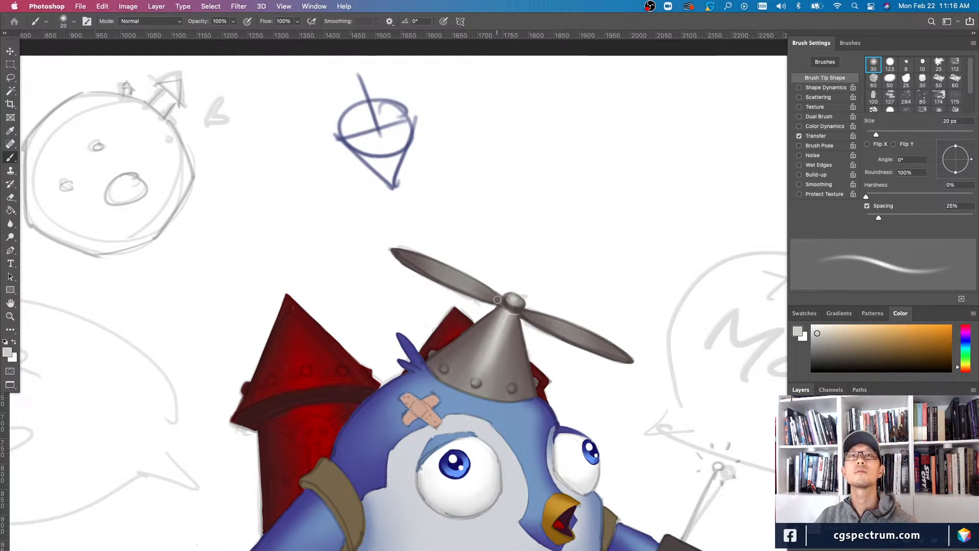
# - Add small highlights to the rivets along the hat's rim with a 6 px brush
pyautogui.press('[')
pyautogui.press('[')
pyautogui.press('[')
pyautogui.press('[')
pyautogui.press('[')
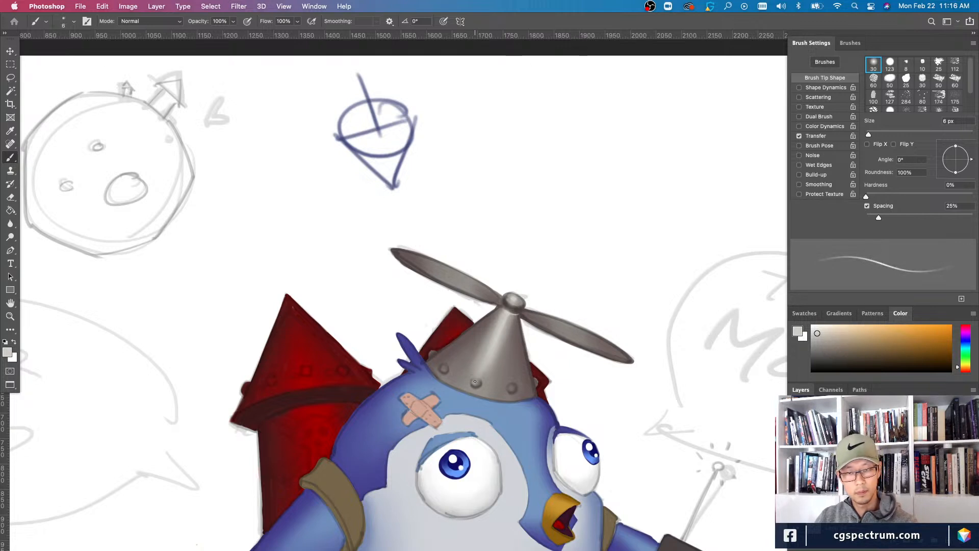
pyautogui.press(']')
pyautogui.press(']')
pyautogui.press(']')
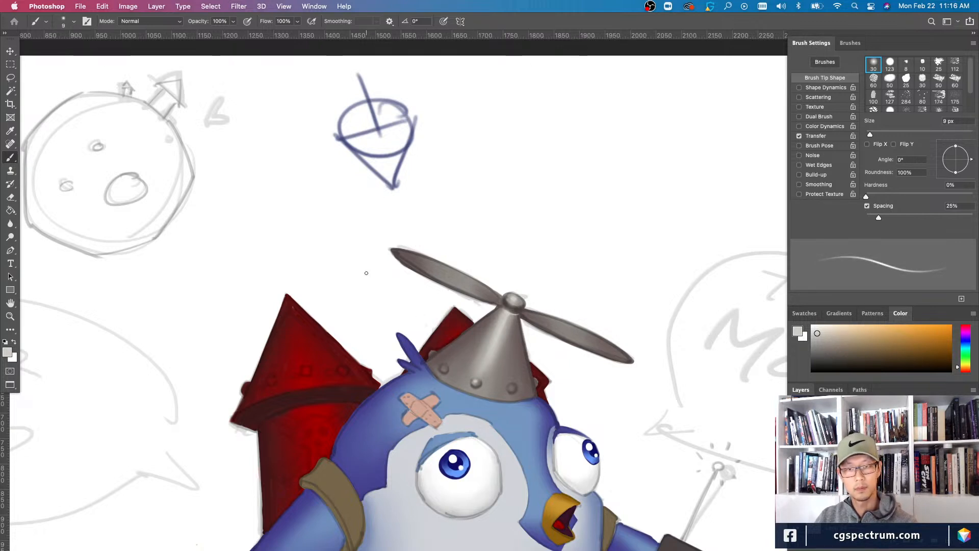
pyautogui.press('e')
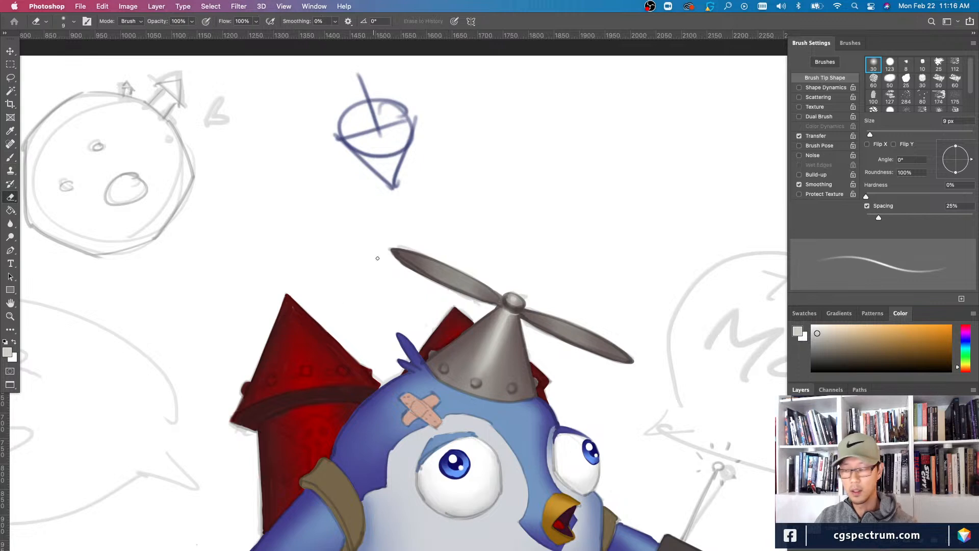
# - Broaden the soft highlight on the hat's cone, enlarging the brush to 60 px
pyautogui.press('b')
pyautogui.press(']')
pyautogui.press(']')
pyautogui.press(']')
pyautogui.press(']')
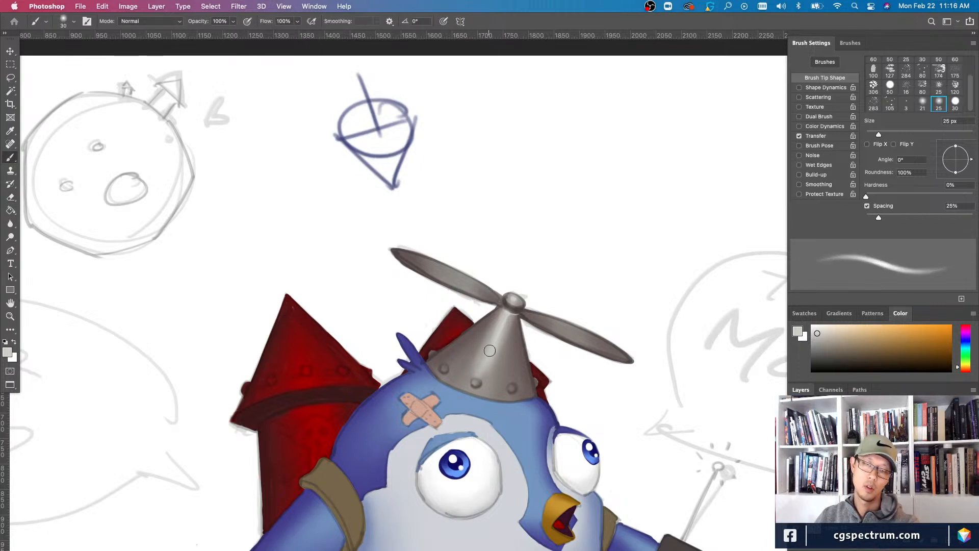
pyautogui.press(']')
pyautogui.press(']')
pyautogui.press(']')
pyautogui.press(']')
pyautogui.press(']')
pyautogui.press(']')
pyautogui.press(']')
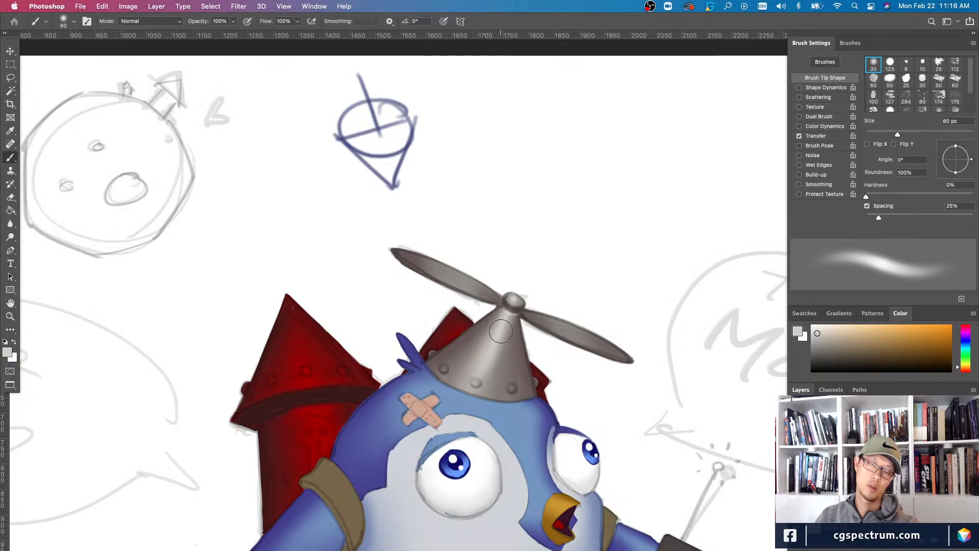
# - Strengthen the centre of the cone's highlight with a 30 px brush and check the hat at smaller scale
pyautogui.press('[')
pyautogui.press('[')
pyautogui.press('[')
pyautogui.press('[')
pyautogui.press('[')
pyautogui.press('[')
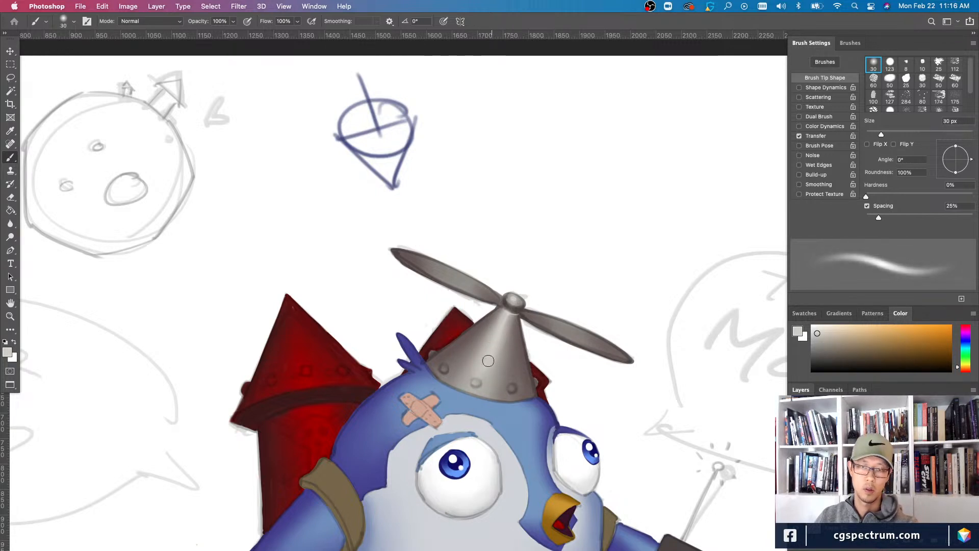
pyautogui.press('[')
pyautogui.press('super+minus')
pyautogui.press('super+minus')
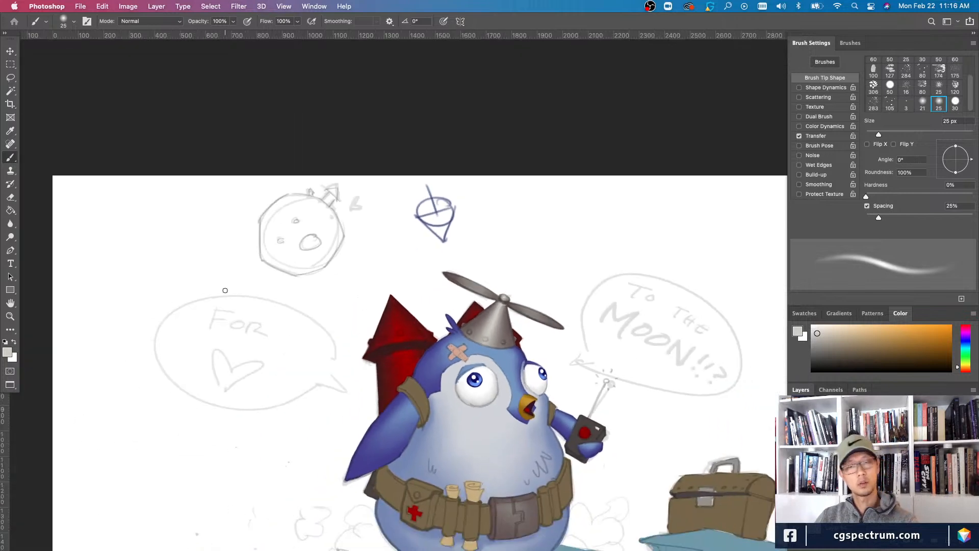
# - Lighten the cone's upper part with a 45 px brush and check the overall shading
pyautogui.press('super+equal')
pyautogui.press('super+equal')
pyautogui.press(']')
pyautogui.press(']')
pyautogui.press(']')
pyautogui.press(']')
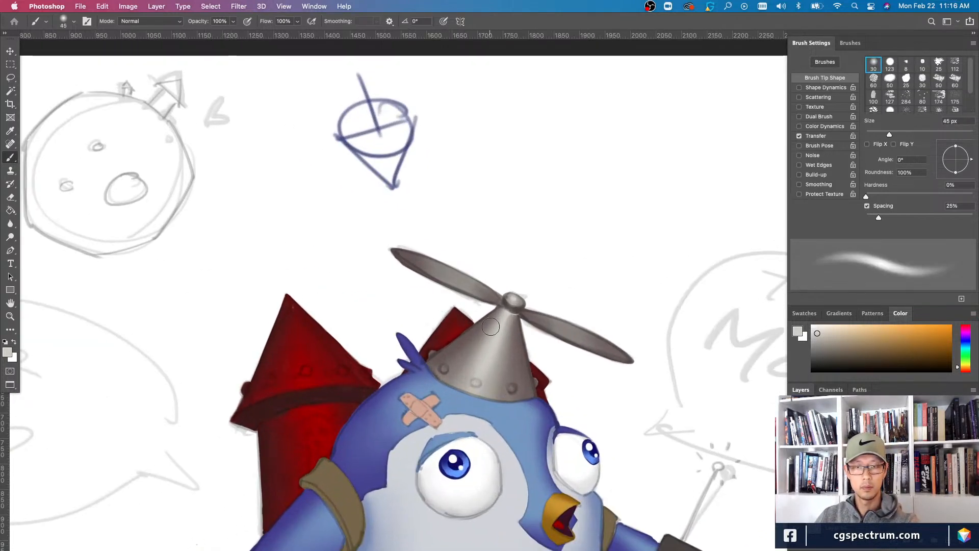
pyautogui.press('super+minus')
pyautogui.press('super+minus')
pyautogui.press('super+equal')
pyautogui.press('super+equal')
# - Soften the cone's highlight near its tip with a 50 px eraser
pyautogui.press('e')
pyautogui.press(']')
pyautogui.press(']')
pyautogui.press(']')
pyautogui.press(']')
pyautogui.press(']')
pyautogui.press(']')
pyautogui.press(']')
pyautogui.press(']')
pyautogui.press(']')
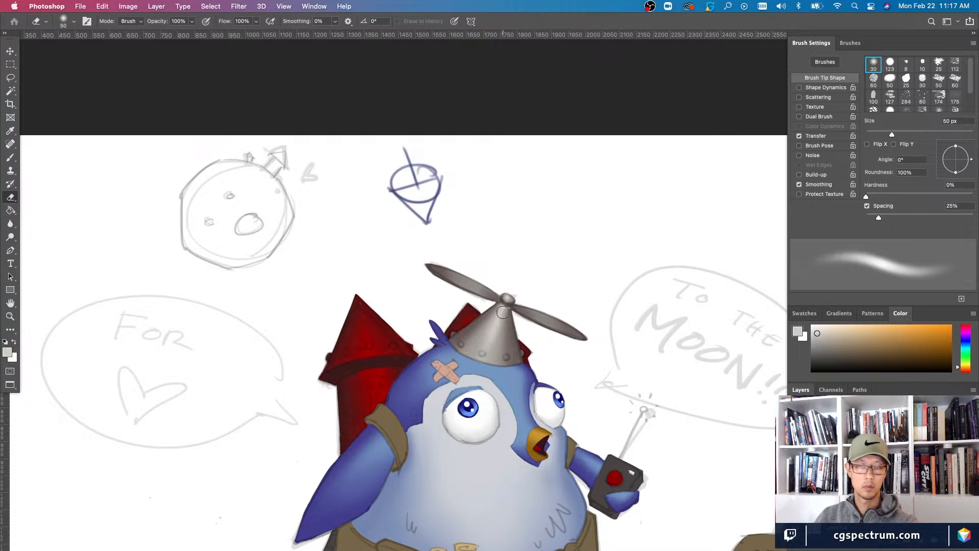
# - Review the penguin at several scales, comparing the hat with its highlights hidden and shown
pyautogui.scroll(-3, 474, 285)
pyautogui.scroll(3, 465, 343)
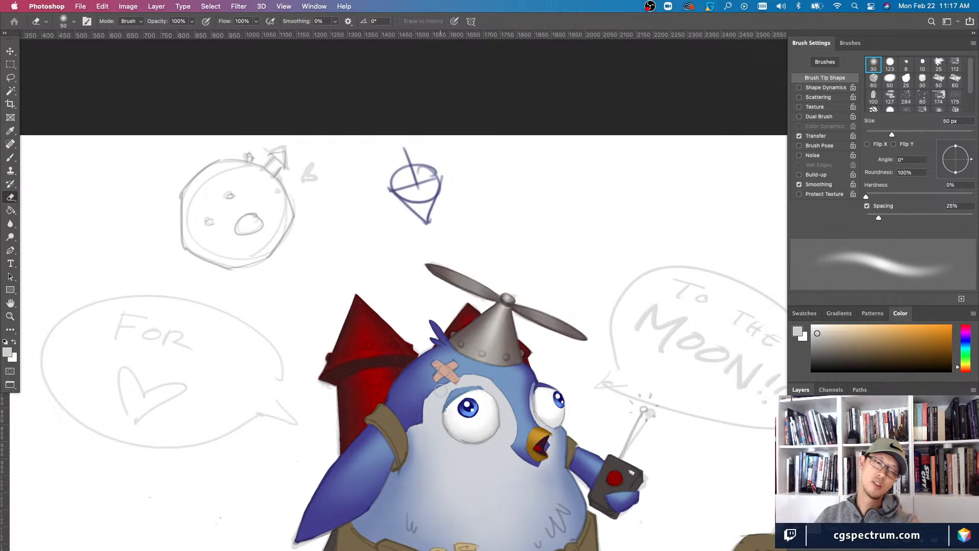
pyautogui.press('b')
pyautogui.scroll(-2, 511, 488)
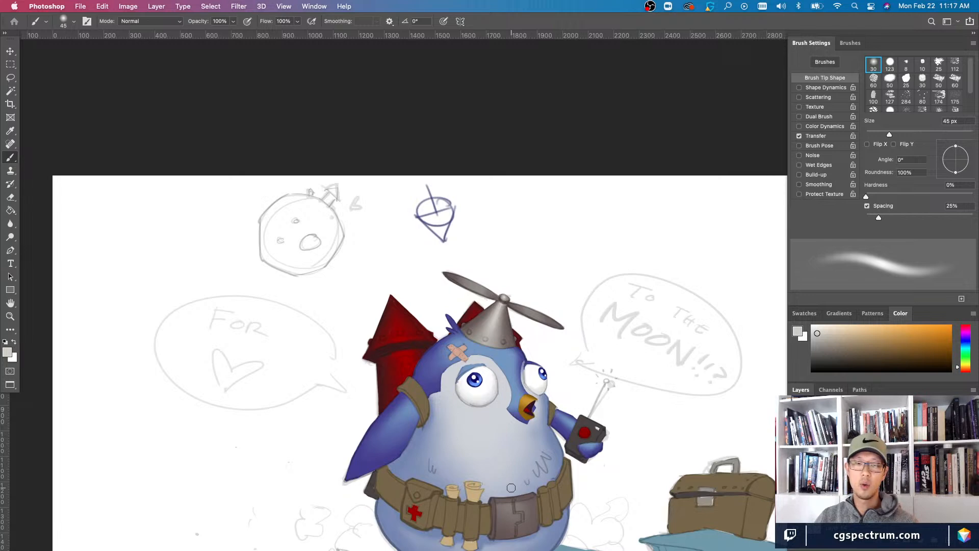
pyautogui.scroll(1, 511, 488)
pyautogui.scroll(-3, 511, 487)
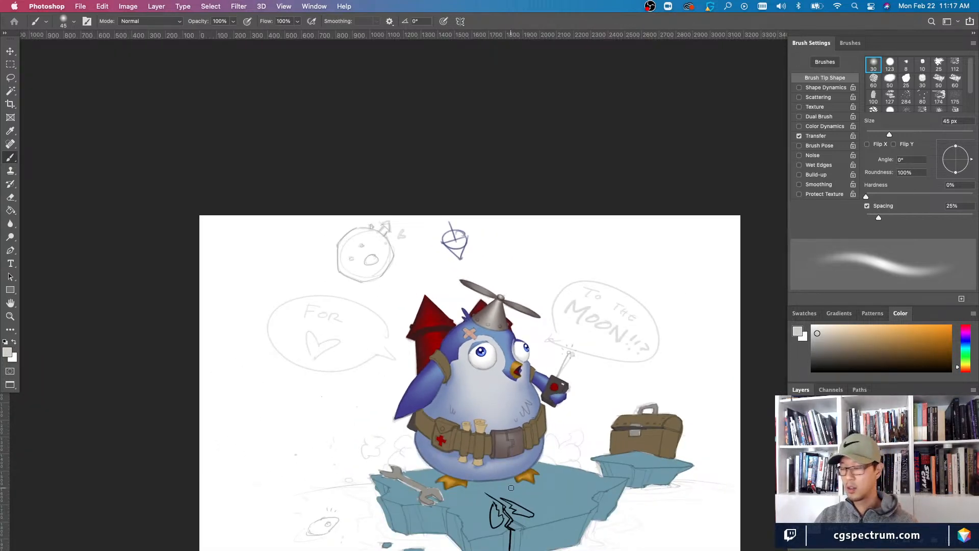
pyautogui.scroll(1, 511, 487)
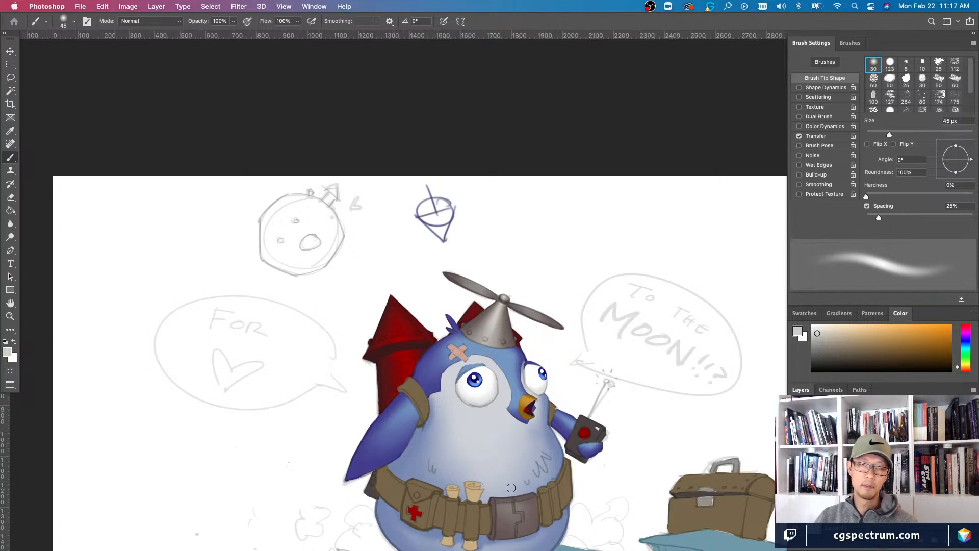
pyautogui.scroll(-1, 511, 488)
pyautogui.scroll(1, 511, 488)
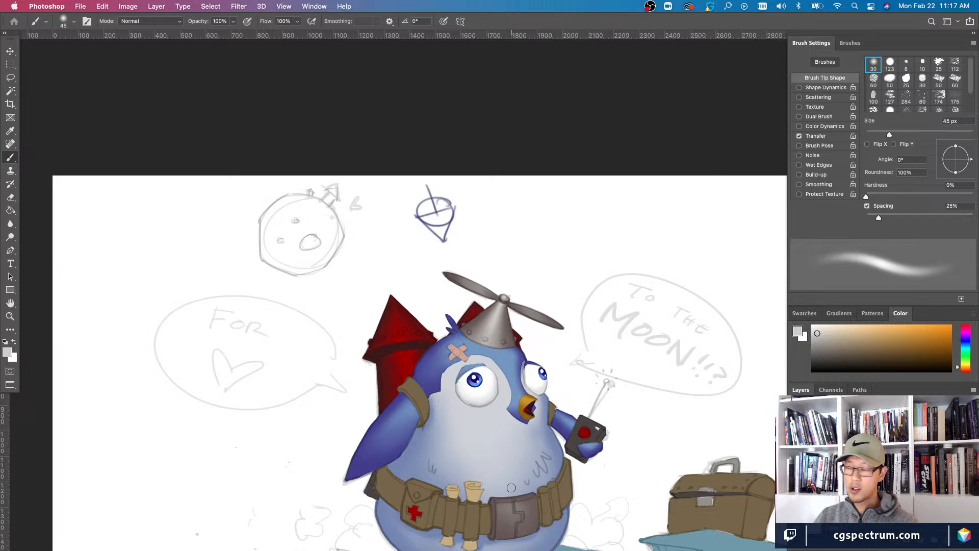
pyautogui.scroll(-4, 632, 459)
pyautogui.hscroll(-1, 632, 459)
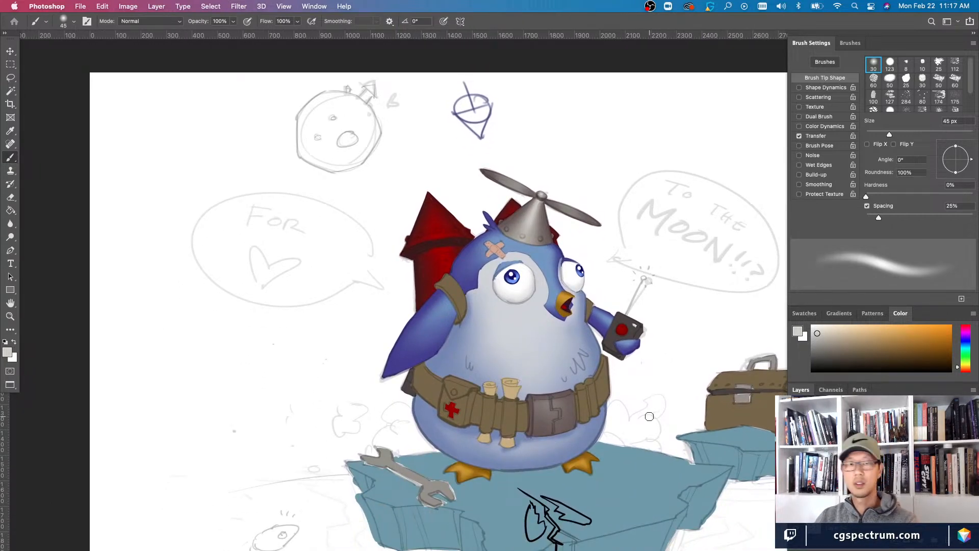
pyautogui.scroll(1, 674, 406)
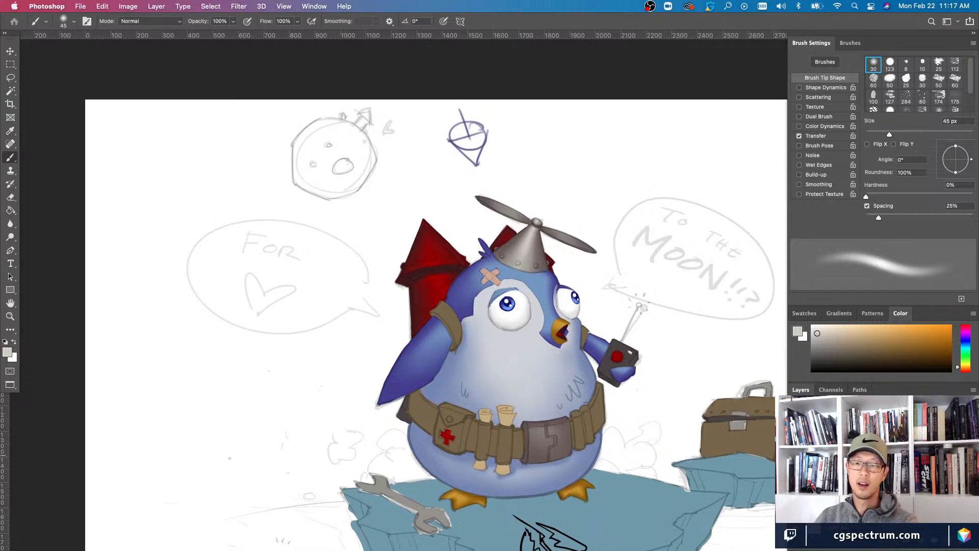
pyautogui.scroll(2, 708, 494)
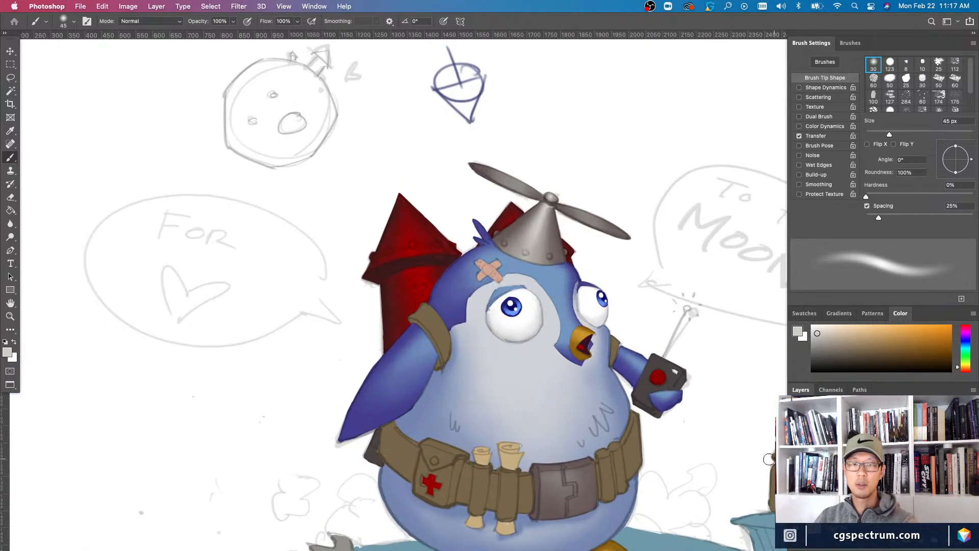
pyautogui.scroll(1, 708, 495)
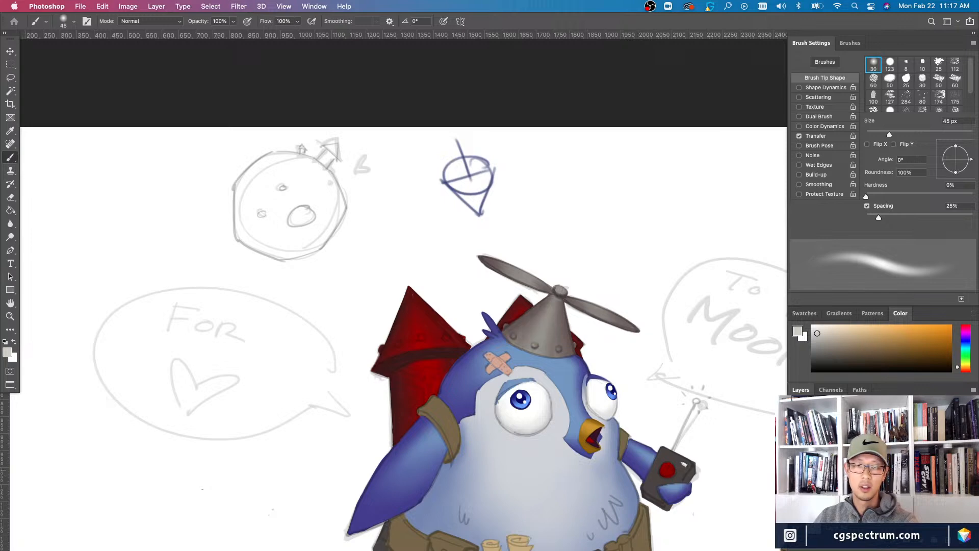
pyautogui.press('super+minus')
pyautogui.press('super+minus')
pyautogui.press('super+plus')
pyautogui.press('super+plus')
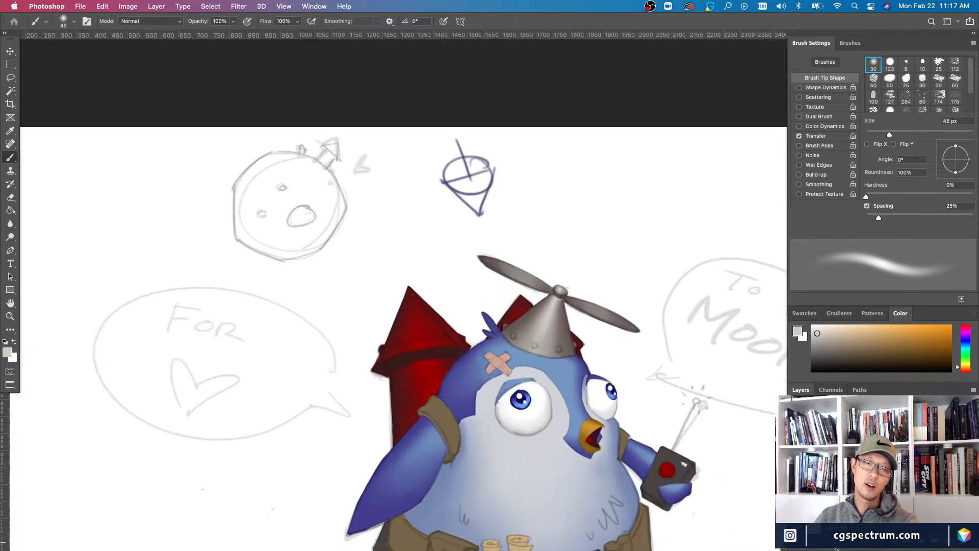
# - Soften the highlights on the propeller blades beside the hub with a 30 px eraser
pyautogui.press('[')
pyautogui.press('[')
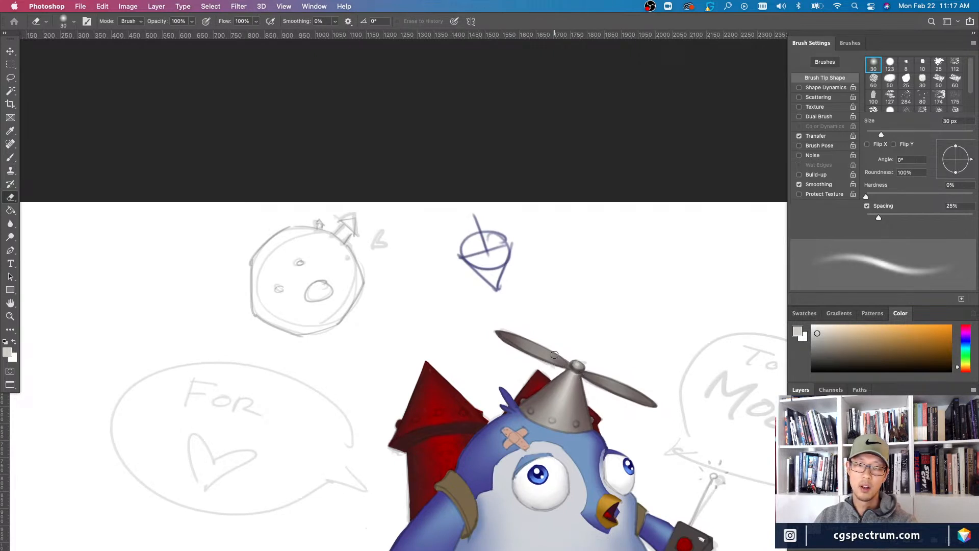
pyautogui.press('b')
pyautogui.scroll(-2, 750, 497)
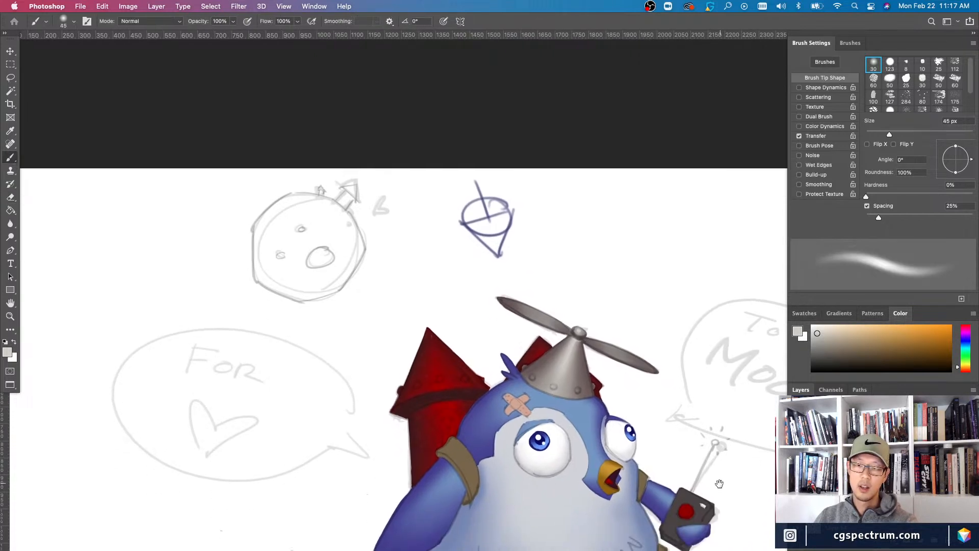
pyautogui.press('super+minus')
pyautogui.press('super+equal')
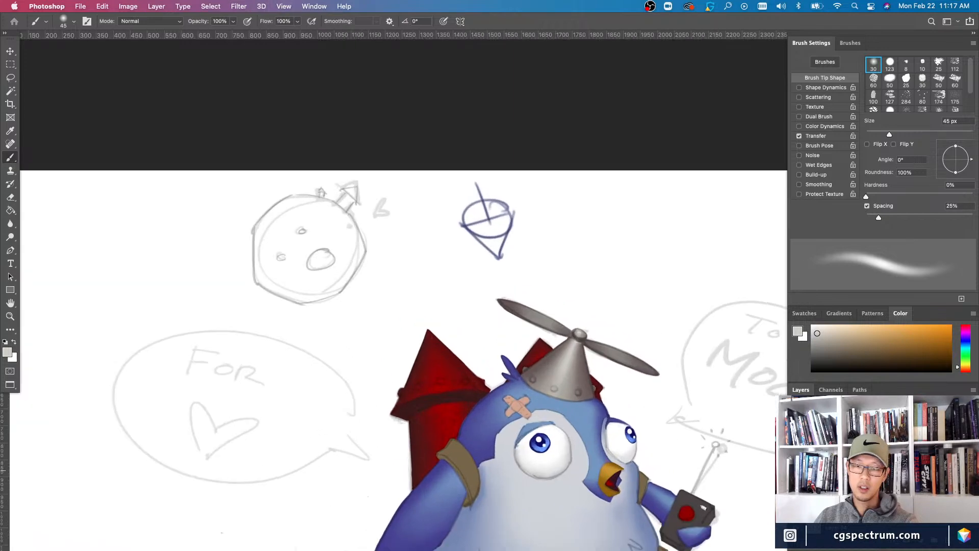
pyautogui.press('super+minus')
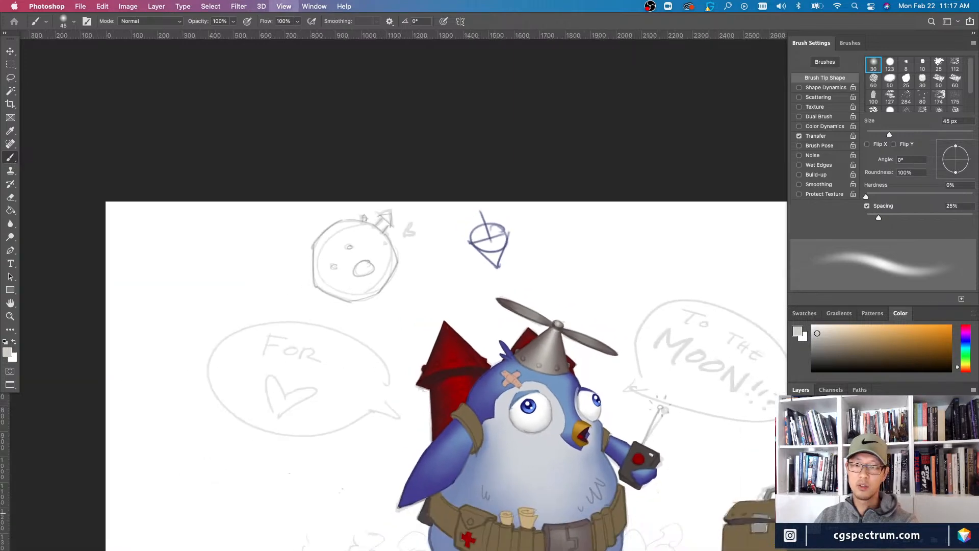
# - Refine the highlights around the hat's rivets with a 9 px eraser and check the result at smaller scale
pyautogui.press('super+equal')
pyautogui.press('super+equal')
pyautogui.press('e')
pyautogui.press('[')
pyautogui.press('[')
pyautogui.press('[')
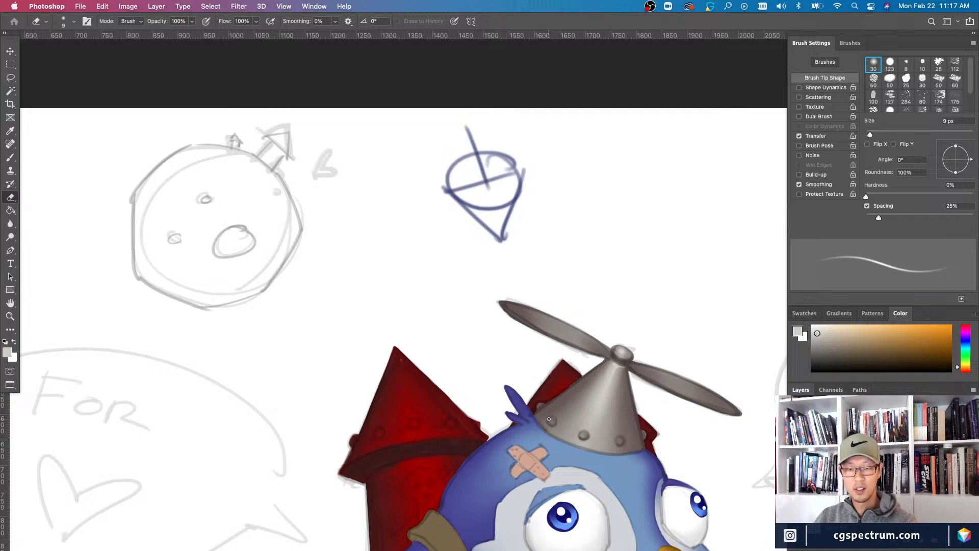
pyautogui.press('super+minus')
pyautogui.press('super+minus')
pyautogui.press('super+plus')
pyautogui.press('super+plus')
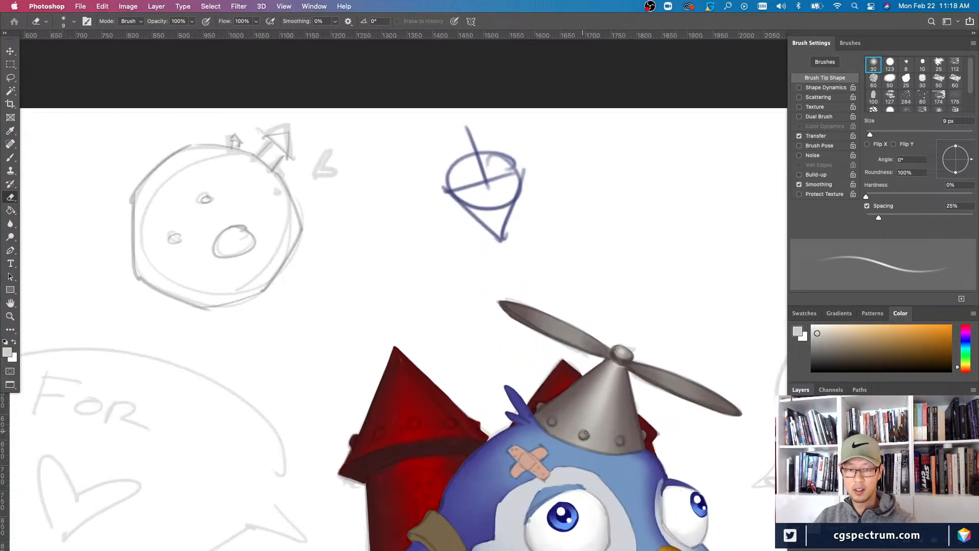
pyautogui.press('super+minus')
pyautogui.press('super+minus')
pyautogui.press('super+plus')
pyautogui.press('super+plus')
pyautogui.press('b')
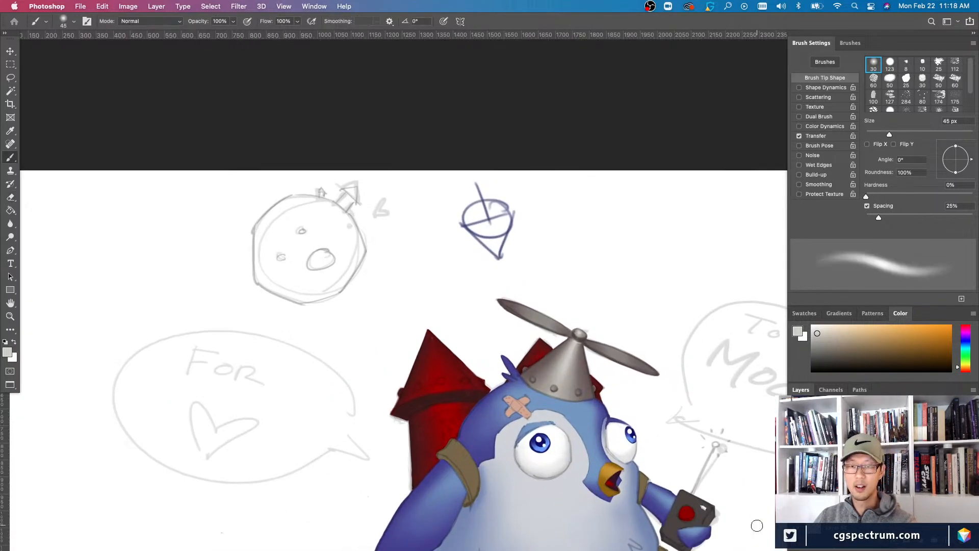
# - Sample the light grey near the metal hat's tip and dab small highlights on its front rivets with a soft 5 px brush
pyautogui.scroll(-3, 664, 466)
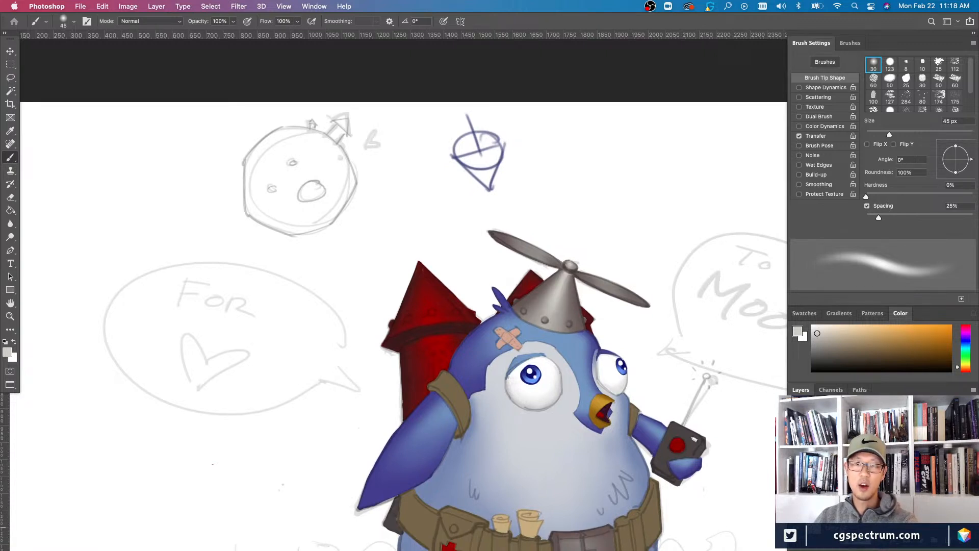
pyautogui.press('super+minus')
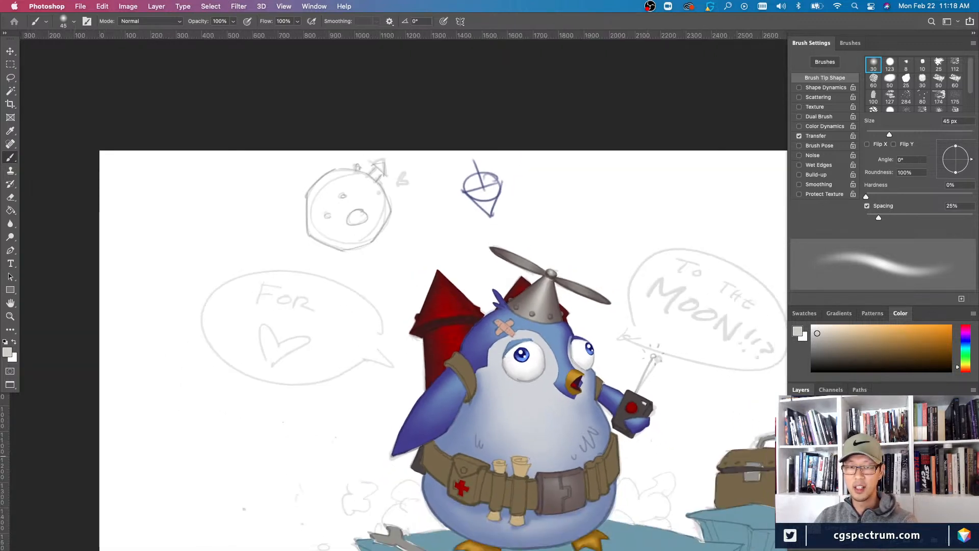
pyautogui.press('super+plus')
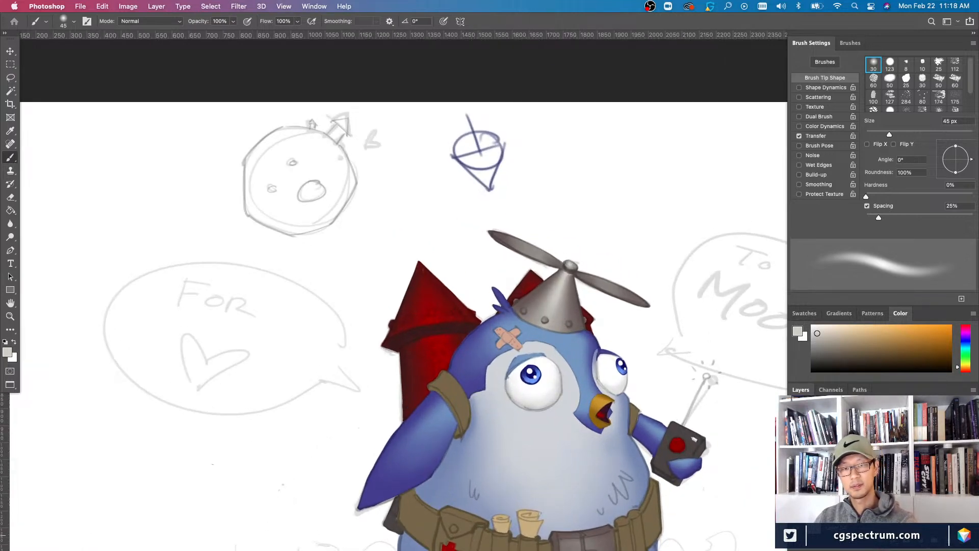
pyautogui.scroll(5, 531, 280)
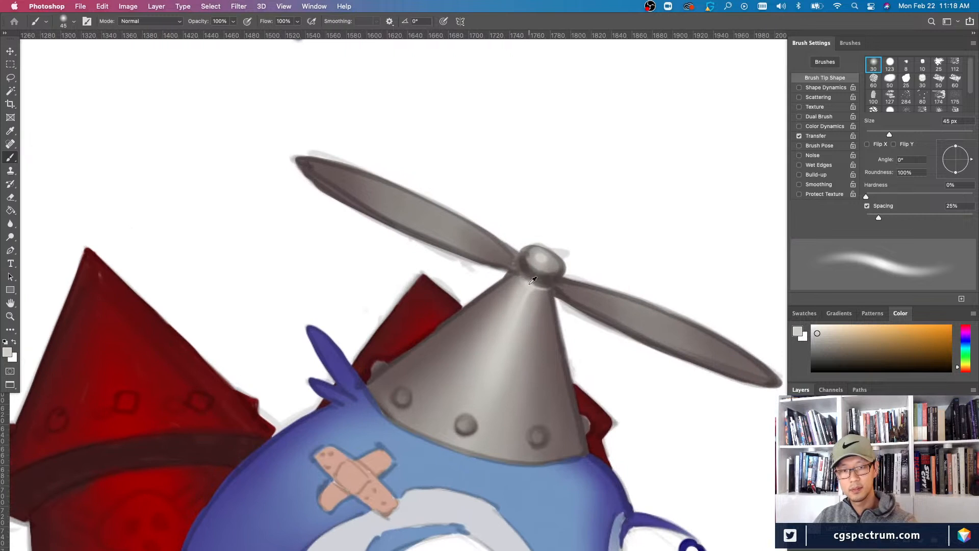
pyautogui.keyDown('alt'); pyautogui.click(532, 280); pyautogui.keyUp('alt')
pyautogui.press('[')
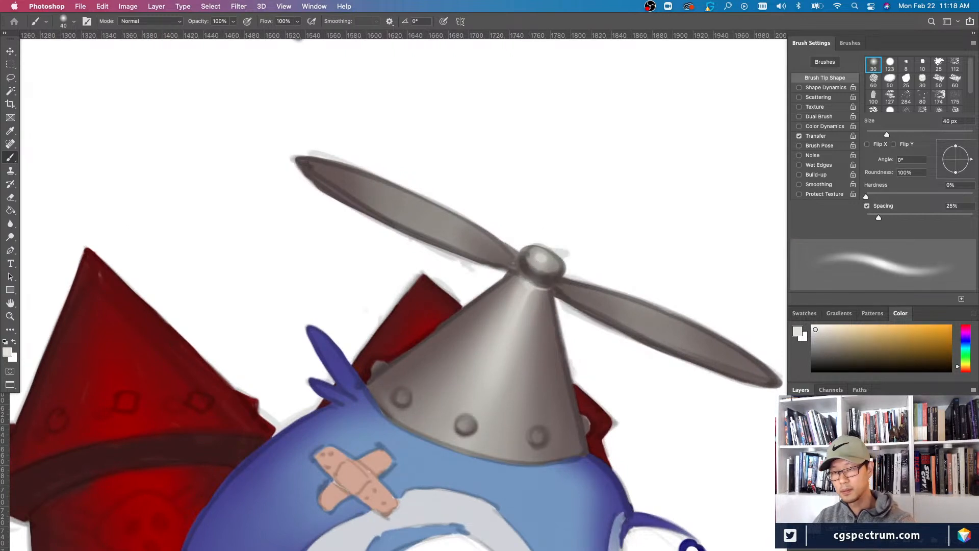
pyautogui.press('[')
pyautogui.press('[')
pyautogui.press('[')
pyautogui.press('[')
pyautogui.press('[')
pyautogui.press('[')
pyautogui.press('[')
pyautogui.press('[')
pyautogui.press('[')
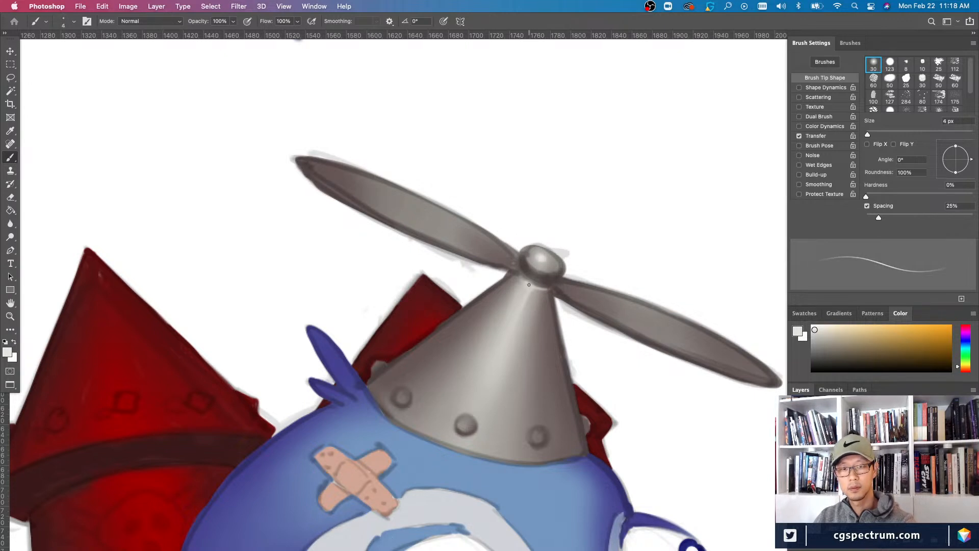
pyautogui.click(466, 420)
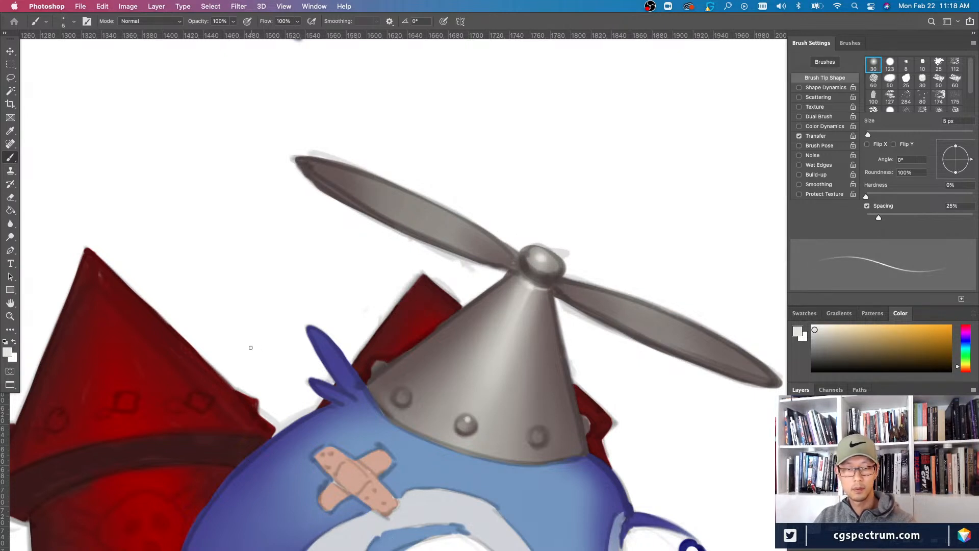
pyautogui.press('[')
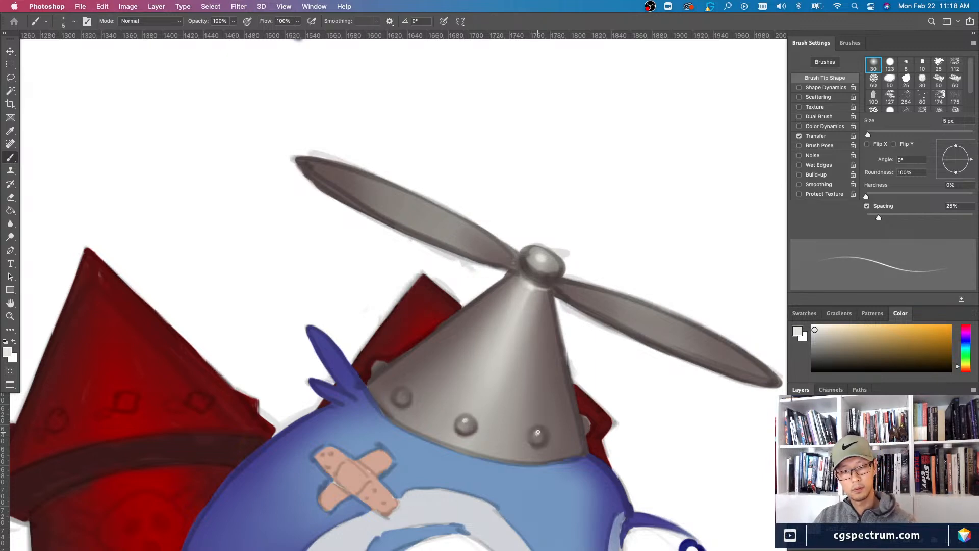
pyautogui.press('super+0')
pyautogui.press('super+1')
pyautogui.scroll(1, 504, 335)
pyautogui.press('super+minus')
pyautogui.press('super+minus')
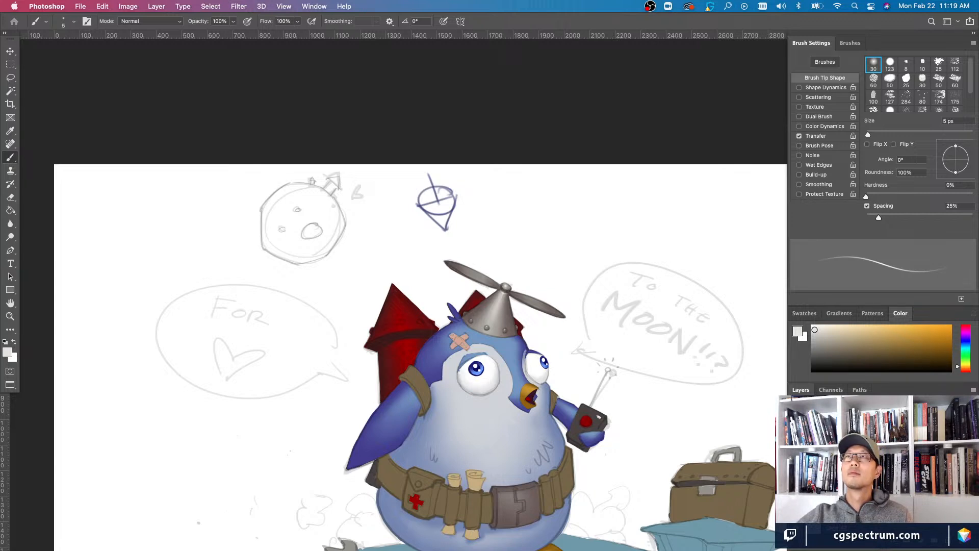
pyautogui.press('Tab')
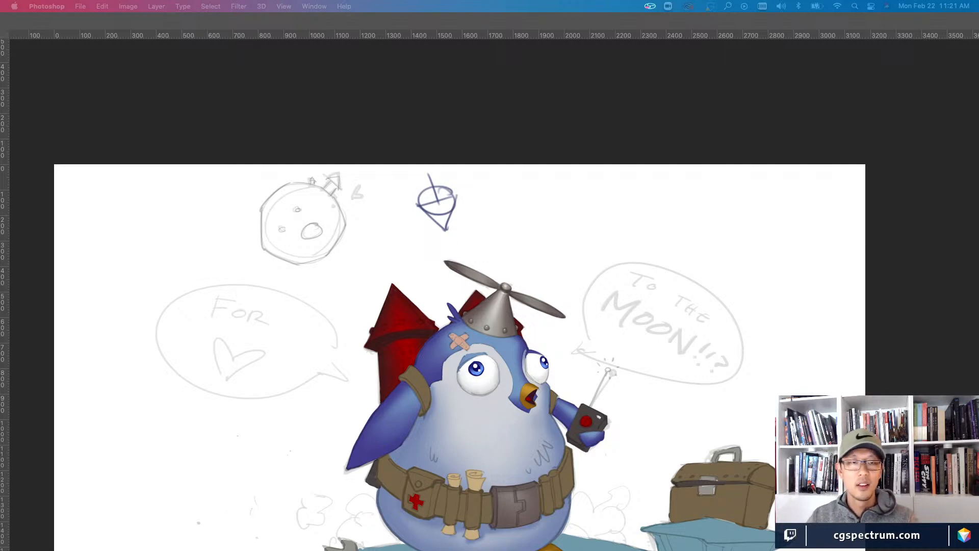
pyautogui.press('Tab')
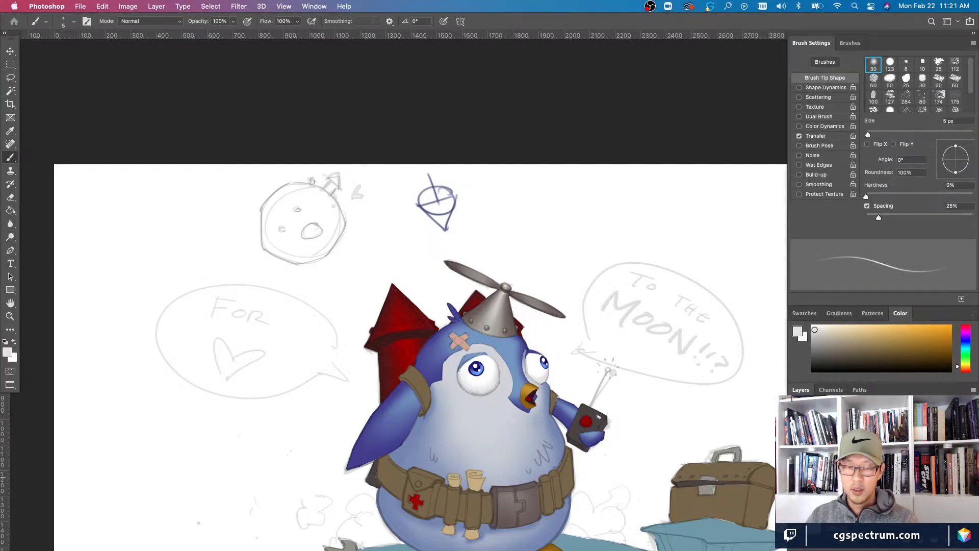
pyautogui.scroll(5, 504, 314)
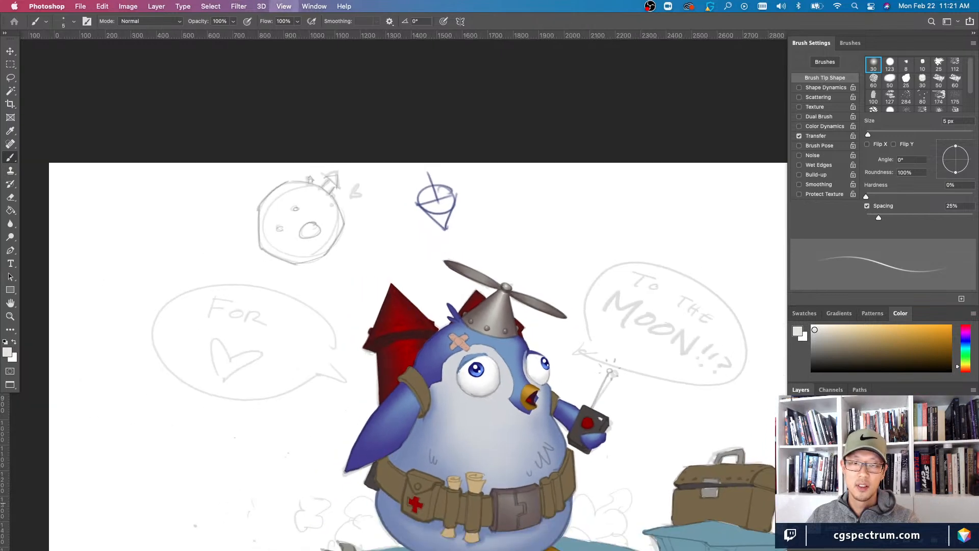
pyautogui.press(']')
pyautogui.press(']')
pyautogui.press(']')
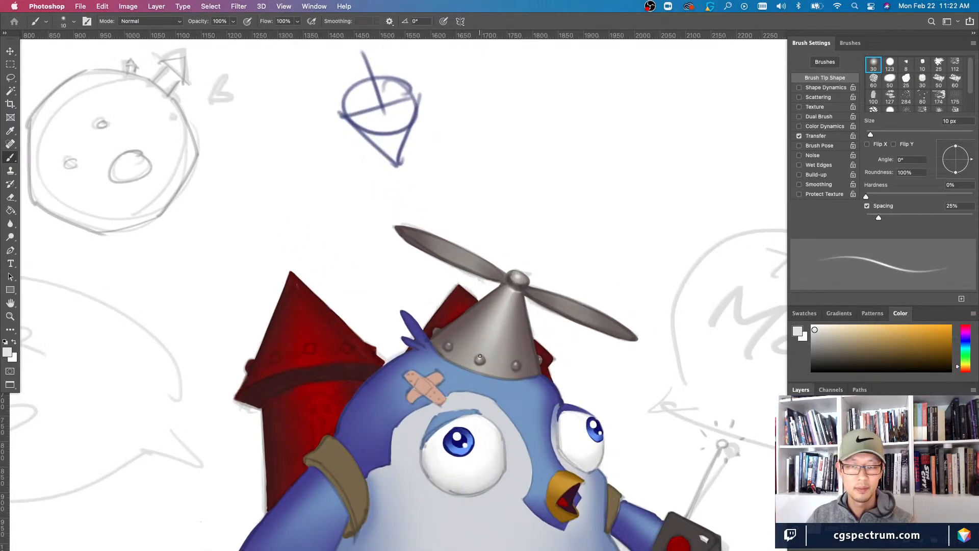
pyautogui.press(']')
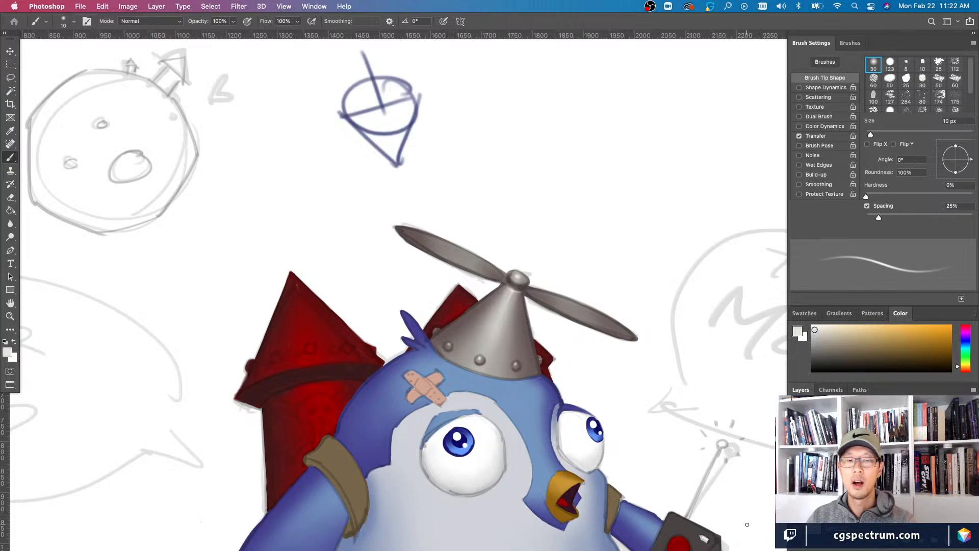
pyautogui.press('super+minus')
pyautogui.press('super+minus')
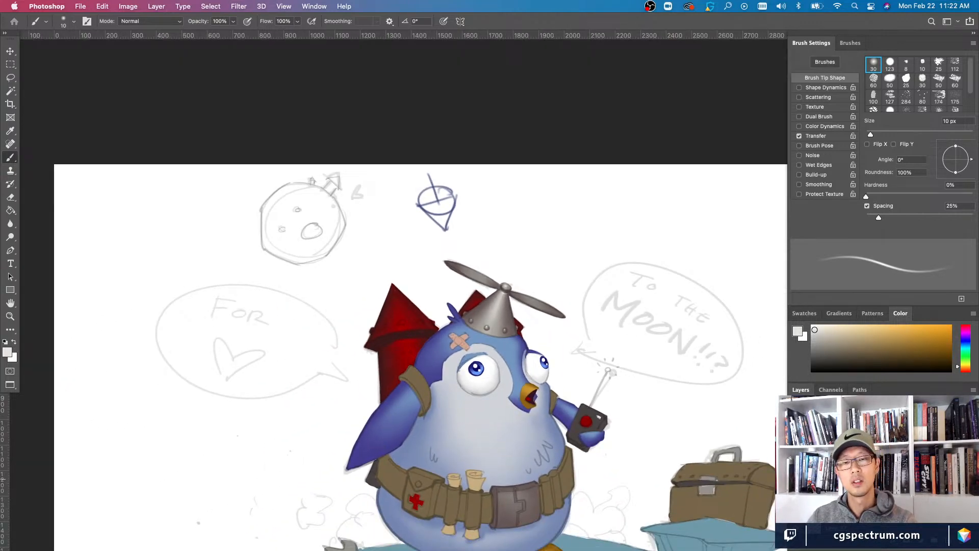
pyautogui.press('super+minus')
pyautogui.press('super+plus')
pyautogui.press('super+plus')
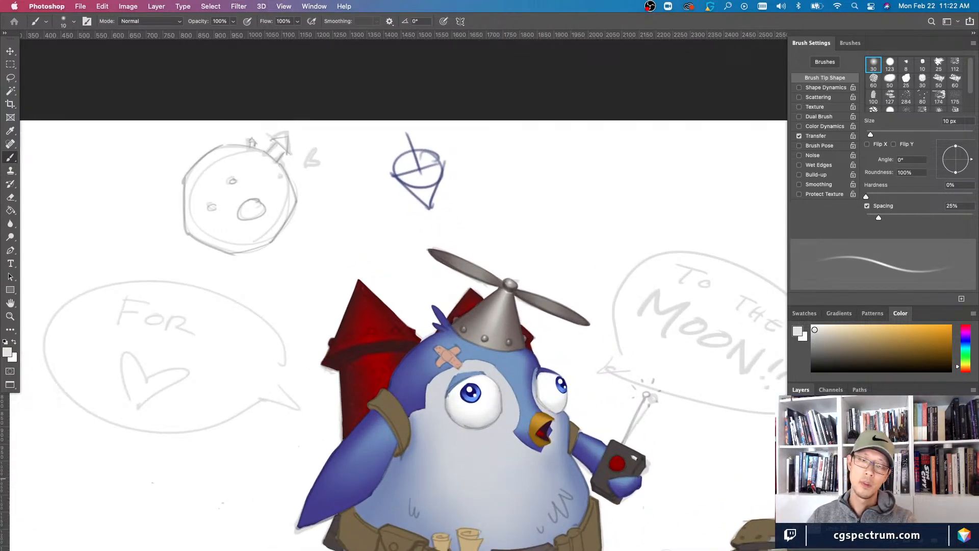
pyautogui.press('super+minus')
pyautogui.press('super+plus')
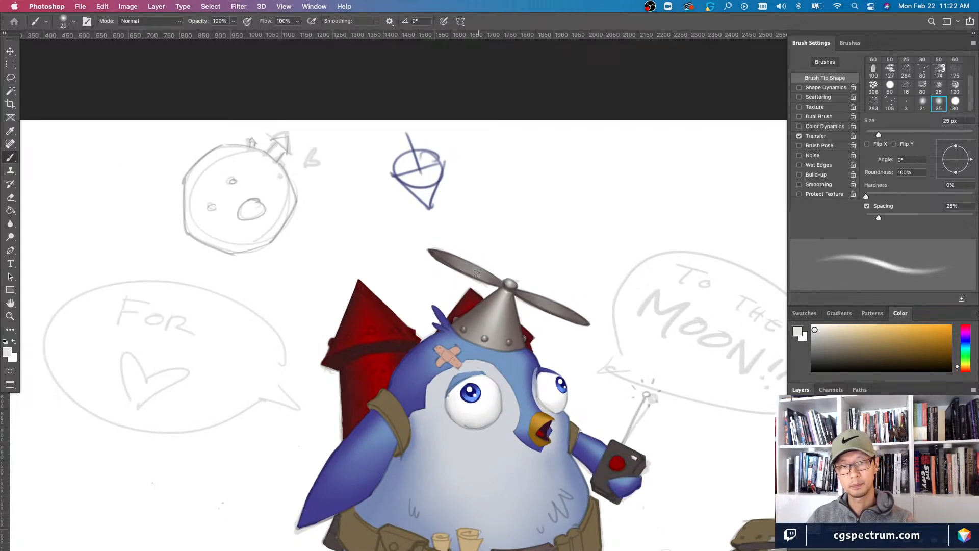
# - Paint a light highlight along the left propeller blade, reducing the soft brush to 3 px for finer strokes, and undo the last stroke
pyautogui.press('[')
pyautogui.press('[')
pyautogui.press('[')
pyautogui.moveTo(465, 270); pyautogui.dragTo(498, 282)
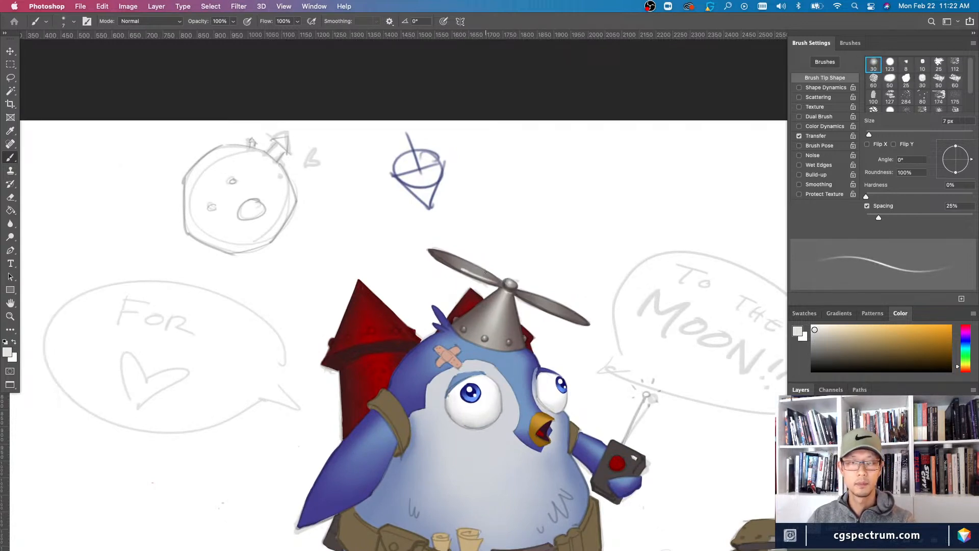
pyautogui.press('[')
pyautogui.press('[')
pyautogui.press('[')
pyautogui.press('[')
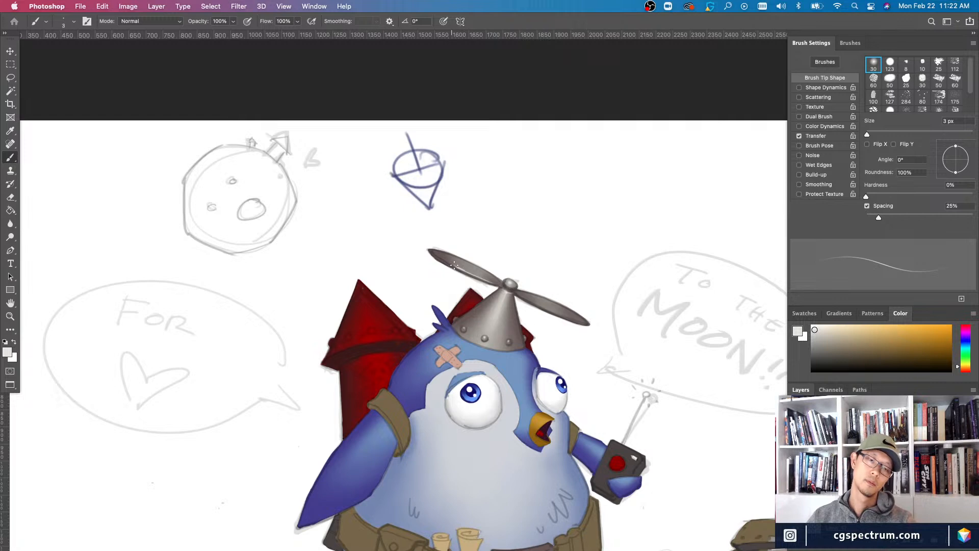
pyautogui.press('super+z')
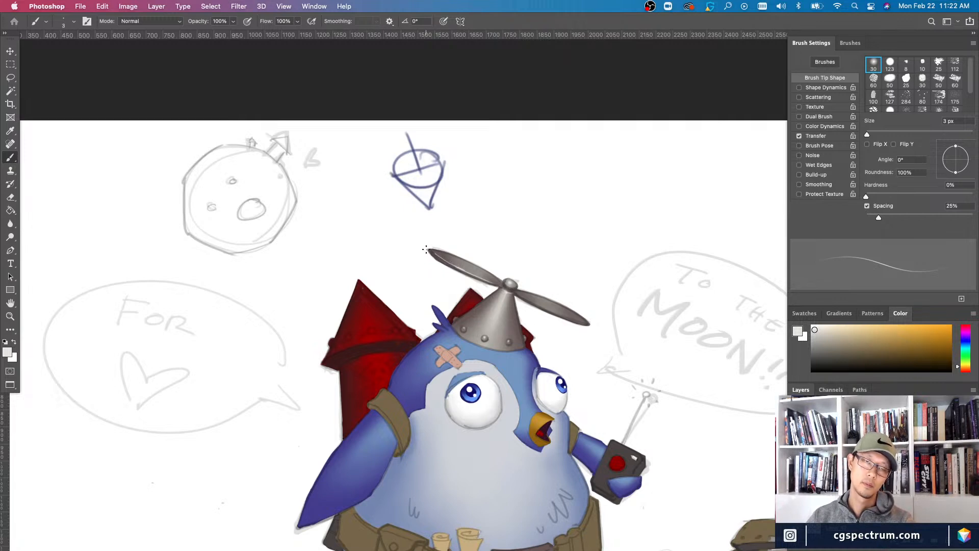
# - Refine the highlights on the propeller blades and hub, alternating between the 3 px brush and a soft 9 px eraser
pyautogui.press('e')
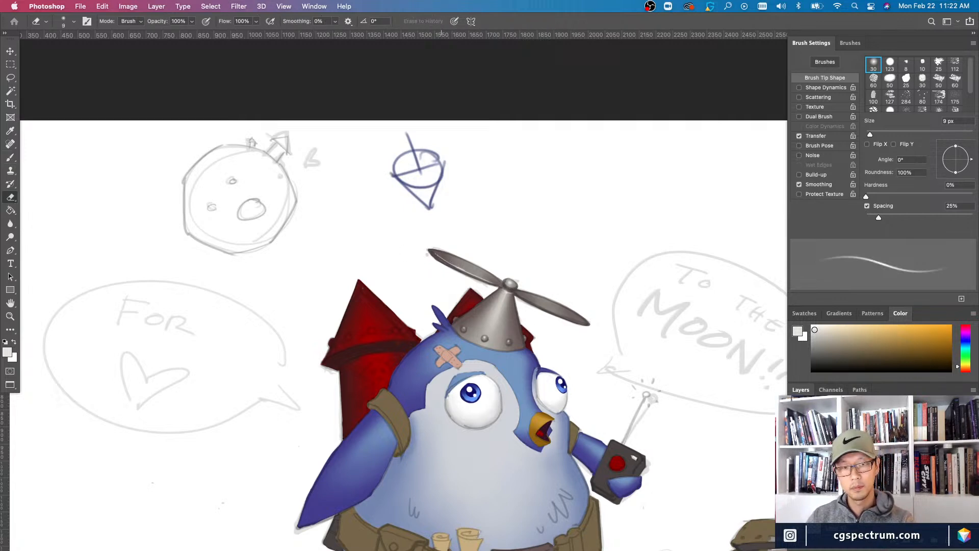
pyautogui.press('b')
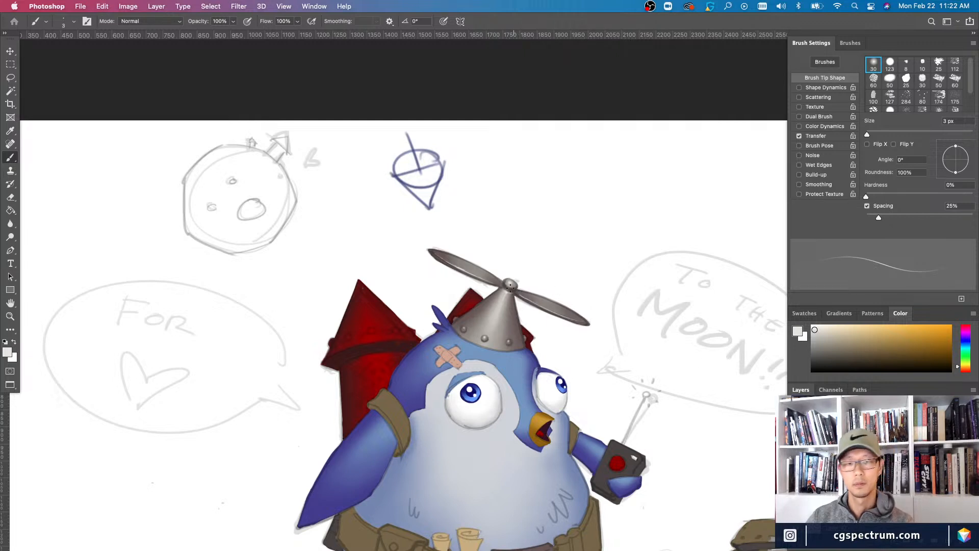
pyautogui.press('e')
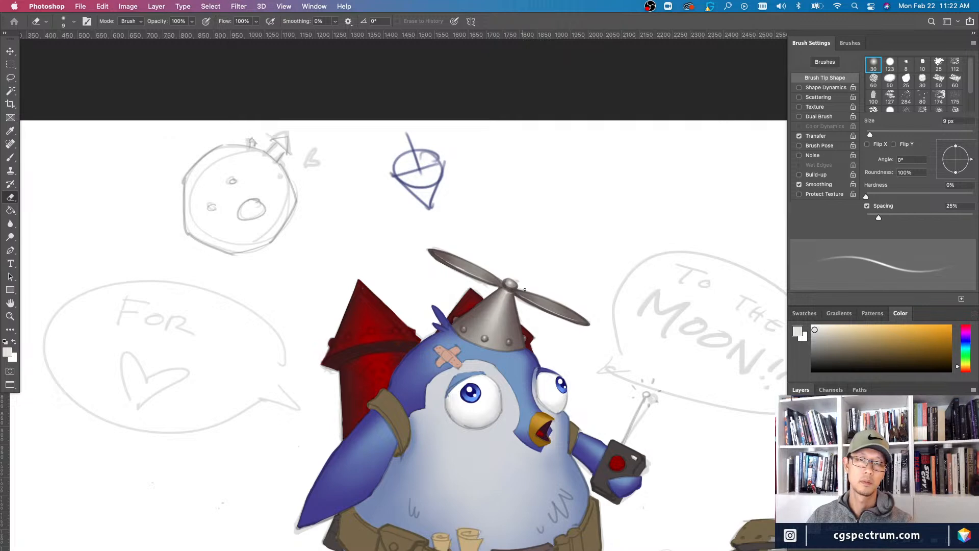
pyautogui.press('super+minus')
pyautogui.press('super+minus')
pyautogui.press('super+equal')
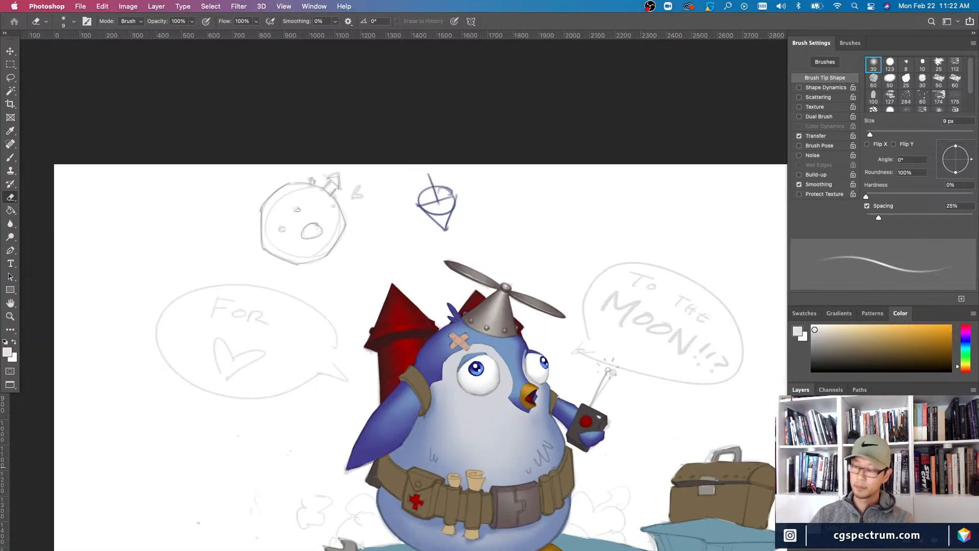
pyautogui.press('b')
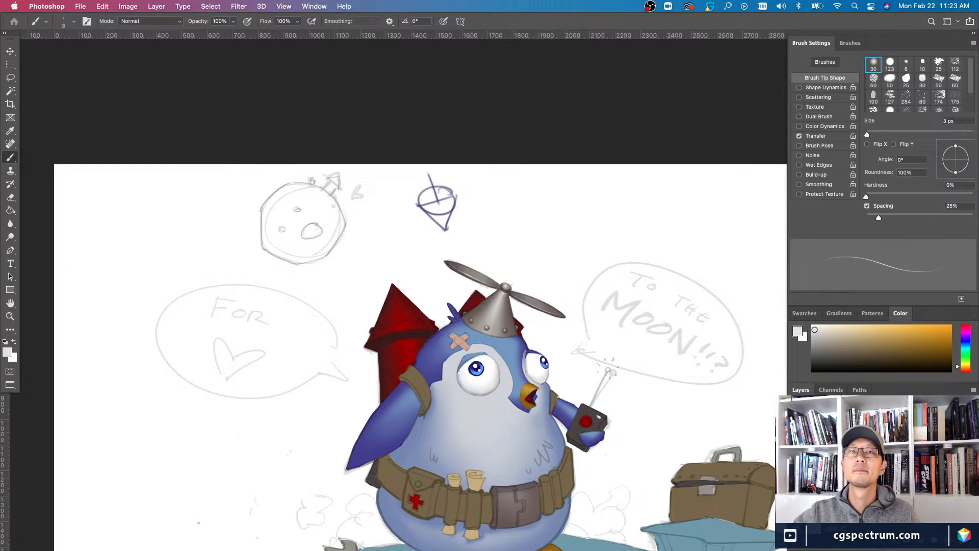
pyautogui.press('Tab')
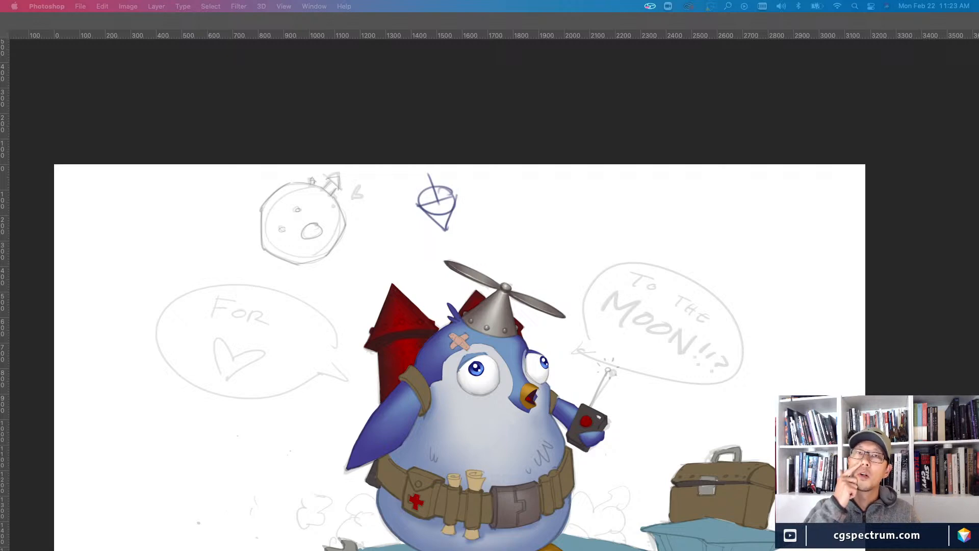
pyautogui.press('Tab')
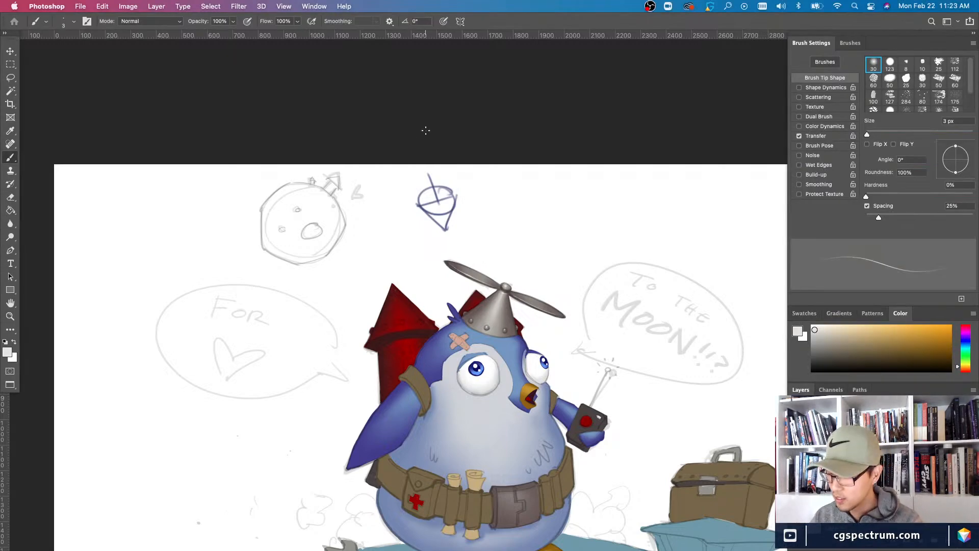
pyautogui.press('super+plus')
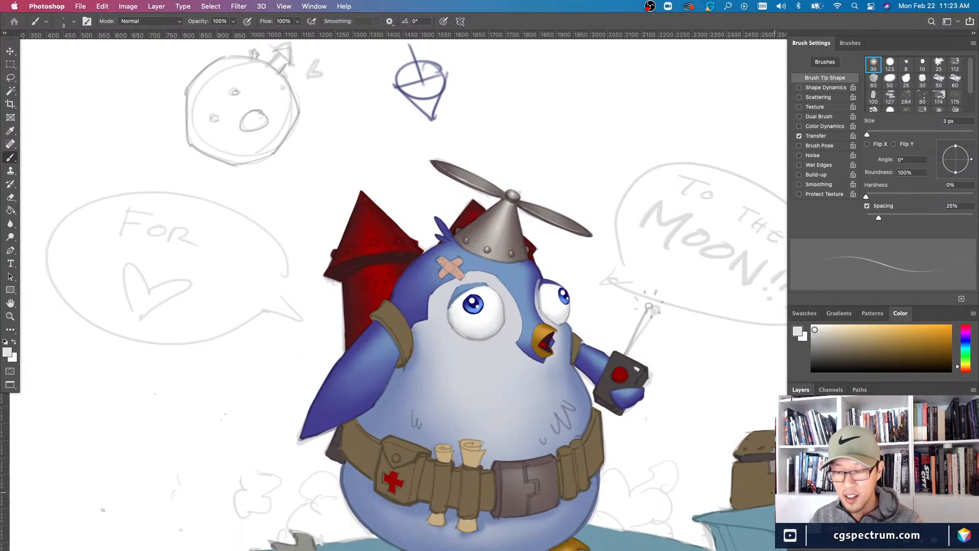
pyautogui.press('super+minus')
pyautogui.press('super+plus')
pyautogui.hscroll(3, 393, 290)
pyautogui.scroll(-2, 393, 290)
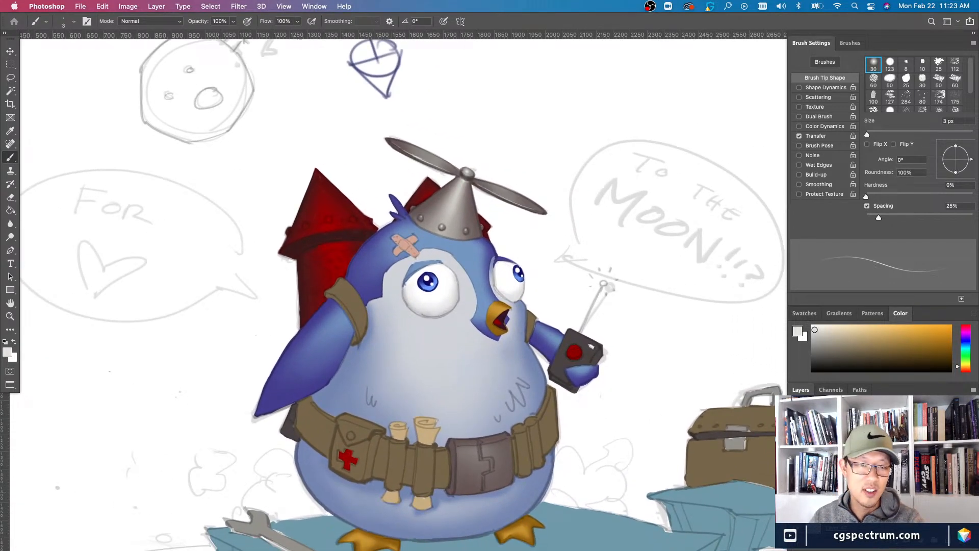
pyautogui.press('super+plus')
pyautogui.press('super+minus')
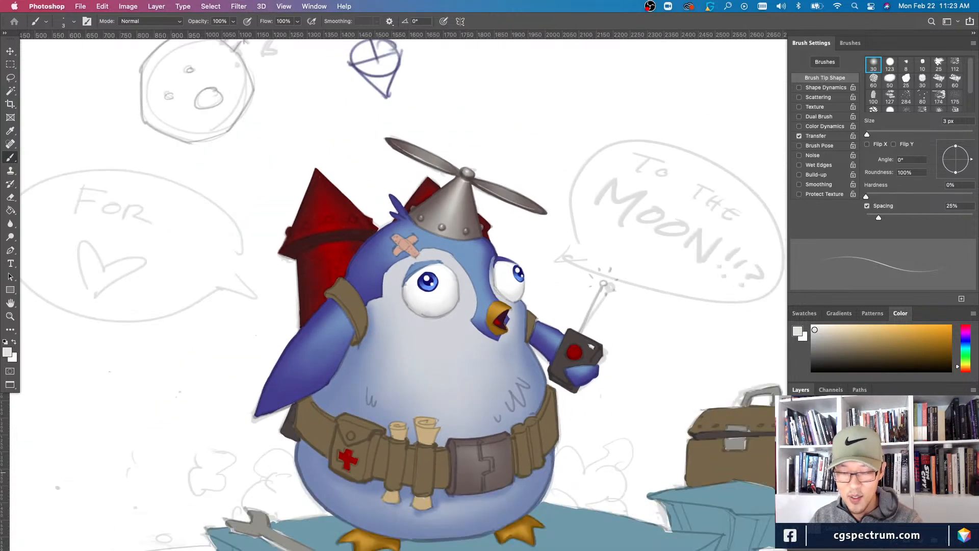
pyautogui.press('super+minus')
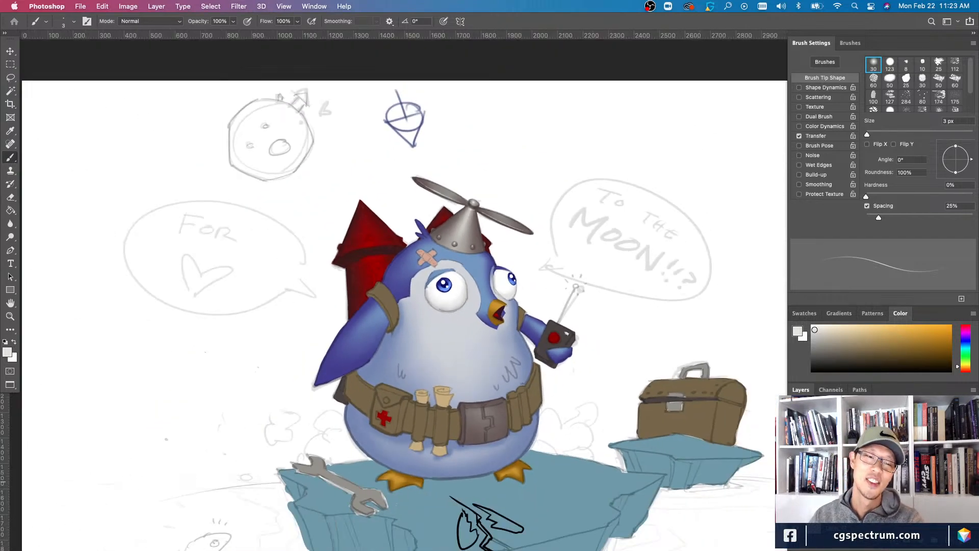
pyautogui.press('super+plus')
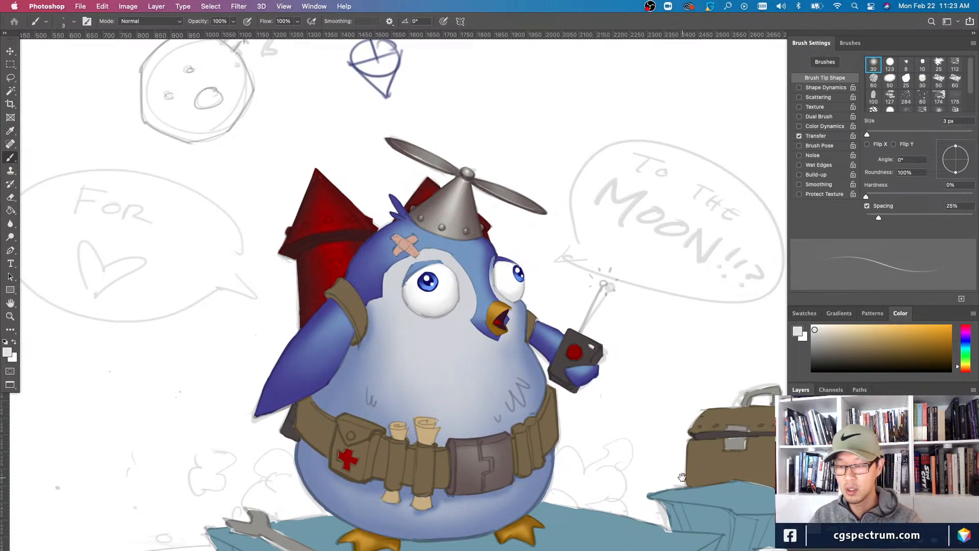
pyautogui.scroll(1, 403, 290)
pyautogui.hscroll(-1, 403, 290)
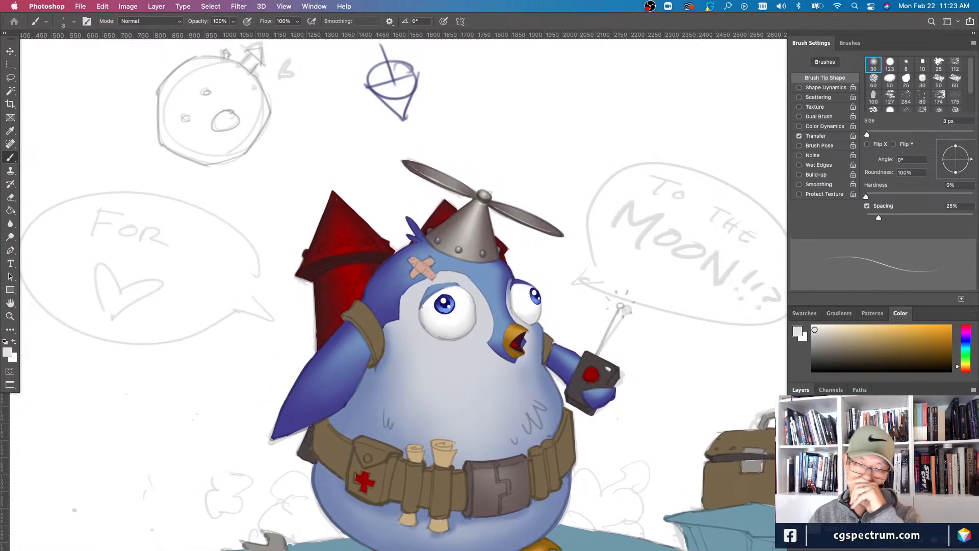
pyautogui.press('super+minus')
pyautogui.press('super+minus')
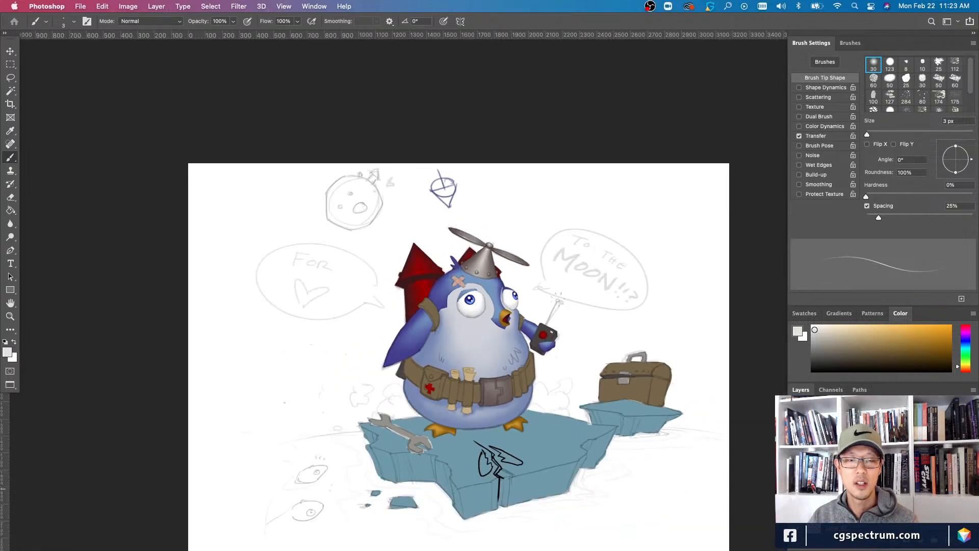
pyautogui.press('super+plus')
pyautogui.press('super+plus')
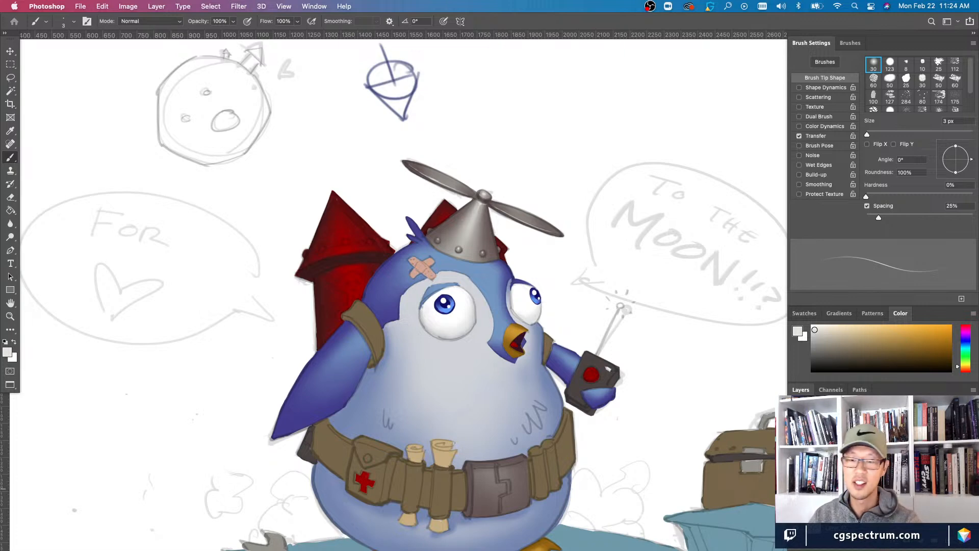
# - Inspect the penguin's painting from the propeller hat down to the utility belt and feet
pyautogui.scroll(4, 336, 217)
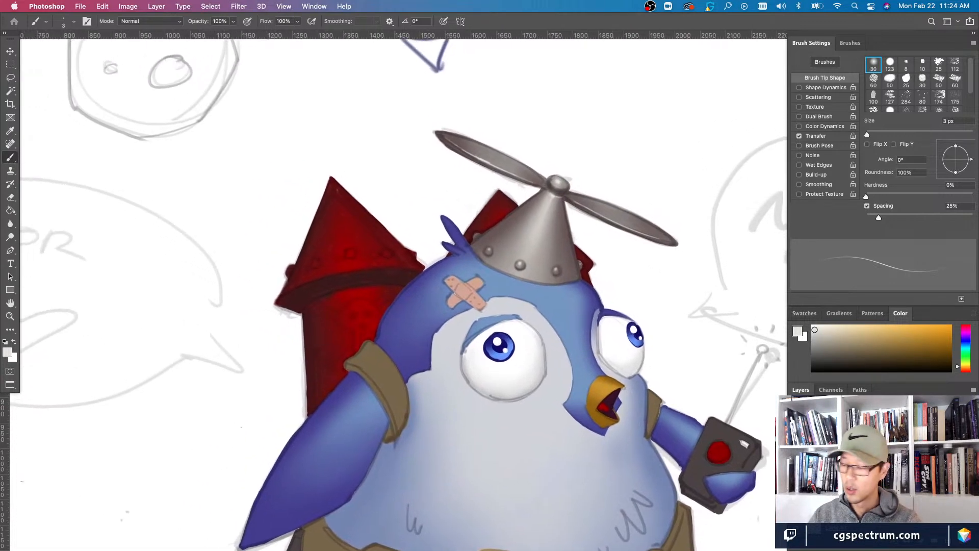
pyautogui.press('v')
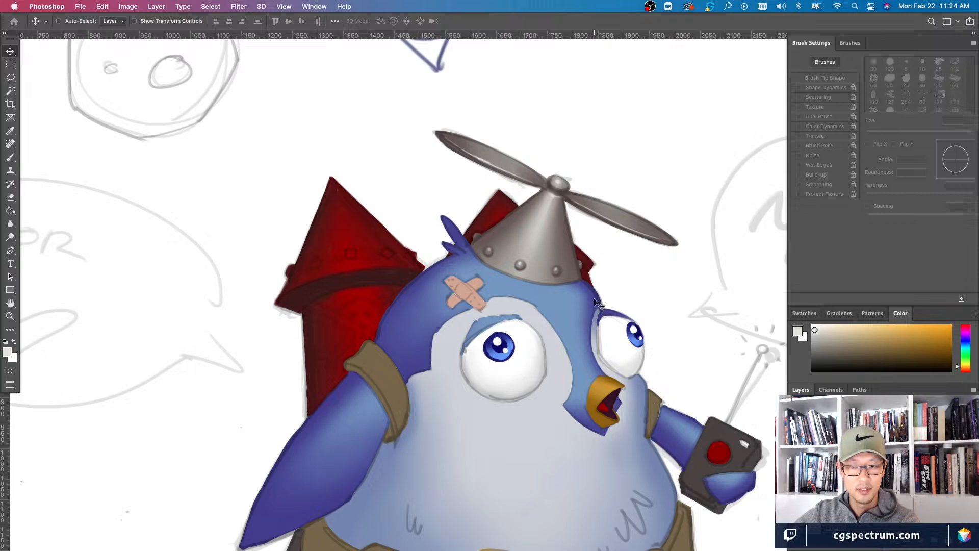
pyautogui.scroll(-8, 593, 306)
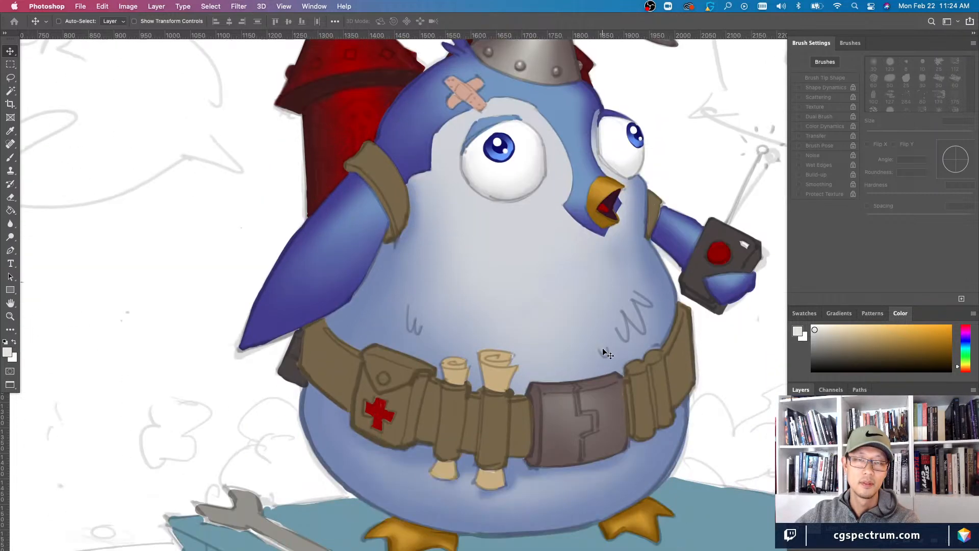
pyautogui.scroll(7, 603, 348)
pyautogui.scroll(-3, 564, 293)
pyautogui.scroll(2, 568, 301)
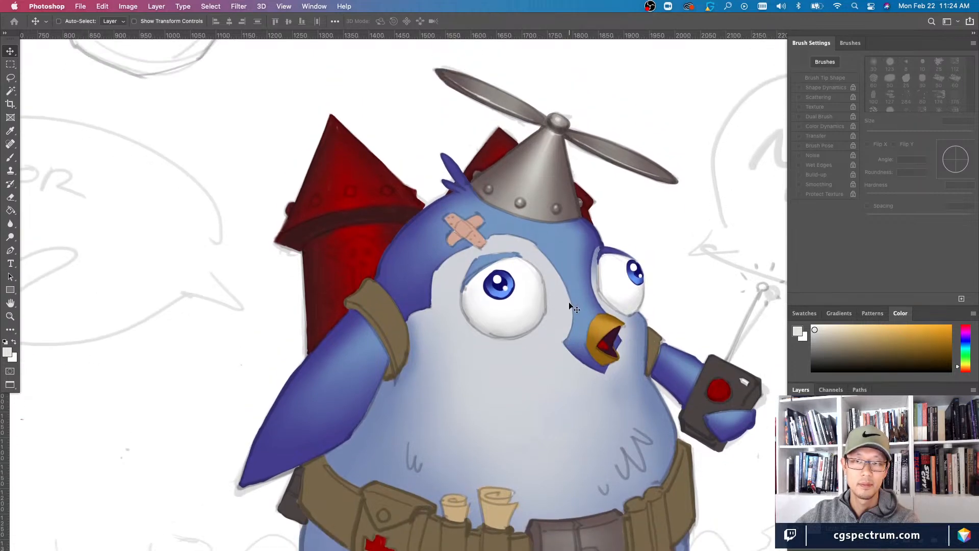
pyautogui.scroll(-5, 569, 302)
pyautogui.scroll(2, 569, 302)
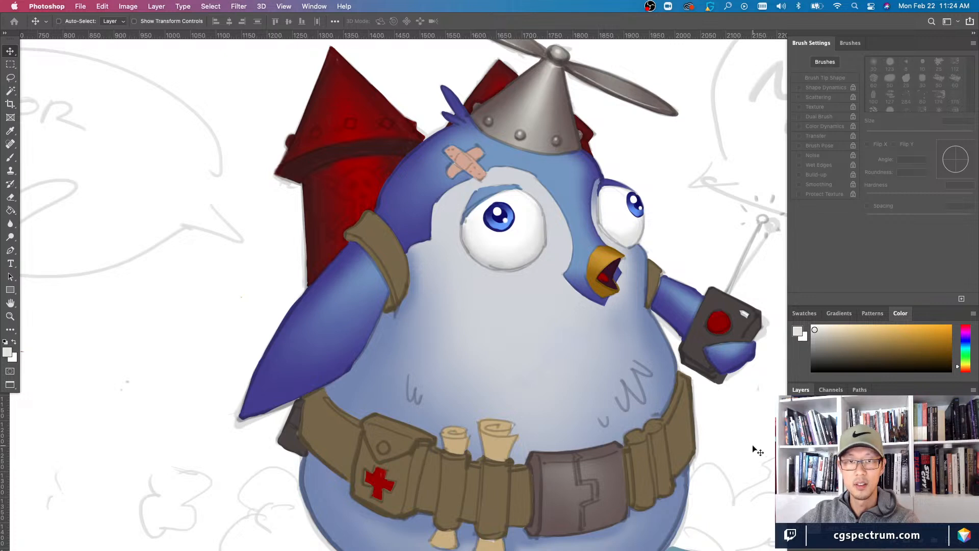
pyautogui.scroll(-2, 721, 468)
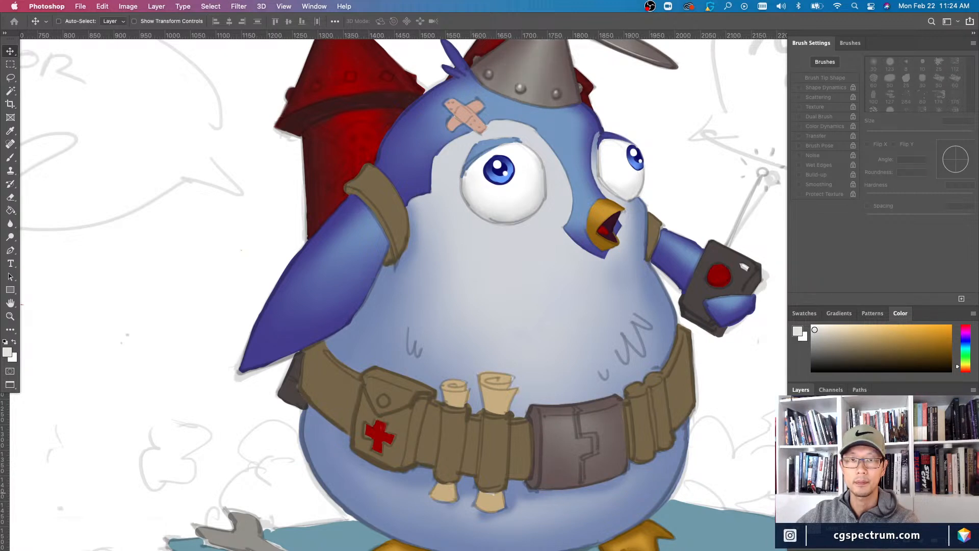
# - Paint a light highlight along the stepped seam of the belt buckle with a soft 4 px brush
pyautogui.press('b')
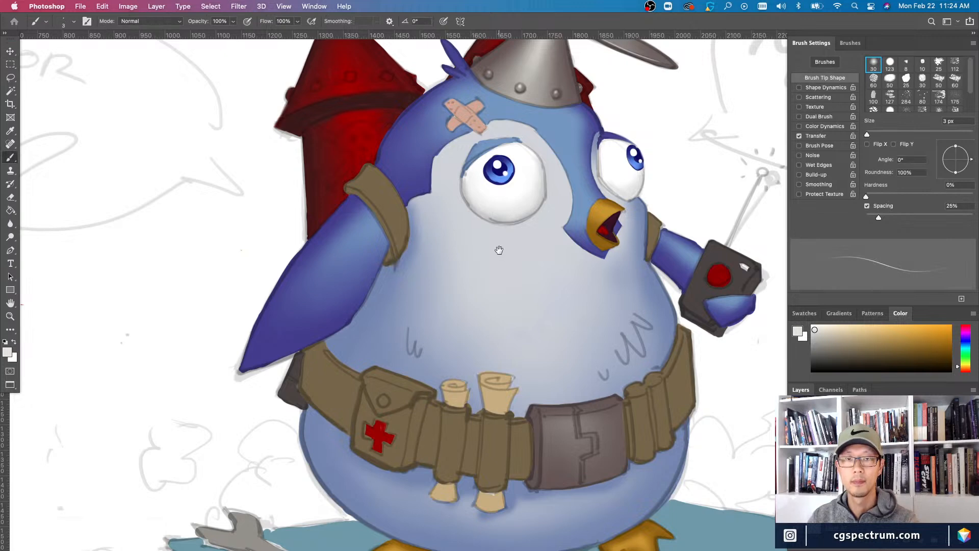
pyautogui.moveTo(500, 251); pyautogui.dragTo(498, 369)
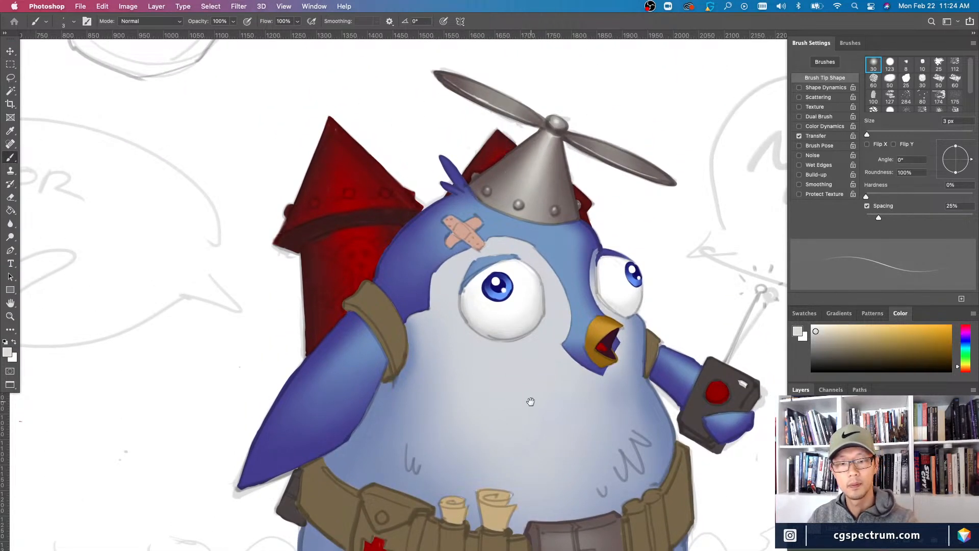
pyautogui.scroll(-5, 530, 347)
pyautogui.press(']')
pyautogui.moveTo(586, 362)
pyautogui.mouseDown()
pyautogui.moveTo(572, 368)
pyautogui.moveTo(571, 389)
pyautogui.moveTo(583, 341)
pyautogui.moveTo(586, 350)
pyautogui.mouseUp()
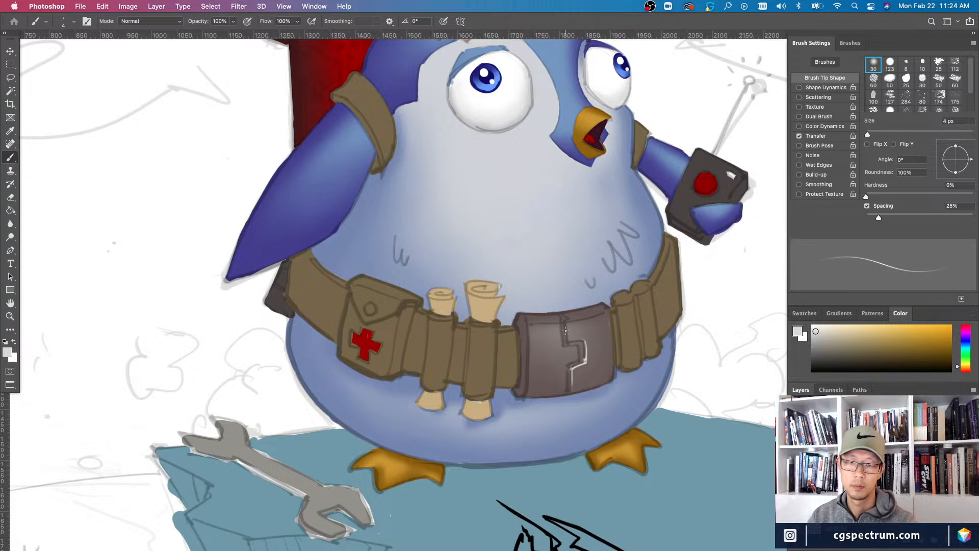
pyautogui.moveTo(566, 321); pyautogui.dragTo(560, 357)
# - Paint light highlights along the buckle's upper edges and down its left side with a soft 6 px brush
pyautogui.press(']')
pyautogui.press(']')
pyautogui.moveTo(600, 331); pyautogui.dragTo(560, 342)
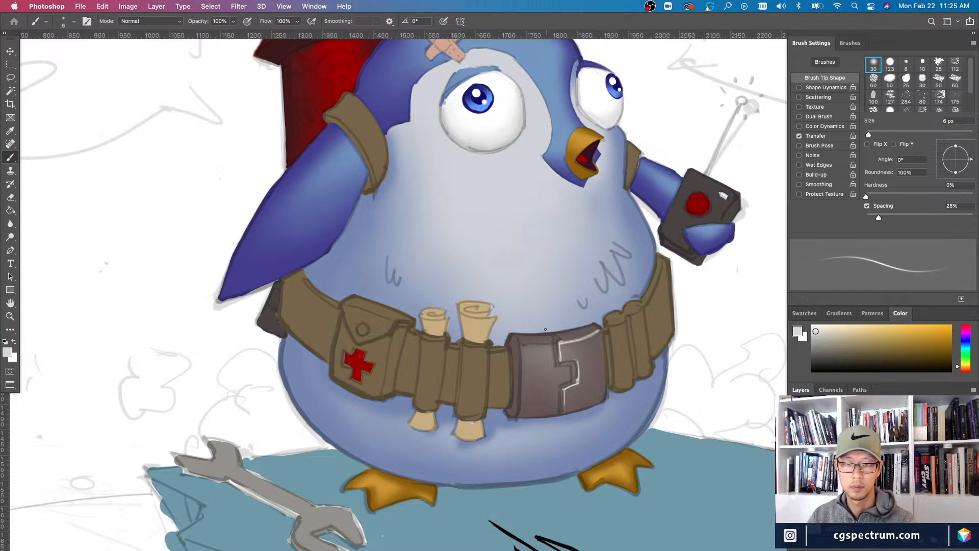
pyautogui.moveTo(562, 341); pyautogui.dragTo(553, 334)
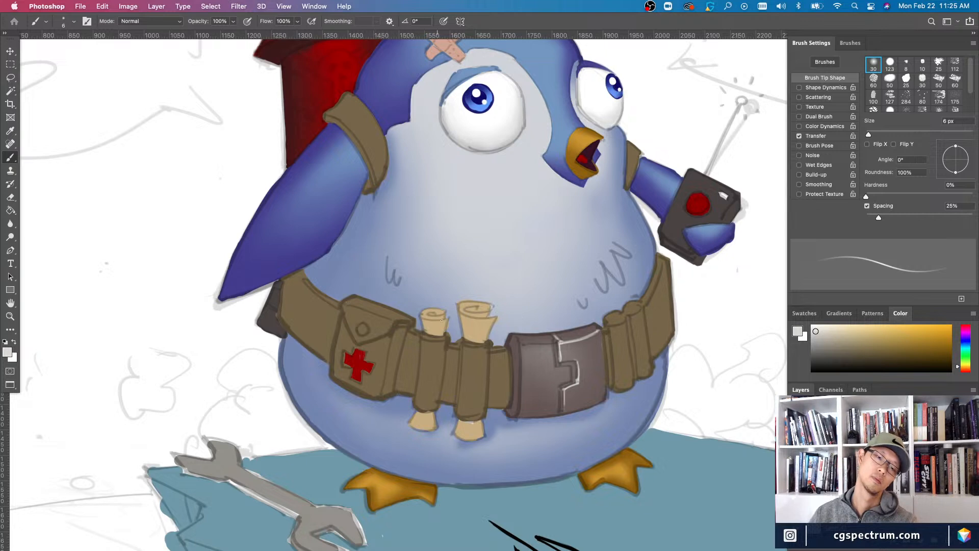
pyautogui.moveTo(550, 343); pyautogui.dragTo(524, 345)
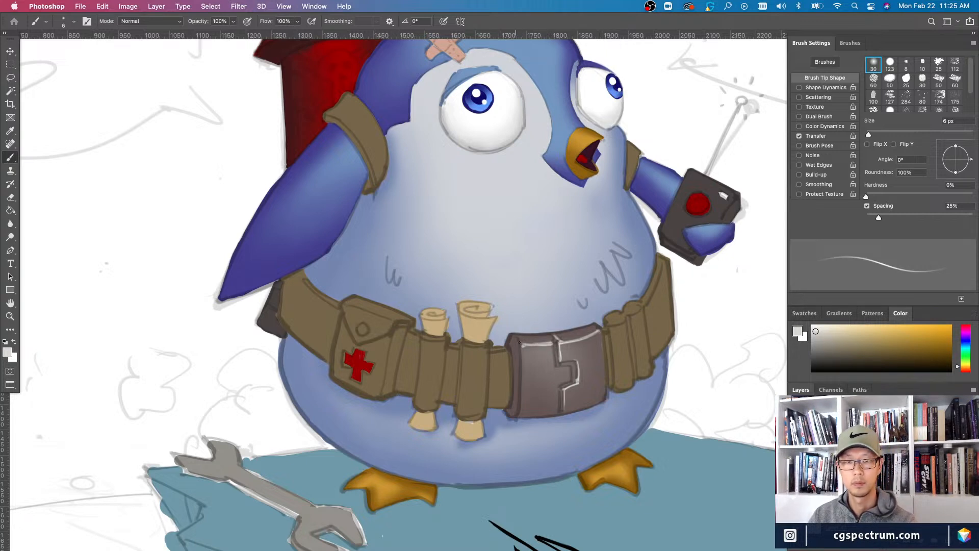
pyautogui.moveTo(523, 346); pyautogui.dragTo(523, 399)
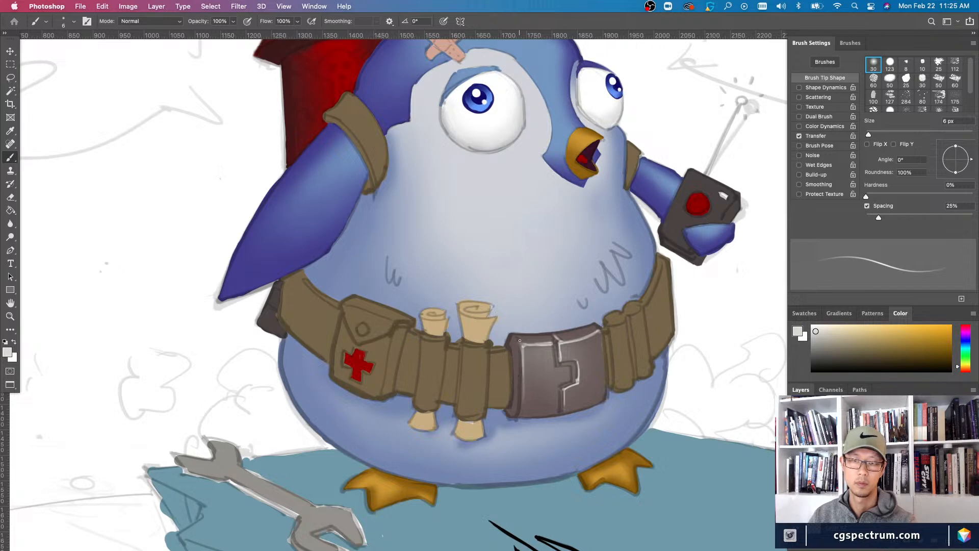
# - Refine the highlight on the step of the buckle's seam with a soft 4 px brush, switching between brush and eraser
pyautogui.scroll(-2, 450, 296)
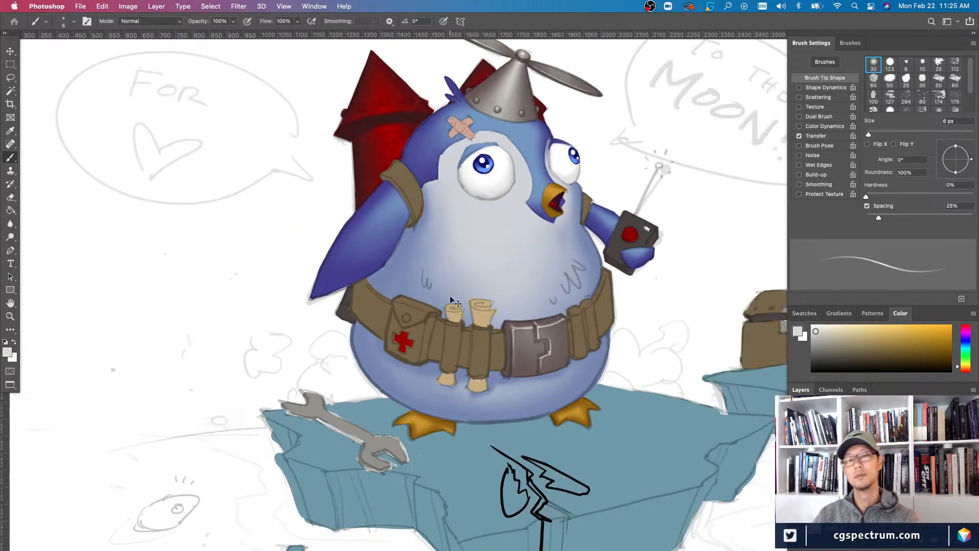
pyautogui.scroll(-1, 450, 295)
pyautogui.scroll(3, 450, 295)
pyautogui.press('e')
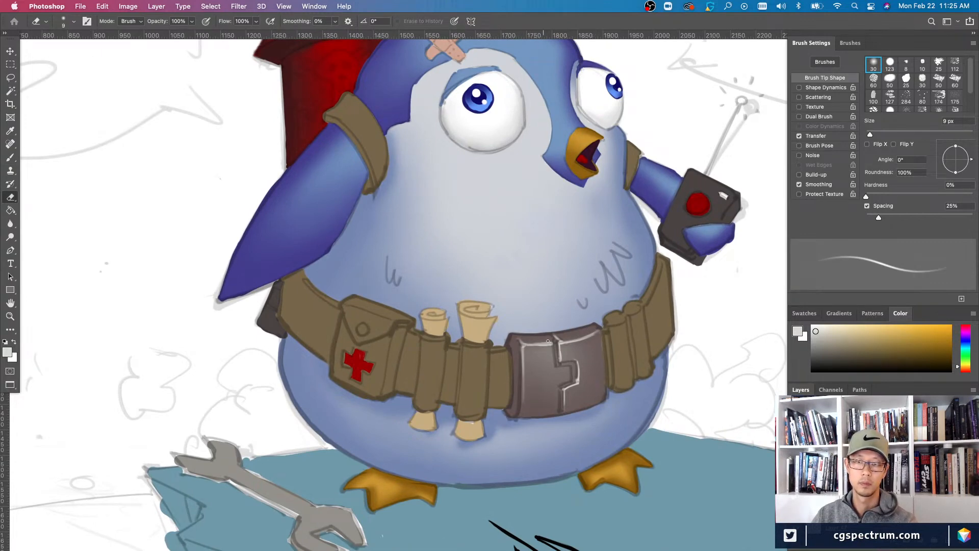
pyautogui.scroll(-3, 690, 446)
pyautogui.scroll(3, 564, 400)
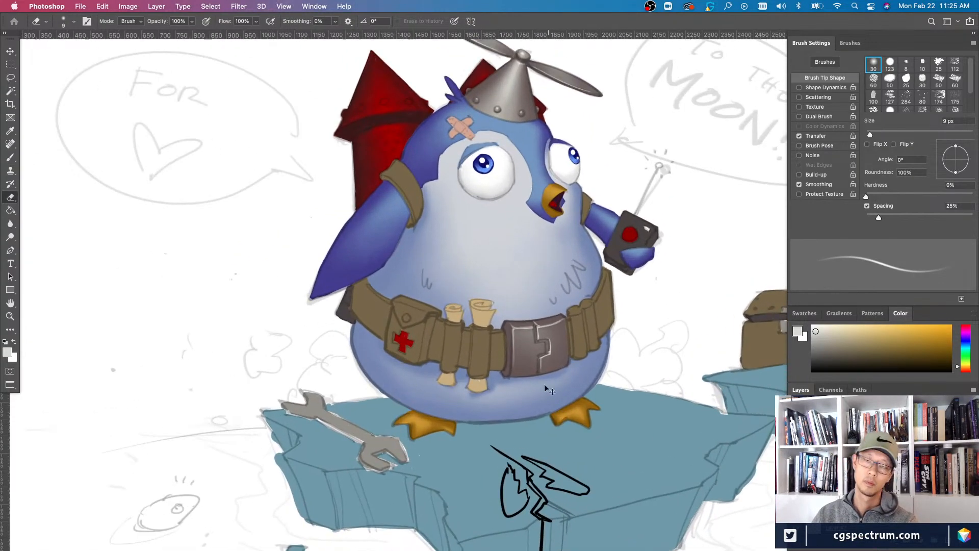
pyautogui.press('b')
pyautogui.moveTo(570, 367); pyautogui.dragTo(557, 366)
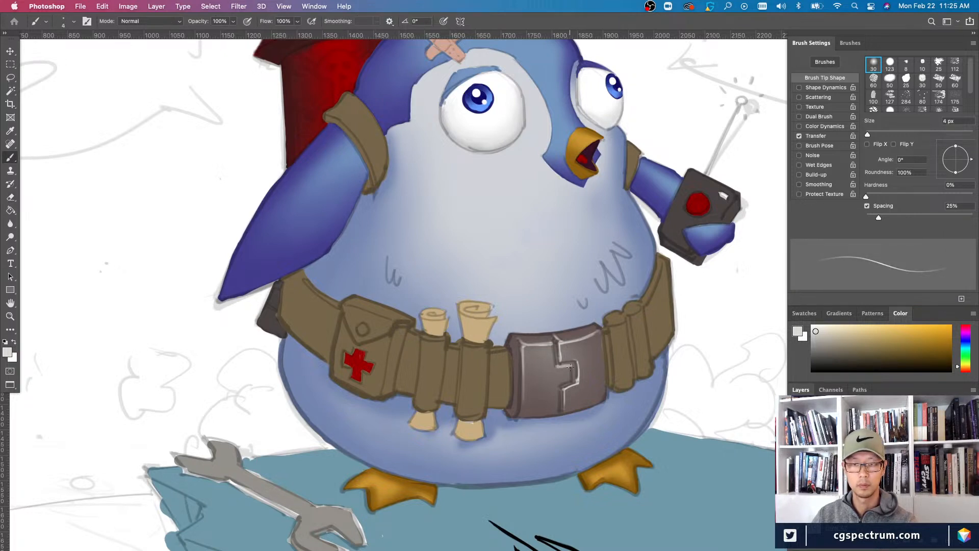
pyautogui.press('e')
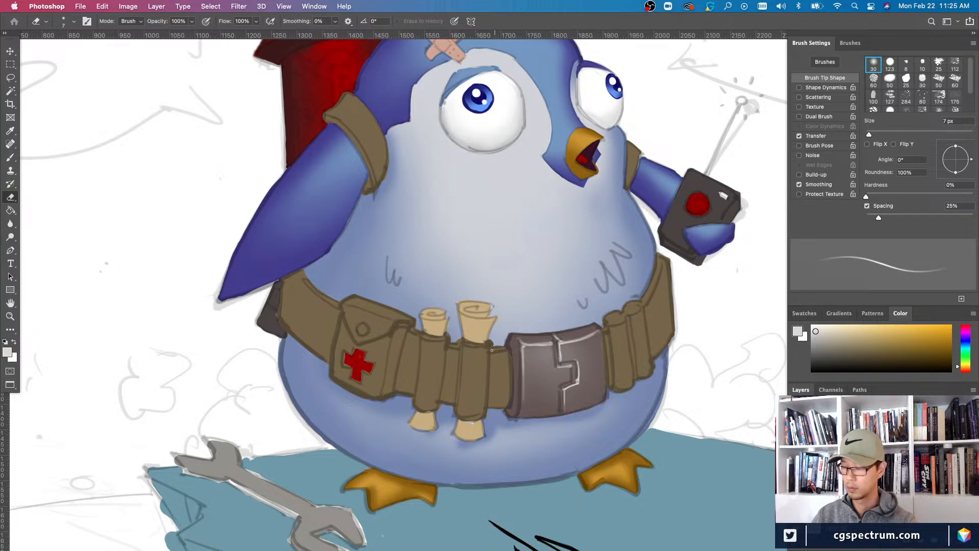
# - Strengthen the highlight along the buckle seam's stepped middle and lower end with a soft 5 px brush
pyautogui.press('b')
pyautogui.moveTo(565, 388); pyautogui.dragTo(565, 408)
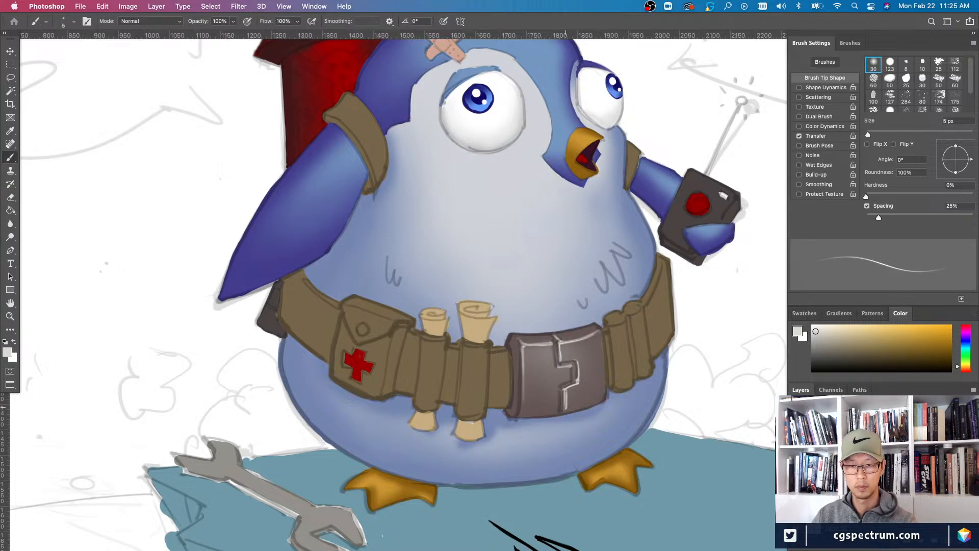
pyautogui.moveTo(561, 344); pyautogui.dragTo(577, 380)
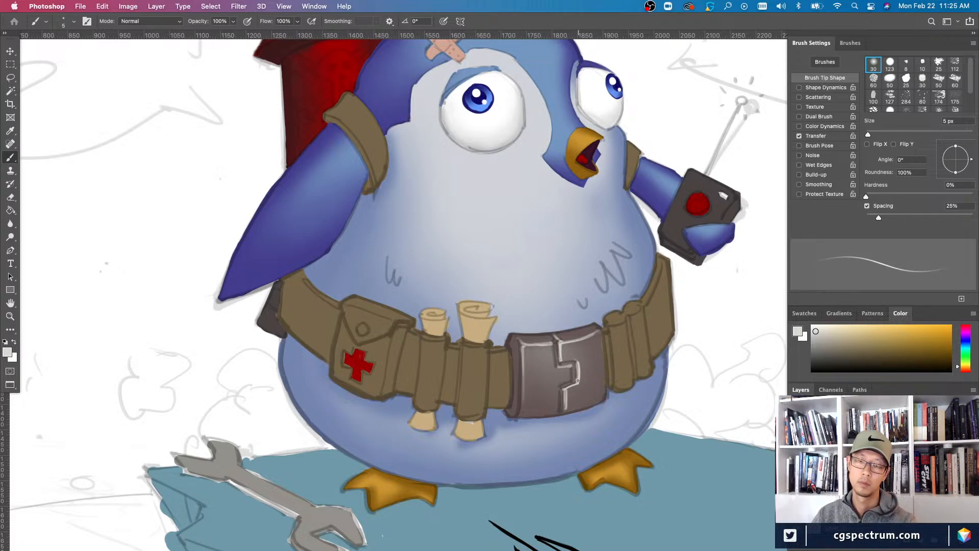
pyautogui.click(503, 326)
pyautogui.press('e')
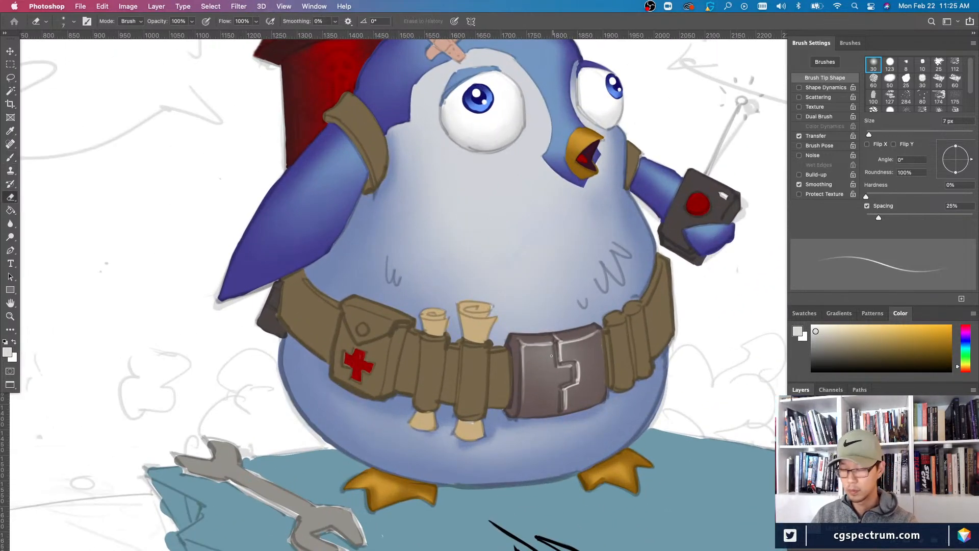
# - Check the belt buckle's highlights up close and within the whole illustration
pyautogui.press('super+minus')
pyautogui.press('super+minus')
pyautogui.press('super+minus')
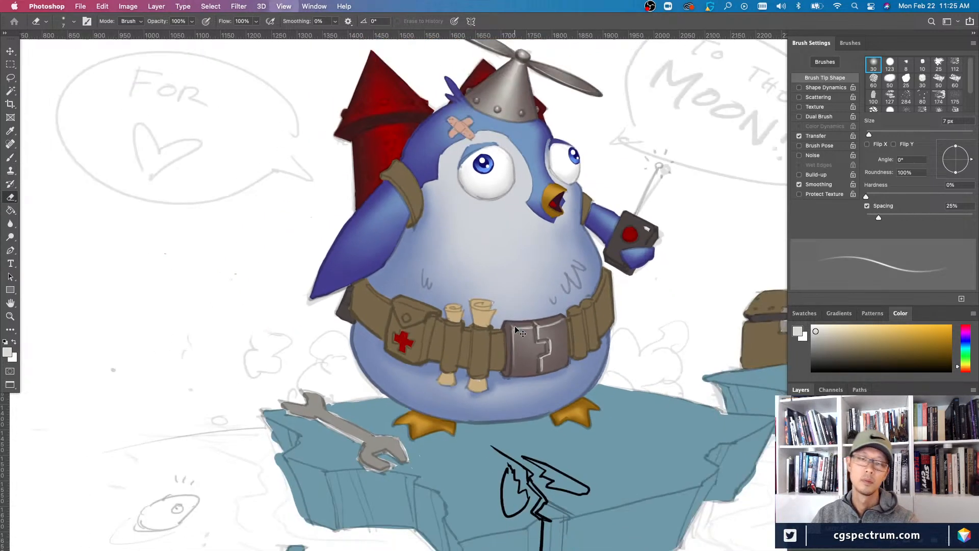
pyautogui.press('super+plus')
pyautogui.press('super+plus')
pyautogui.press('super+plus')
pyautogui.press('b')
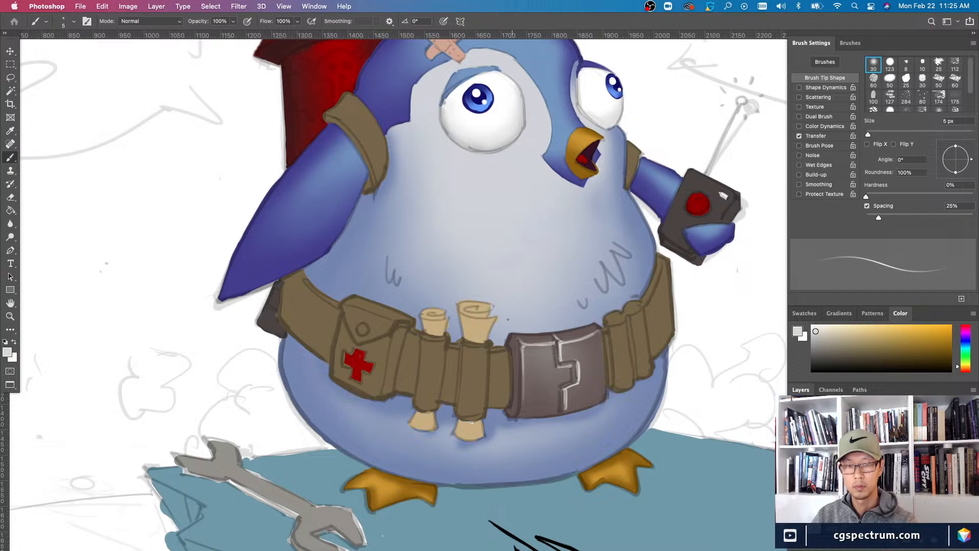
pyautogui.press('super+minus')
pyautogui.press('super+minus')
pyautogui.press('super+minus')
pyautogui.press('super+plus')
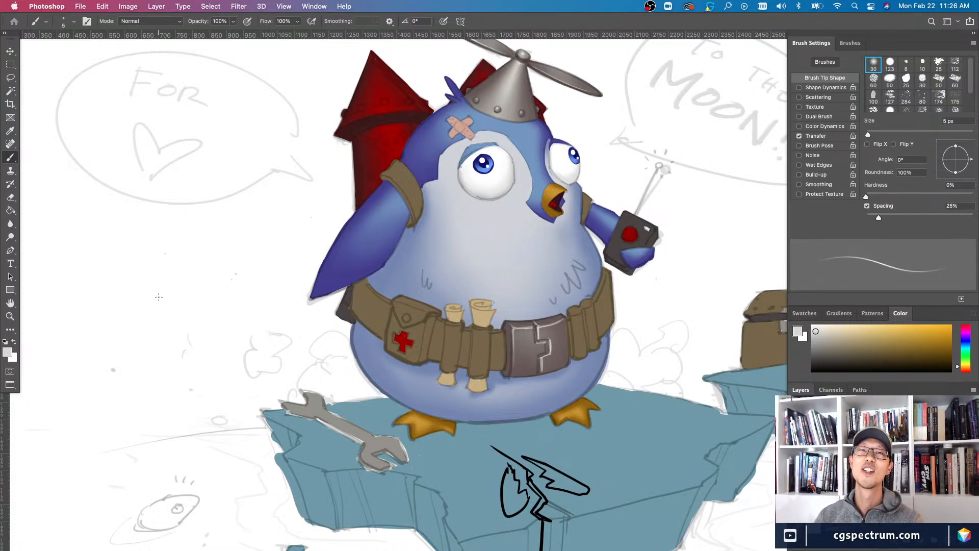
pyautogui.moveTo(680, 424)
pyautogui.mouseDown()
pyautogui.moveTo(650, 442)
pyautogui.moveTo(669, 438)
pyautogui.mouseUp()
pyautogui.press('super+minus')
pyautogui.moveTo(653, 381); pyautogui.dragTo(638, 462)
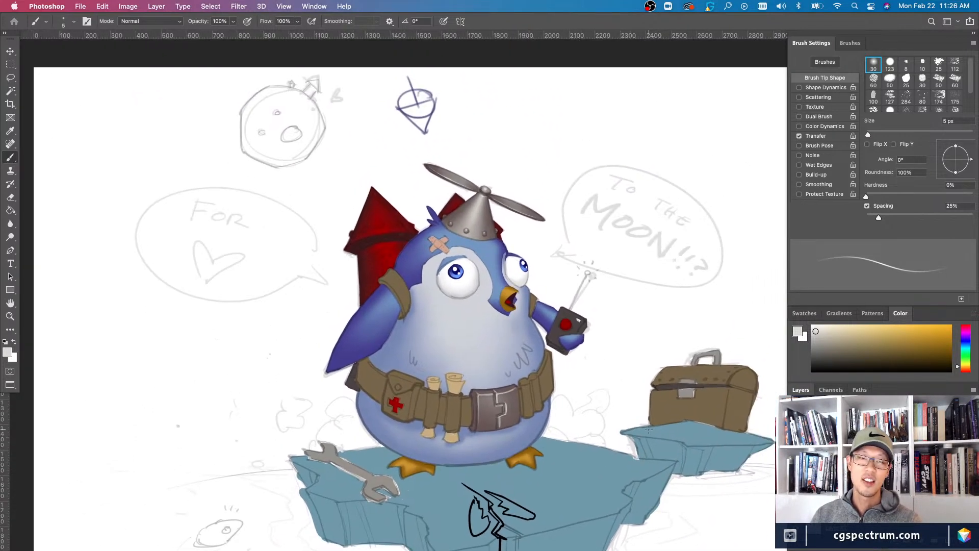
pyautogui.moveTo(701, 479); pyautogui.dragTo(723, 422)
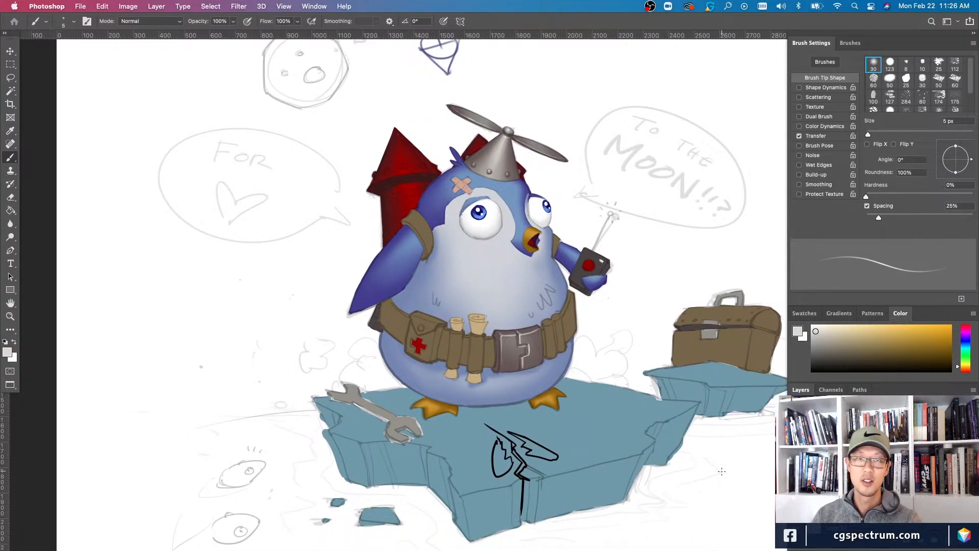
# - Touch up the buckle's highlights, switching from a soft 7 px eraser to a soft 4 px brush
pyautogui.press('super+plus')
pyautogui.moveTo(662, 450); pyautogui.dragTo(679, 485)
pyautogui.press('super+plus')
pyautogui.press('e')
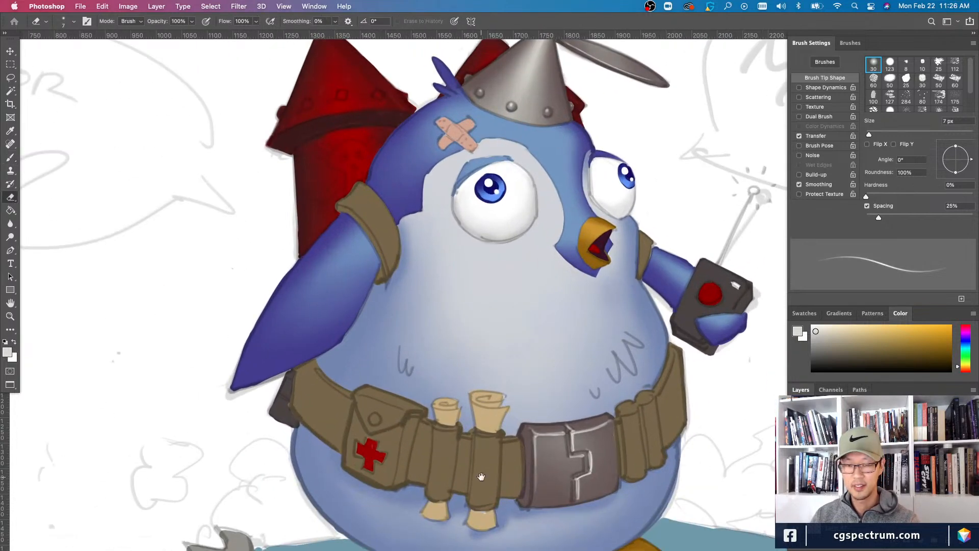
pyautogui.scroll(-3, 472, 472)
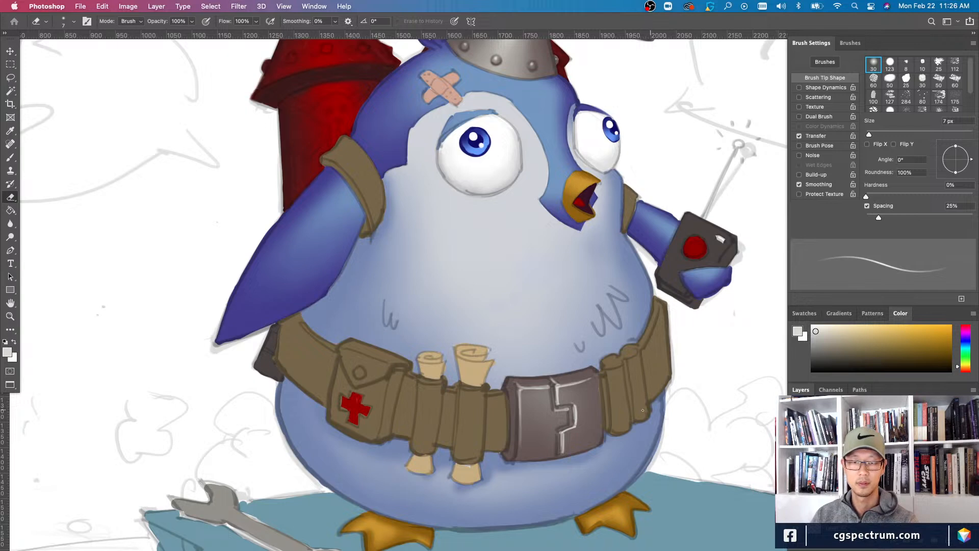
pyautogui.press('b')
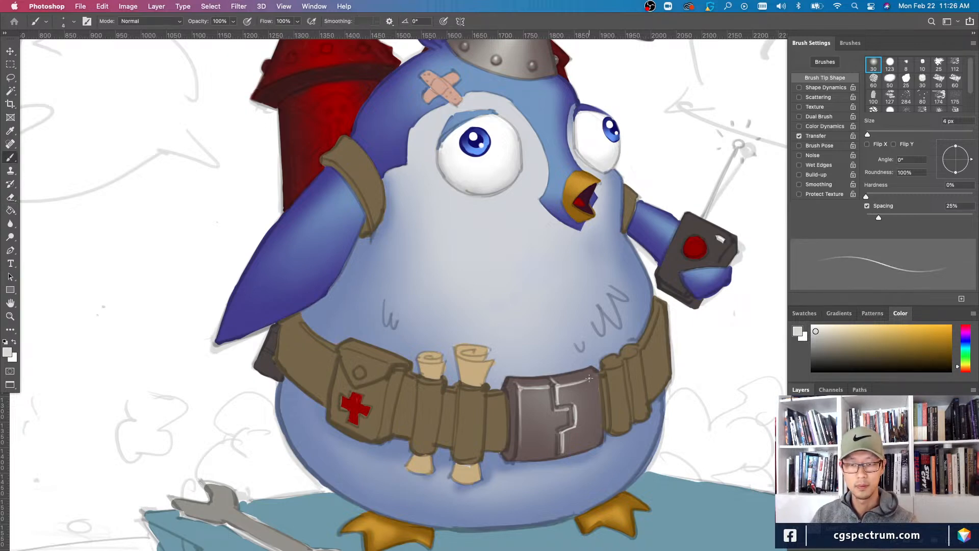
pyautogui.press('super+minus')
pyautogui.press('super+minus')
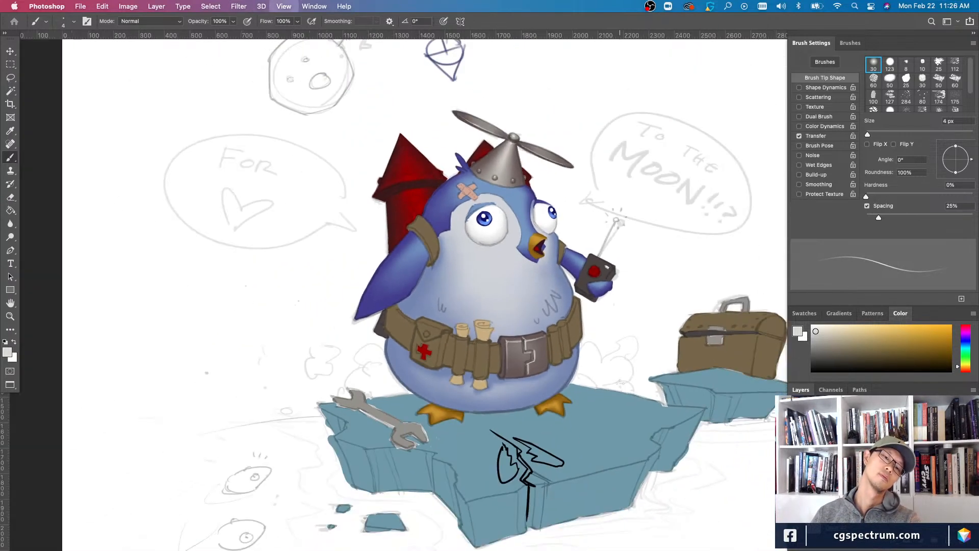
pyautogui.press('super+minus')
pyautogui.press('super+minus')
pyautogui.press('super+plus')
pyautogui.press('super+plus')
pyautogui.press('super+plus')
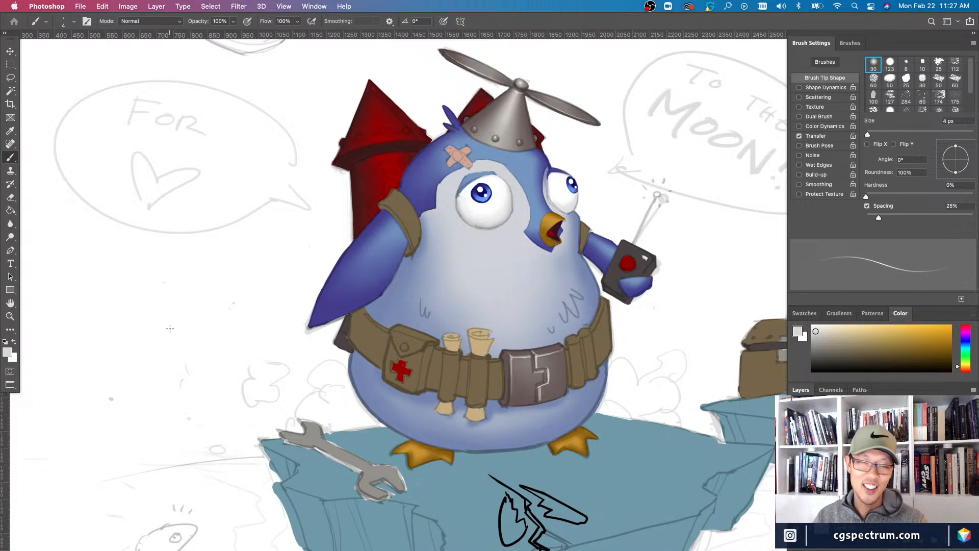
pyautogui.press('h')
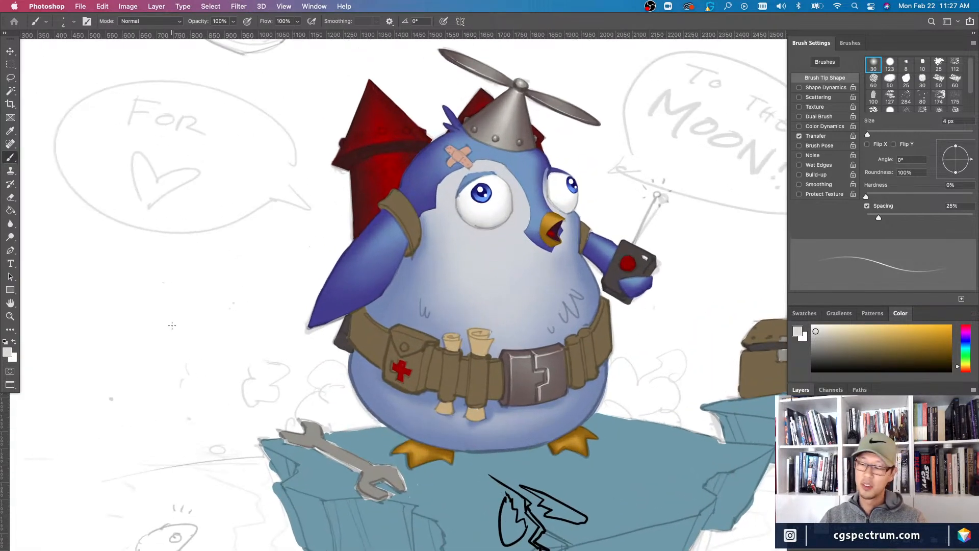
pyautogui.press('h')
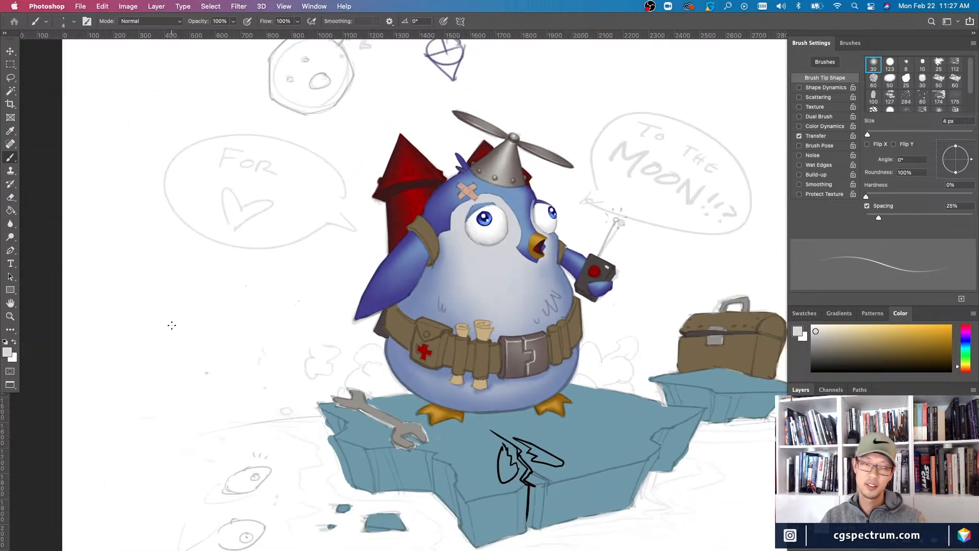
pyautogui.moveTo(172, 325); pyautogui.dragTo(153, 341)
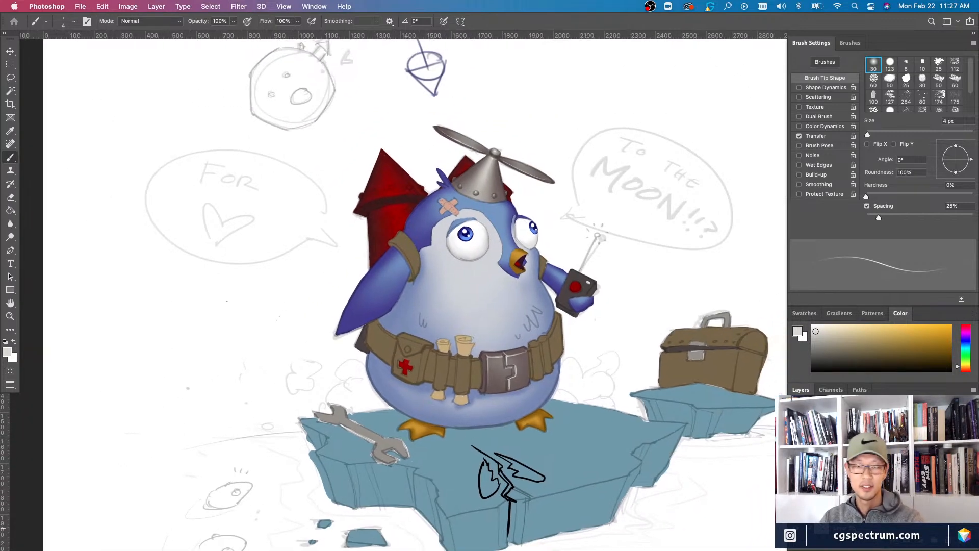
pyautogui.press('h')
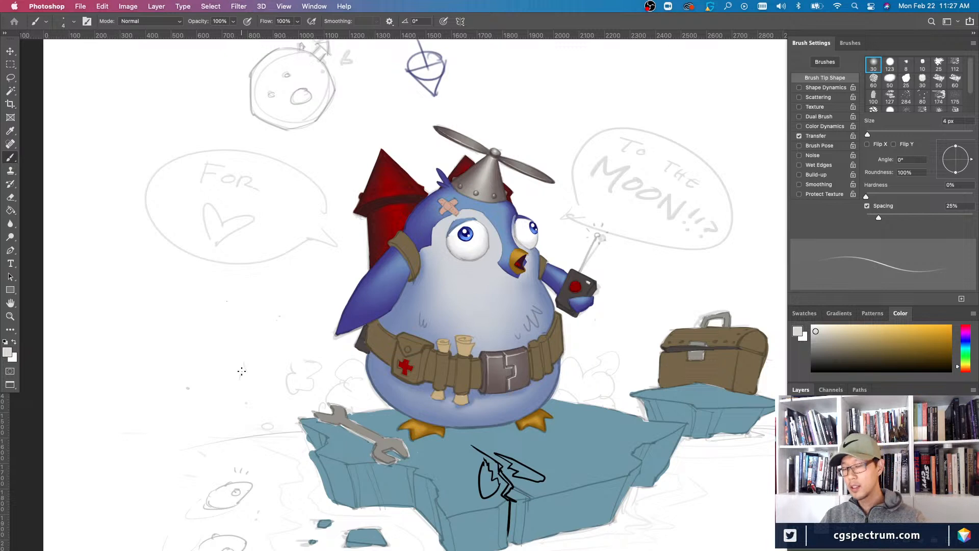
# - Examine the painted penguin and its belt buckle within the whole illustration at several magnifications
pyautogui.moveTo(675, 489); pyautogui.dragTo(669, 489)
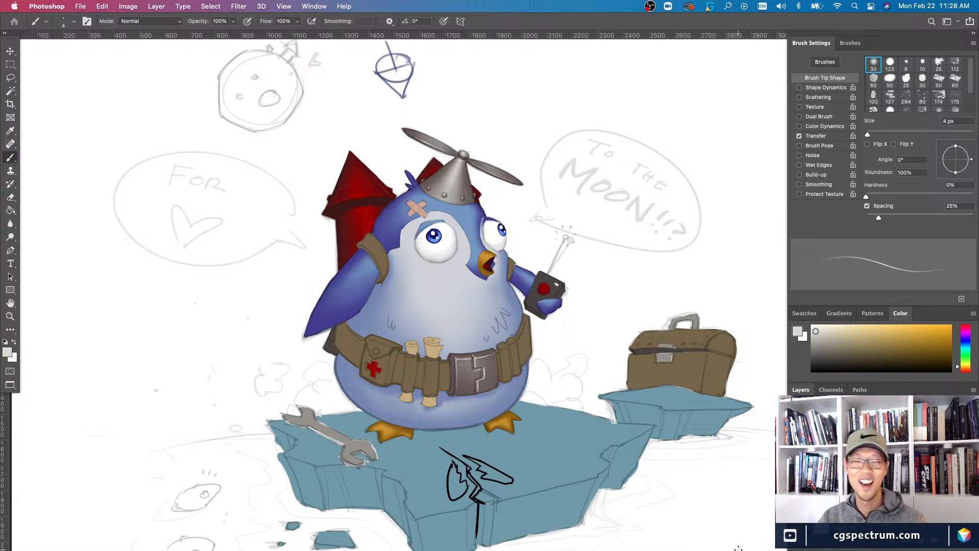
pyautogui.press('e')
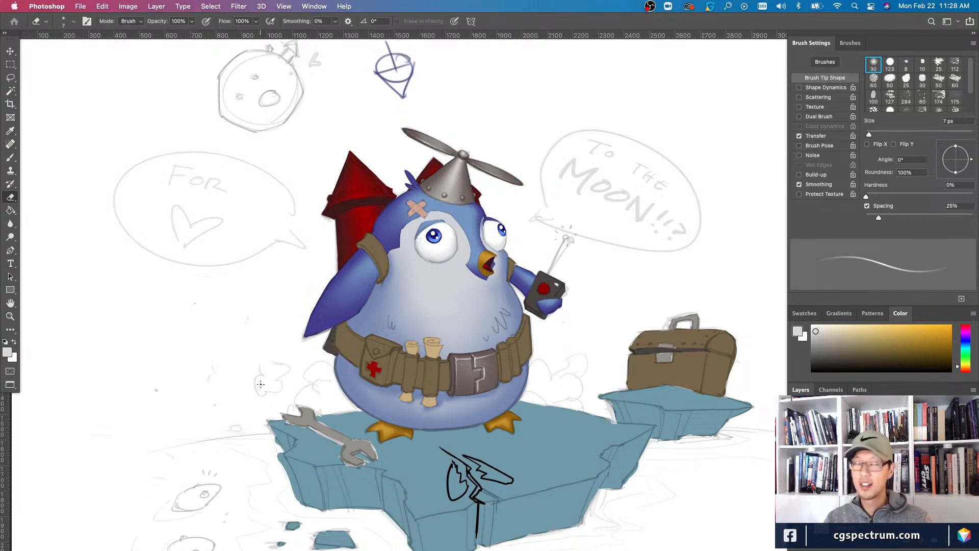
pyautogui.scroll(-2, 252, 467)
pyautogui.hscroll(2, 252, 467)
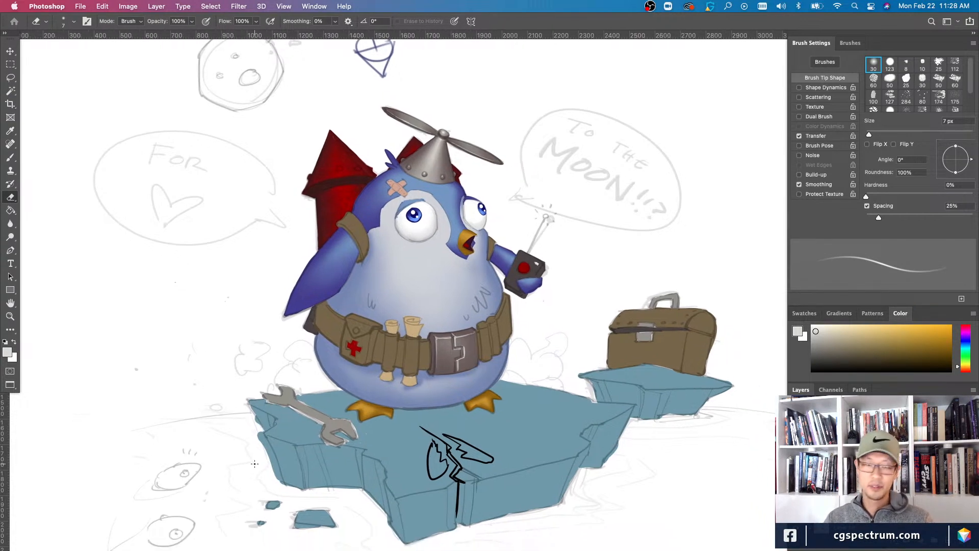
pyautogui.press('super+minus')
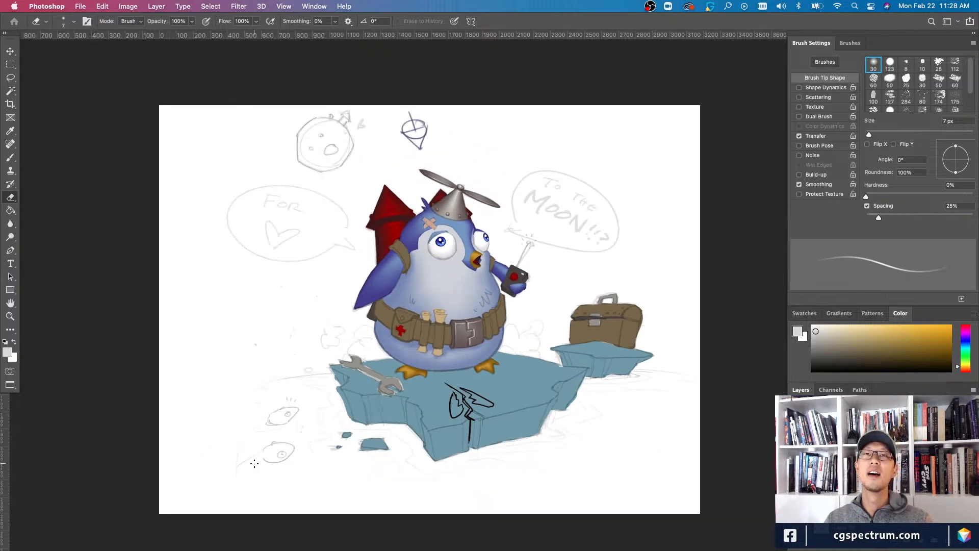
pyautogui.press('super+plus')
pyautogui.press('b')
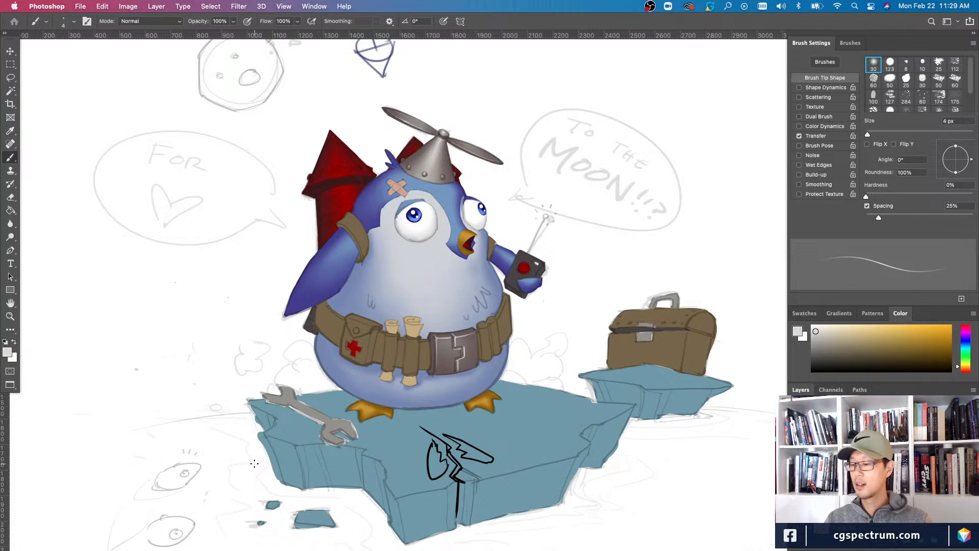
pyautogui.scroll(-2, 306, 492)
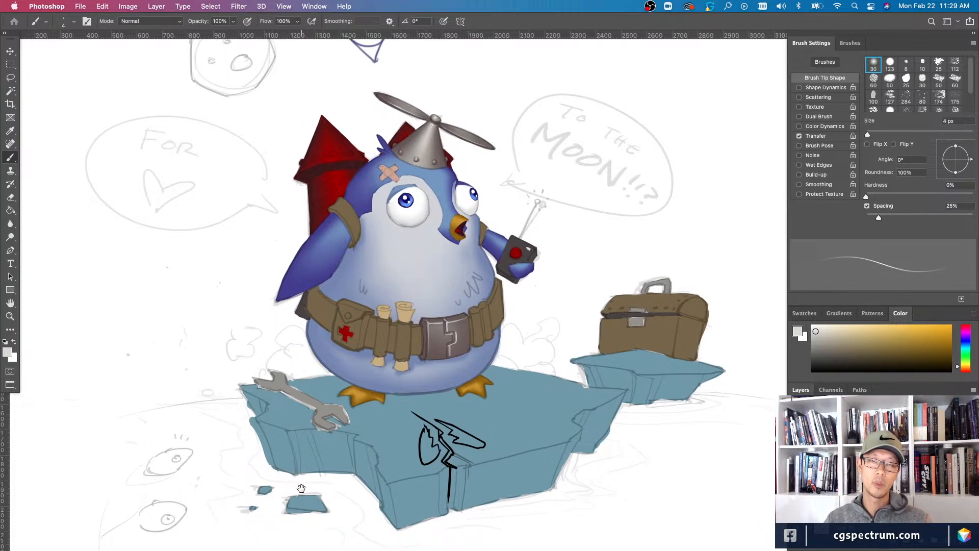
pyautogui.press('e')
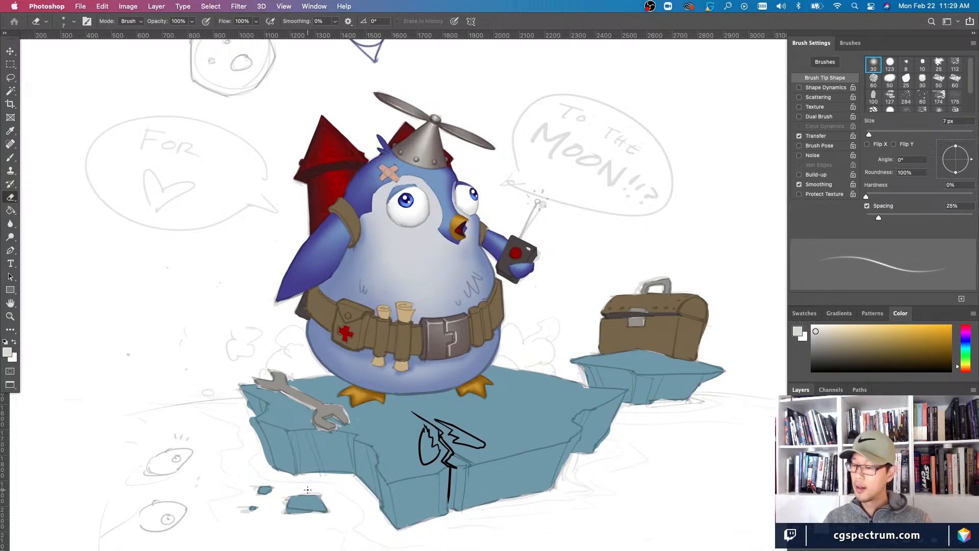
pyautogui.press('b')
pyautogui.press('super+equal')
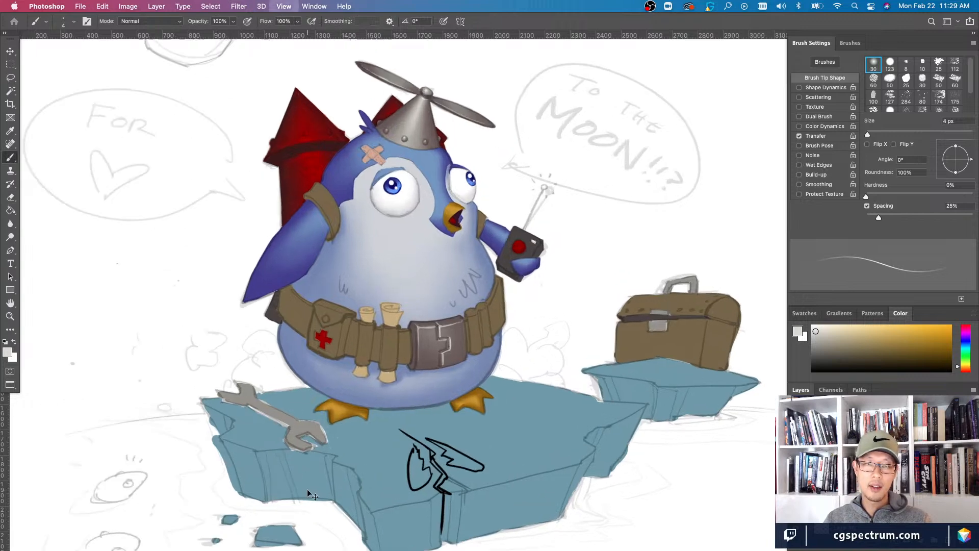
pyautogui.press('super+minus')
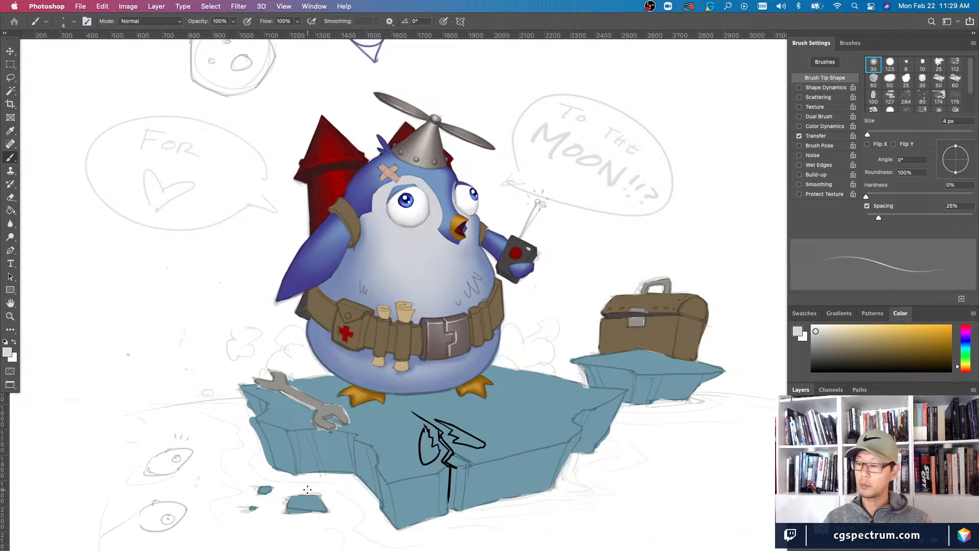
pyautogui.press('super+equal')
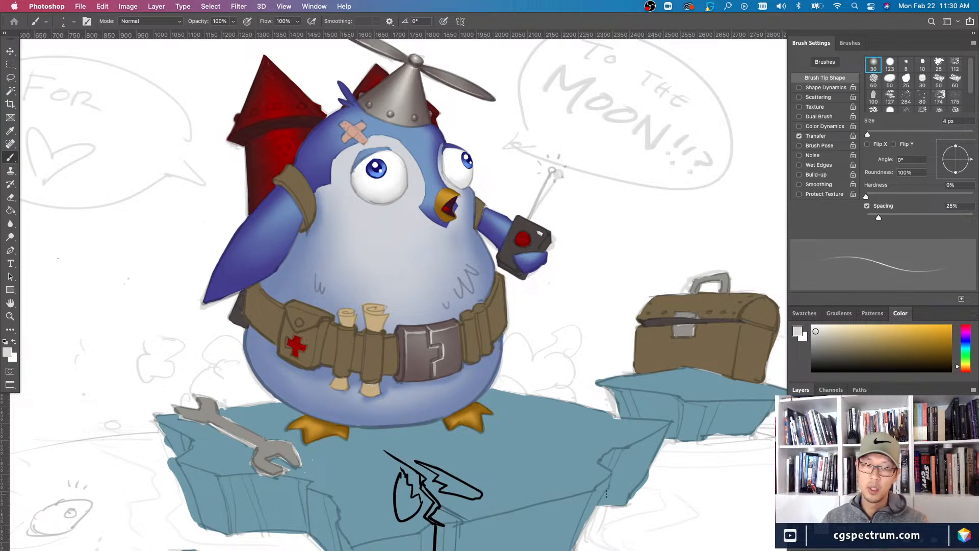
pyautogui.press('e')
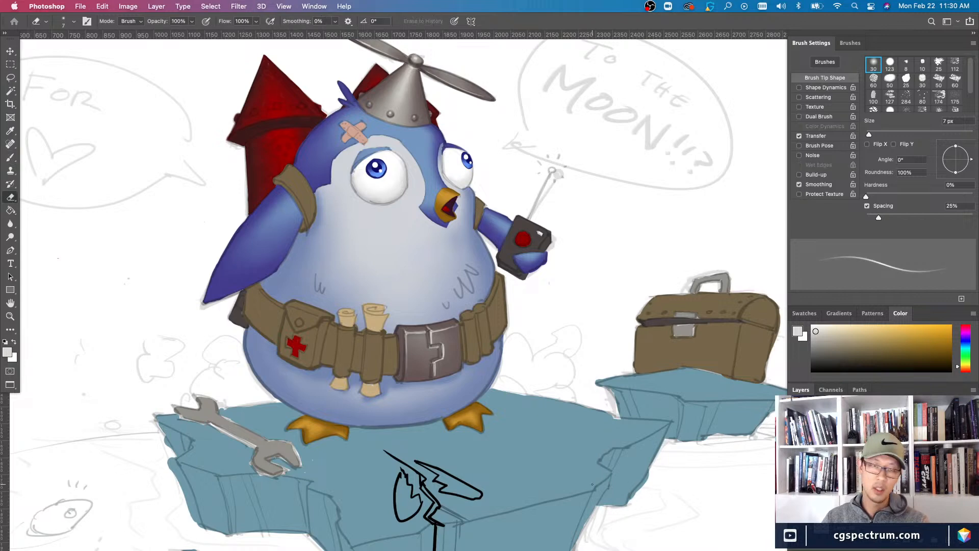
pyautogui.scroll(3, 510, 408)
pyautogui.scroll(-3, 500, 291)
pyautogui.press('b')
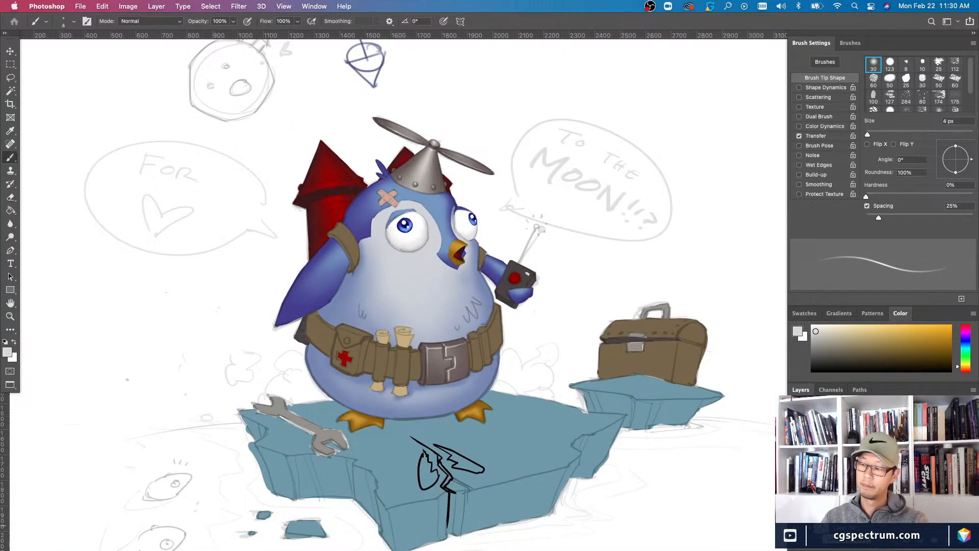
pyautogui.scroll(3, 494, 290)
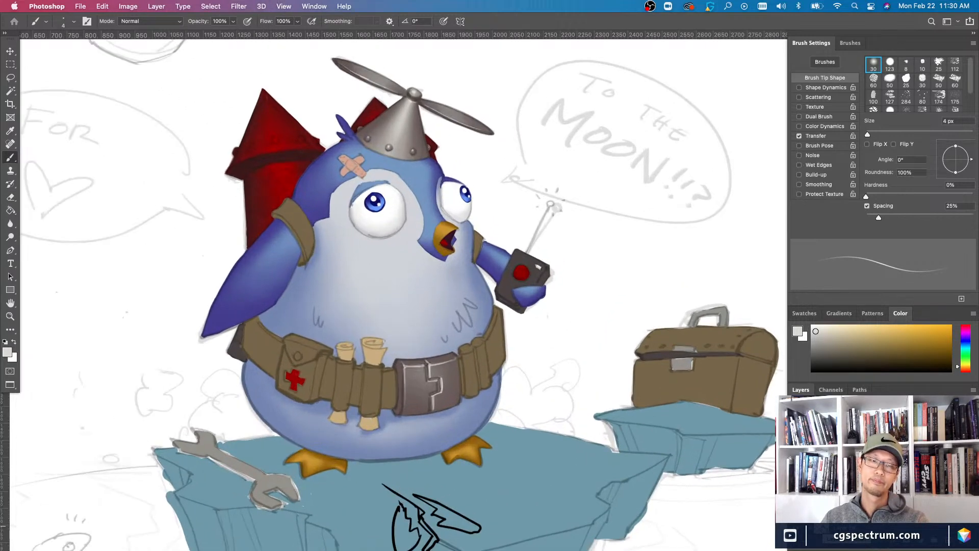
pyautogui.scroll(-2, 504, 292)
pyautogui.scroll(-2, 504, 292)
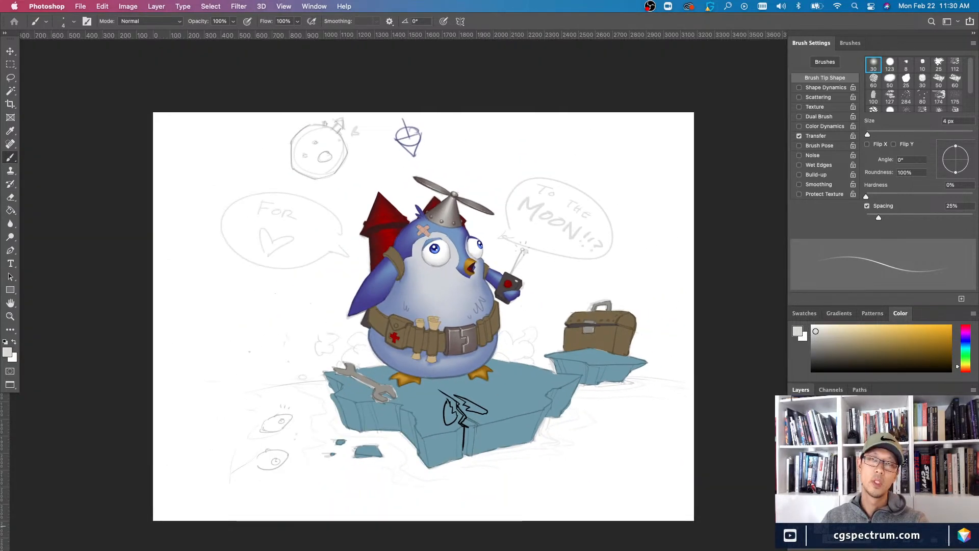
pyautogui.scroll(2, 504, 292)
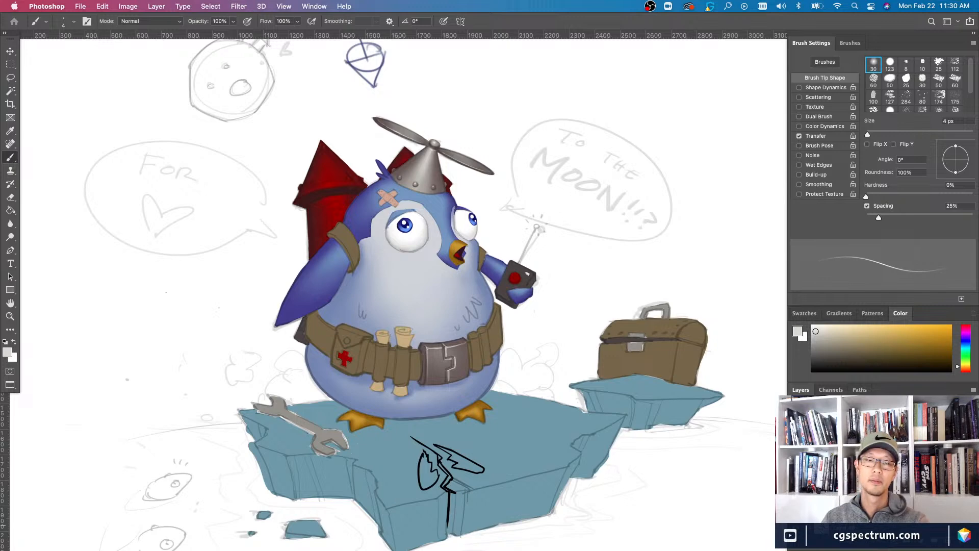
pyautogui.scroll(2, 510, 385)
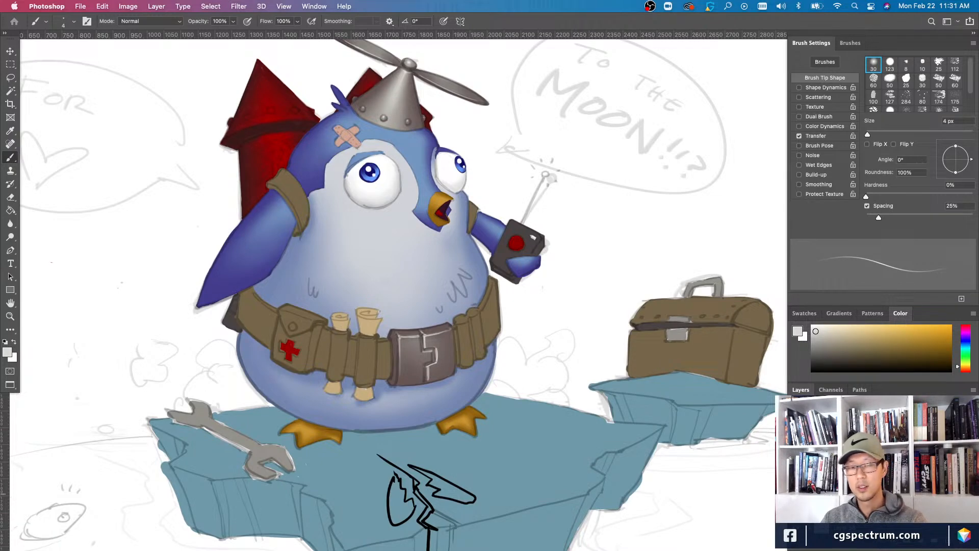
pyautogui.press('super+minus')
pyautogui.press('super+minus')
pyautogui.press('super+equal')
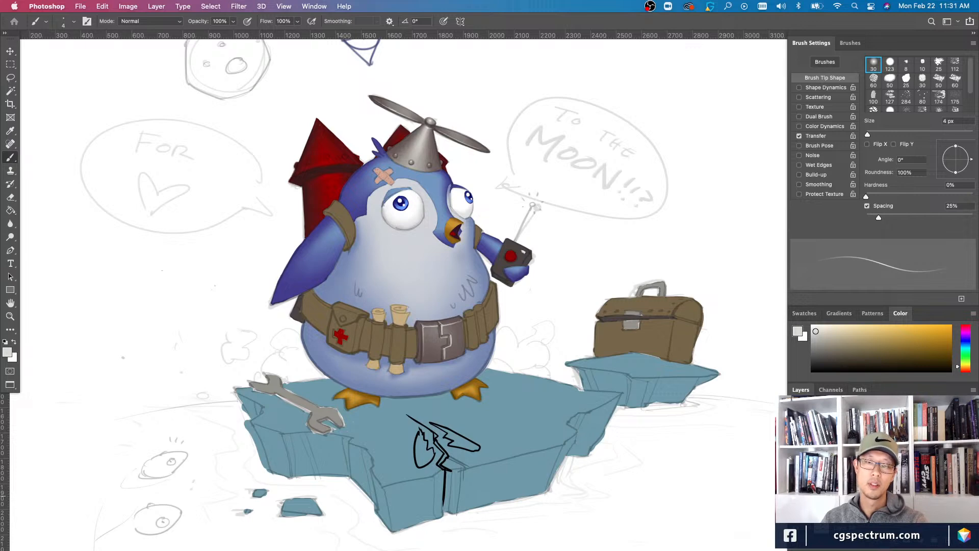
# - Brighten the belt buckle's metal surface with a soft 20 px brush
pyautogui.press('super+equal')
pyautogui.press('super+equal')
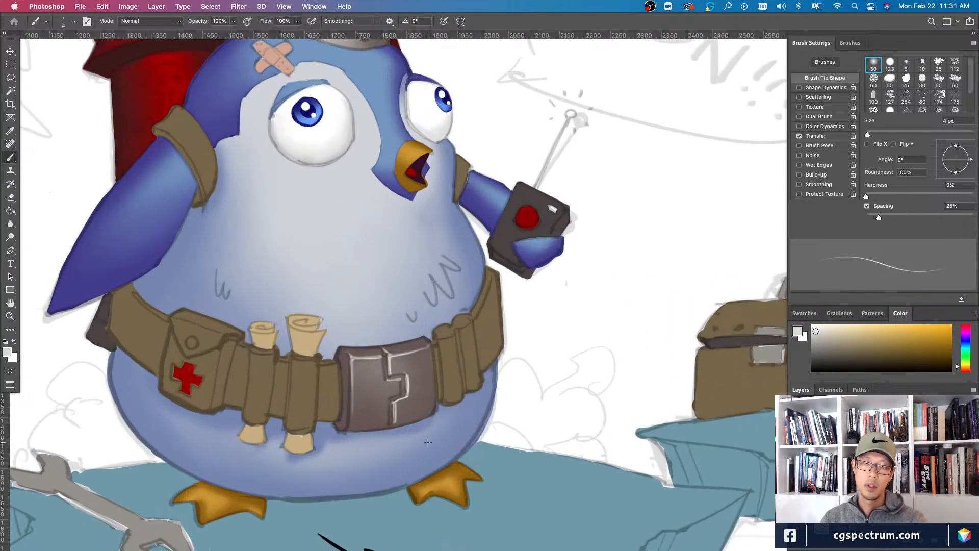
pyautogui.press(']')
pyautogui.press(']')
pyautogui.press(']')
pyautogui.press(']')
pyautogui.press(']')
pyautogui.press(']')
pyautogui.press(']')
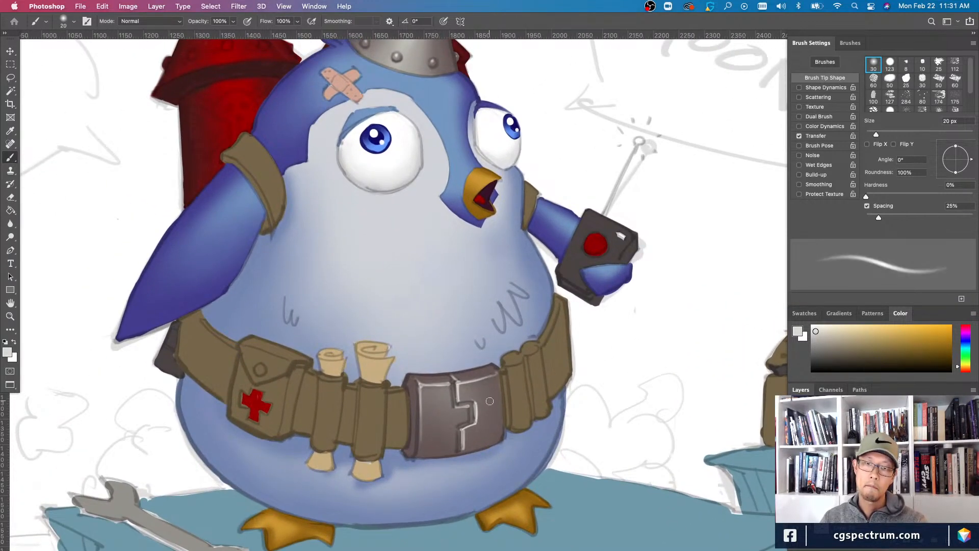
pyautogui.scroll(2, 507, 457)
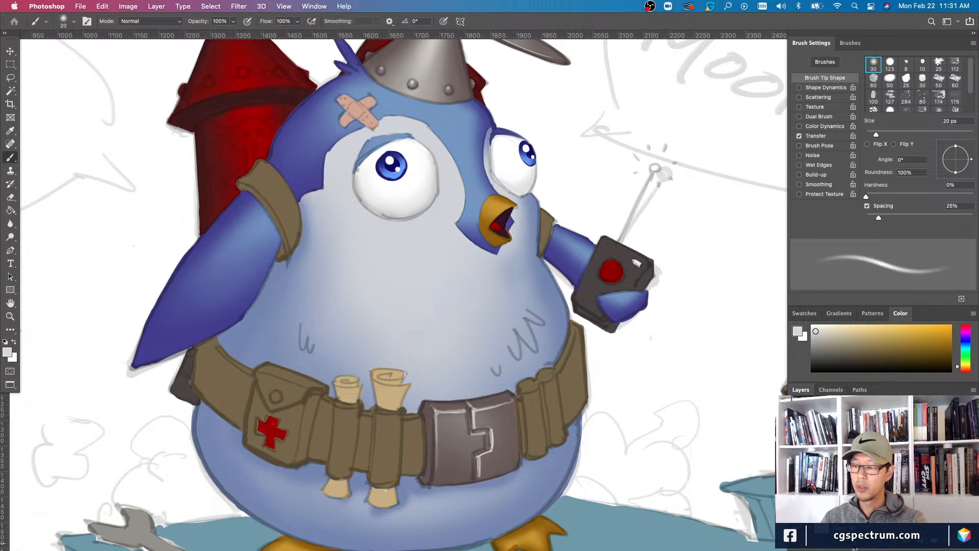
pyautogui.scroll(-2, 697, 479)
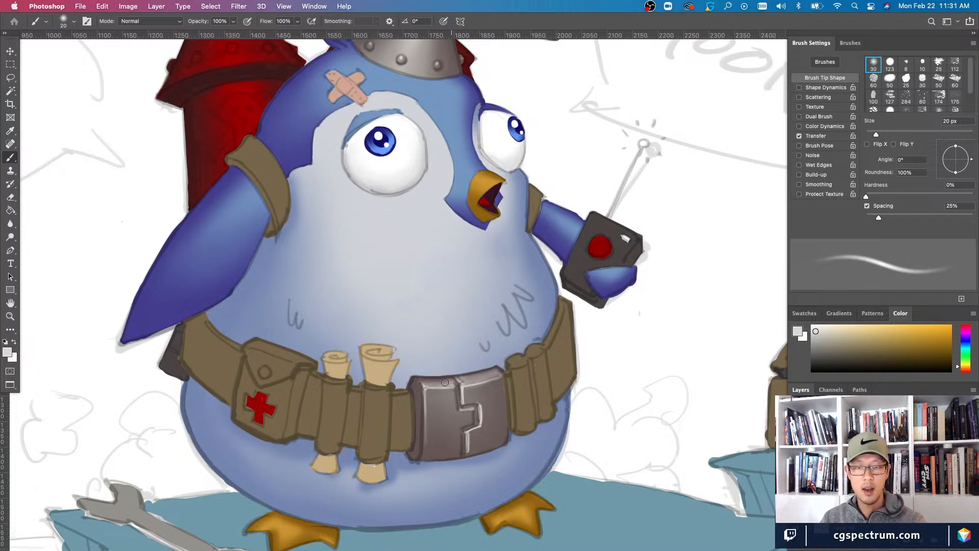
# - Refine the highlight along the buckle's upper edge with a soft 7 px brush and a soft 10 px eraser
pyautogui.press('[')
pyautogui.press('[')
pyautogui.press('[')
pyautogui.press('[')
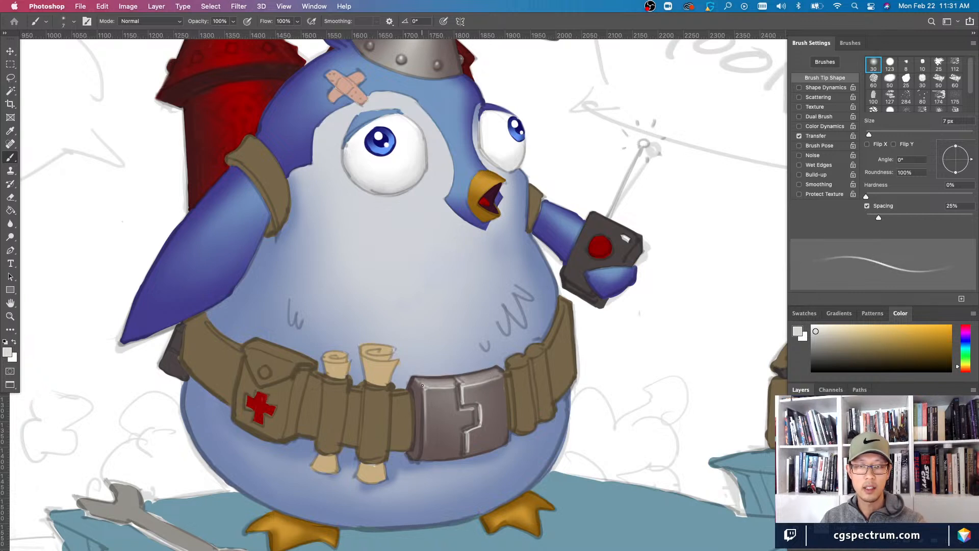
pyautogui.press('e')
pyautogui.press(']')
pyautogui.press(']')
pyautogui.press(']')
pyautogui.press(']')
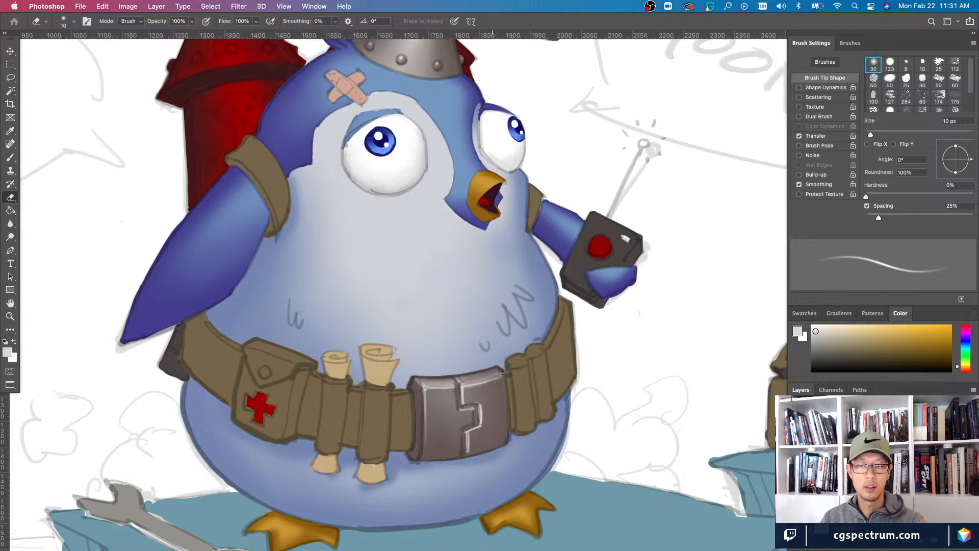
pyautogui.moveTo(452, 380); pyautogui.dragTo(431, 382)
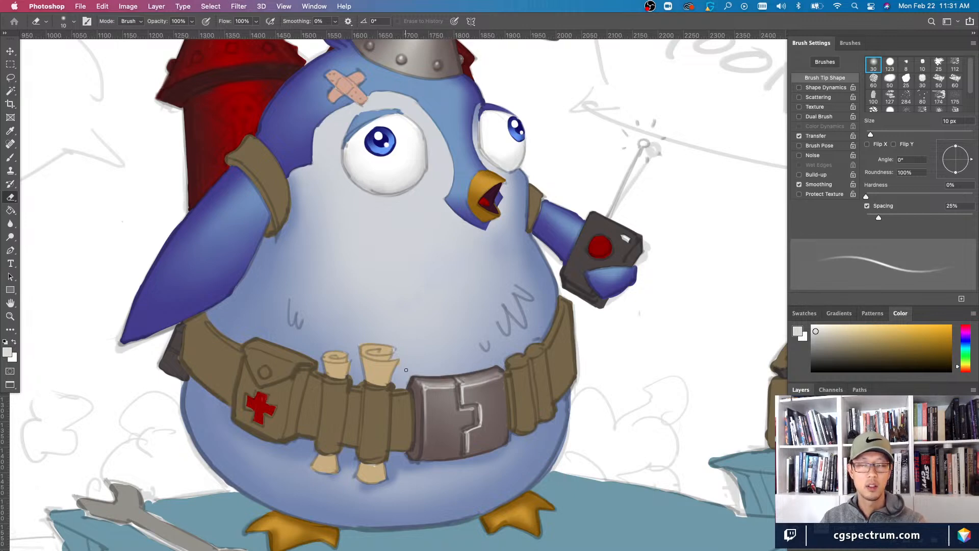
pyautogui.scroll(-3, 406, 368)
pyautogui.scroll(1, 662, 531)
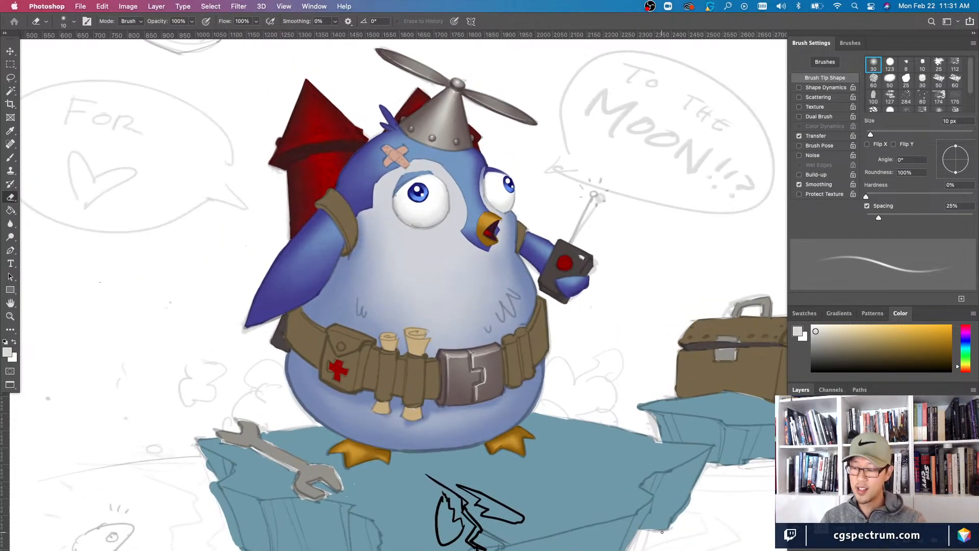
# - Touch up the highlight near the buckle's upper-left corner with a small soft brush, ending at 6 px
pyautogui.press('b')
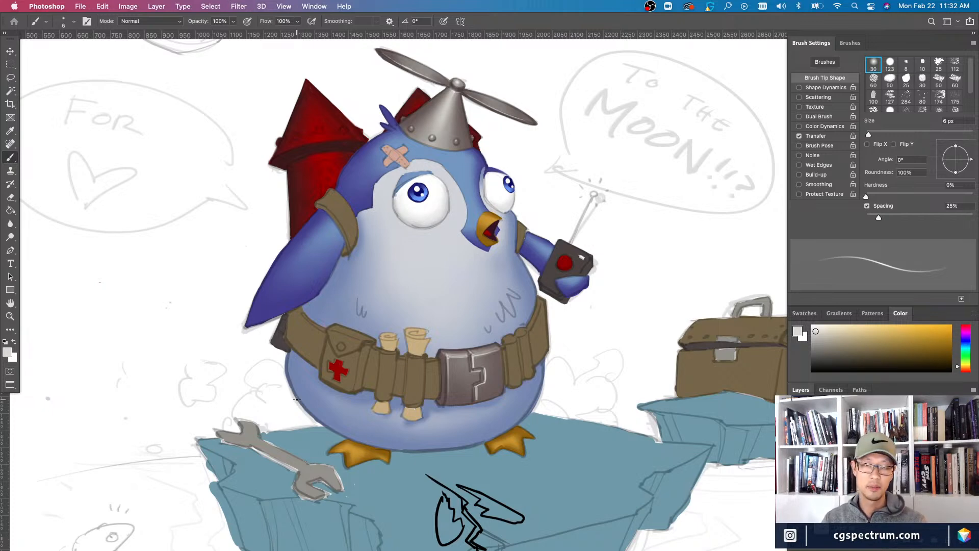
pyautogui.scroll(5, 606, 477)
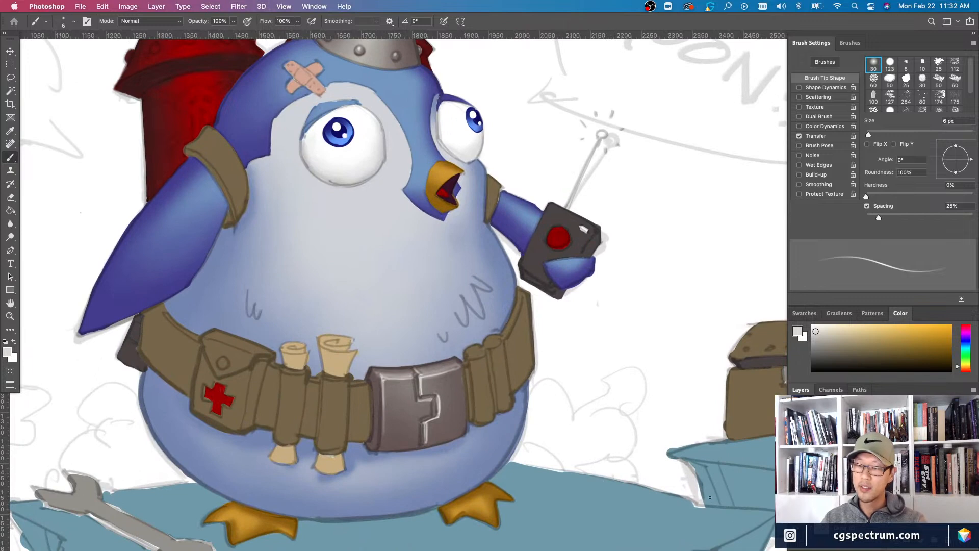
pyautogui.press('super+minus')
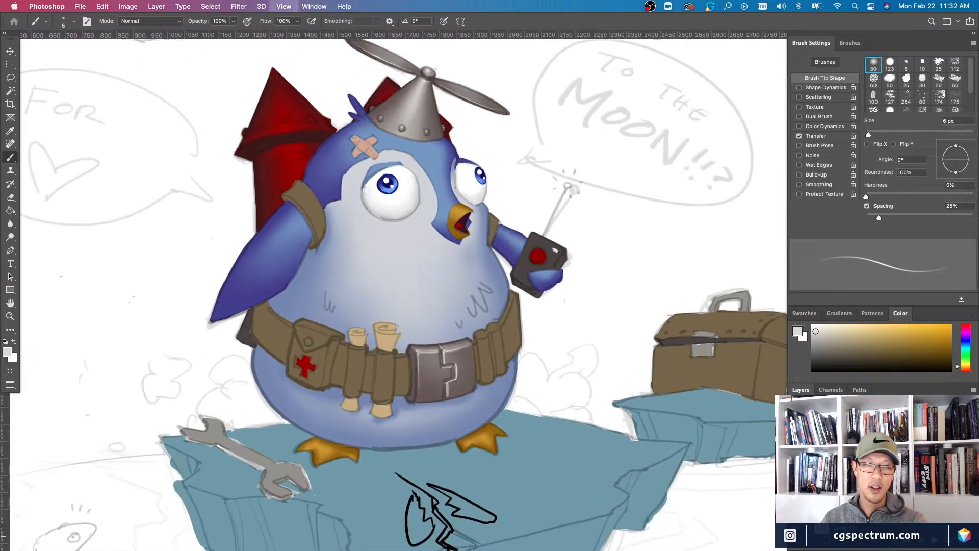
pyautogui.press('super+plus')
pyautogui.press('e')
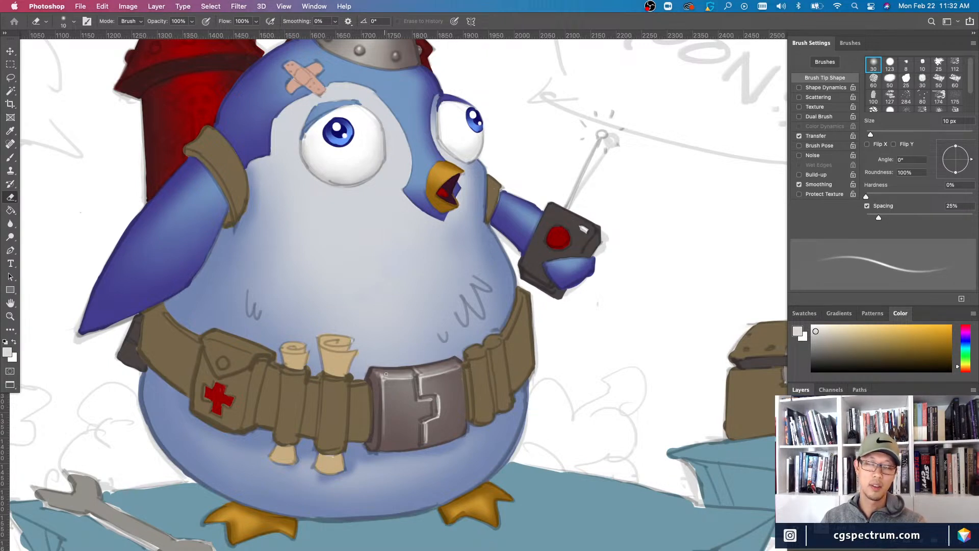
pyautogui.press('b')
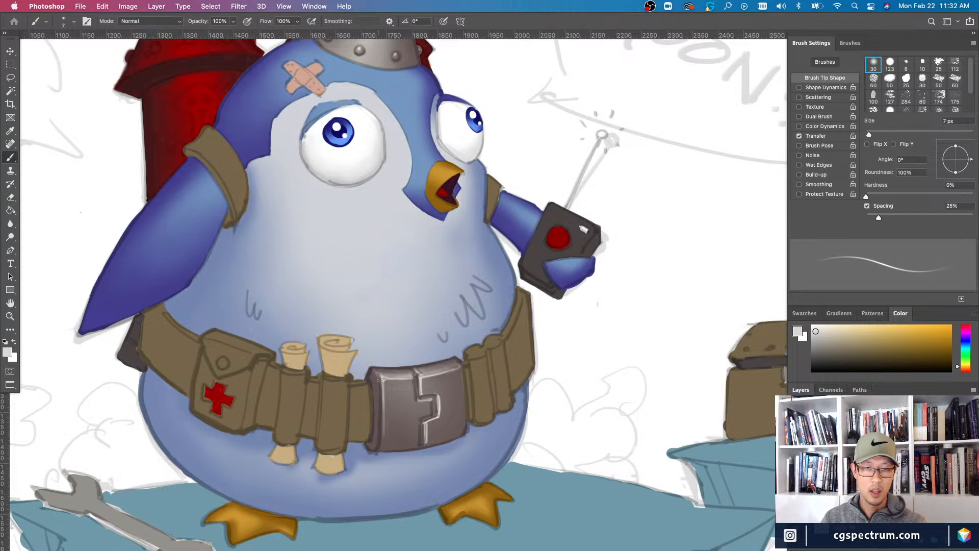
pyautogui.press(']')
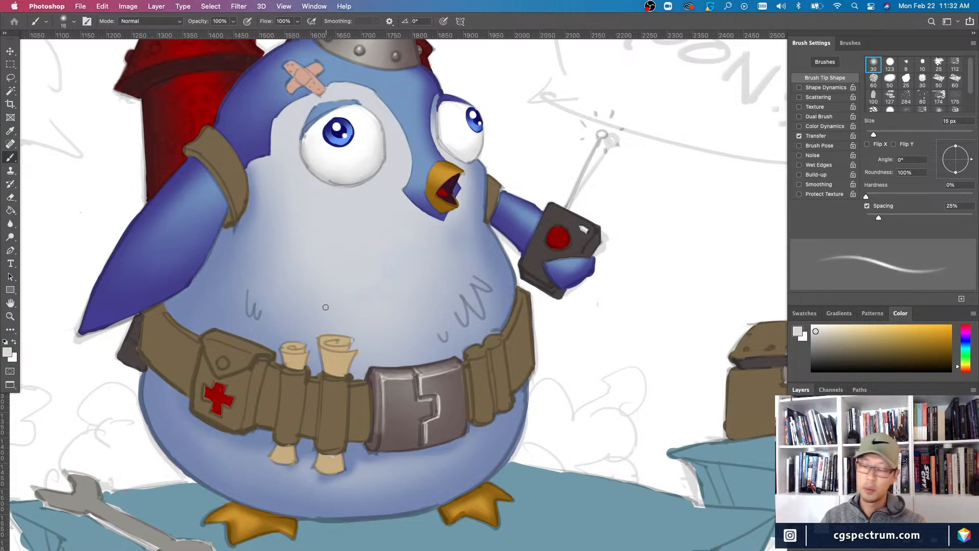
pyautogui.press('[')
pyautogui.press('[')
pyautogui.press('[')
pyautogui.press('[')
pyautogui.press('[')
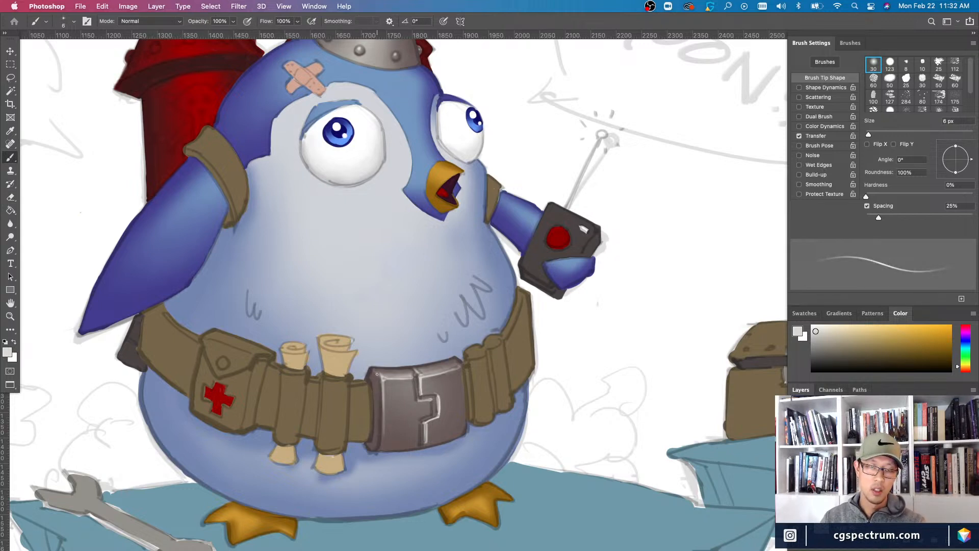
# - Clean up the highlight at the buckle's upper-left corner with a soft 9 px eraser and check it within the illustration
pyautogui.press('e')
pyautogui.press(']')
pyautogui.press(']')
pyautogui.press(']')
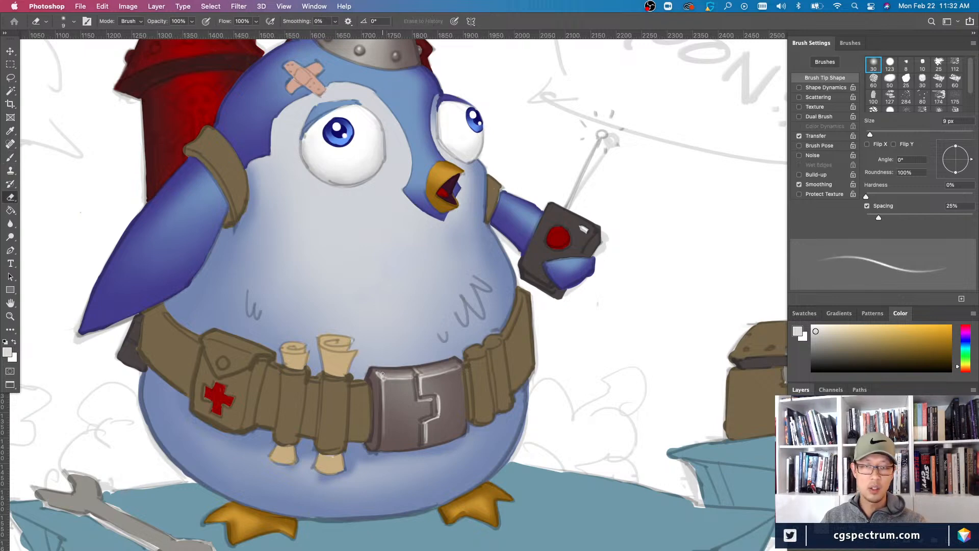
pyautogui.press('super+minus')
pyautogui.press('super+minus')
pyautogui.press('super+minus')
pyautogui.press('super+minus')
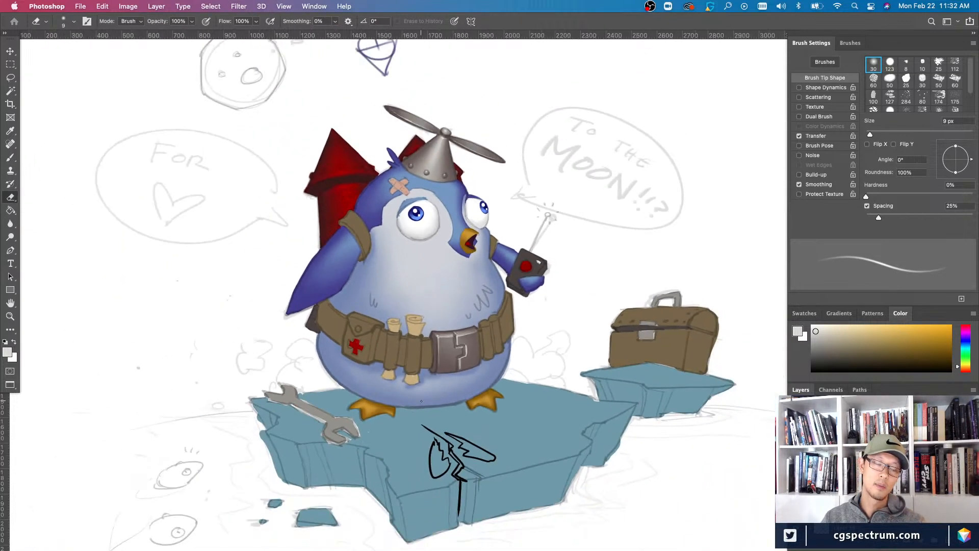
pyautogui.press('super+equal')
pyautogui.press('super+equal')
pyautogui.press('super+equal')
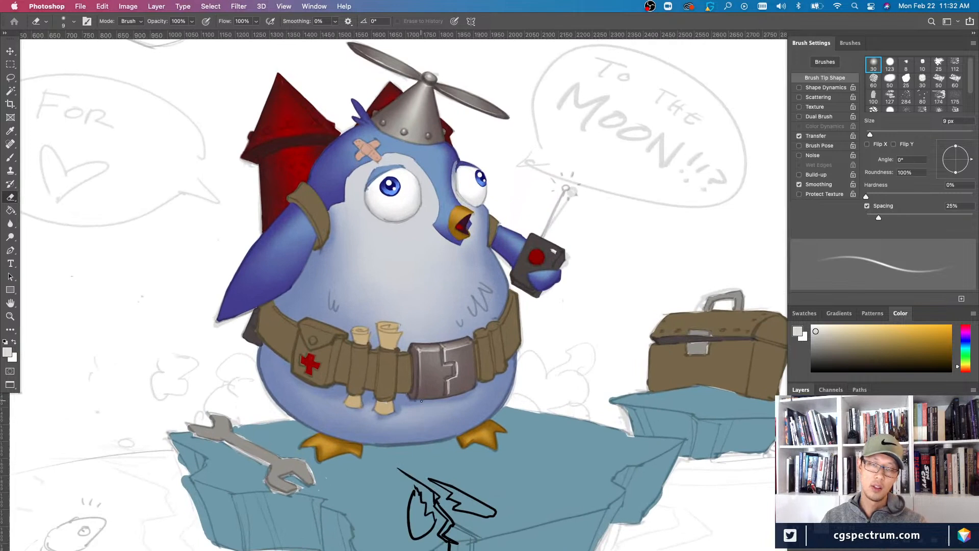
# - Refine the highlights around the belt buckle's central notch with a soft 6 px brush and a soft 10 px eraser
pyautogui.press('b')
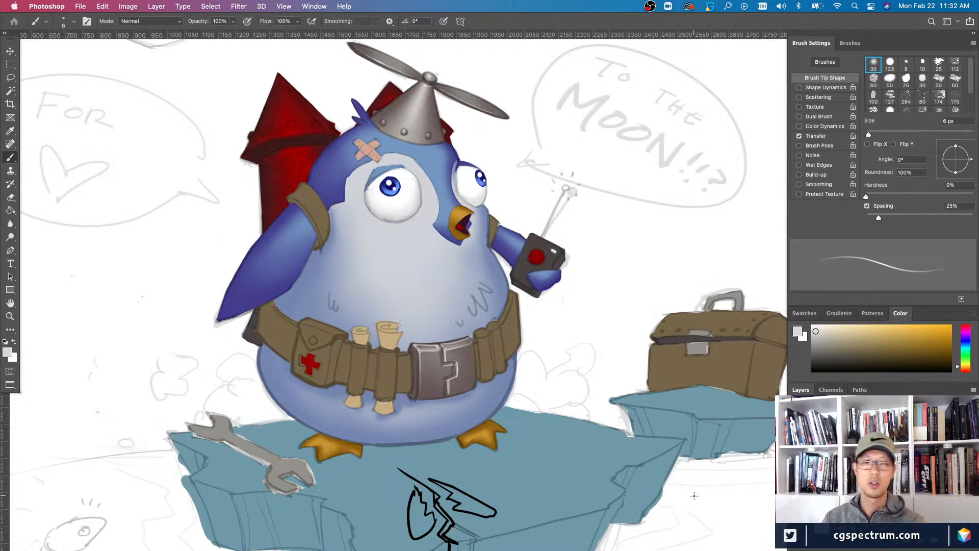
pyautogui.press('e')
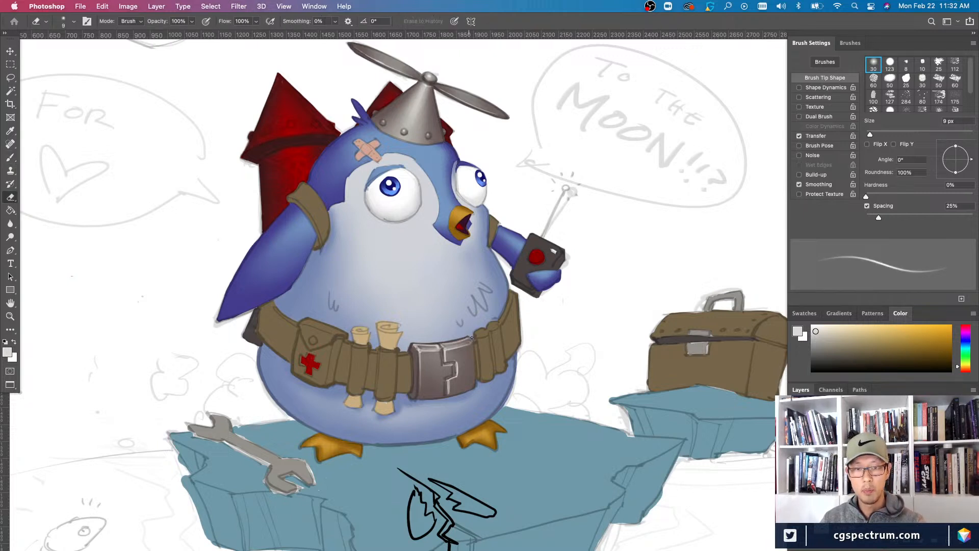
pyautogui.press(']')
pyautogui.press('super+0')
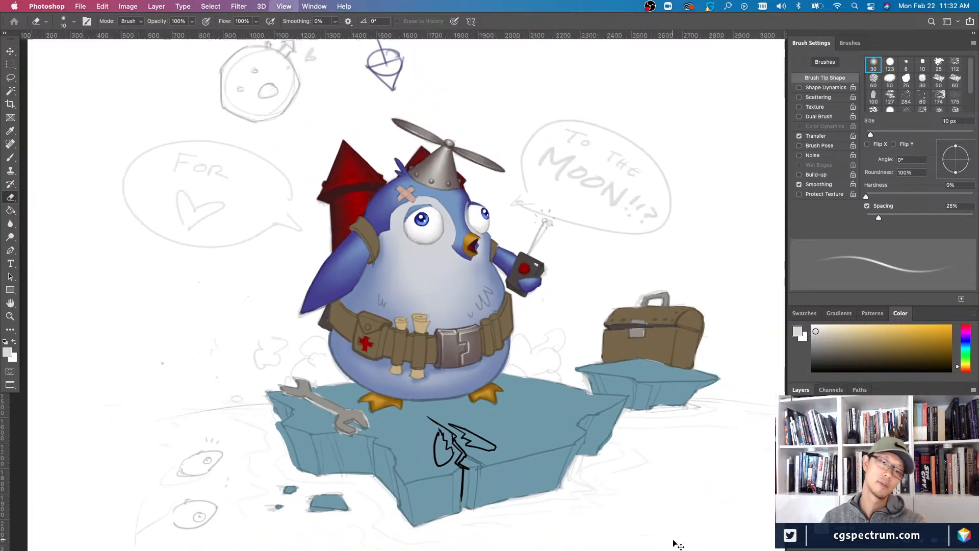
pyautogui.press('super+equal')
pyautogui.press('super+equal')
pyautogui.press('b')
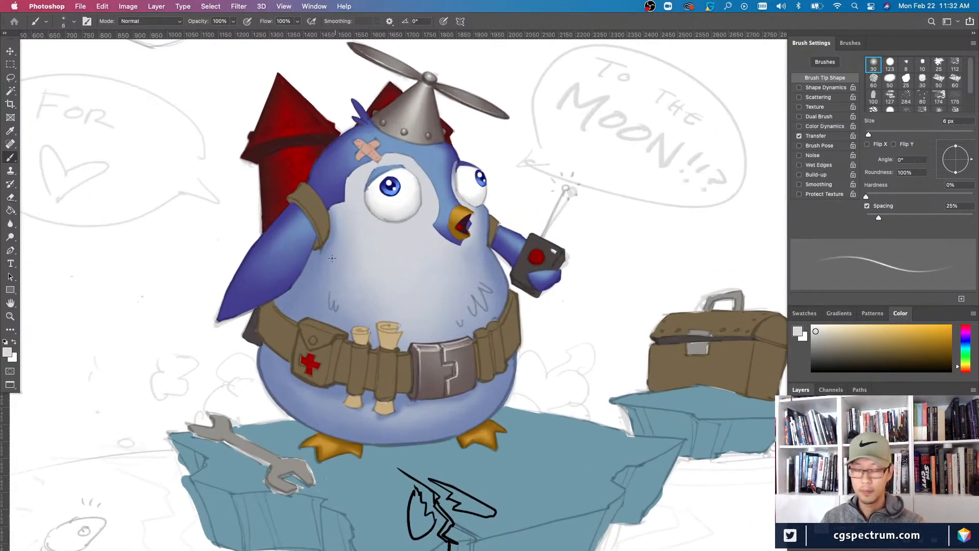
pyautogui.press('e')
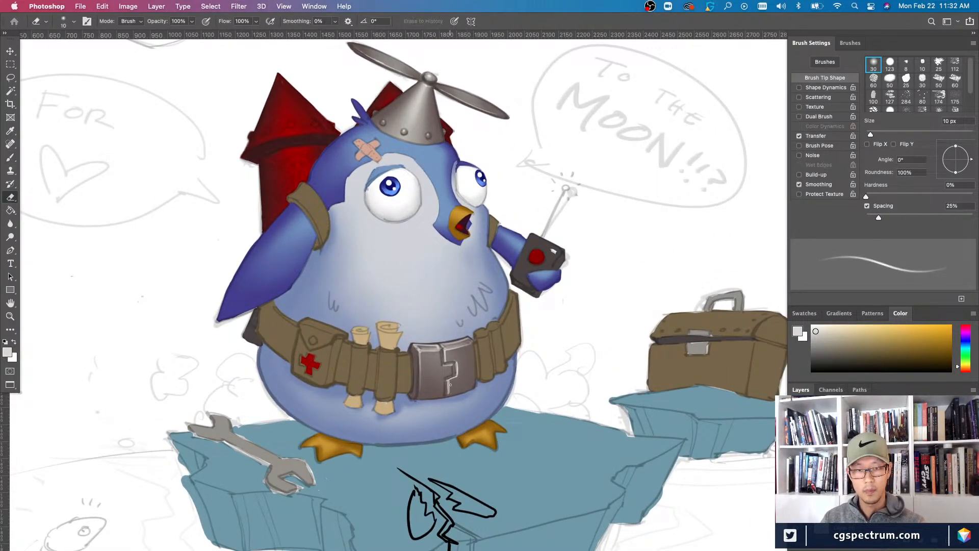
pyautogui.press('b')
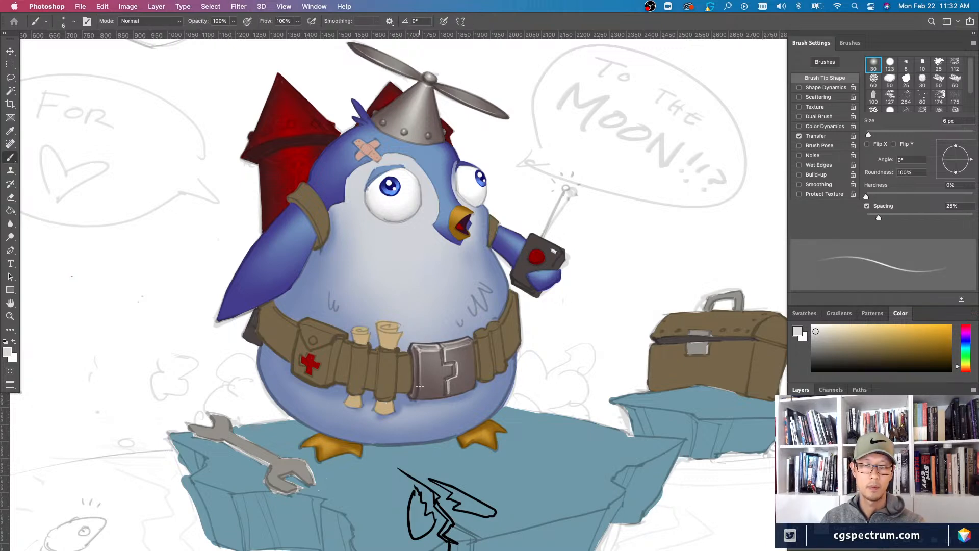
# - Soften the belt buckle's highlights with a larger soft eraser, using 35 px and 25 px sizes
pyautogui.scroll(-3, 391, 366)
pyautogui.scroll(3, 391, 365)
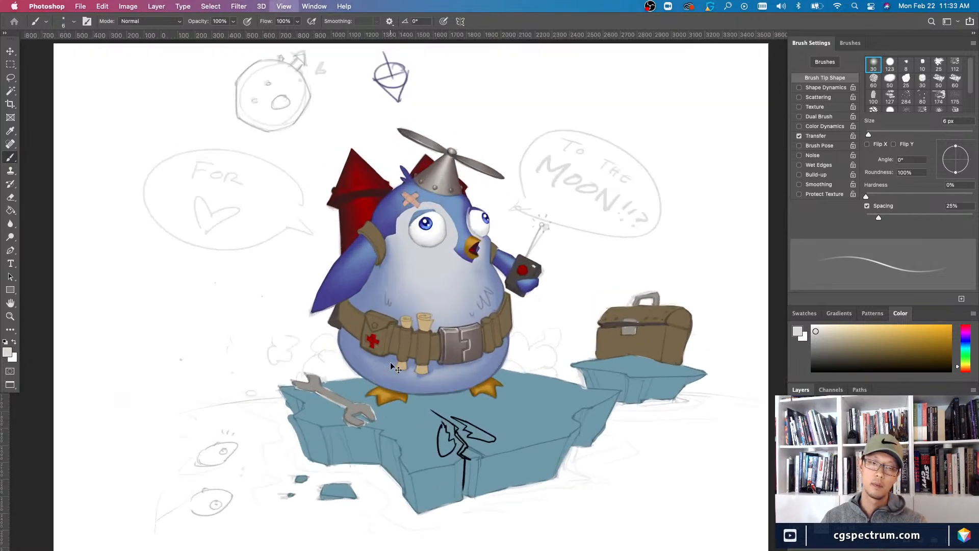
pyautogui.scroll(-3, 390, 362)
pyautogui.scroll(2, 391, 363)
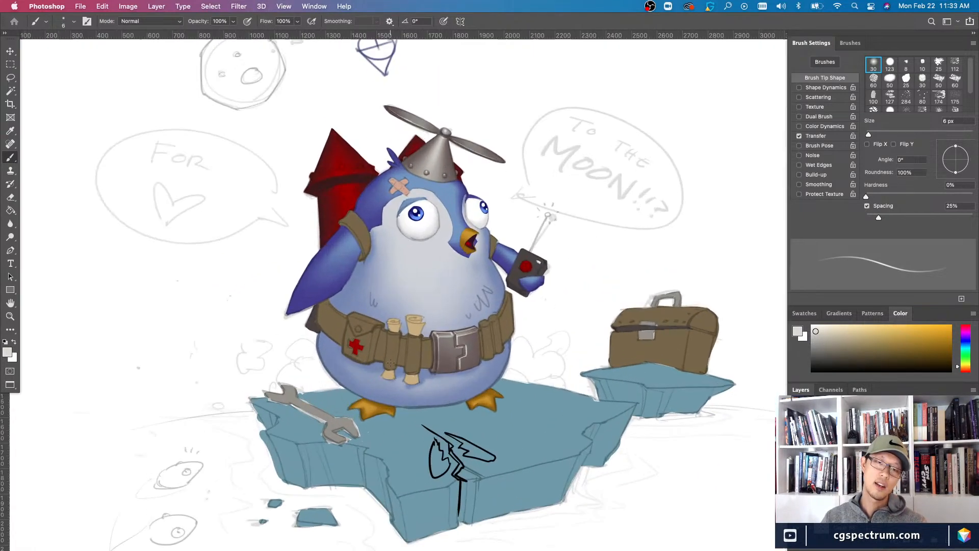
pyautogui.press('e')
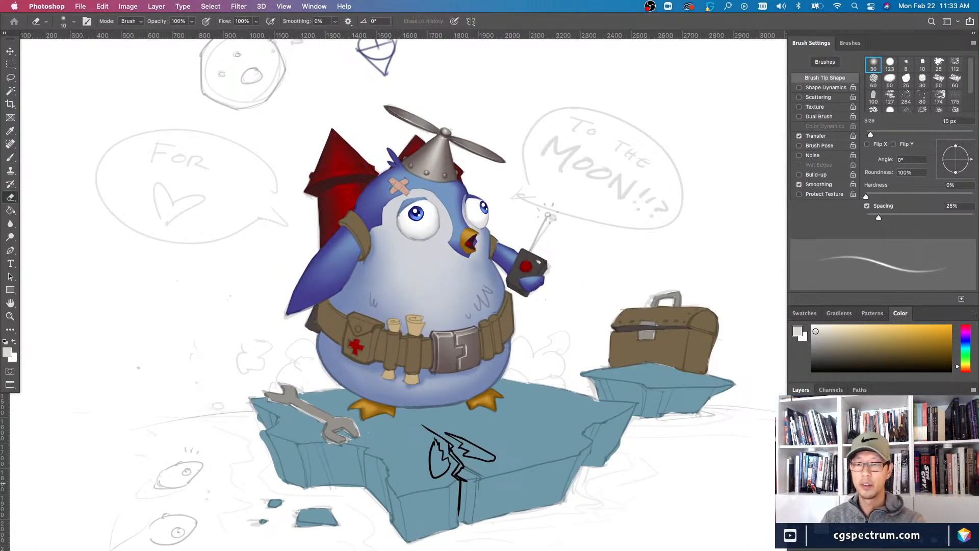
pyautogui.scroll(1, 494, 301)
pyautogui.press(']')
pyautogui.press(']')
pyautogui.press(']')
pyautogui.press(']')
pyautogui.press(']')
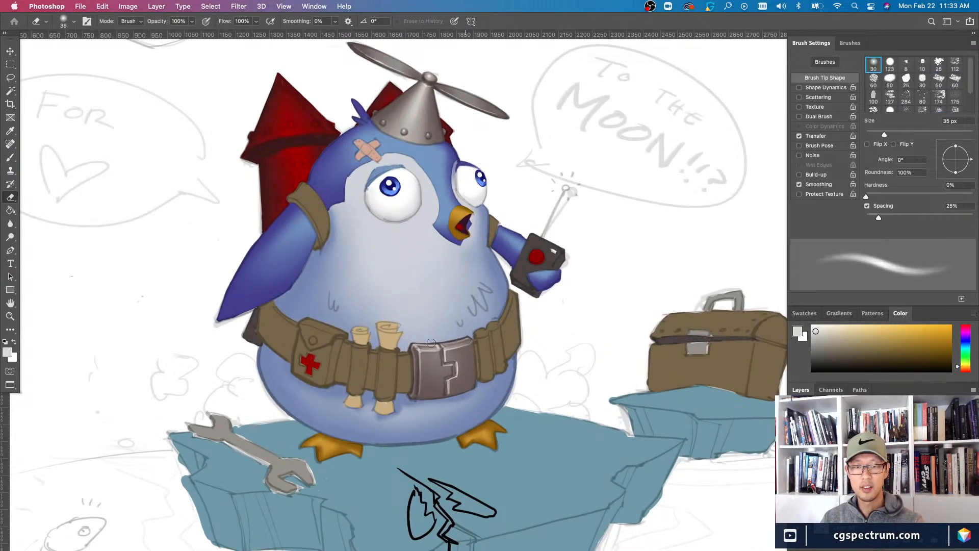
pyautogui.press('super+minus')
pyautogui.press('[')
pyautogui.press('[')
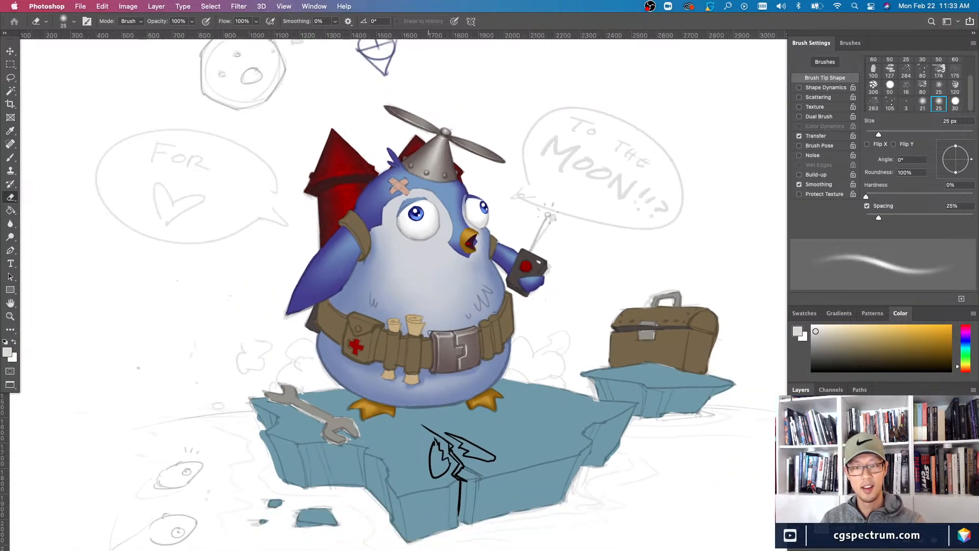
# - Clean up the buckle's highlights with a soft 9 px eraser and check them within the whole illustration
pyautogui.press('super+0')
pyautogui.press('super+plus')
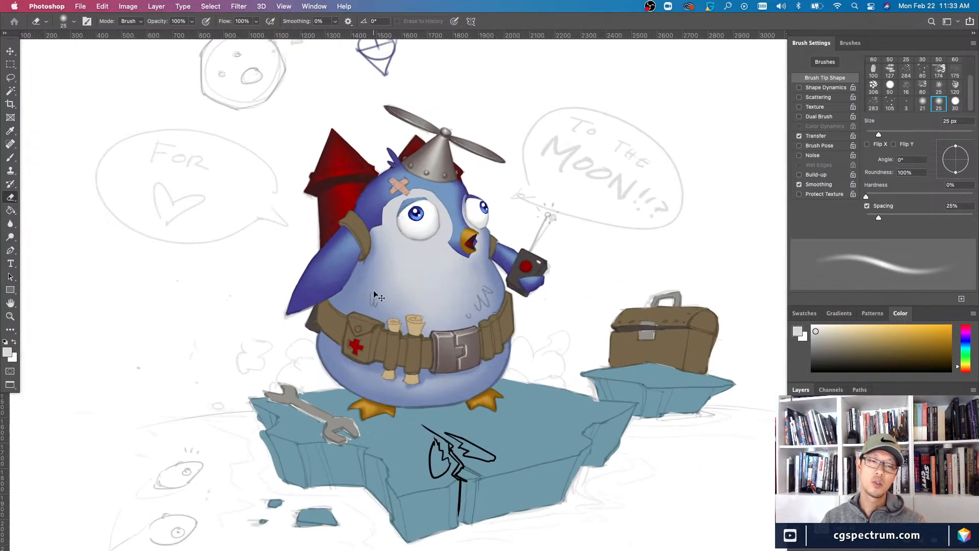
pyautogui.press('super+plus')
pyautogui.press('[')
pyautogui.press('[')
pyautogui.press('[')
pyautogui.press('[')
pyautogui.press('super+minus')
pyautogui.press('super+minus')
pyautogui.press('super+plus')
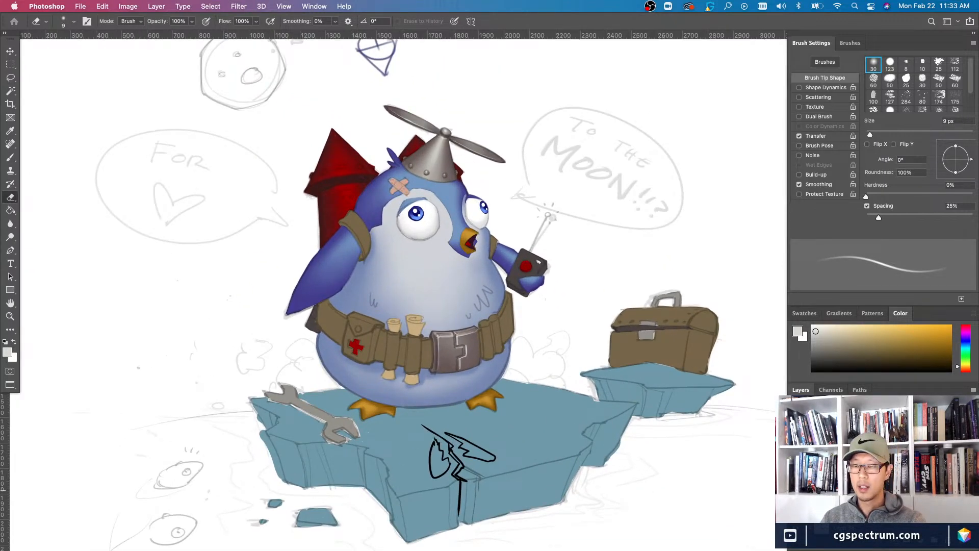
pyautogui.press('super+minus')
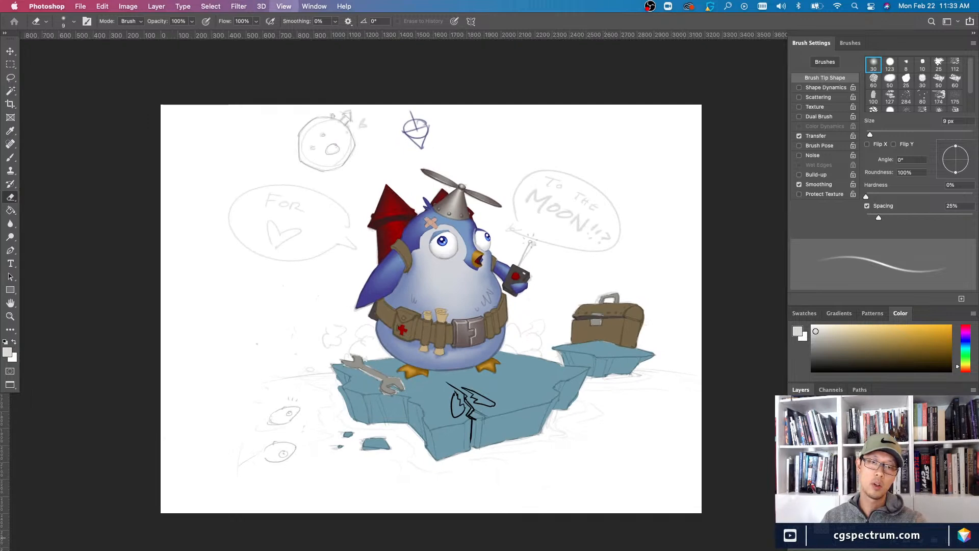
pyautogui.press('super+plus')
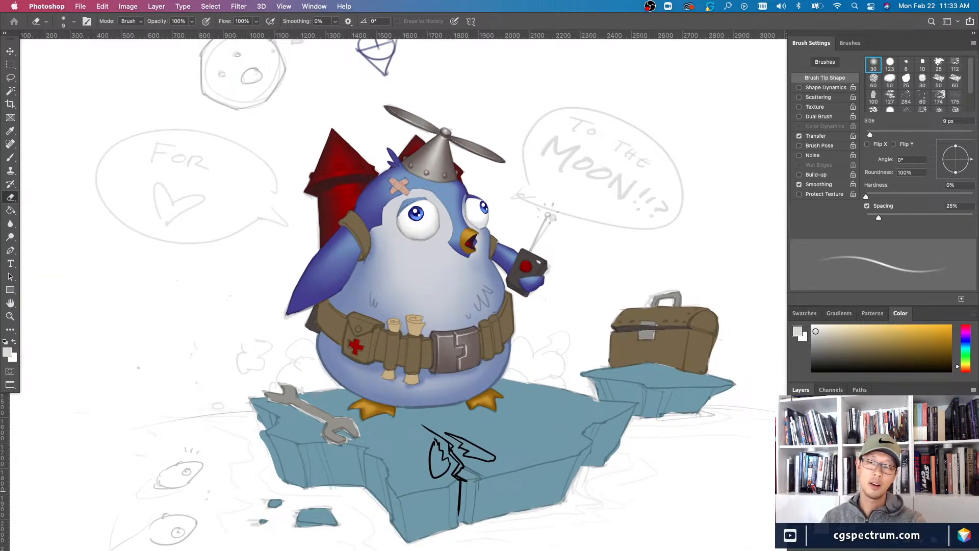
# - Touch up the highlight at the buckle's upper-right corner with a soft brush reduced to 4 px
pyautogui.press('b')
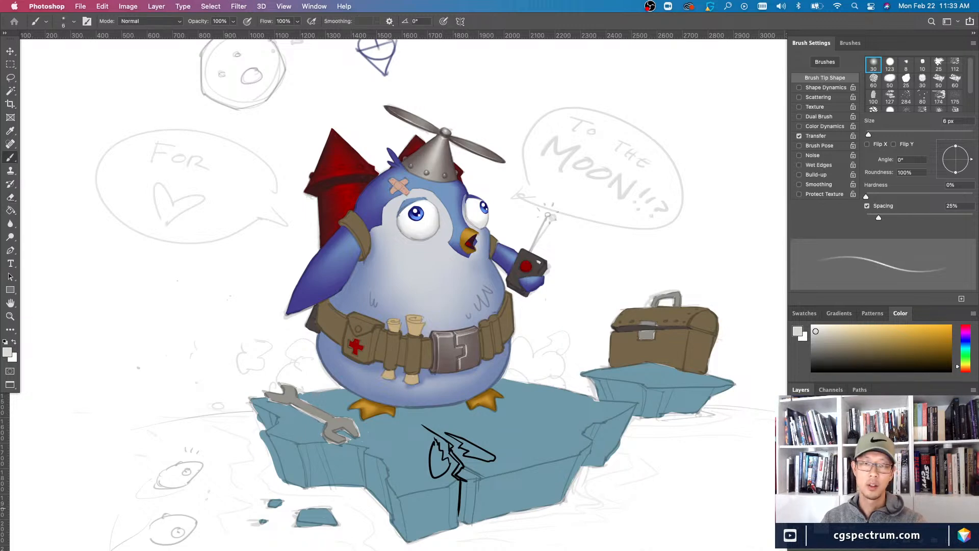
pyautogui.press('super+minus')
pyautogui.press('super+equal')
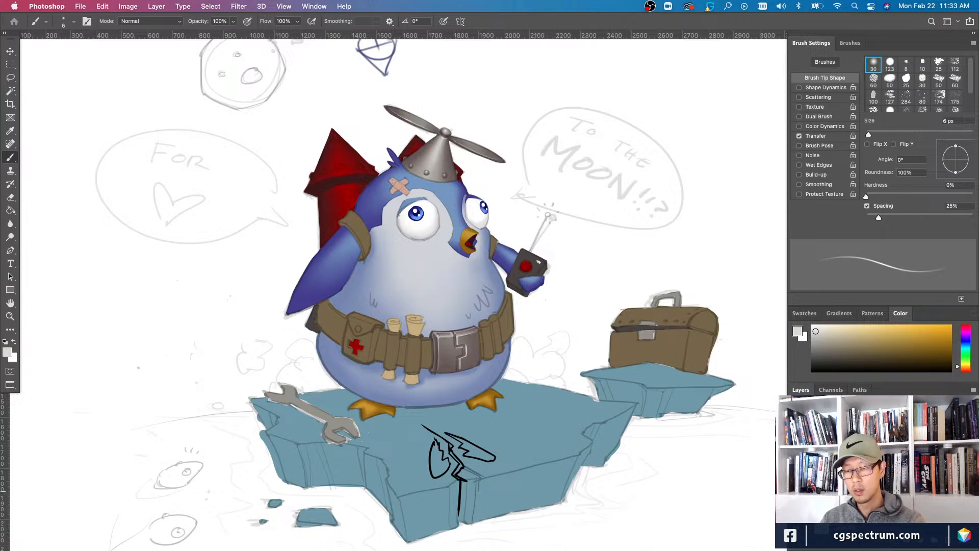
pyautogui.press('super+minus')
pyautogui.press('super+minus')
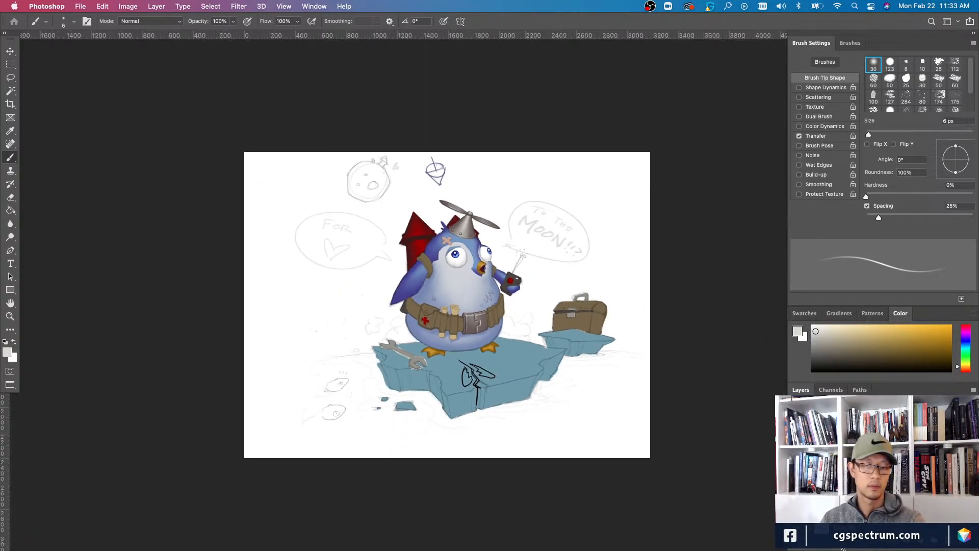
pyautogui.press('super+equal')
pyautogui.press('super+equal')
pyautogui.press('super+equal')
pyautogui.press('super+equal')
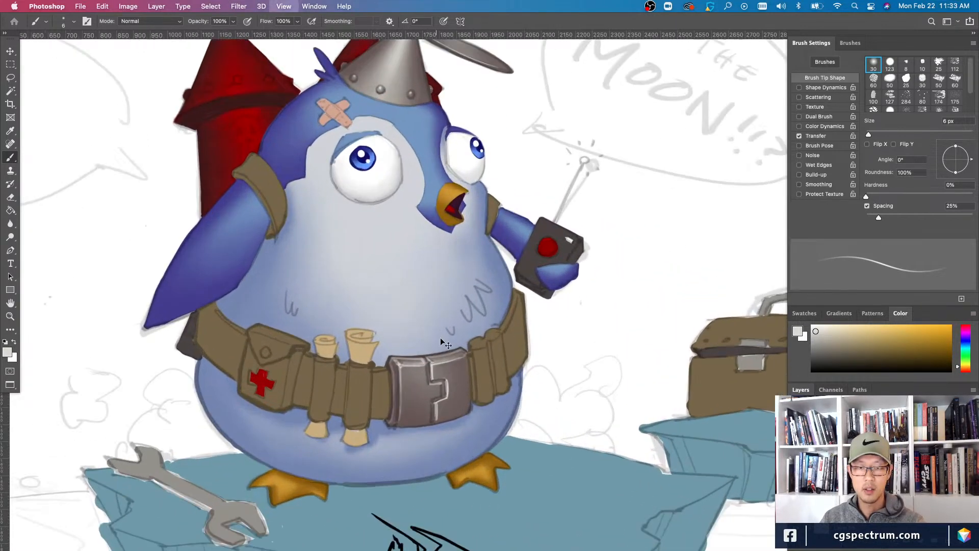
pyautogui.press('[')
pyautogui.press('[')
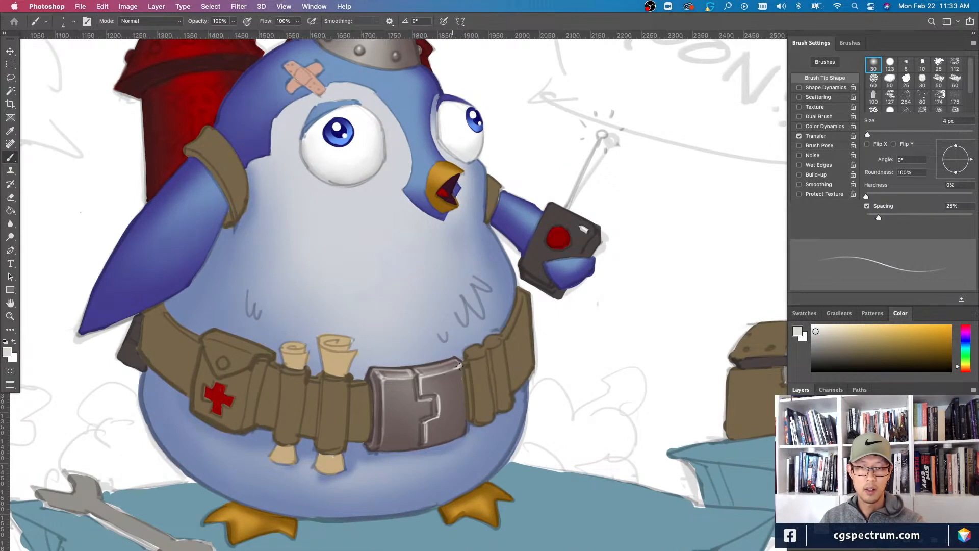
# - Examine the buckle's metallic highlights against the rest of the illustration at several zoom levels
pyautogui.press('super+0')
pyautogui.press('super+1')
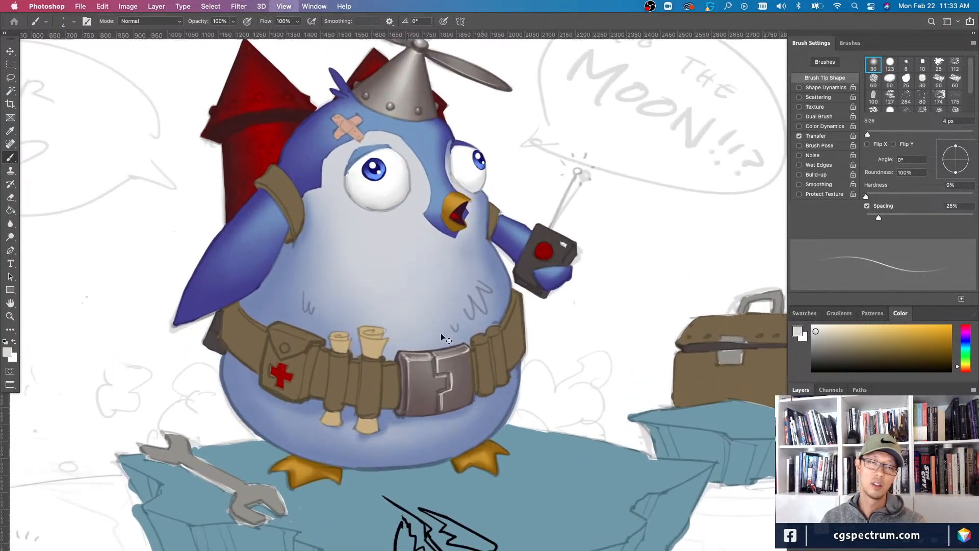
pyautogui.press('super+minus')
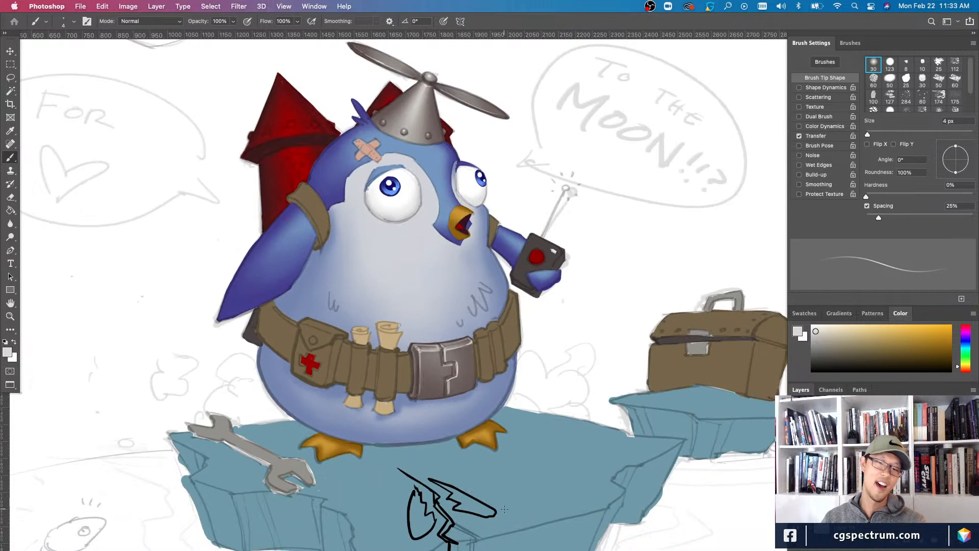
pyautogui.press('super+0')
pyautogui.press('super+minus')
pyautogui.press('super+minus')
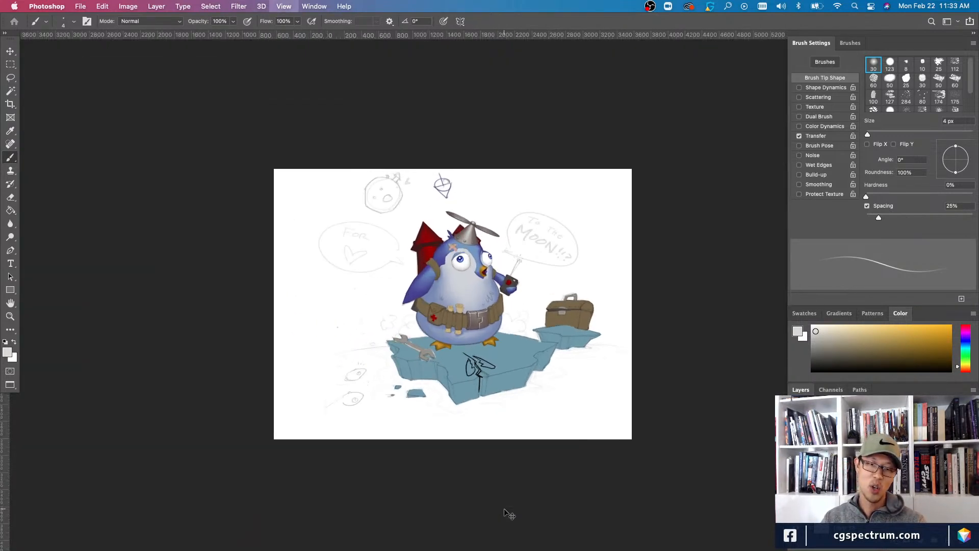
pyautogui.press('super+0')
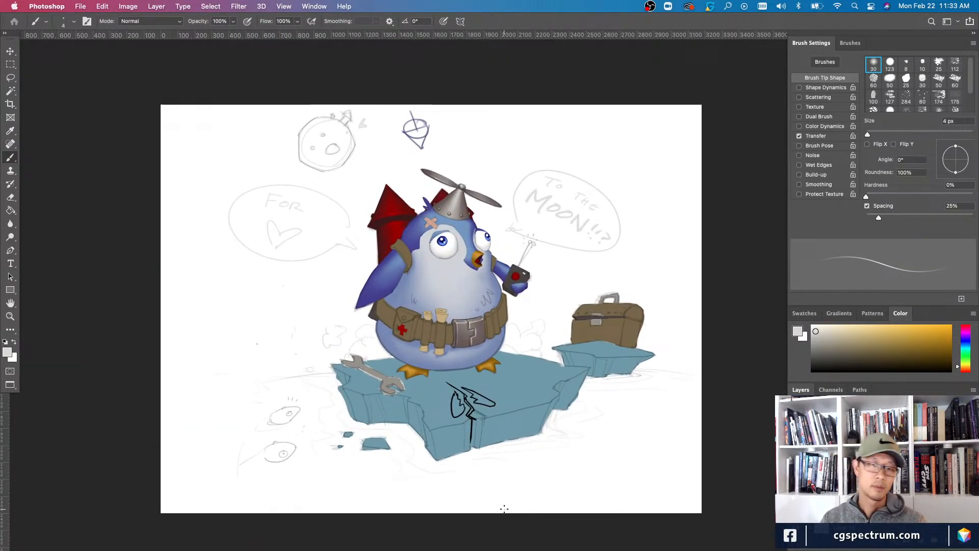
pyautogui.press('super+plus')
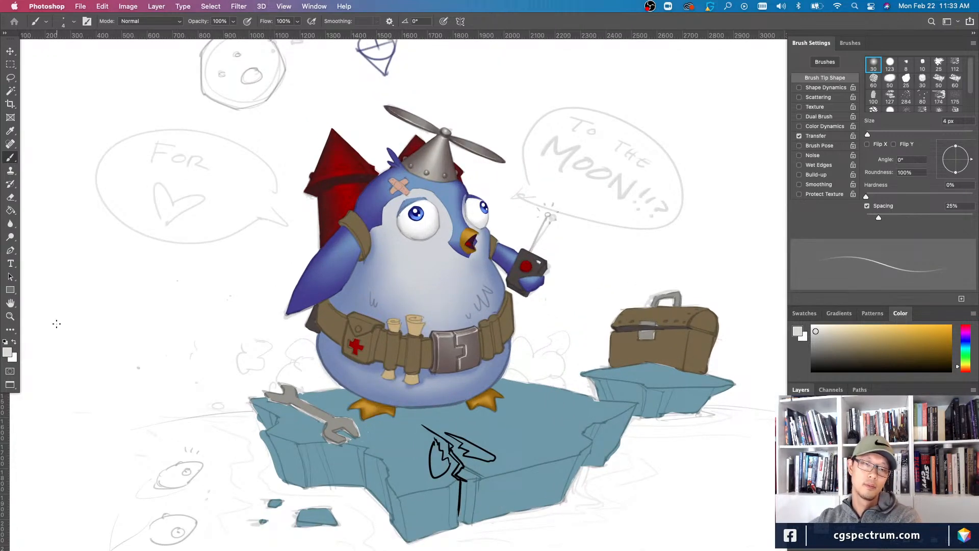
# - Select the artwork layer under the belt pouch and toggle its visibility off and on to check its contents
pyautogui.press('v')
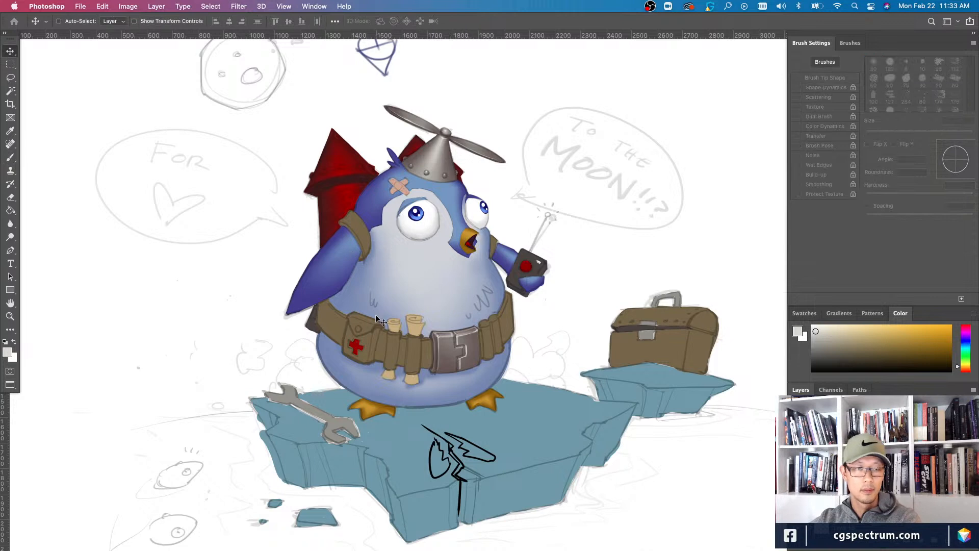
pyautogui.rightClick(336, 327)
pyautogui.click(341, 329)
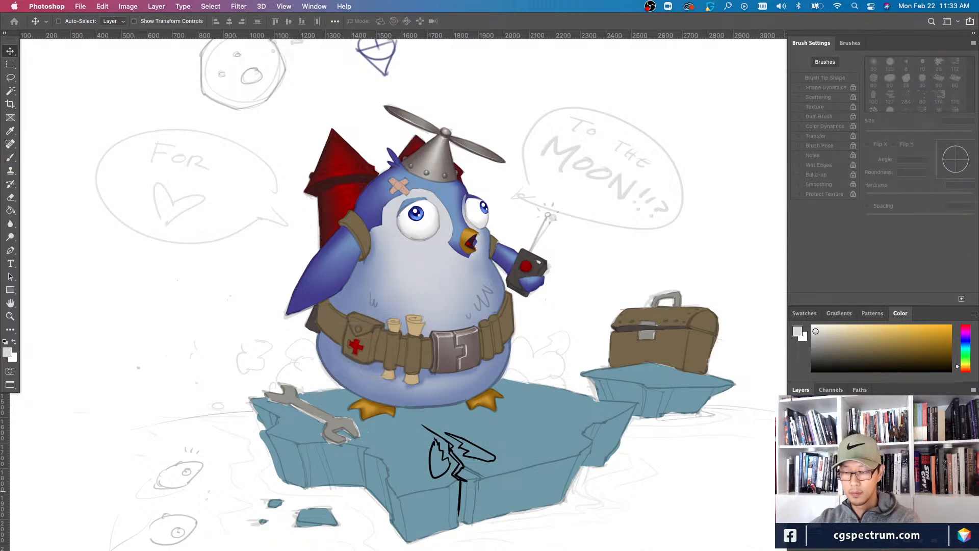
pyautogui.hotkey('ctrl', ',')
pyautogui.hotkey('ctrl', ',')
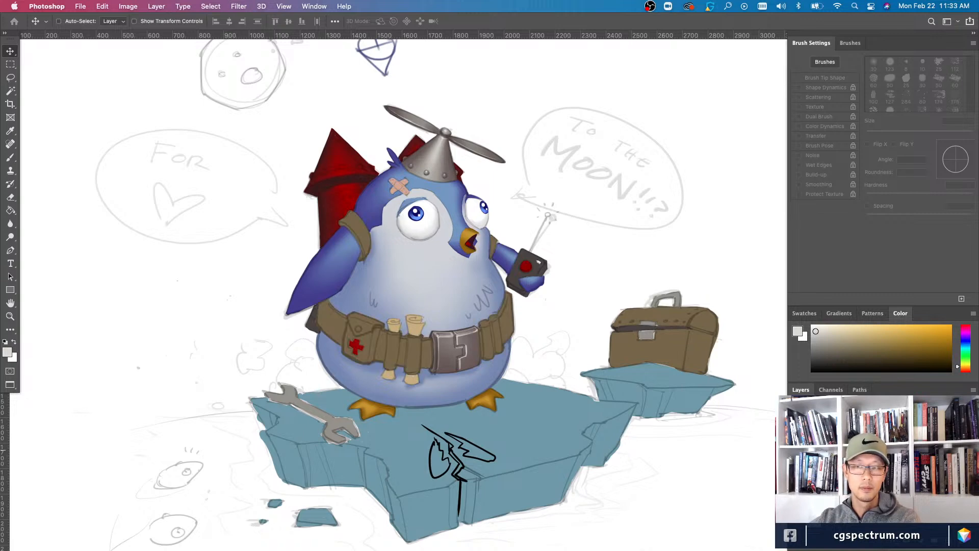
# - Sample the brown of the band on the arm holding the remote and touch up the band's upper edge with a small soft brush
pyautogui.press('super+plus')
pyautogui.press('super+plus')
pyautogui.moveTo(192, 368); pyautogui.dragTo(251, 391)
pyautogui.press('super+plus')
pyautogui.scroll(2, 483, 227)
pyautogui.hscroll(3, 483, 227)
pyautogui.press('b')
pyautogui.keyDown('alt'); pyautogui.click(483, 227); pyautogui.keyUp('alt')
pyautogui.press(']')
pyautogui.press(']')
pyautogui.moveTo(493, 205)
pyautogui.mouseDown()
pyautogui.moveTo(486, 248)
pyautogui.moveTo(478, 196)
pyautogui.moveTo(474, 243)
pyautogui.moveTo(469, 235)
pyautogui.moveTo(470, 187)
pyautogui.moveTo(466, 235)
pyautogui.moveTo(469, 199)
pyautogui.mouseUp()
pyautogui.press('[')
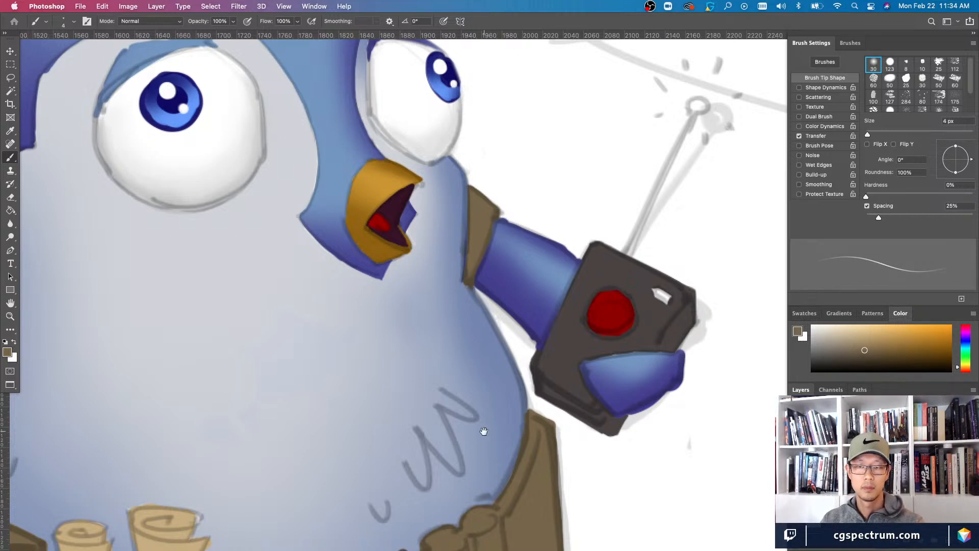
# - Fill out the belt's outer right edge with the sampled brown using a soft 8 px brush
pyautogui.moveTo(483, 433); pyautogui.dragTo(496, 336)
pyautogui.press('super+minus')
pyautogui.moveTo(319, 462); pyautogui.dragTo(352, 474)
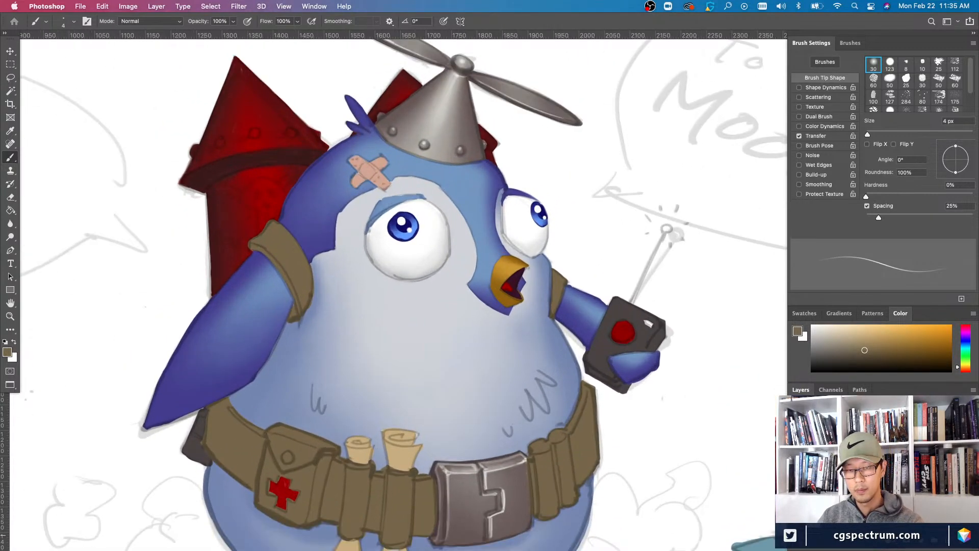
pyautogui.scroll(3, 551, 377)
pyautogui.scroll(-5, 550, 377)
pyautogui.scroll(-3, 551, 377)
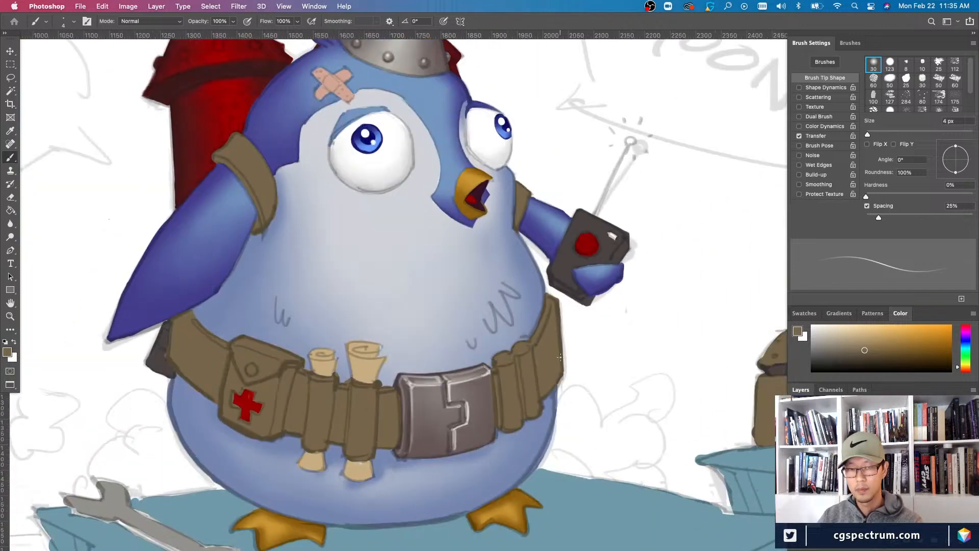
pyautogui.press(']')
pyautogui.press(']')
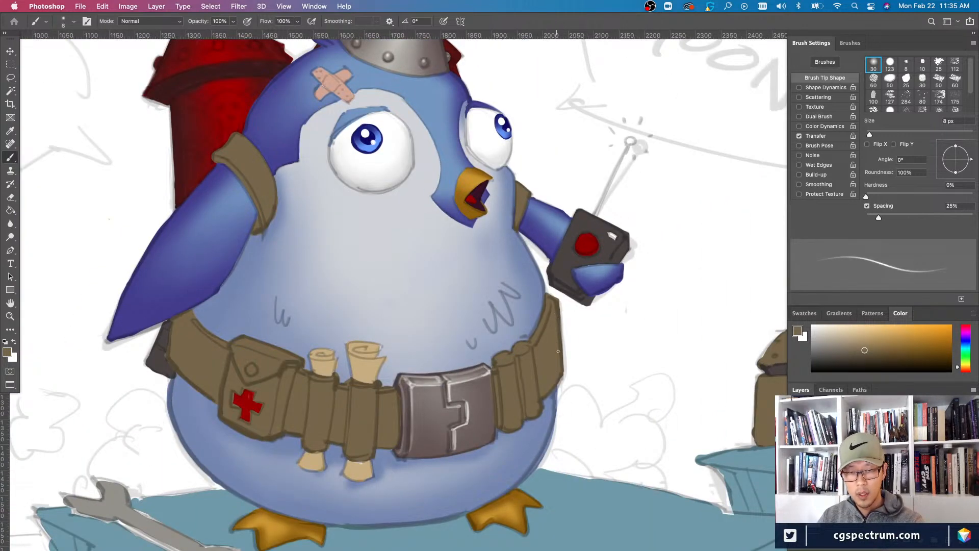
pyautogui.moveTo(560, 321)
pyautogui.mouseDown()
pyautogui.moveTo(564, 371)
pyautogui.moveTo(544, 374)
pyautogui.moveTo(569, 356)
pyautogui.mouseUp()
# - Smooth the belt's outer edge below the remote with the sampled brown, using a soft brush of 4 to 8 px
pyautogui.press('e')
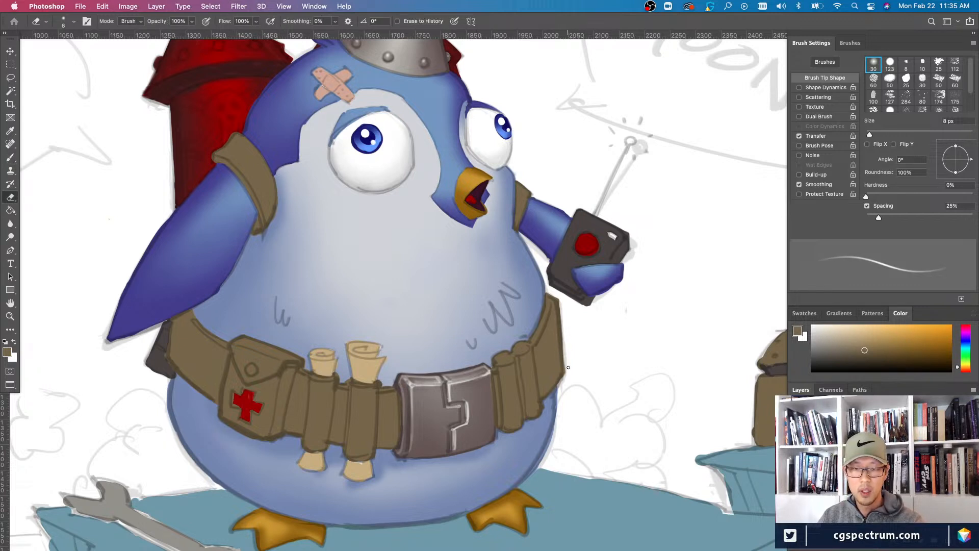
pyautogui.press('b')
pyautogui.moveTo(560, 340); pyautogui.dragTo(563, 370)
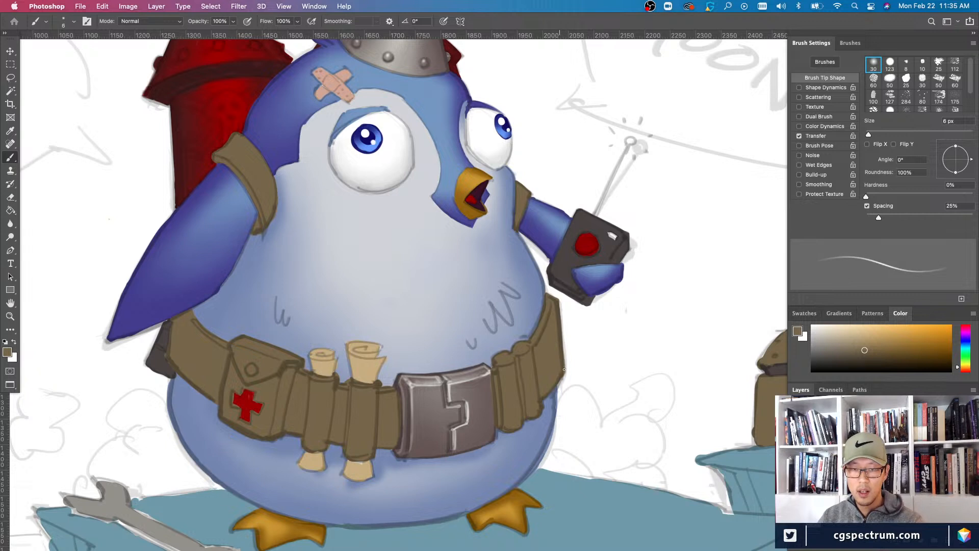
pyautogui.press('[')
pyautogui.press('[')
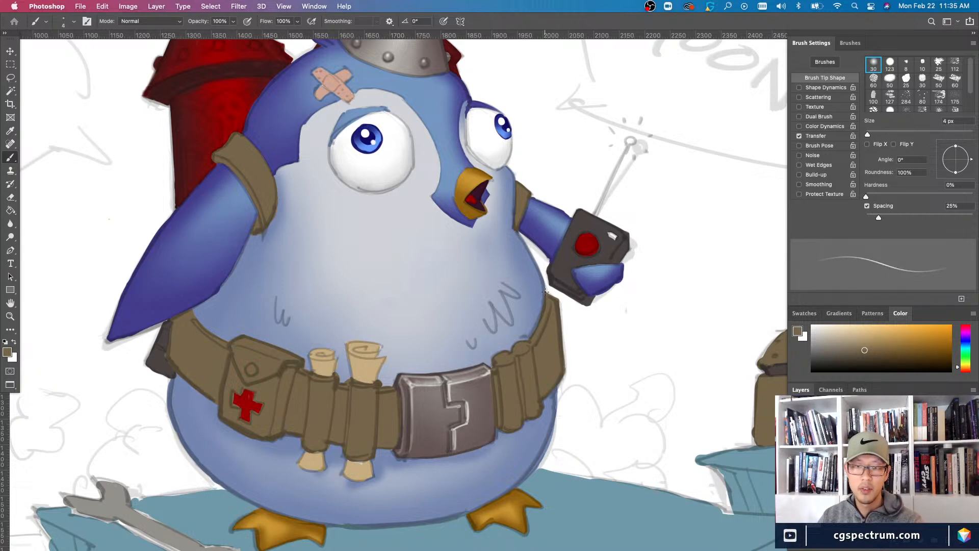
# - Touch up the belt's upper edge between the hanging arm and the red-cross pouch with a soft 6 px brown brush
pyautogui.scroll(2, 386, 368)
pyautogui.hscroll(-2, 386, 368)
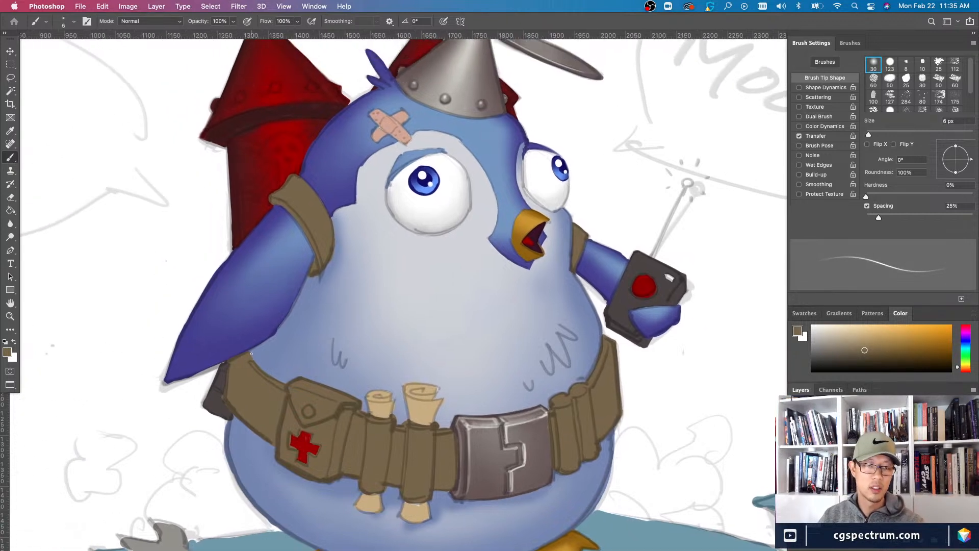
pyautogui.moveTo(253, 360); pyautogui.dragTo(273, 379)
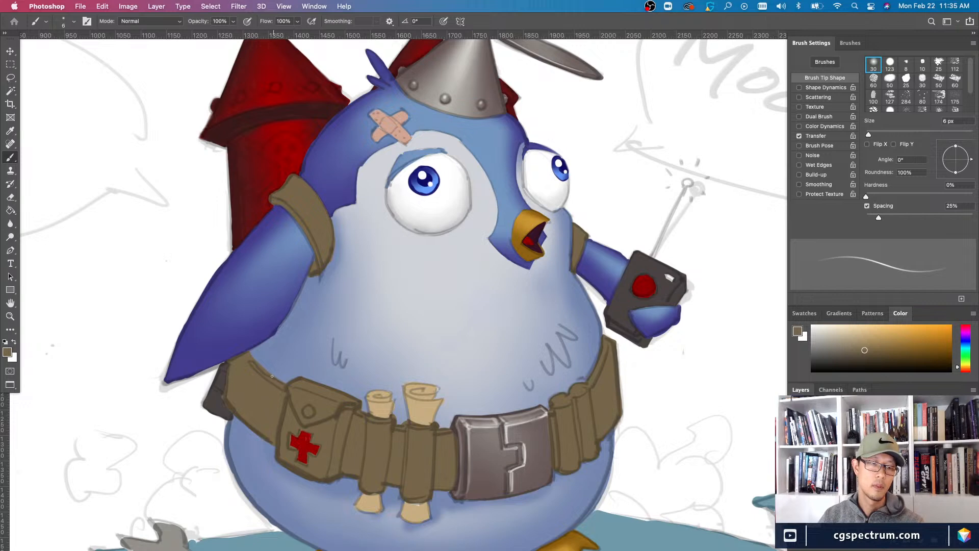
# - Fill out the lower end of the brown band on the hanging arm with a soft 7 px brush
pyautogui.scroll(1, 244, 368)
pyautogui.press('super+equal')
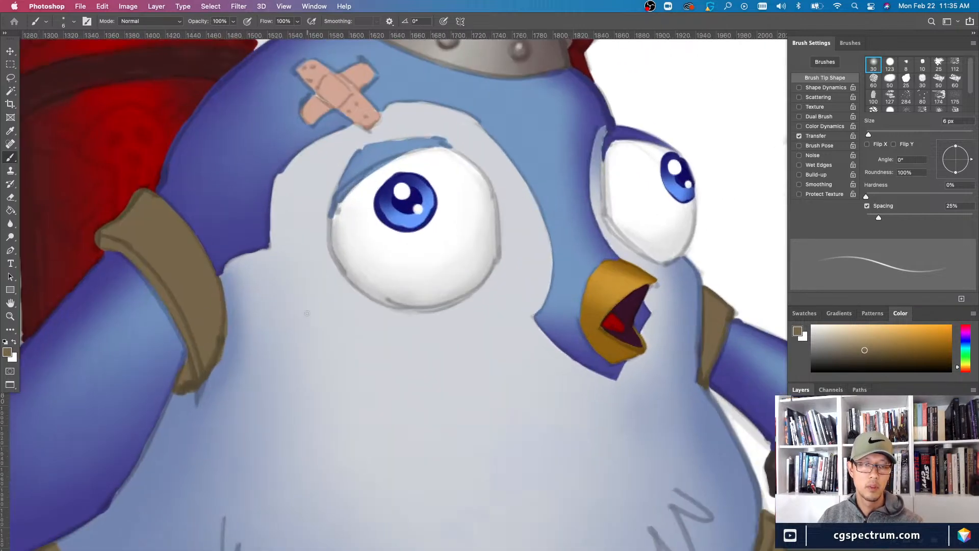
pyautogui.moveTo(182, 390); pyautogui.dragTo(314, 426)
pyautogui.press('[')
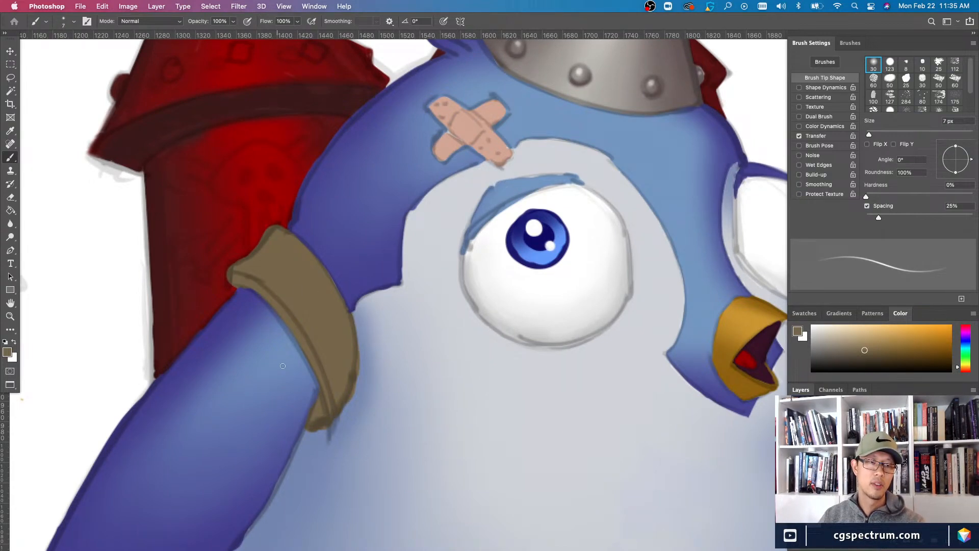
pyautogui.moveTo(317, 409); pyautogui.dragTo(327, 389)
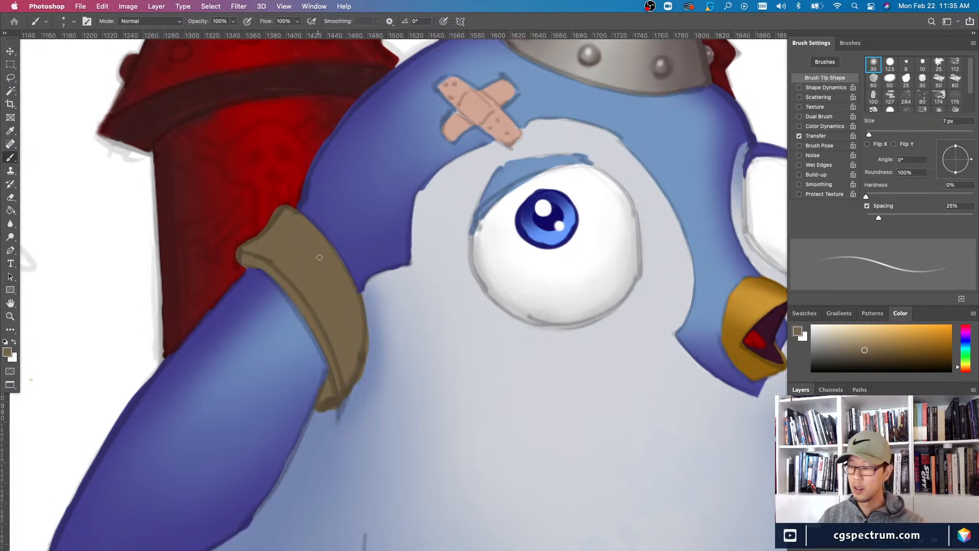
# - Try to trim the lower end of the hanging arm's band with a soft 8 px eraser
pyautogui.press('e')
pyautogui.press('[')
pyautogui.press('[')
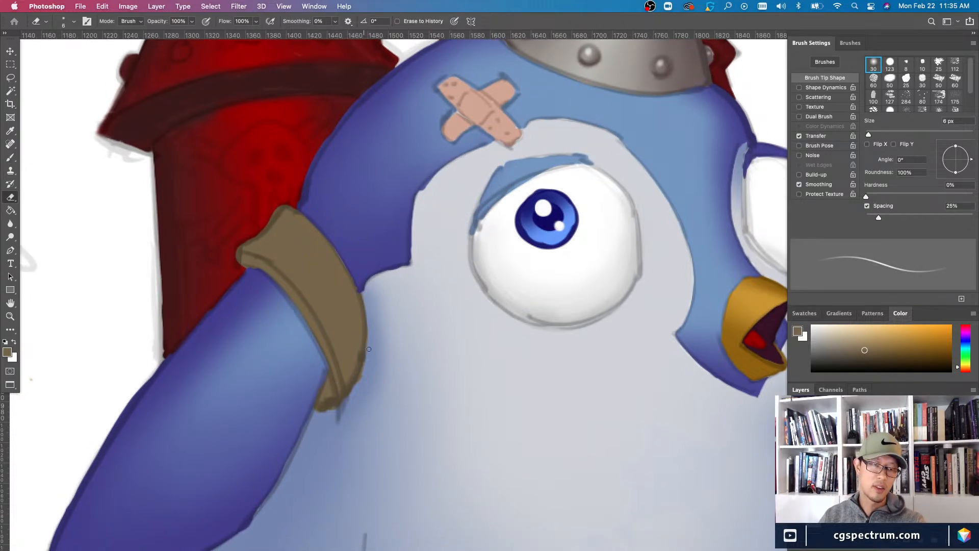
pyautogui.press(']')
pyautogui.press(']')
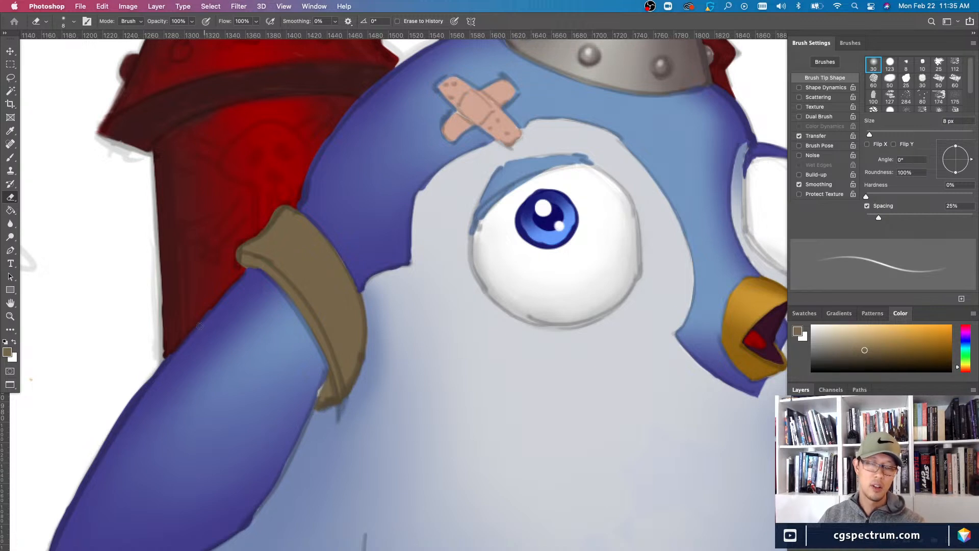
pyautogui.press('super+z')
pyautogui.press('b')
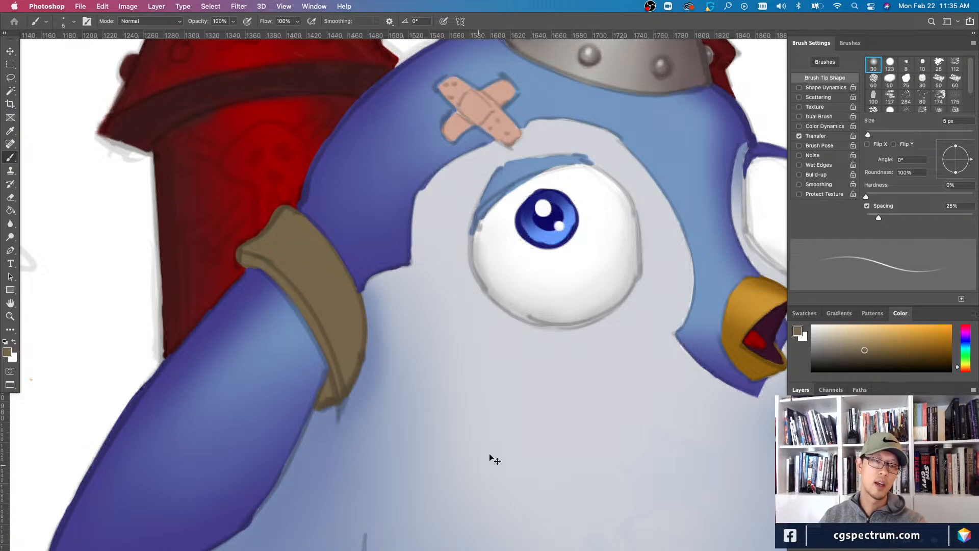
# - Trim the belt's outer edge where it meets the dark holster with a soft 8 px eraser
pyautogui.press('super+minus')
pyautogui.press('super+minus')
pyautogui.scroll(3, 679, 505)
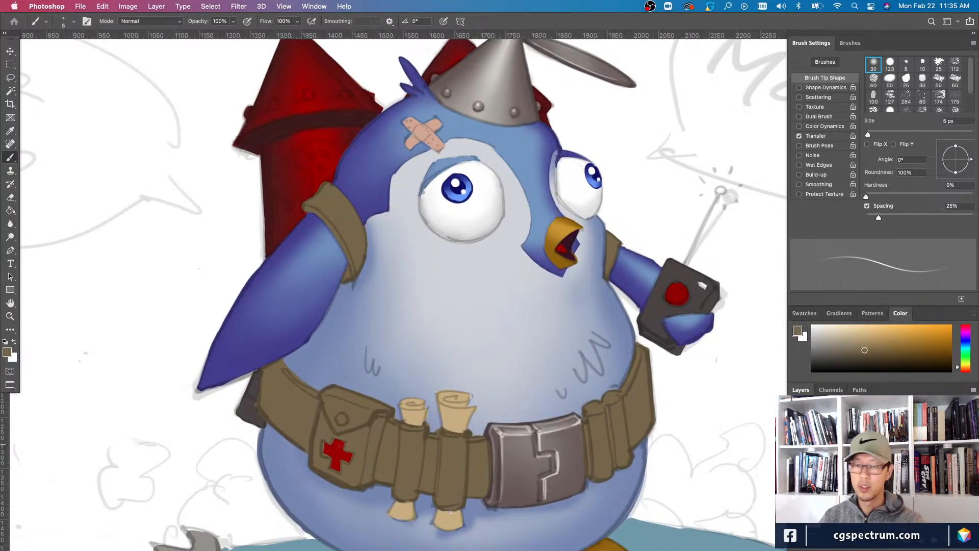
pyautogui.press('super+plus')
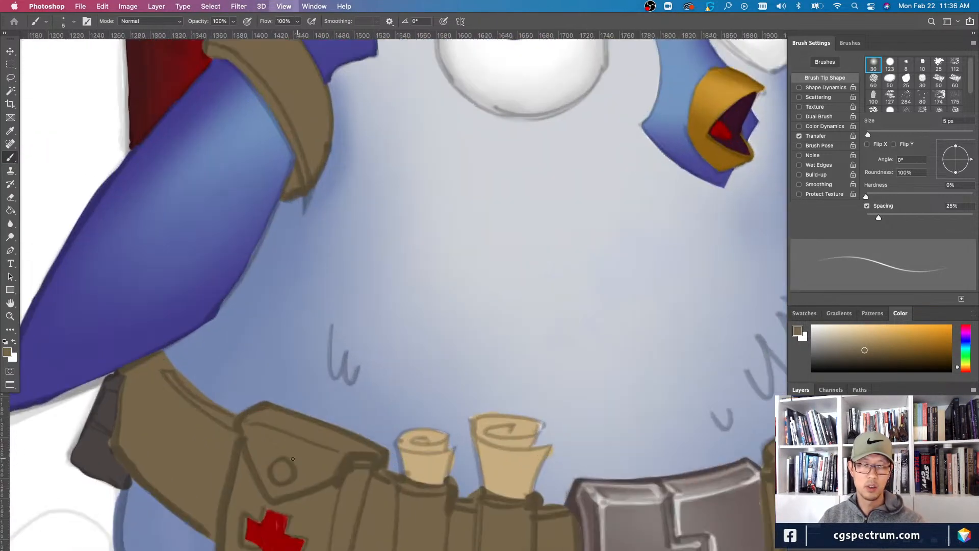
pyautogui.scroll(-5, 323, 450)
pyautogui.hscroll(-8, 322, 450)
pyautogui.press('e')
pyautogui.moveTo(288, 259); pyautogui.dragTo(279, 334)
pyautogui.press('[')
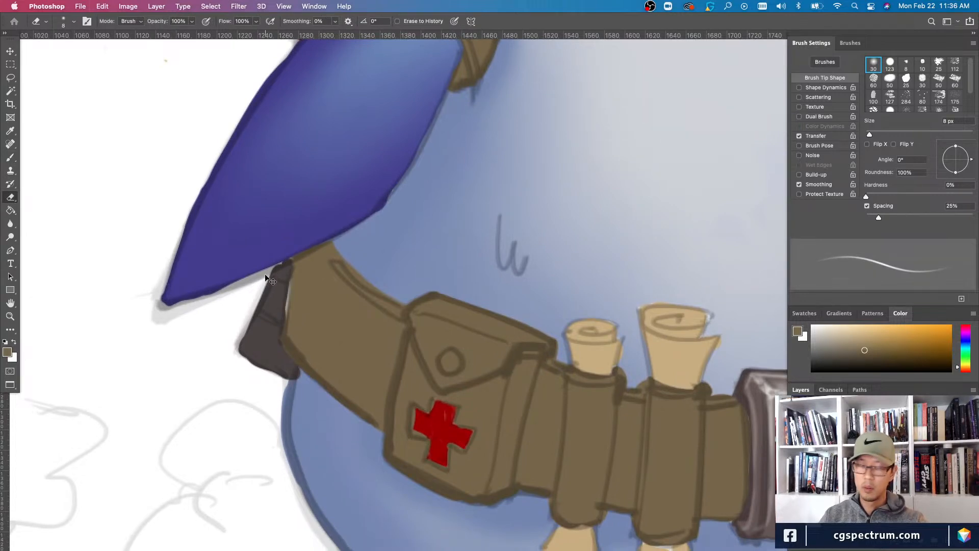
pyautogui.press('b')
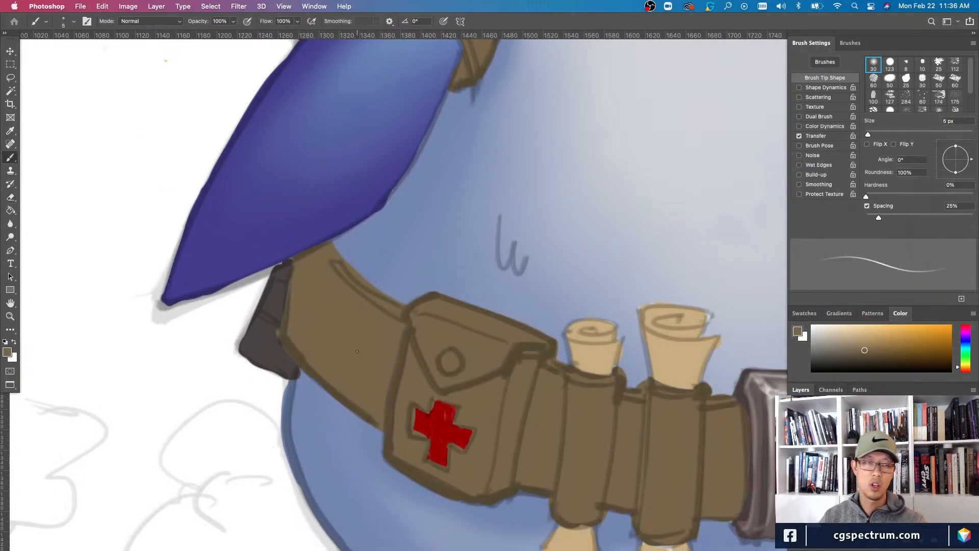
pyautogui.scroll(-5, 541, 448)
pyautogui.scroll(2, 551, 469)
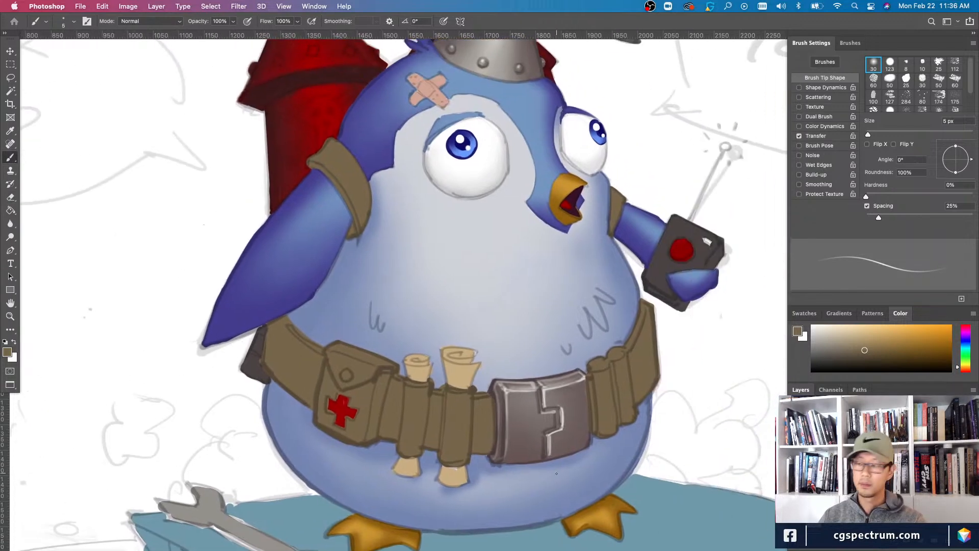
pyautogui.scroll(-3, 626, 481)
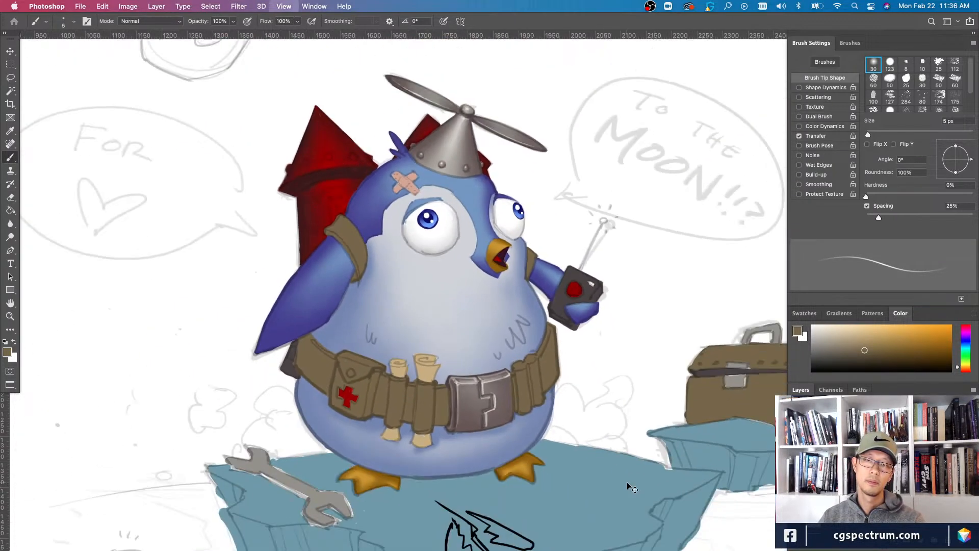
pyautogui.scroll(2, 627, 484)
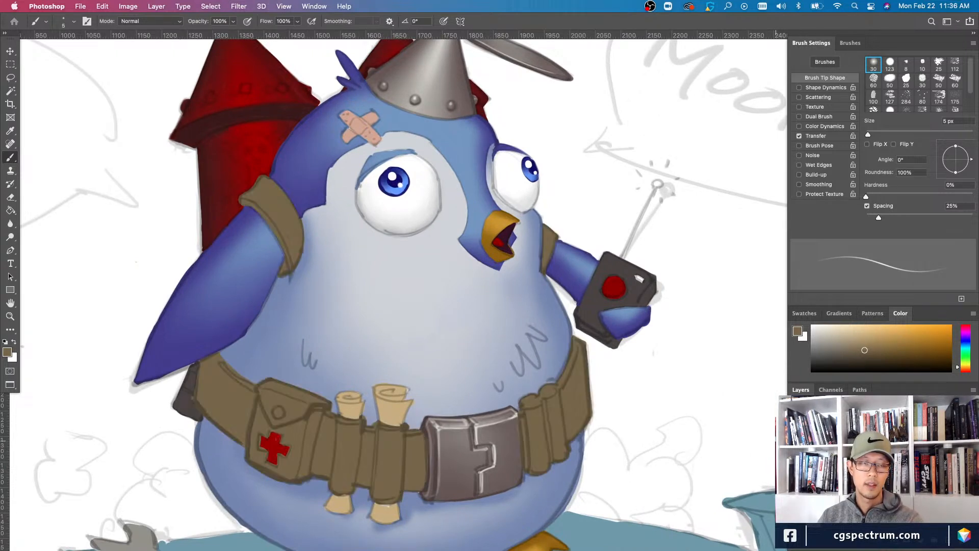
pyautogui.scroll(-2, 706, 494)
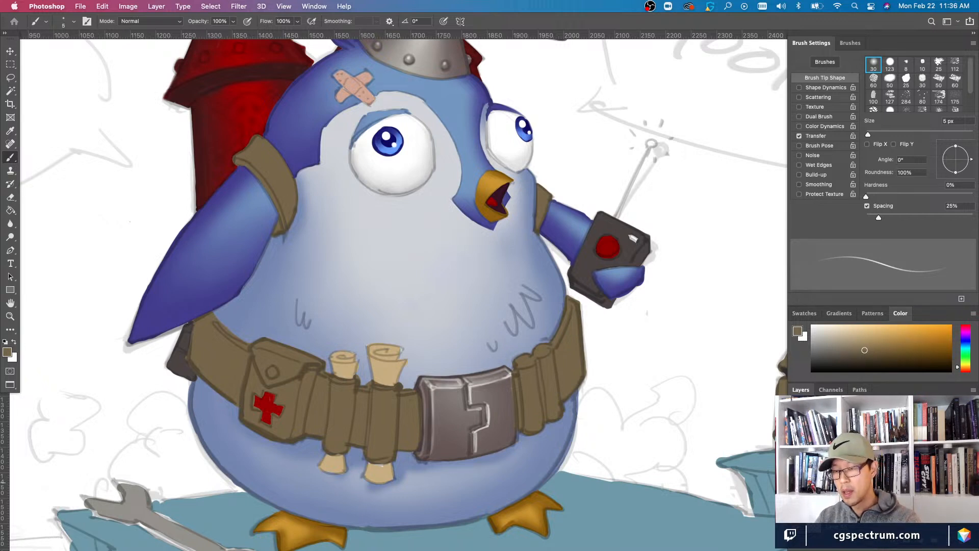
pyautogui.hscroll(-5, 394, 289)
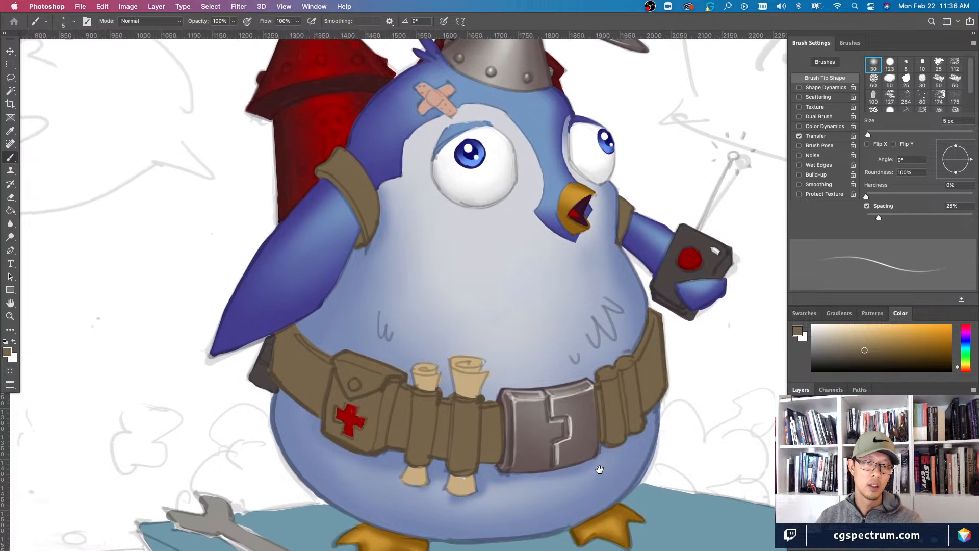
# - Choose a dark brown and shade the belt's outer end below the remote with a soft 30 px brush
pyautogui.moveTo(867, 360); pyautogui.dragTo(930, 358)
pyautogui.scroll(-2, 328, 312)
pyautogui.press(']')
pyautogui.press(']')
pyautogui.press(']')
pyautogui.press(']')
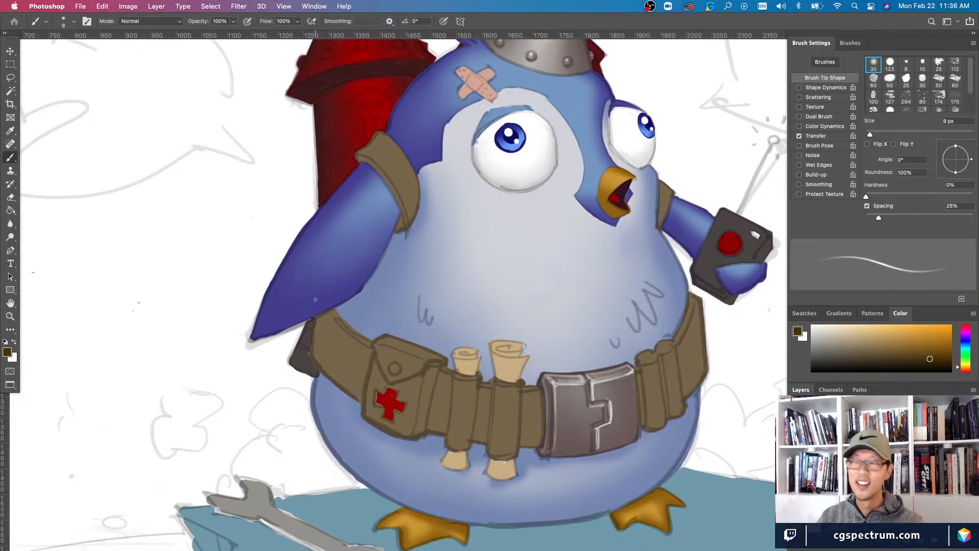
pyautogui.press(']')
pyautogui.press(']')
pyautogui.press(']')
pyautogui.press(']')
pyautogui.press(']')
pyautogui.press(']')
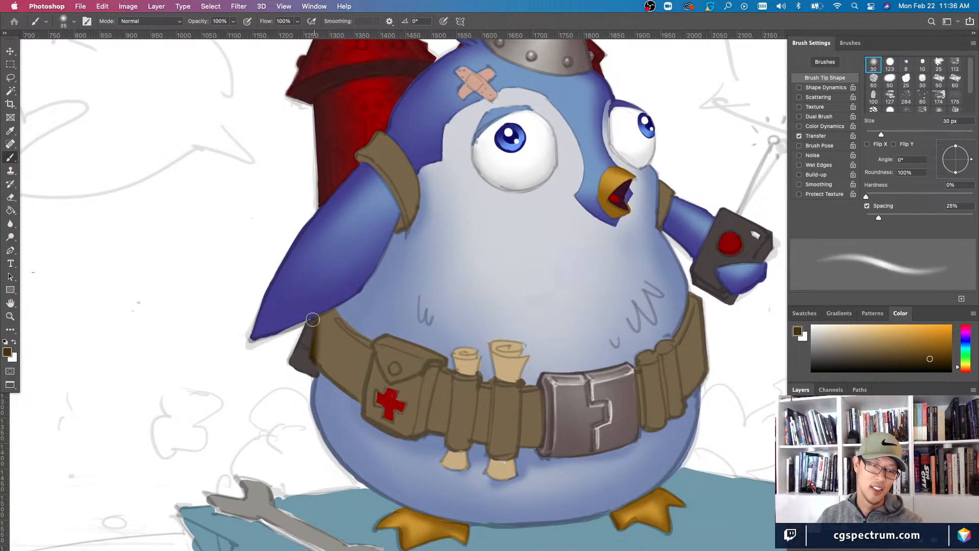
pyautogui.moveTo(706, 295); pyautogui.dragTo(701, 383)
# - Shade the belt's end beside the dark holster with a soft 60 px dark brown brush
pyautogui.press(']')
pyautogui.press(']')
pyautogui.press(']')
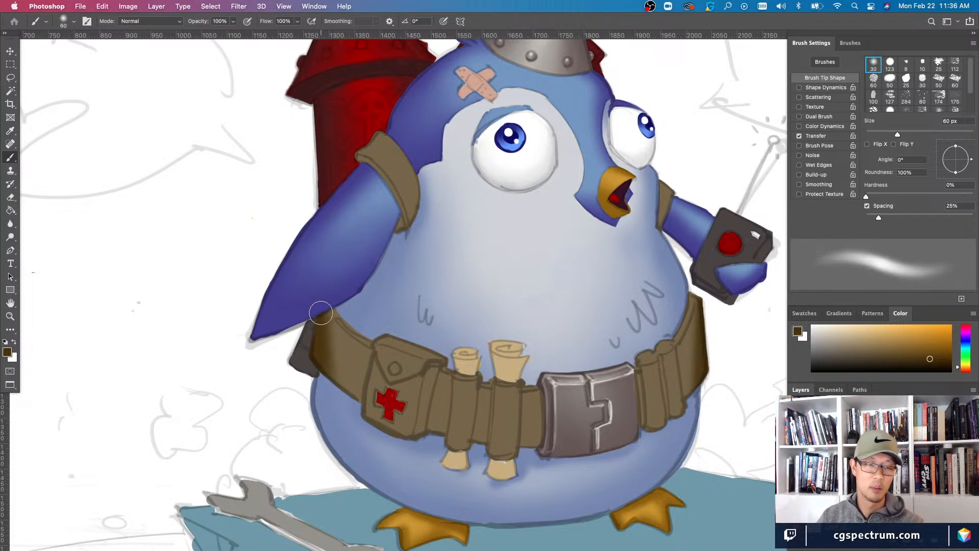
pyautogui.moveTo(320, 311); pyautogui.dragTo(320, 383)
# - Paint dark brown shadows down the folds between the narrow pouches right of the buckle, using a soft brush of 25 px and smaller
pyautogui.press('[')
pyautogui.press('[')
pyautogui.press('[')
pyautogui.press('[')
pyautogui.press('[')
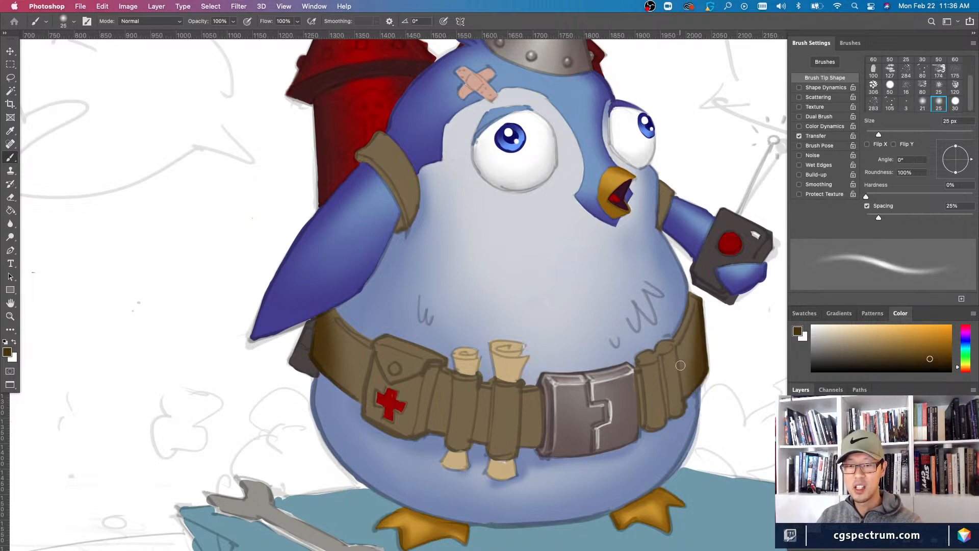
pyautogui.moveTo(680, 348)
pyautogui.mouseDown()
pyautogui.moveTo(685, 411)
pyautogui.moveTo(692, 373)
pyautogui.moveTo(684, 391)
pyautogui.moveTo(677, 350)
pyautogui.moveTo(684, 403)
pyautogui.mouseUp()
pyautogui.press(']')
pyautogui.press('[')
pyautogui.moveTo(661, 353); pyautogui.dragTo(666, 423)
pyautogui.press('[')
pyautogui.press('[')
pyautogui.moveTo(636, 369); pyautogui.dragTo(638, 426)
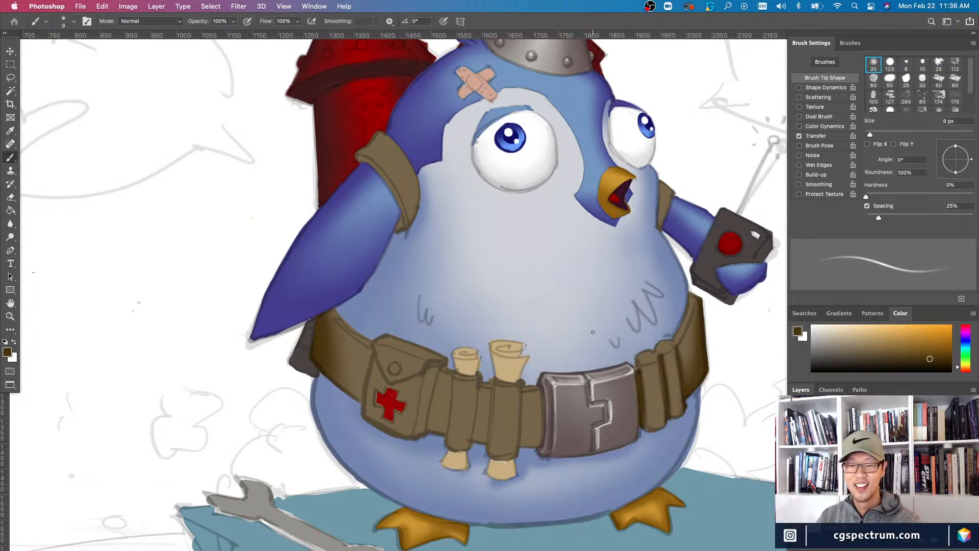
# - Deepen the shadows on the bottoms and sides of the pouches right of the buckle with a soft 25 to 45 px brush
pyautogui.press(']')
pyautogui.press(']')
pyautogui.press(']')
pyautogui.press(']')
pyautogui.press(']')
pyautogui.press(']')
pyautogui.press(']')
pyautogui.press(']')
pyautogui.press(']')
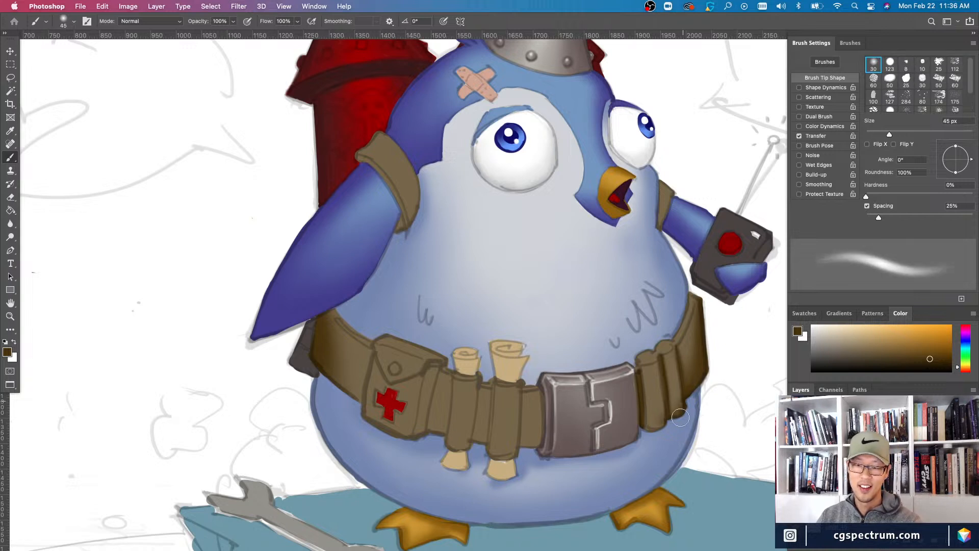
pyautogui.press('[')
pyautogui.press('[')
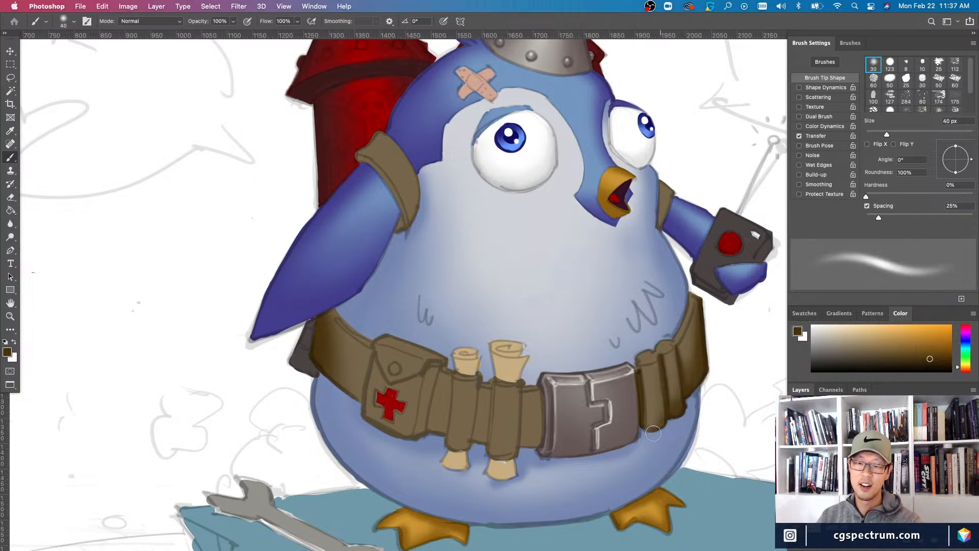
pyautogui.press('[')
pyautogui.press('[')
pyautogui.press('[')
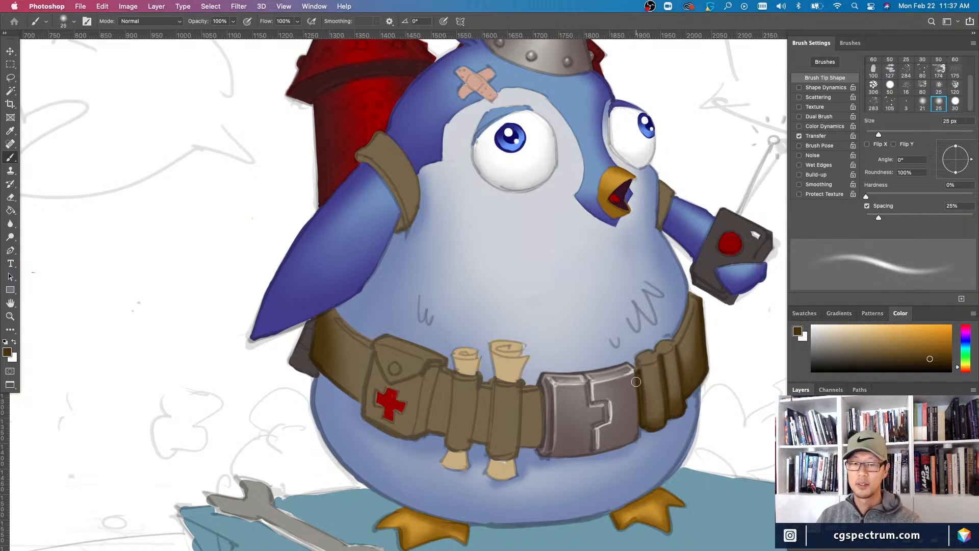
pyautogui.press(']')
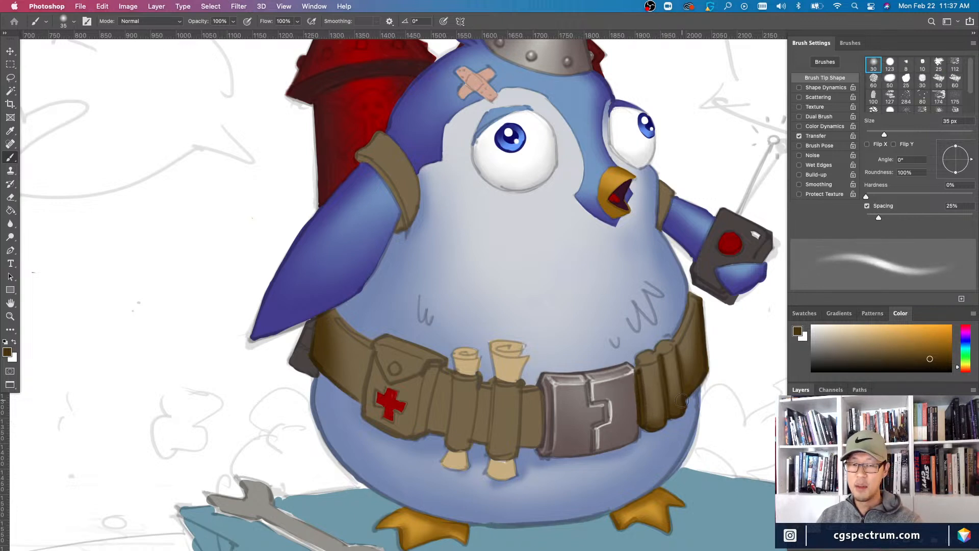
# - Darken the belt's lower edge between the holster and the red-cross pouch with a soft 45 to 50 px brush
pyautogui.press('[')
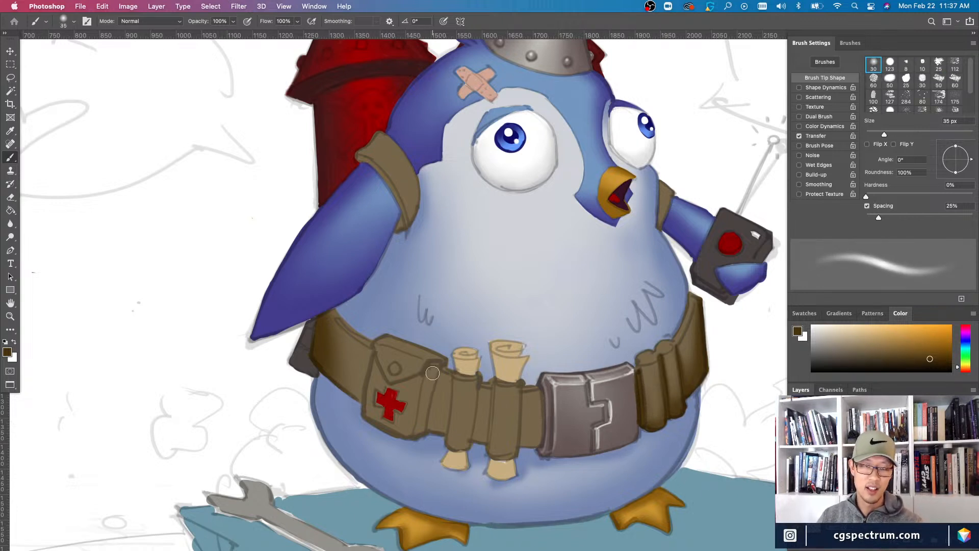
pyautogui.press(']')
pyautogui.press(']')
pyautogui.press(']')
pyautogui.press(']')
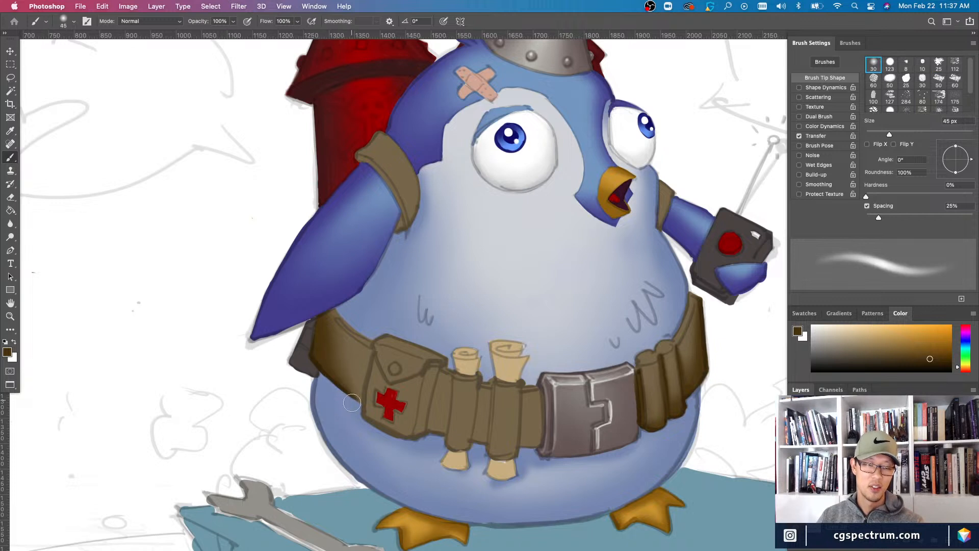
pyautogui.press('[')
pyautogui.press('[')
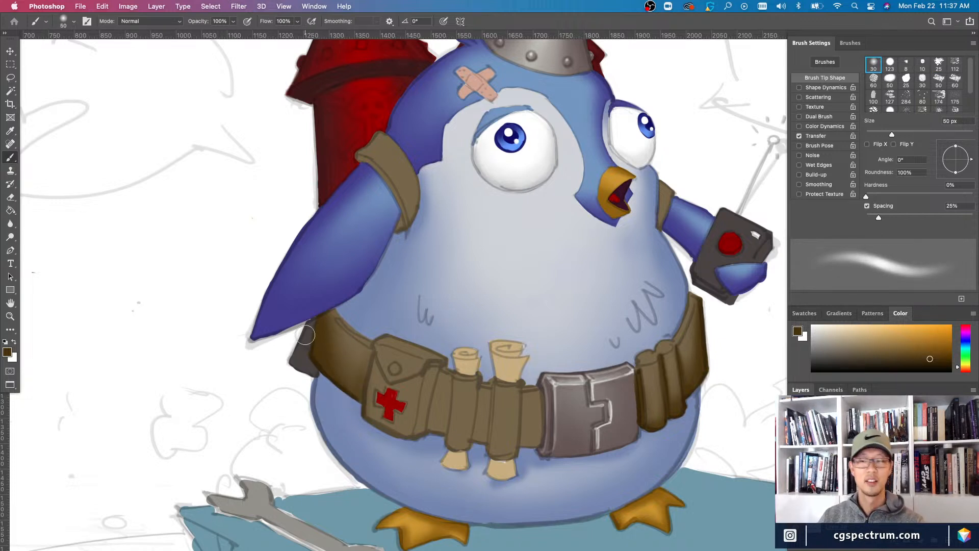
# - Darken the outline of the red-cross pouch's flap and the belt's upper edge beside it with a small soft dark brown brush
pyautogui.press('[')
pyautogui.press('[')
pyautogui.press('[')
pyautogui.press('[')
pyautogui.press('[')
pyautogui.press('[')
pyautogui.press('[')
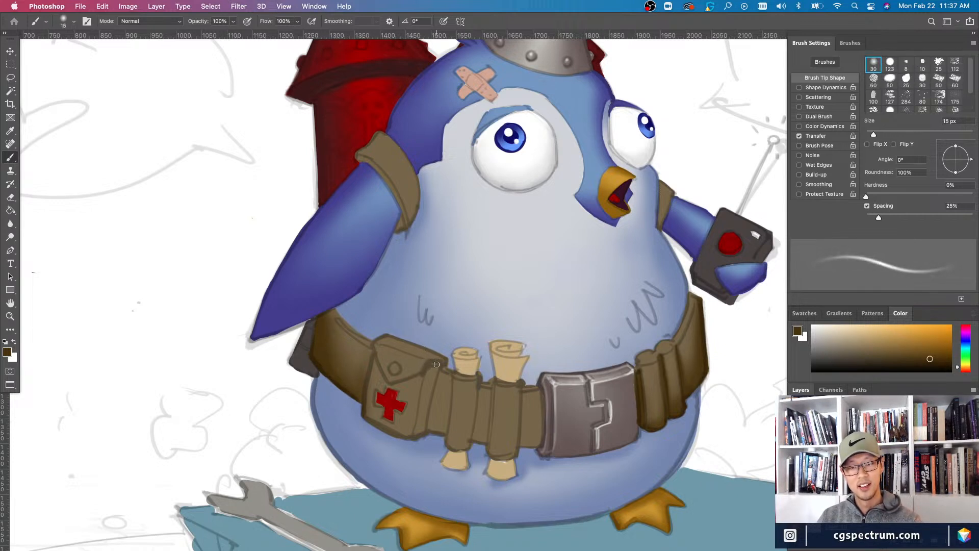
pyautogui.press('[')
pyautogui.press('[')
pyautogui.press('[')
pyautogui.press('[')
pyautogui.moveTo(434, 362)
pyautogui.mouseDown()
pyautogui.moveTo(393, 345)
pyautogui.moveTo(377, 359)
pyautogui.moveTo(421, 376)
pyautogui.moveTo(388, 386)
pyautogui.mouseUp()
pyautogui.press(']')
pyautogui.press(']')
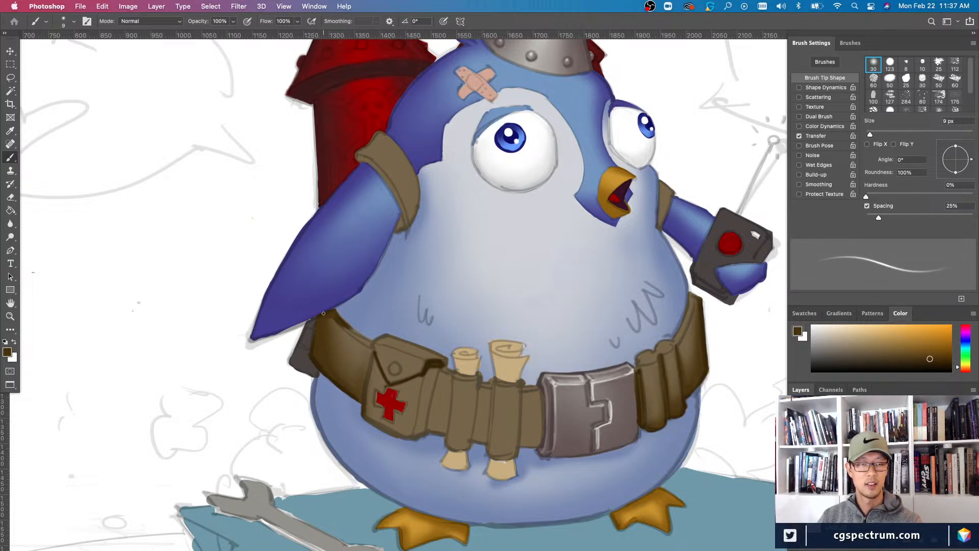
pyautogui.press(']')
pyautogui.press('.')
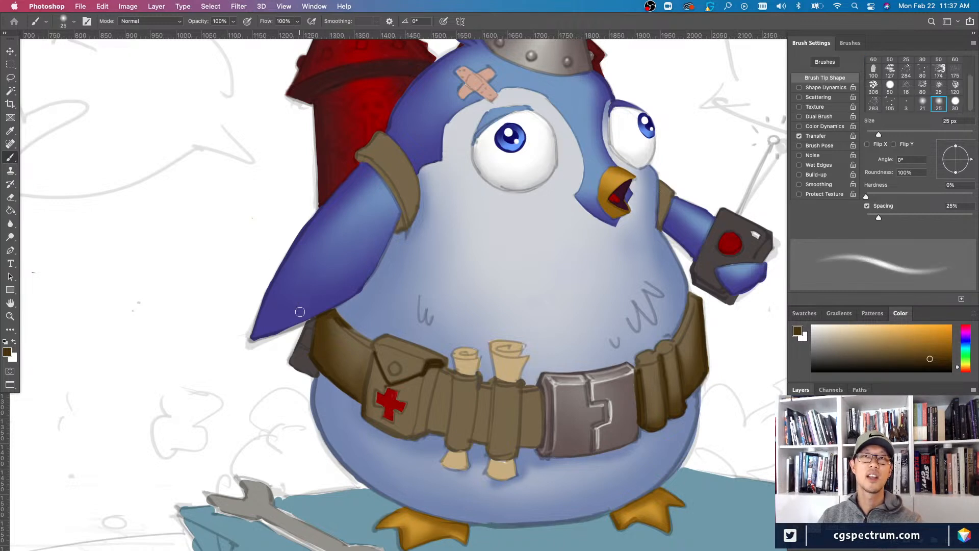
# - Refine the dark edges of the belt beside the holster with a soft 9 to 15 px brush
pyautogui.press('.')
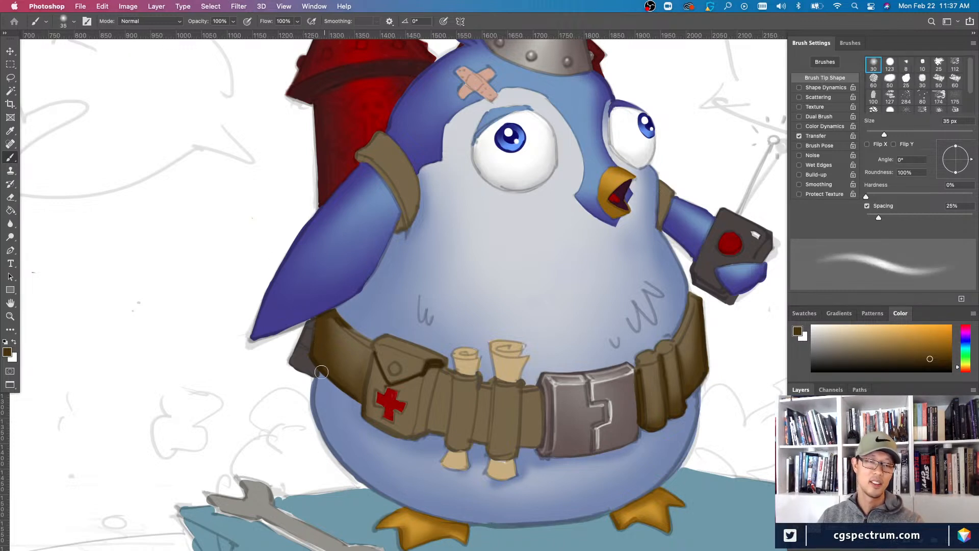
pyautogui.press('[')
pyautogui.press('[')
pyautogui.press('[')
pyautogui.press('[')
pyautogui.press('[')
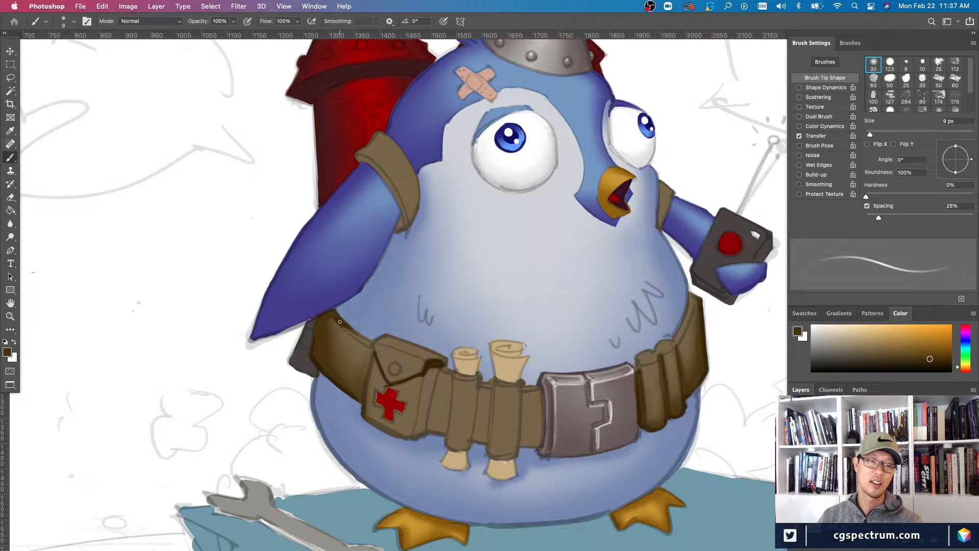
pyautogui.press('e')
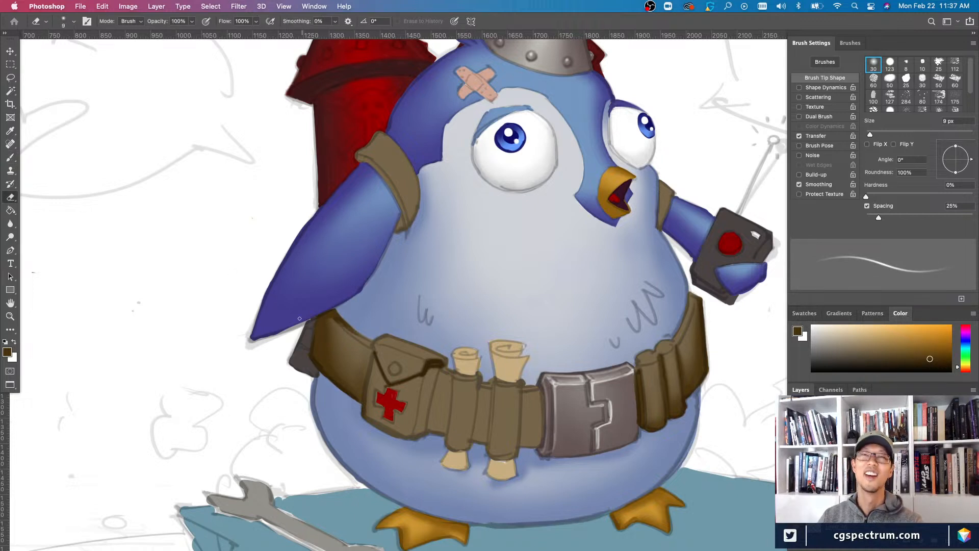
pyautogui.press('b')
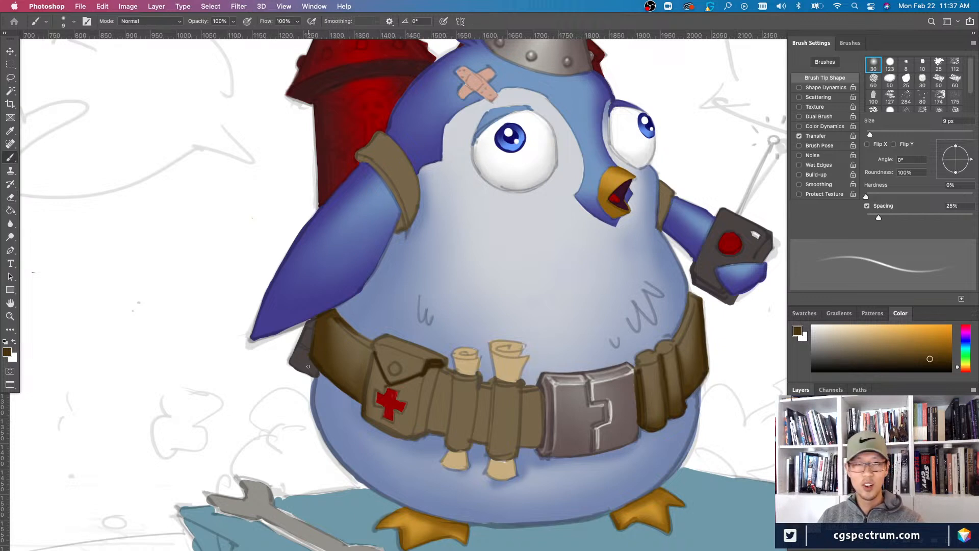
pyautogui.press(']')
pyautogui.press(']')
pyautogui.press(']')
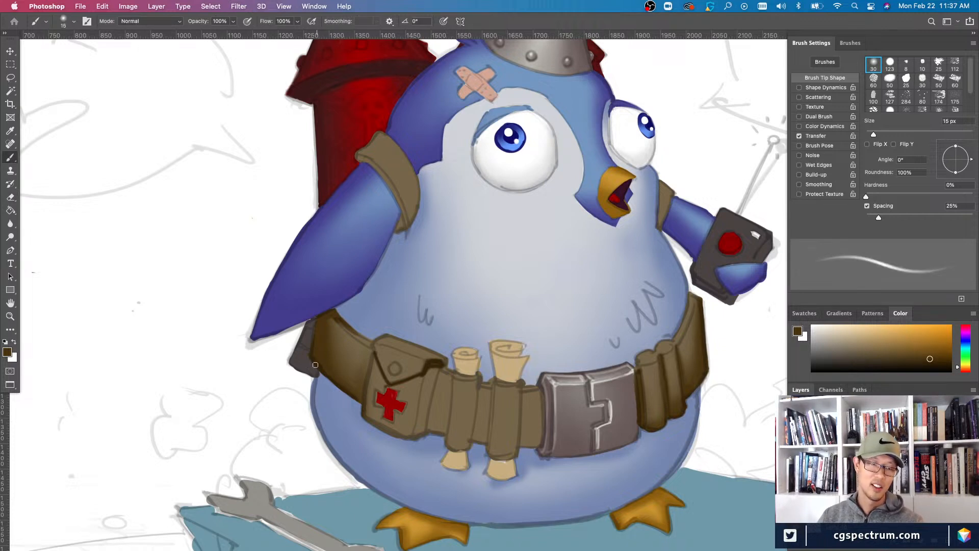
# - Darken the belt section beside the holster and the lower edge of the red-cross pouch with a soft 45 to 50 px brush
pyautogui.press(']')
pyautogui.press(']')
pyautogui.press(']')
pyautogui.press(']')
pyautogui.press(']')
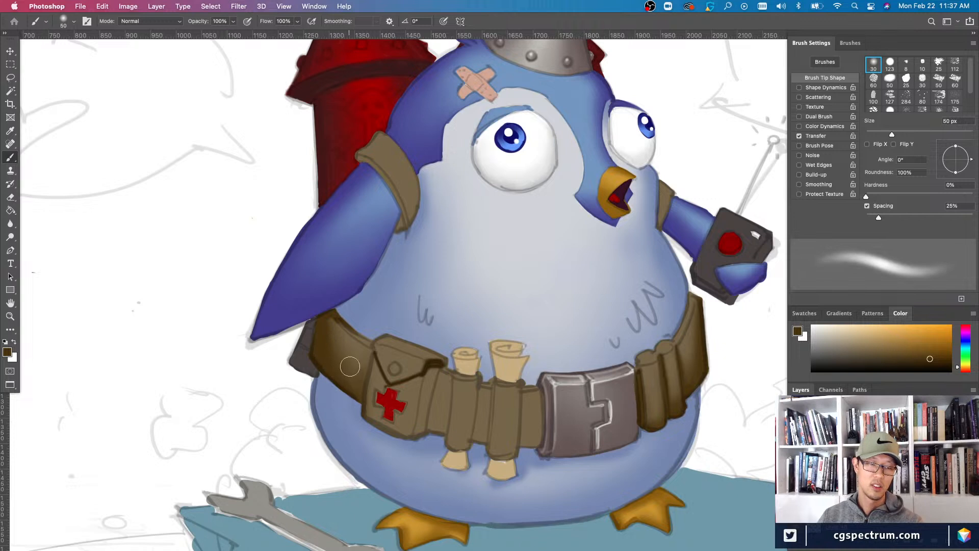
pyautogui.press('[')
pyautogui.press(']')
pyautogui.press('[')
pyautogui.press('[')
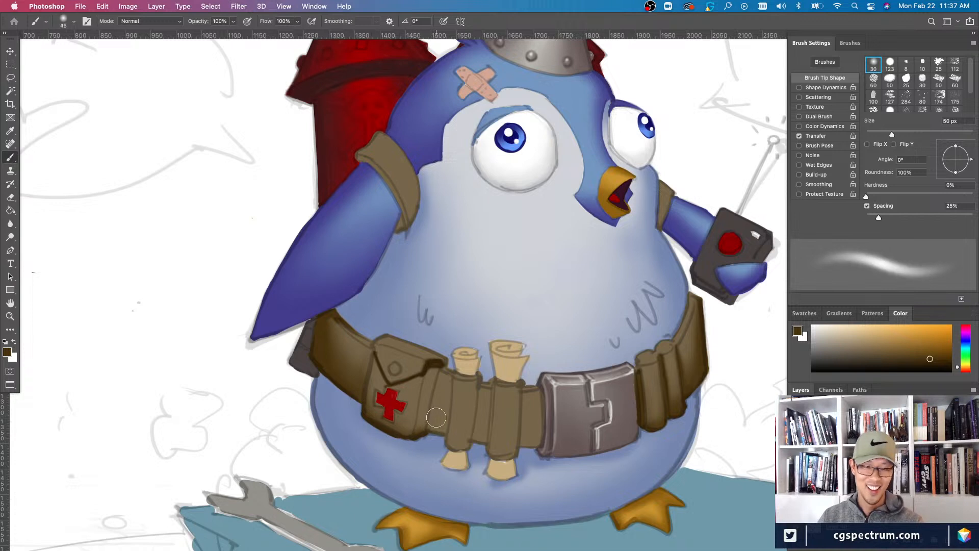
# - Shade the belt section right of the red-cross pouch in dark brown with a soft brush reduced to about 20 px
pyautogui.press('[')
pyautogui.press('[')
pyautogui.press('[')
pyautogui.press('[')
pyautogui.press('[')
pyautogui.press('[')
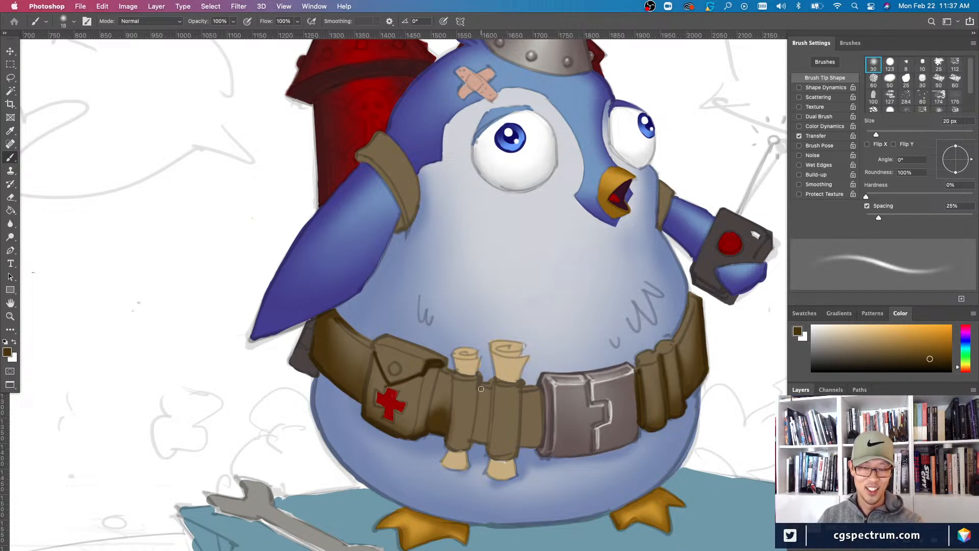
# - Paint dark shadows down the sides of the two scroll holders and the belt beside the buckle with a soft brush up to 25 px
pyautogui.moveTo(473, 448)
pyautogui.mouseDown()
pyautogui.moveTo(478, 380)
pyautogui.moveTo(473, 439)
pyautogui.mouseUp()
pyautogui.press(']')
pyautogui.press(']')
pyautogui.moveTo(520, 386); pyautogui.dragTo(515, 450)
pyautogui.press(']')
pyautogui.moveTo(538, 390); pyautogui.dragTo(535, 456)
pyautogui.moveTo(539, 413); pyautogui.dragTo(534, 446)
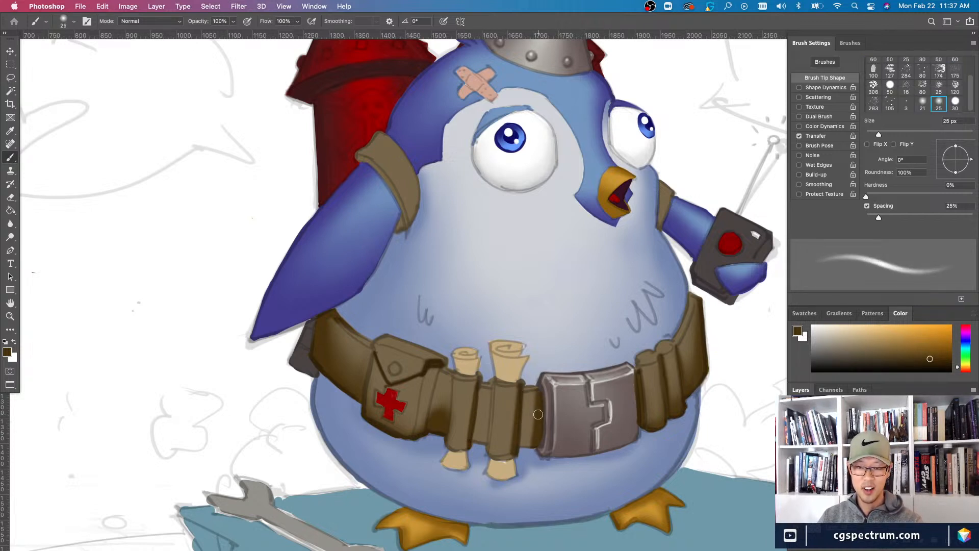
# - Blend the shading between the scroll holders and the buckle using a soft 50 px brush and a 35 px eraser
pyautogui.press(']')
pyautogui.press(']')
pyautogui.press(']')
pyautogui.press(']')
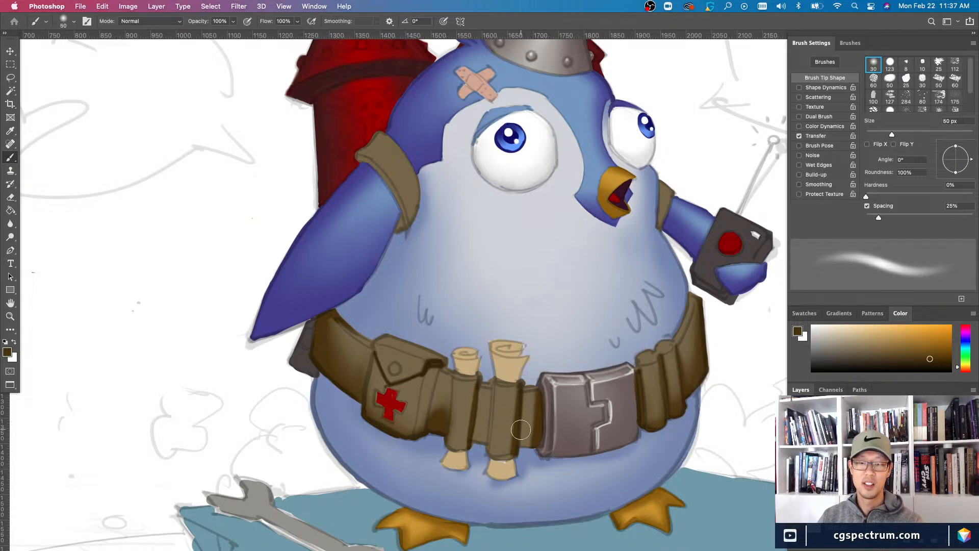
pyautogui.press(']')
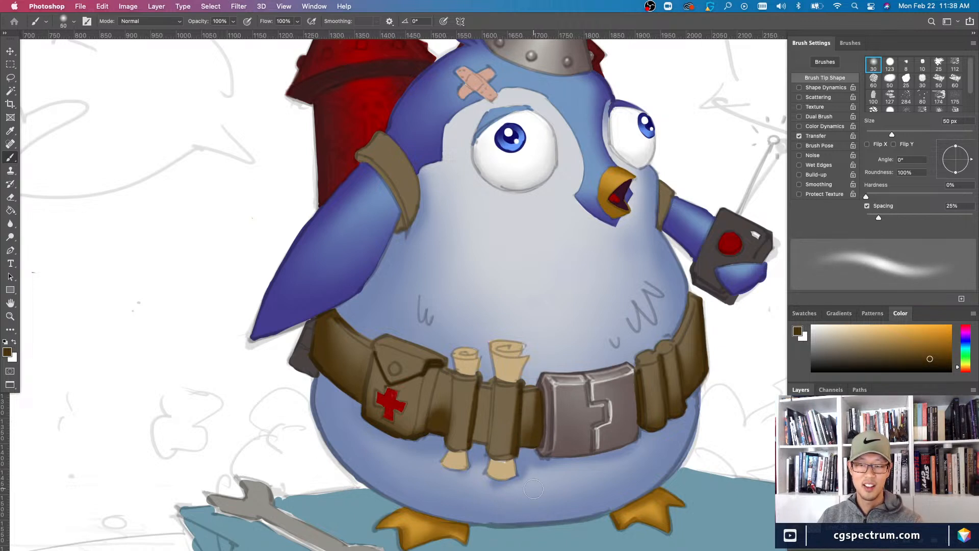
pyautogui.press('e')
pyautogui.press(']')
pyautogui.press(']')
pyautogui.press(']')
pyautogui.press(']')
pyautogui.press(']')
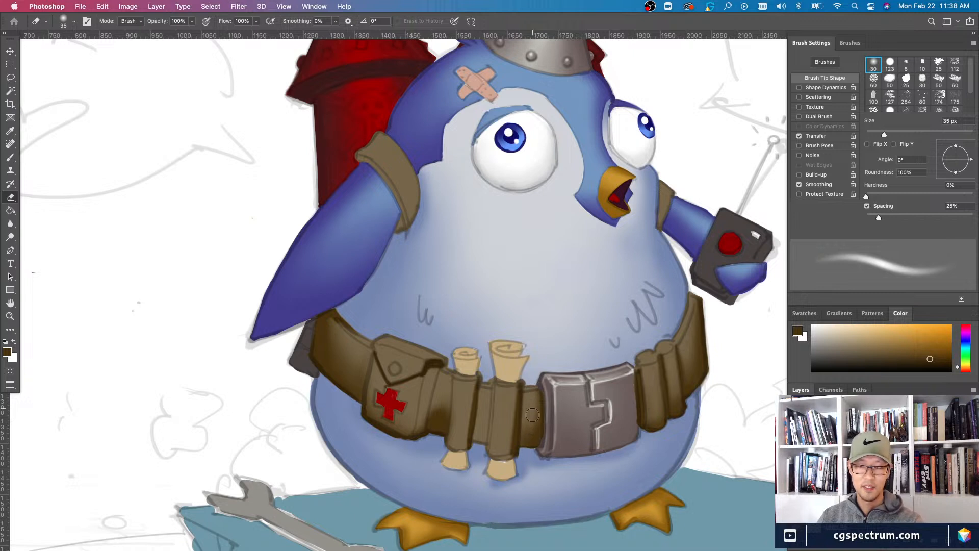
pyautogui.press('b')
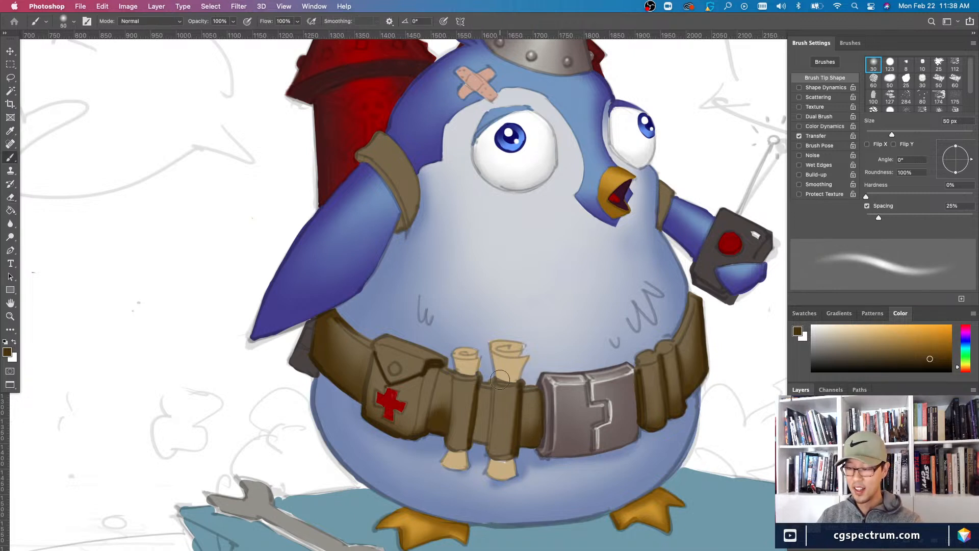
# - Deepen the shadows on both scroll holders with a soft dark brown brush of 30 px down to 10 px
pyautogui.press('[')
pyautogui.press('[')
pyautogui.press('[')
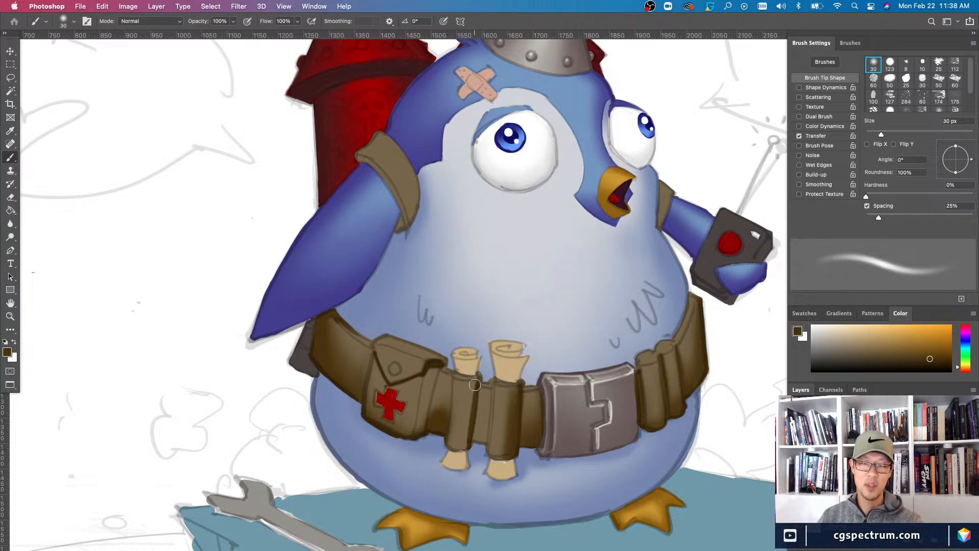
pyautogui.press('[')
pyautogui.press('[')
pyautogui.press('[')
pyautogui.press('[')
pyautogui.press('[')
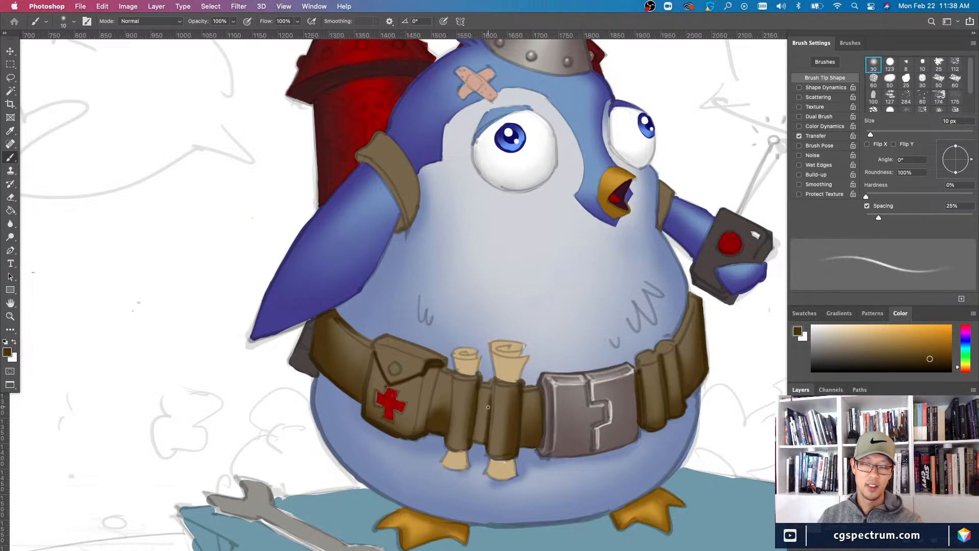
# - Darken the belt between the two scroll holders with a soft 35 px brush, and lighten its middle with a 25 to 35 px eraser
pyautogui.press(']')
pyautogui.press(']')
pyautogui.press(']')
pyautogui.press(']')
pyautogui.press(']')
pyautogui.moveTo(483, 406)
pyautogui.mouseDown()
pyautogui.moveTo(477, 451)
pyautogui.moveTo(487, 419)
pyautogui.mouseUp()
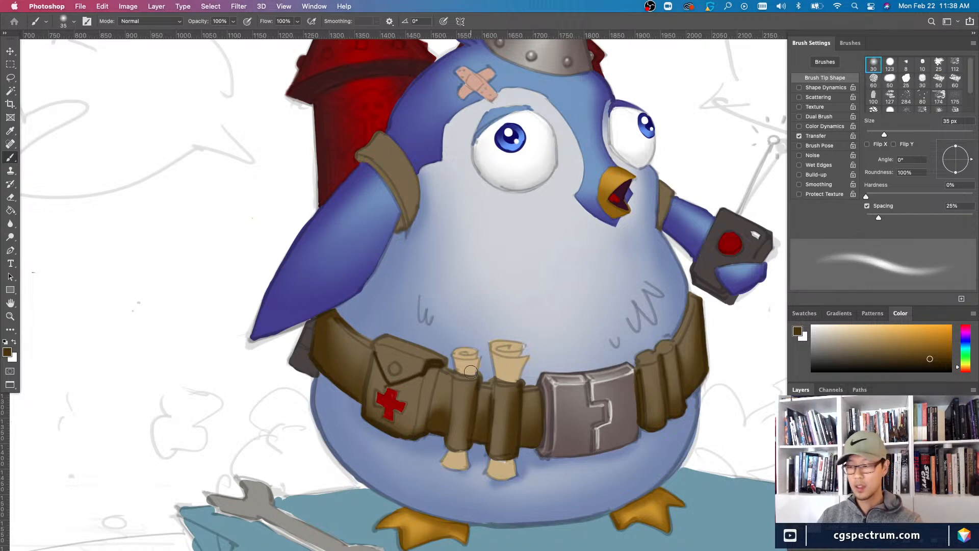
pyautogui.press('e')
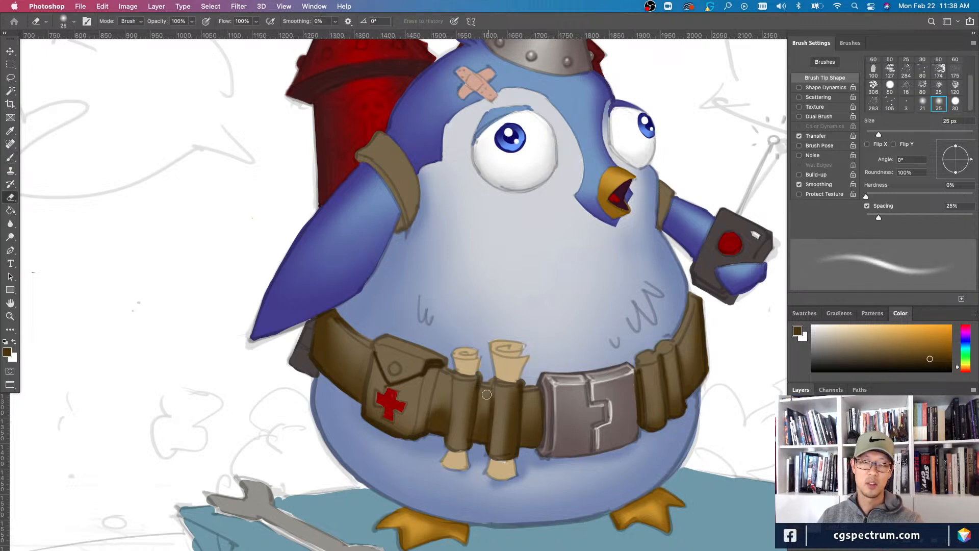
pyautogui.press(']')
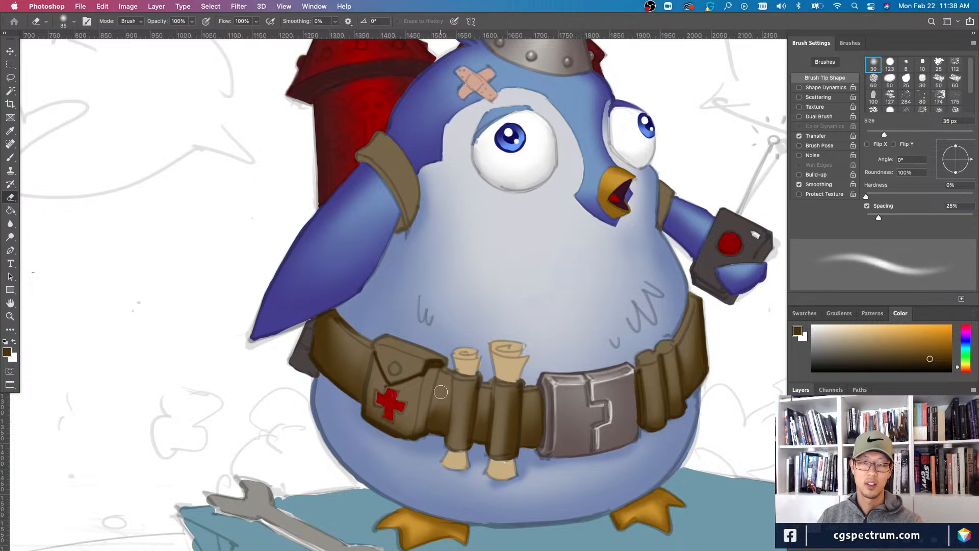
# - Darken the belt's lower edge between the red-cross pouch and the first scroll holder with a soft brush of 20 px and smaller
pyautogui.press('b')
pyautogui.press('[')
pyautogui.press('[')
pyautogui.press('[')
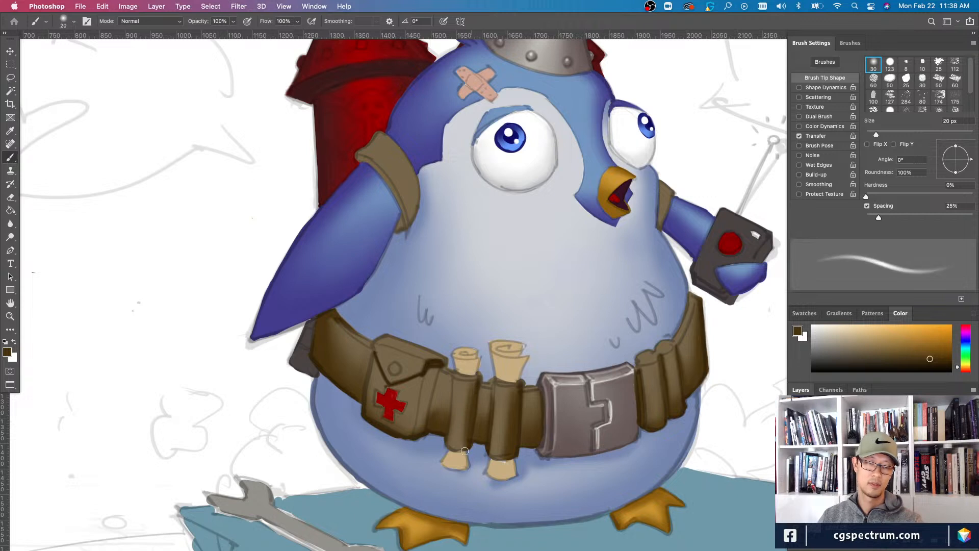
pyautogui.press('[')
pyautogui.press('[')
pyautogui.moveTo(448, 414)
pyautogui.mouseDown()
pyautogui.moveTo(451, 388)
pyautogui.moveTo(443, 440)
pyautogui.moveTo(438, 376)
pyautogui.moveTo(419, 429)
pyautogui.mouseUp()
# - Deepen the shadows along the sides and lower edge of the red-cross pouch with a soft brush, finishing at 8 px
pyautogui.press(']')
pyautogui.press(']')
pyautogui.press('[')
pyautogui.press(']')
pyautogui.press(']')
pyautogui.press('[')
pyautogui.press('[')
pyautogui.press('[')
pyautogui.press('[')
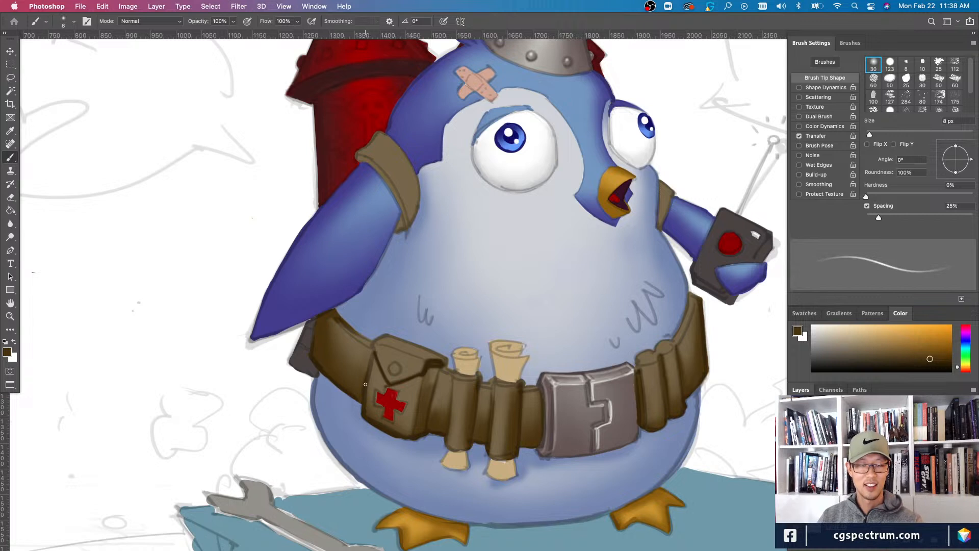
# - Touch up the belt around the red-cross pouch with a soft 20 px brush, and lighten the shading beside it with a 20 to 30 px eraser
pyautogui.press(']')
pyautogui.press(']')
pyautogui.press(']')
pyautogui.press(']')
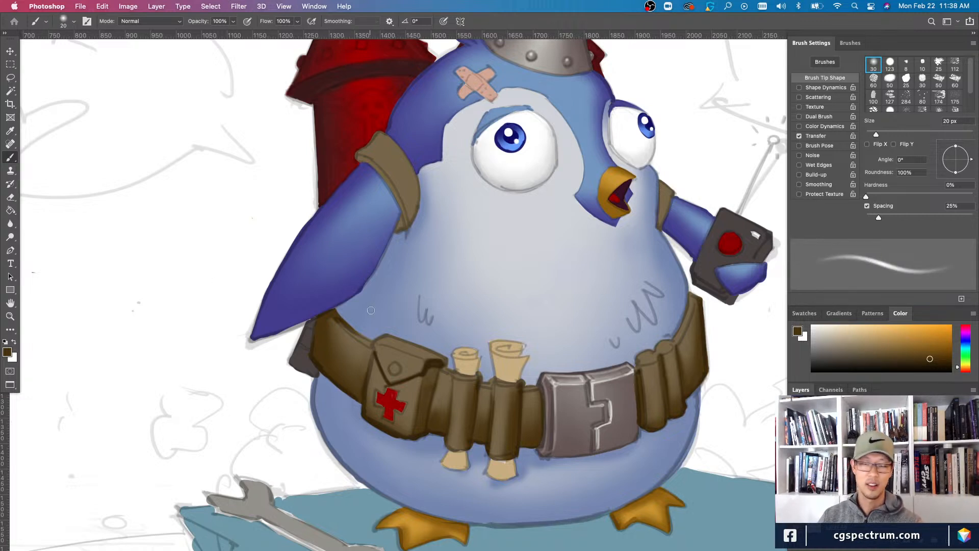
pyautogui.press('e')
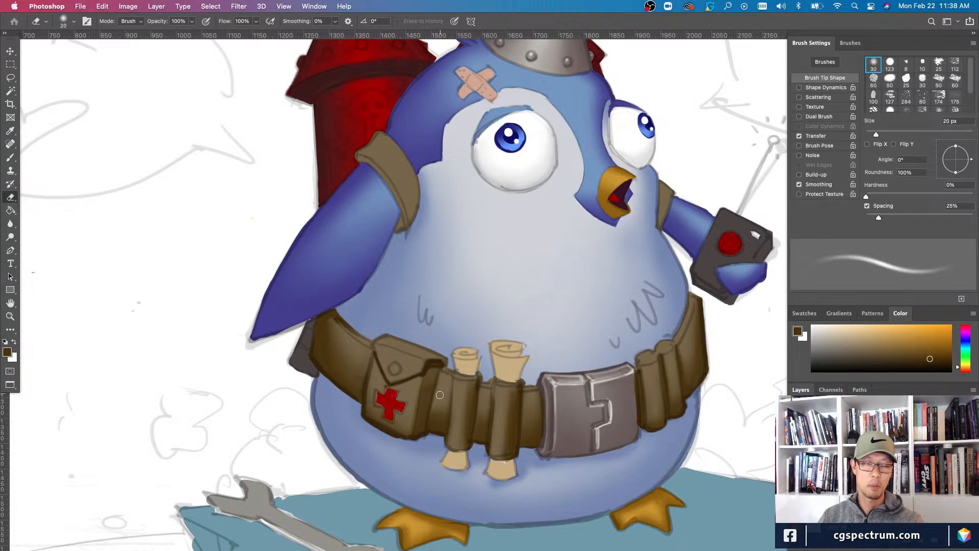
pyautogui.press(']')
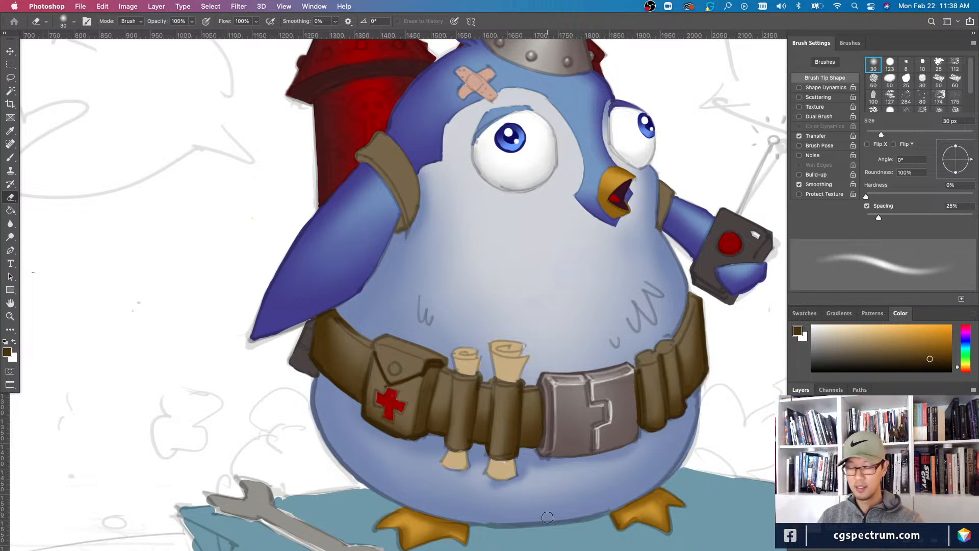
# - Darken the edges of the belt and pouches right of the buckle with a soft 15 to 30 px brush
pyautogui.press('b')
pyautogui.moveTo(637, 449); pyautogui.dragTo(584, 456)
pyautogui.press('[')
pyautogui.press('[')
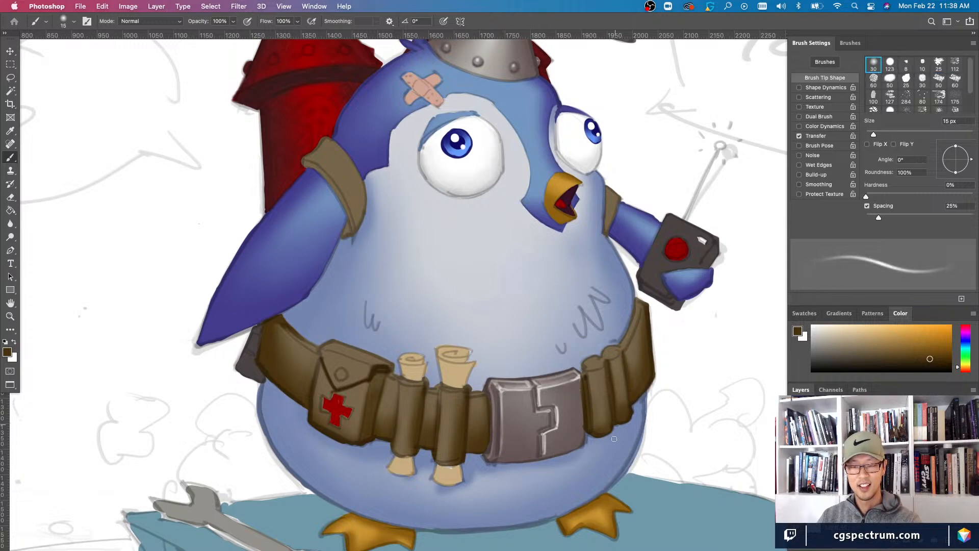
pyautogui.moveTo(640, 297); pyautogui.dragTo(629, 322)
pyautogui.press(']')
pyautogui.press(']')
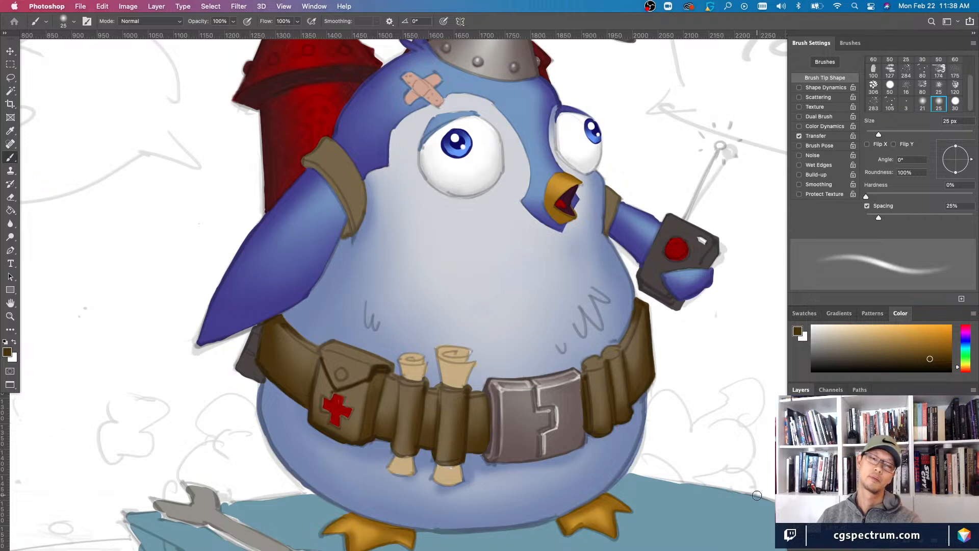
pyautogui.press(']')
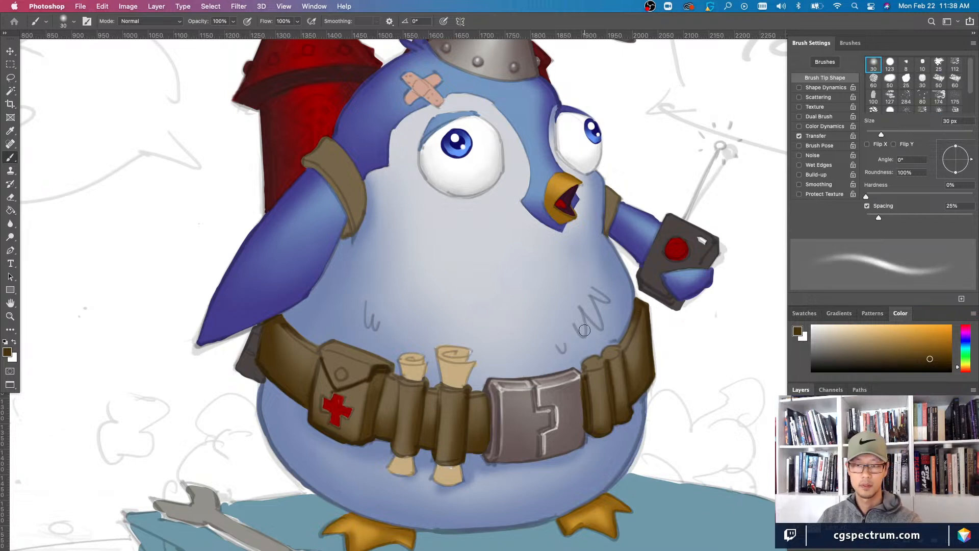
# - Shade the round button on the red-cross pouch's flap in dark brown with a soft 8 to 10 px brush
pyautogui.press('[')
pyautogui.press('[')
pyautogui.press('[')
pyautogui.press('[')
pyautogui.press('[')
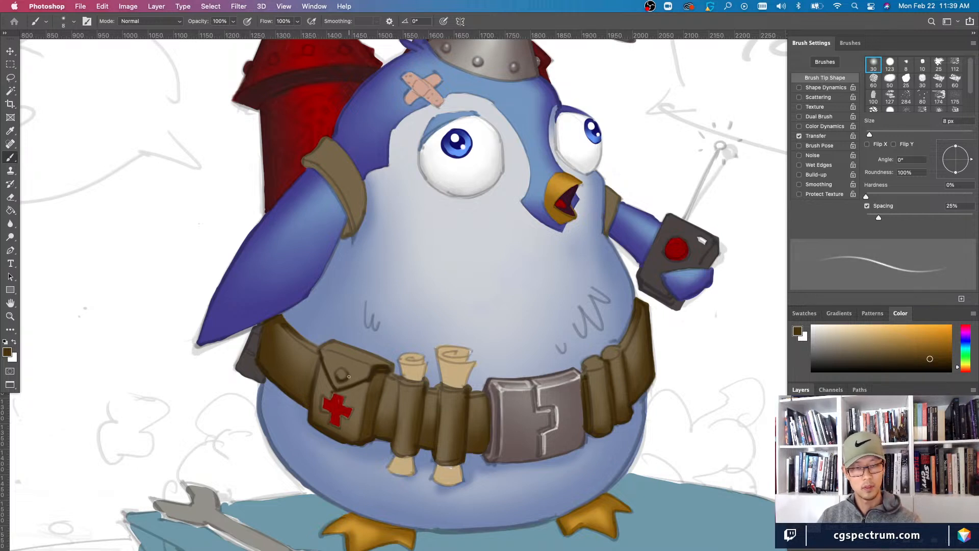
pyautogui.press(']')
pyautogui.press(']')
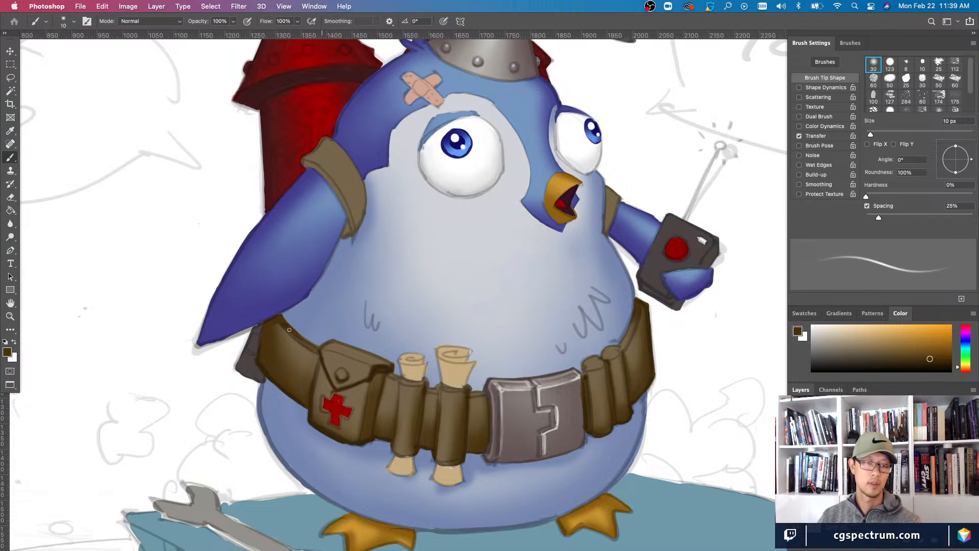
# - Deepen the shading on the belt section between the holster and the red-cross pouch with a soft 35 to 50 px brush
pyautogui.press(']')
pyautogui.press(']')
pyautogui.press(']')
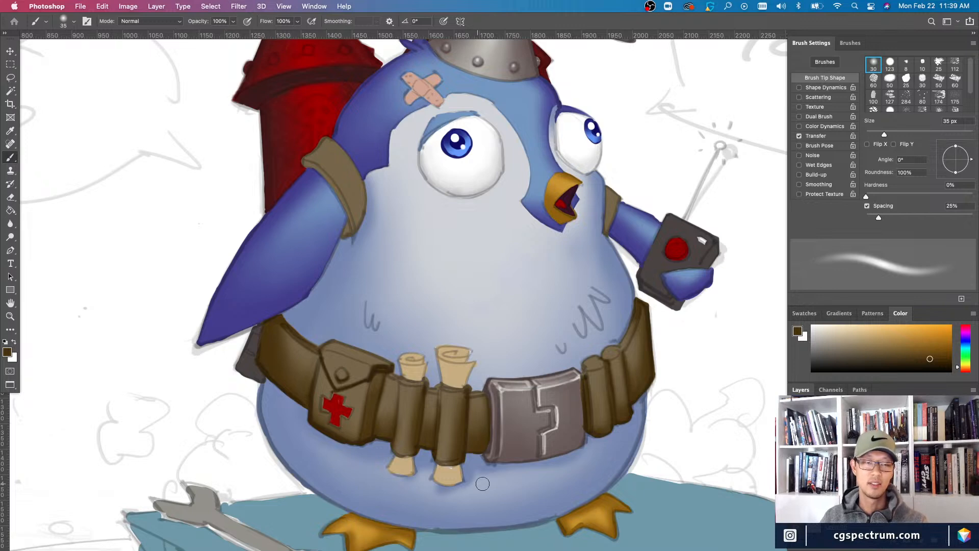
pyautogui.press(']')
pyautogui.press(']')
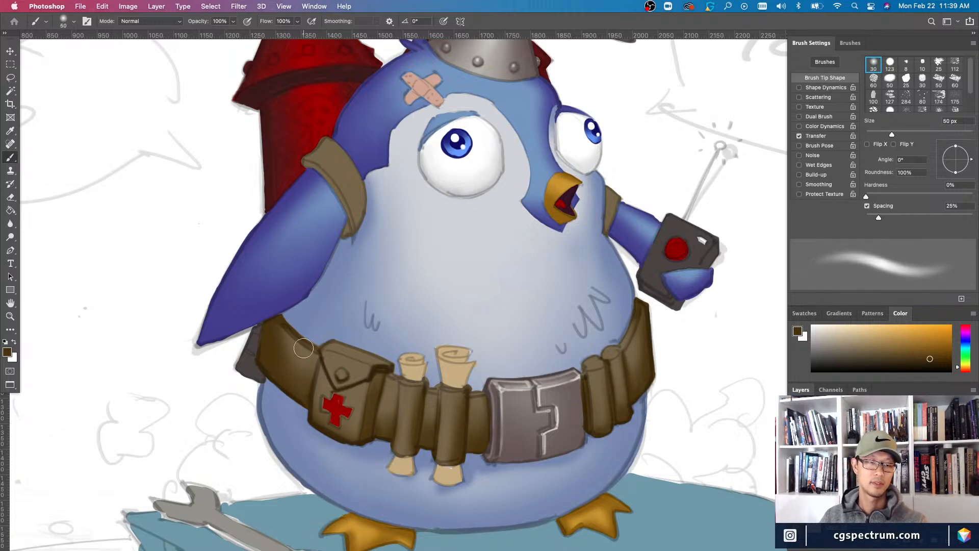
# - Examine the shaded belt and pouches against the whole penguin illustration
pyautogui.press('super+minus')
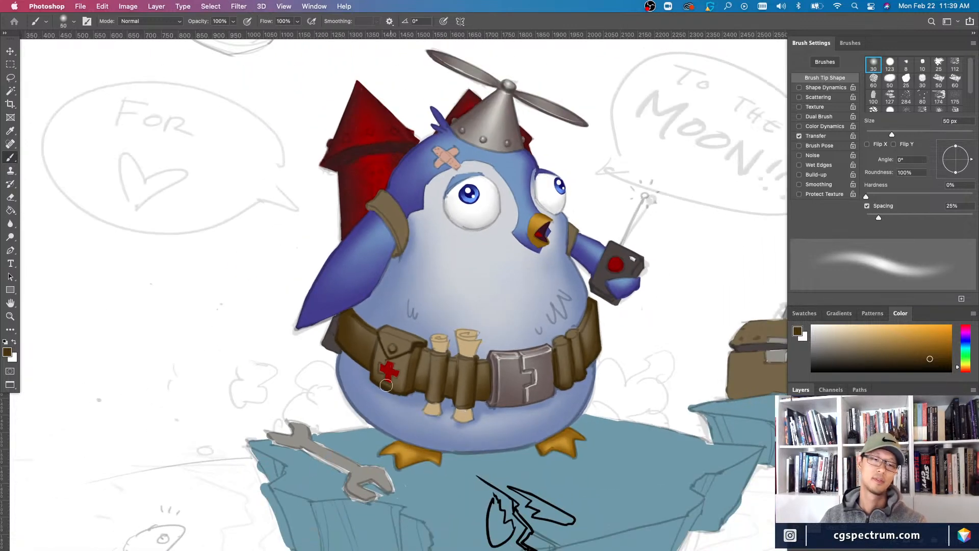
pyautogui.press('super+minus')
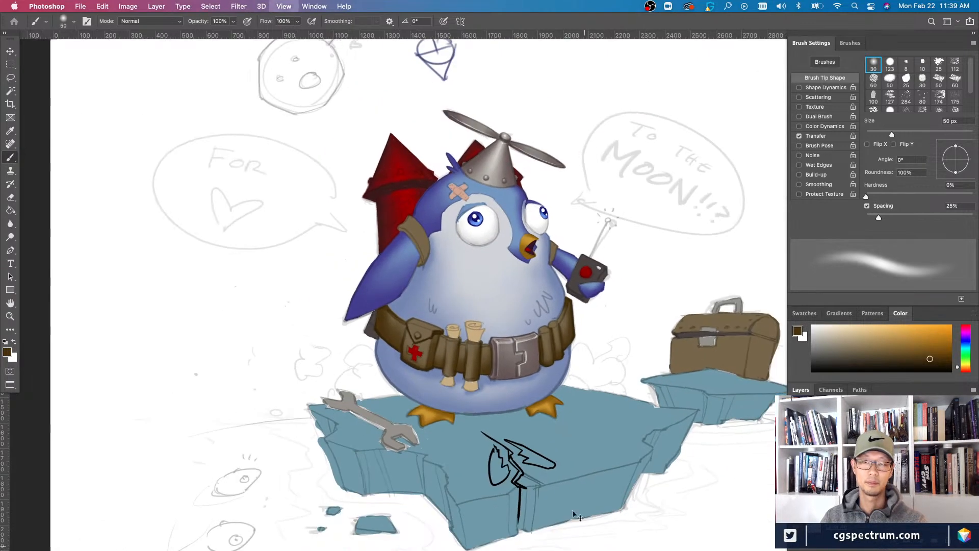
pyautogui.press('super+plus')
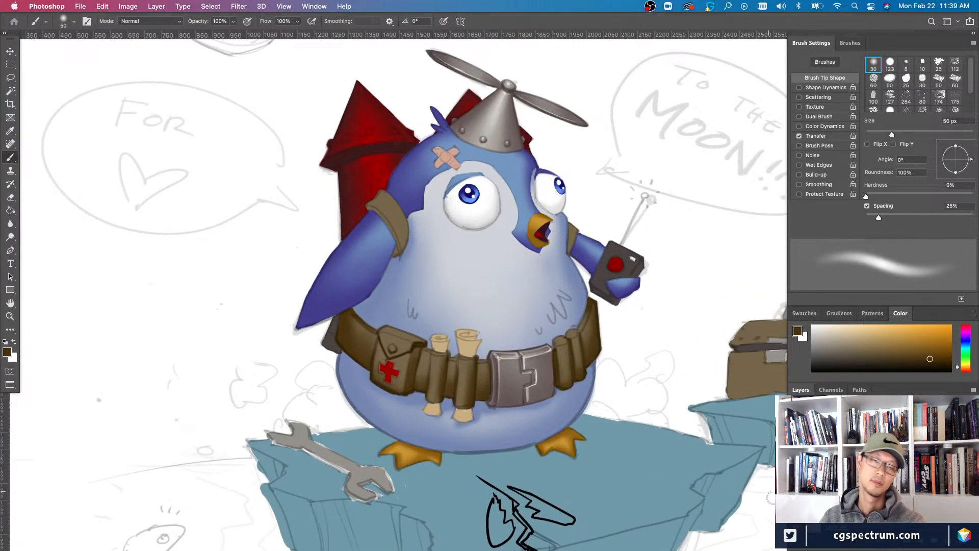
pyautogui.press('[')
pyautogui.press('[')
pyautogui.press('[')
pyautogui.press('[')
pyautogui.press('[')
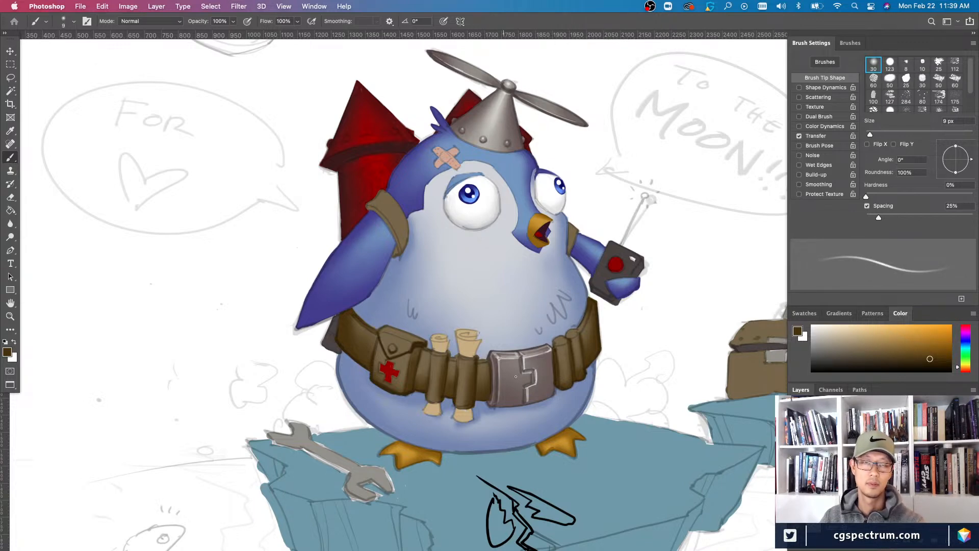
pyautogui.press('super+minus')
pyautogui.press('super+minus')
pyautogui.press('super+minus')
pyautogui.press('super+plus')
pyautogui.press('super+plus')
pyautogui.press('super+plus')
pyautogui.press(']')
pyautogui.press(']')
pyautogui.press(']')
pyautogui.press(']')
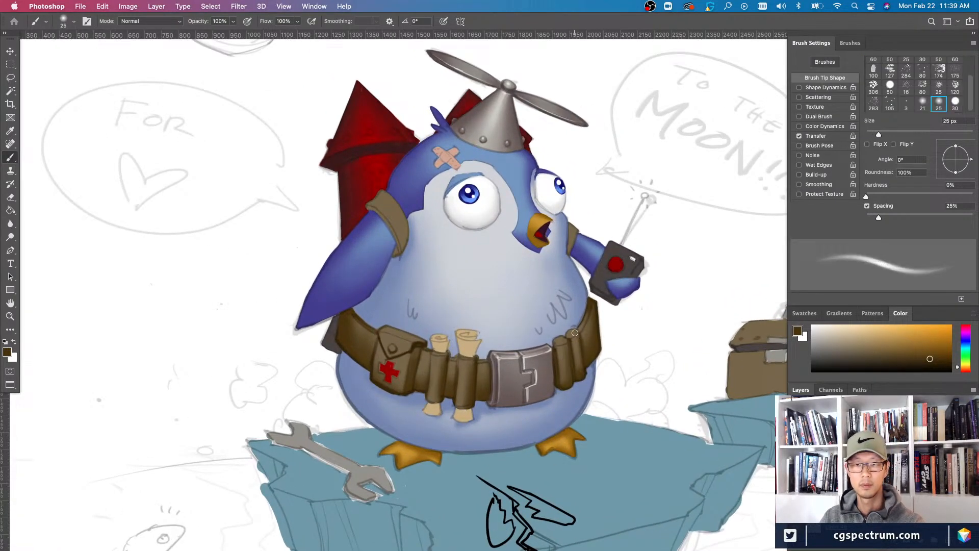
# - View the penguin illustration without the interface panels, and restore the panels and the brush
pyautogui.press('[')
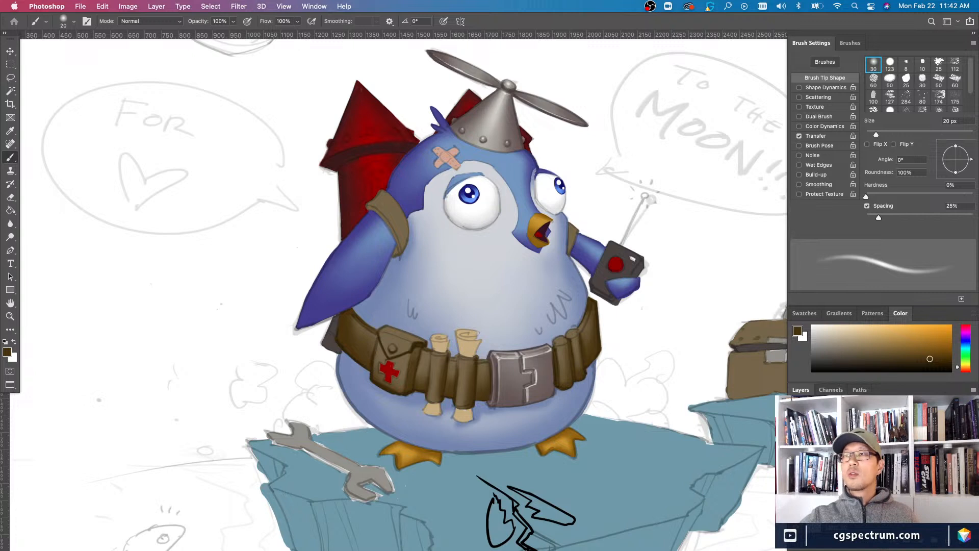
pyautogui.press('Tab')
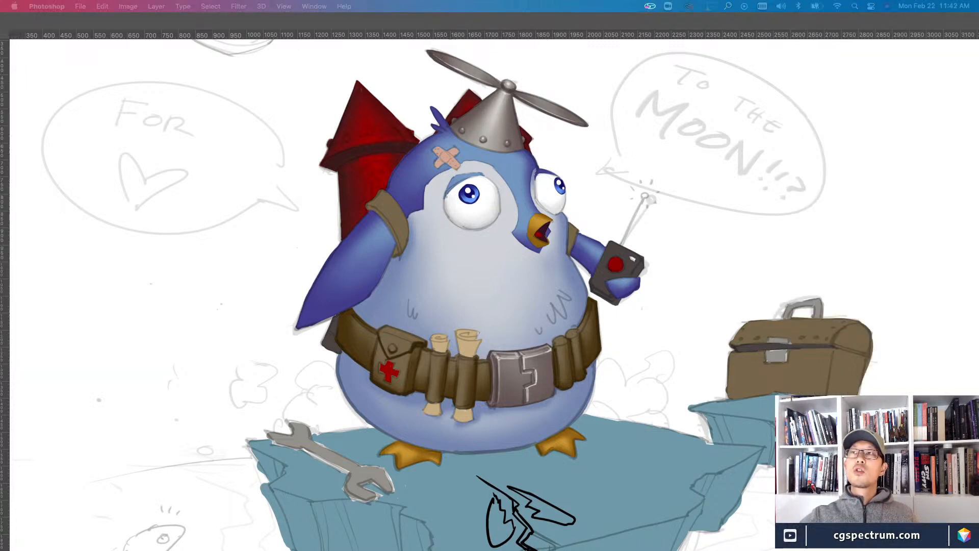
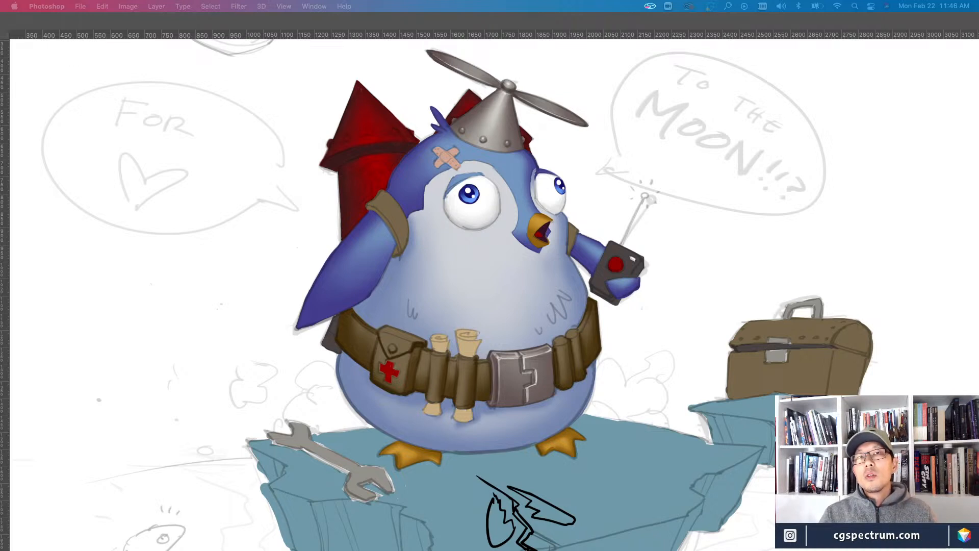
pyautogui.press('Tab')
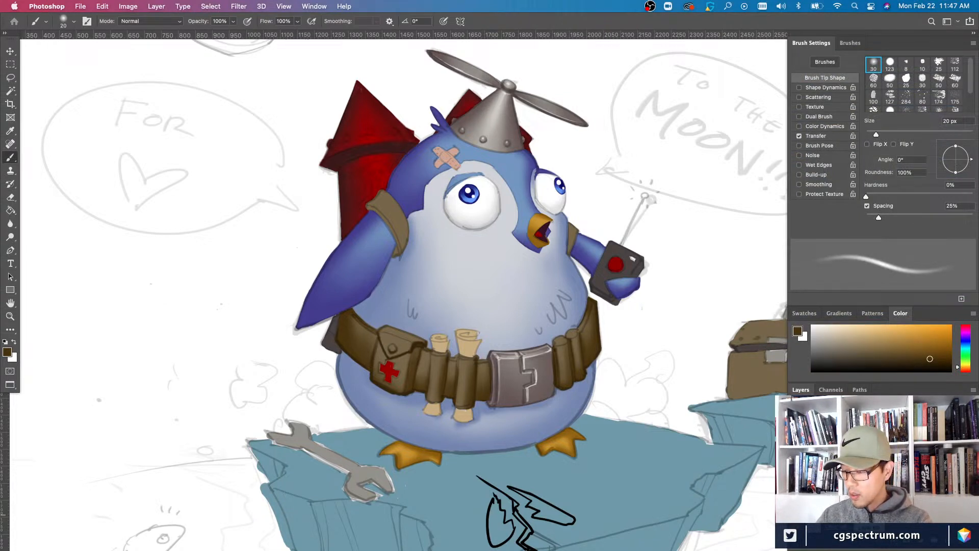
pyautogui.press('e')
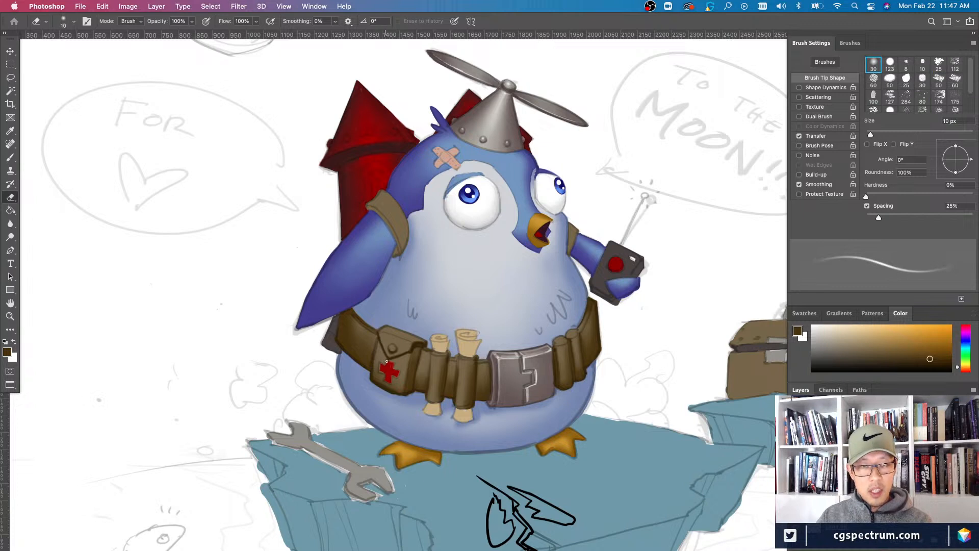
pyautogui.press('b')
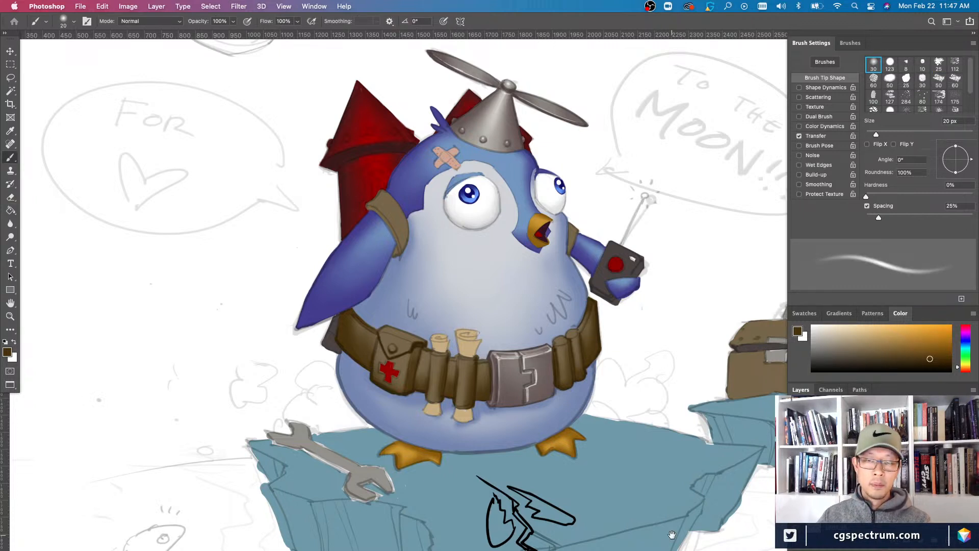
pyautogui.scroll(-2, 637, 480)
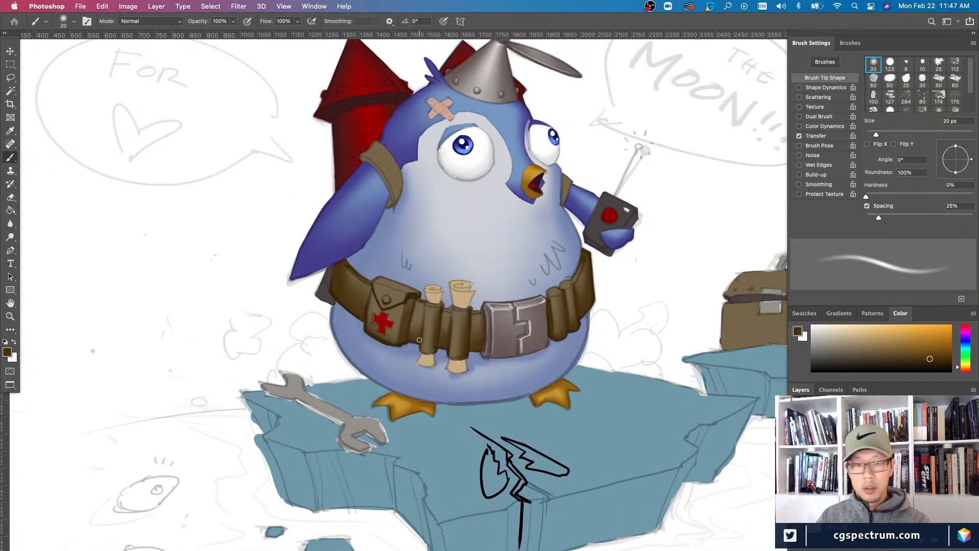
# - Deepen the shading on the belt and scroll holders between the red-cross pouch and the buckle with a soft 10 to 35 px brush
pyautogui.press(']')
pyautogui.press(']')
pyautogui.press(']')
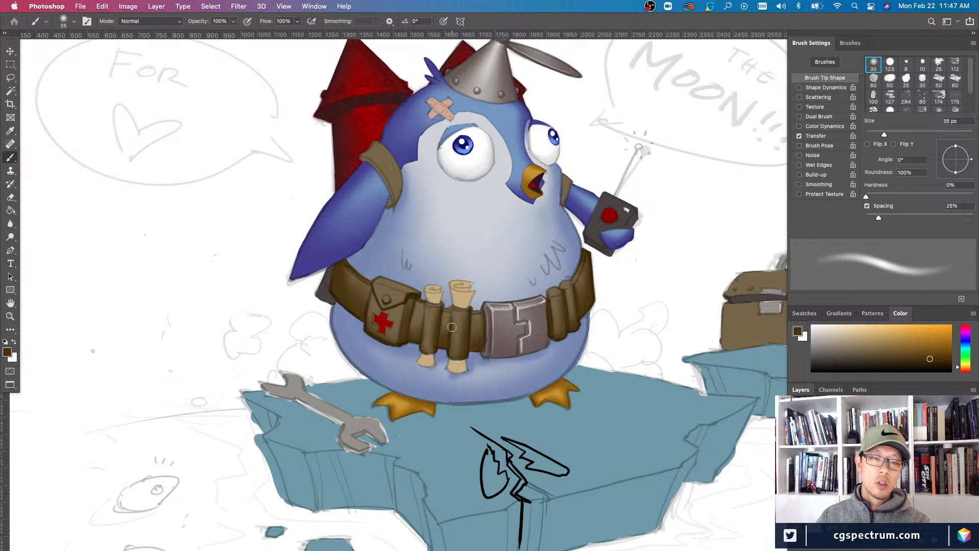
pyautogui.press('[')
pyautogui.press('[')
pyautogui.press('[')
pyautogui.press('[')
pyautogui.press('[')
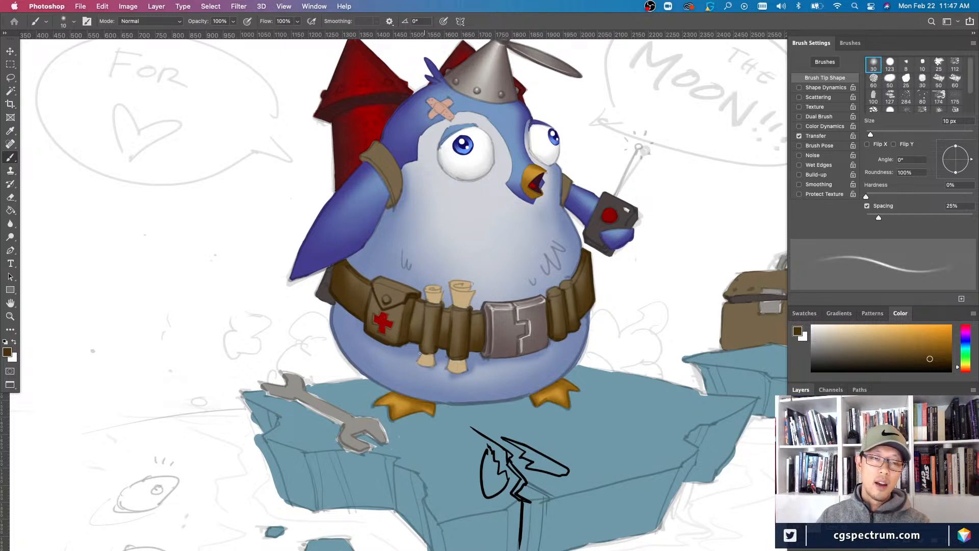
pyautogui.press(',')
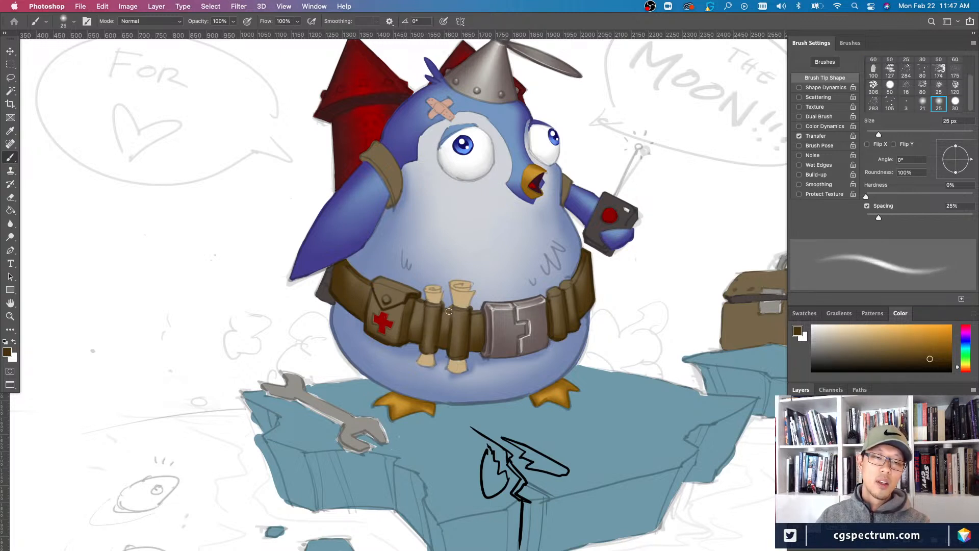
pyautogui.press('.')
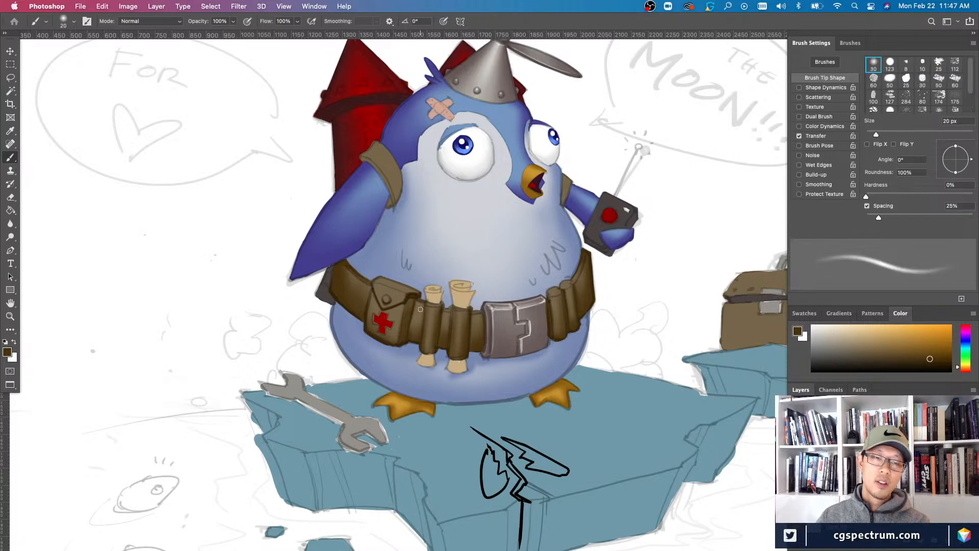
pyautogui.press(']')
pyautogui.press(']')
pyautogui.press(']')
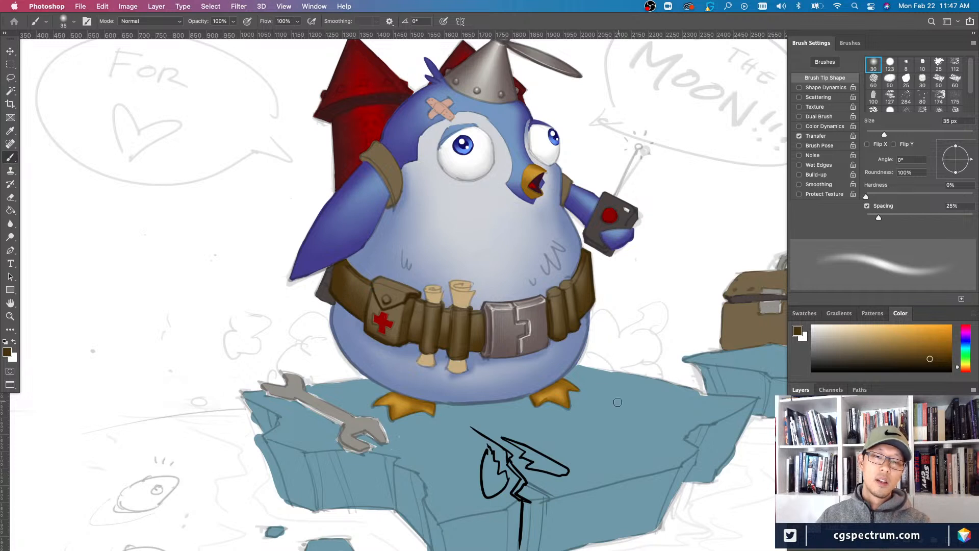
# - Define the edges of the two small pouches right of the buckle in dark brown with a soft 6 to 7 px brush
pyautogui.press(',')
pyautogui.press('.')
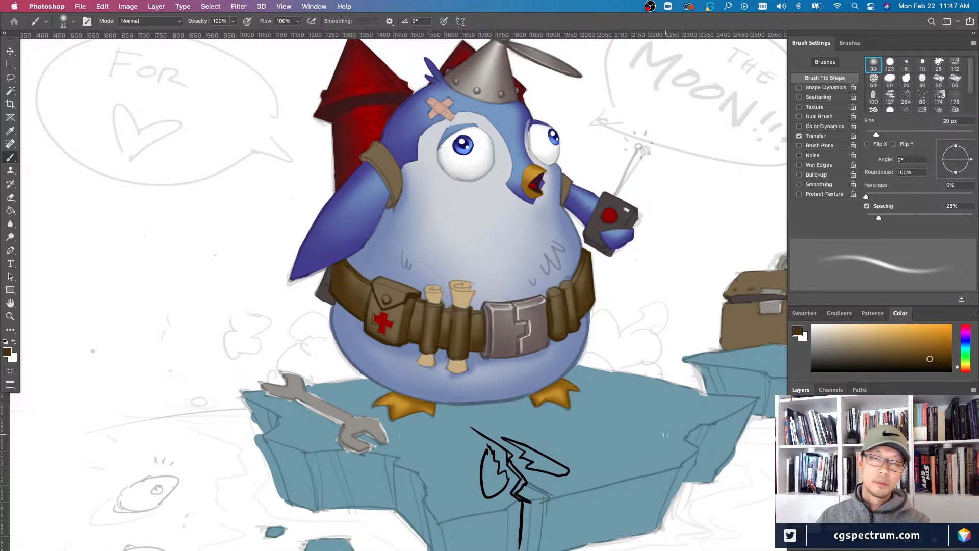
pyautogui.press('[')
pyautogui.press('[')
pyautogui.press('[')
pyautogui.press('[')
pyautogui.press('[')
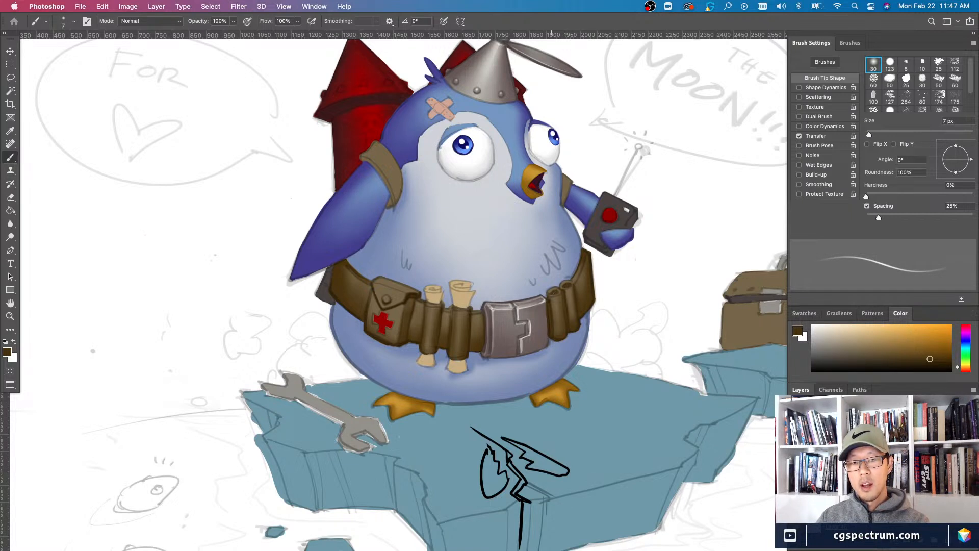
pyautogui.press('[')
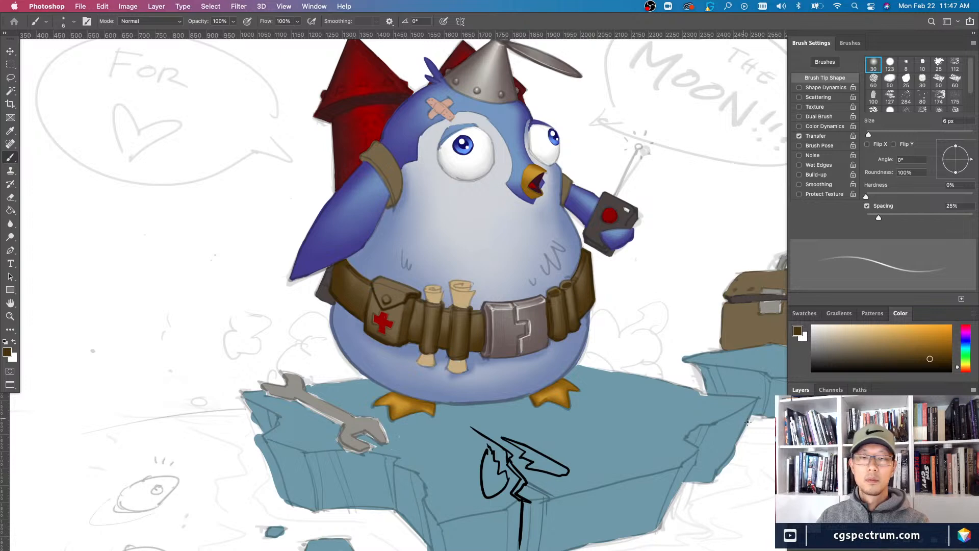
pyautogui.press('h')
pyautogui.click(746, 424)
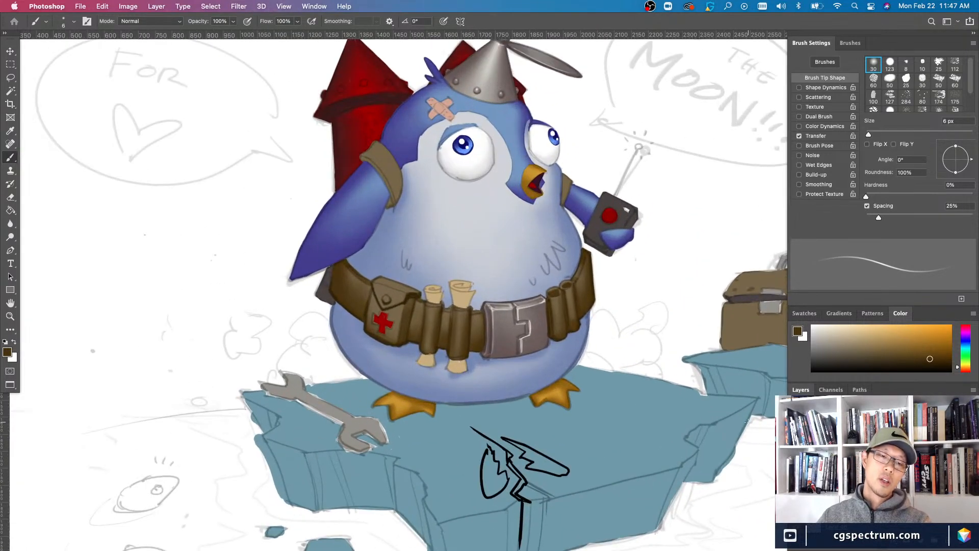
# - Darken the red-cross pouch's left edge where it meets the belt with a soft 15 to 30 px brush
pyautogui.press(']')
pyautogui.press(']')
pyautogui.press(']')
pyautogui.press(']')
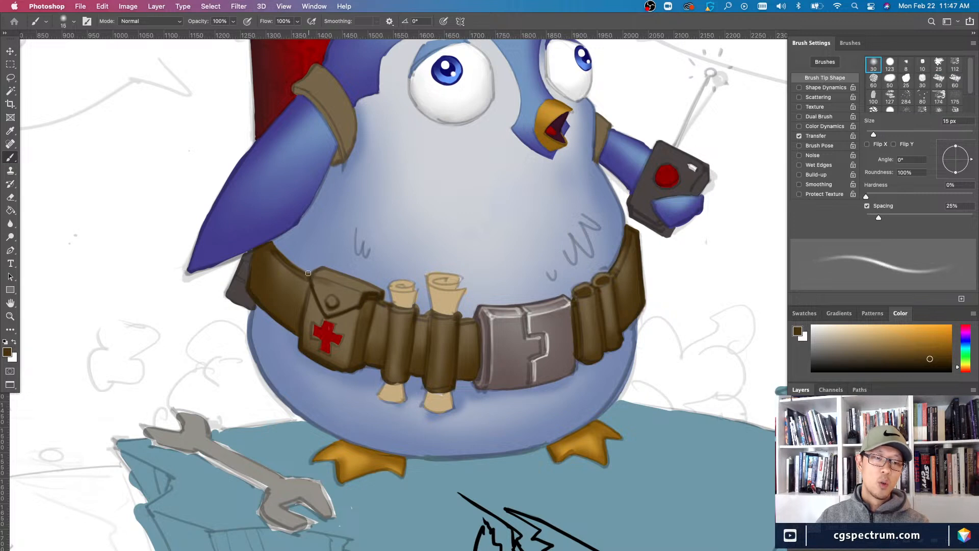
pyautogui.press('[')
pyautogui.press(']')
pyautogui.press(']')
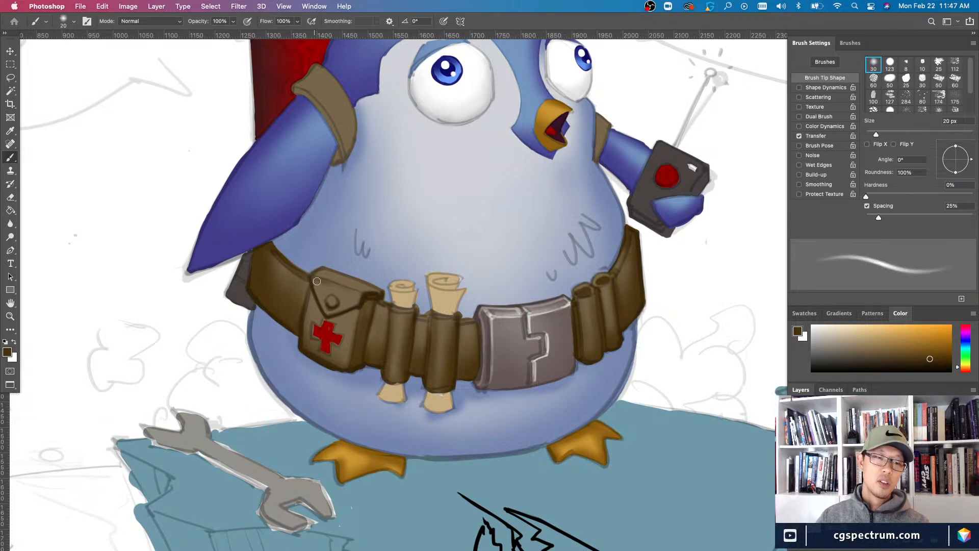
pyautogui.press('[')
pyautogui.press(']')
pyautogui.press(']')
pyautogui.press(']')
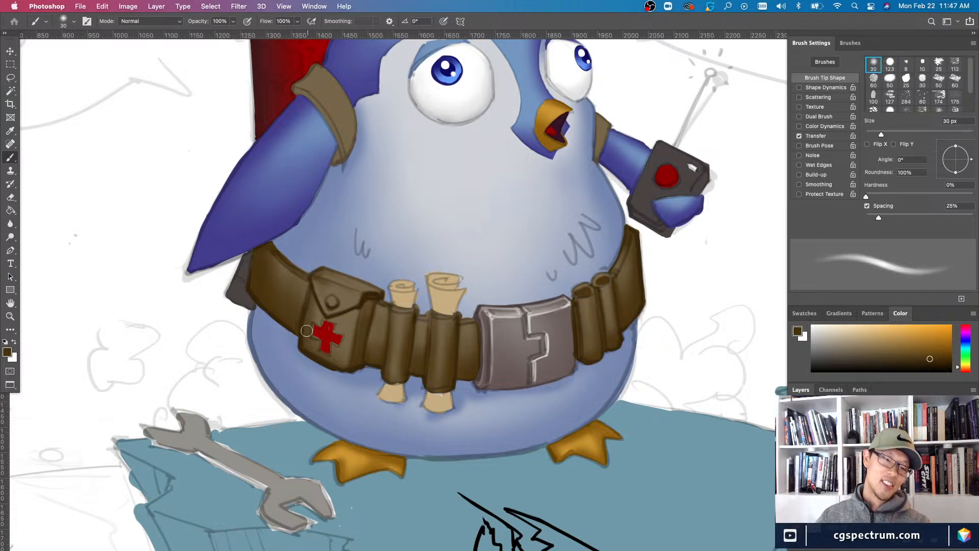
# - Shade the upper edge of the red-cross pouch's flap in dark brown with a soft 10 to 20 px brush
pyautogui.press('[')
pyautogui.press('[')
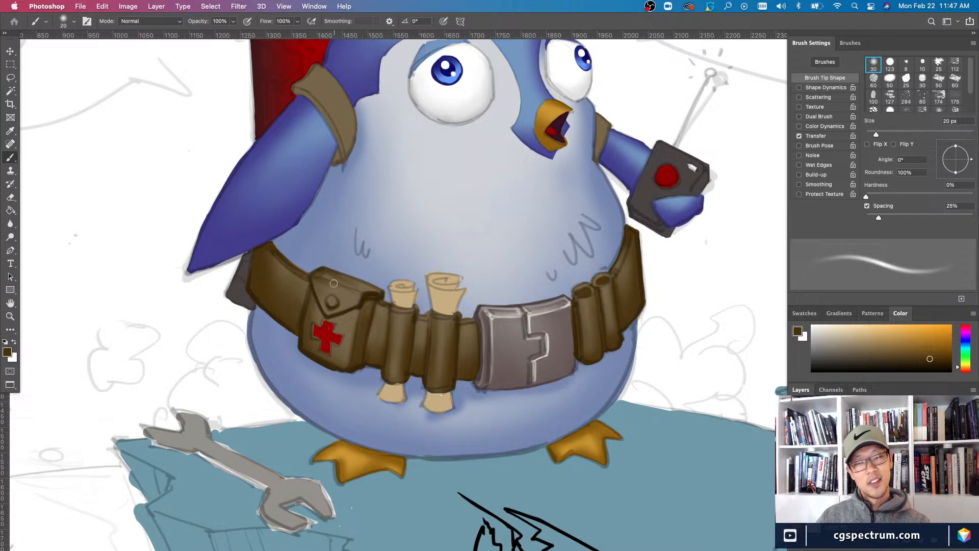
pyautogui.press('[')
pyautogui.press('[')
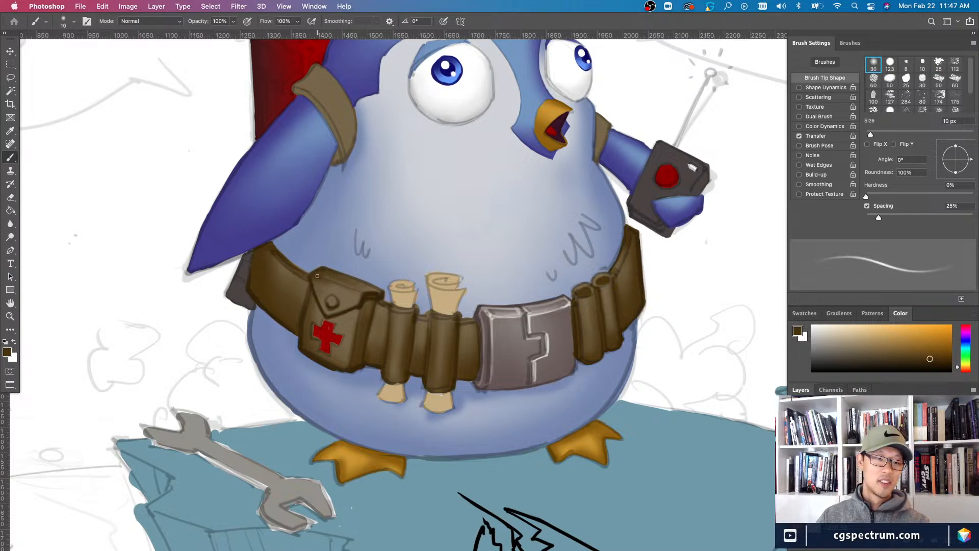
pyautogui.press(']')
pyautogui.press(']')
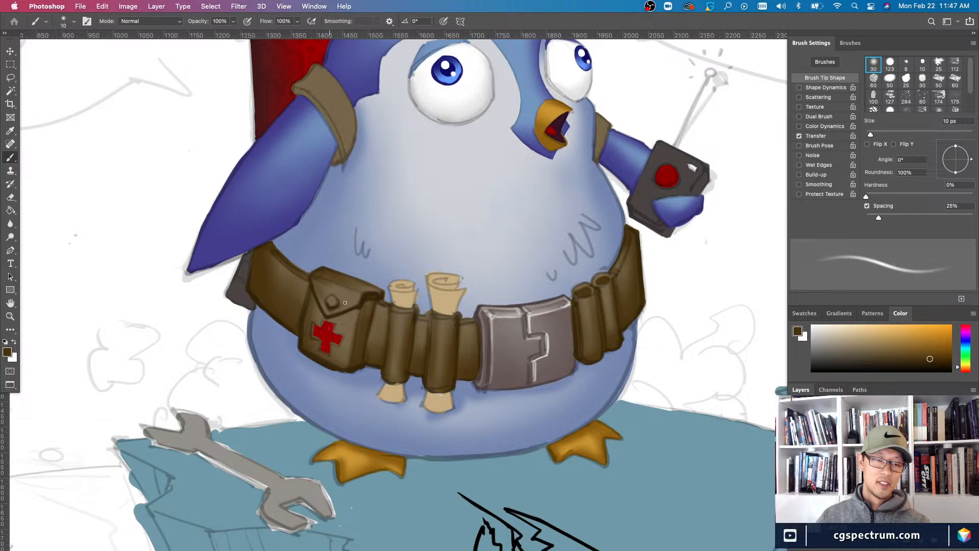
# - Deepen the shading around the flap button and across the red-cross pouch's front with a soft brush of up to 35 px
pyautogui.press('[')
pyautogui.press('[')
pyautogui.press(']')
pyautogui.press(']')
pyautogui.press(']')
pyautogui.press(']')
pyautogui.press(']')
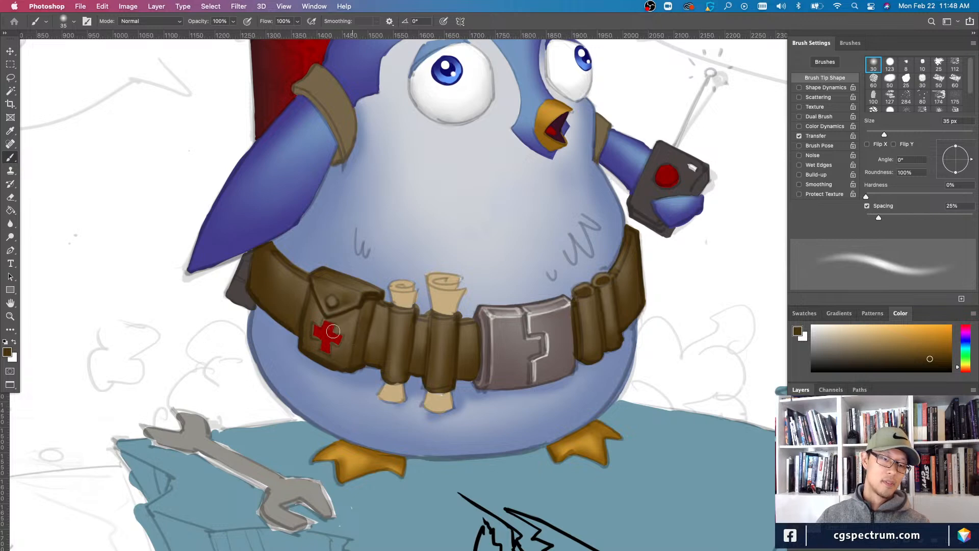
pyautogui.press('[')
# - Shade the belt section right of the two small pouches in dark brown with a soft 10 to 20 px brush
pyautogui.press('super+0')
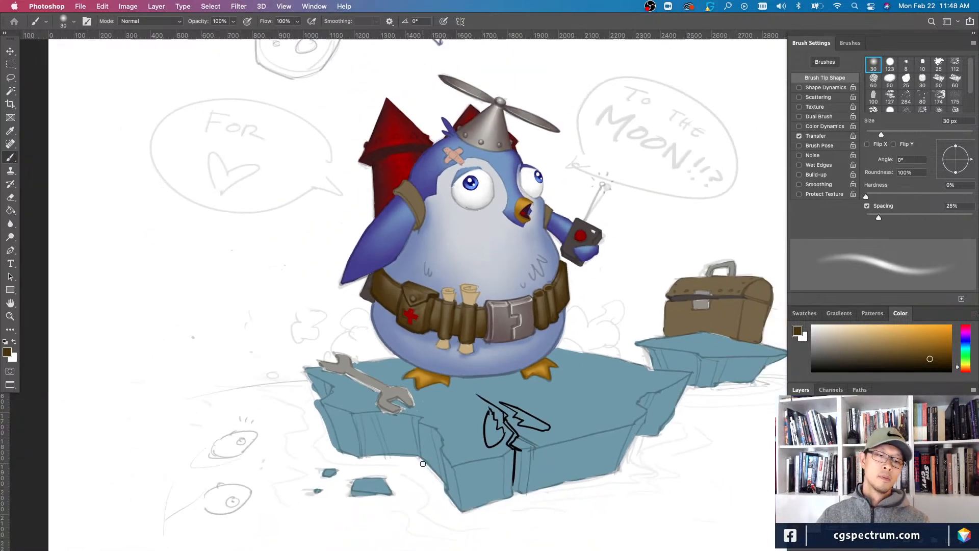
pyautogui.press('super+equal')
pyautogui.press('[')
pyautogui.press('[')
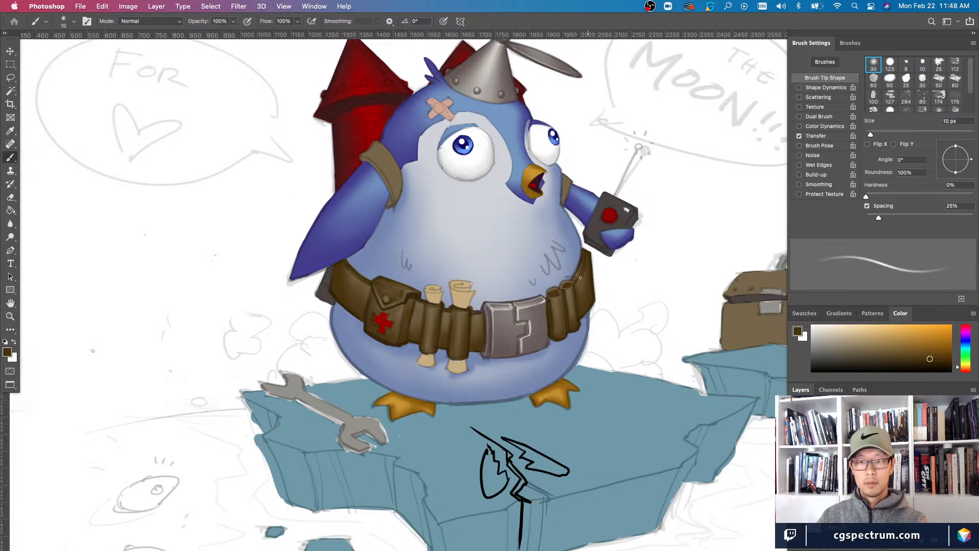
pyautogui.press(']')
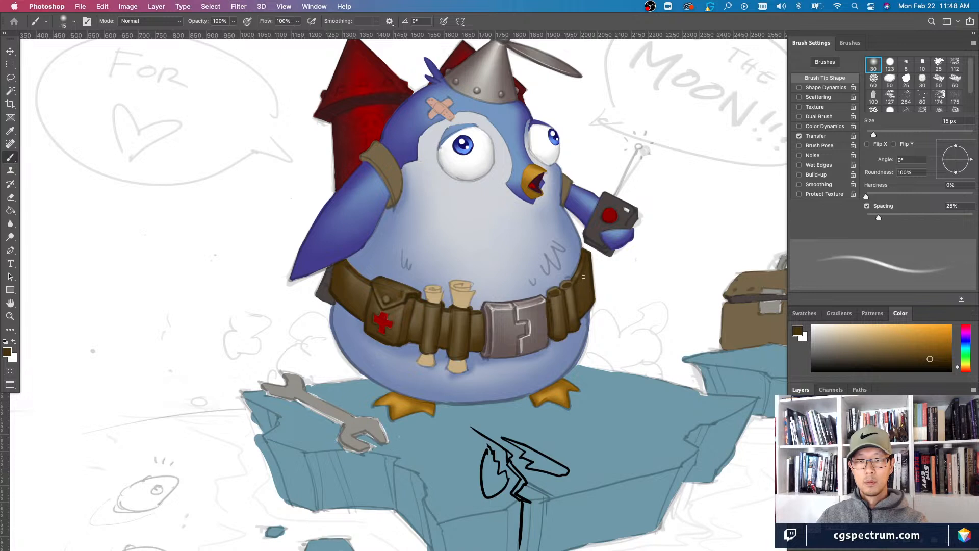
pyautogui.press(']')
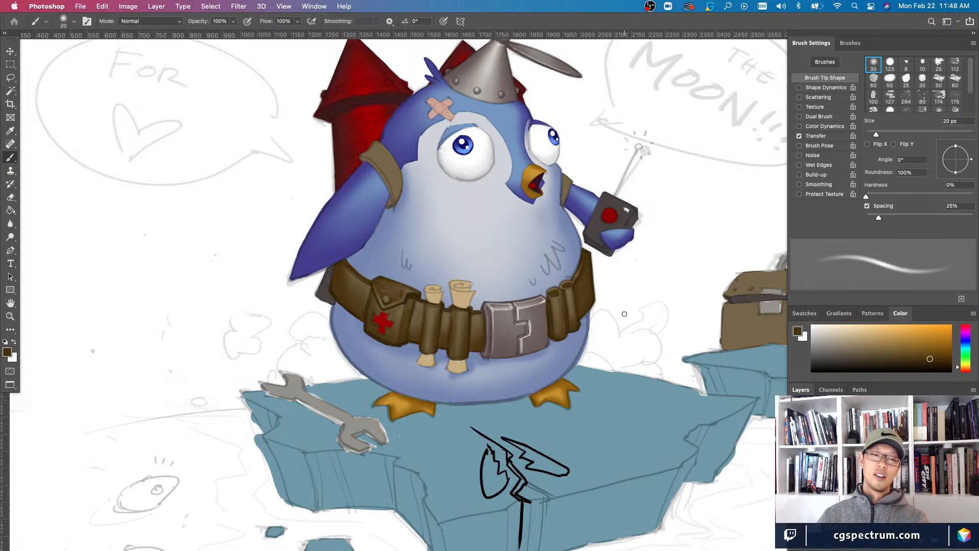
pyautogui.scroll(-4, 624, 314)
pyautogui.scroll(4, 625, 313)
pyautogui.press('super+z')
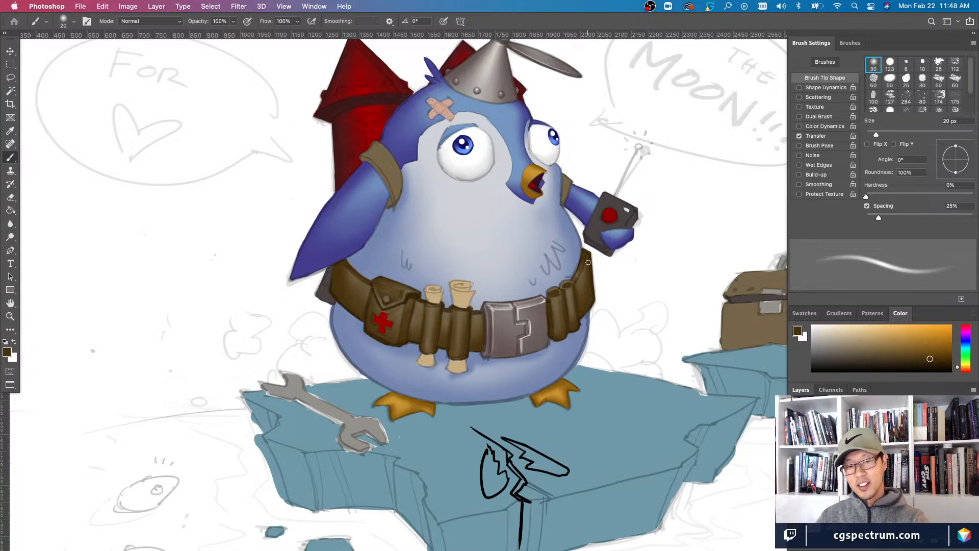
# - Examine the shaded belt and pouches against the whole canvas, including the ice platform, toolbox and speech bubbles
pyautogui.press('super+minus')
pyautogui.press('super+minus')
pyautogui.press('super+plus')
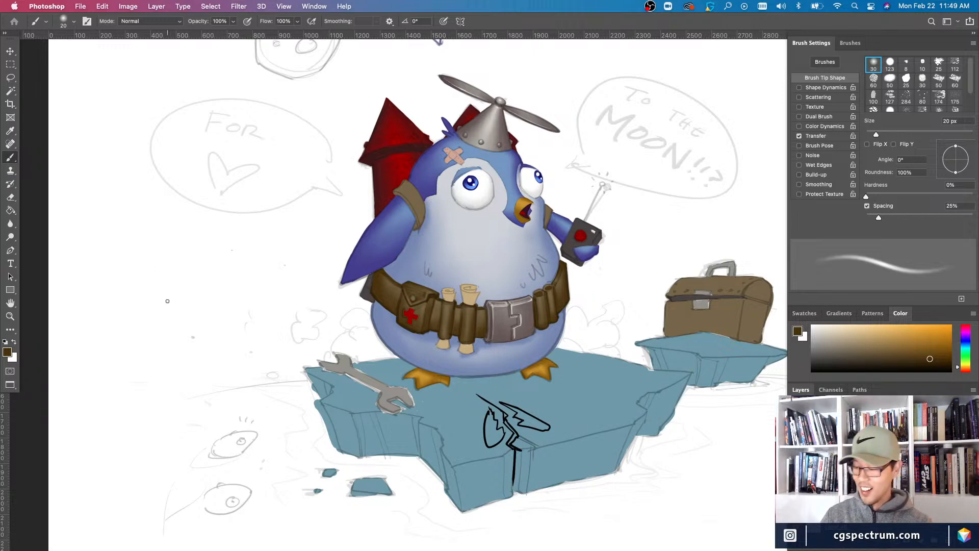
pyautogui.press('super+minus')
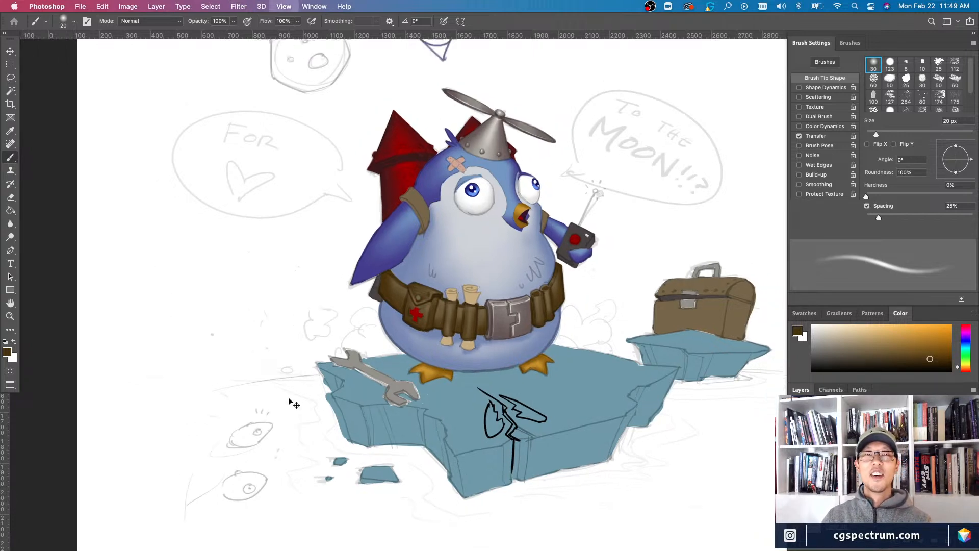
pyautogui.press('super+plus')
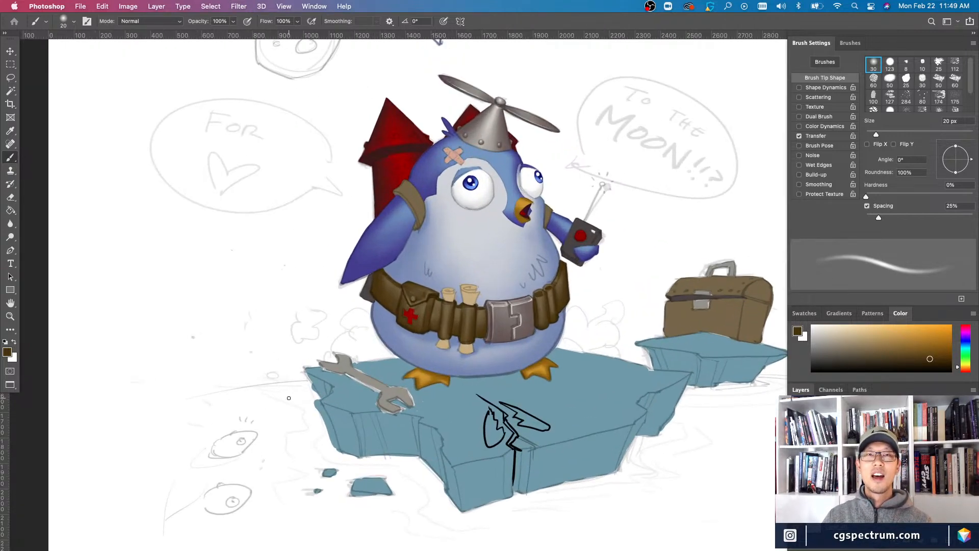
pyautogui.press('super+minus')
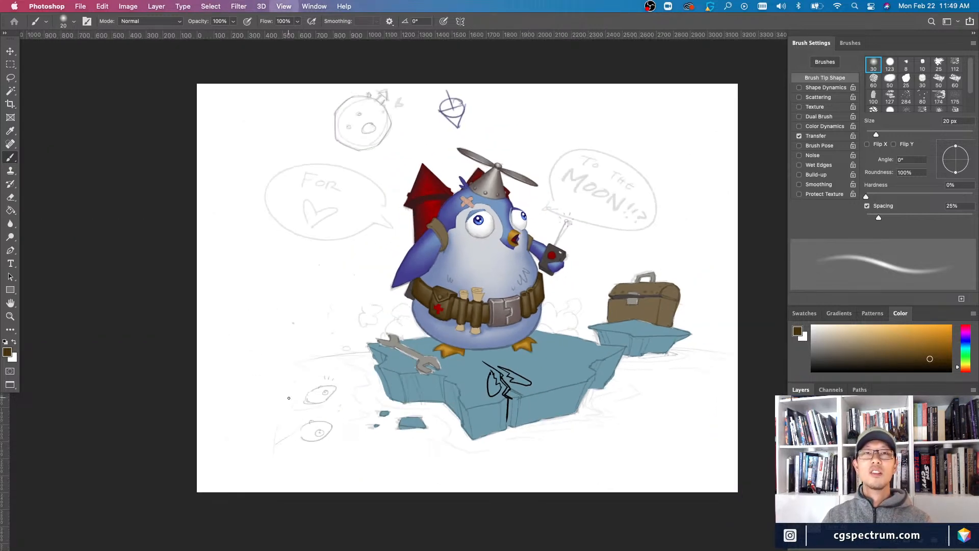
pyautogui.press('super+plus')
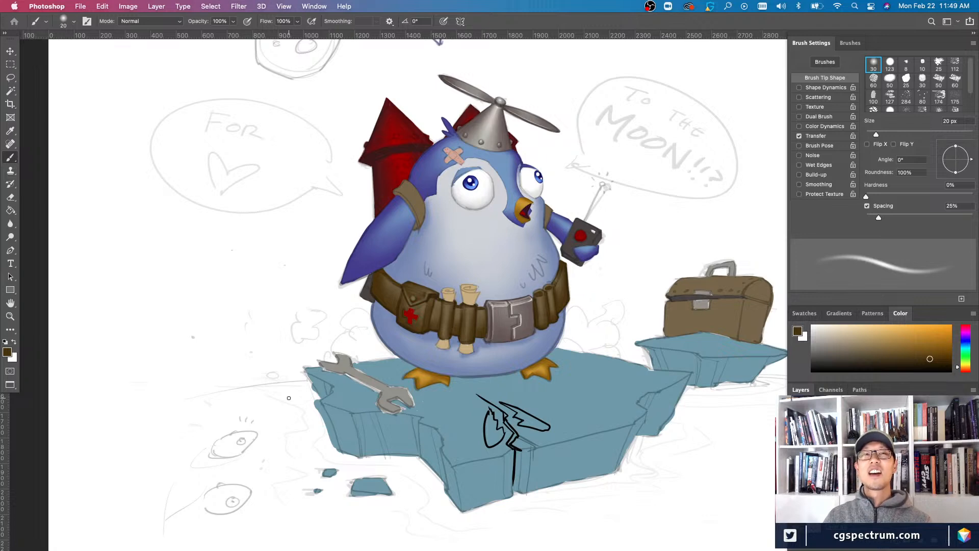
pyautogui.scroll(3, 288, 398)
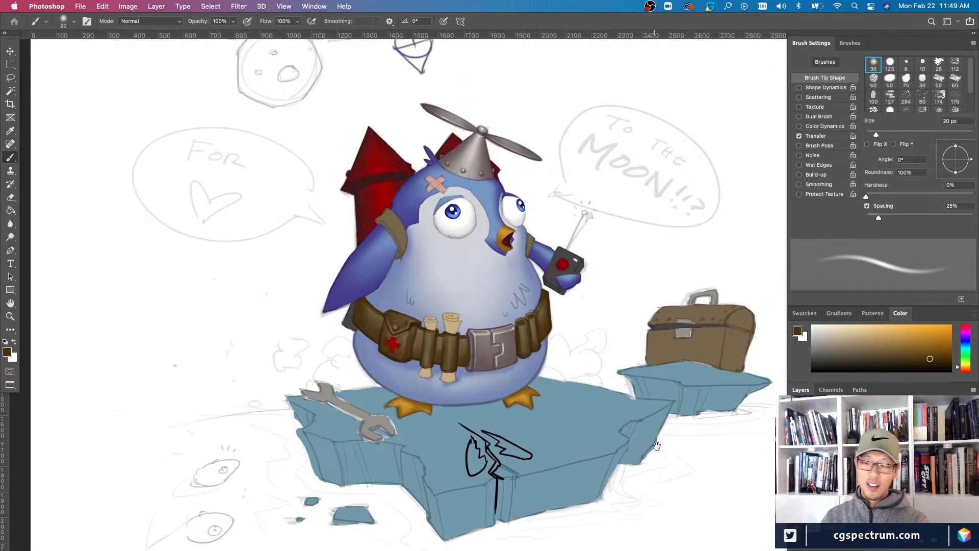
pyautogui.press('super+minus')
pyautogui.press('super+plus')
pyautogui.press('[')
pyautogui.press(']')
pyautogui.press(']')
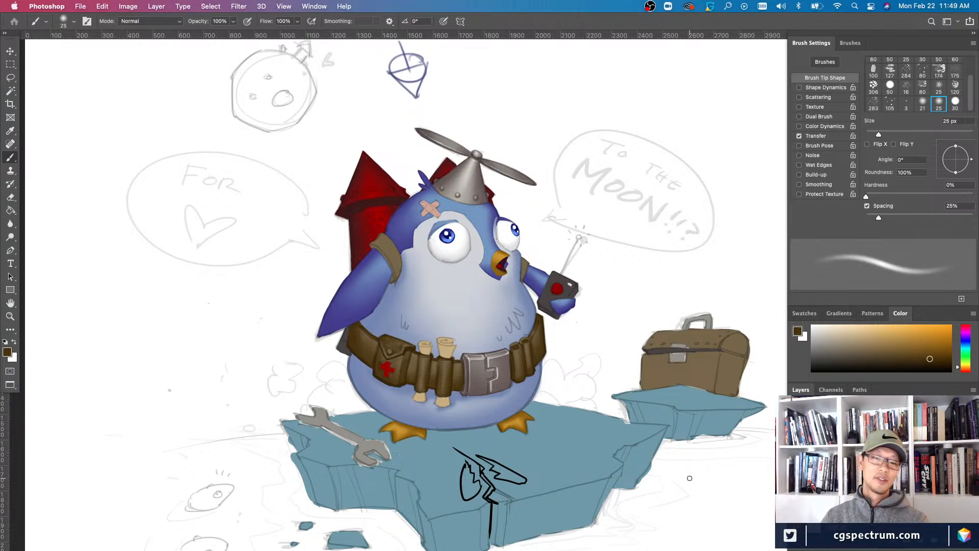
pyautogui.press('super+minus')
pyautogui.press('super+minus')
pyautogui.press('super+plus')
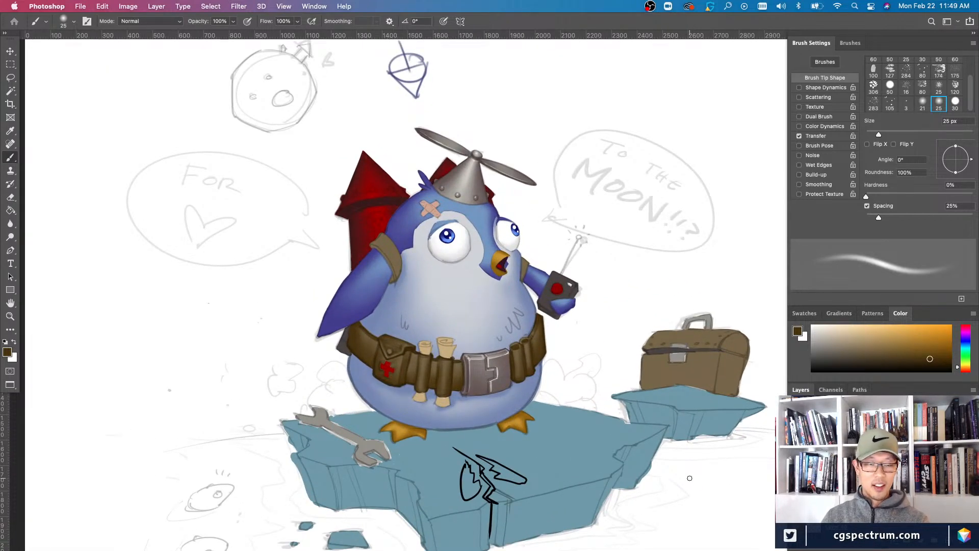
pyautogui.press('super+minus')
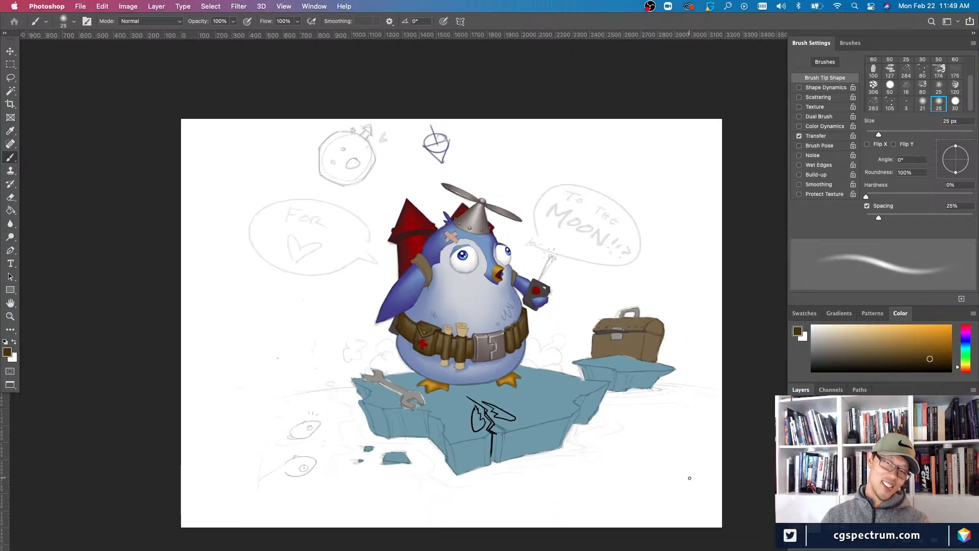
# - Shade the inner lower edge of the armband on the penguin's lowered wing in dark brown with a soft 8 to 25 px brush
pyautogui.press('super+plus')
pyautogui.press('super+plus')
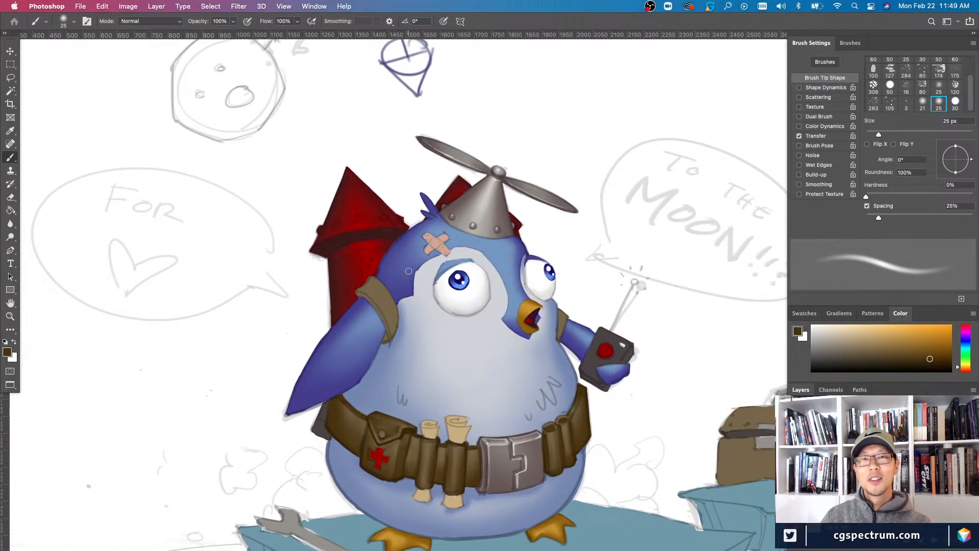
pyautogui.press('[')
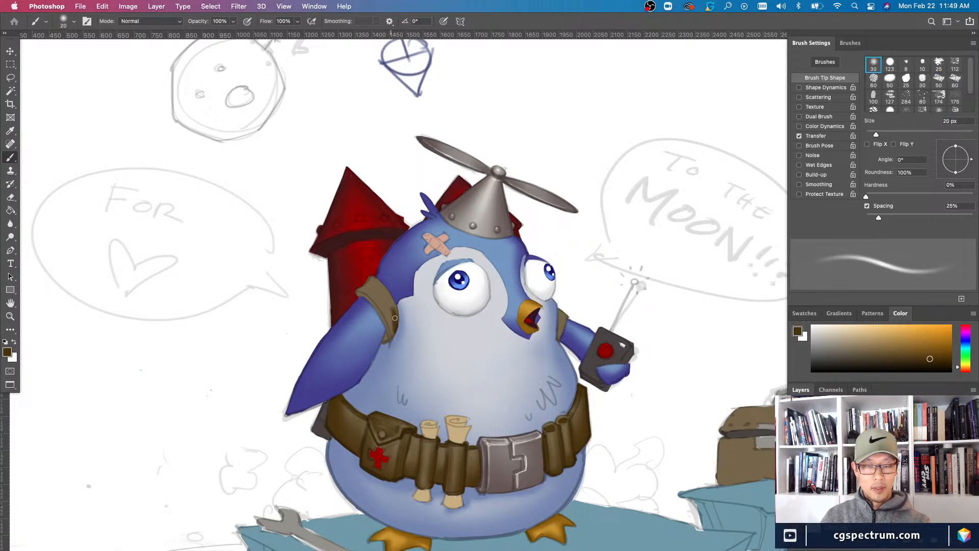
pyautogui.press('super+z')
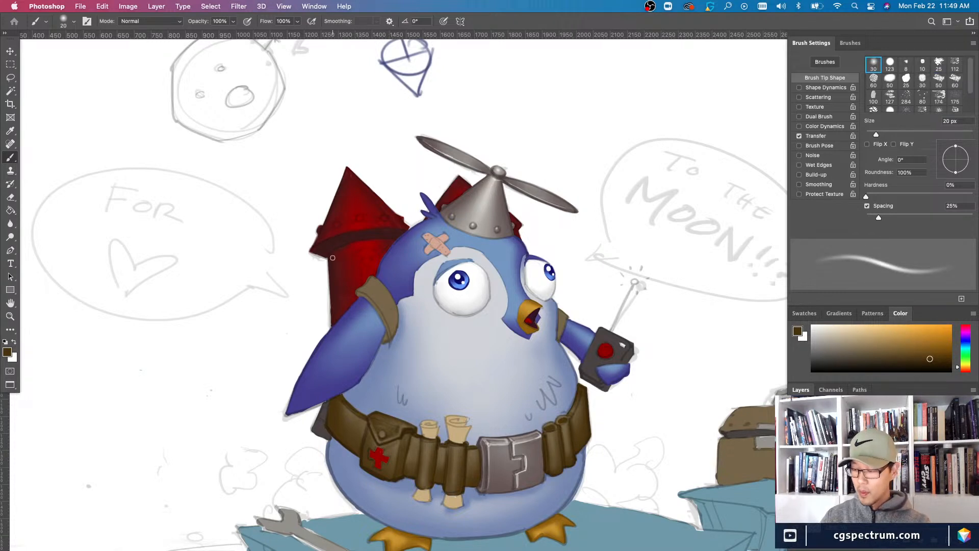
pyautogui.press('[')
pyautogui.press('[')
pyautogui.press('[')
pyautogui.press('[')
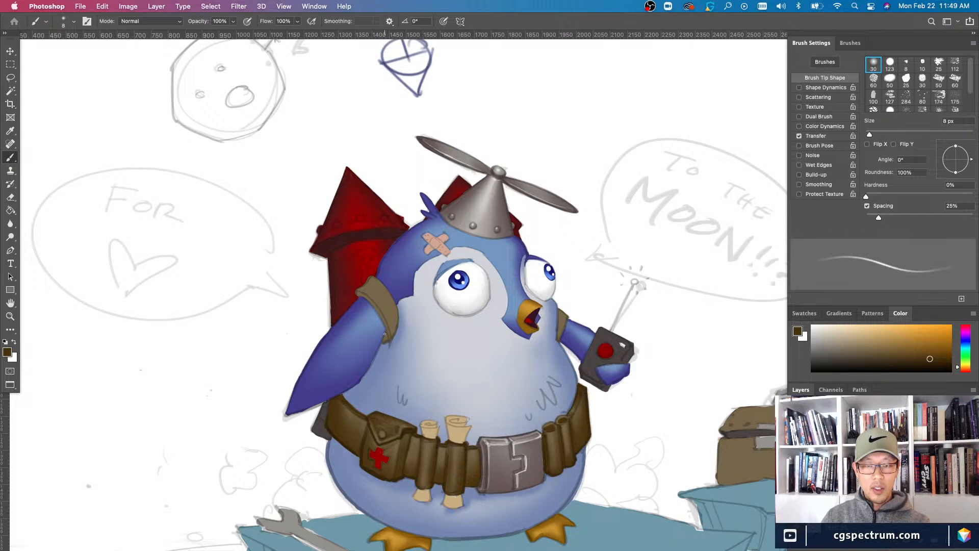
pyautogui.press(']')
pyautogui.press(']')
pyautogui.press(']')
pyautogui.press(']')
pyautogui.press(']')
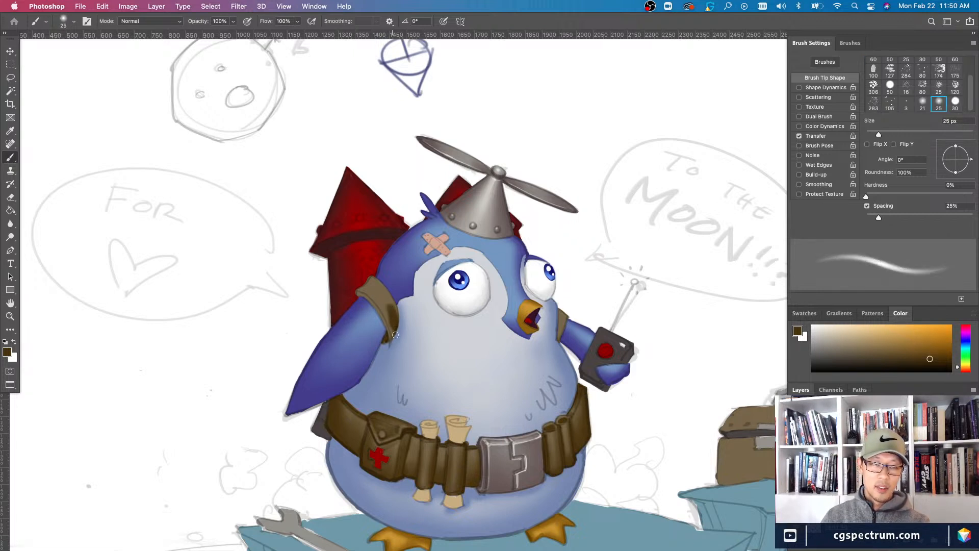
# - Extend the dark brown shading to the lowered wing's armband top with a soft 30 px brush and darken its edges at 10 px
pyautogui.press('[')
pyautogui.press('[')
pyautogui.press(']')
pyautogui.press(']')
pyautogui.press(']')
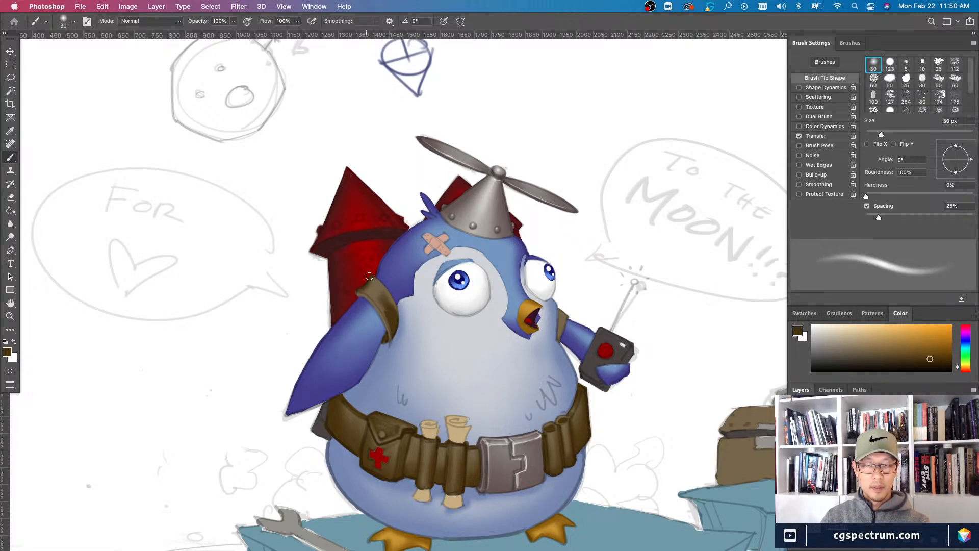
pyautogui.press('[')
pyautogui.press('[')
pyautogui.press('[')
pyautogui.press('[')
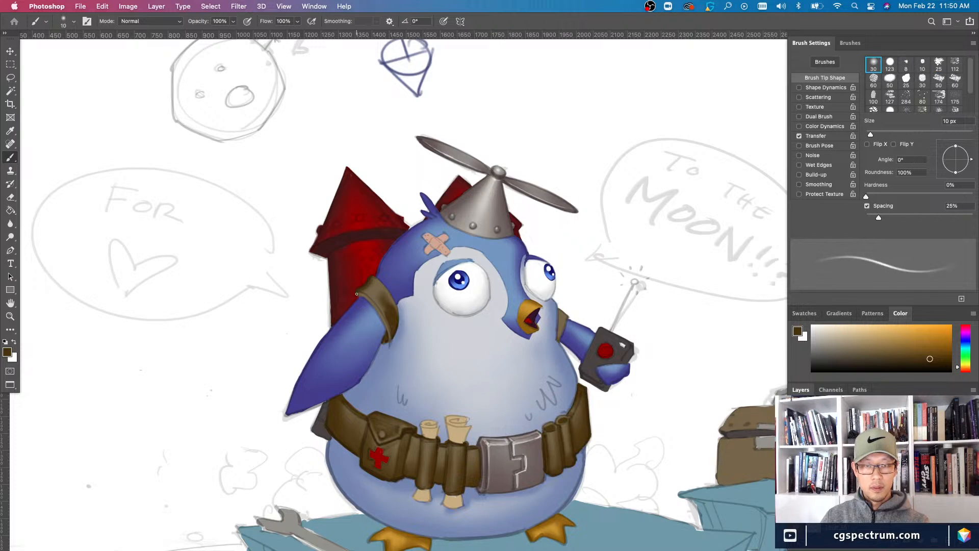
pyautogui.moveTo(370, 298)
pyautogui.mouseDown()
pyautogui.moveTo(356, 295)
pyautogui.moveTo(387, 328)
pyautogui.mouseUp()
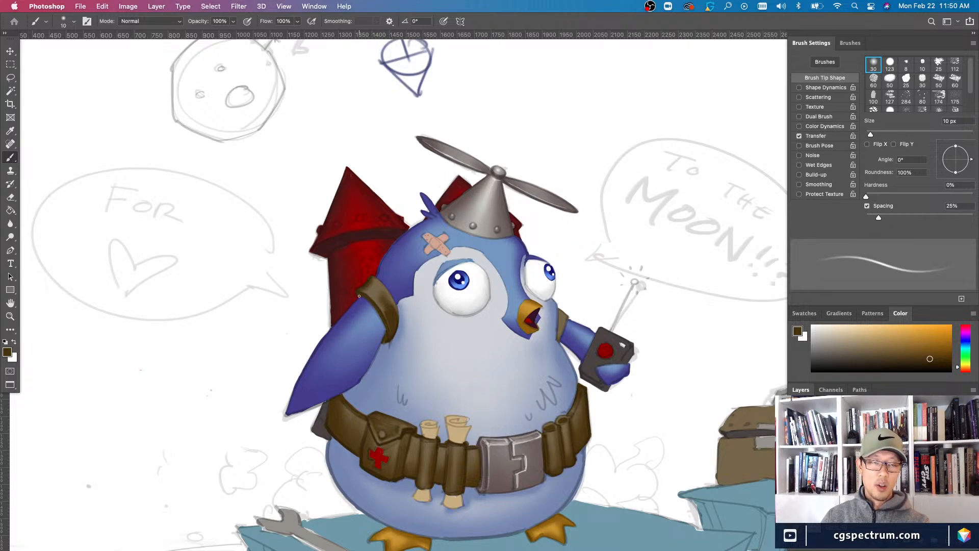
# - Refine the shading at the upper end of the lowered wing's armband with a soft 30 px eraser and 25 px brush
pyautogui.press('e')
pyautogui.press(']')
pyautogui.press('b')
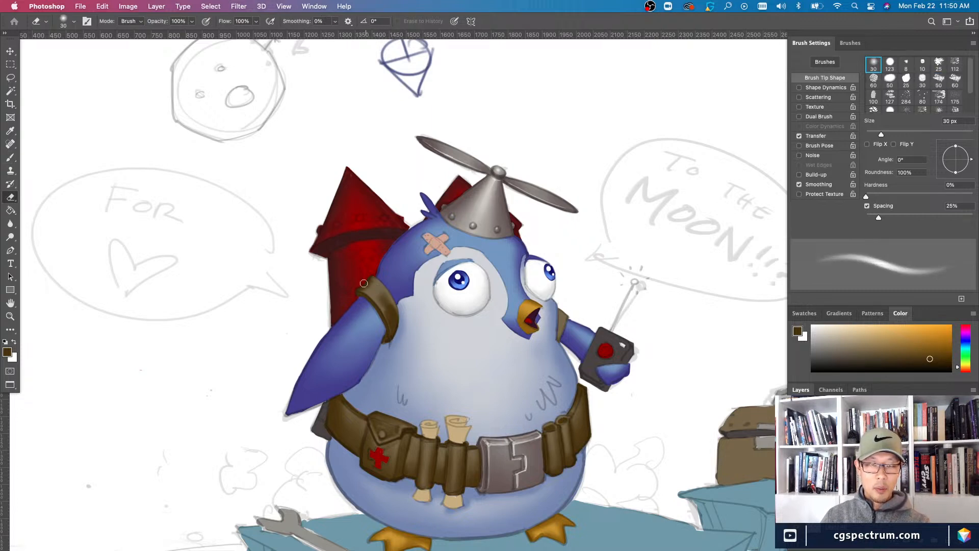
pyautogui.press(']')
pyautogui.press(']')
pyautogui.press(']')
pyautogui.press(']')
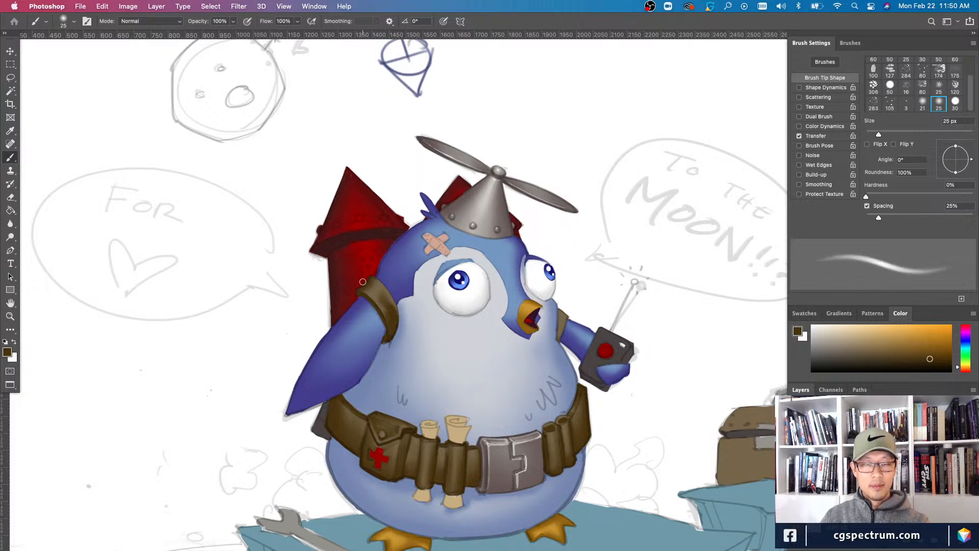
# - Lighten the middle band and lower end of the lowered wing's armband with a soft 5 to 30 px eraser
pyautogui.press('e')
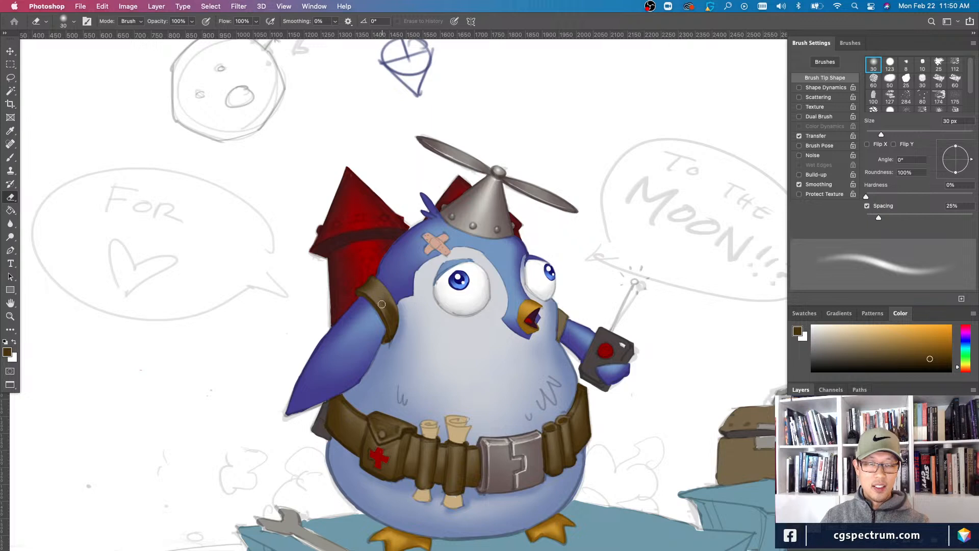
pyautogui.press('[')
pyautogui.press('[')
pyautogui.press('[')
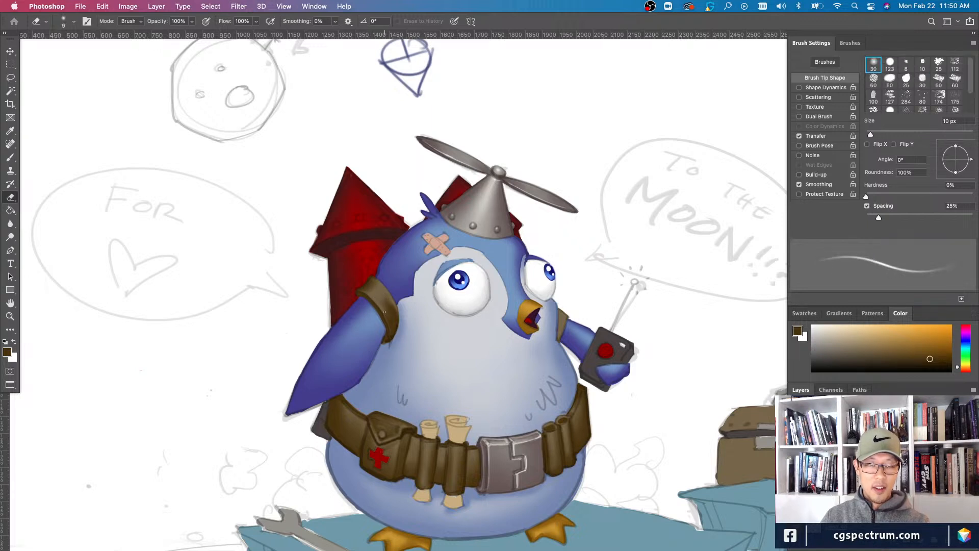
pyautogui.press(']')
pyautogui.press(']')
pyautogui.press(']')
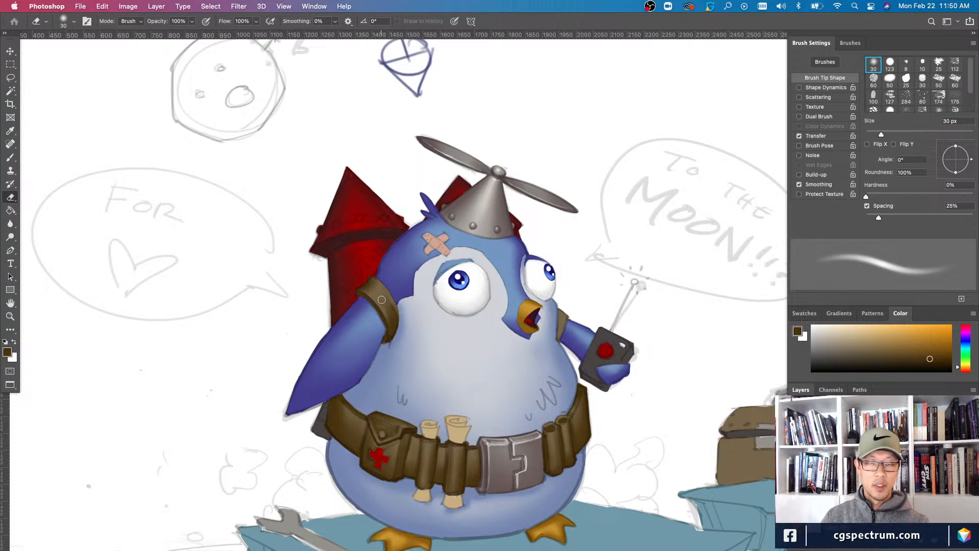
pyautogui.press('[')
pyautogui.press('[')
pyautogui.press('[')
pyautogui.press('[')
pyautogui.press('[')
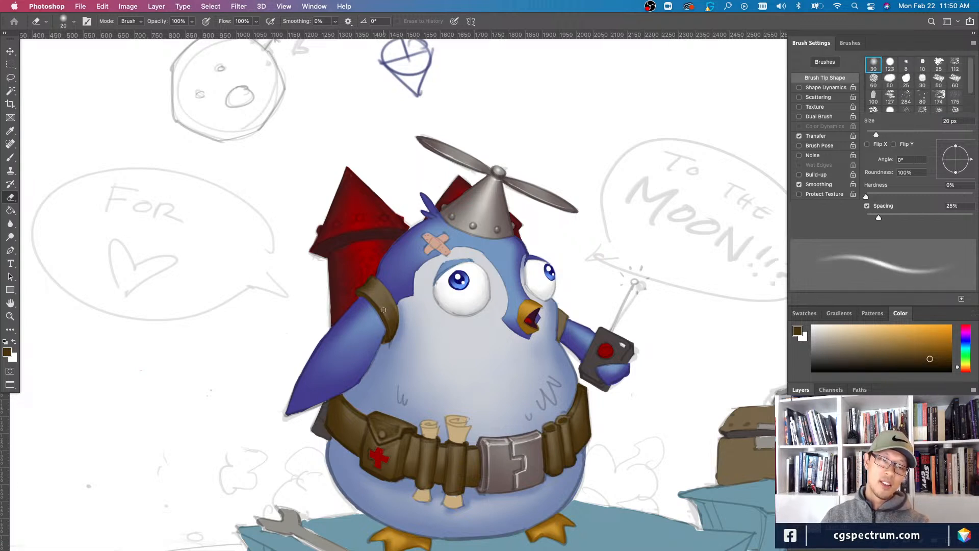
pyautogui.press('[')
pyautogui.press('[')
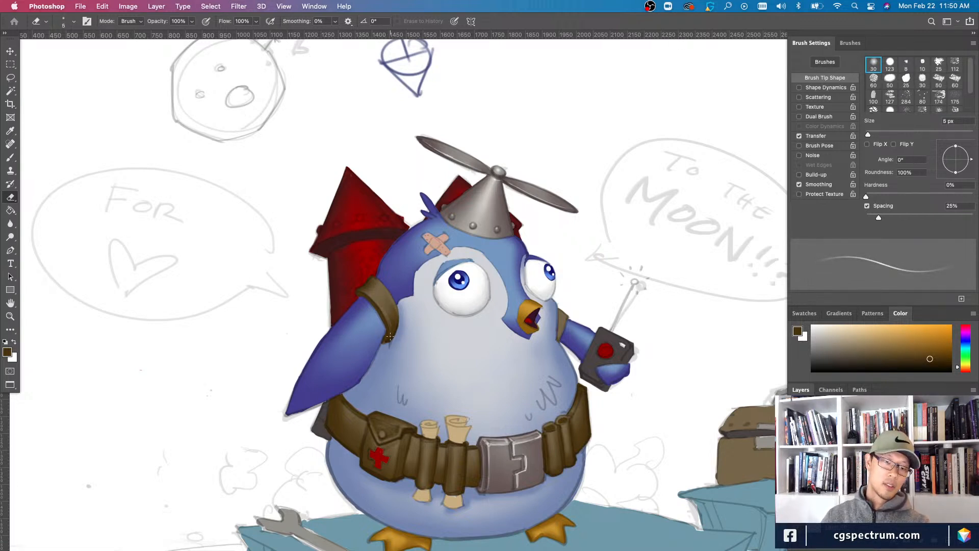
# - Shade the edges of the armband on the wing holding the remote in dark brown with a soft 9 to 15 px brush
pyautogui.press('super+minus')
pyautogui.press('super+minus')
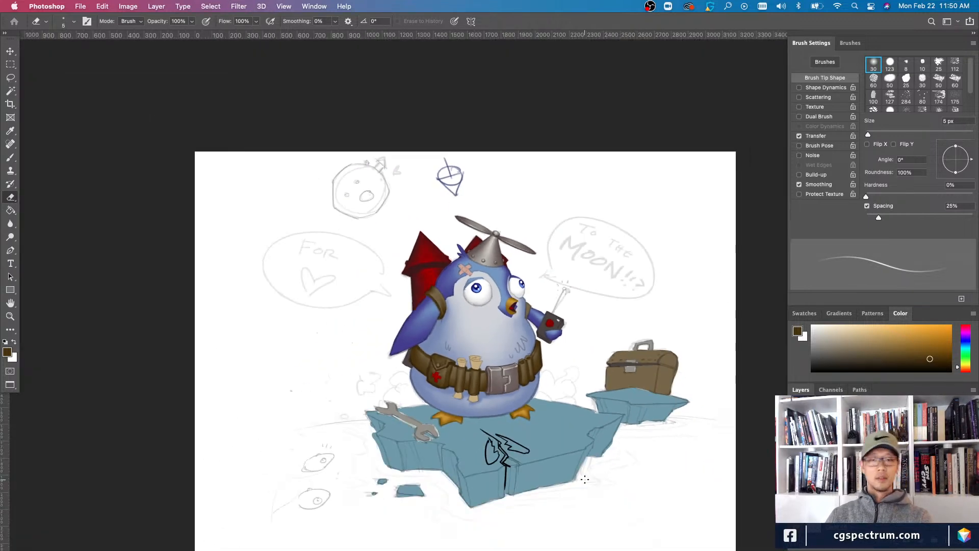
pyautogui.press('super+plus')
pyautogui.press('super+plus')
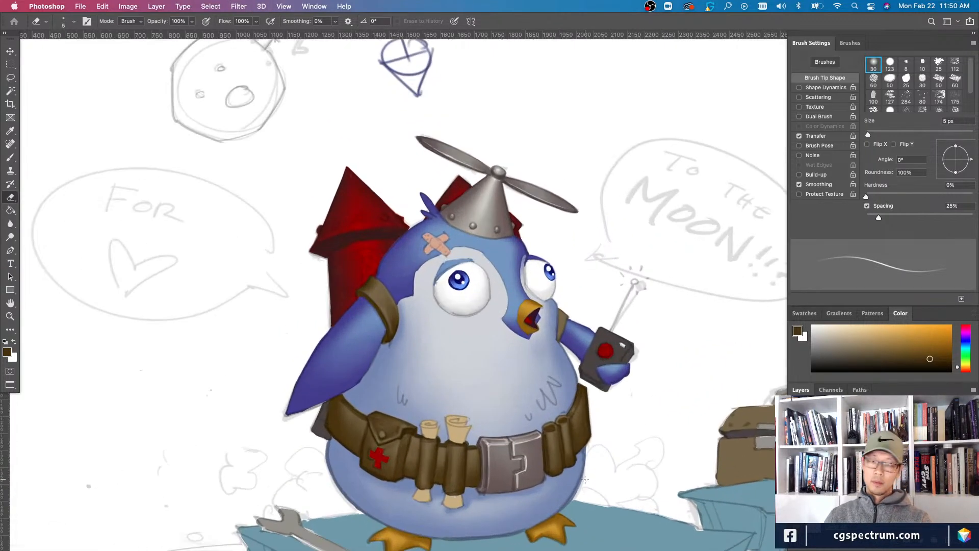
pyautogui.press('b')
pyautogui.press('super+plus')
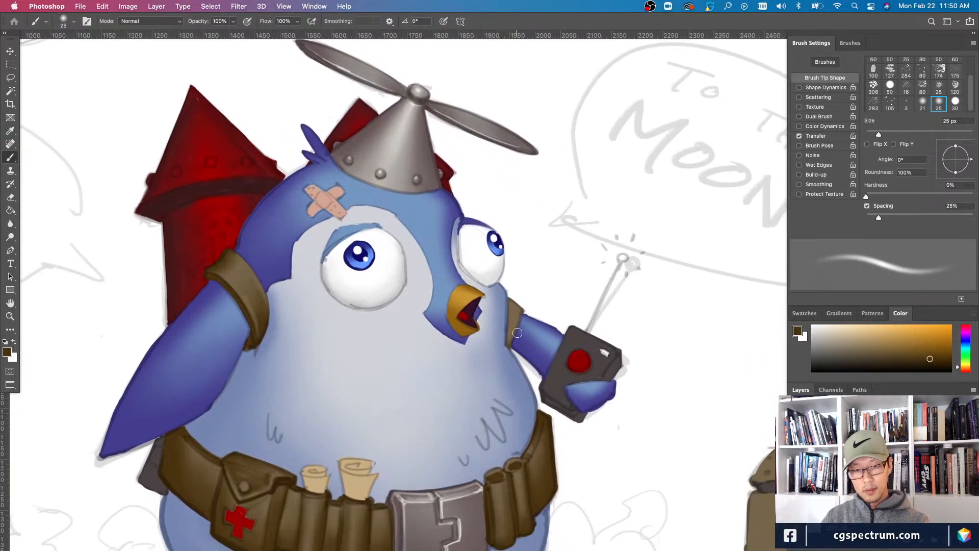
pyautogui.press('[')
pyautogui.press('[')
pyautogui.press('[')
pyautogui.press('[')
pyautogui.press('[')
pyautogui.moveTo(510, 341)
pyautogui.mouseDown()
pyautogui.moveTo(521, 310)
pyautogui.moveTo(508, 341)
pyautogui.moveTo(506, 302)
pyautogui.mouseUp()
pyautogui.press(']')
pyautogui.press(']')
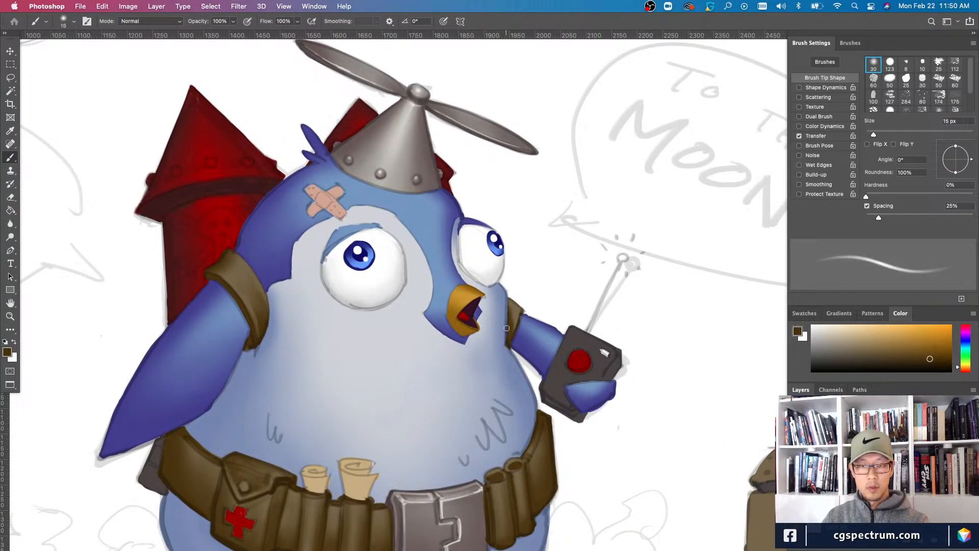
pyautogui.press('[')
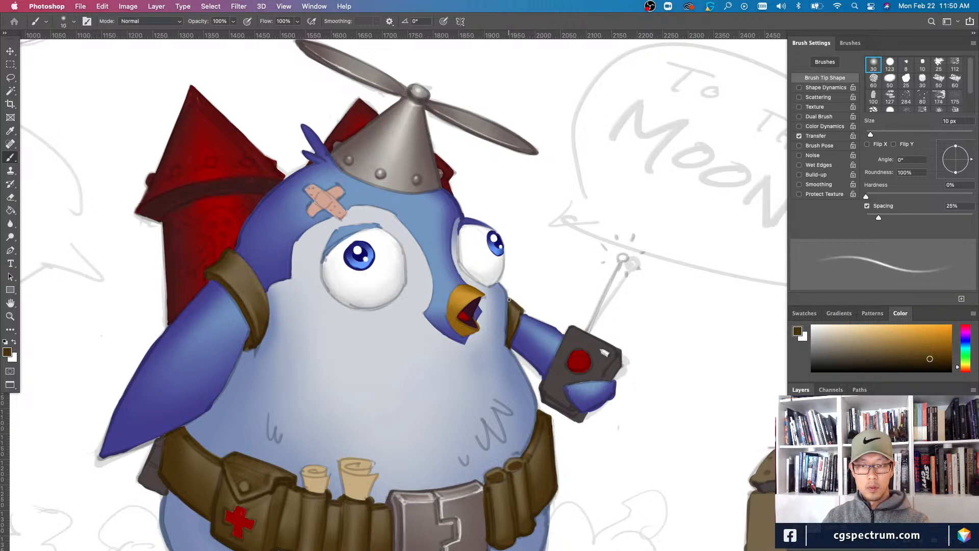
pyautogui.press('[')
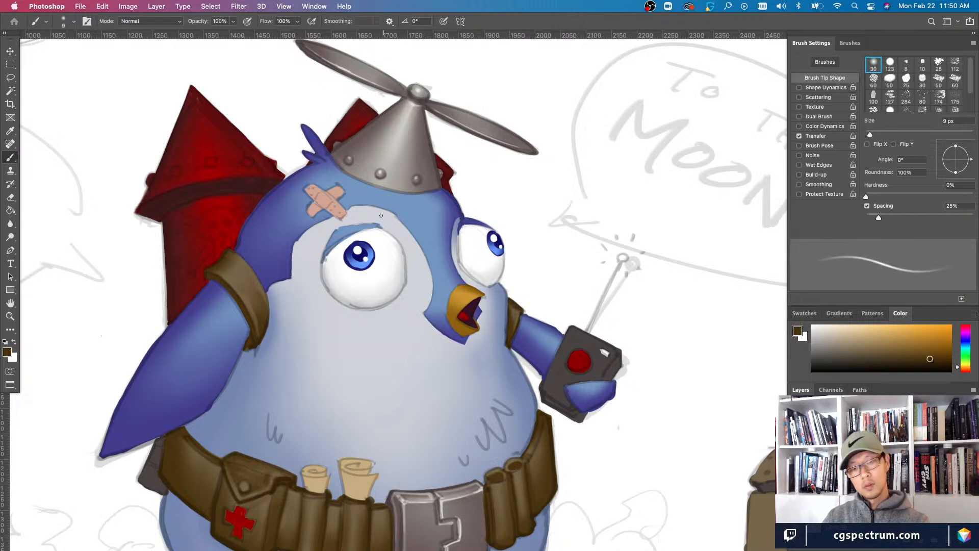
# - Lighten the middle of the remote-holding wing's armband with a soft 3 to 7 px eraser
pyautogui.press('e')
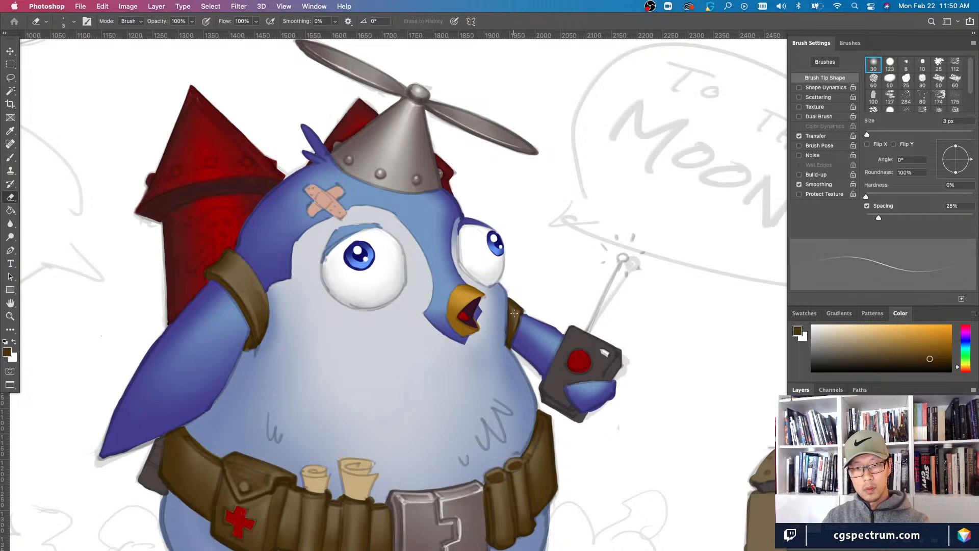
pyautogui.press(']')
pyautogui.press(']')
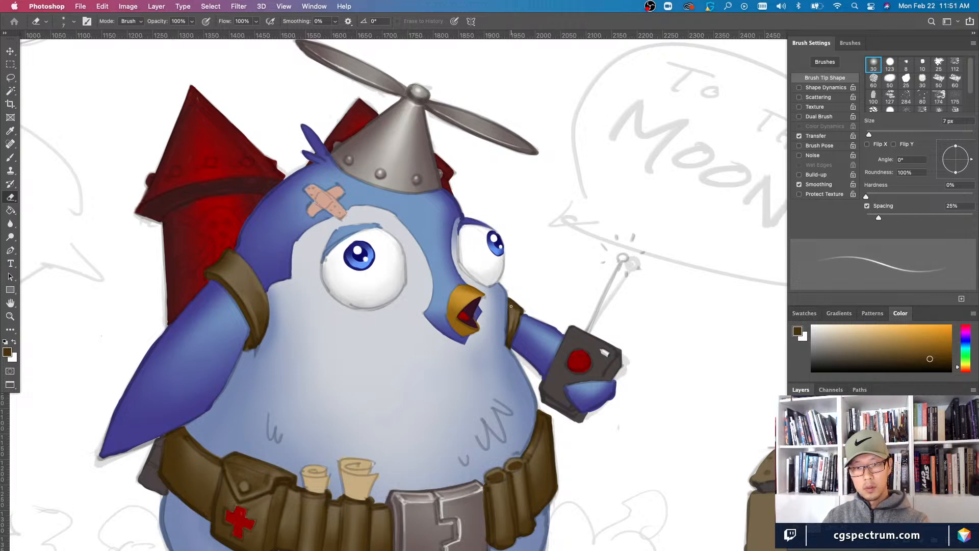
# - Examine both shaded armbands together with the belt against the whole canvas
pyautogui.press('super+0')
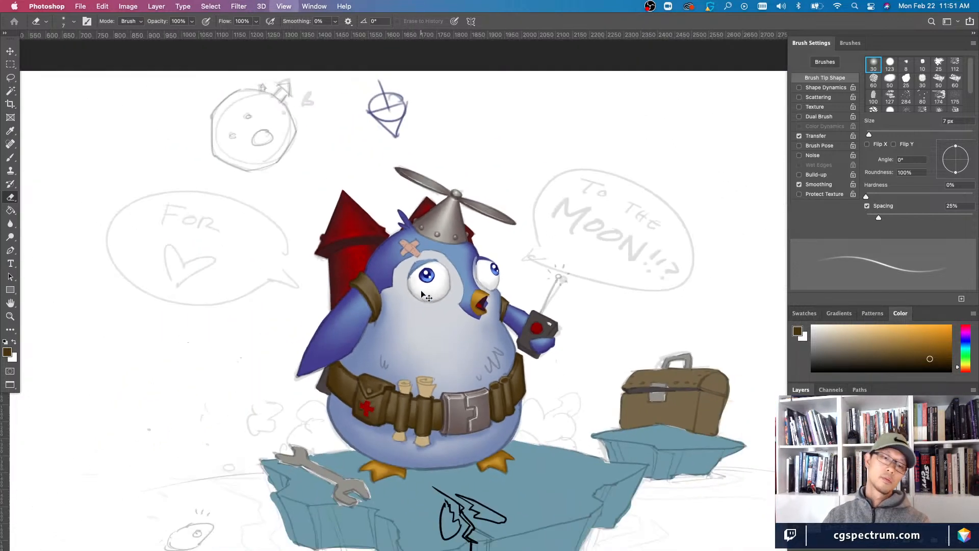
pyautogui.press('b')
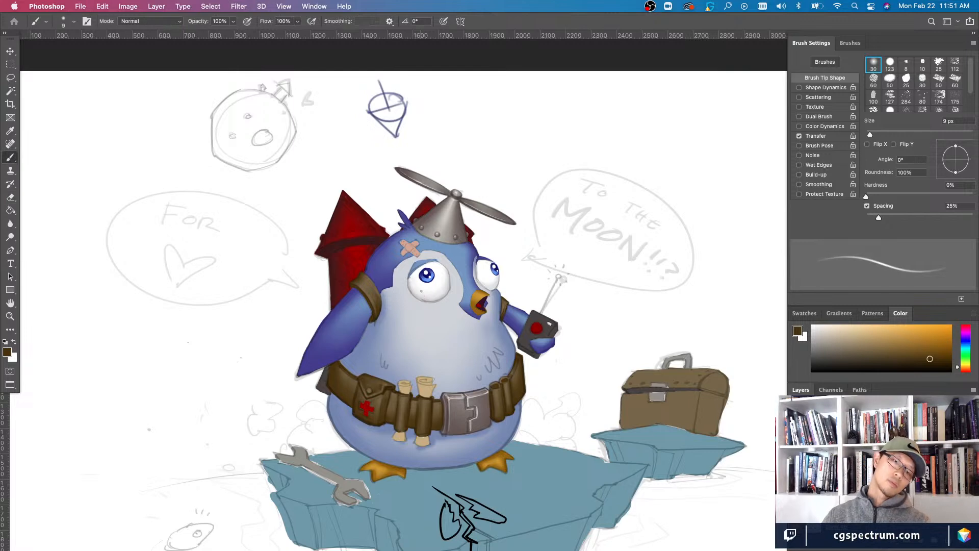
pyautogui.press('super+minus')
pyautogui.press('super+minus')
pyautogui.press('super+minus')
pyautogui.press('super+plus')
pyautogui.press('super+plus')
pyautogui.press('super+plus')
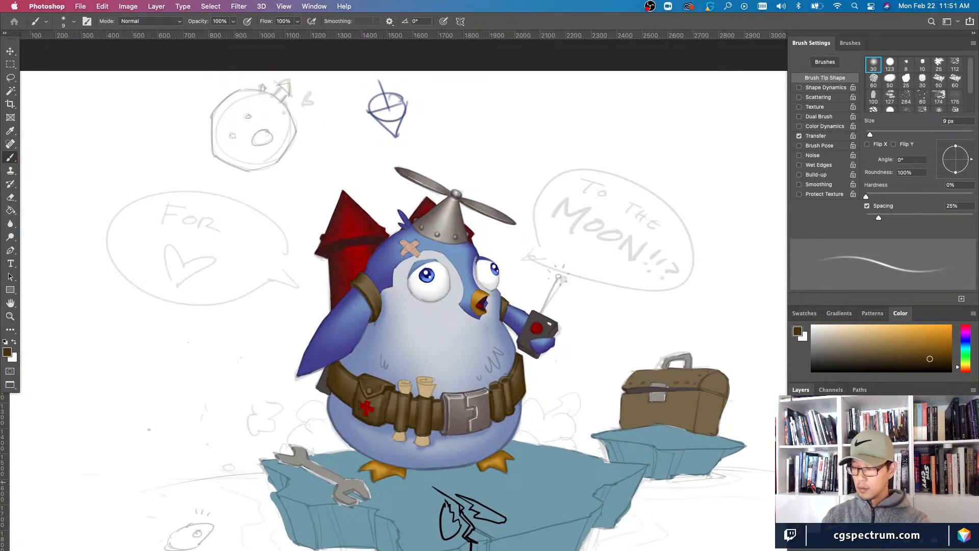
# - Shift the brown belt, pouches and armbands with Hue/Saturation to hue -10, saturation +17 and lightness -6
pyautogui.press('super+u')
pyautogui.moveTo(705, 485); pyautogui.dragTo(711, 459)
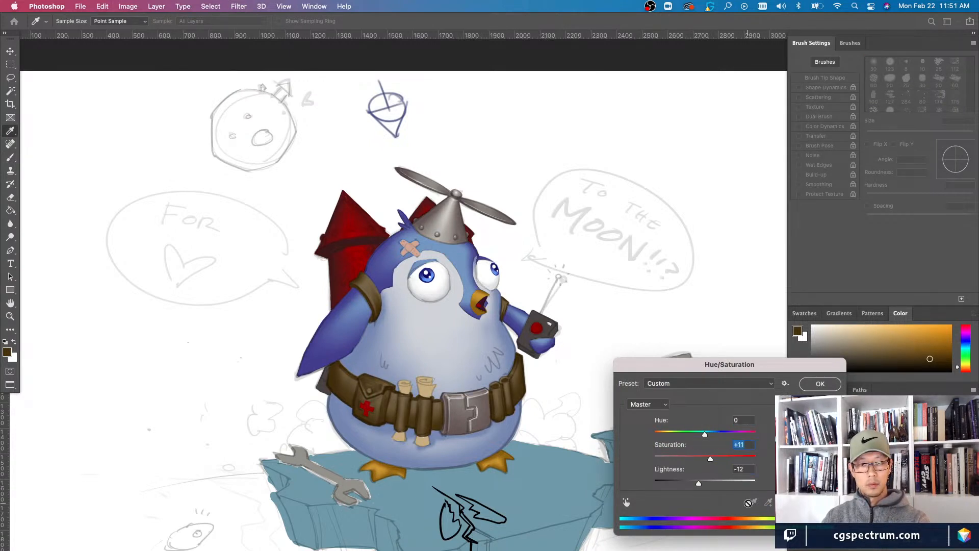
pyautogui.moveTo(705, 434); pyautogui.dragTo(700, 434)
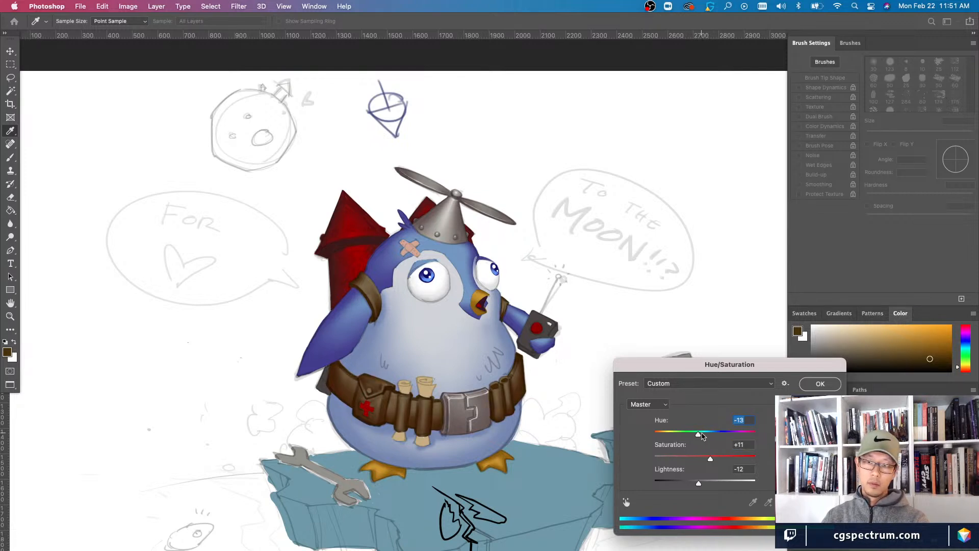
pyautogui.moveTo(703, 434)
pyautogui.mouseDown()
pyautogui.moveTo(714, 459)
pyautogui.moveTo(704, 487)
pyautogui.mouseUp()
pyautogui.press('super+minus')
pyautogui.press('super+minus')
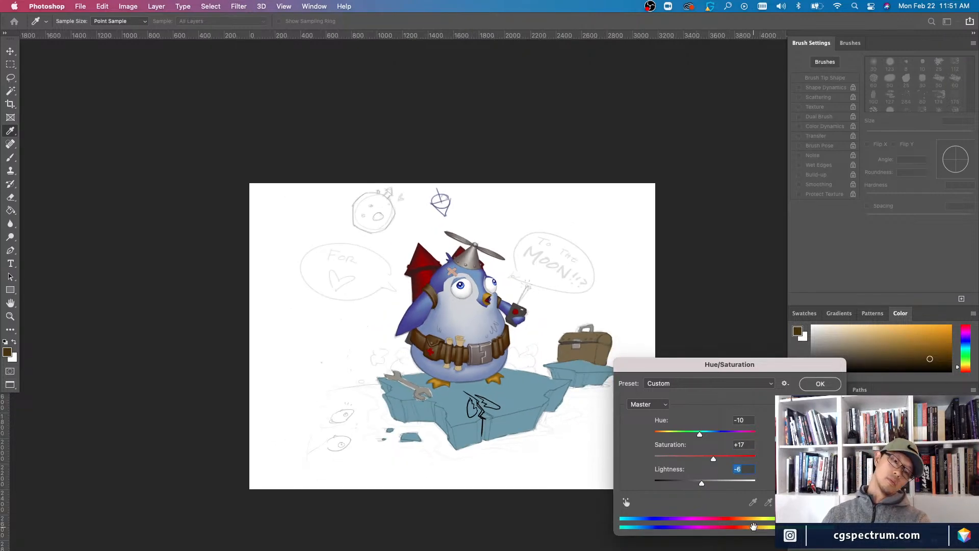
pyautogui.press('super+plus')
pyautogui.press('super+plus')
pyautogui.click(820, 383)
pyautogui.press('b')
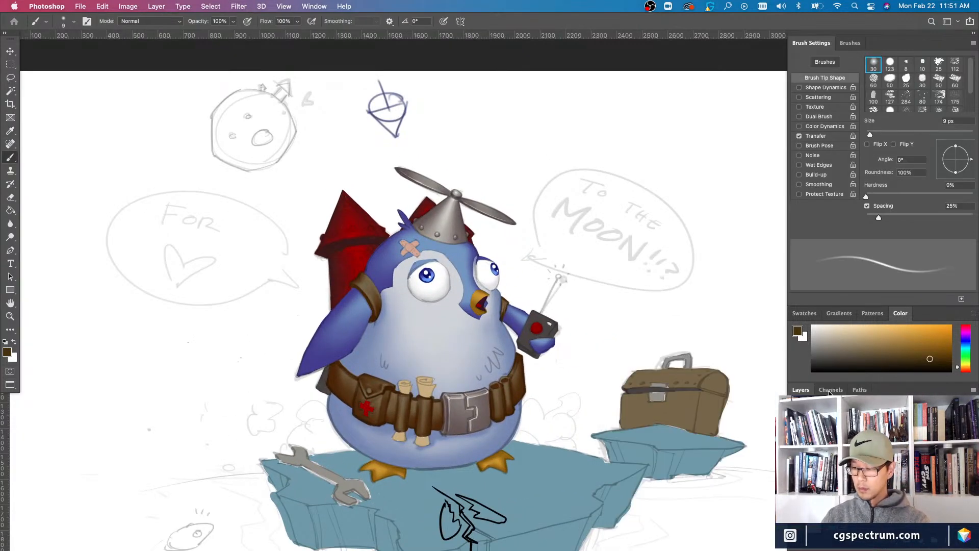
# - Examine the recoloured belt, pouches and armbands up close and within the whole illustration
pyautogui.press('super+minus')
pyautogui.press('super+minus')
pyautogui.press('super+plus')
pyautogui.press('super+plus')
pyautogui.press('super+plus')
pyautogui.press('super+minus')
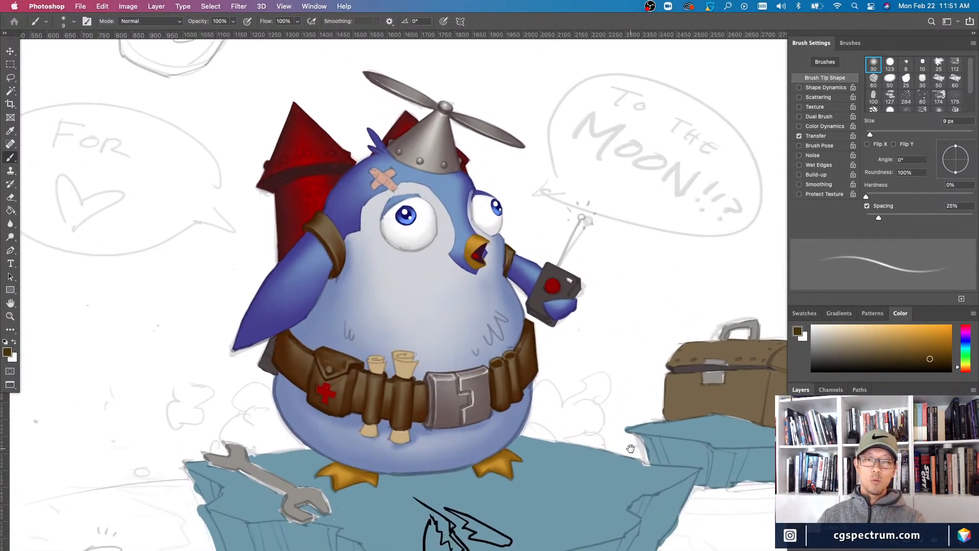
pyautogui.press('super+plus')
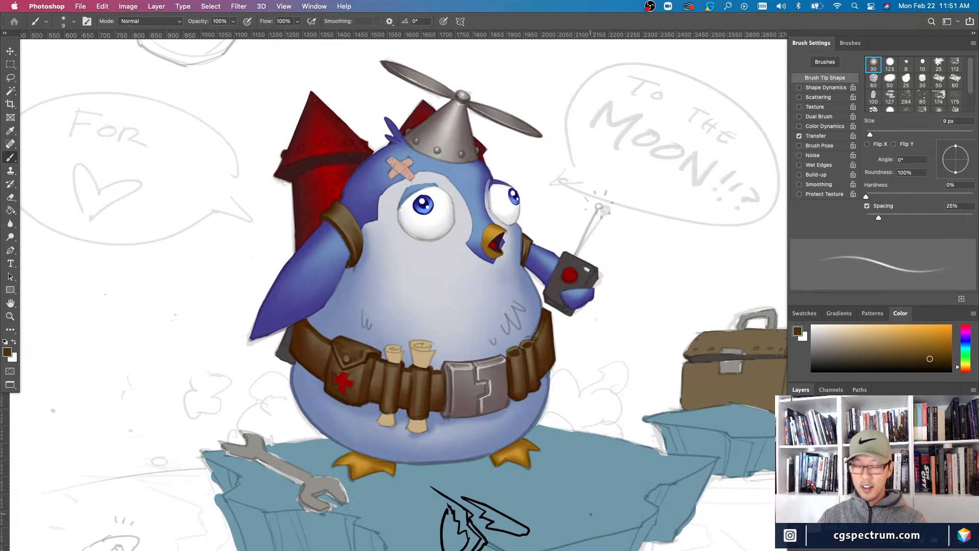
pyautogui.press('super+minus')
pyautogui.press('super+plus')
pyautogui.moveTo(630, 438); pyautogui.dragTo(648, 452)
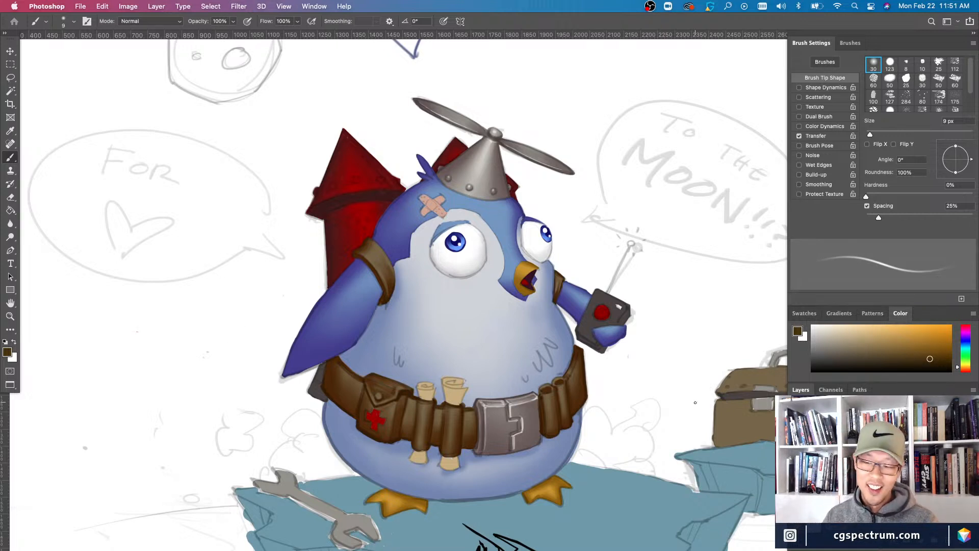
# - Select the beak's layer, Layer 46, and return to the Brush tool
pyautogui.press('super+minus')
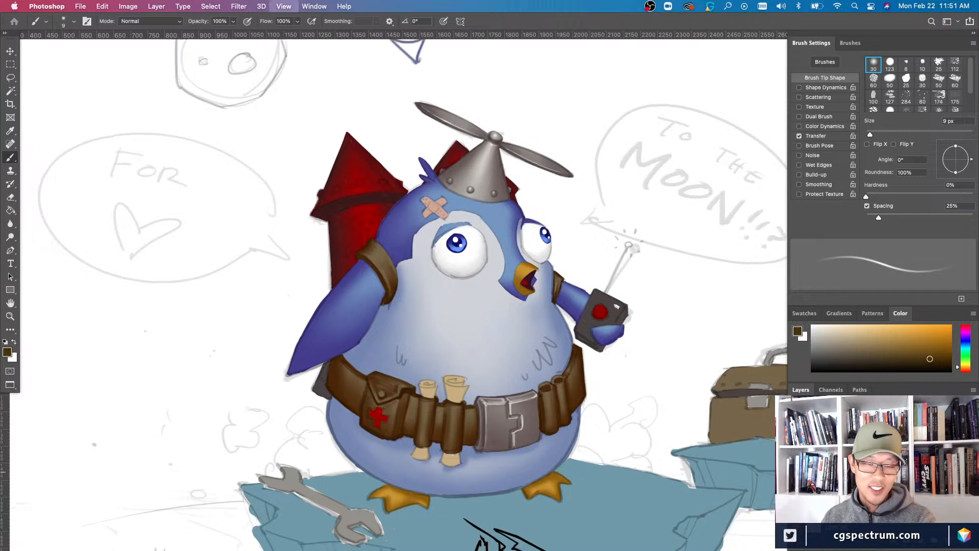
pyautogui.press('super+plus')
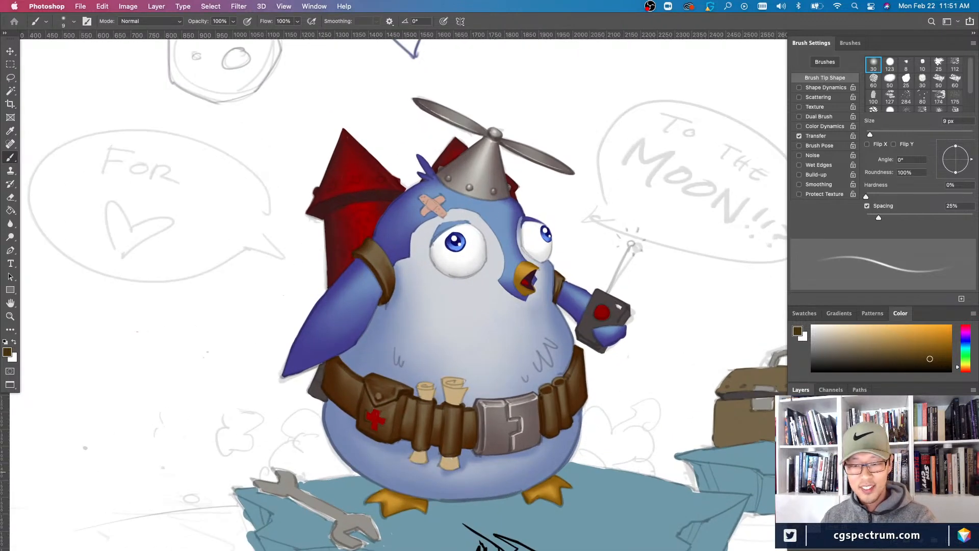
pyautogui.press('super+minus')
pyautogui.press('super+plus')
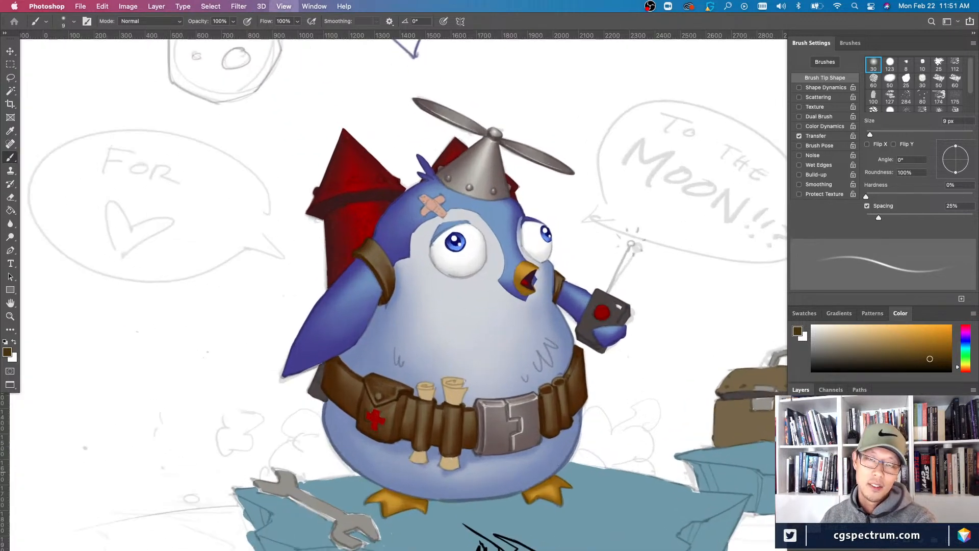
pyautogui.press('v')
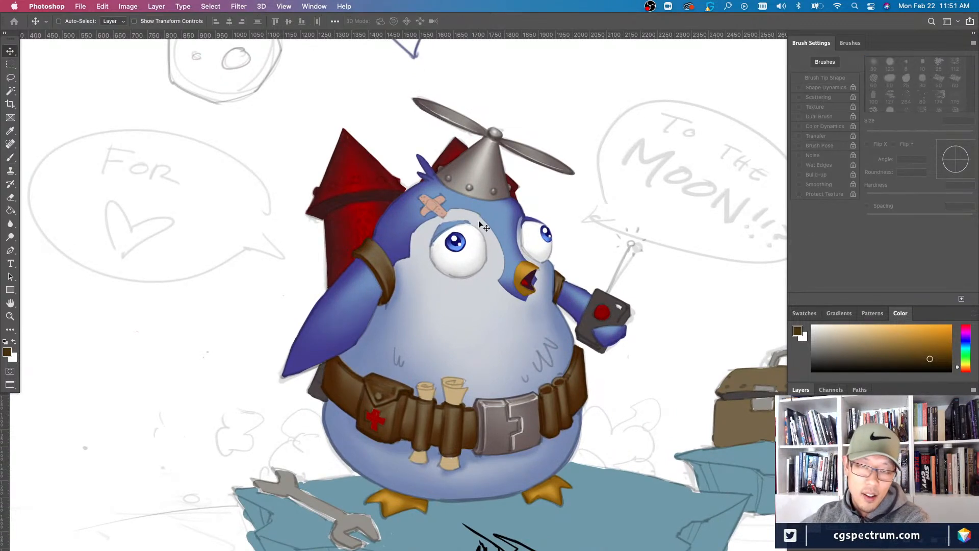
pyautogui.rightClick(529, 275)
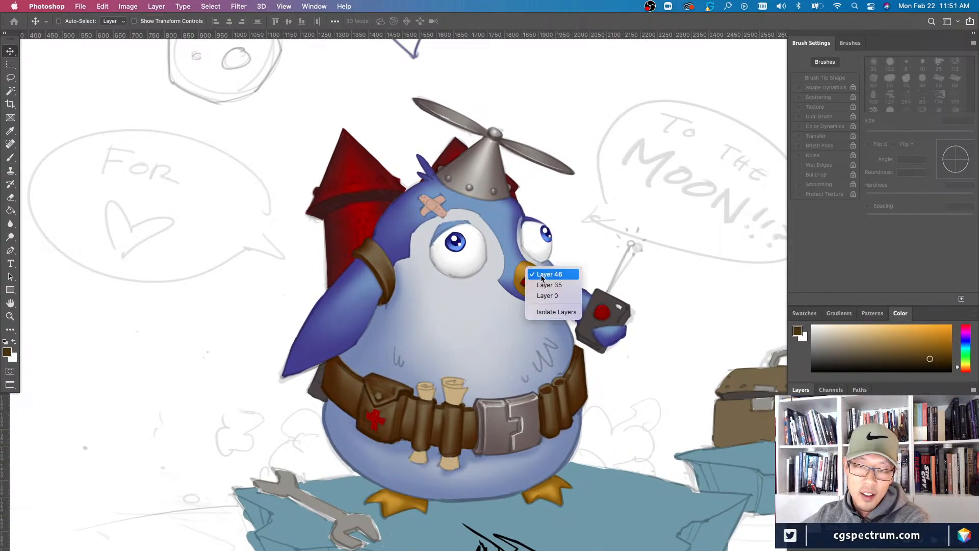
pyautogui.press('Escape')
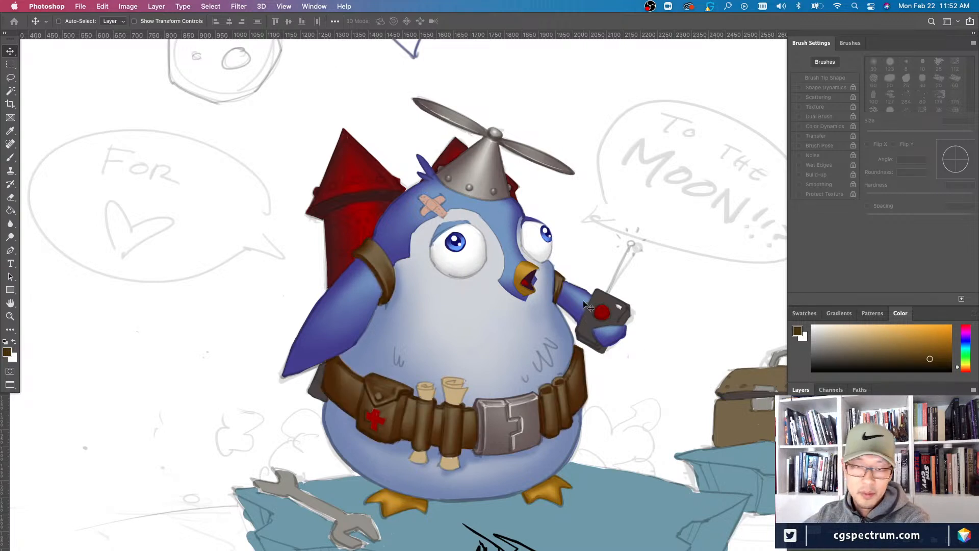
pyautogui.rightClick(530, 274)
pyautogui.click(533, 275)
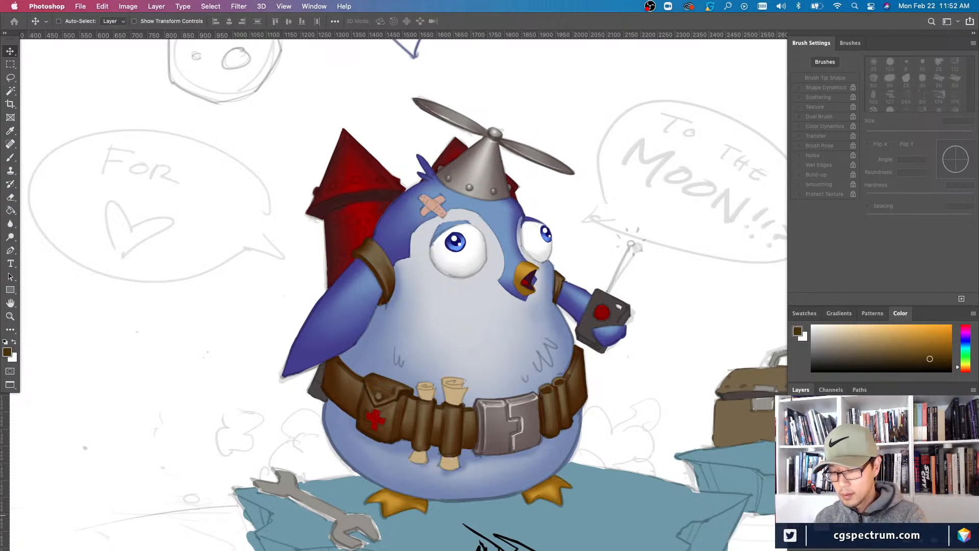
pyautogui.press('b')
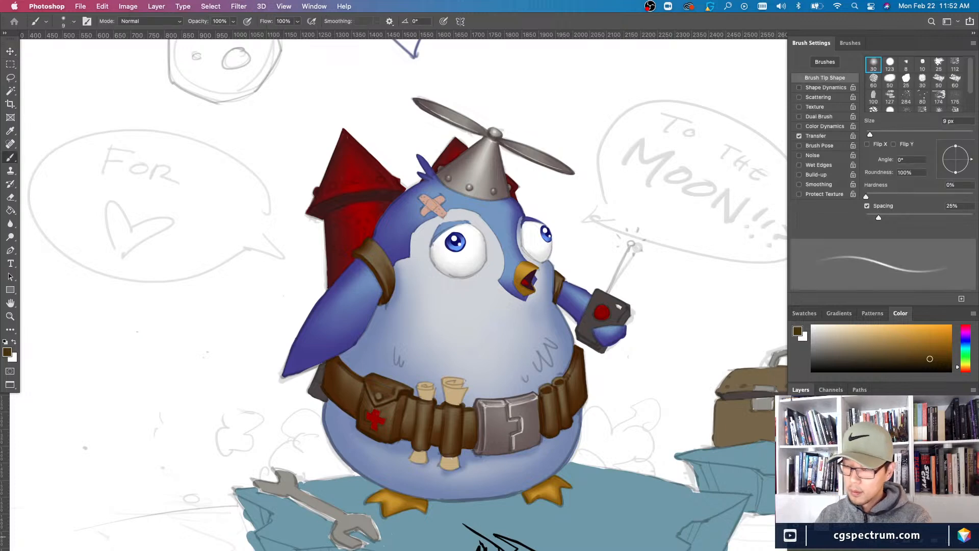
# - Examine the penguin's face, armbands and remote-holding wing up close
pyautogui.press('super+equal')
pyautogui.moveTo(591, 380); pyautogui.dragTo(575, 416)
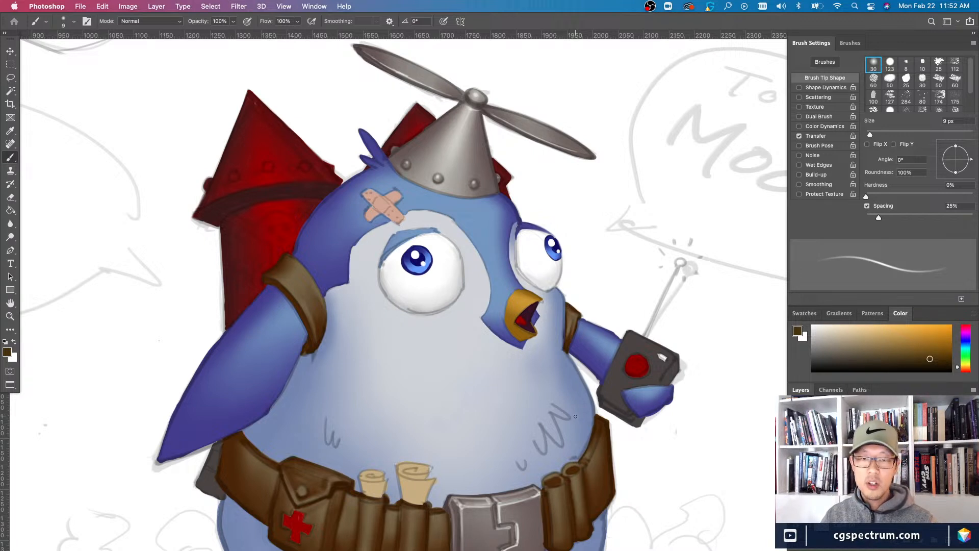
pyautogui.hscroll(5, 540, 383)
pyautogui.scroll(-2, 540, 382)
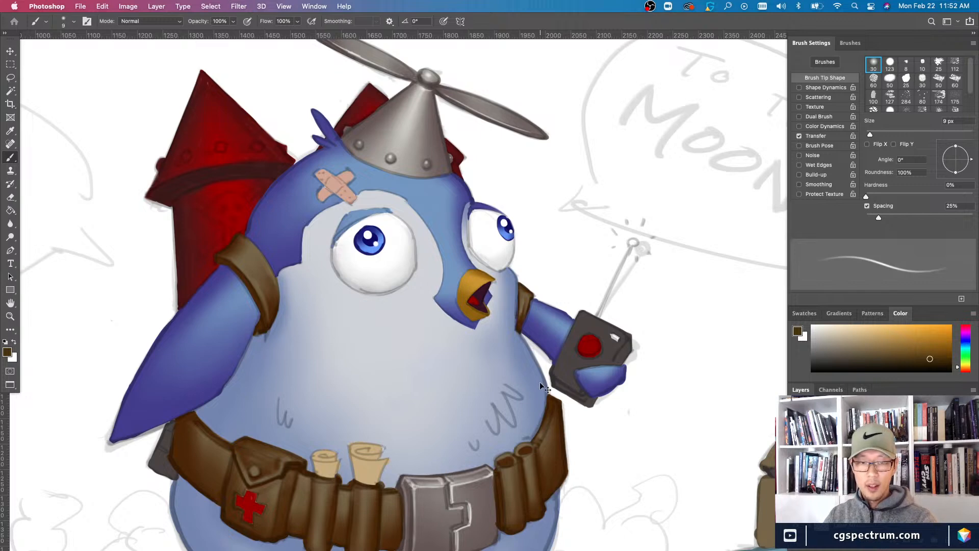
pyautogui.scroll(5, 539, 382)
pyautogui.scroll(-5, 515, 364)
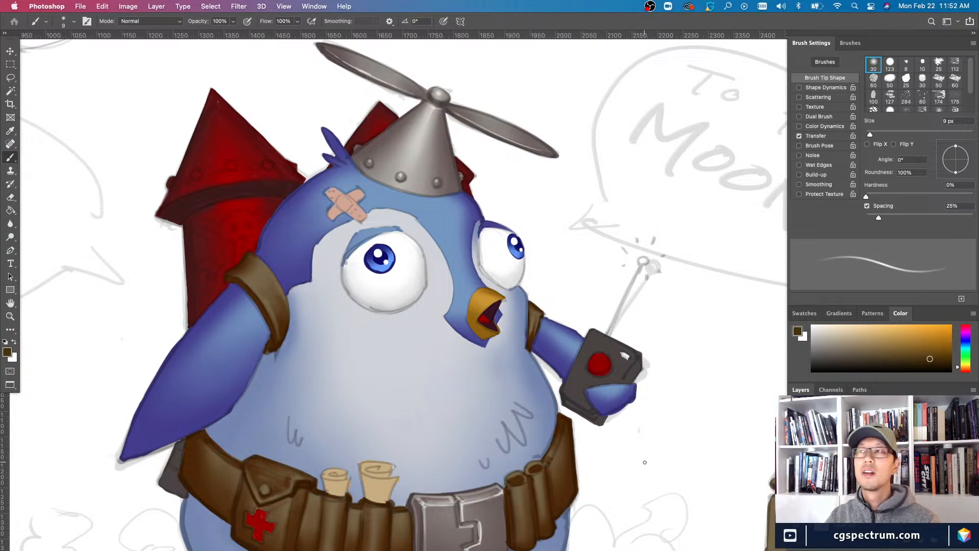
pyautogui.scroll(-3, 644, 462)
pyautogui.scroll(3, 645, 462)
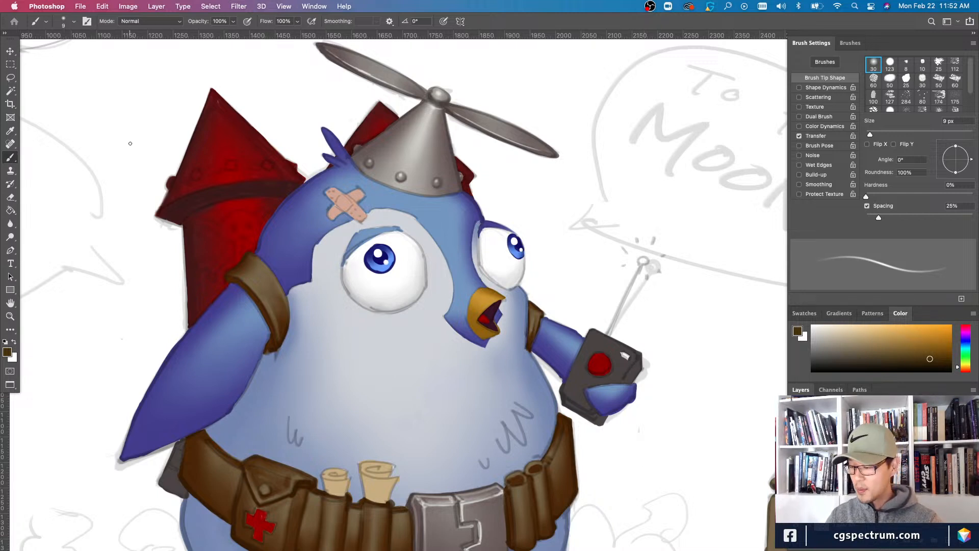
pyautogui.scroll(3, 691, 457)
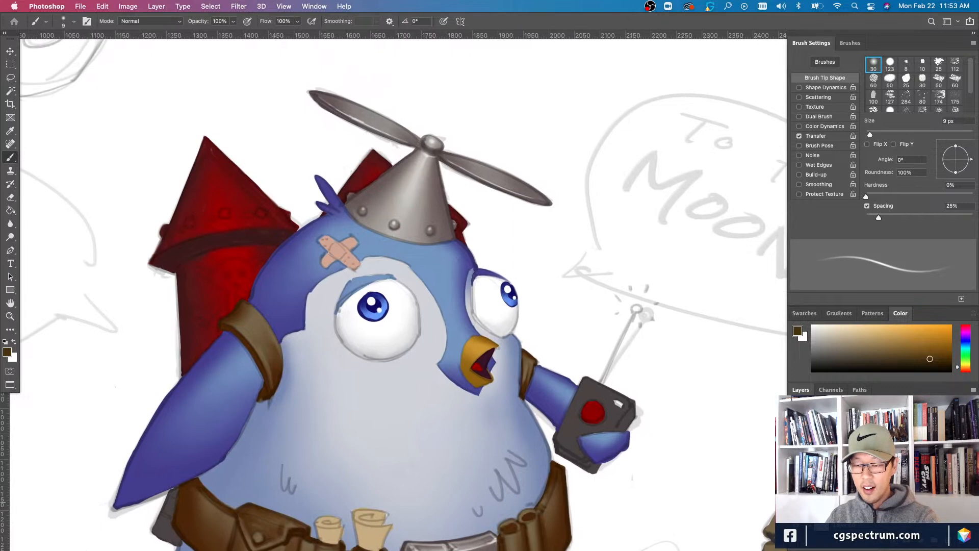
# - Compare the penguin's face, hat and leather gear in close-up with its overall look in the wider illustration
pyautogui.press('h')
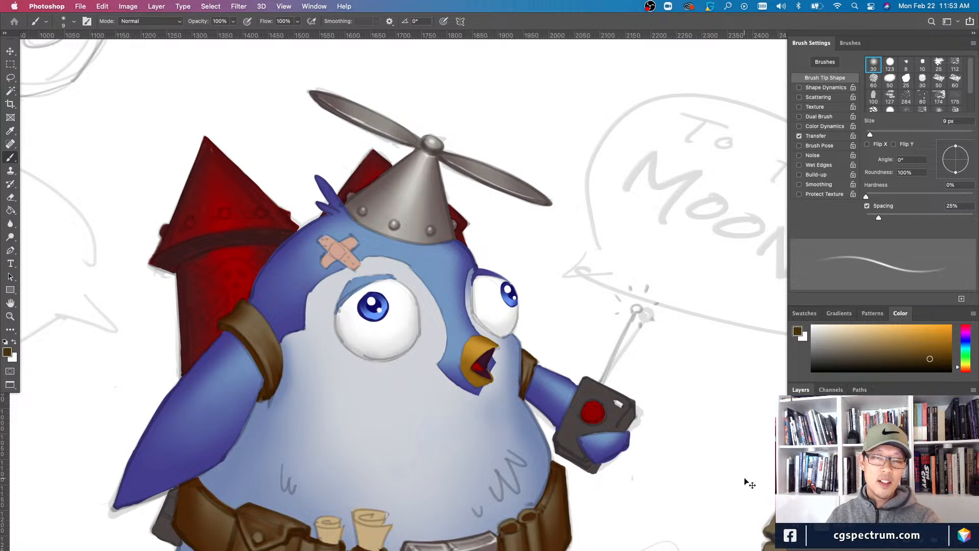
pyautogui.press('super+minus')
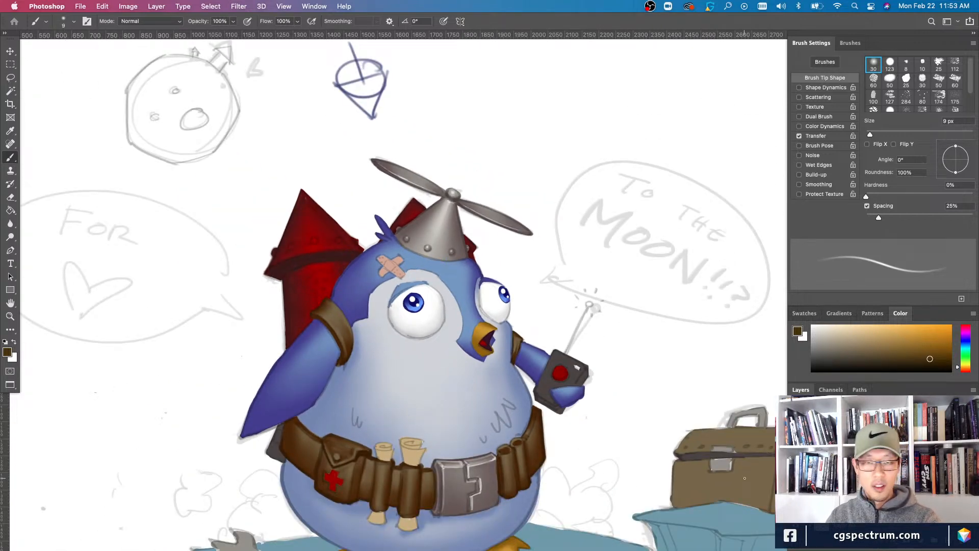
pyautogui.press('super+equal')
pyautogui.press('super+equal')
pyautogui.press('super+minus')
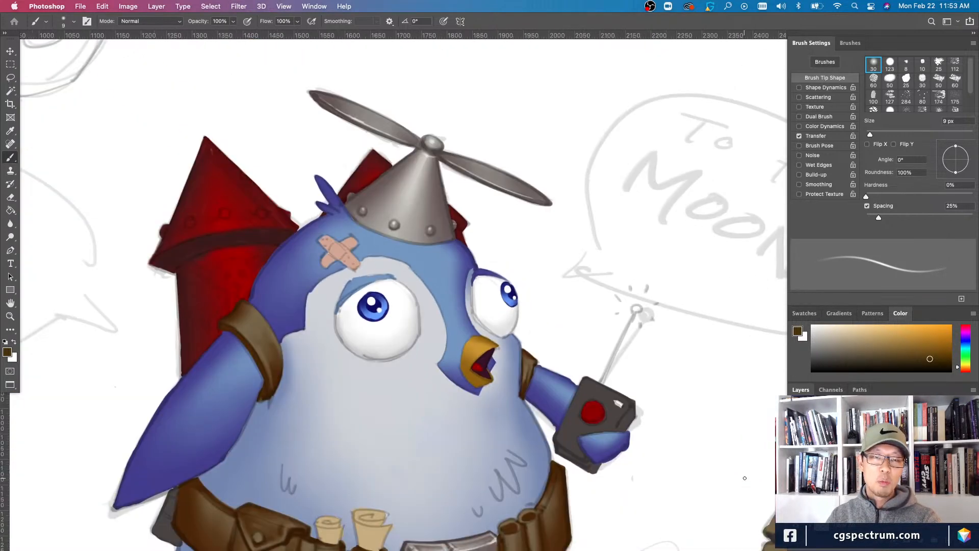
pyautogui.press('super+minus')
pyautogui.press('super+minus')
pyautogui.press('super+equal')
pyautogui.press('super+equal')
pyautogui.press('super+equal')
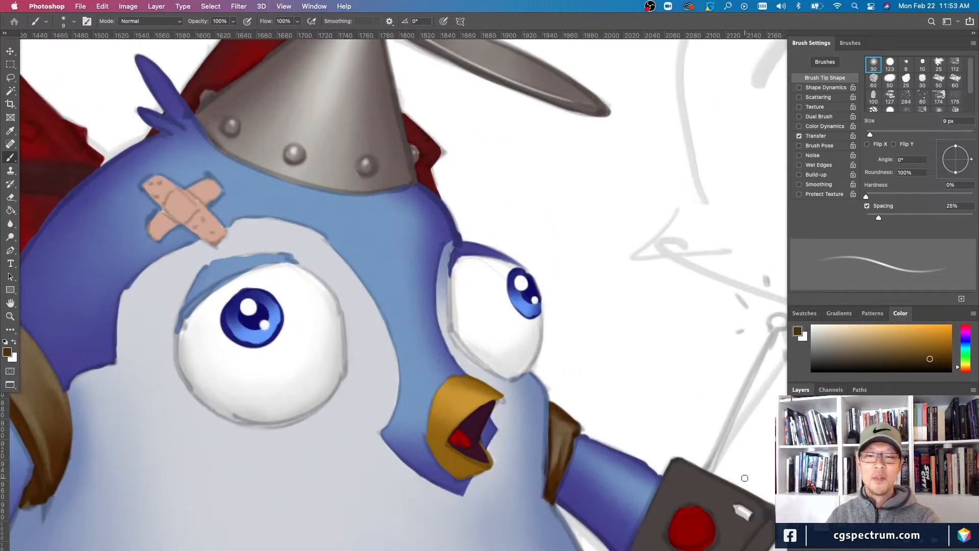
pyautogui.press('super+minus')
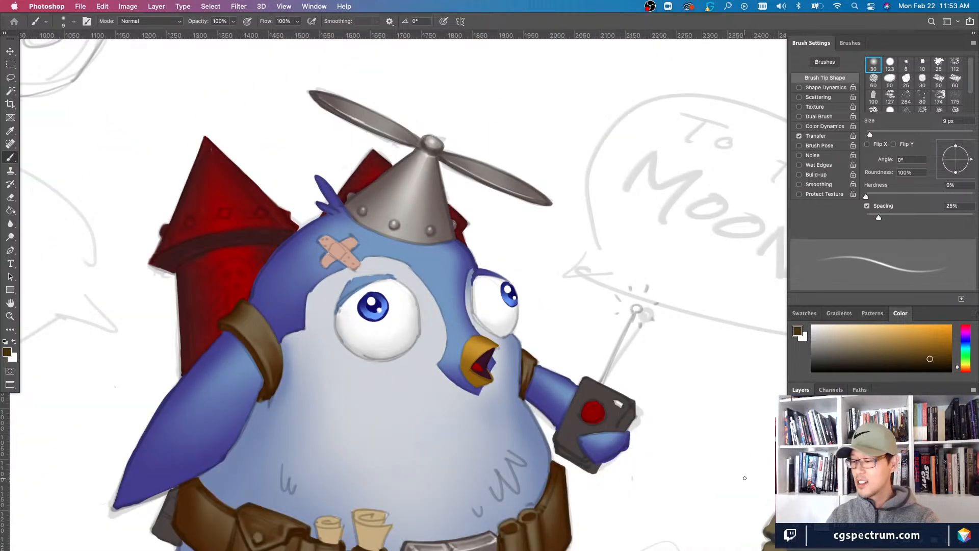
pyautogui.press('super+minus')
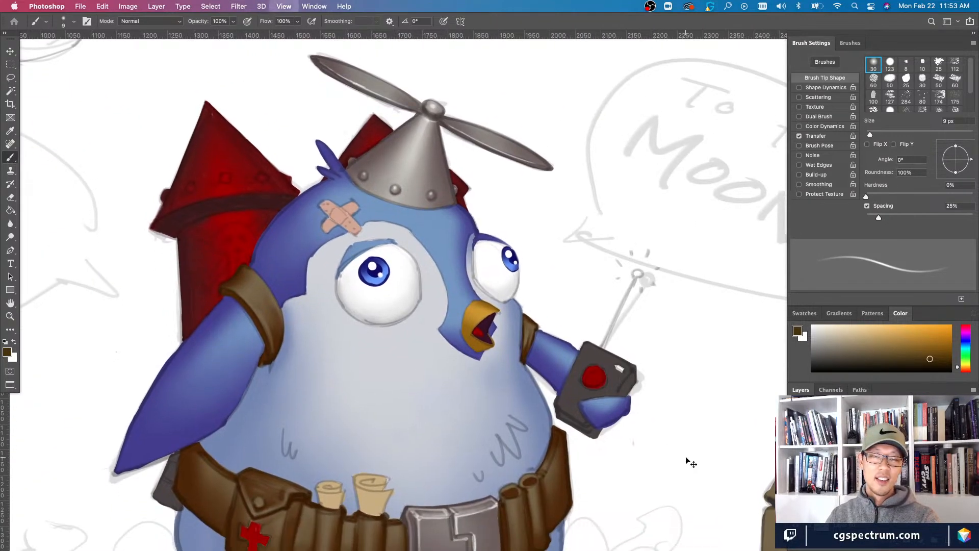
pyautogui.press('super+minus')
pyautogui.press('super+plus')
pyautogui.press('super+plus')
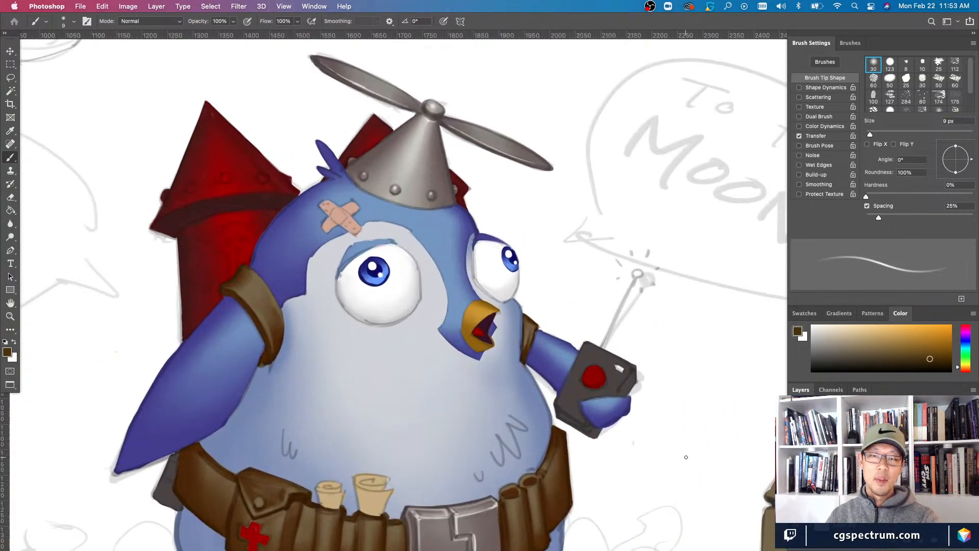
pyautogui.press('super+minus')
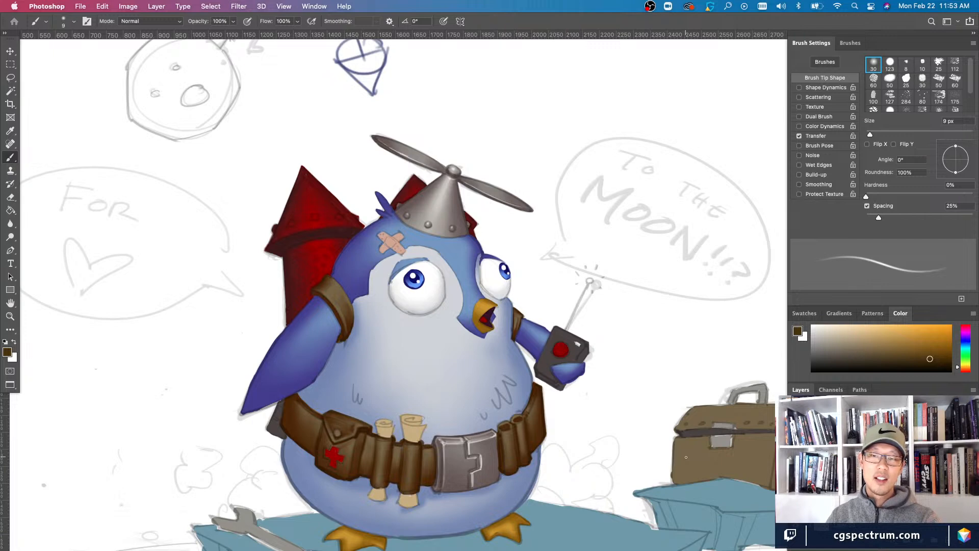
pyautogui.press('super+plus')
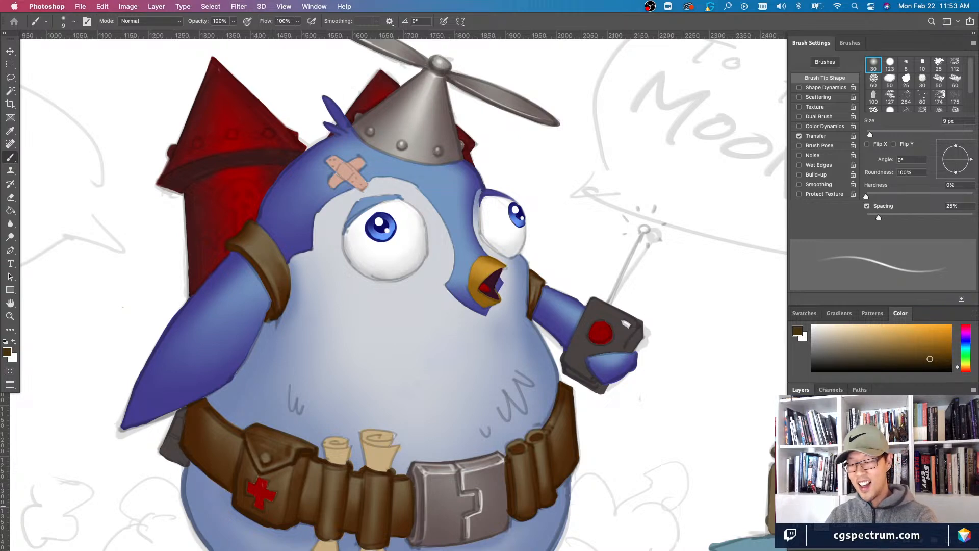
pyautogui.press('super+minus')
pyautogui.press('super+minus')
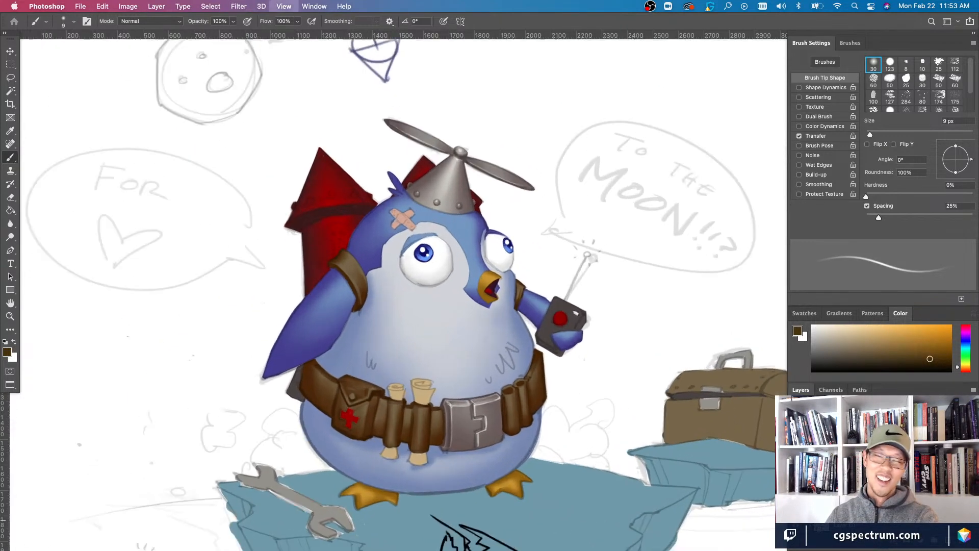
pyautogui.press('super+plus')
pyautogui.press('e')
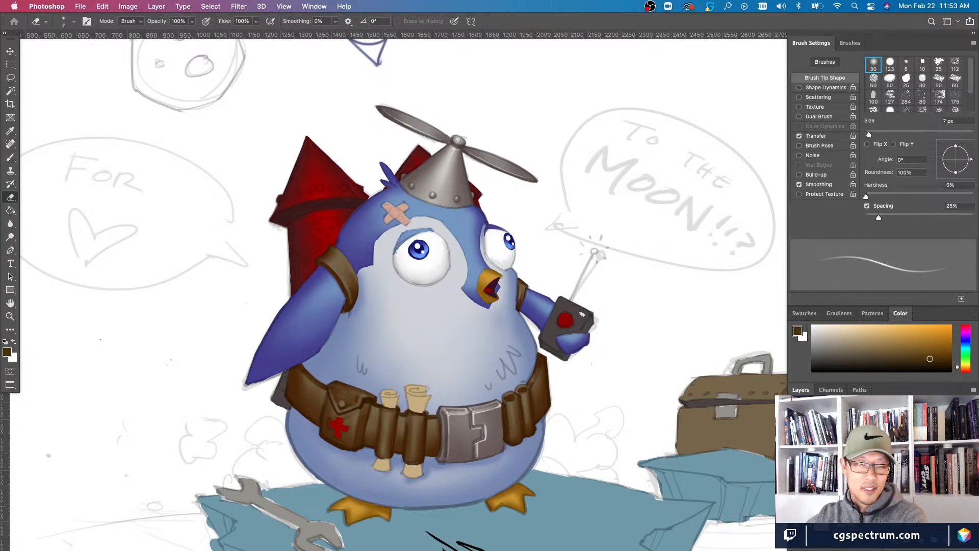
# - Select Layer 55 at the head's edge and compare the penguin with the blue shading on its head and wings hidden and shown
pyautogui.press('v')
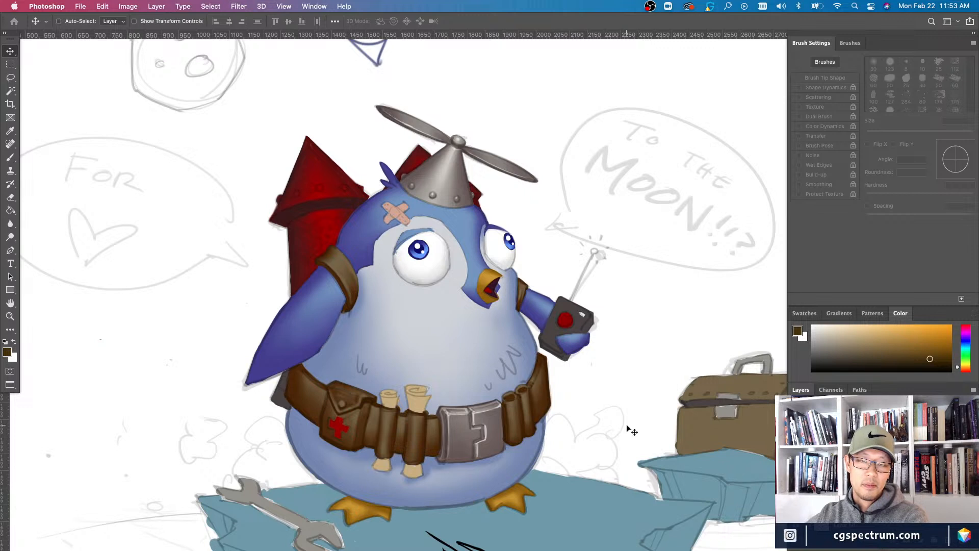
pyautogui.rightClick(353, 246)
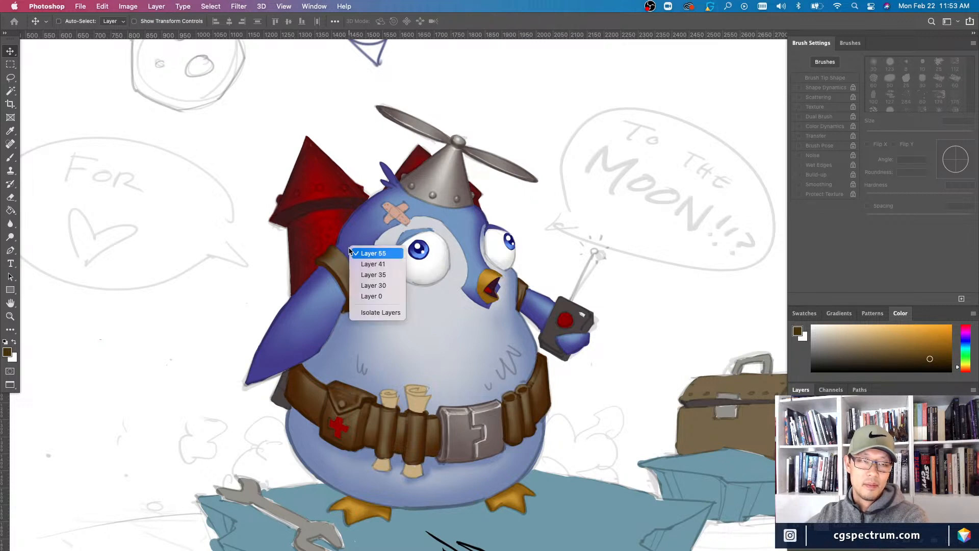
pyautogui.click(357, 252)
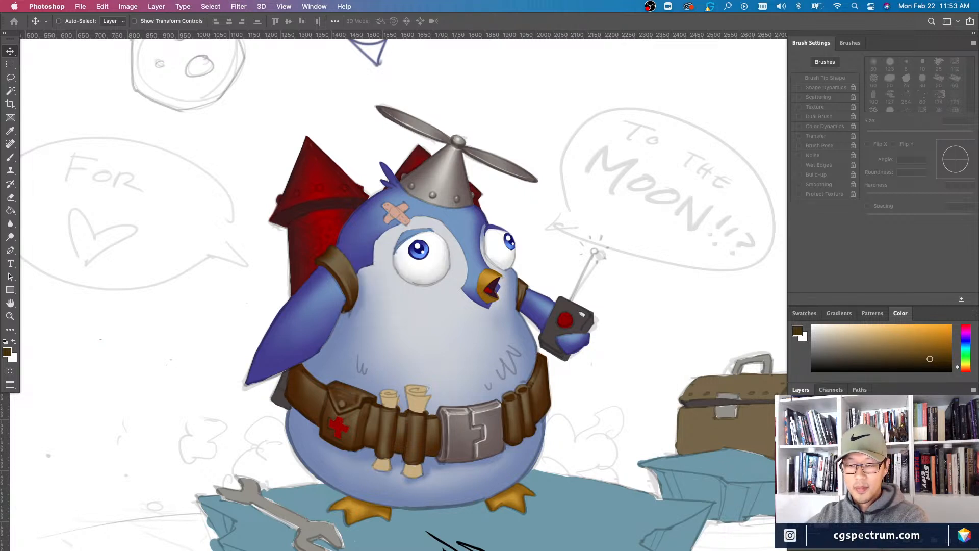
pyautogui.press('super+comma')
pyautogui.press('super+comma')
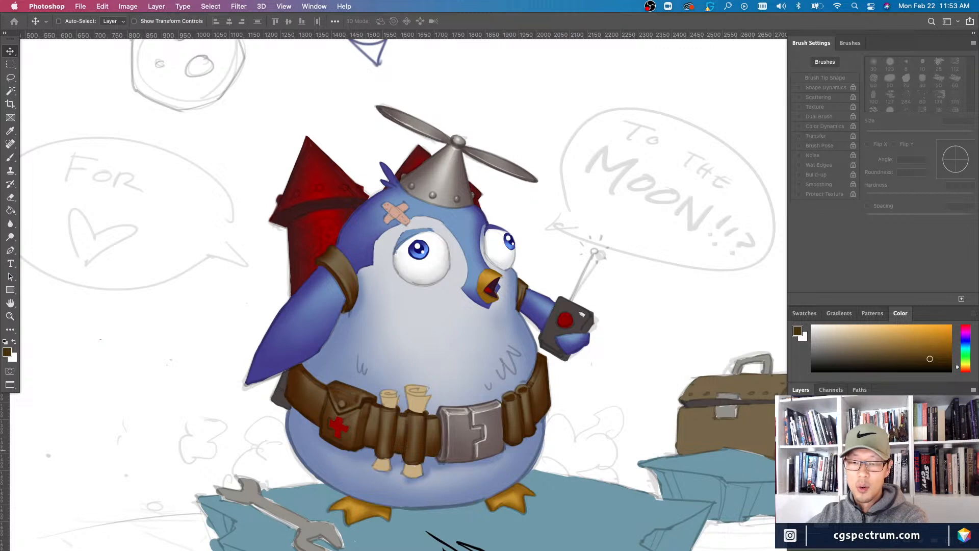
pyautogui.press('super+comma')
pyautogui.press('super+comma')
pyautogui.press('super+comma')
pyautogui.press('super+comma')
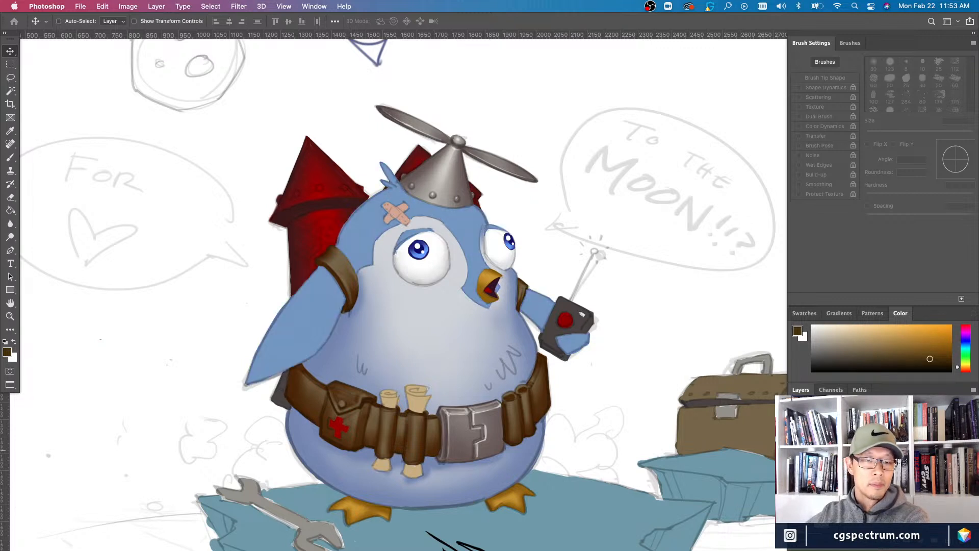
pyautogui.press('b')
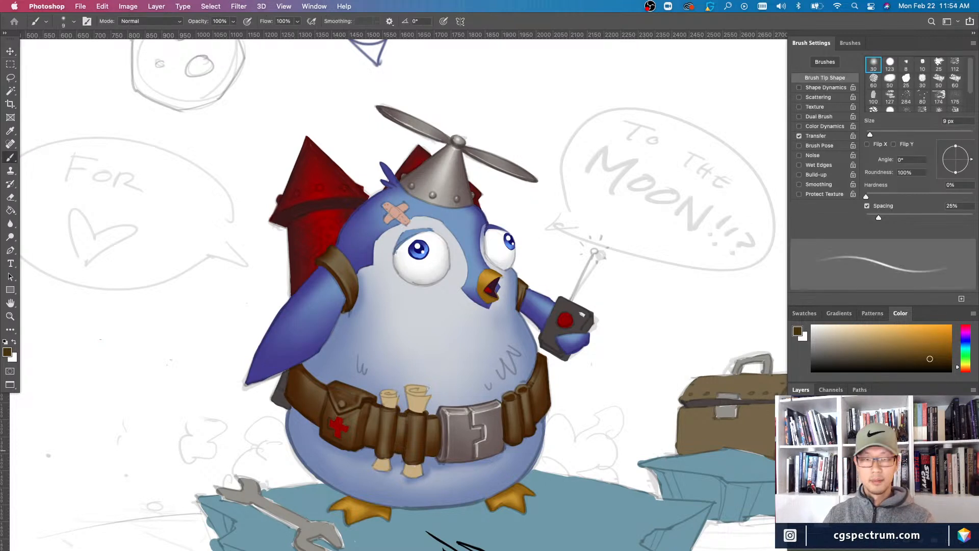
# - Examine the full canvas with the penguin, speech bubbles, toolbox and floating islands, and view the penguin again at a closer scale
pyautogui.press('super+0')
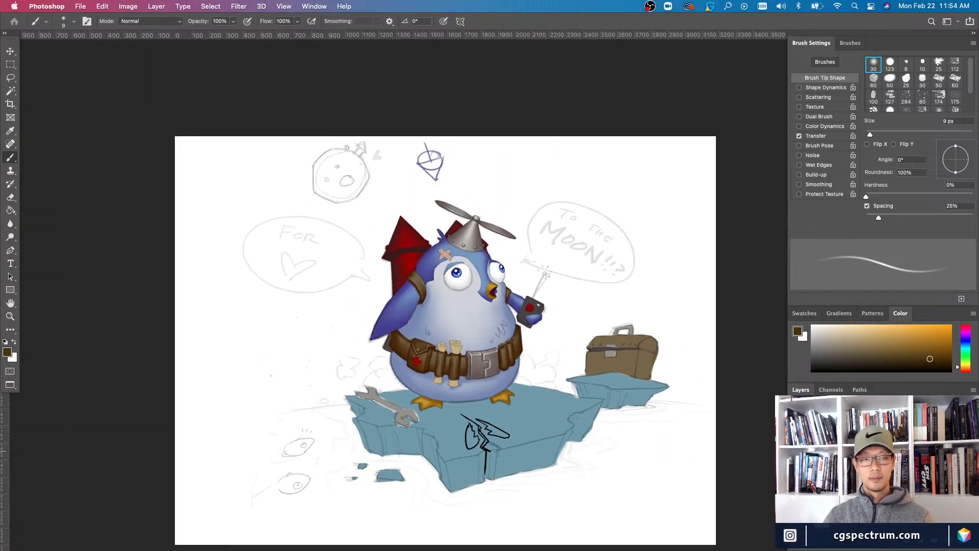
pyautogui.press('super+equal')
pyautogui.press('super+equal')
pyautogui.press('super+minus')
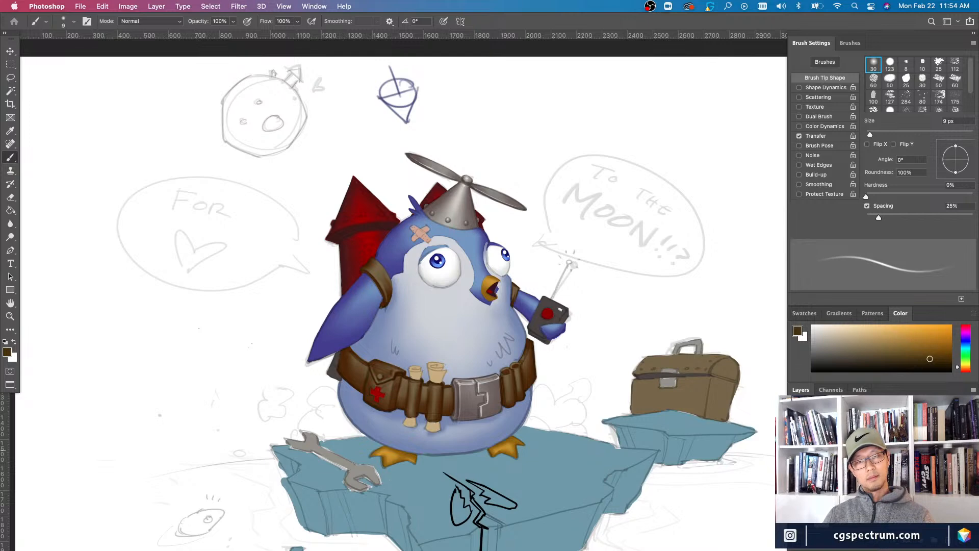
pyautogui.press('super+equal')
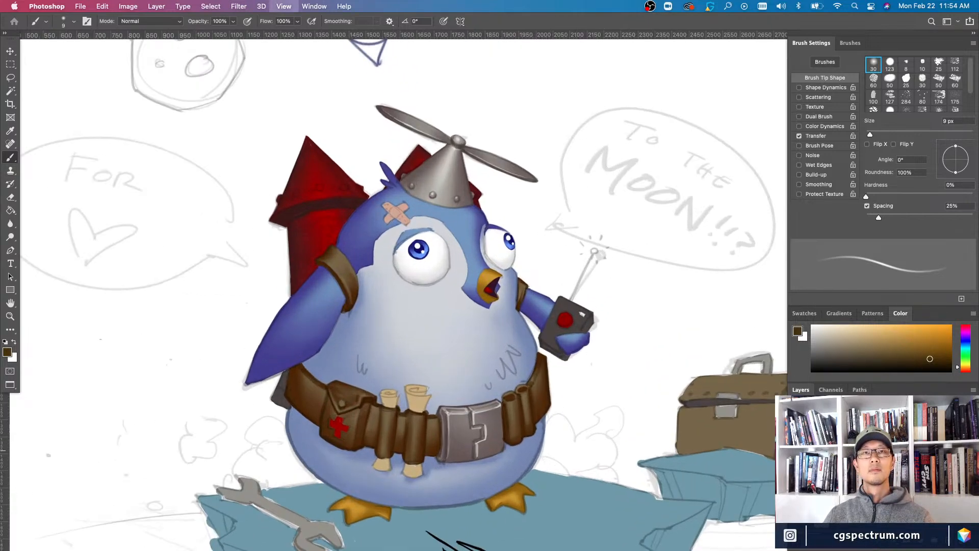
pyautogui.press('super+minus')
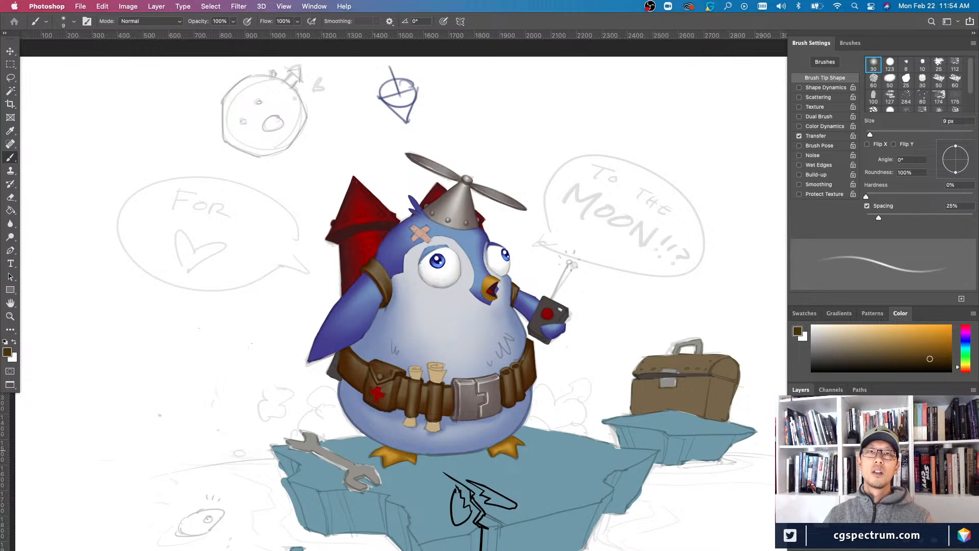
pyautogui.scroll(2, 492, 293)
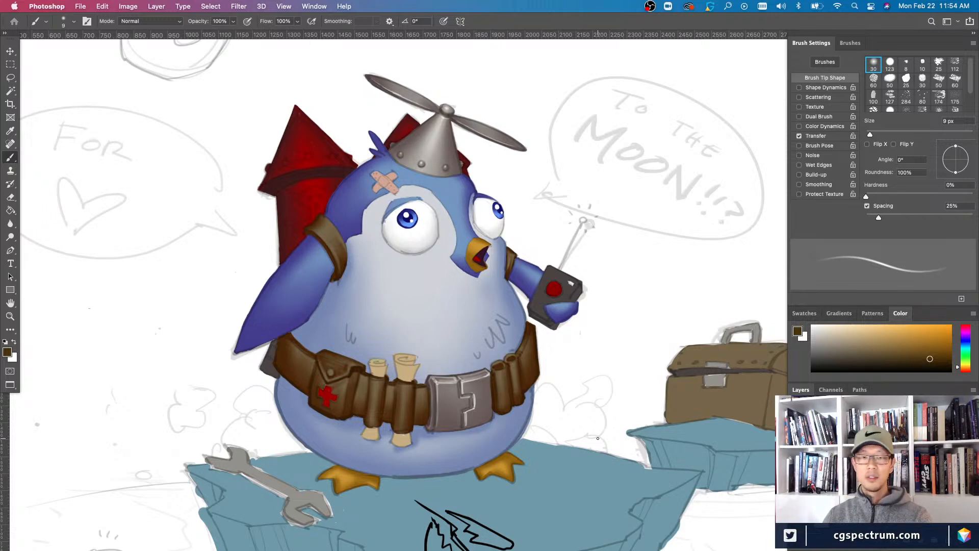
# - Compare the penguin in close-up with its look in the full illustration, including the islands, toolbox and speech bubbles
pyautogui.scroll(-3, 598, 438)
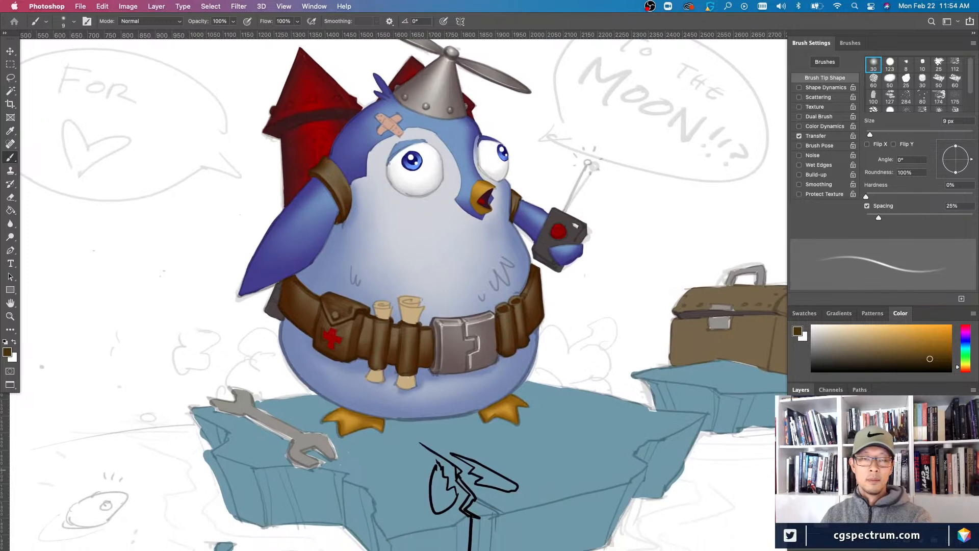
pyautogui.press('super+0')
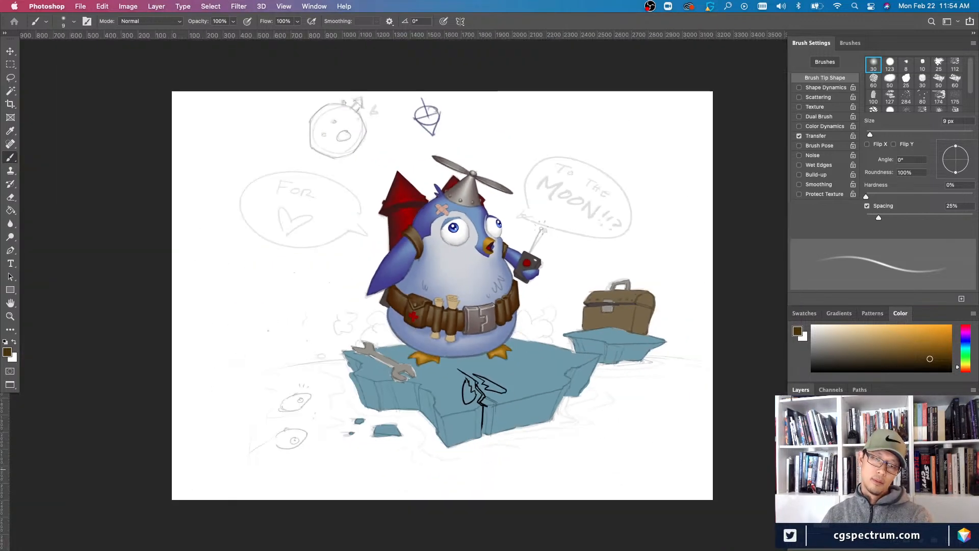
pyautogui.press('super+equal')
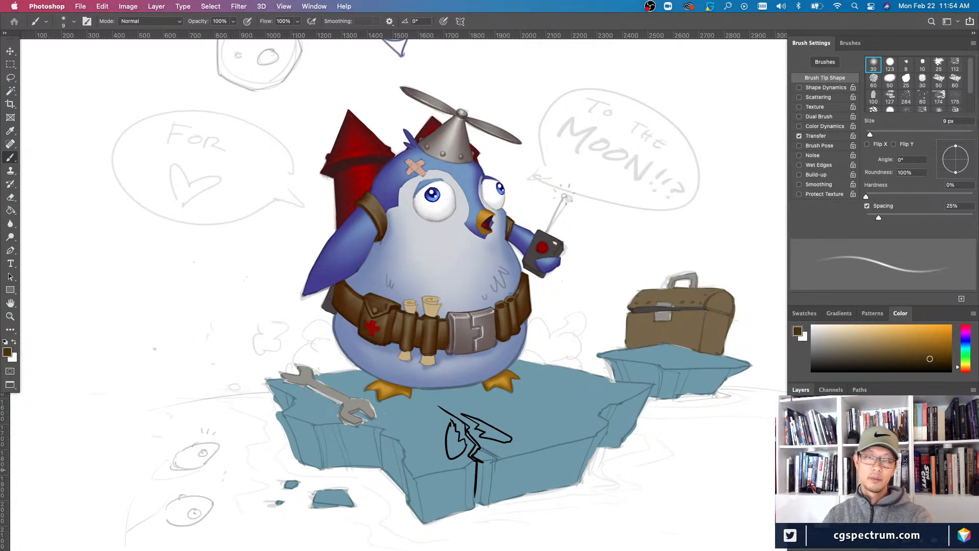
pyautogui.press('super+minus')
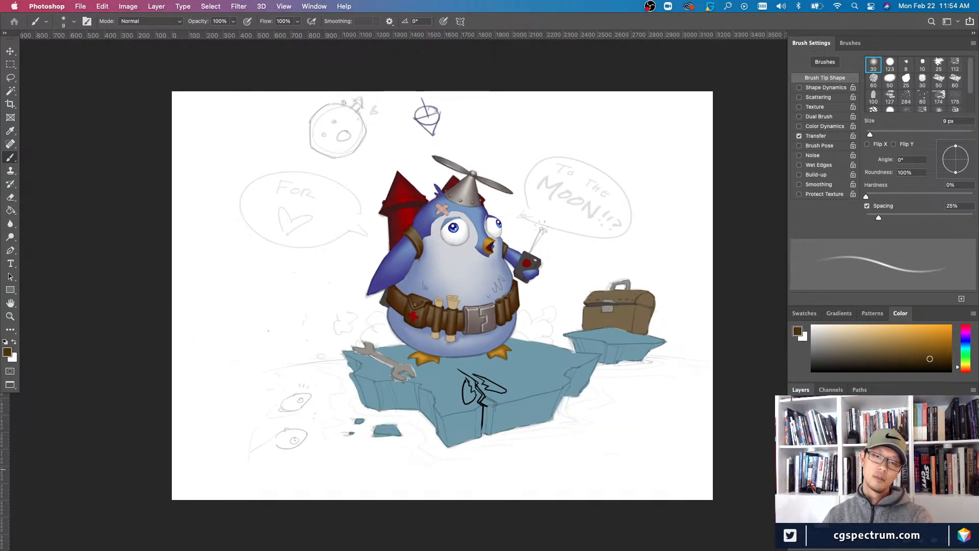
pyautogui.press('super+minus')
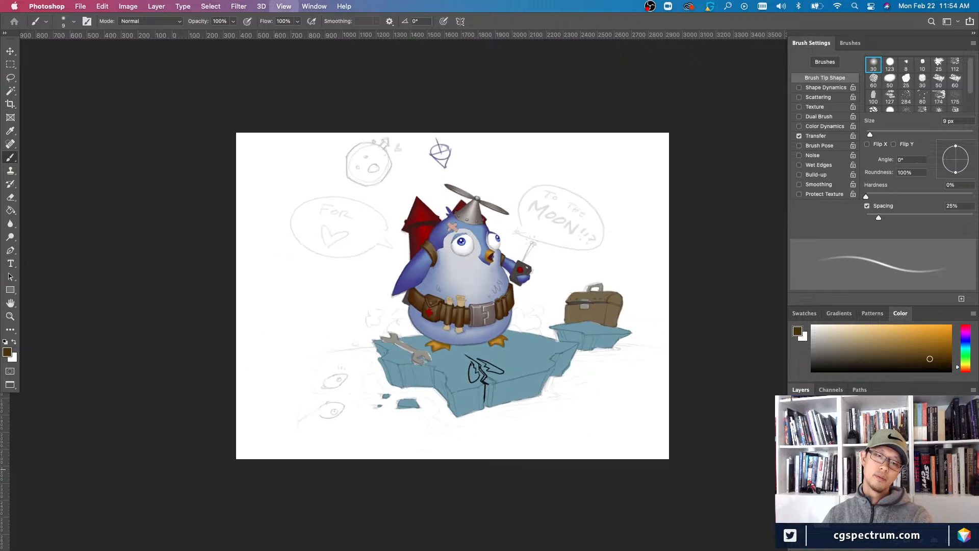
pyautogui.press('super+equal')
pyautogui.press('super+equal')
pyautogui.press('super+equal')
pyautogui.press('super+equal')
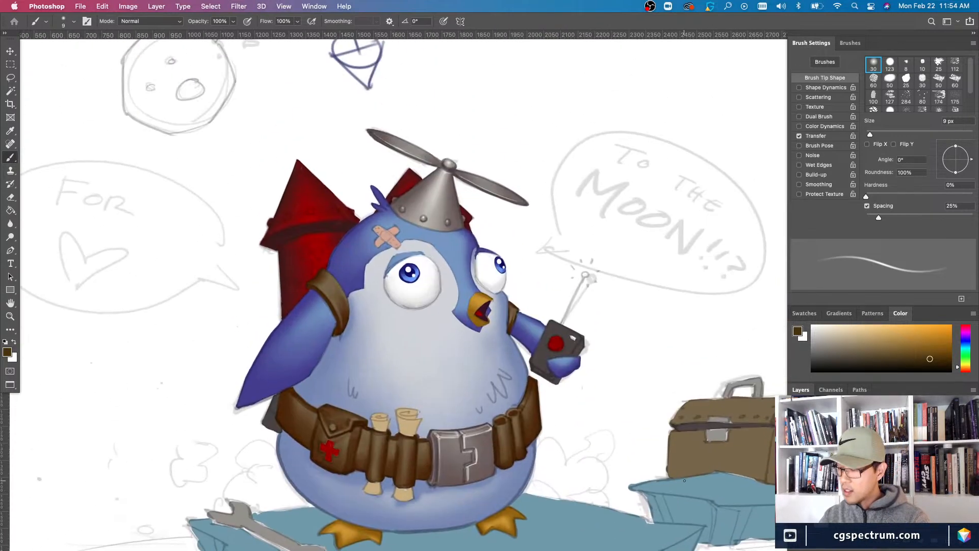
# - Select the beak's layer and lighten the top of the beak in pale beige with a soft 20 px brush
pyautogui.press('v')
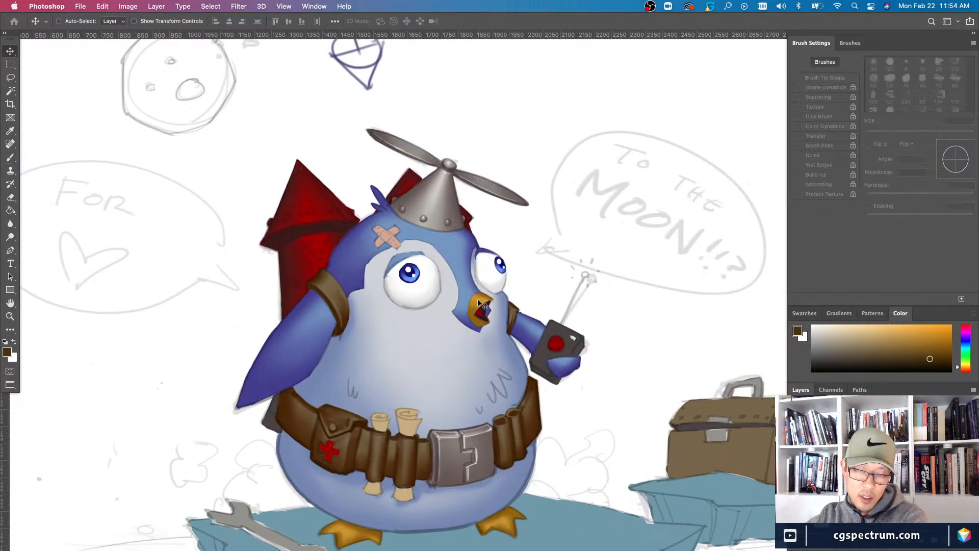
pyautogui.rightClick(475, 301)
pyautogui.click(484, 307)
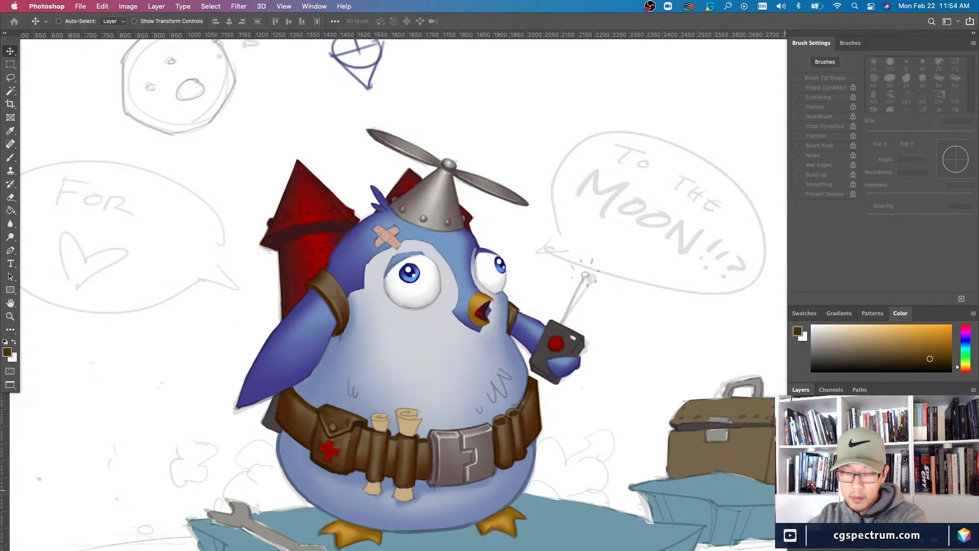
pyautogui.press('b')
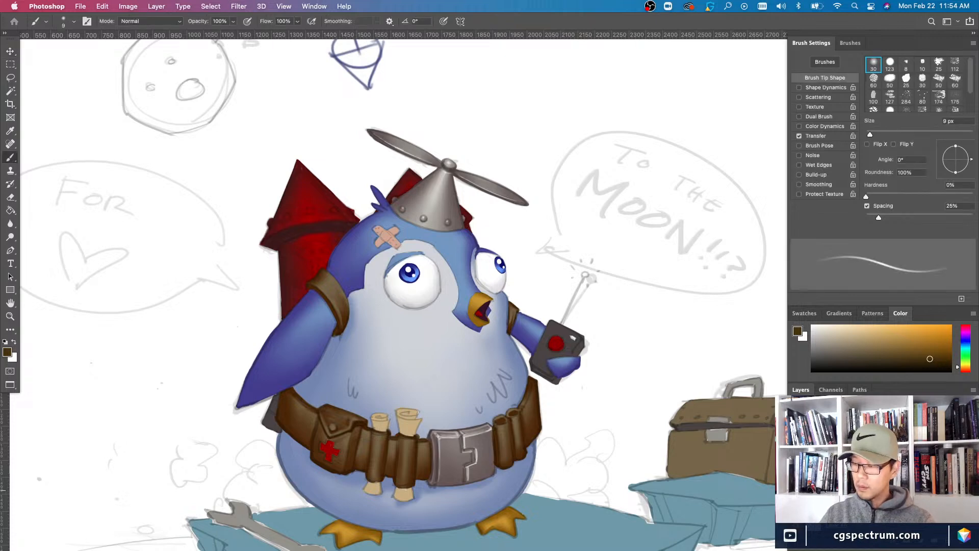
pyautogui.scroll(3, 484, 380)
pyautogui.scroll(5, 473, 369)
pyautogui.keyDown('alt'); pyautogui.click(471, 383); pyautogui.keyUp('alt')
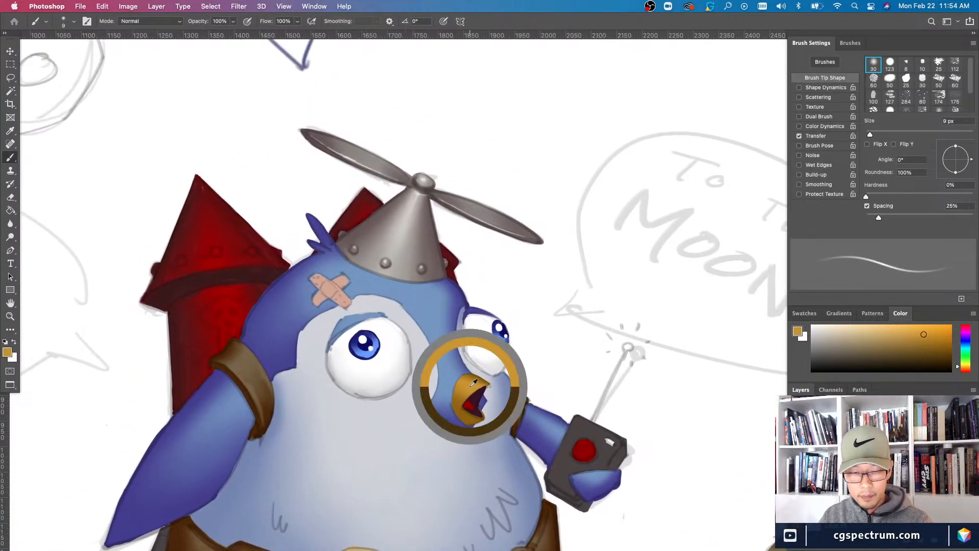
pyautogui.click(843, 329)
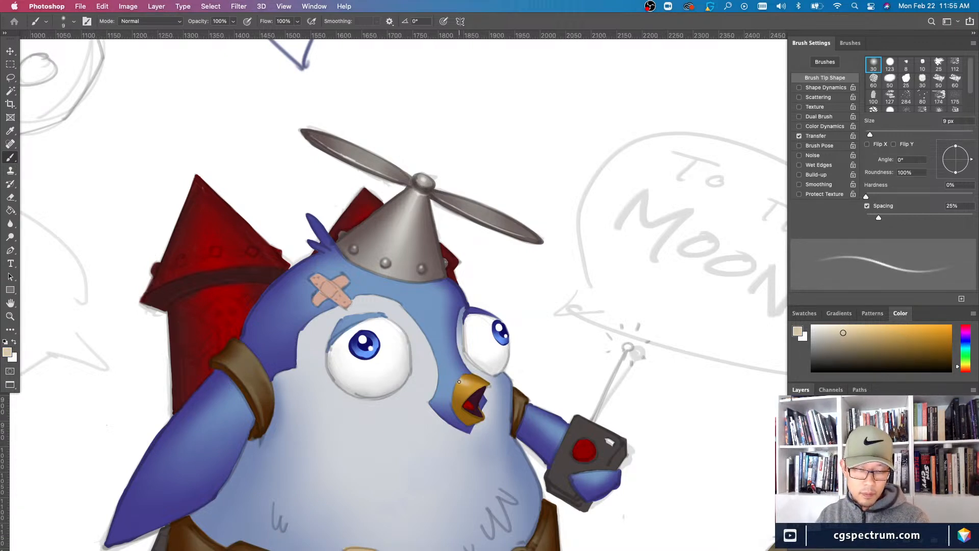
pyautogui.press(']')
pyautogui.press(']')
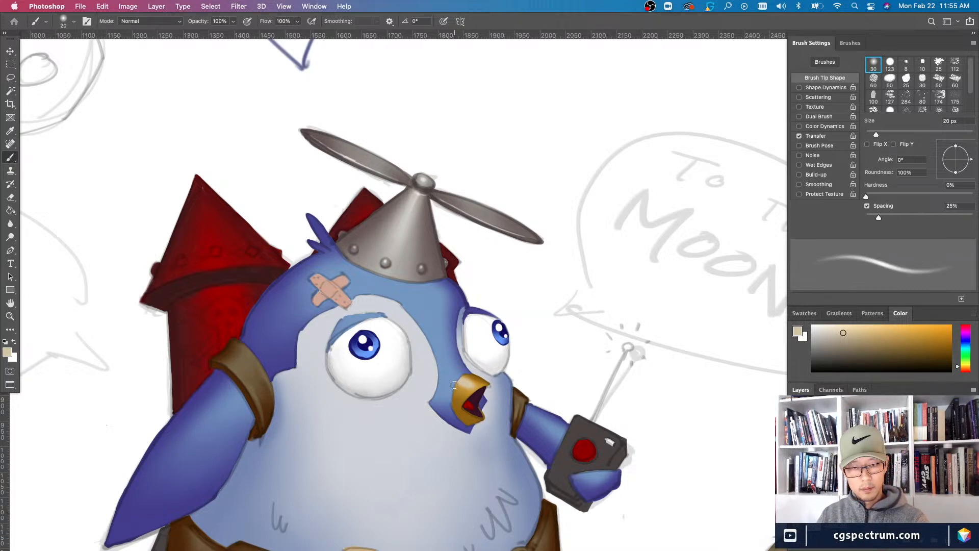
# - Soften the lightened area of the beak with a soft 25 px eraser
pyautogui.press('e')
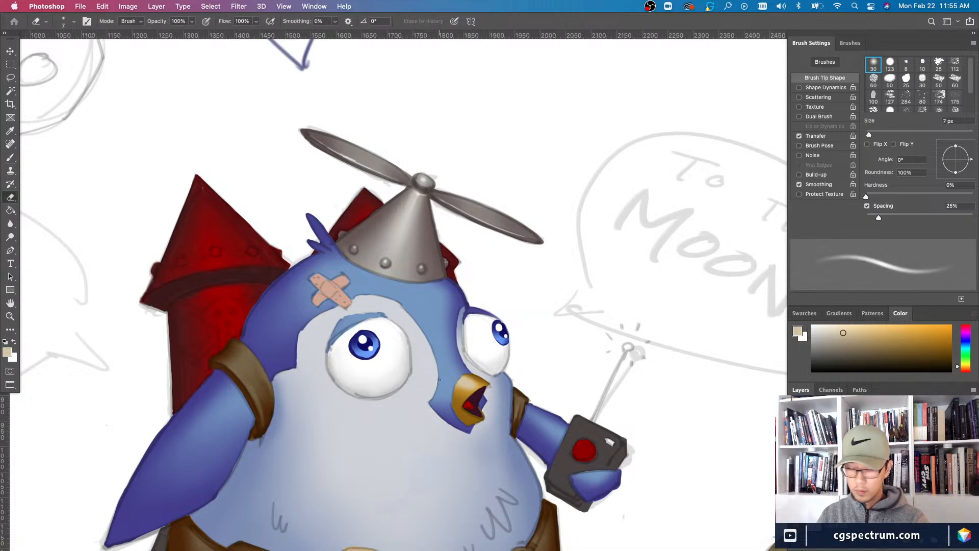
pyautogui.press(']')
pyautogui.press(']')
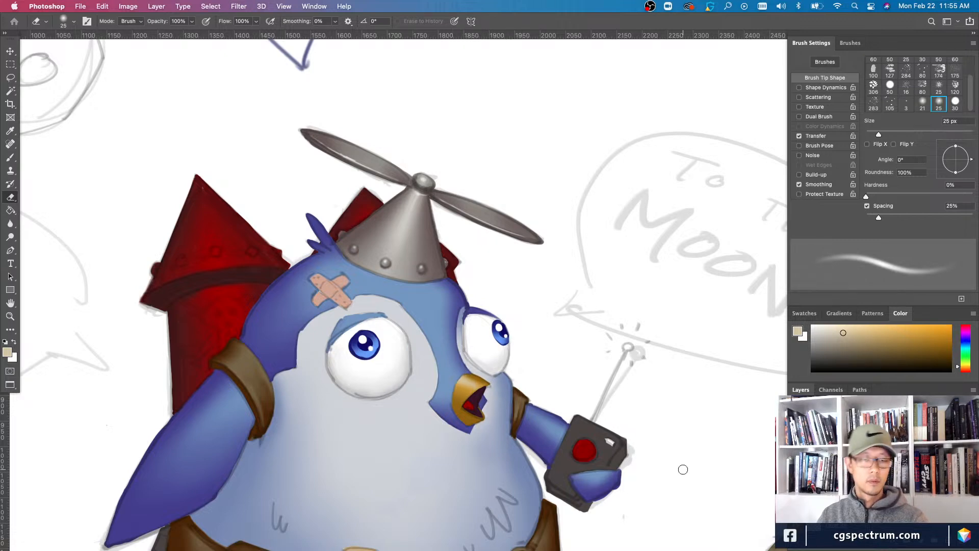
# - Check how the beak and face read in the full illustration and at a closer scale
pyautogui.press('super+minus')
pyautogui.press('super+minus')
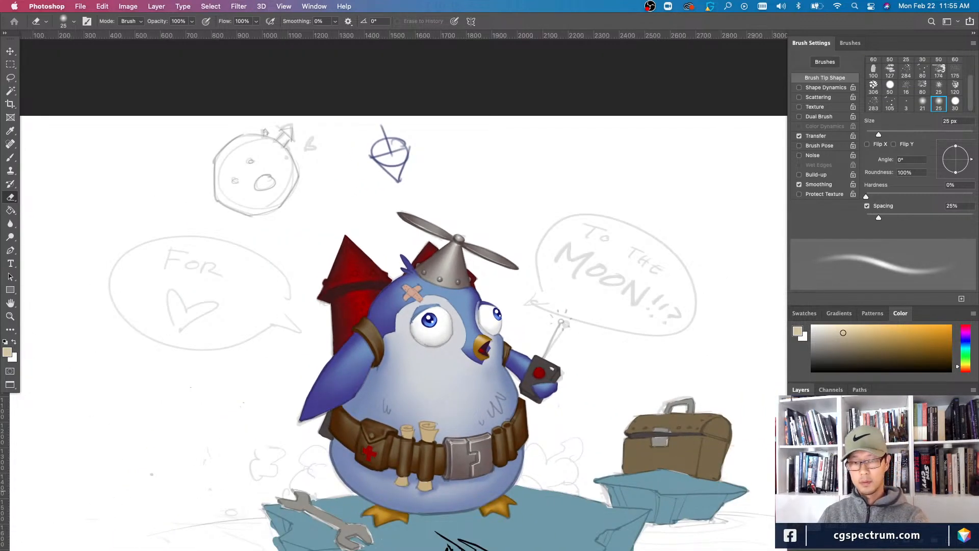
pyautogui.press('super+minus')
pyautogui.press('super+plus')
pyautogui.press('super+plus')
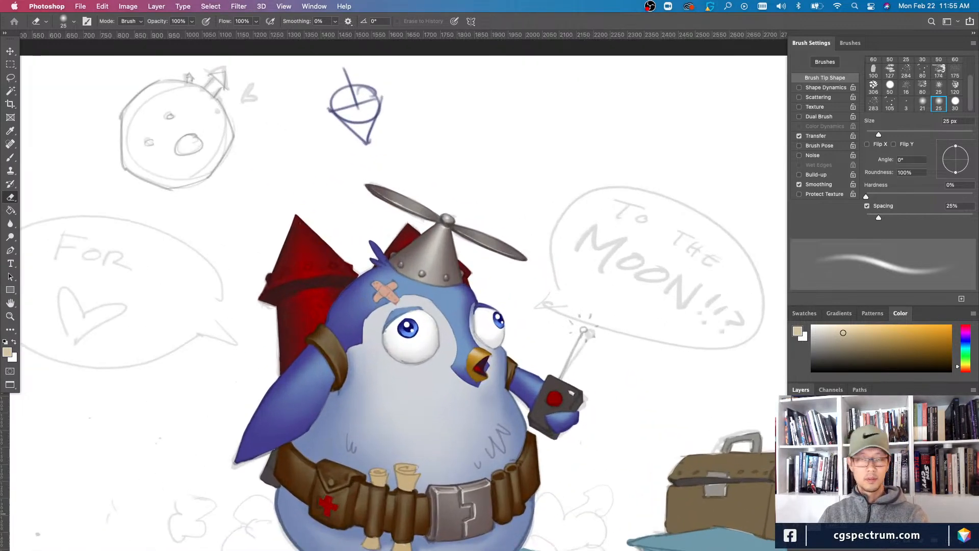
pyautogui.press('super+minus')
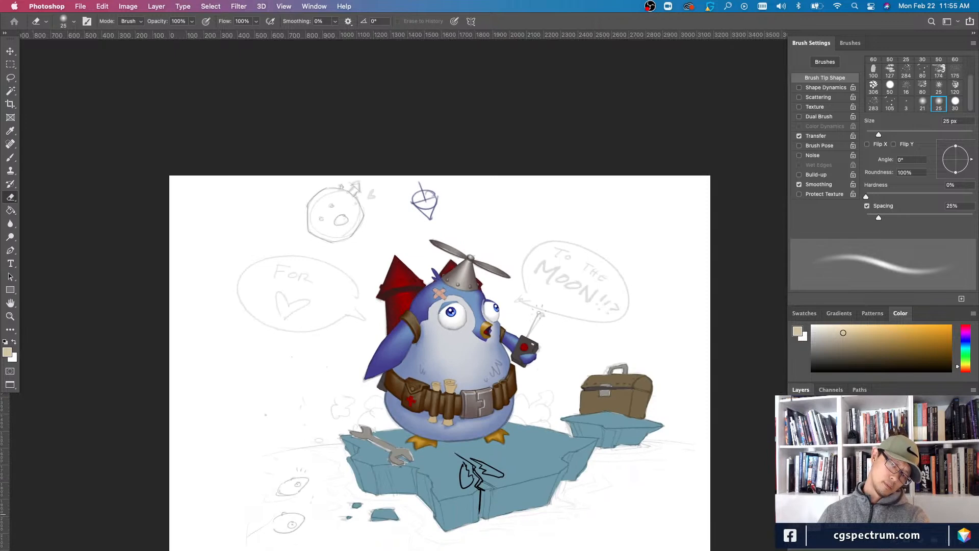
pyautogui.press('super+plus')
pyautogui.press('super+plus')
pyautogui.press('super+plus')
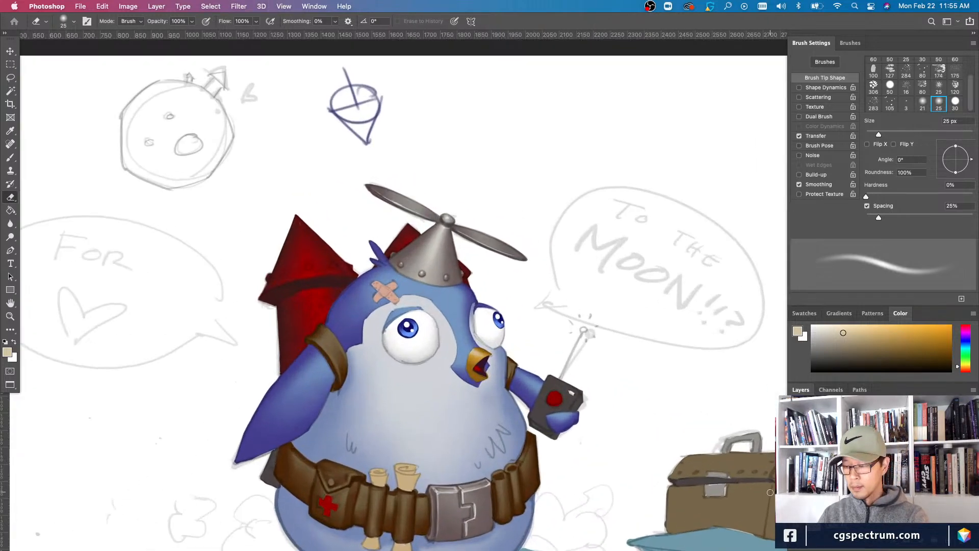
# - Select the layer at the upper edge of the far eye and set the soft eraser to 40 px for the face shading
pyautogui.press('v')
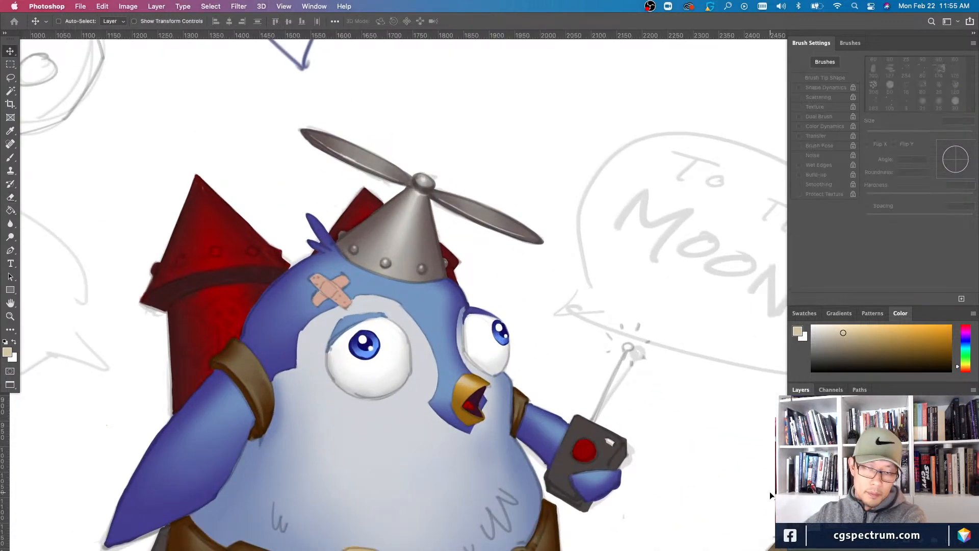
pyautogui.rightClick(463, 303)
pyautogui.click(467, 304)
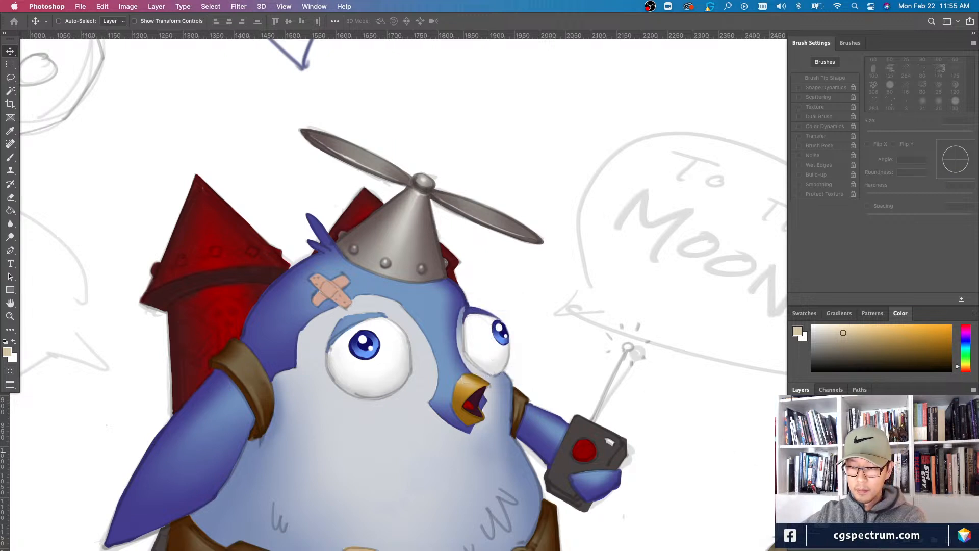
pyautogui.press('e')
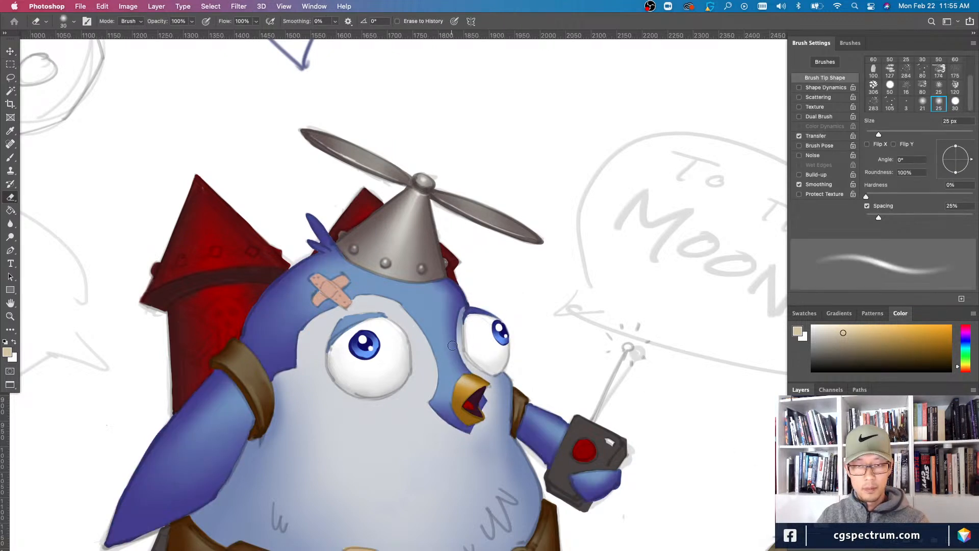
pyautogui.press(']')
pyautogui.press(']')
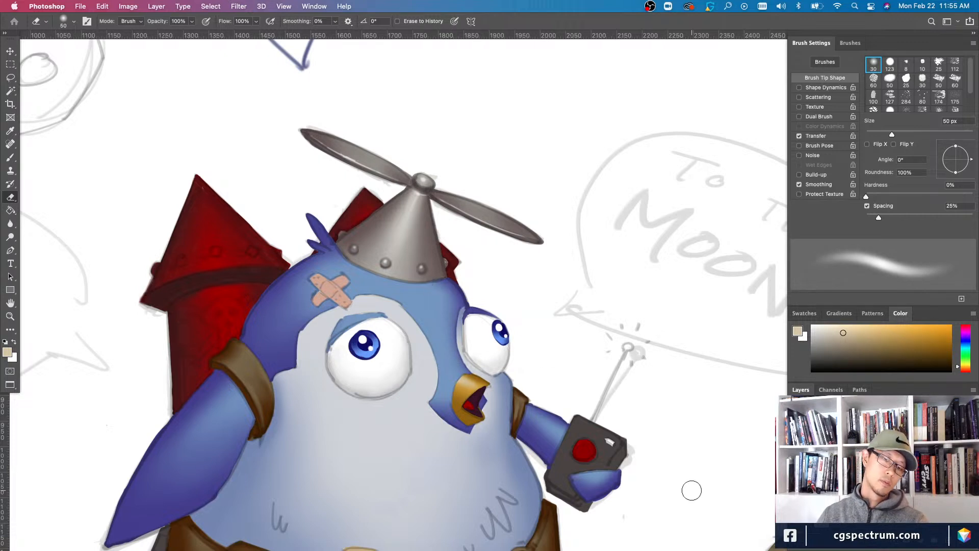
pyautogui.press('[')
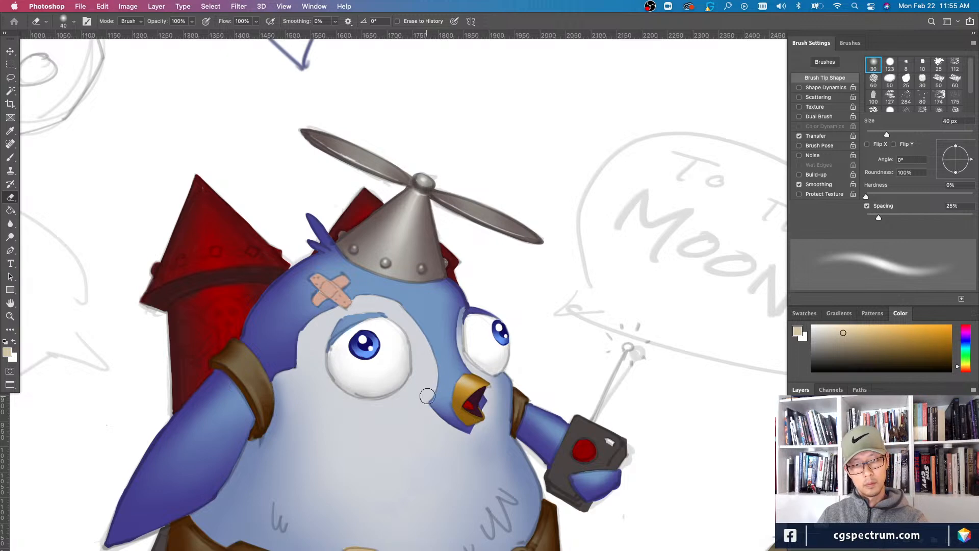
# - Examine the penguin's face, wings and belt at several scales against the sketched speech bubbles and toolbox
pyautogui.press('super+minus')
pyautogui.press('super+minus')
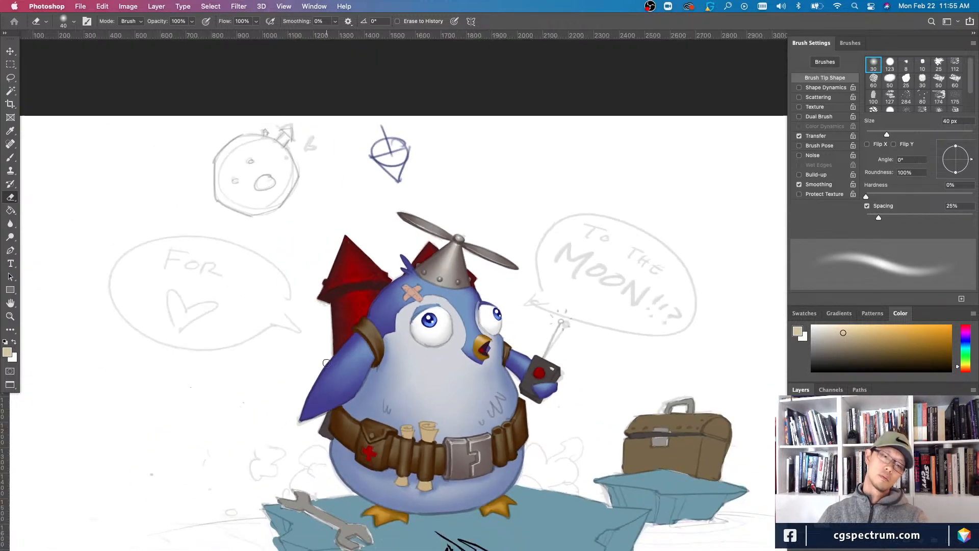
pyautogui.press('b')
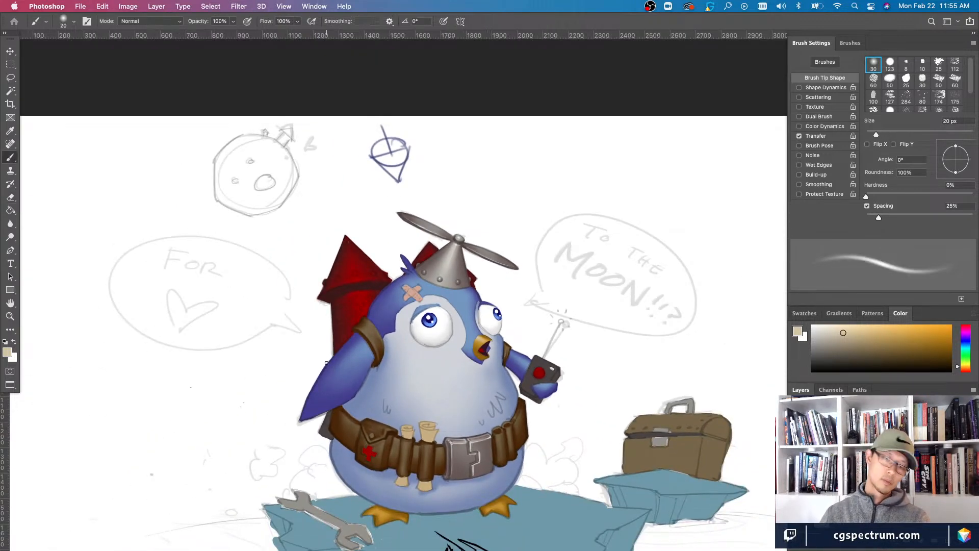
pyautogui.press('super+minus')
pyautogui.press('super+equal')
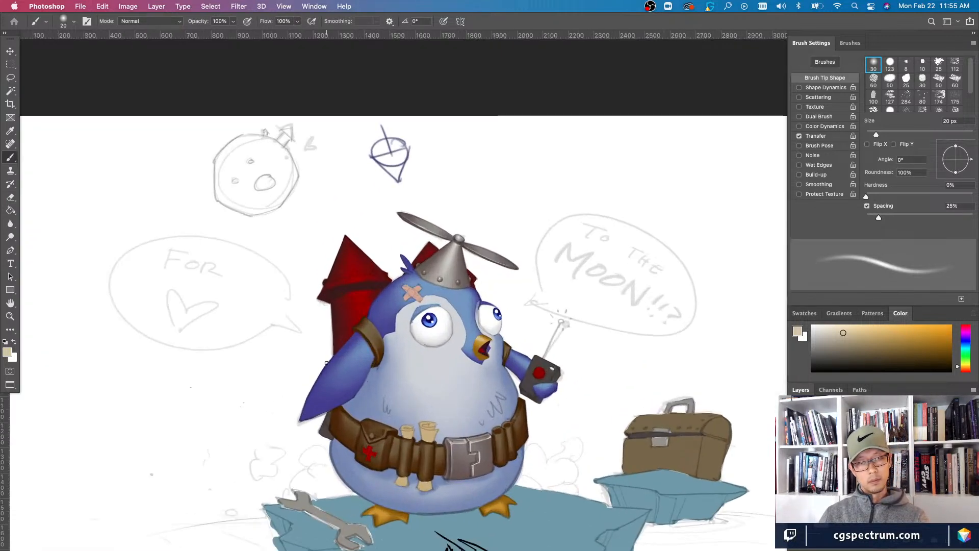
pyautogui.press('super+minus')
pyautogui.press('super+equal')
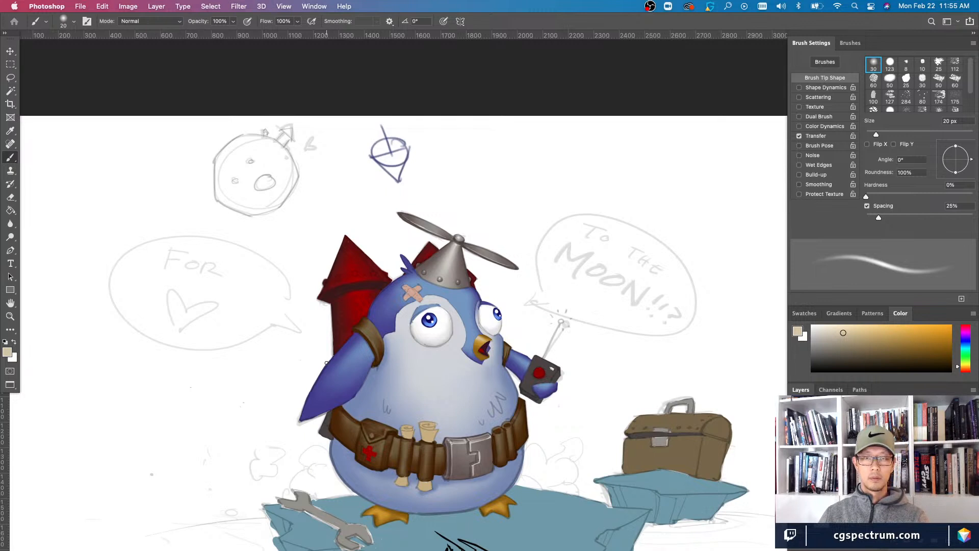
pyautogui.press('super+equal')
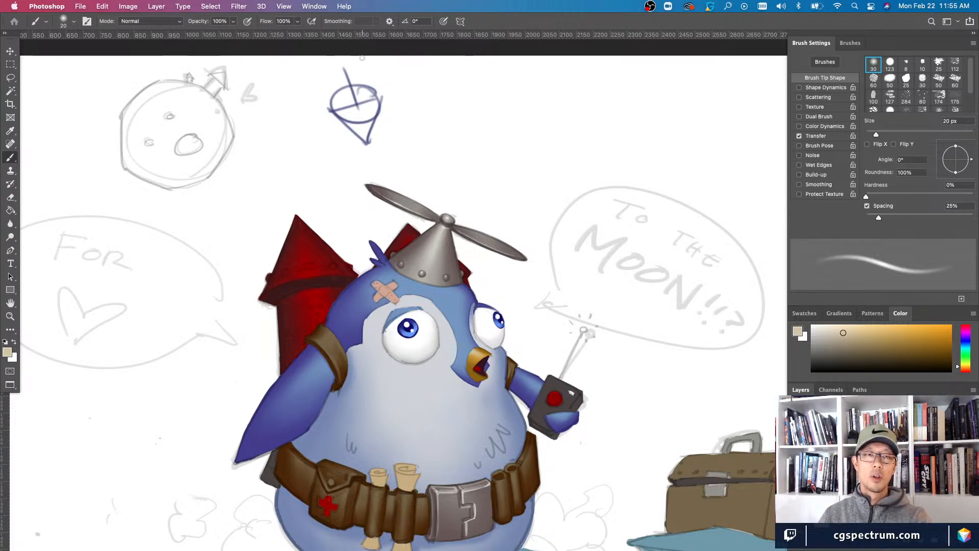
pyautogui.scroll(-2, 586, 505)
pyautogui.hscroll(2, 586, 505)
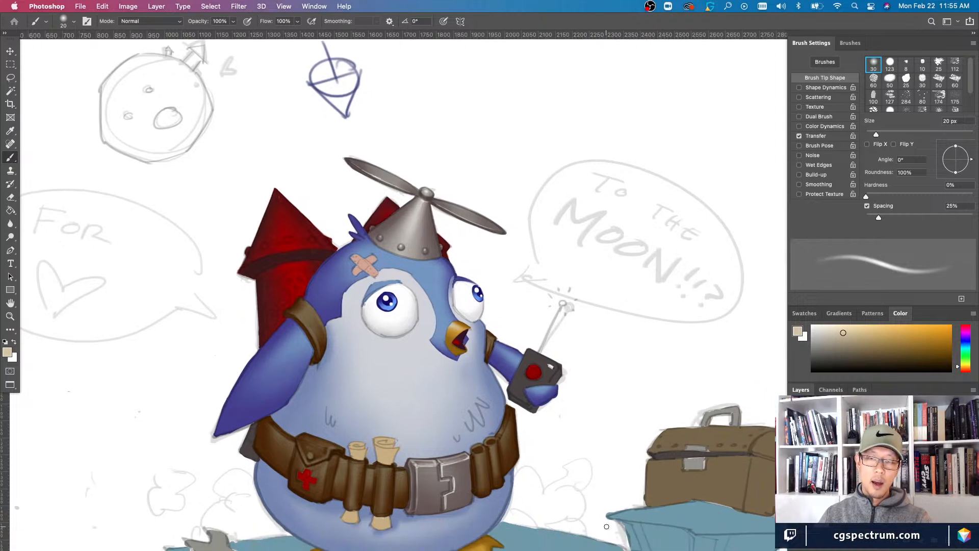
pyautogui.hscroll(-1, 622, 518)
pyautogui.scroll(-1, 622, 517)
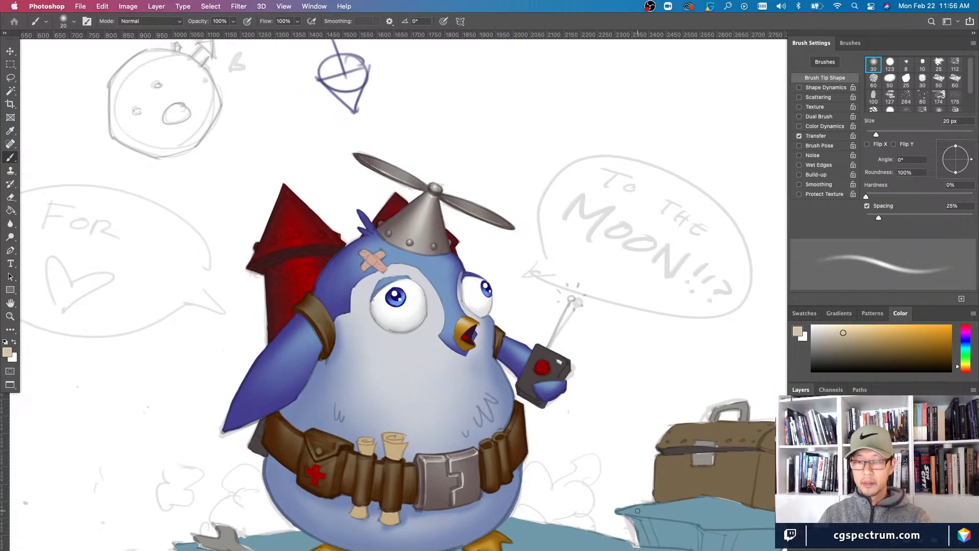
# - Select the layer of the penguin's blue forehead between the eyes for the eyelid painting
pyautogui.press('v')
pyautogui.press('super+equal')
pyautogui.press('super+minus')
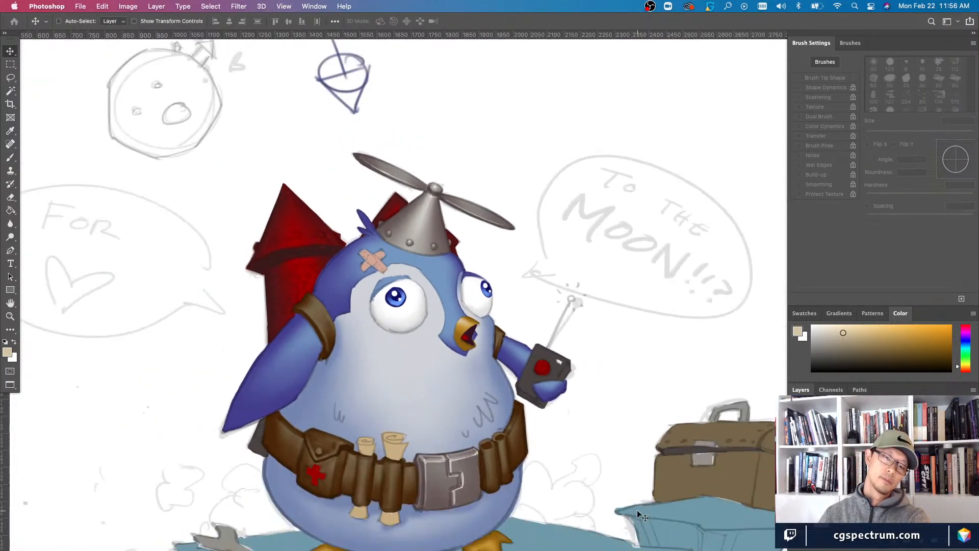
pyautogui.press('b')
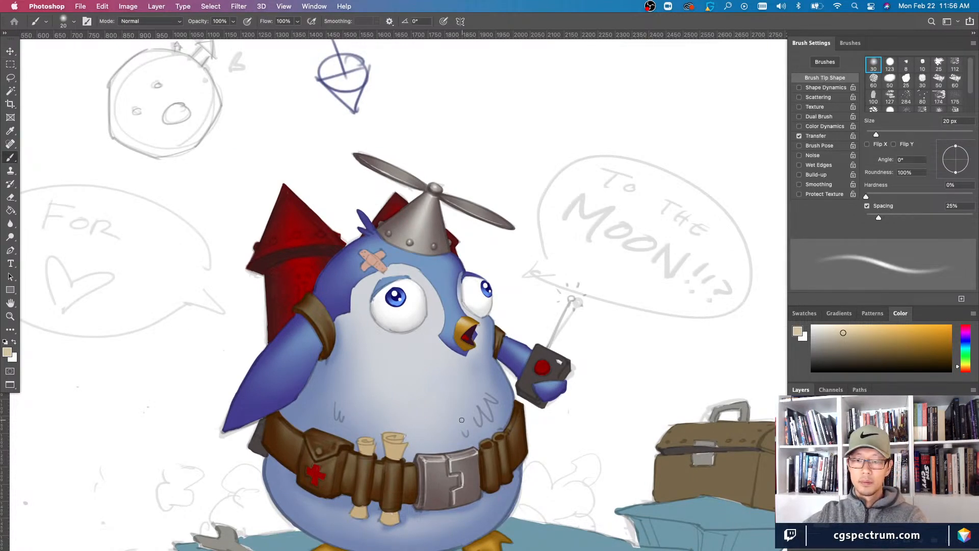
pyautogui.press('v')
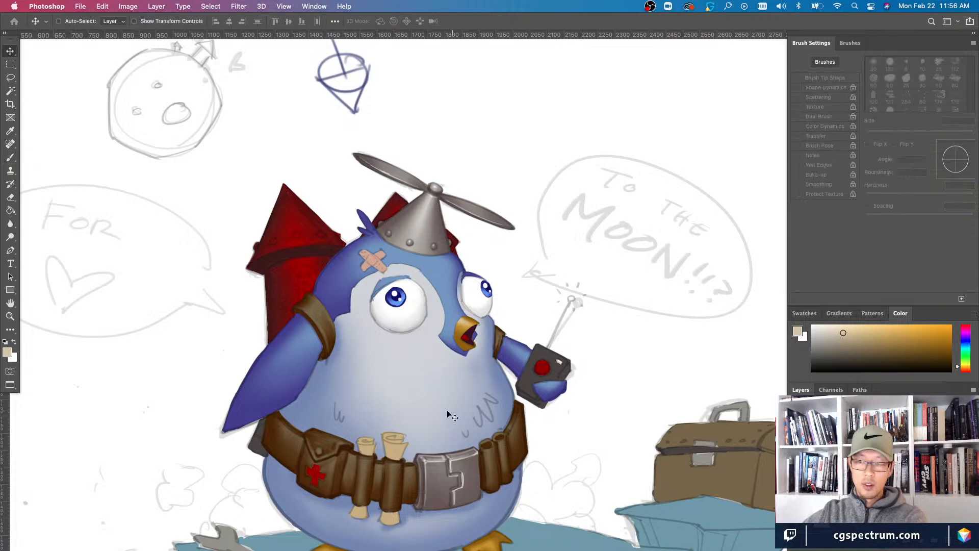
pyautogui.press('super+equal')
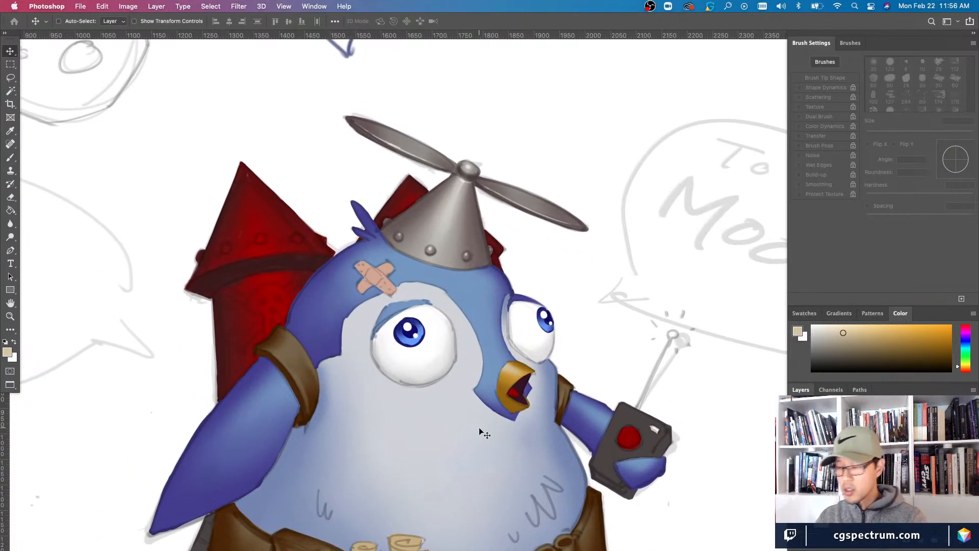
pyautogui.rightClick(522, 301)
pyautogui.click(538, 304)
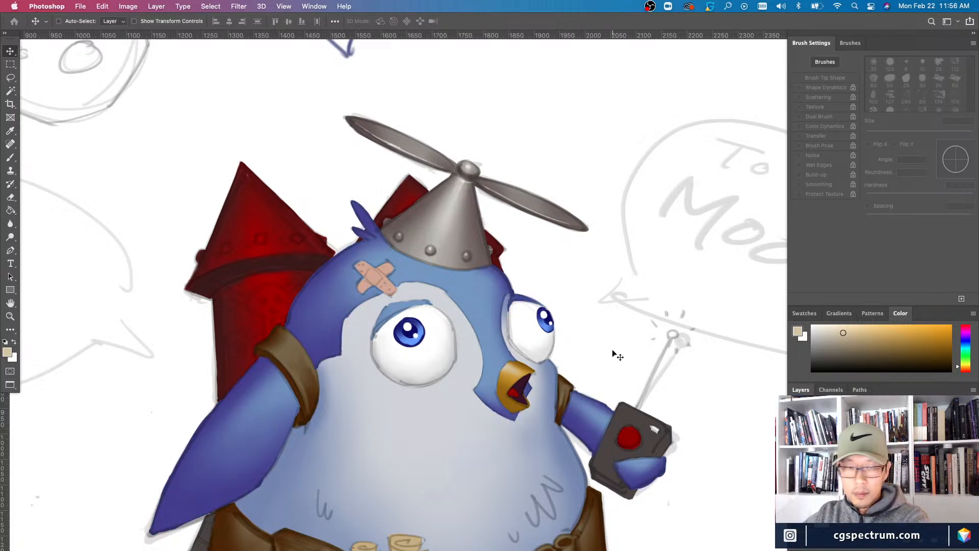
pyautogui.rightClick(473, 299)
pyautogui.click(482, 300)
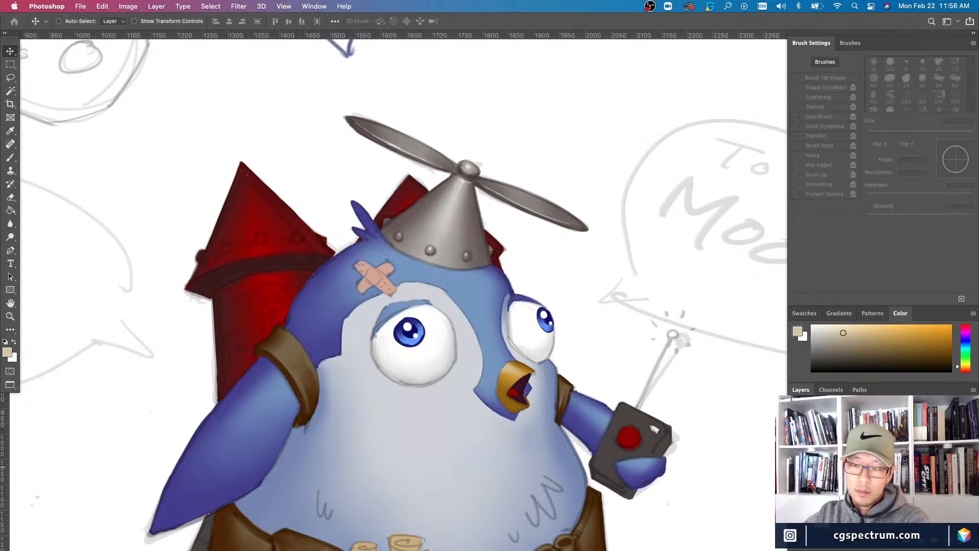
# - Sample the forehead's light blue and refine the near eyelid's upper and outer edges with a soft 5 px brush
pyautogui.press('b')
pyautogui.scroll(2, 416, 346)
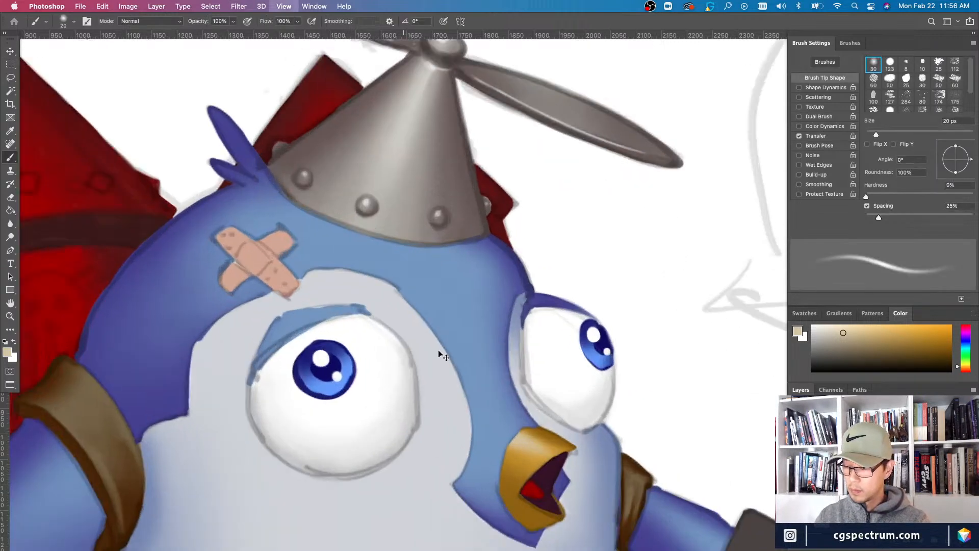
pyautogui.keyDown('alt'); pyautogui.click(434, 257); pyautogui.keyUp('alt')
pyautogui.press('[')
pyautogui.press('[')
pyautogui.press('[')
pyautogui.press('[')
pyautogui.press('[')
pyautogui.press('[')
pyautogui.press('[')
pyautogui.press('[')
pyautogui.press('[')
pyautogui.press('[')
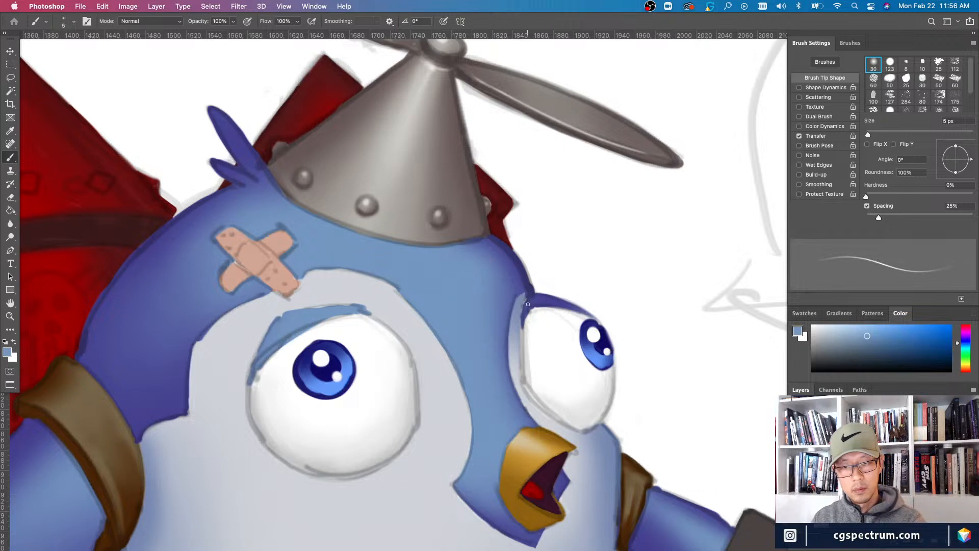
pyautogui.press(']')
pyautogui.press(']')
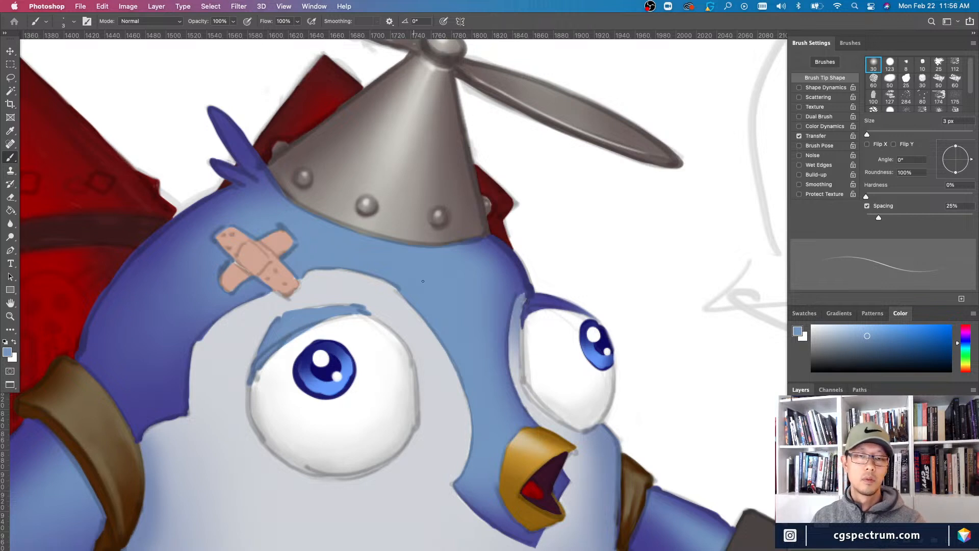
pyautogui.press(']')
pyautogui.press(']')
pyautogui.moveTo(359, 313); pyautogui.dragTo(288, 315)
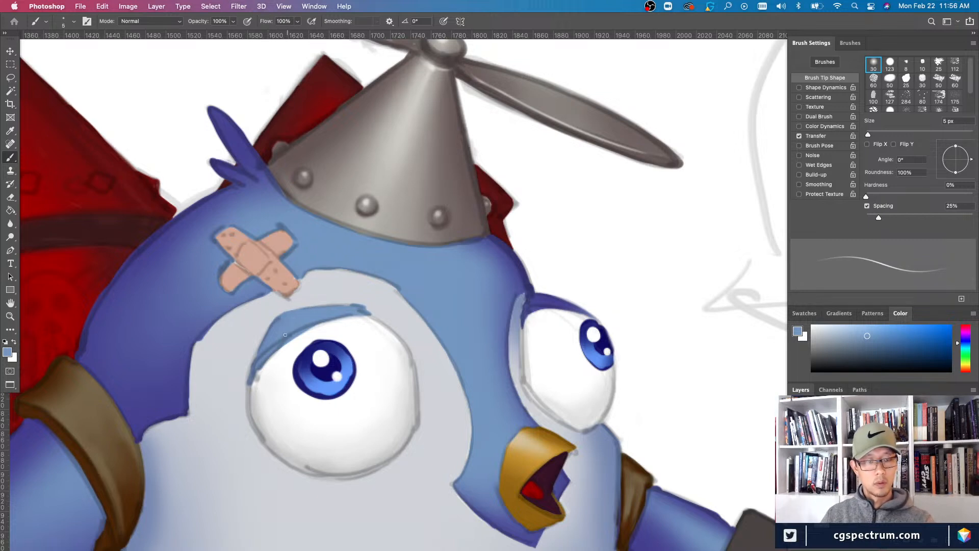
pyautogui.moveTo(266, 337); pyautogui.dragTo(246, 393)
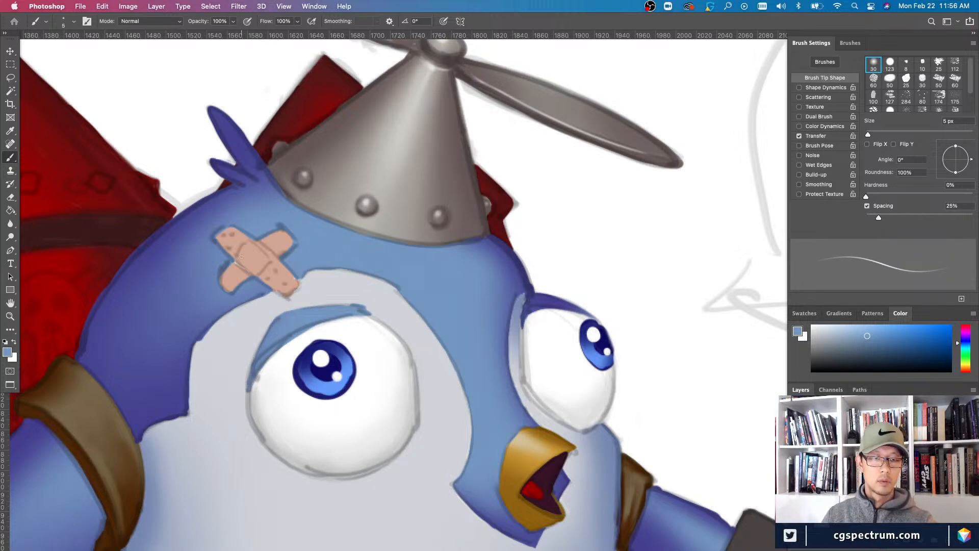
# - Trim the near eyelid's inner tip with a 9 px eraser and repaint both its ends with a fine soft brush
pyautogui.press('e')
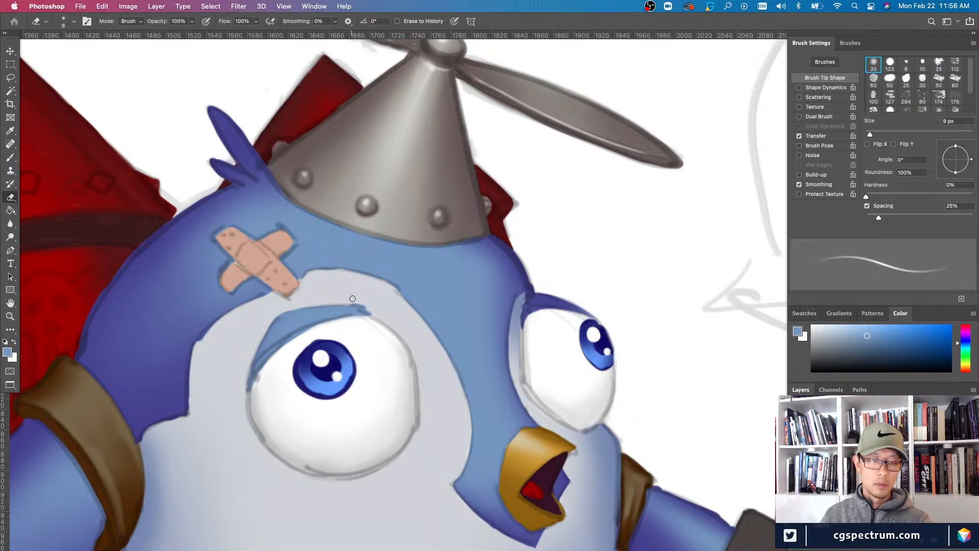
pyautogui.moveTo(363, 306); pyautogui.dragTo(356, 304)
pyautogui.press('b')
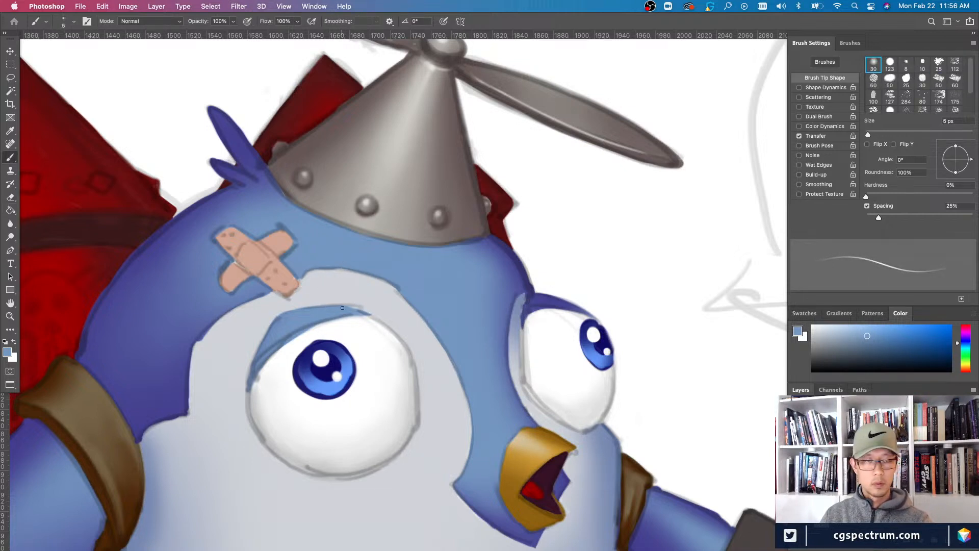
pyautogui.moveTo(352, 307); pyautogui.dragTo(376, 321)
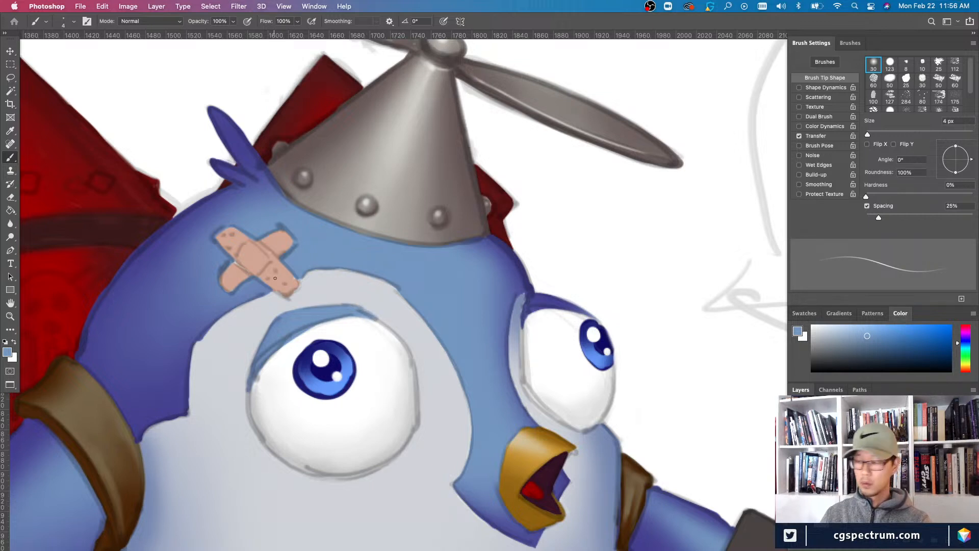
pyautogui.press('e')
pyautogui.press('b')
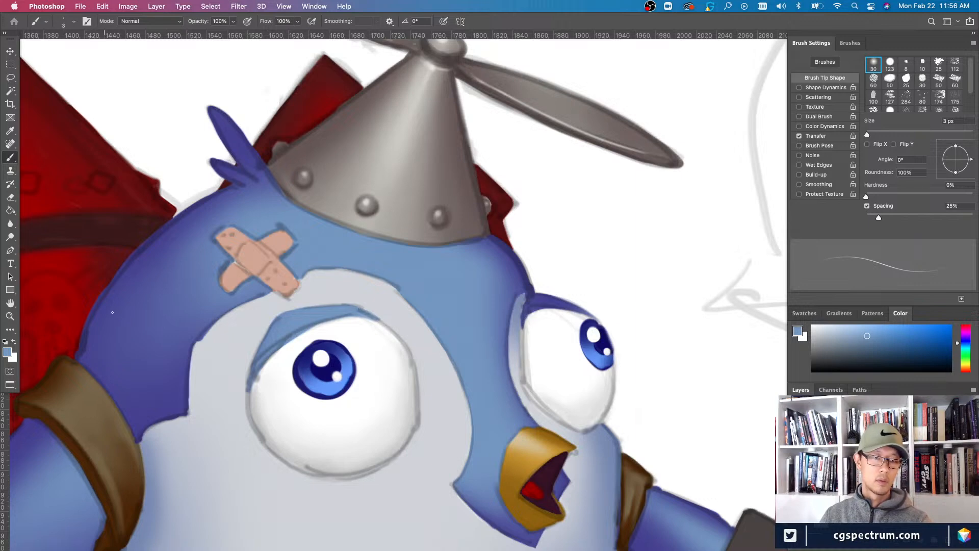
pyautogui.moveTo(255, 368); pyautogui.dragTo(246, 392)
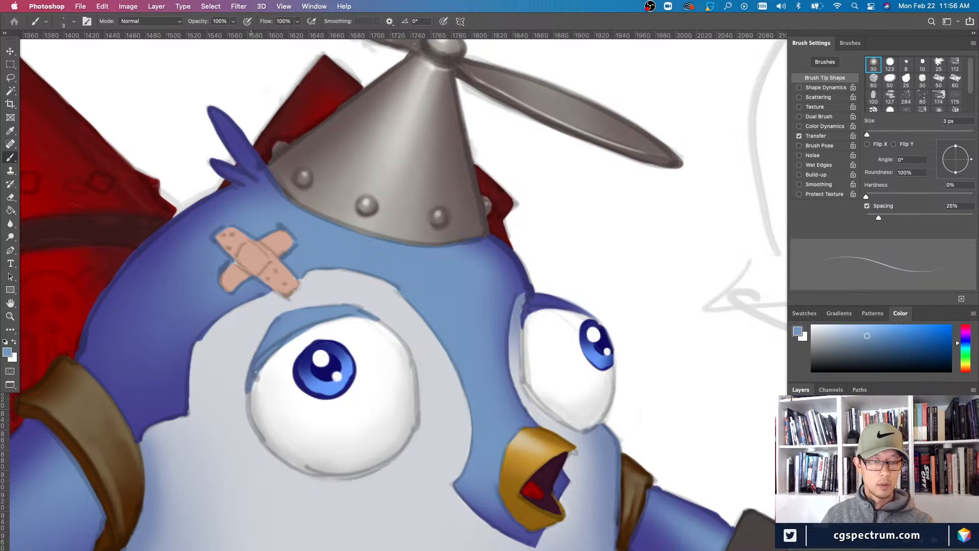
# - Sample the dark violet-blue above the far eye and shade the near eyelid with a soft brush at 30 to 40 px
pyautogui.press('super+minus')
pyautogui.press('super+minus')
pyautogui.press('super+minus')
pyautogui.press('super+minus')
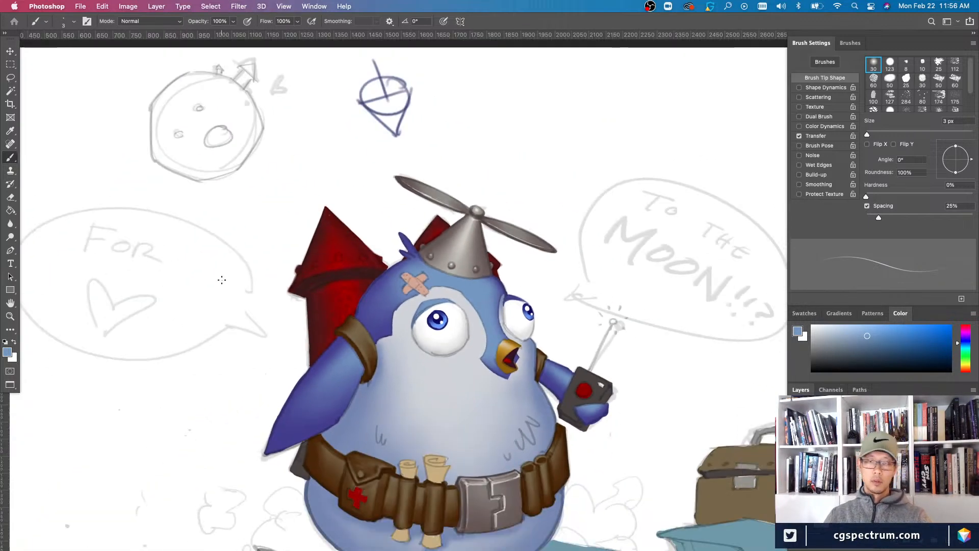
pyautogui.press('super+plus')
pyautogui.press('super+plus')
pyautogui.press('super+plus')
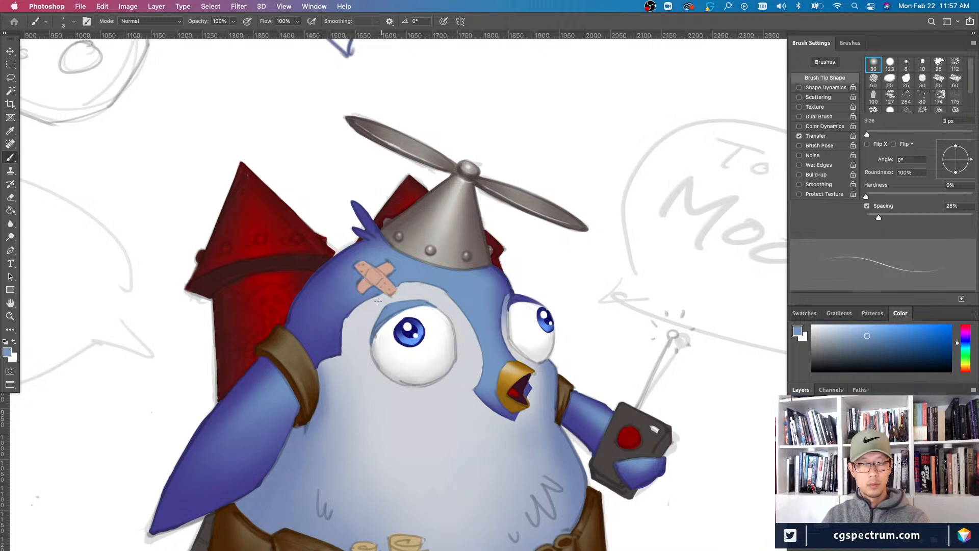
pyautogui.keyDown('alt'); pyautogui.click(528, 290); pyautogui.keyUp('alt')
pyautogui.press(']')
pyautogui.press(']')
pyautogui.press(']')
pyautogui.press(']')
pyautogui.press(']')
pyautogui.press(']')
pyautogui.press(']')
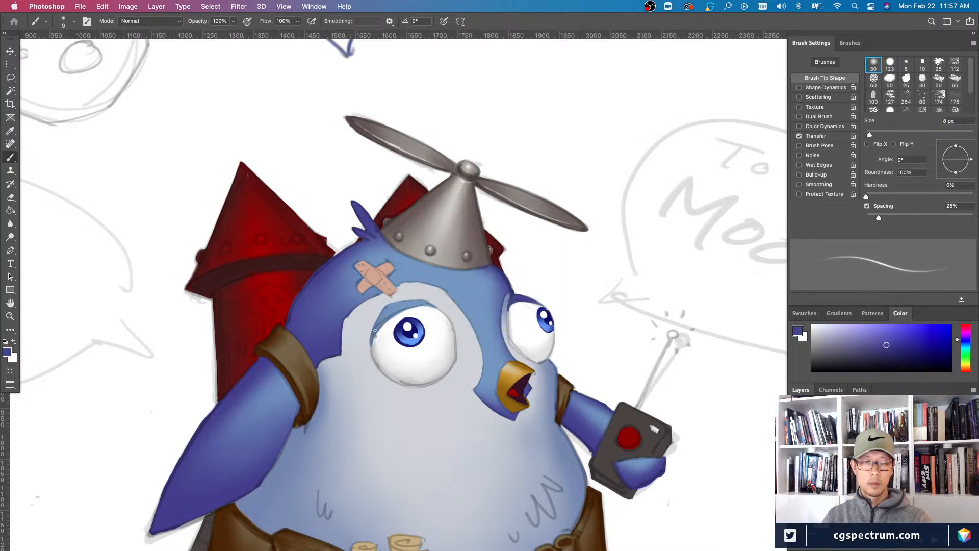
pyautogui.press(']')
pyautogui.press(']')
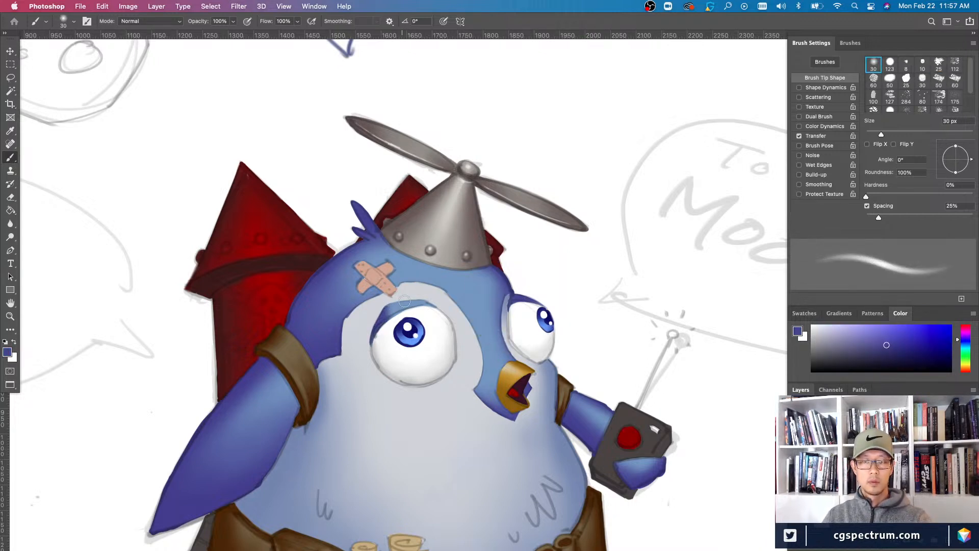
pyautogui.press(']')
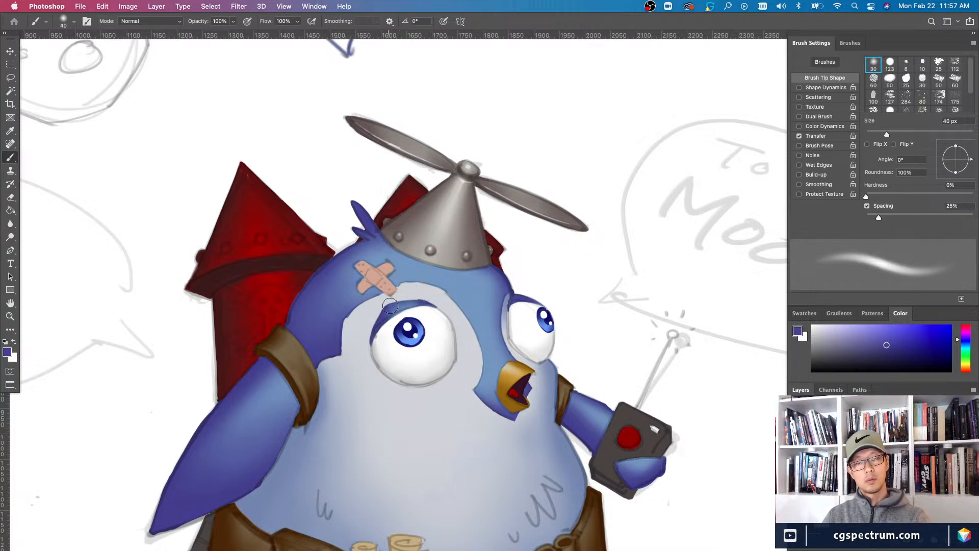
# - Switch to the eraser with a soft round tip at 25 px
pyautogui.press('e')
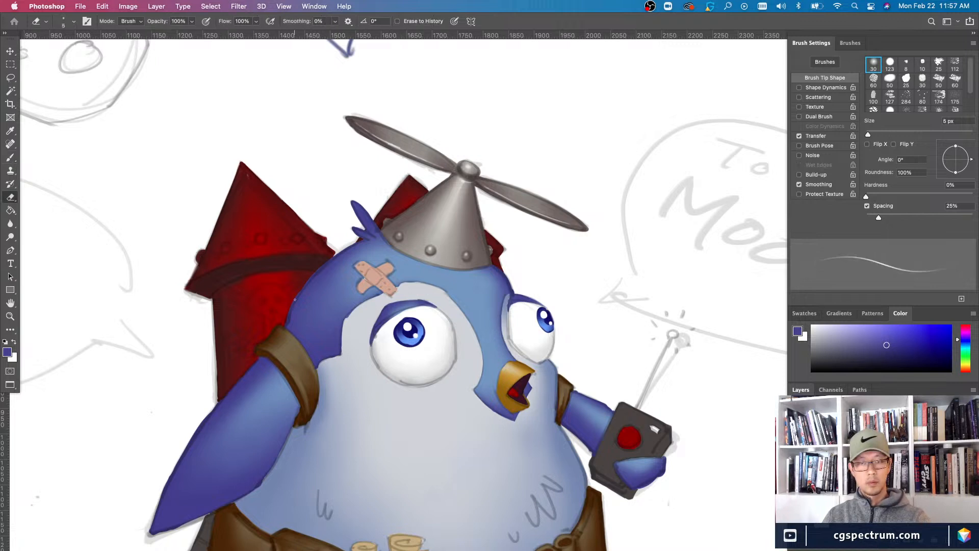
pyautogui.press(']')
pyautogui.press(']')
pyautogui.press(']')
pyautogui.press(']')
pyautogui.press(']')
pyautogui.press(']')
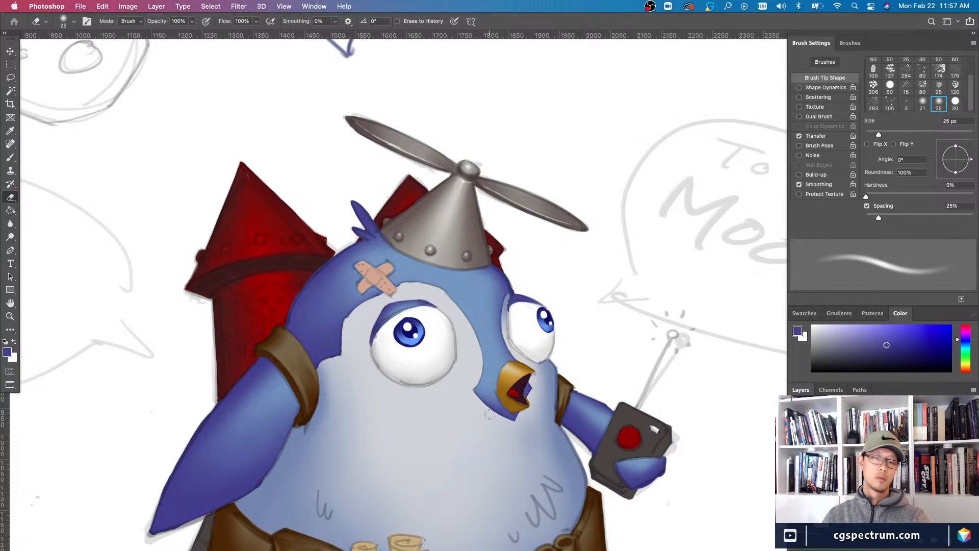
# - Examine the whole illustration at several scales, comparing the shaded eyelids and penguin with the wrench, toolbox and cracked platform
pyautogui.scroll(-3, 525, 459)
pyautogui.scroll(-2, 528, 461)
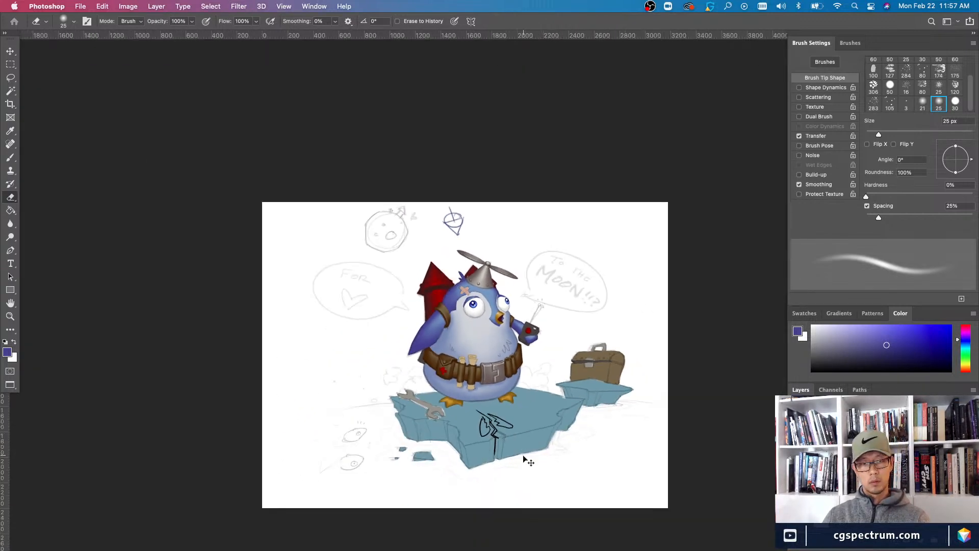
pyautogui.scroll(3, 523, 455)
pyautogui.press('b')
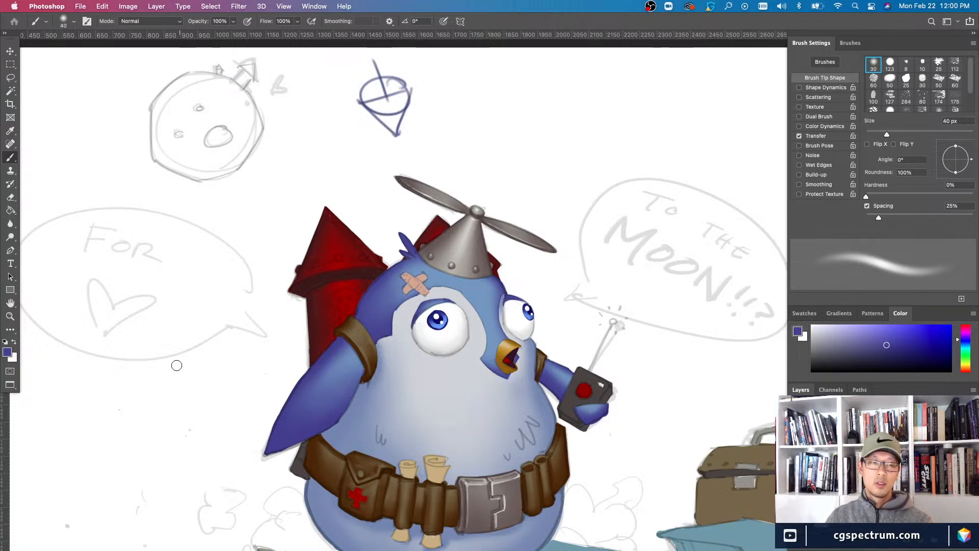
pyautogui.press('super+minus')
pyautogui.press('super+minus')
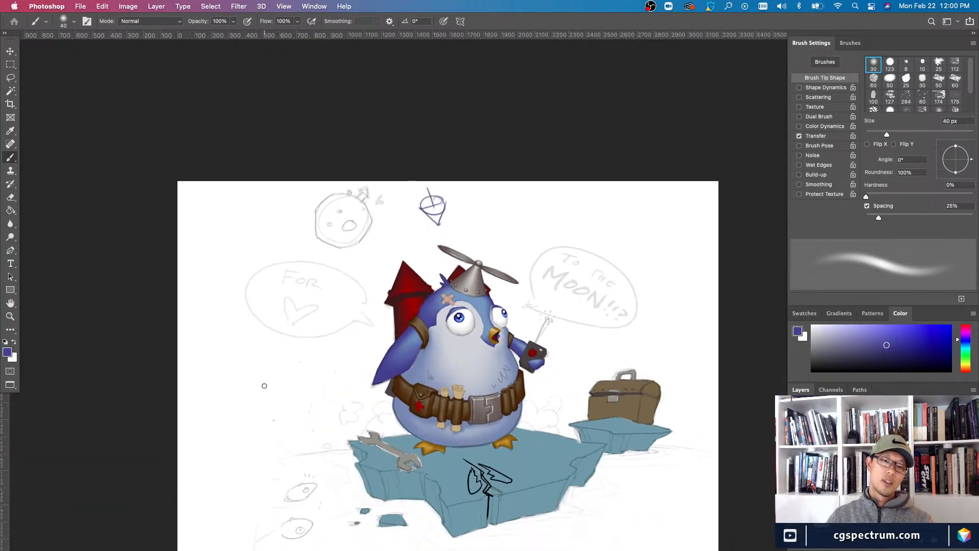
pyautogui.press('super+plus')
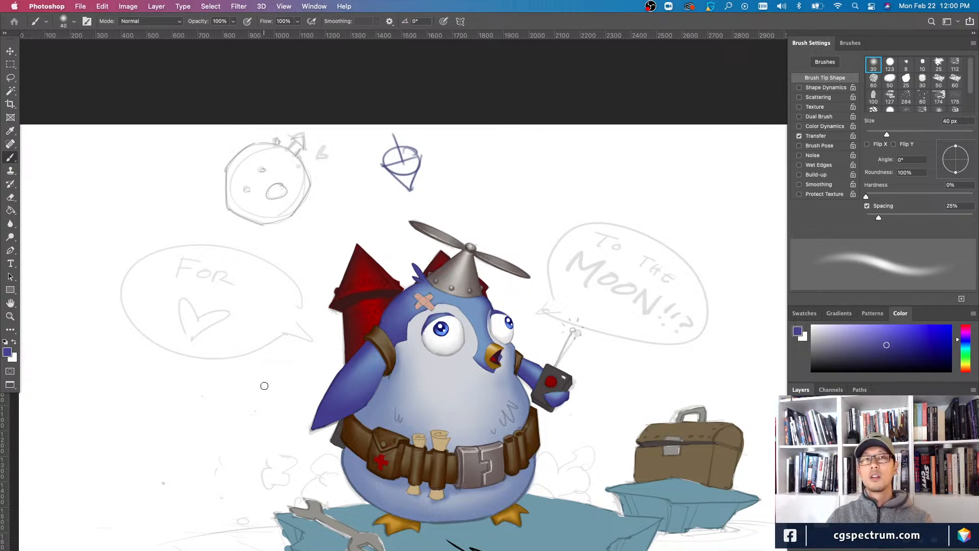
pyautogui.scroll(-2, 388, 418)
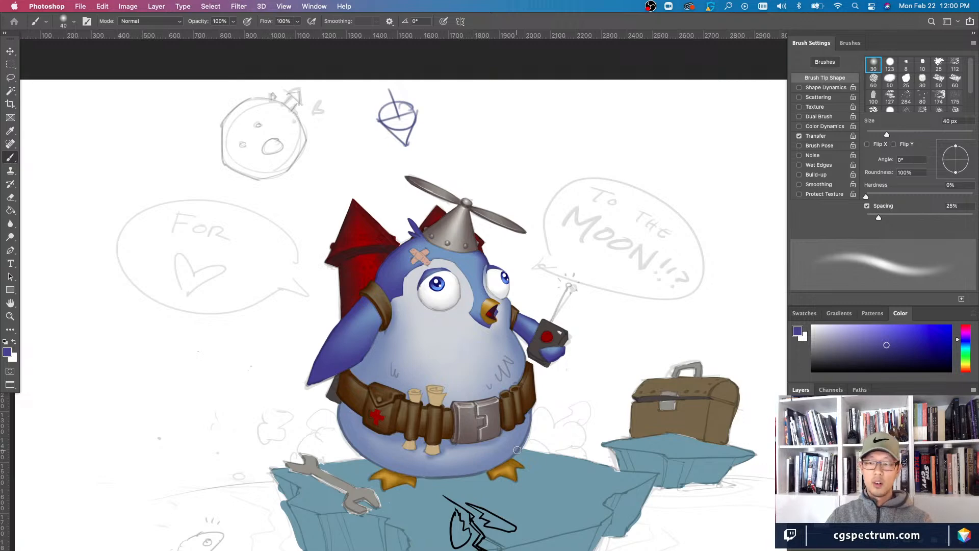
pyautogui.press('super+minus')
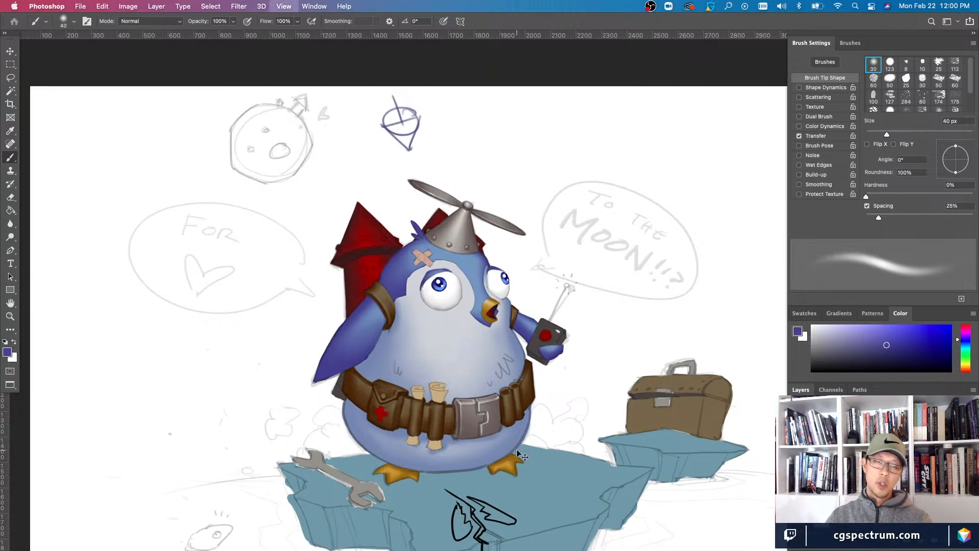
pyautogui.press('super+equal')
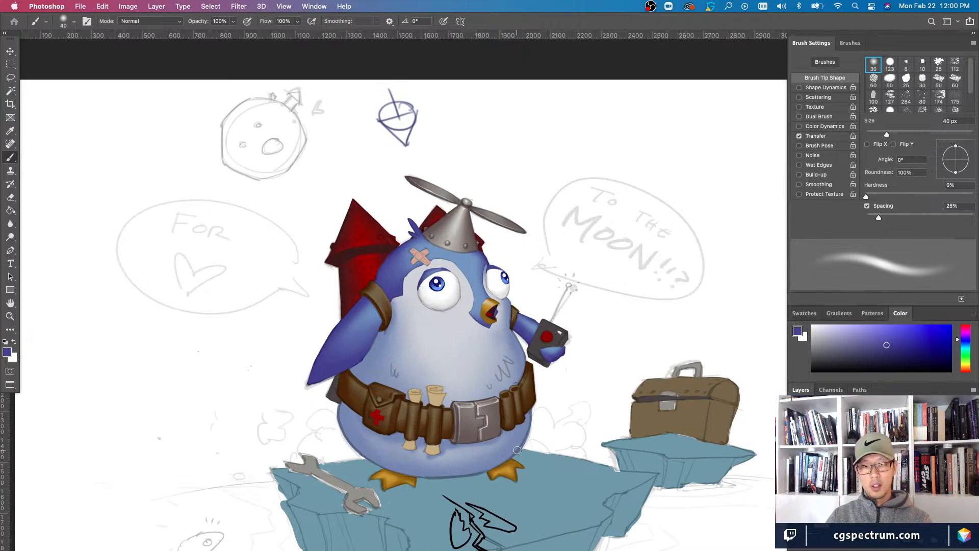
pyautogui.press('super+minus')
pyautogui.press('super+equal')
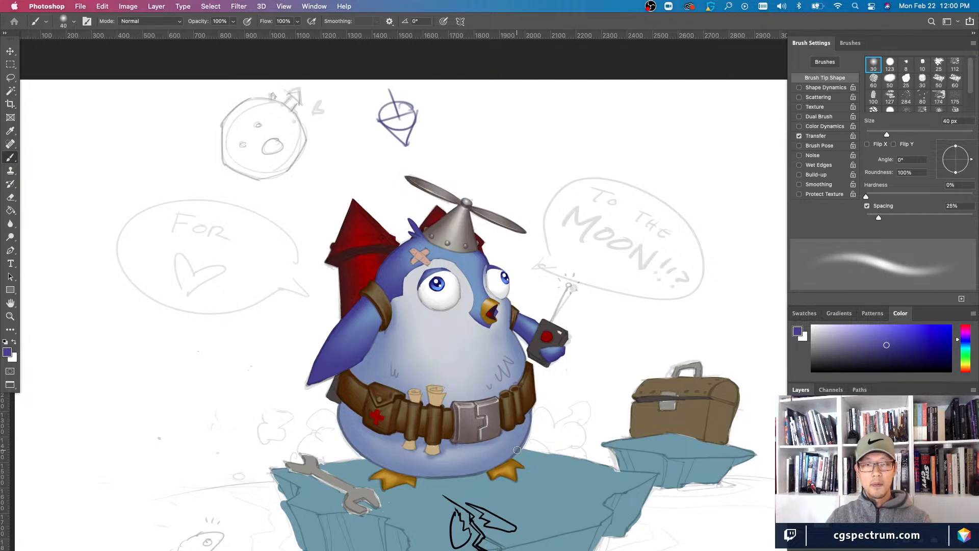
pyautogui.press('super+minus')
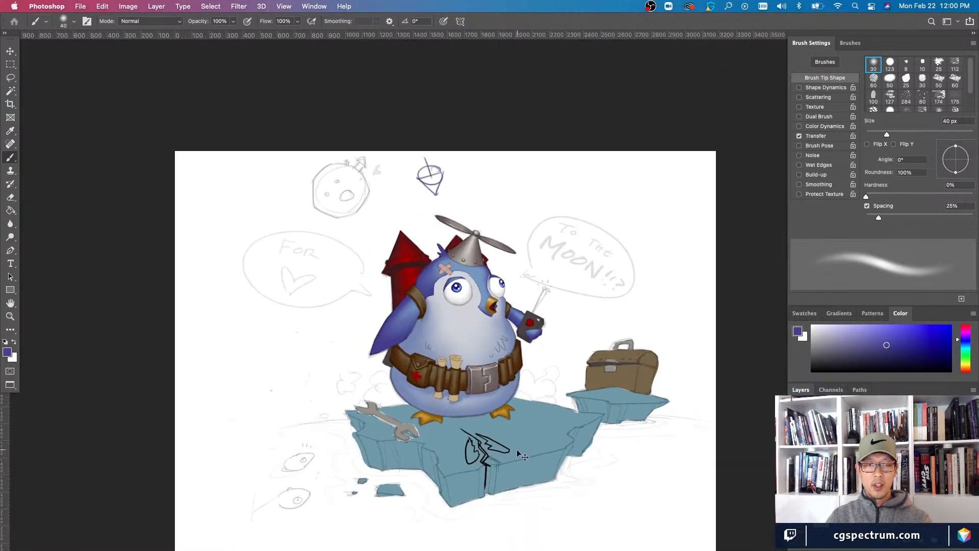
pyautogui.press('super+equal')
pyautogui.scroll(-3, 433, 441)
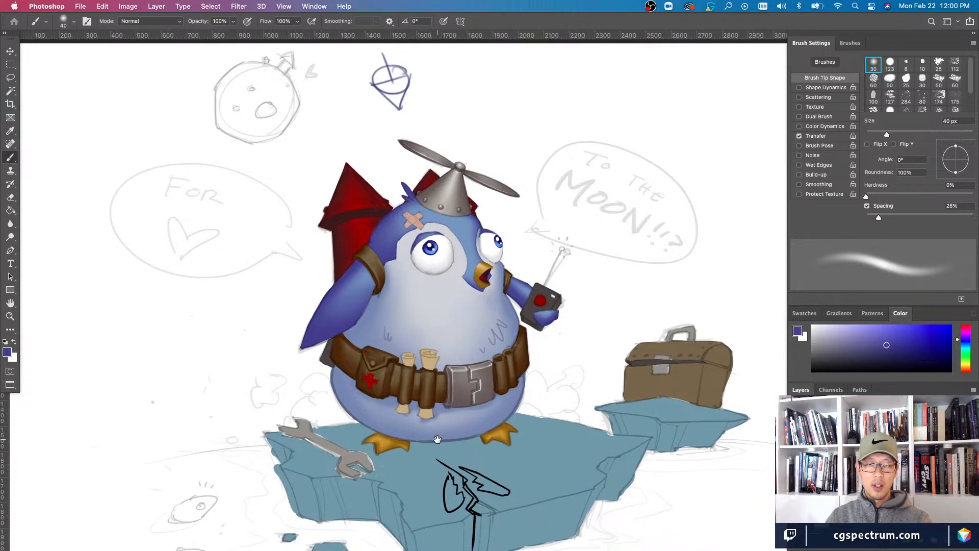
pyautogui.press('super+minus')
pyautogui.press('super+equal')
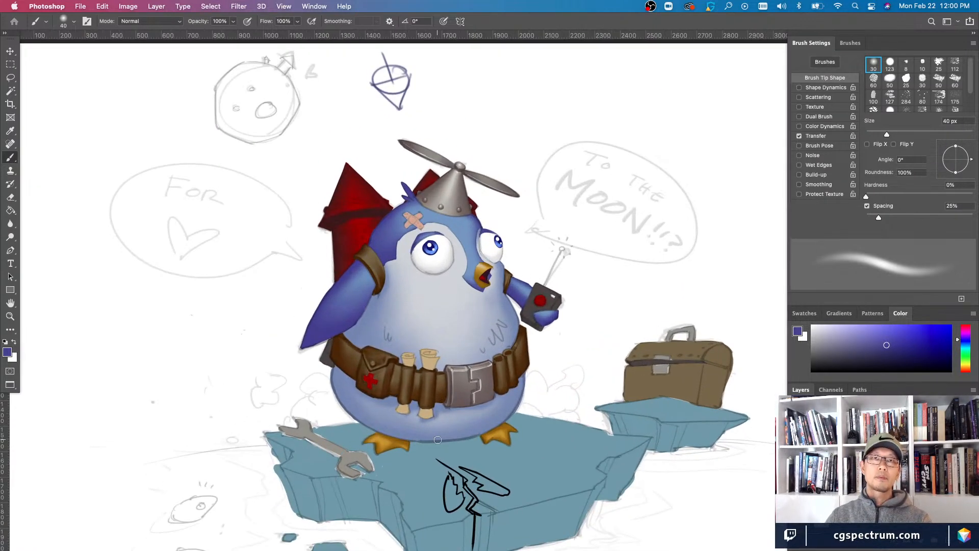